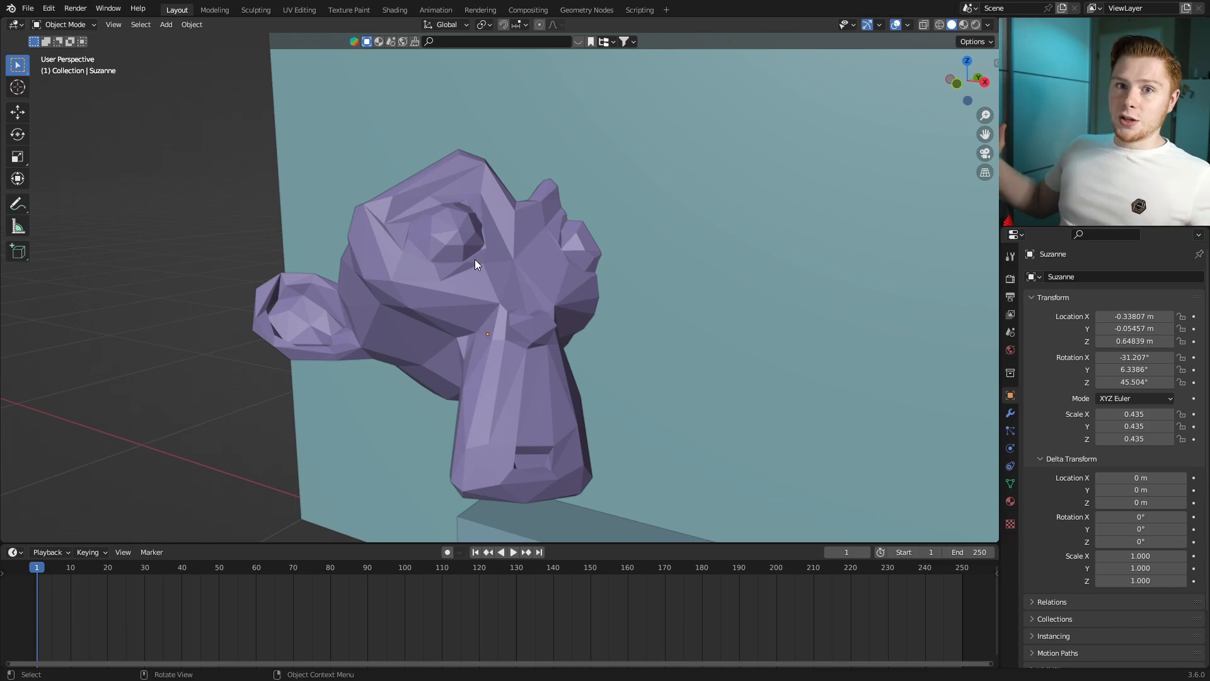
# Step: Create a new geometry node tree on the small cube at the origin and delete its Group Input node
pyautogui.scroll(-2, 483, 322)
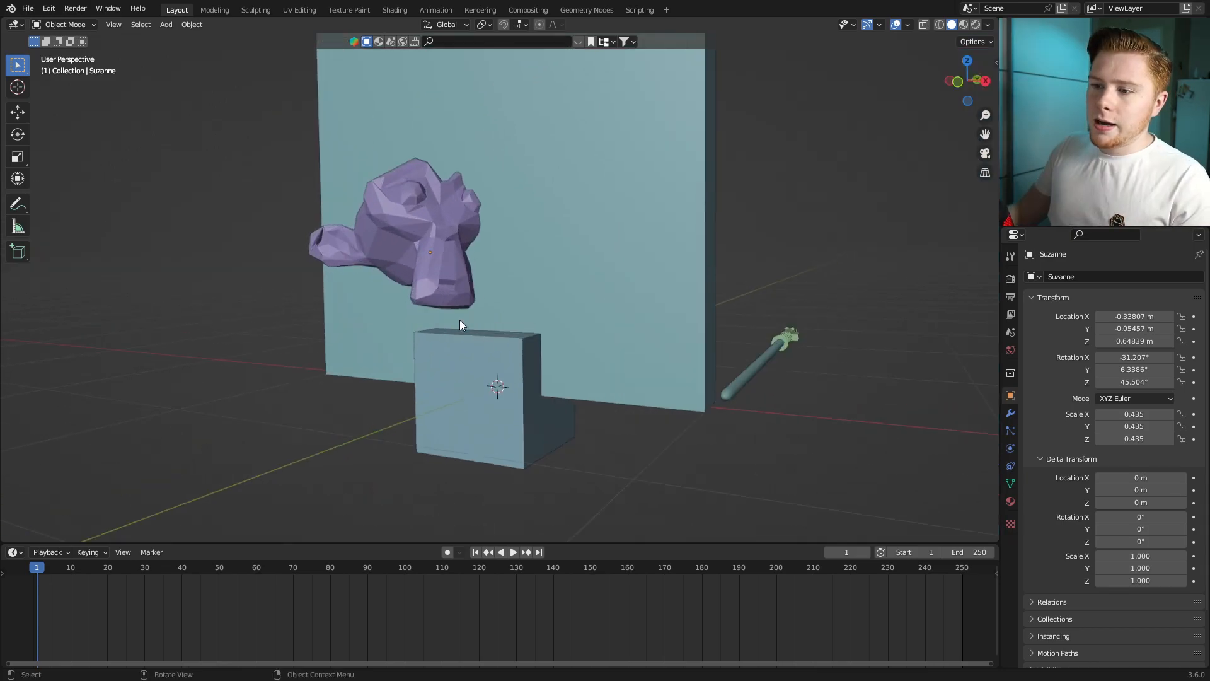
pyautogui.click(495, 329)
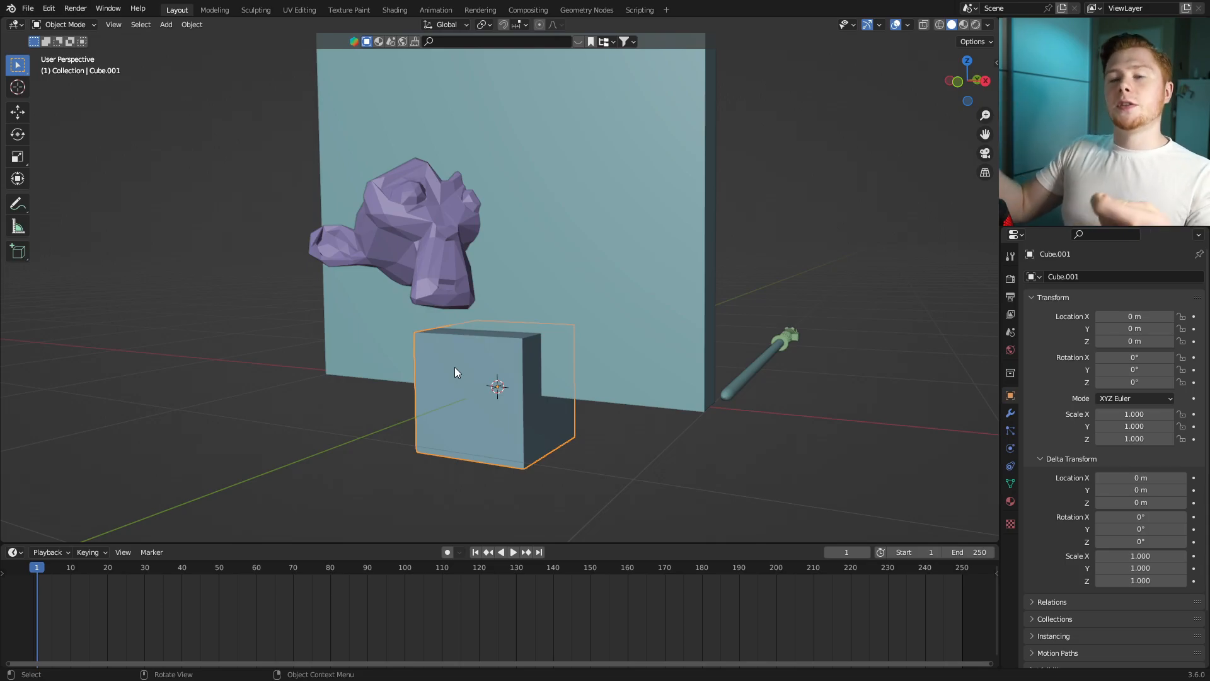
pyautogui.keyDown('shift'); pyautogui.scroll(2, 596, 180); pyautogui.keyUp('shift')
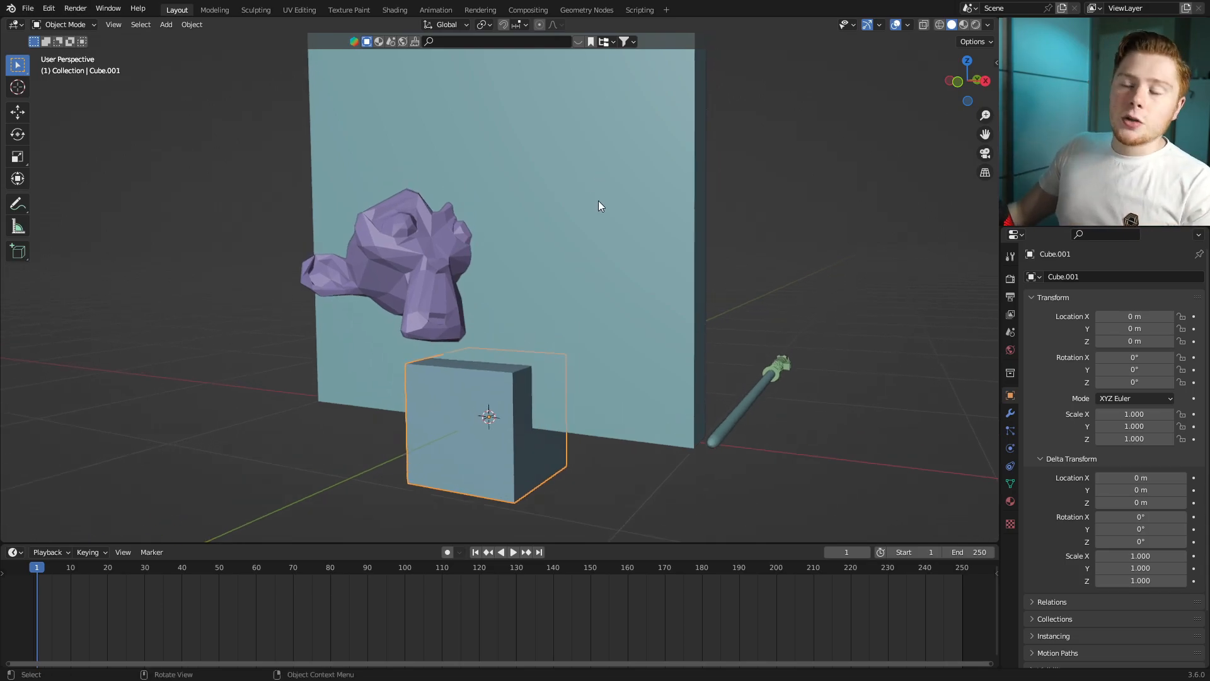
pyautogui.keyDown('shift'); pyautogui.scroll(4, 580, 145); pyautogui.keyUp('shift')
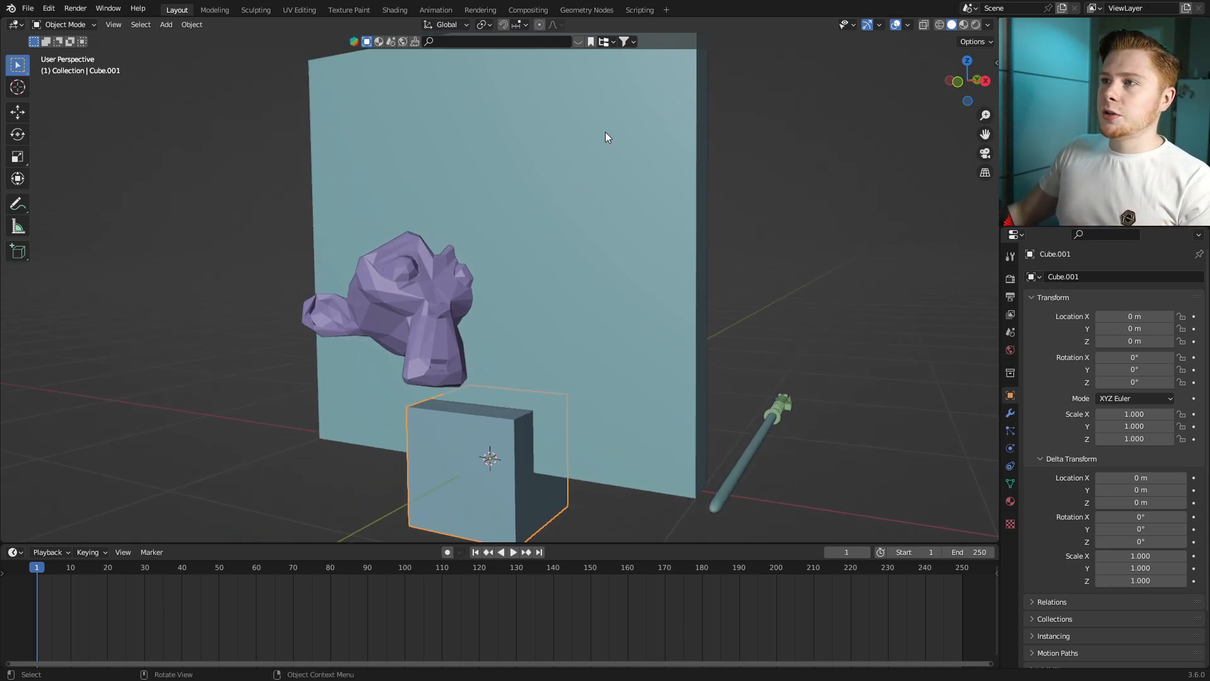
pyautogui.click(587, 10)
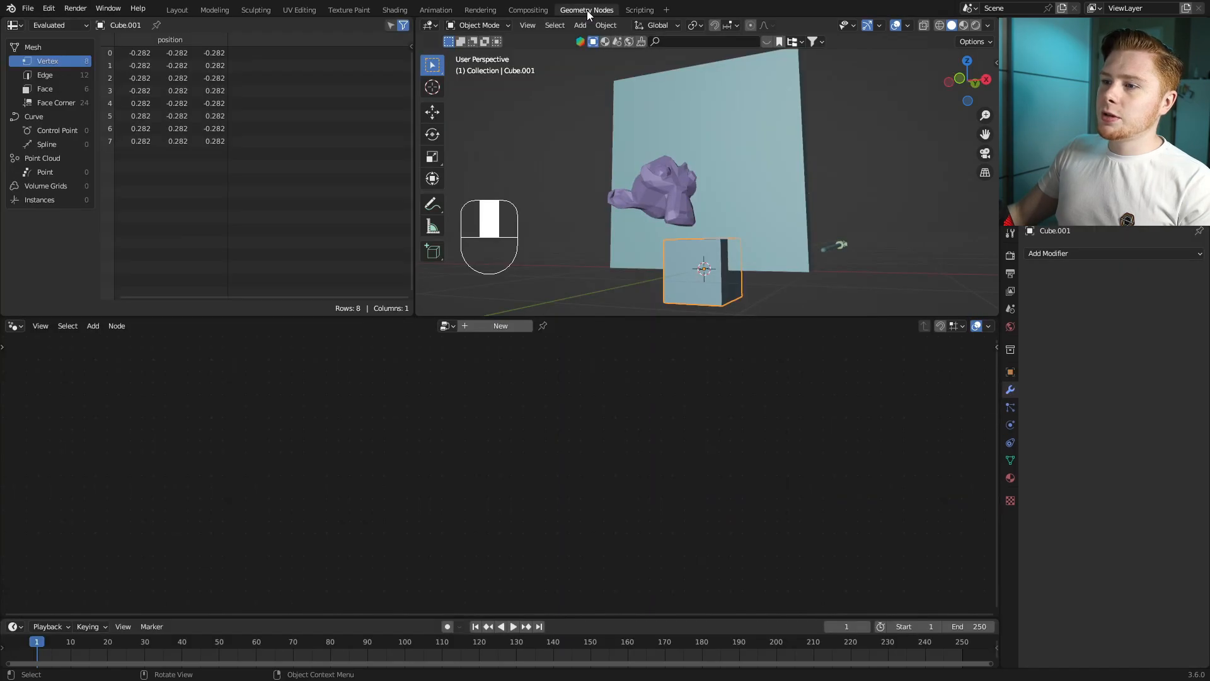
pyautogui.click(508, 324)
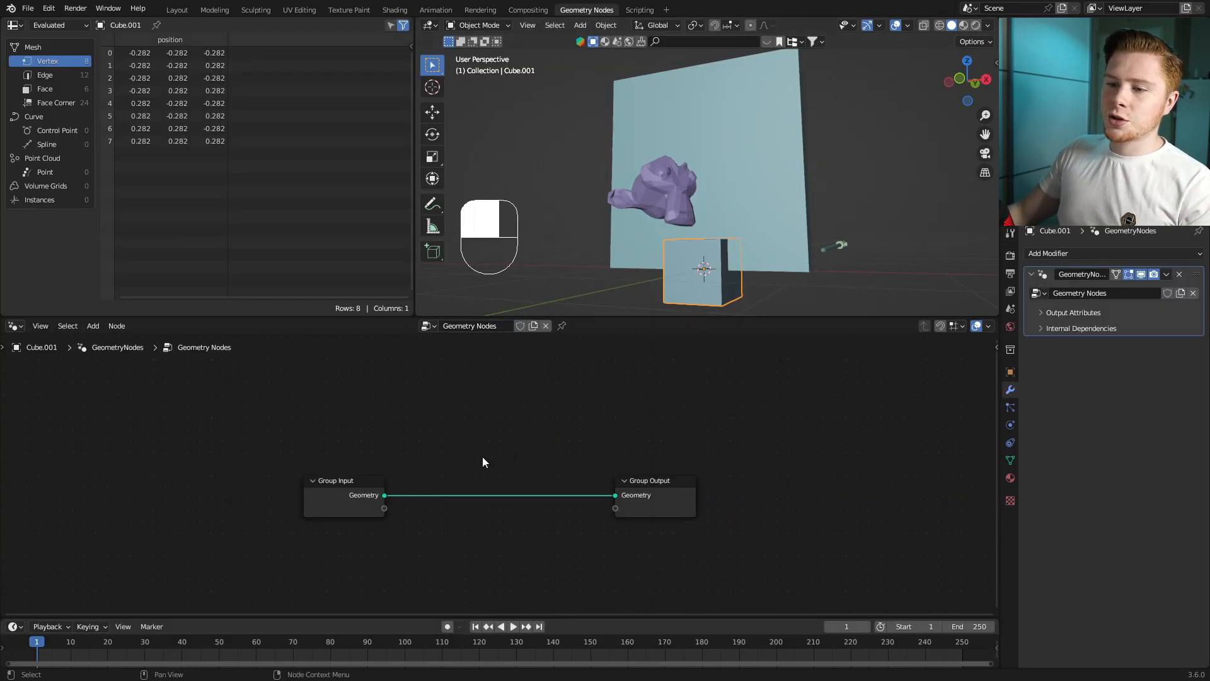
pyautogui.scroll(2, 492, 453)
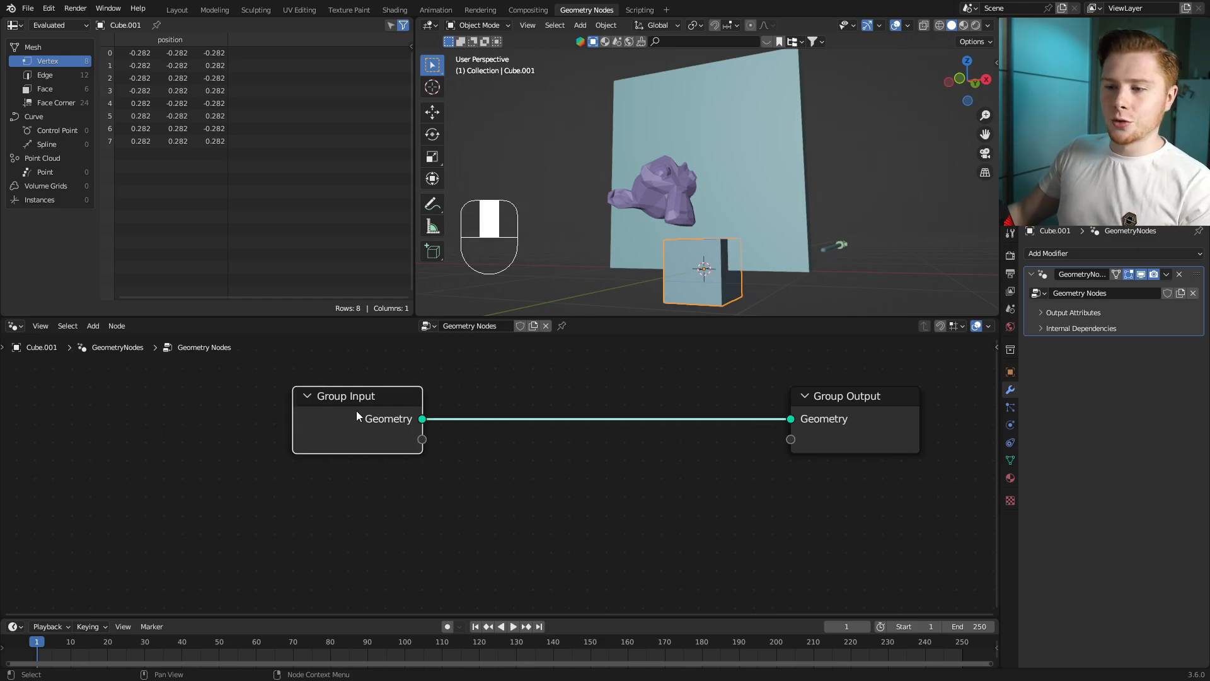
pyautogui.press('x')
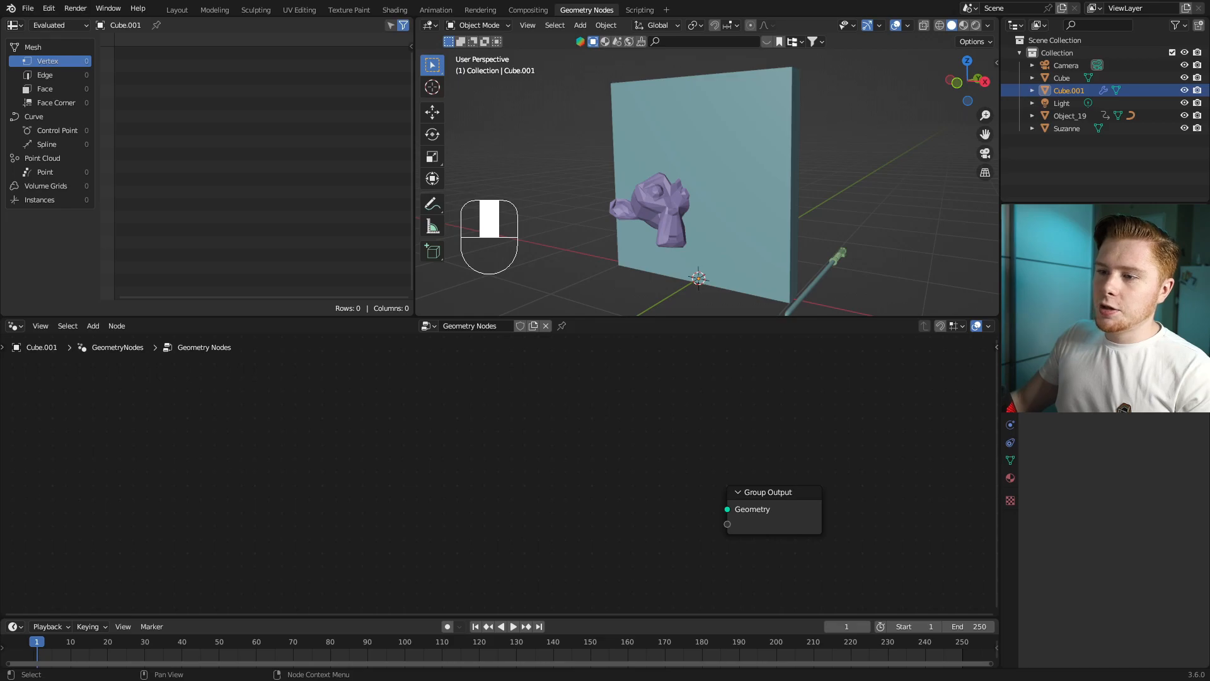
# Step: Move the monkey head and the large wall into a new collection named Collision
pyautogui.moveTo(687, 254); pyautogui.dragTo(687, 263, button='middle')
pyautogui.scroll(1, 687, 262)
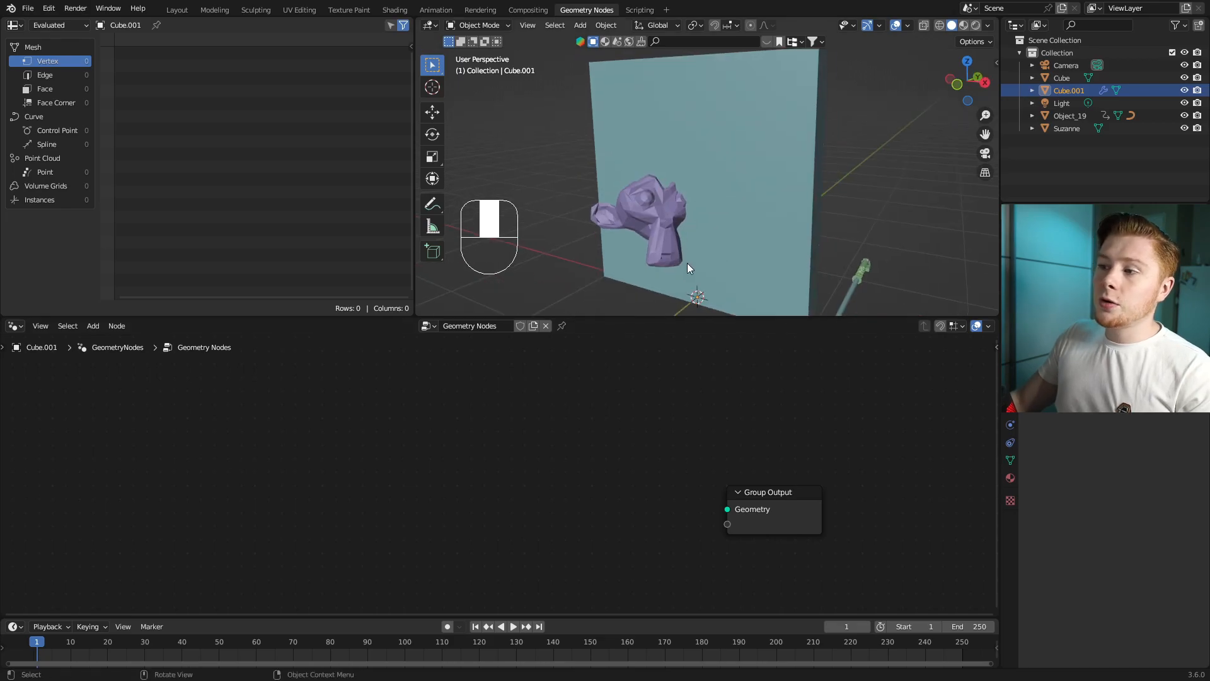
pyautogui.click(644, 208)
pyautogui.keyDown('shift'); pyautogui.click(719, 126); pyautogui.keyUp('shift')
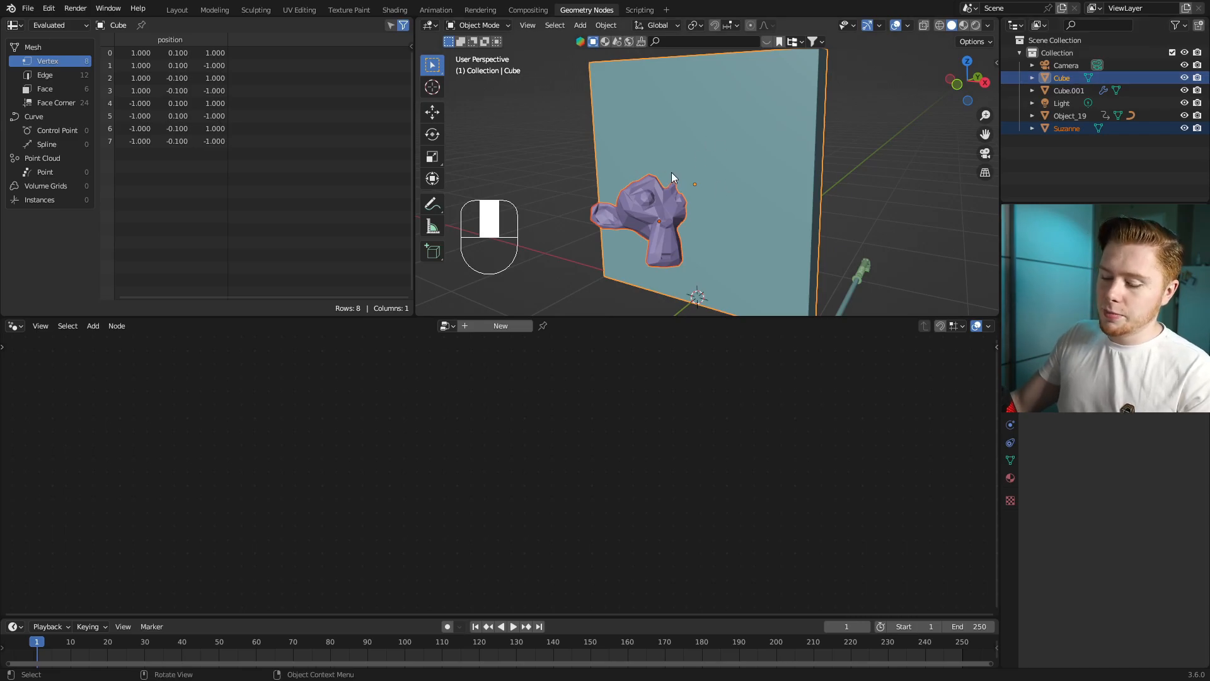
pyautogui.press('m')
pyautogui.click(615, 158)
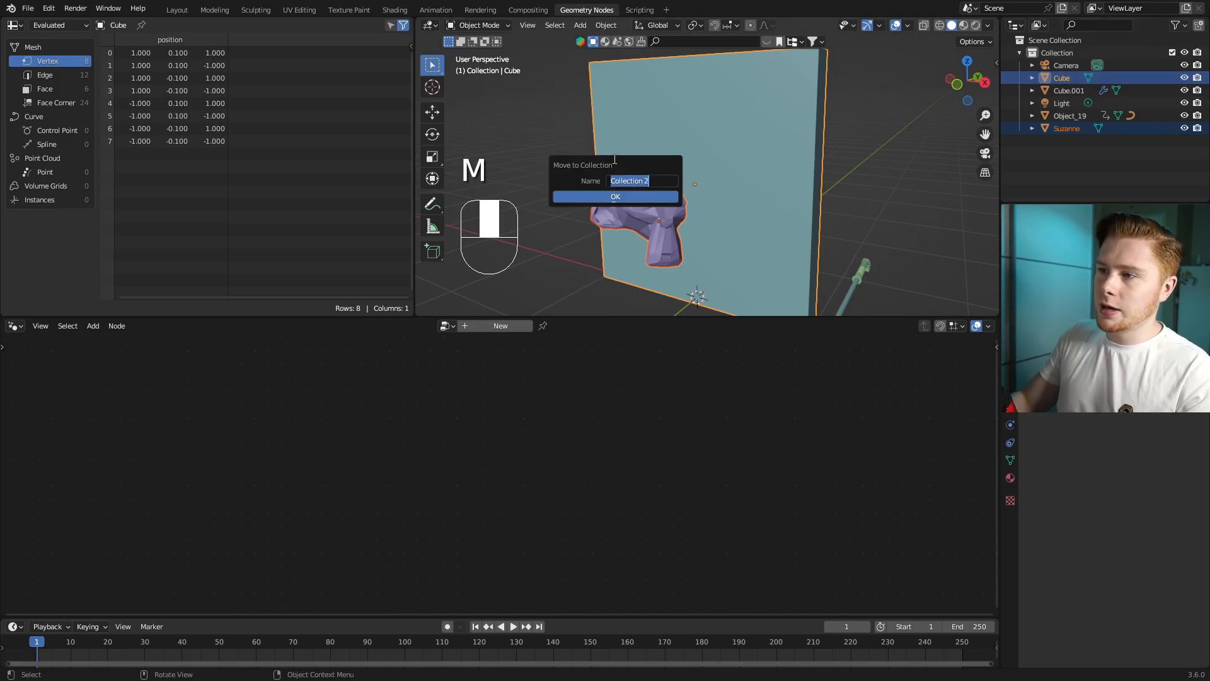
pyautogui.write('Collision')
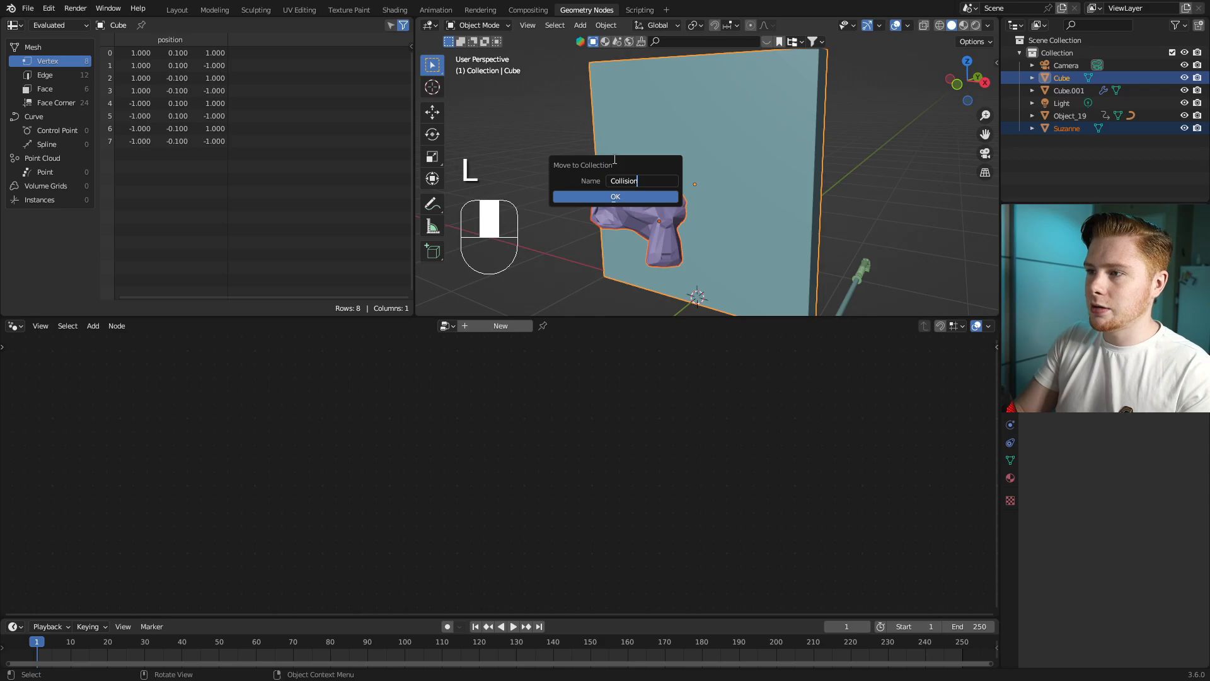
pyautogui.press('Return')
# Step: Add the Collision collection as a Collection Info node in Cube.001's node tree and pin that tree in the node editor
pyautogui.click(1060, 79)
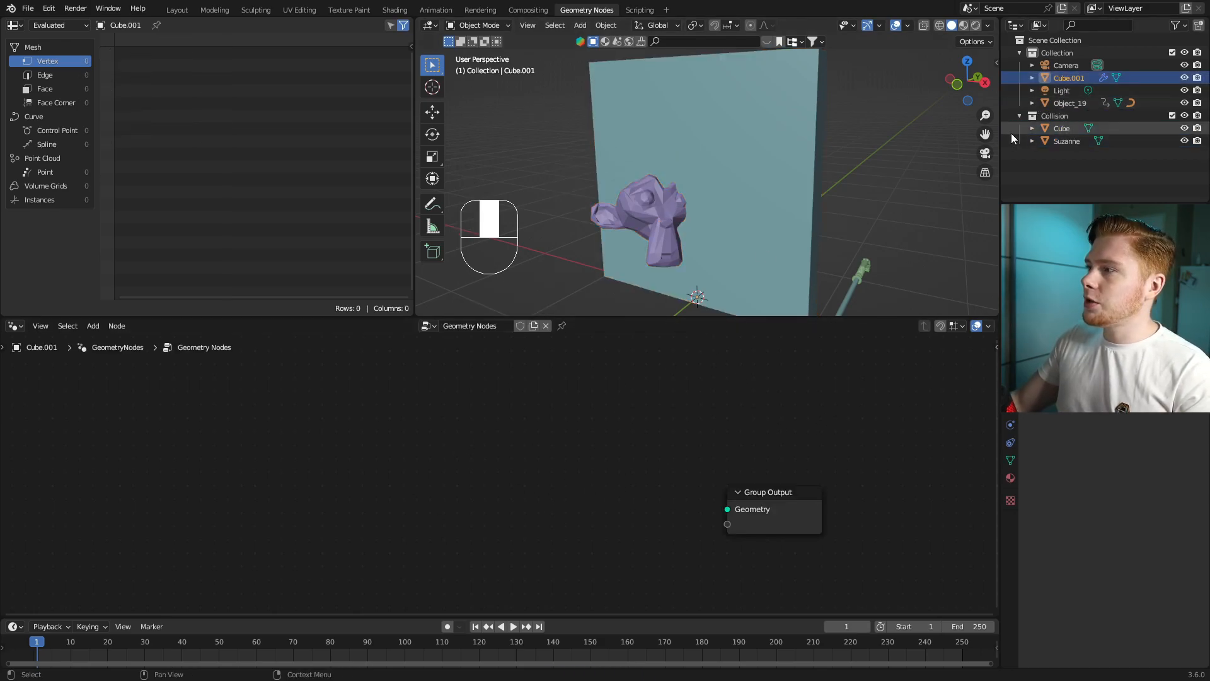
pyautogui.moveTo(1073, 116); pyautogui.dragTo(303, 437)
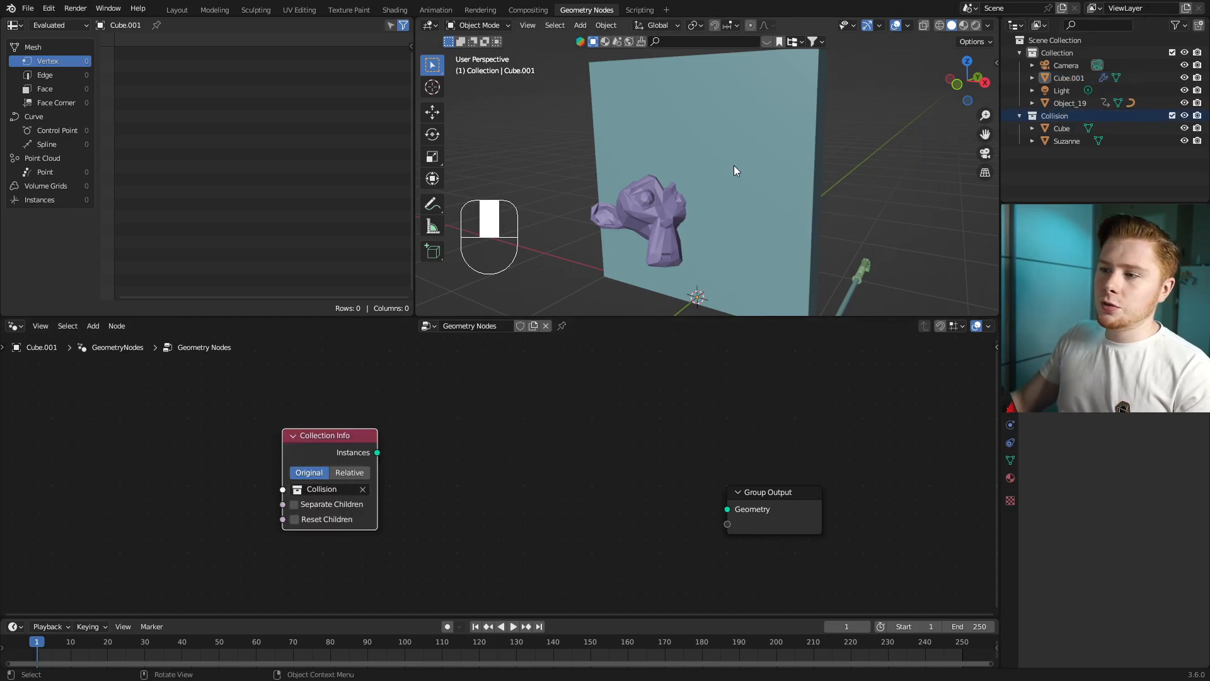
pyautogui.click(746, 149)
pyautogui.click(1067, 78)
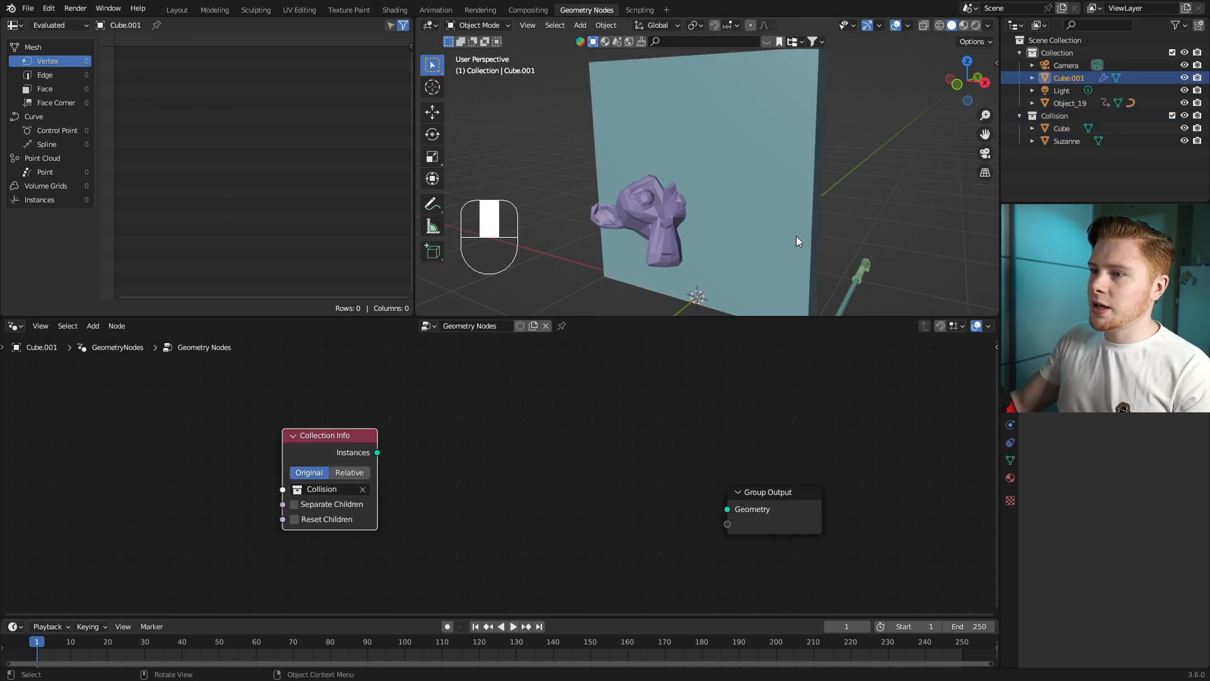
pyautogui.click(561, 325)
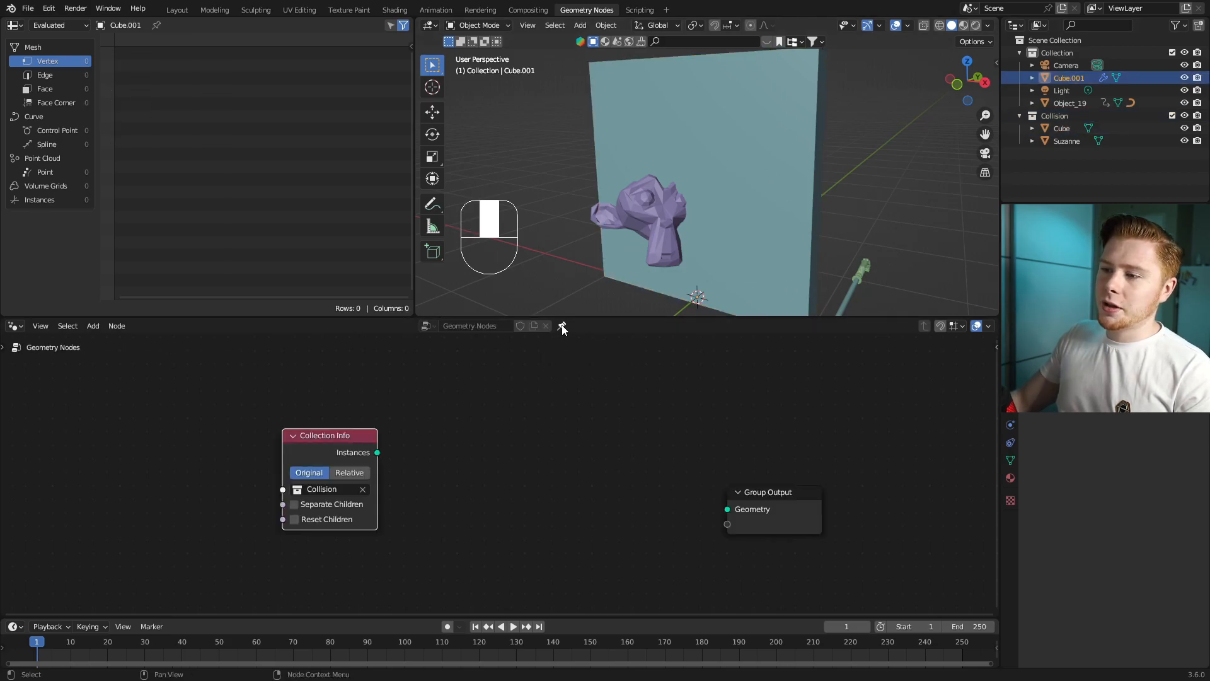
pyautogui.click(607, 239)
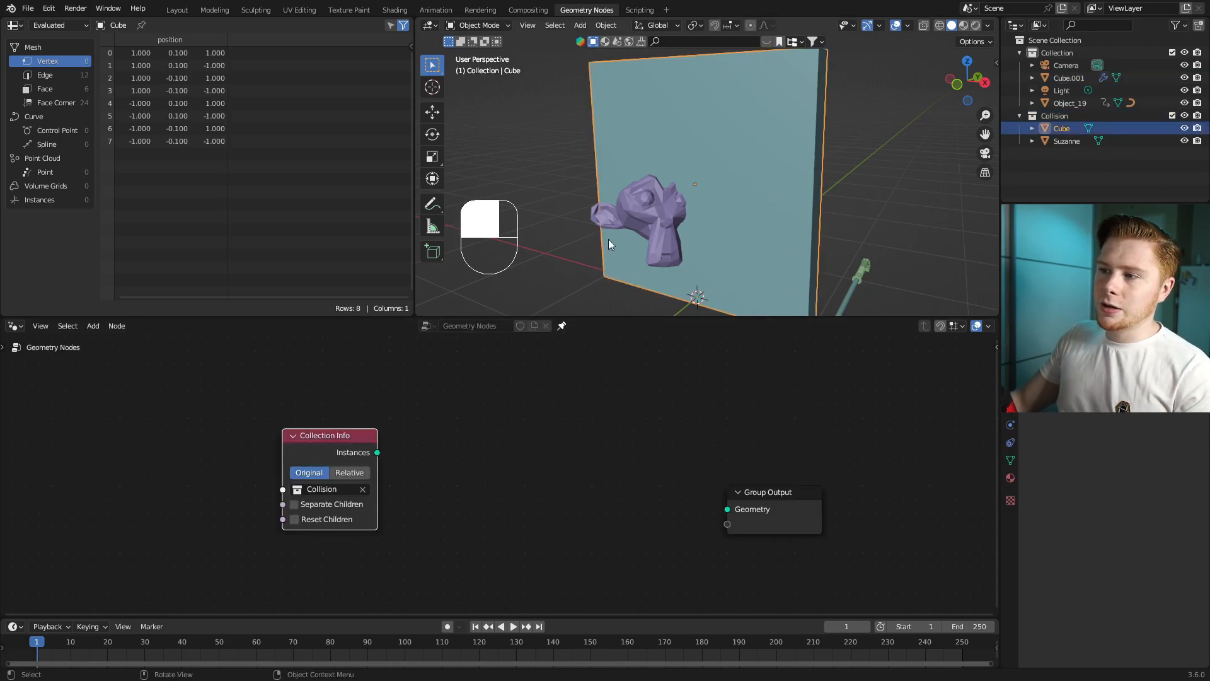
pyautogui.click(466, 467)
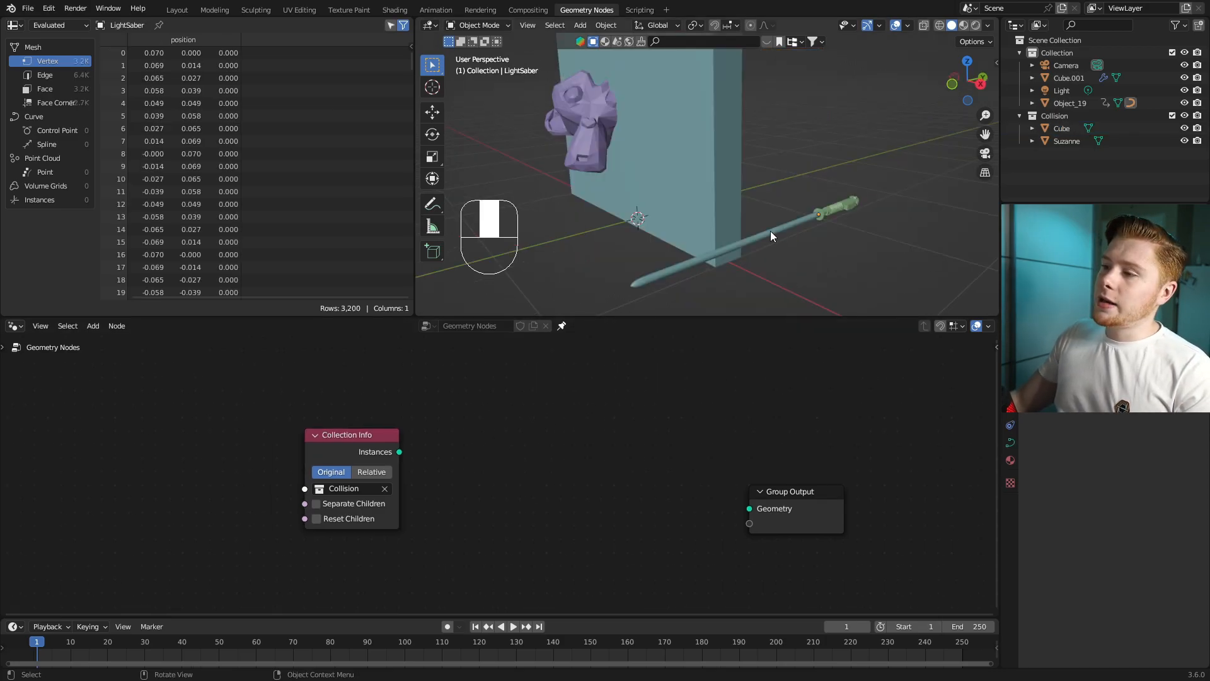
# Step: Add the LightSaber blade as an Object Info node beneath the Collection Info node
pyautogui.click(784, 234)
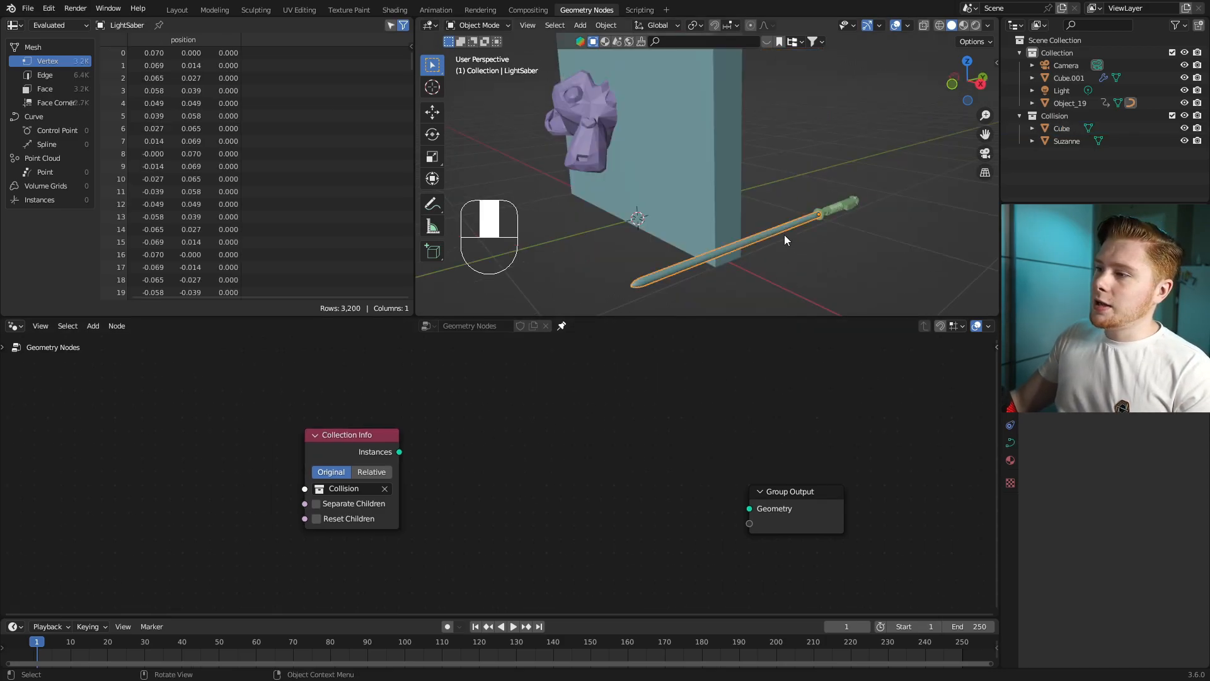
pyautogui.click(1033, 104)
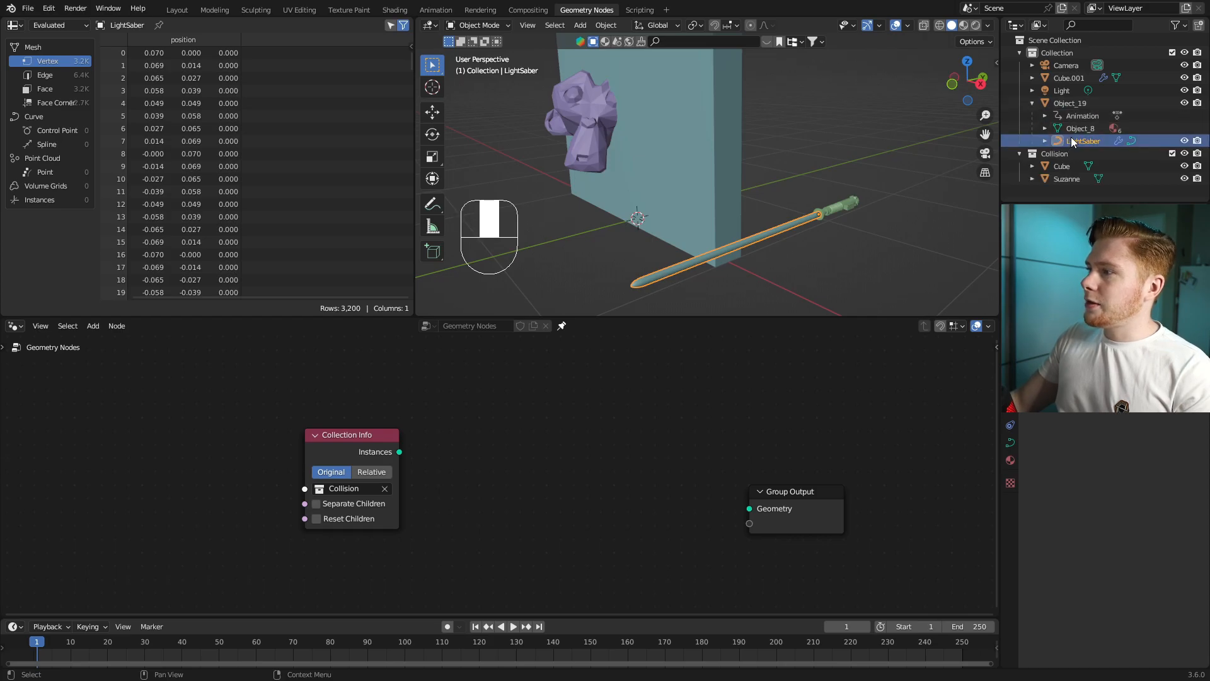
pyautogui.moveTo(1071, 140); pyautogui.dragTo(395, 526)
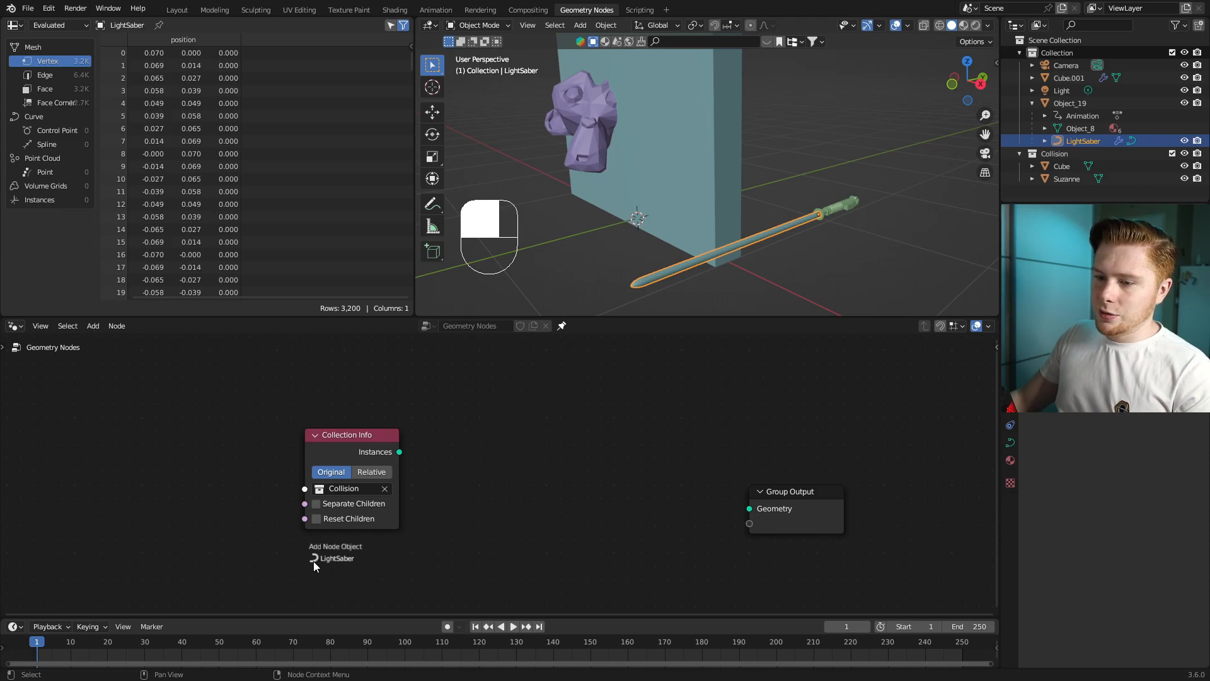
pyautogui.moveTo(313, 561); pyautogui.dragTo(312, 561)
pyautogui.moveTo(407, 582); pyautogui.dragTo(441, 481, button='middle')
pyautogui.keyDown('shift'); pyautogui.moveTo(613, 164); pyautogui.dragTo(683, 266, button='middle'); pyautogui.keyUp('shift')
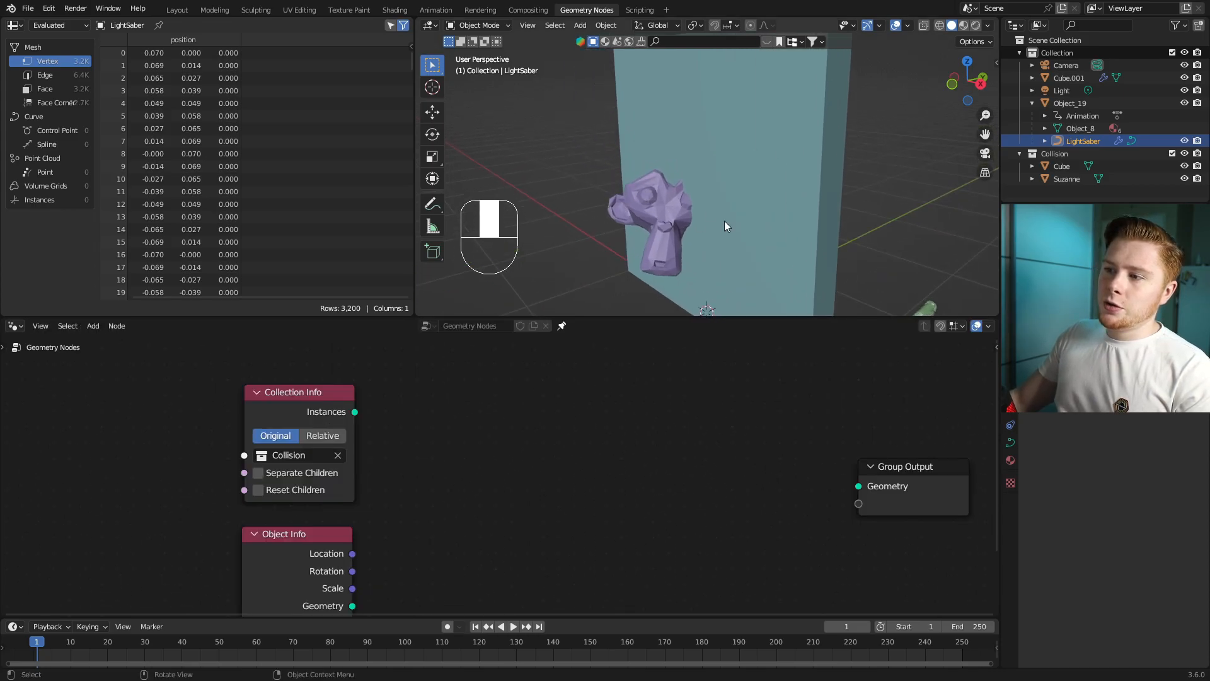
# Step: Add a Realize Instances node and feed the Collection Info instances into it
pyautogui.hotkey('shift', 'a')
pyautogui.write('rea')
pyautogui.click(480, 302)
pyautogui.click(460, 397)
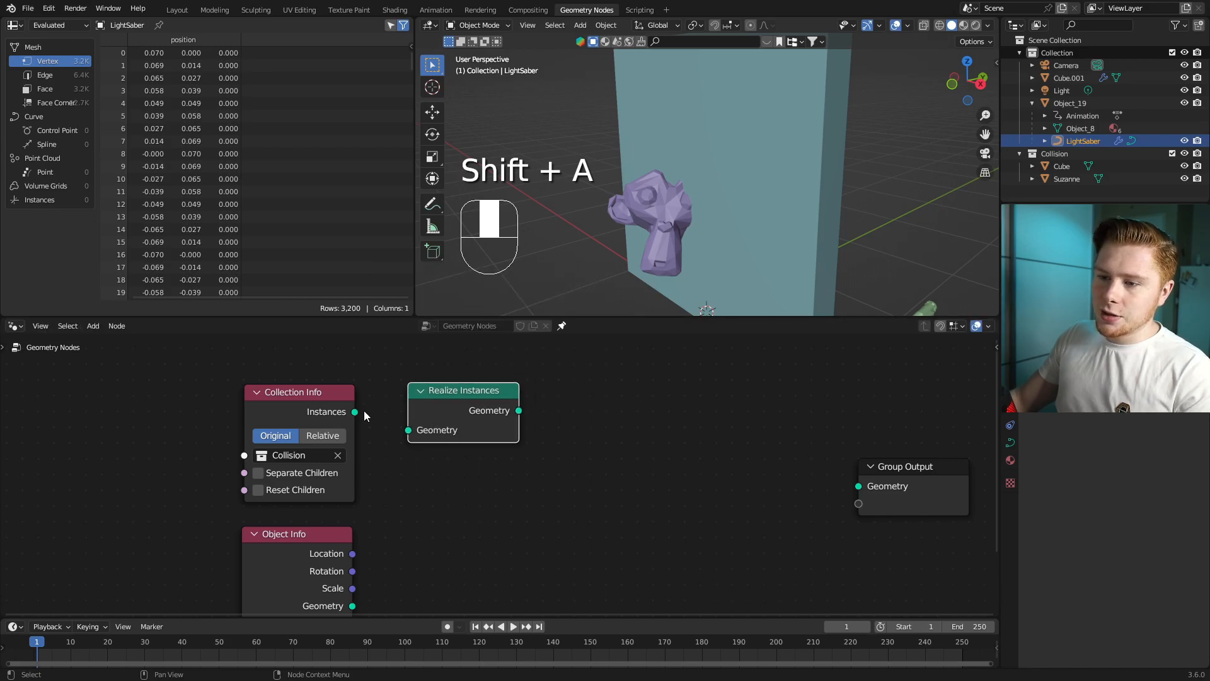
pyautogui.moveTo(354, 412); pyautogui.dragTo(393, 437)
pyautogui.moveTo(457, 405); pyautogui.dragTo(440, 408)
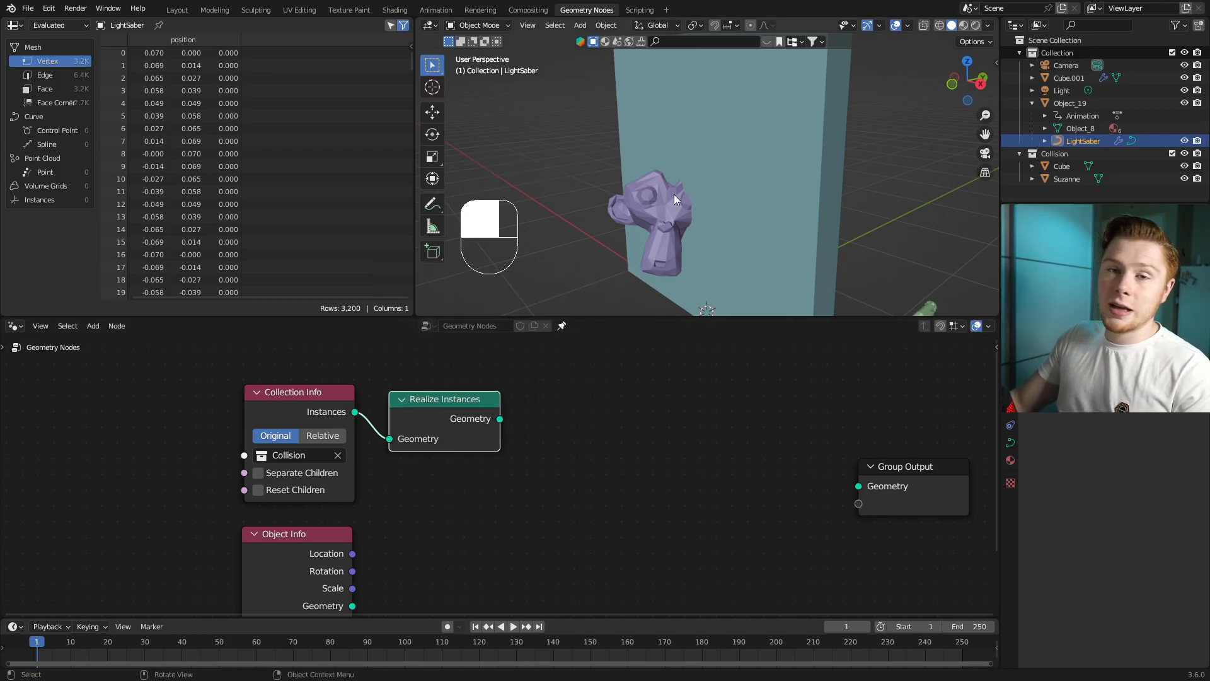
# Step: Set the Collection Info node to Relative with Separate Children enabled, and tidy the node layout
pyautogui.scroll(2, 535, 464)
pyautogui.moveTo(536, 463); pyautogui.dragTo(435, 429, button='middle')
pyautogui.click(435, 431)
pyautogui.click(341, 480)
pyautogui.moveTo(243, 374); pyautogui.dragTo(611, 476)
pyautogui.press('g')
pyautogui.click(559, 481)
pyautogui.click(540, 500)
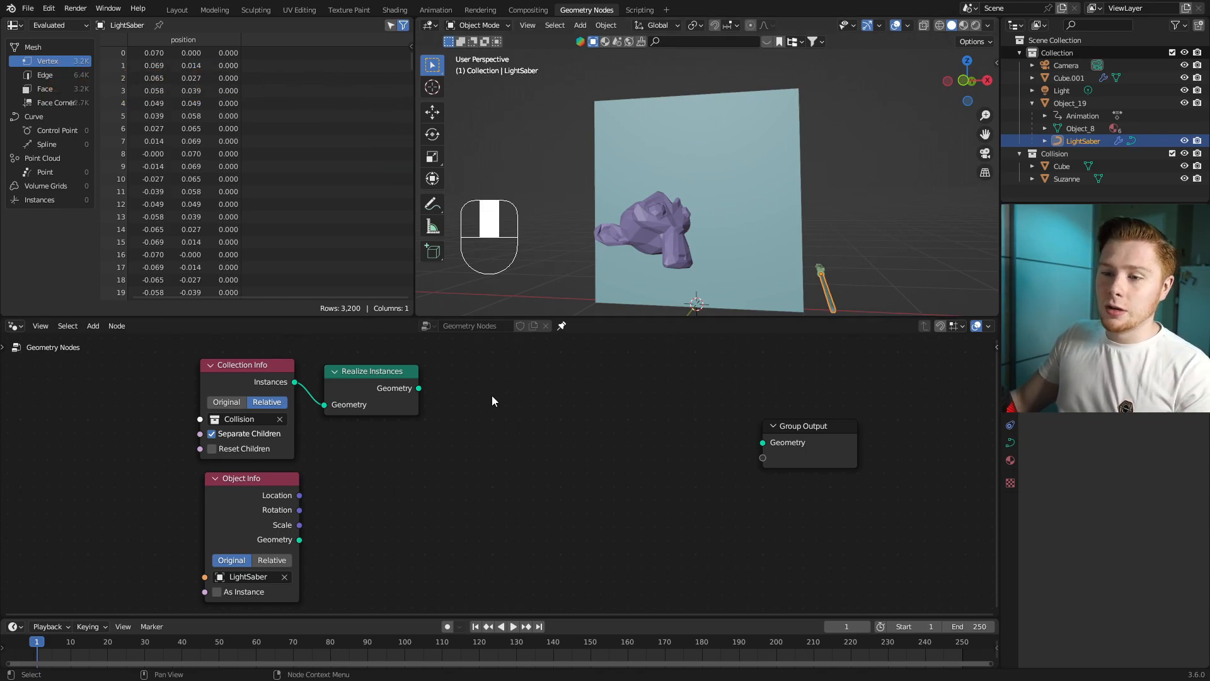
# Step: Add a Distribute Points on Faces node and connect the realized geometry to its Mesh input
pyautogui.hotkey('shift', 'a')
pyautogui.write('dis')
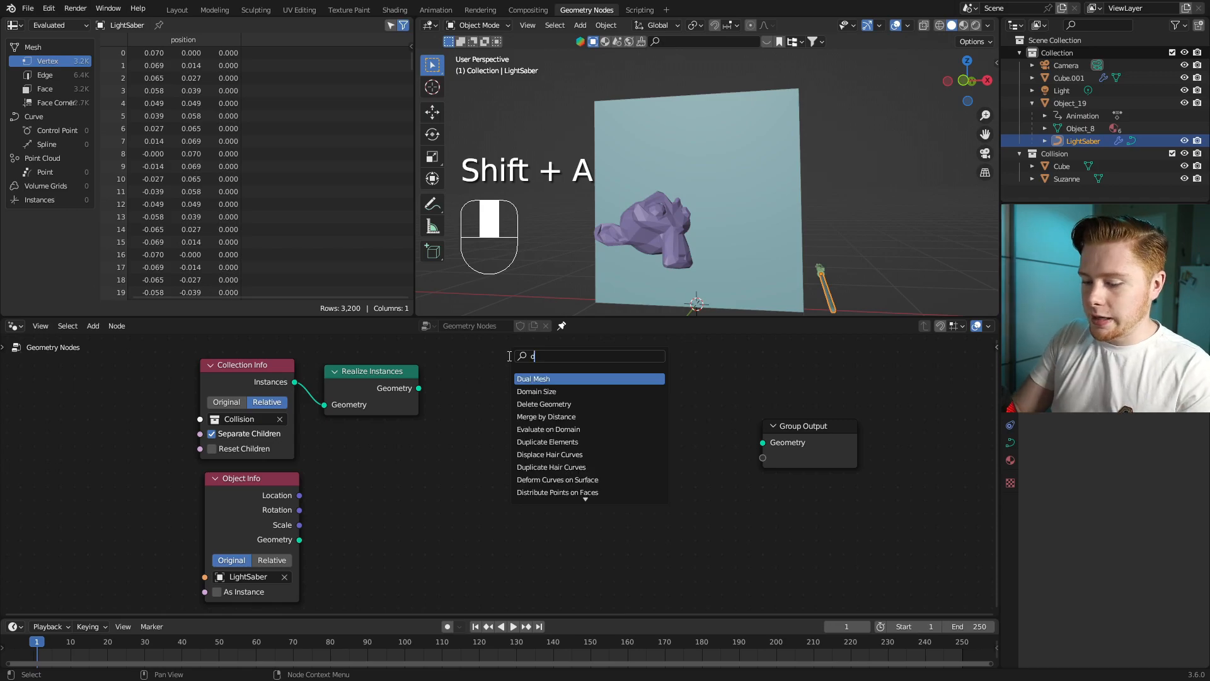
pyautogui.press('Down')
pyautogui.press('Down')
pyautogui.press('Return')
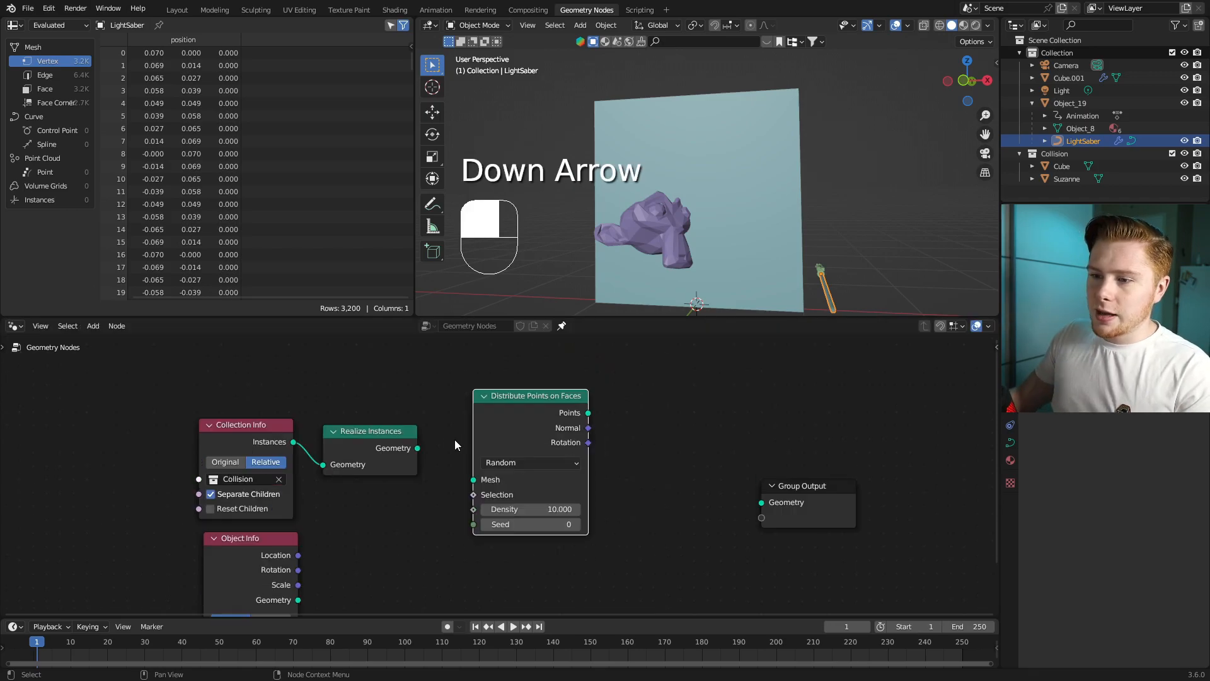
pyautogui.click(456, 440)
pyautogui.scroll(2, 429, 441)
pyautogui.moveTo(395, 441); pyautogui.dragTo(467, 481)
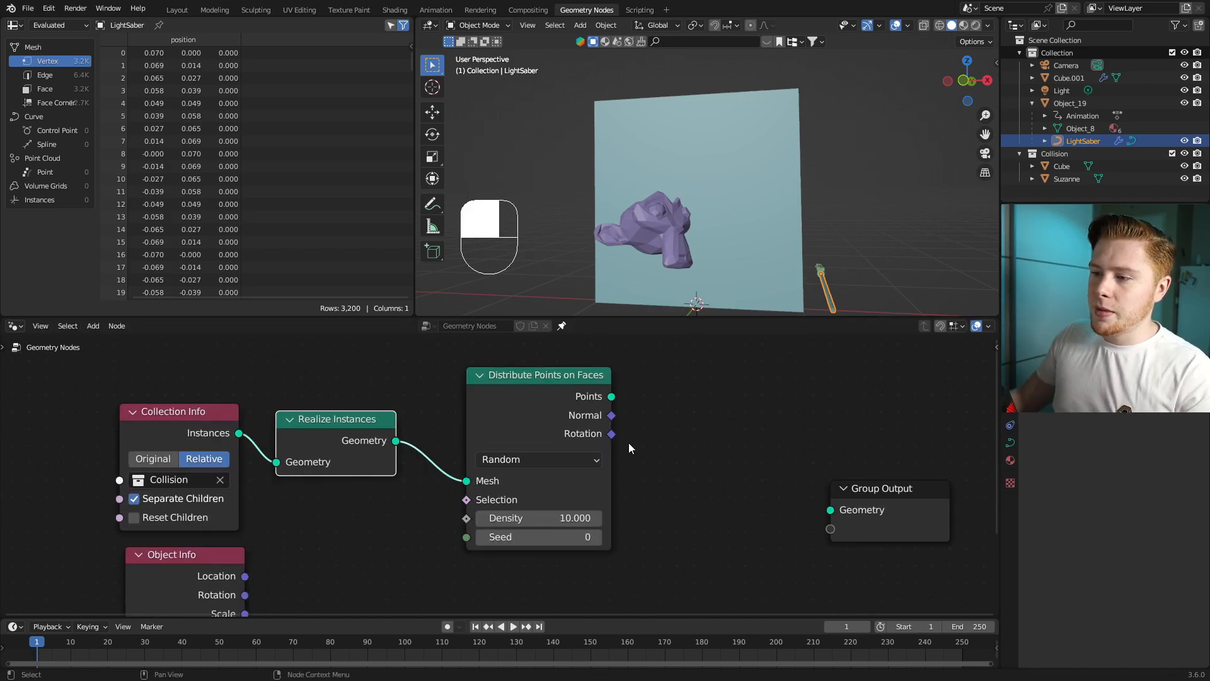
# Step: Link the distributed points to the Group Output and set the point density to 6000
pyautogui.keyDown('alt'); pyautogui.keyDown('shift'); pyautogui.click(548, 405); pyautogui.keyUp('shift'); pyautogui.keyUp('alt')
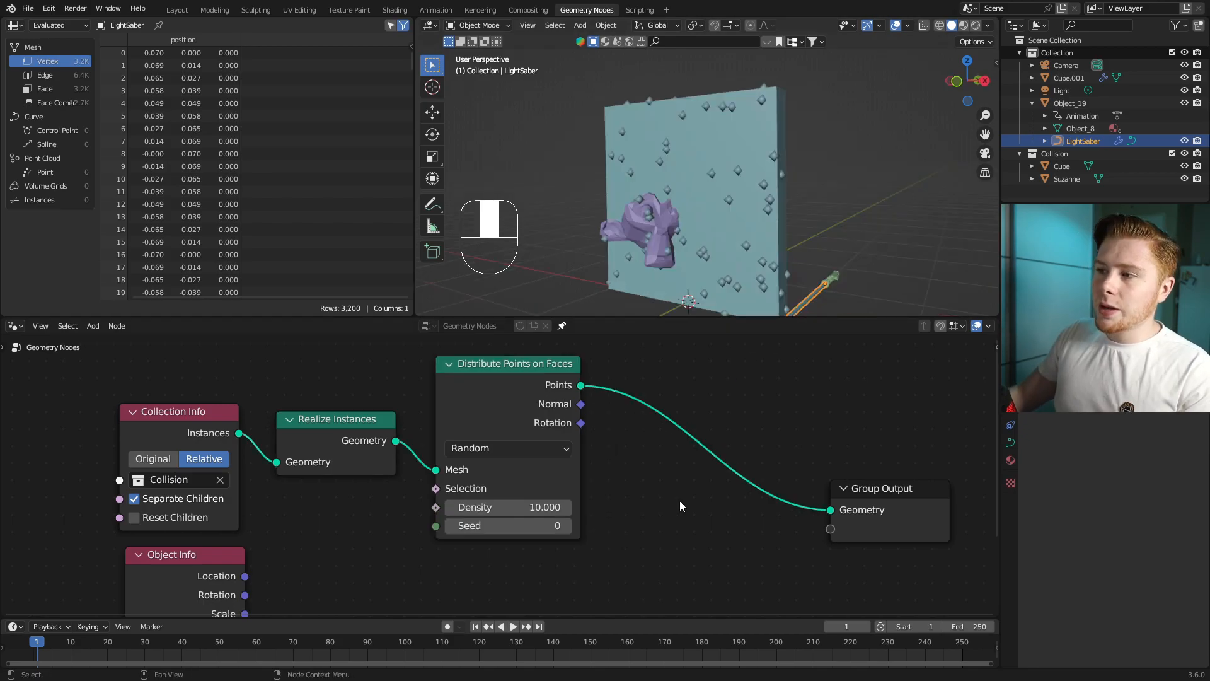
pyautogui.click(499, 507)
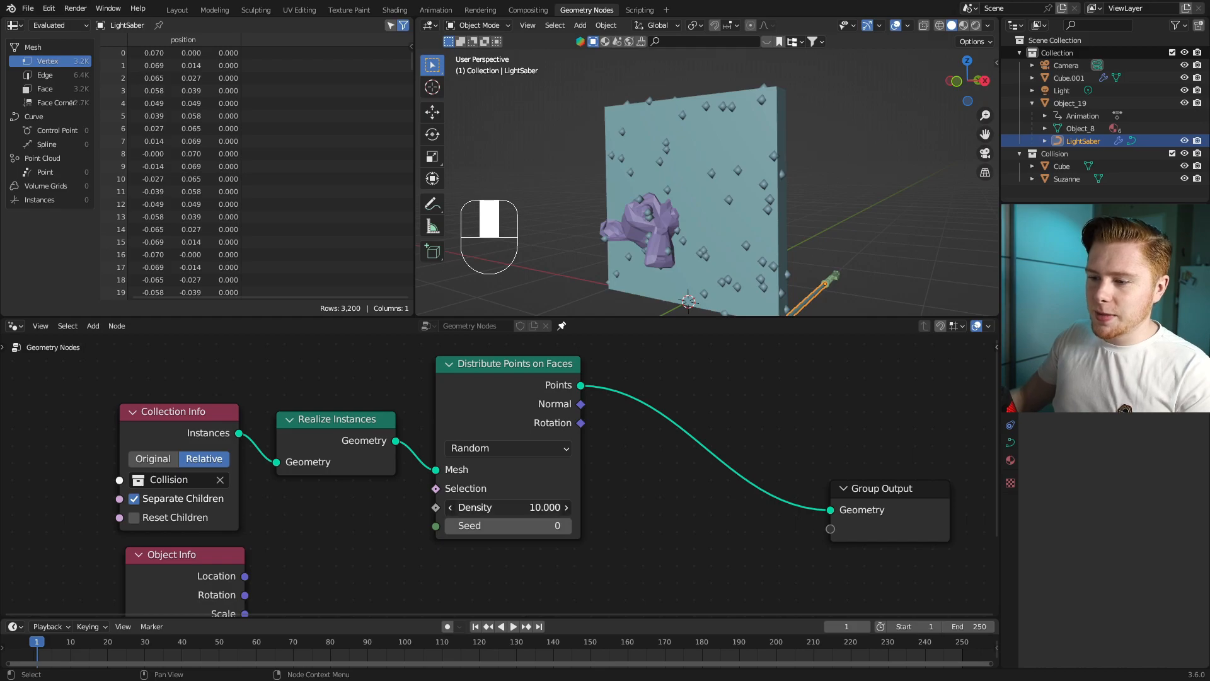
pyautogui.write('6000')
pyautogui.press('Return')
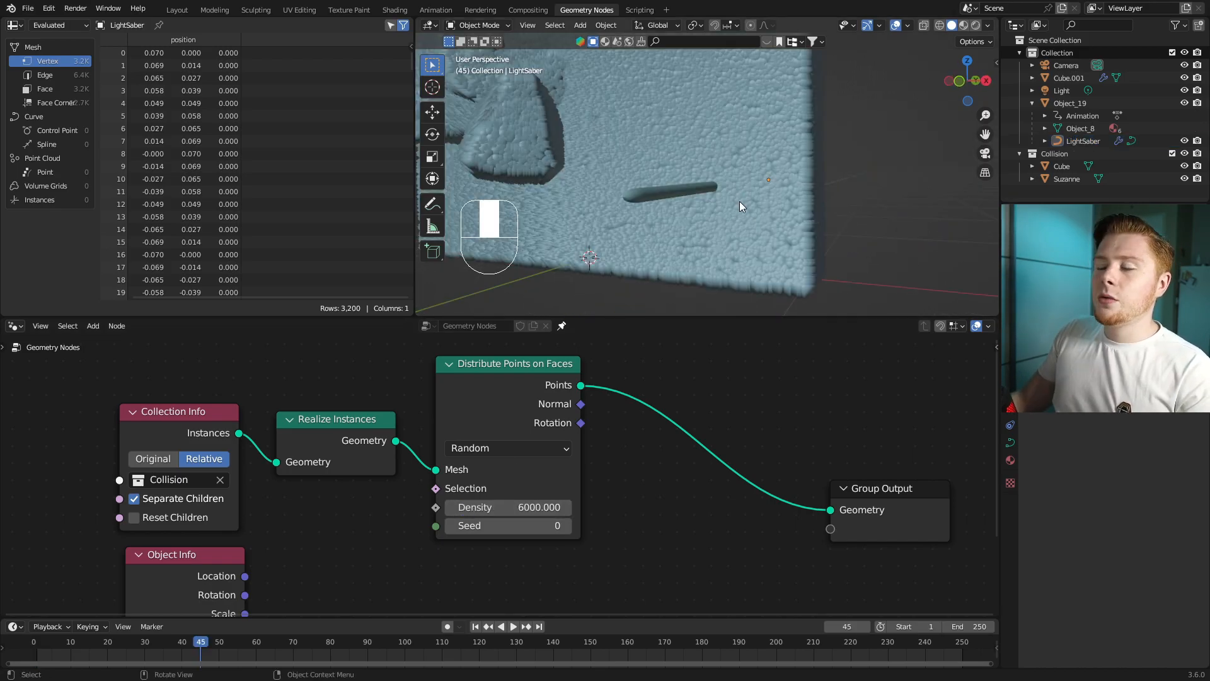
# Step: Examine the dense points around the place where the lightsaber blade meets the wall at frame 45
pyautogui.moveTo(739, 202); pyautogui.dragTo(714, 145, button='middle')
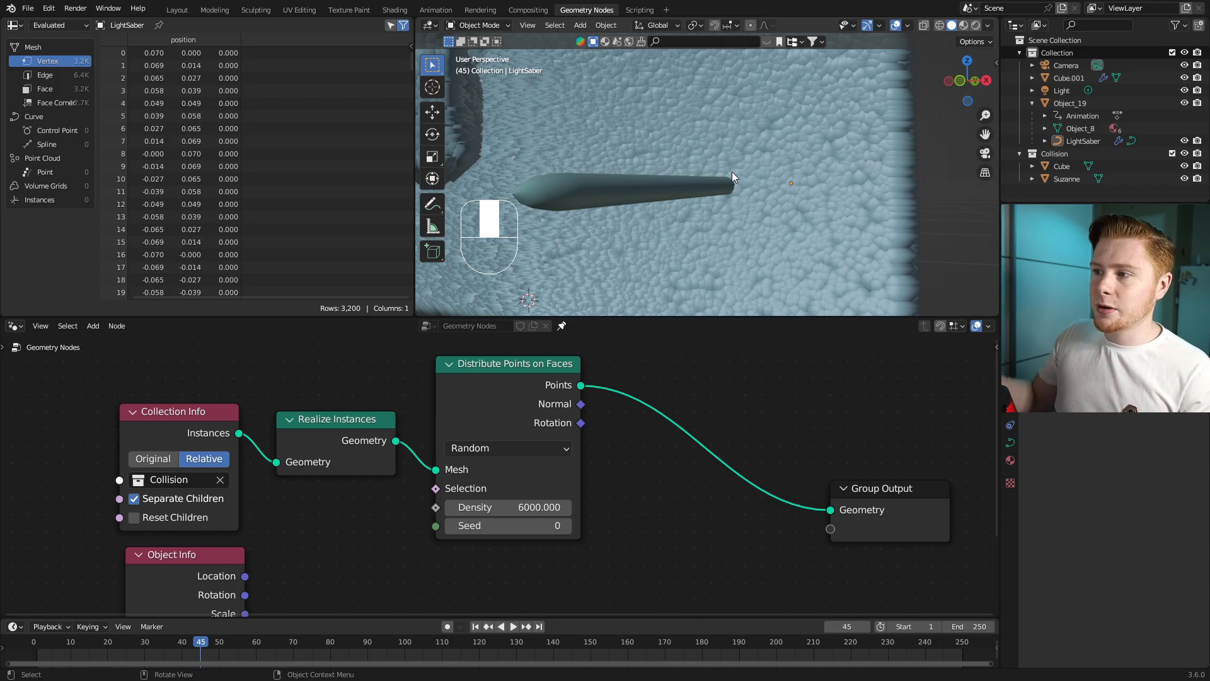
pyautogui.scroll(-6, 728, 171)
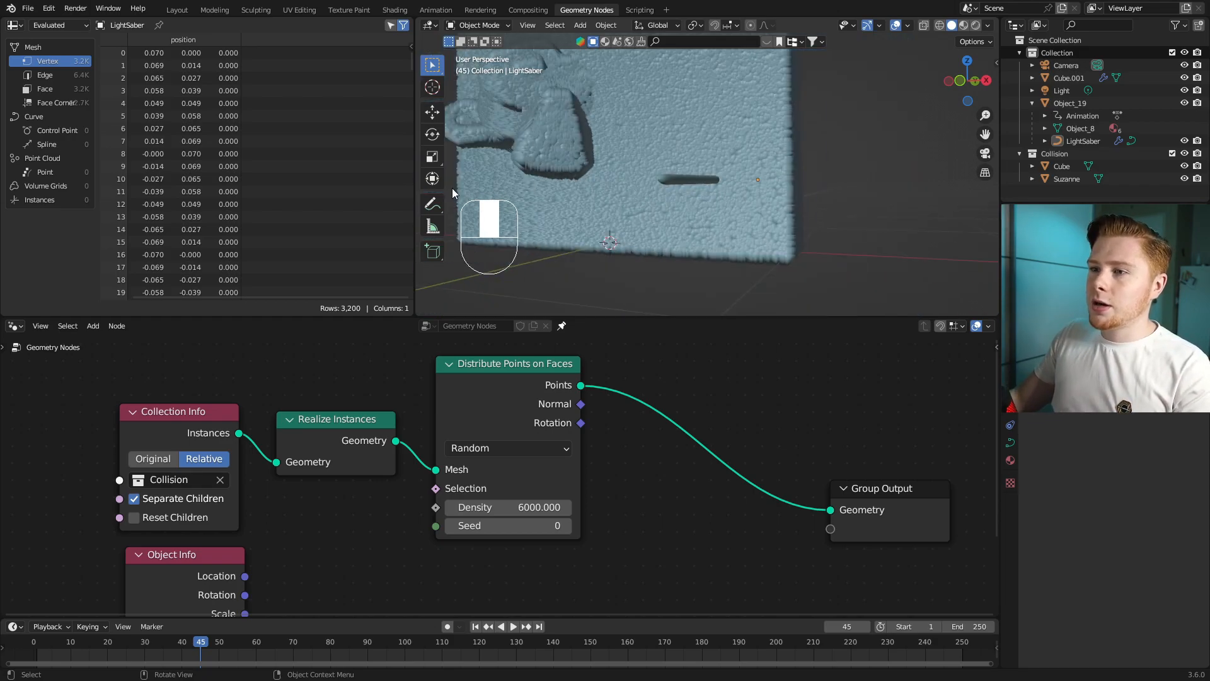
pyautogui.click(429, 209)
pyautogui.keyDown('shift'); pyautogui.moveTo(724, 186); pyautogui.dragTo(763, 260, button='middle'); pyautogui.keyUp('shift')
pyautogui.moveTo(765, 257); pyautogui.dragTo(667, 224)
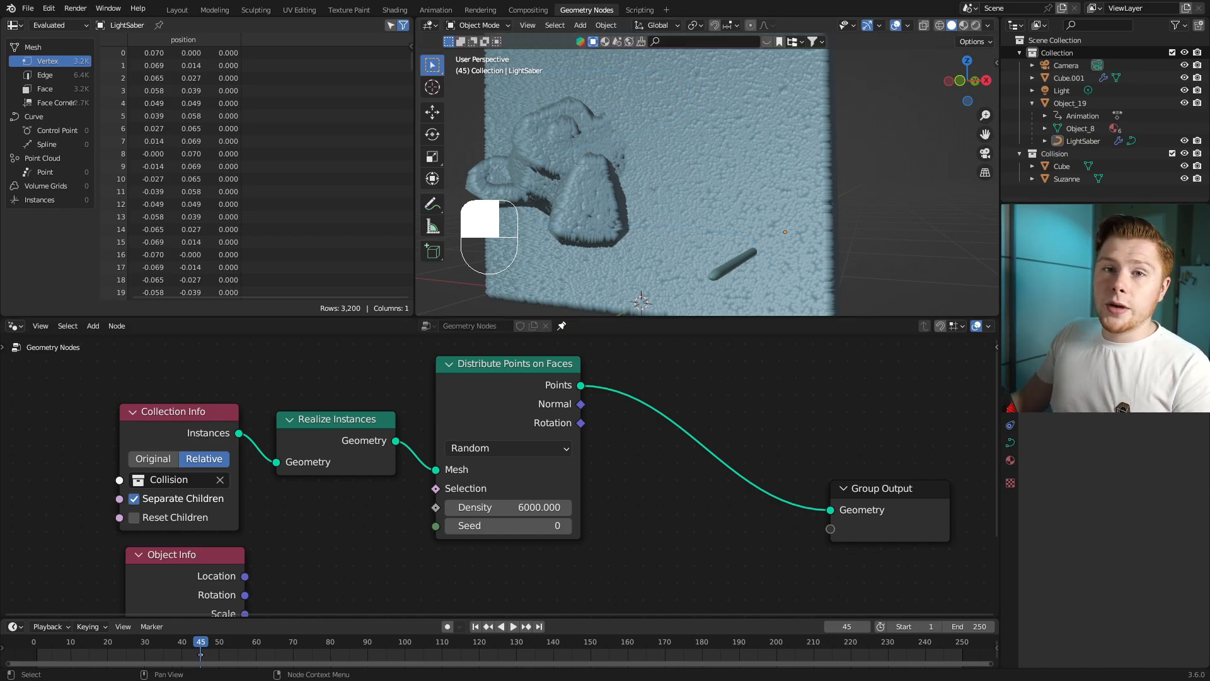
pyautogui.scroll(-7, 510, 472)
pyautogui.moveTo(630, 392); pyautogui.dragTo(459, 367, button='middle')
pyautogui.scroll(2, 488, 414)
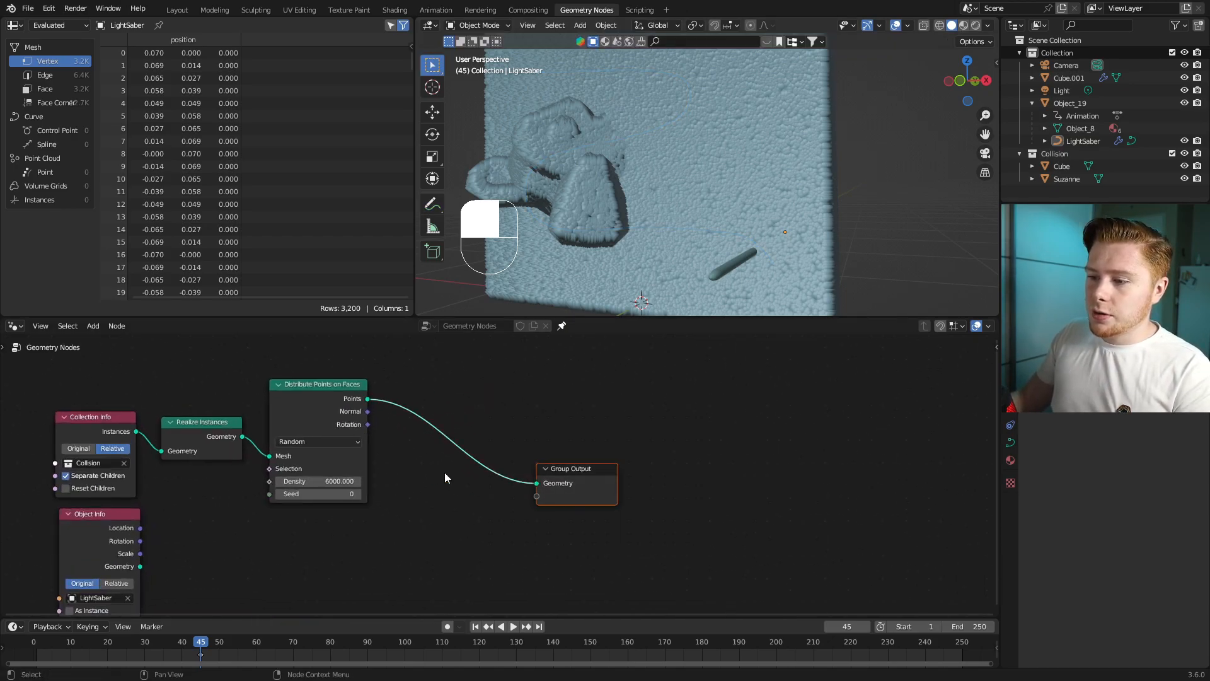
# Step: Make room by moving the Group Output and insert a Simulation Zone between Distribute Points on Faces and the Group Output
pyautogui.press('g')
pyautogui.click(609, 404)
pyautogui.hotkey('shift', 'a')
pyautogui.write('sim')
pyautogui.press('Return')
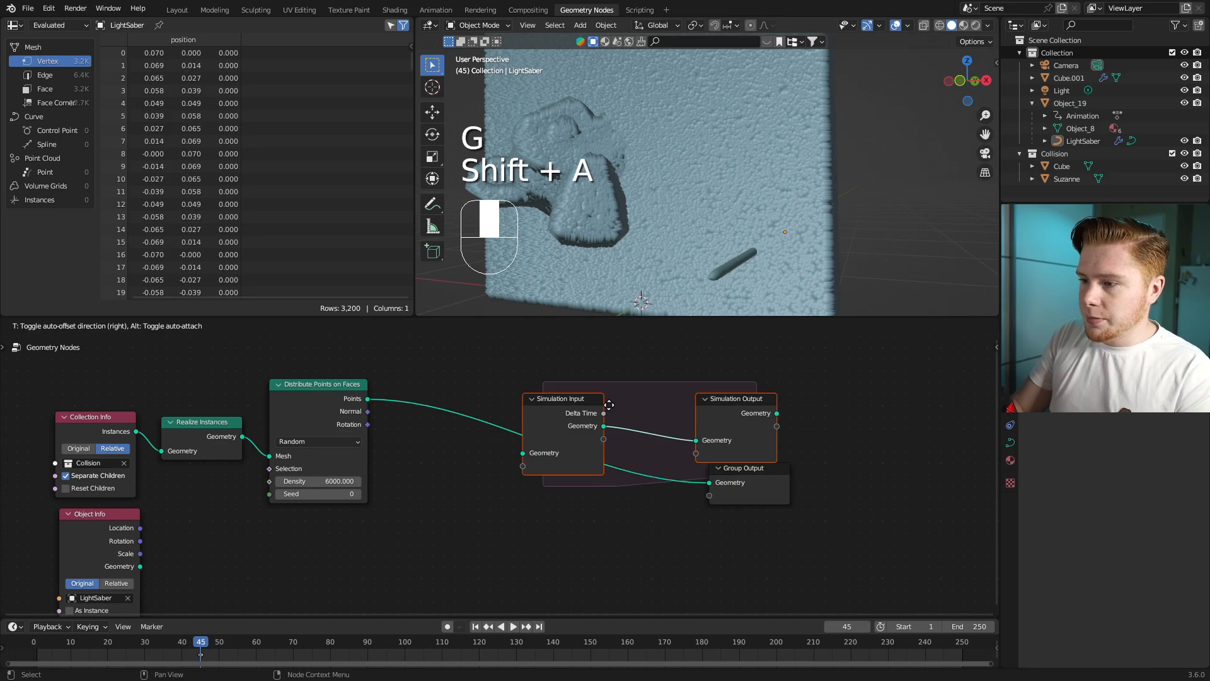
pyautogui.click(376, 418)
pyautogui.moveTo(665, 385); pyautogui.dragTo(709, 482)
pyautogui.scroll(2, 390, 410)
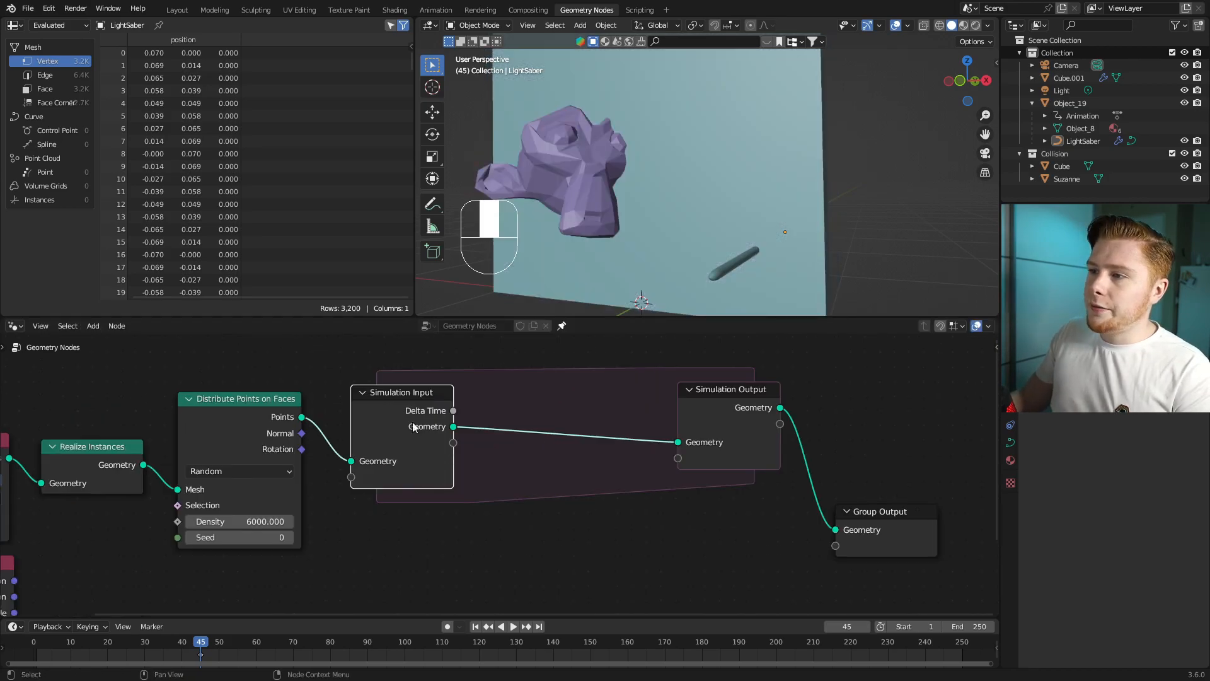
pyautogui.click(525, 439)
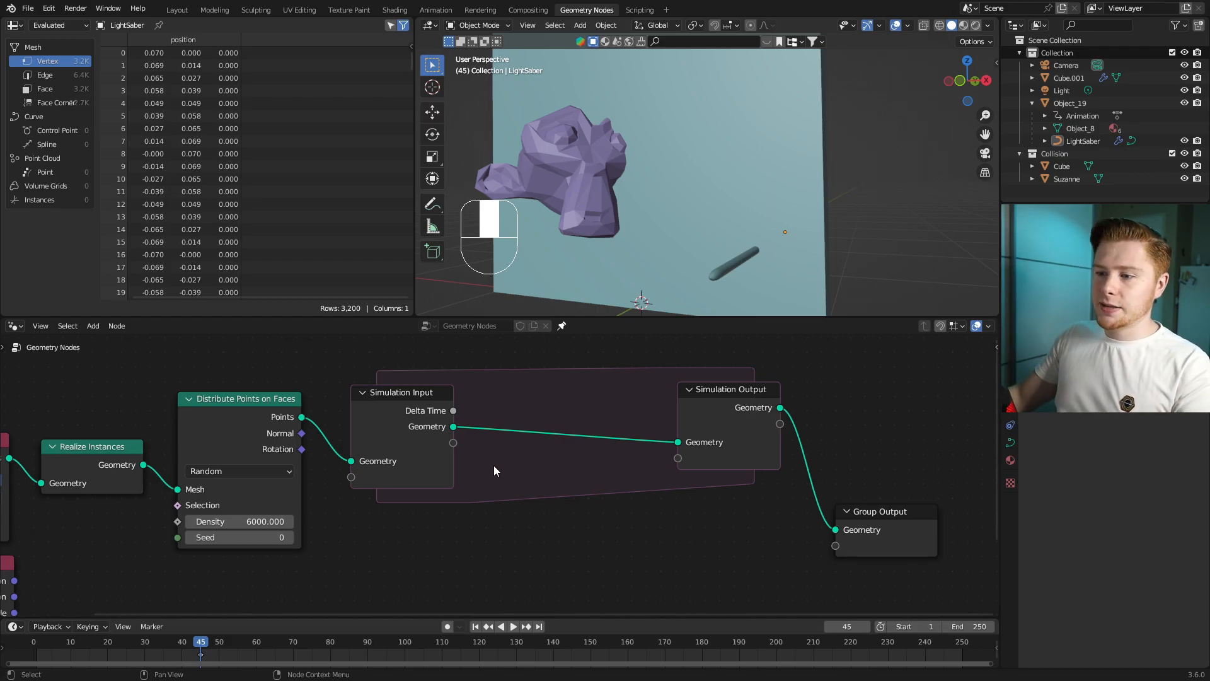
# Step: Add a second state item named Is hit to the simulation zone
pyautogui.click(416, 422)
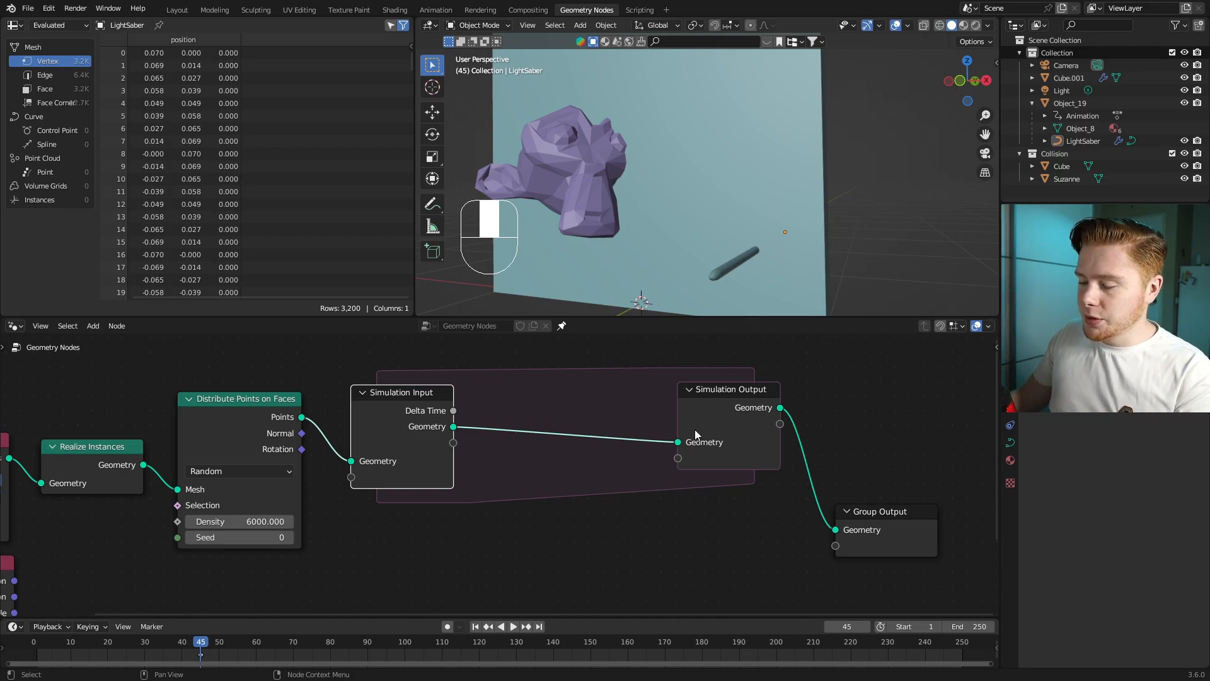
pyautogui.press('n')
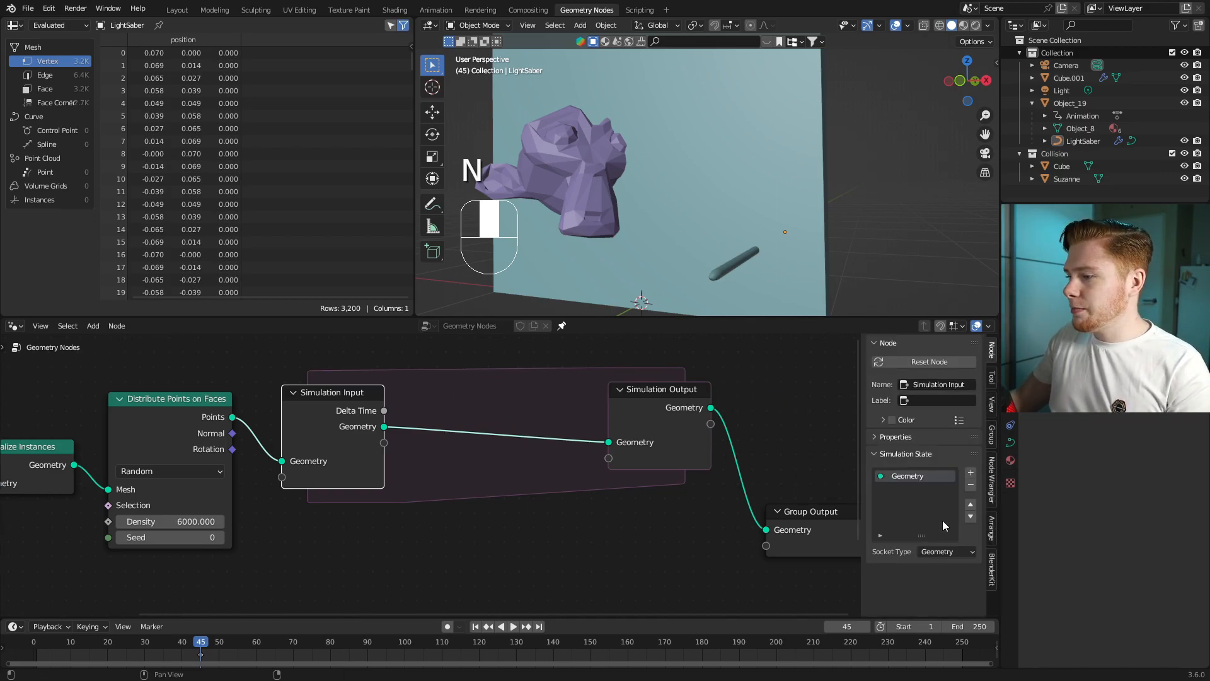
pyautogui.click(971, 474)
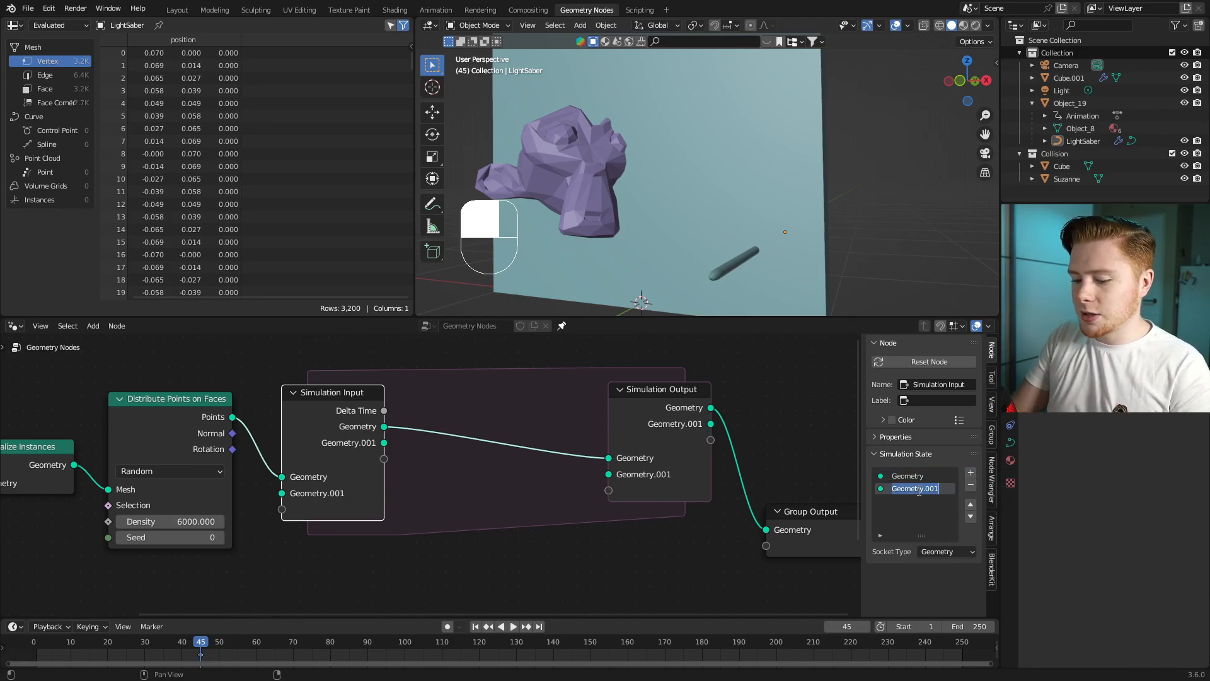
pyautogui.press('BackSpace')
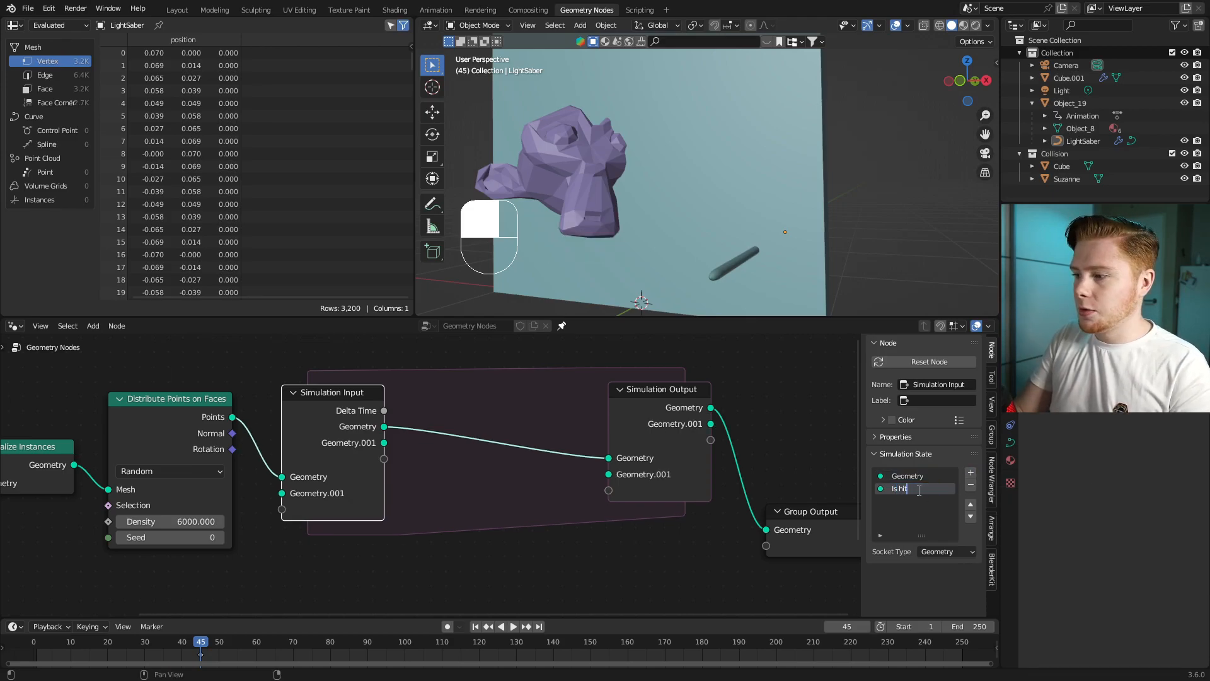
pyautogui.press('Return')
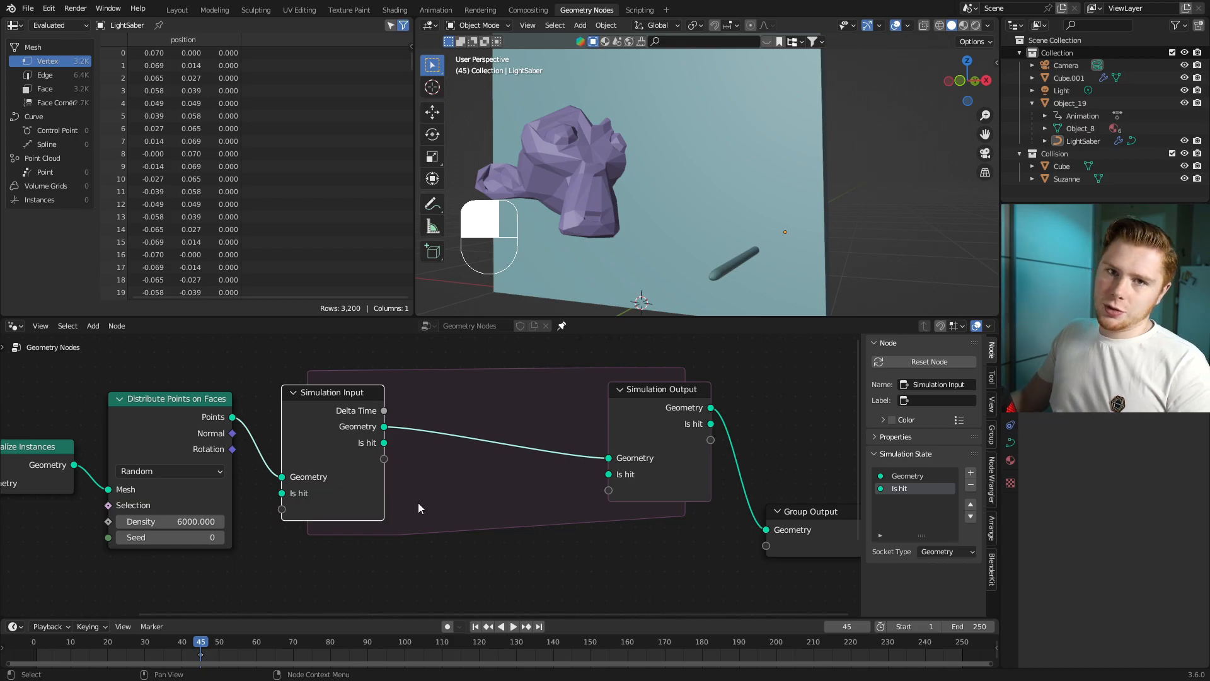
# Step: Set the Is hit state's socket type to Float and link it from the Simulation Input to the Simulation Output
pyautogui.click(925, 552)
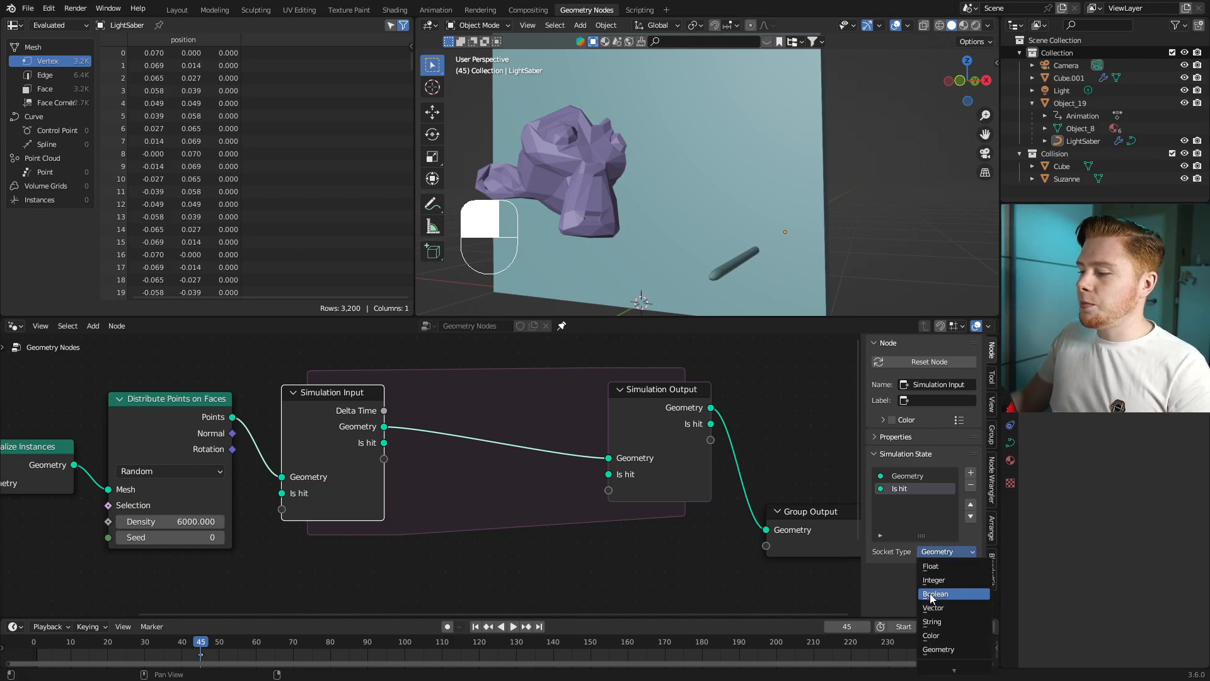
pyautogui.click(936, 568)
pyautogui.scroll(2, 348, 455)
pyautogui.moveTo(323, 439); pyautogui.dragTo(606, 478)
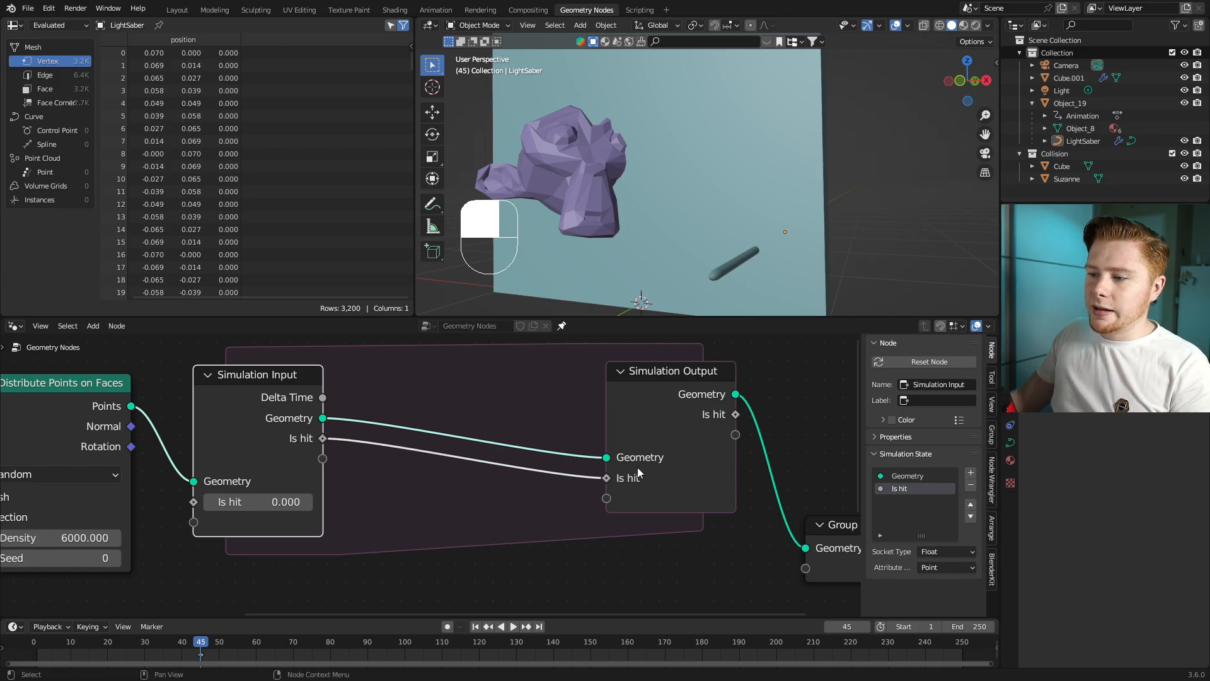
pyautogui.scroll(-3, 610, 363)
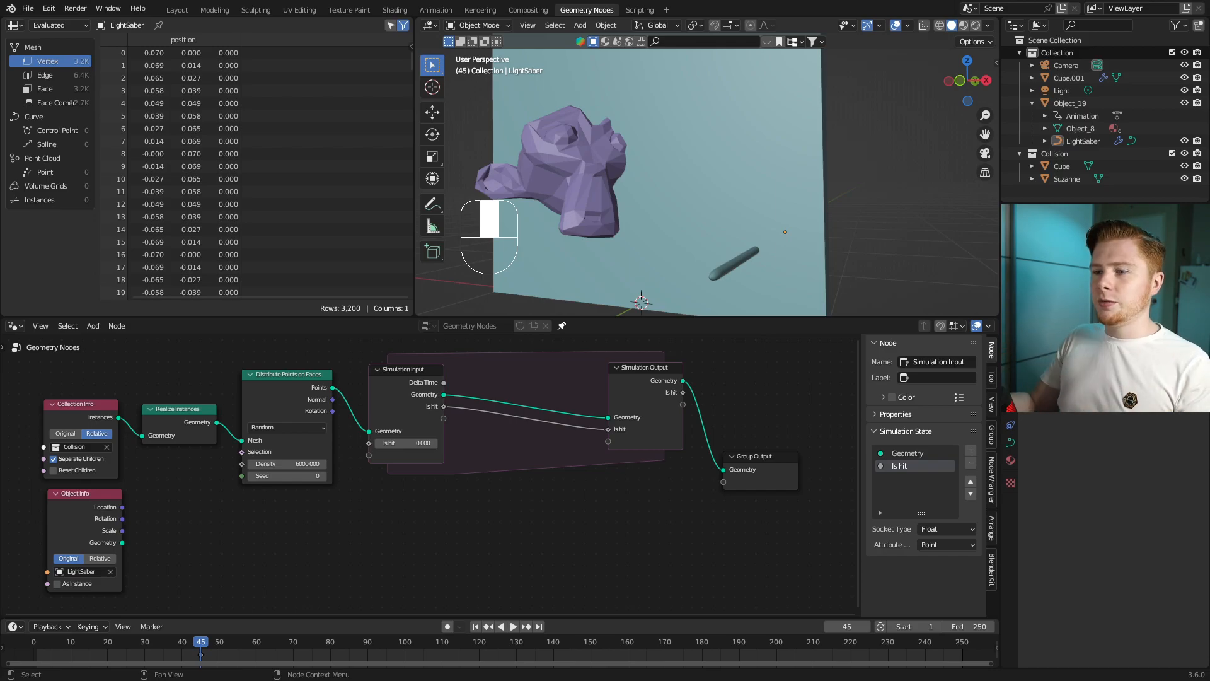
# Step: Add a Geometry Proximity node beside the Object Info node and link the LightSaber geometry to its Target
pyautogui.scroll(2, 425, 497)
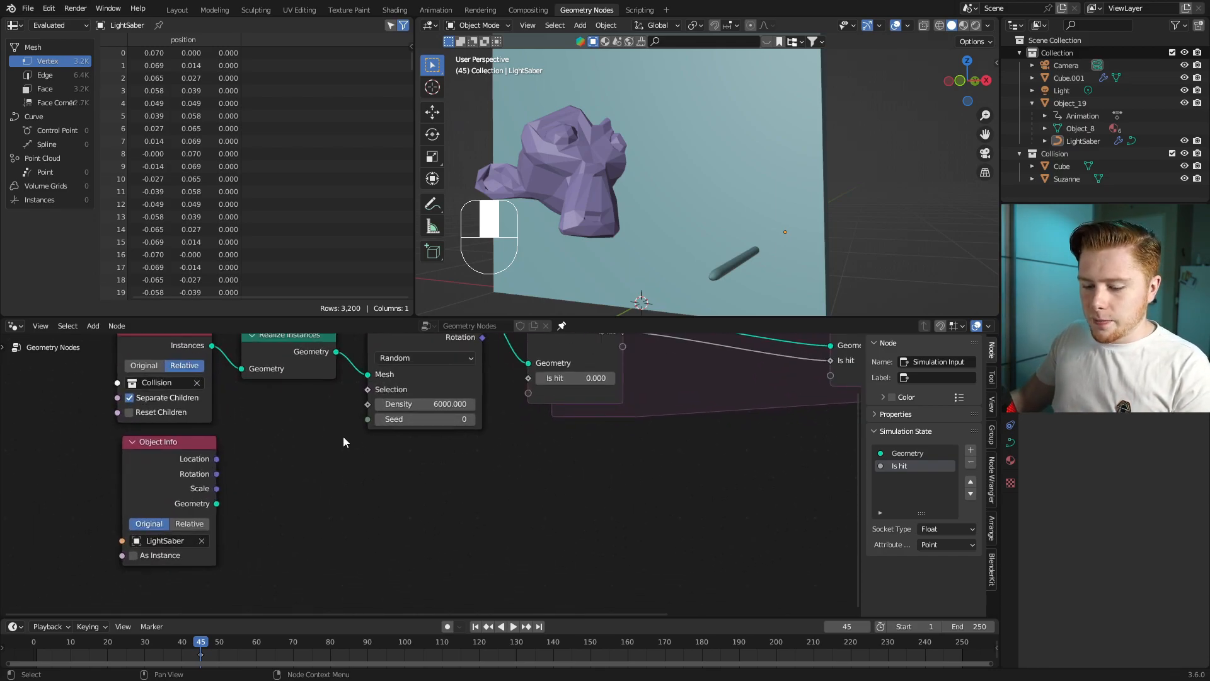
pyautogui.hotkey('shift', 'a')
pyautogui.write('GE')
pyautogui.write('OF')
pyautogui.press('Return')
pyautogui.click(344, 460)
pyautogui.scroll(3, 314, 535)
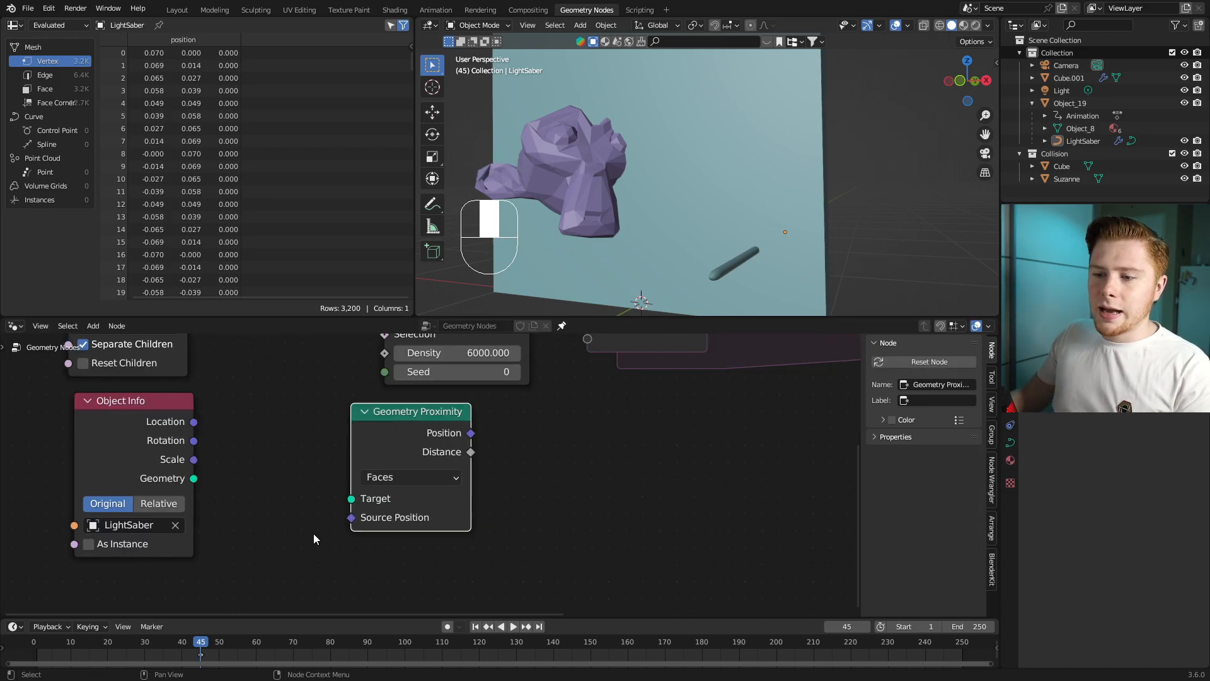
pyautogui.moveTo(194, 479); pyautogui.dragTo(262, 465)
pyautogui.moveTo(344, 504); pyautogui.dragTo(351, 499)
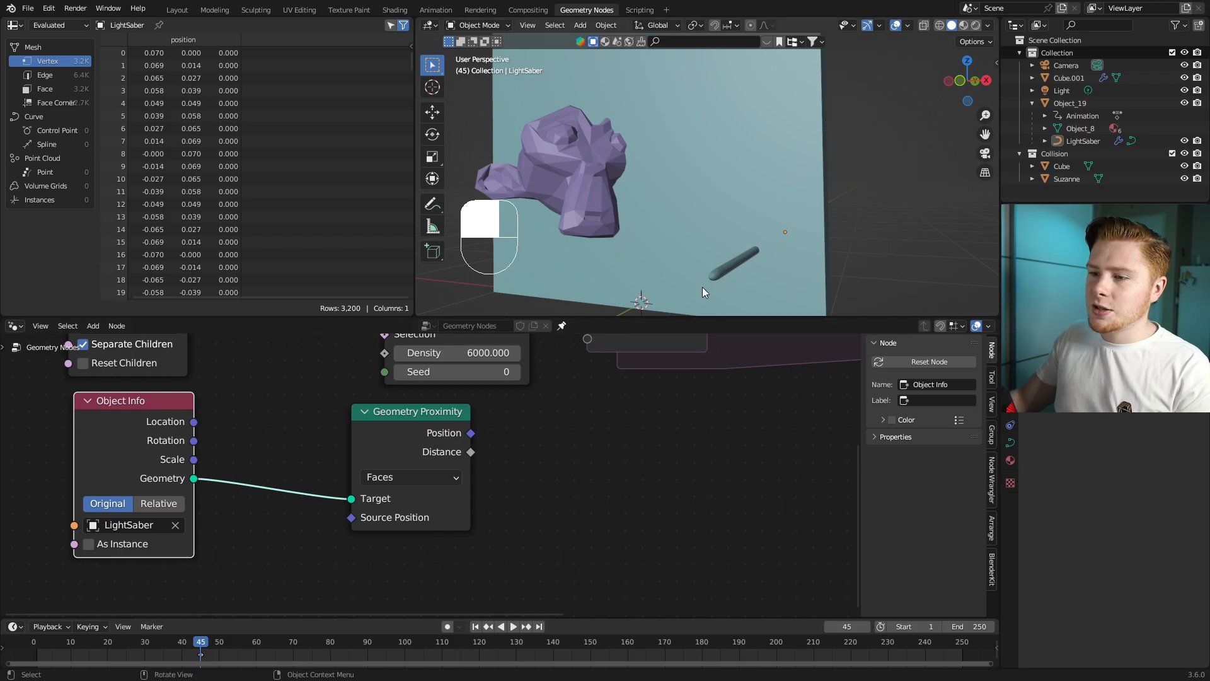
pyautogui.moveTo(171, 470); pyautogui.dragTo(242, 492)
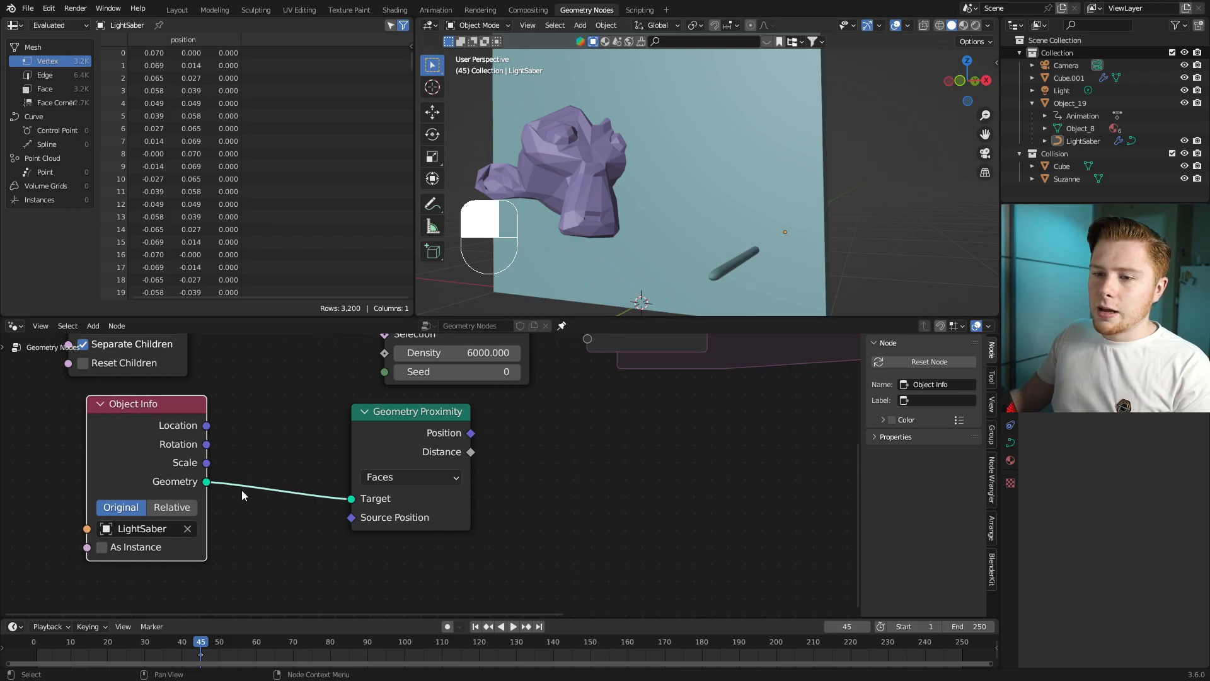
# Step: Preview the Geometry Proximity distance on the distributed points with a Viewer node
pyautogui.keyDown('ctrl'); pyautogui.keyDown('shift'); pyautogui.click(419, 434); pyautogui.keyUp('shift'); pyautogui.keyUp('ctrl')
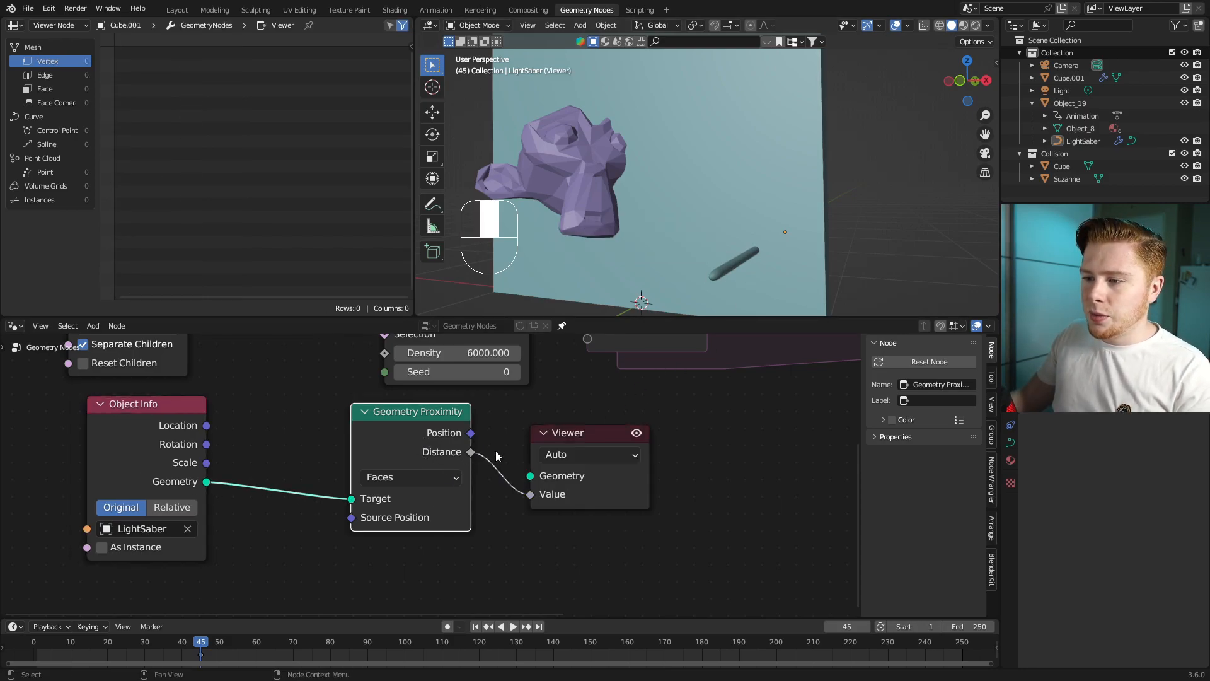
pyautogui.scroll(-2, 561, 505)
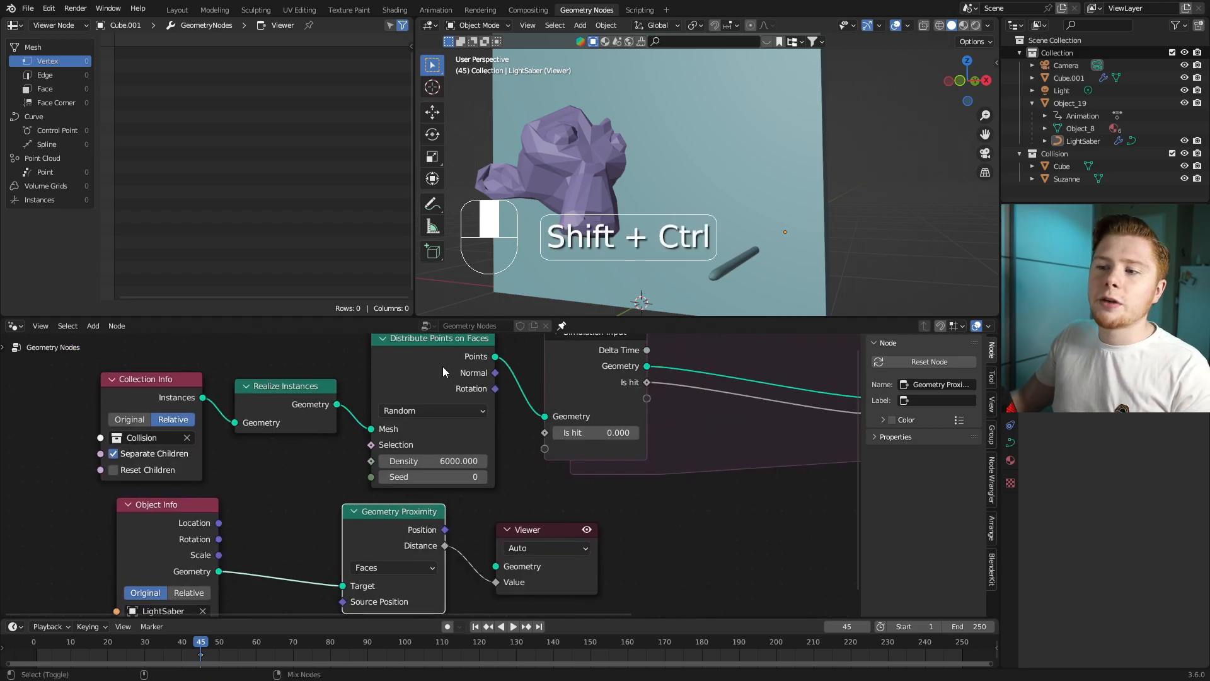
pyautogui.keyDown('ctrl'); pyautogui.keyDown('shift'); pyautogui.click(441, 364); pyautogui.keyUp('shift'); pyautogui.keyUp('ctrl')
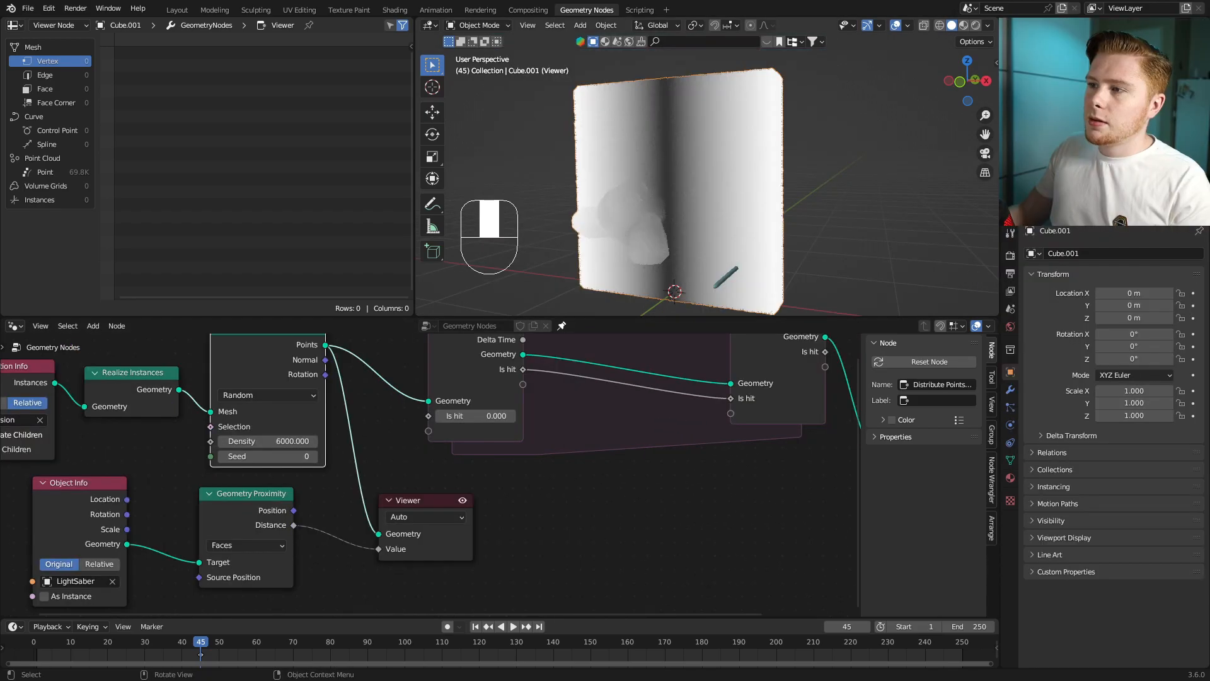
# Step: Set the LightSaber Object Info node to Relative and inspect the distance gradient where the blade meets the wall
pyautogui.moveTo(90, 525); pyautogui.dragTo(270, 470, button='middle')
pyautogui.scroll(2, 270, 470)
pyautogui.scroll(1, 356, 543)
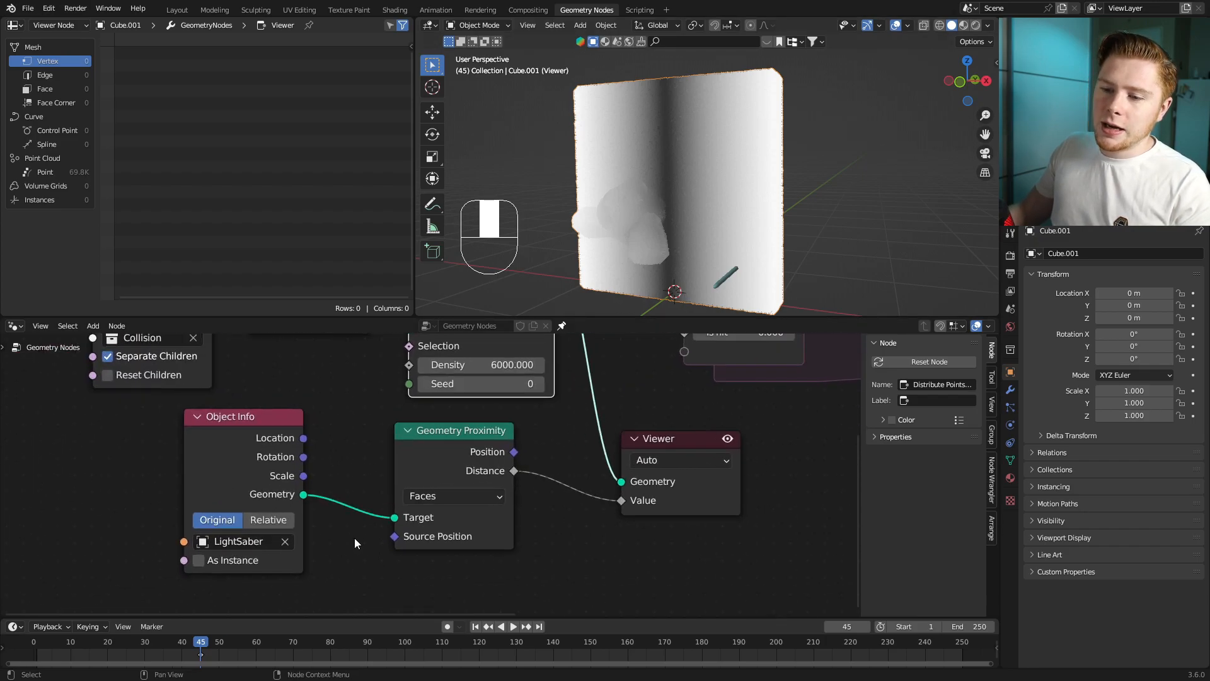
pyautogui.click(268, 520)
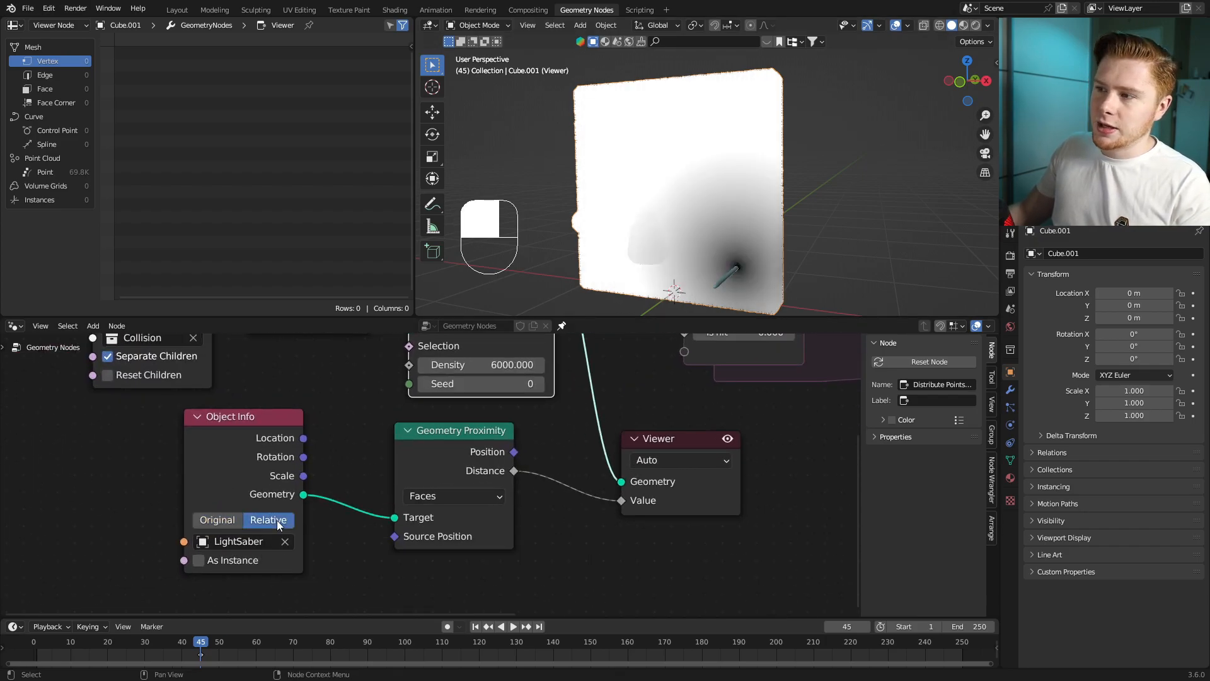
pyautogui.scroll(5, 736, 276)
pyautogui.keyDown('shift'); pyautogui.moveTo(736, 276); pyautogui.dragTo(674, 201, button='middle'); pyautogui.keyUp('shift')
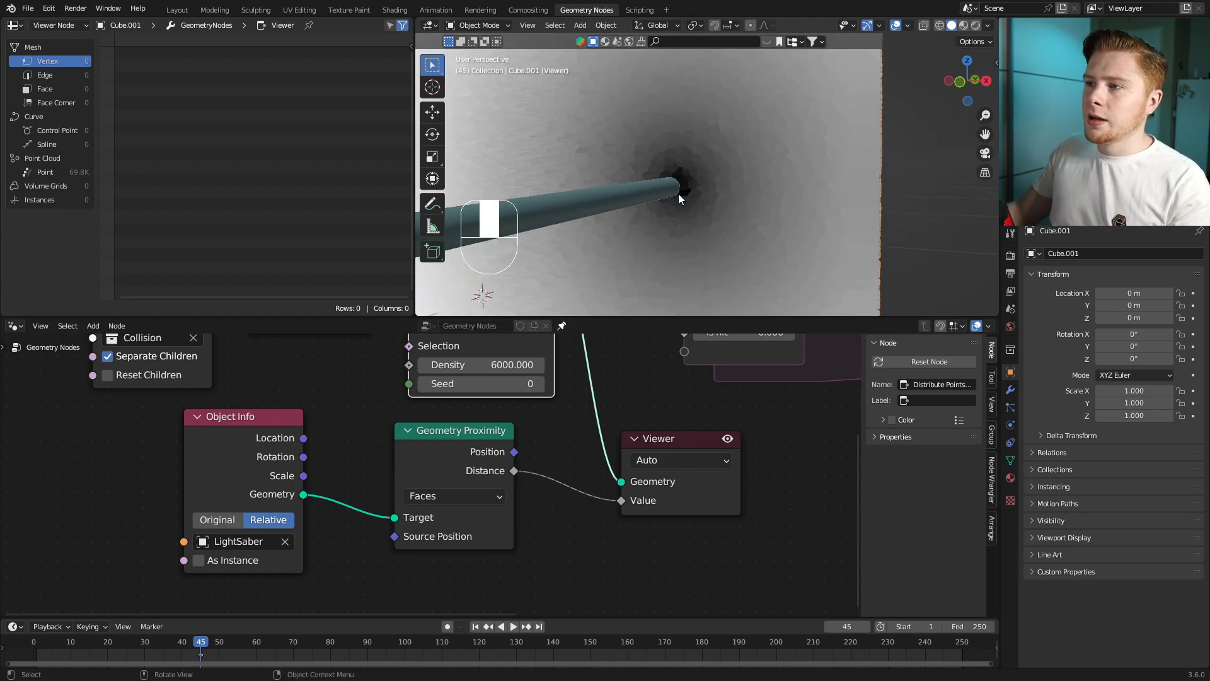
pyautogui.scroll(-4, 687, 184)
pyautogui.moveTo(660, 135); pyautogui.dragTo(754, 244, button='middle')
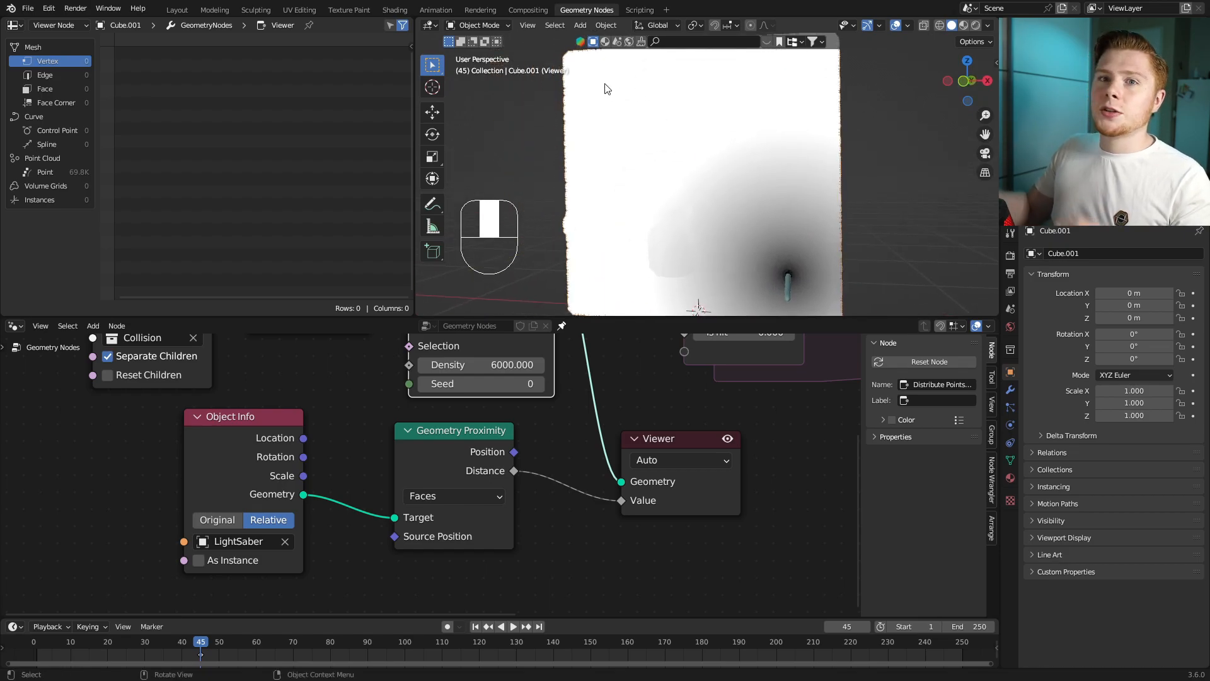
pyautogui.moveTo(606, 88); pyautogui.dragTo(716, 192, button='middle')
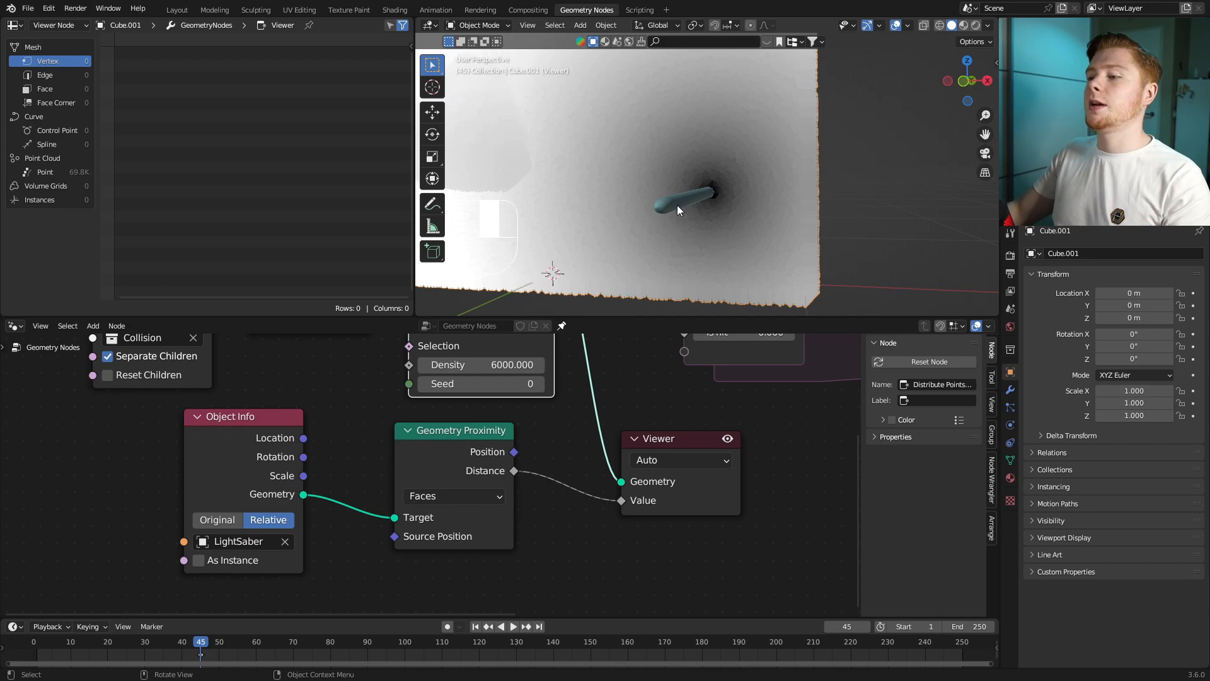
# Step: Move the Viewer node aside and insert a Color Ramp between the Geometry Proximity distance and the Viewer's value
pyautogui.scroll(-2, 675, 456)
pyautogui.moveTo(675, 457); pyautogui.dragTo(561, 445, button='middle')
pyautogui.moveTo(563, 436); pyautogui.dragTo(722, 430)
pyautogui.hotkey('shift', 'a')
pyautogui.click(636, 386)
pyautogui.write('col')
pyautogui.press('Down')
pyautogui.press('Return')
pyautogui.click(523, 476)
# Step: Invert the Color Ramp by placing the white stop at the start and the black stop at position 0.055
pyautogui.moveTo(523, 477); pyautogui.dragTo(572, 435)
pyautogui.scroll(3, 551, 568)
pyautogui.moveTo(733, 435); pyautogui.dragTo(489, 435)
pyautogui.moveTo(572, 435); pyautogui.dragTo(501, 432)
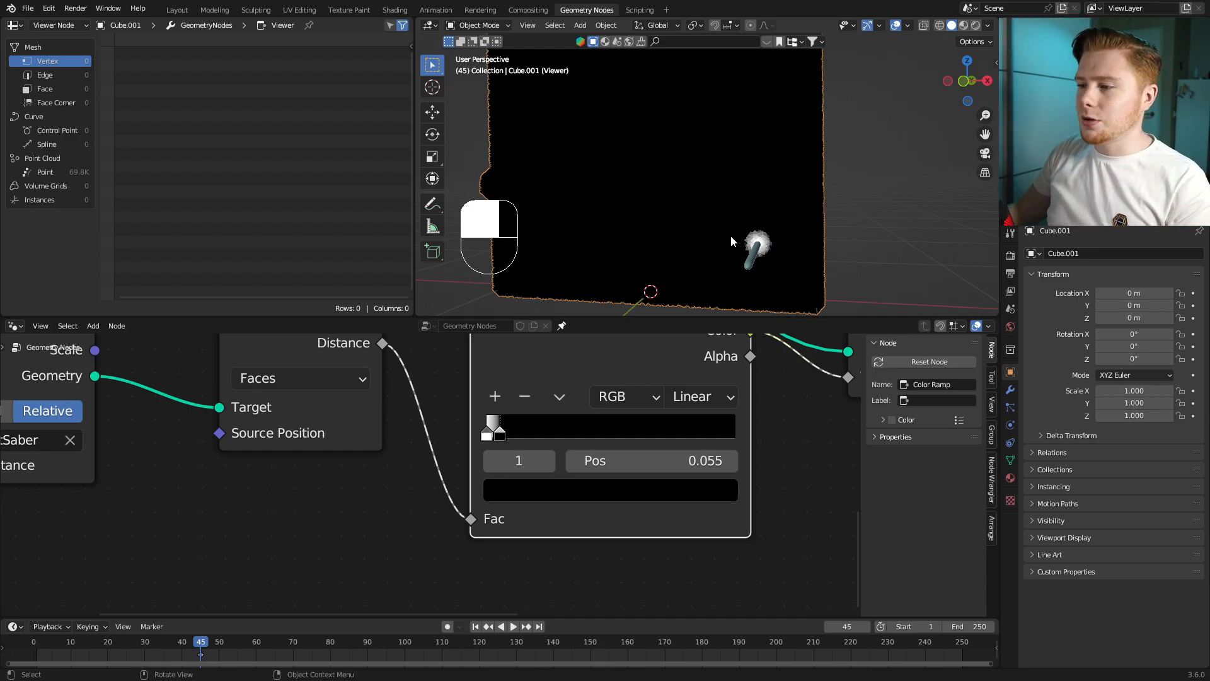
# Step: Delete the Viewer node connected to the Color Ramp
pyautogui.scroll(-5, 463, 485)
pyautogui.scroll(4, 463, 485)
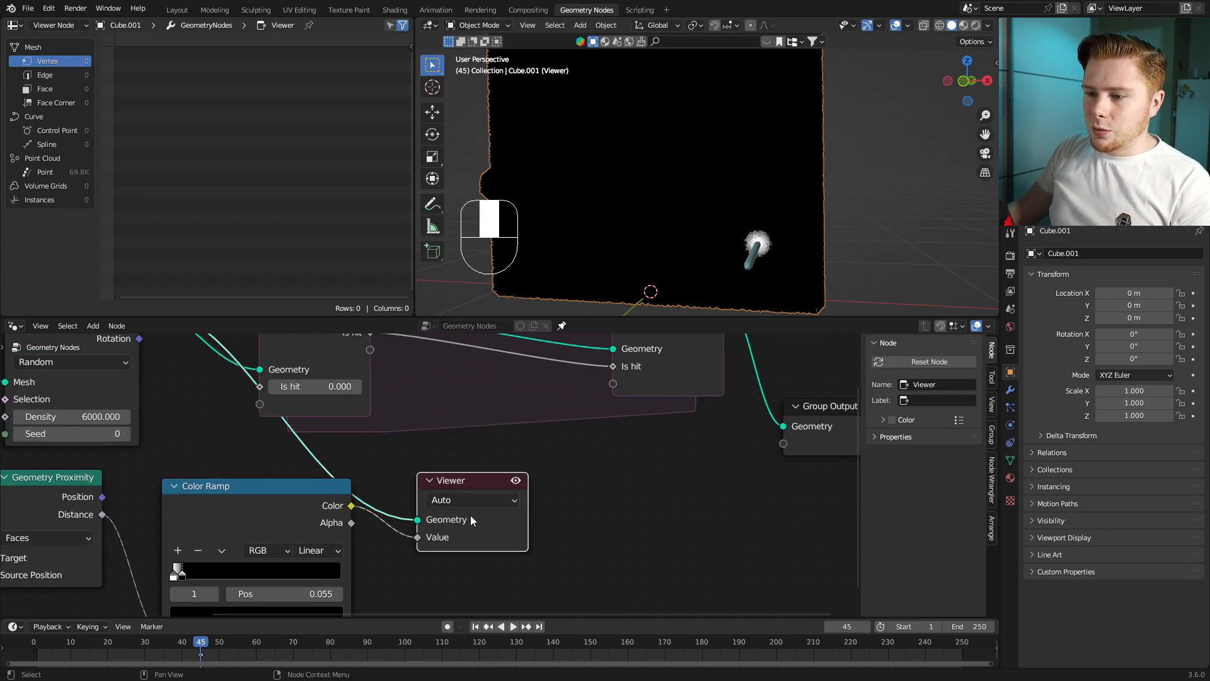
pyautogui.click(448, 514)
pyautogui.press('x')
# Step: Insert an Add Math node into the Is hit link inside the simulation zone and feed the Color Ramp's Color into its second value
pyautogui.scroll(-2, 414, 452)
pyautogui.moveTo(413, 452); pyautogui.dragTo(461, 499, button='middle')
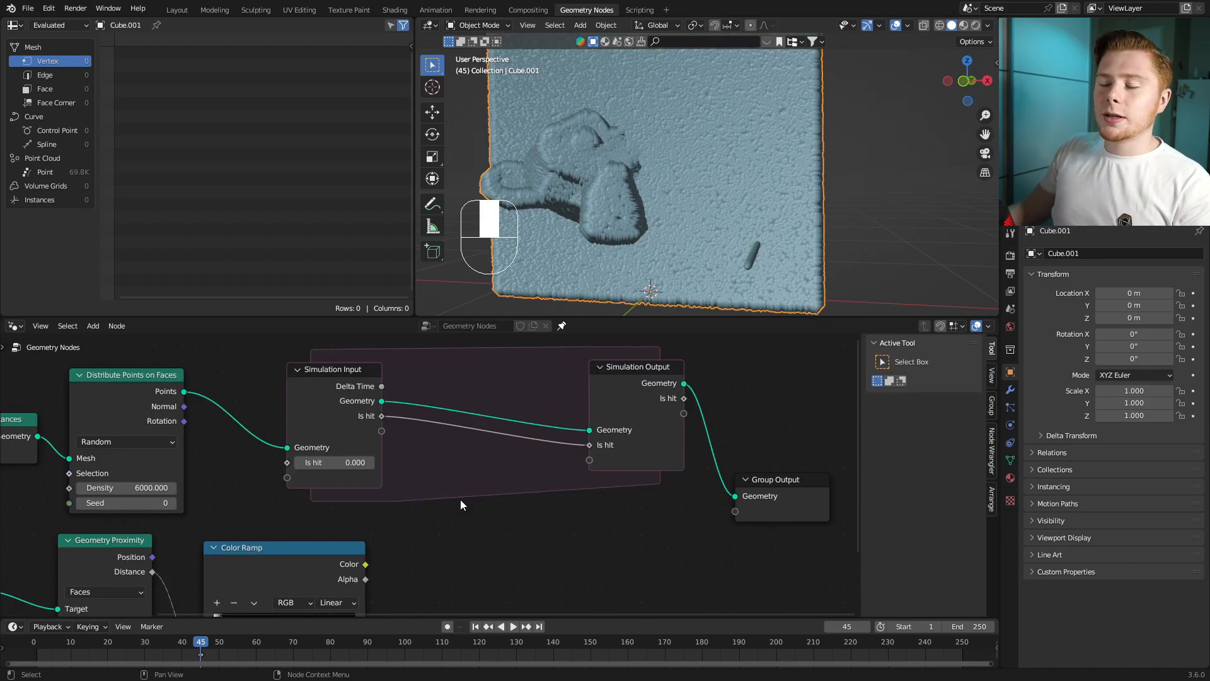
pyautogui.hotkey('shift', 'a')
pyautogui.write('math')
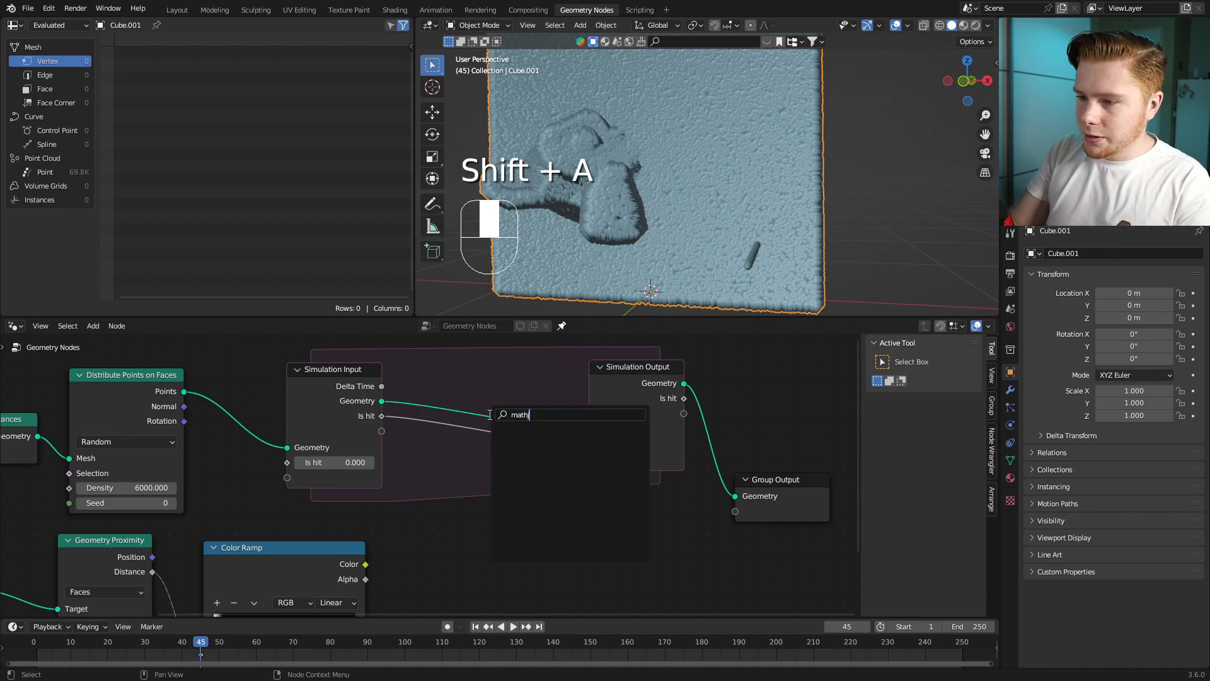
pyautogui.press('Return')
pyautogui.click(479, 455)
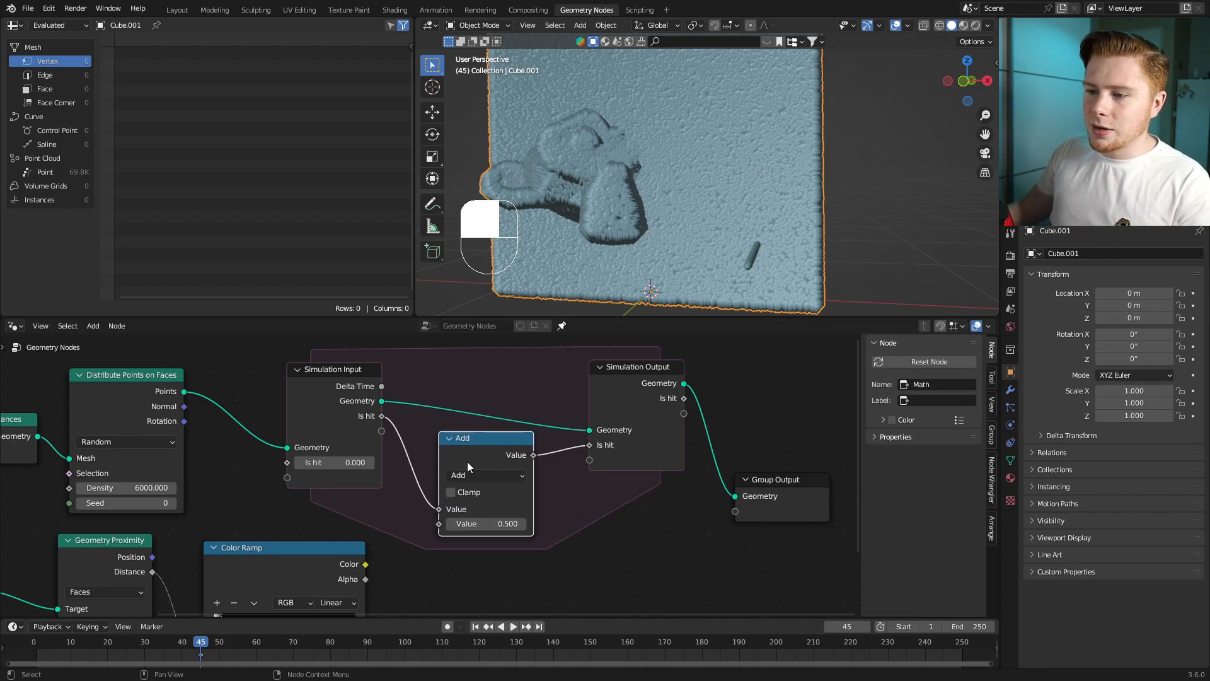
pyautogui.scroll(3, 378, 505)
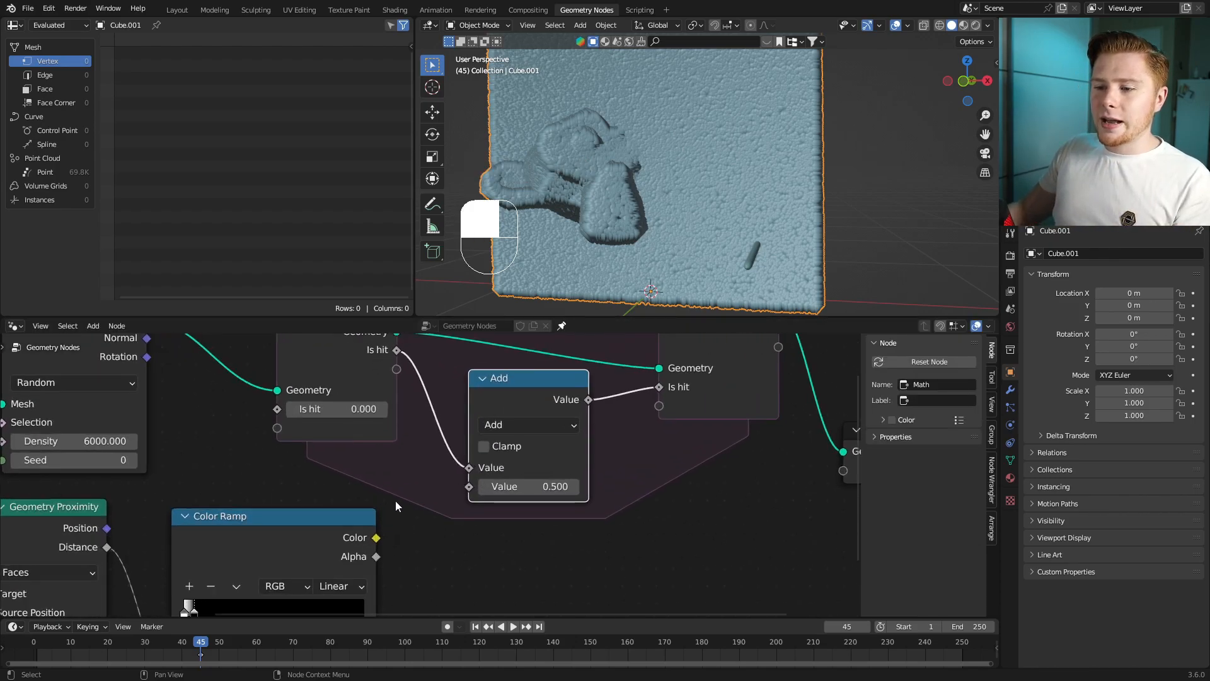
pyautogui.moveTo(398, 407); pyautogui.dragTo(413, 314, button='middle')
pyautogui.moveTo(391, 485); pyautogui.dragTo(485, 436)
# Step: Preview the Simulation Output's Is hit value with a Viewer node and play the simulation from the start of the timeline
pyautogui.scroll(-4, 668, 401)
pyautogui.moveTo(694, 394); pyautogui.dragTo(416, 498, button='middle')
pyautogui.scroll(2, 492, 494)
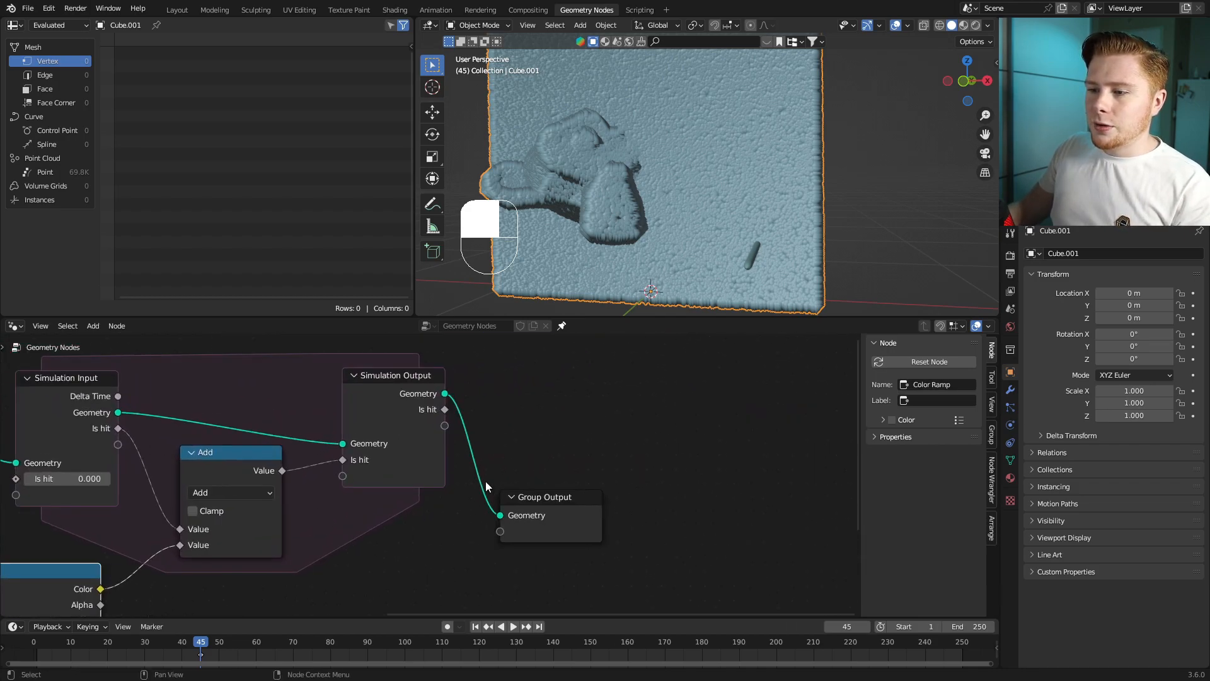
pyautogui.keyDown('ctrl'); pyautogui.keyDown('shift'); pyautogui.click(413, 413); pyautogui.keyUp('shift'); pyautogui.keyUp('ctrl')
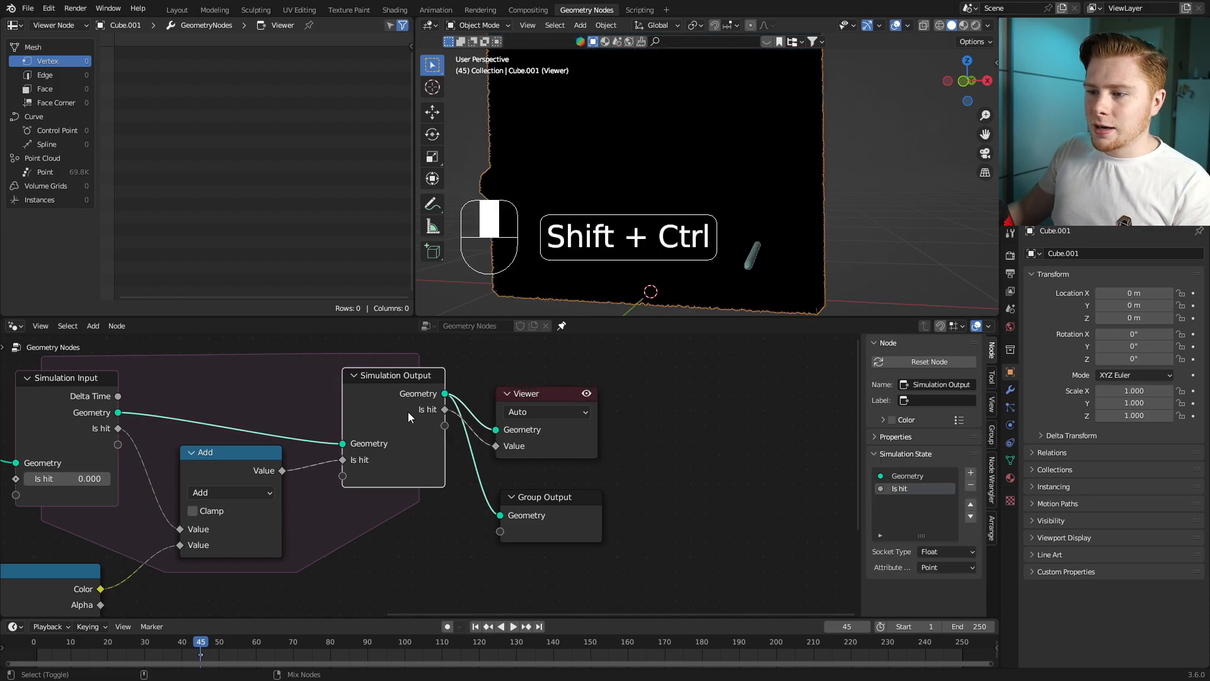
pyautogui.moveTo(557, 531); pyautogui.dragTo(667, 491)
pyautogui.moveTo(200, 646); pyautogui.dragTo(21, 649)
pyautogui.press('space')
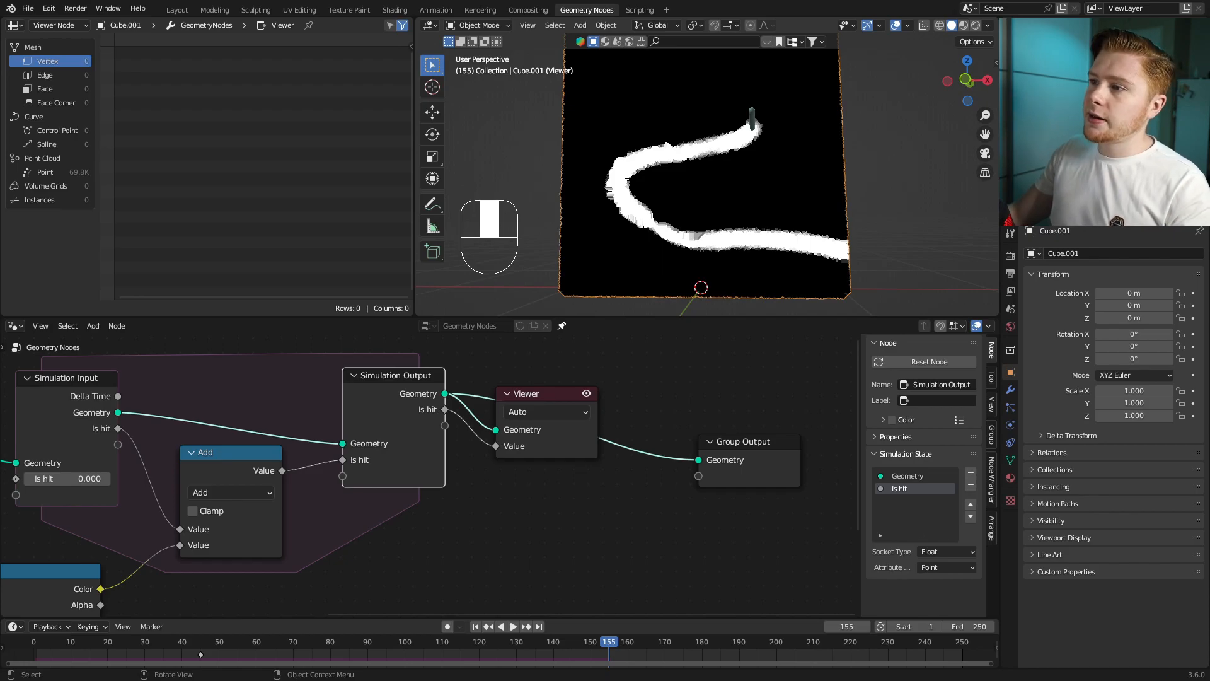
# Step: Delete the Viewer node connected to the Simulation Output
pyautogui.scroll(1, 441, 429)
pyautogui.click(522, 394)
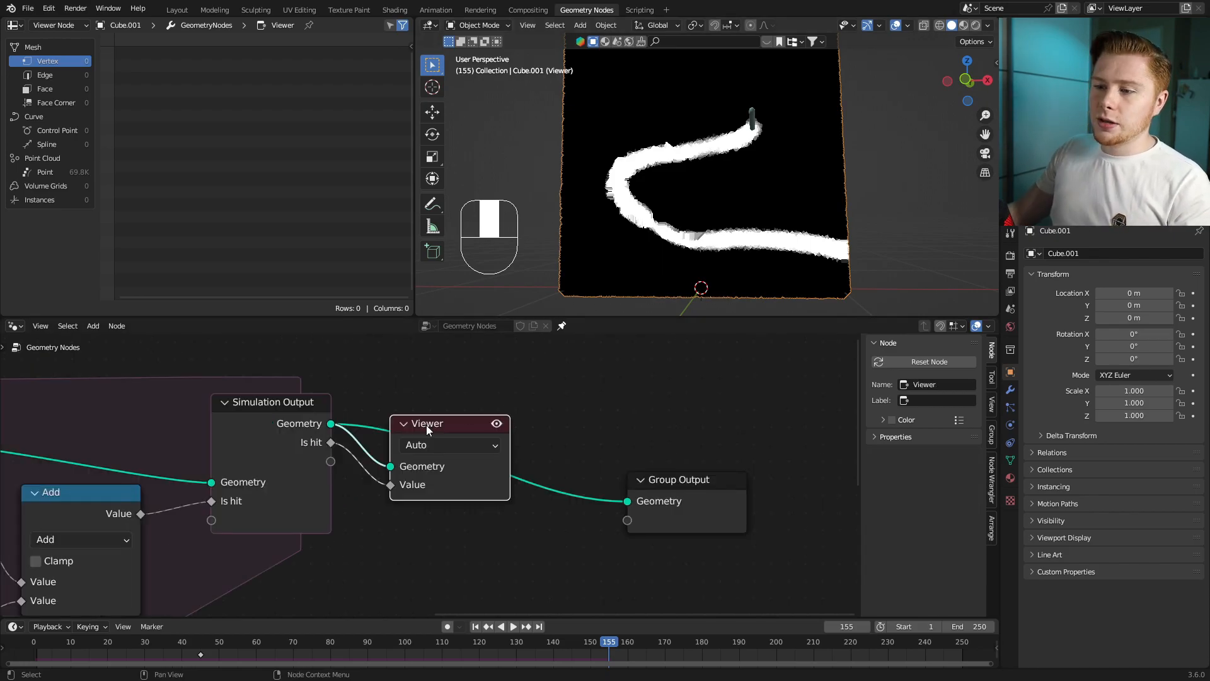
pyautogui.press('x')
# Step: Insert a Delete Geometry node between the Simulation Output and Group Output, and feed Is hit into its Selection
pyautogui.hotkey('shift', 'a')
pyautogui.write('del')
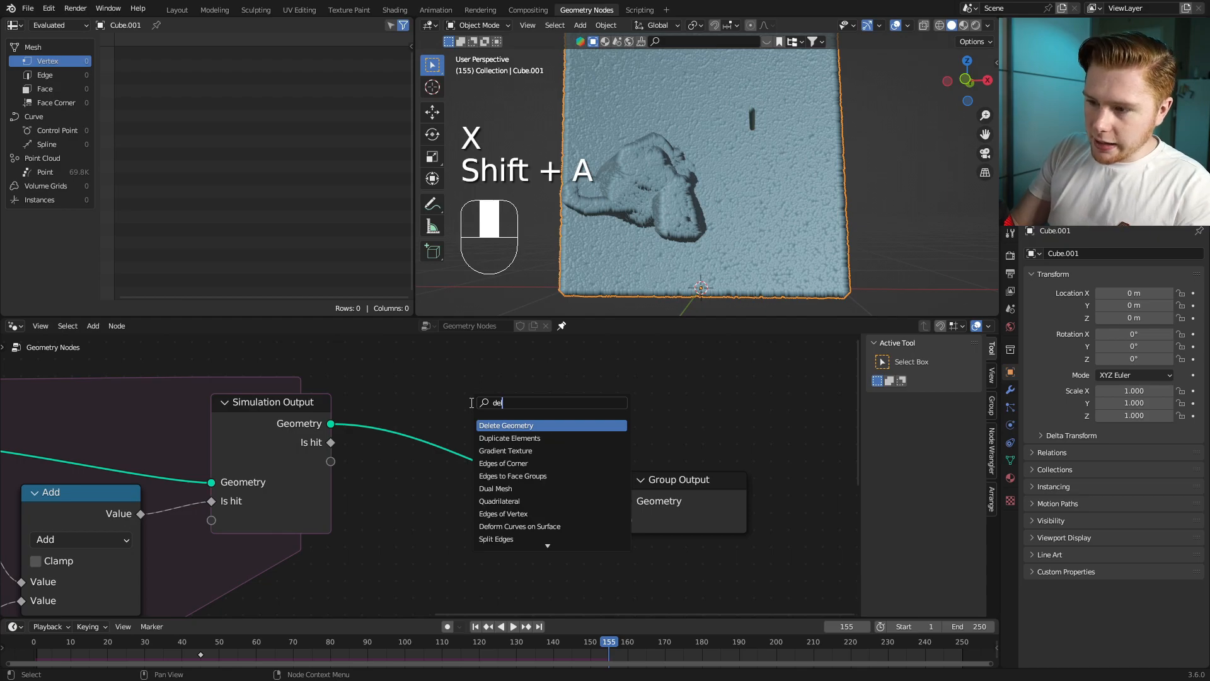
pyautogui.press('Return')
pyautogui.click(440, 405)
pyautogui.moveTo(330, 442); pyautogui.dragTo(339, 458)
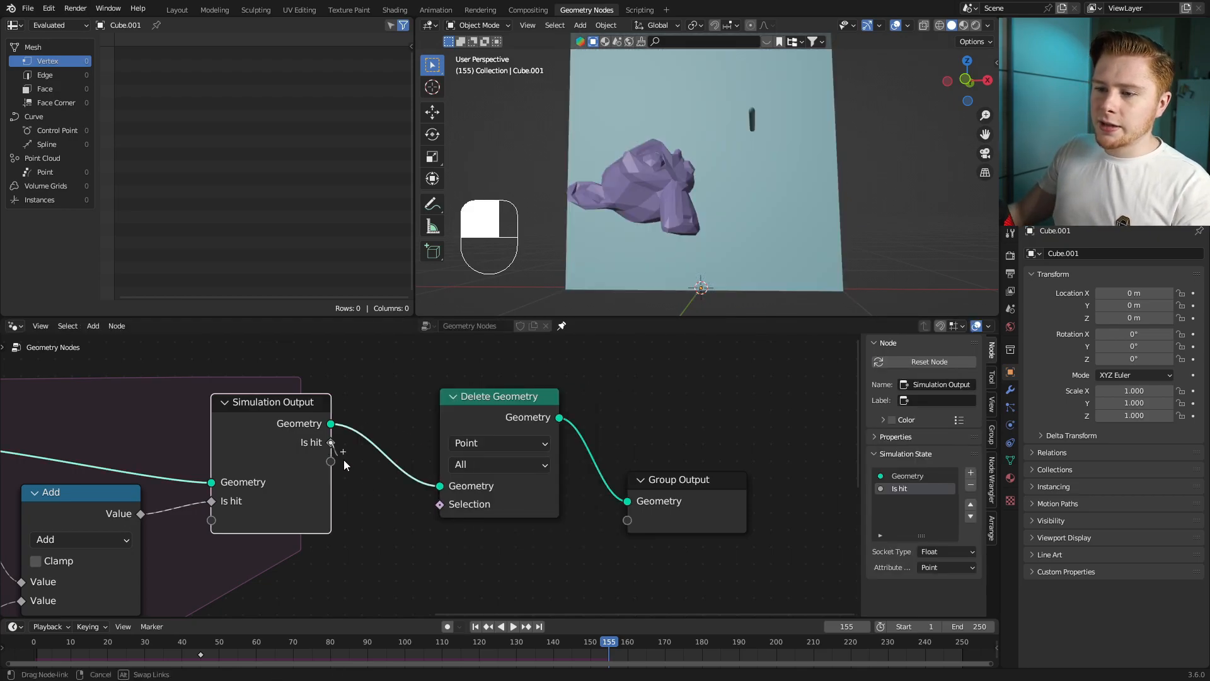
pyautogui.moveTo(440, 509); pyautogui.dragTo(440, 505)
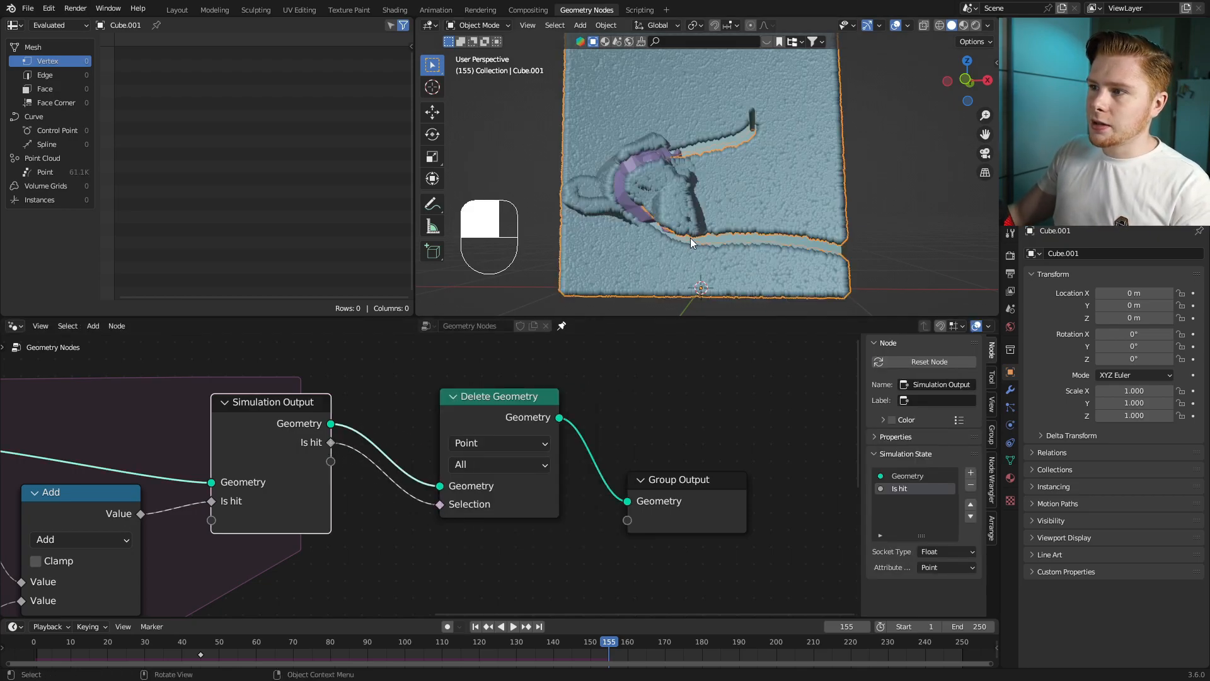
pyautogui.scroll(2, 774, 130)
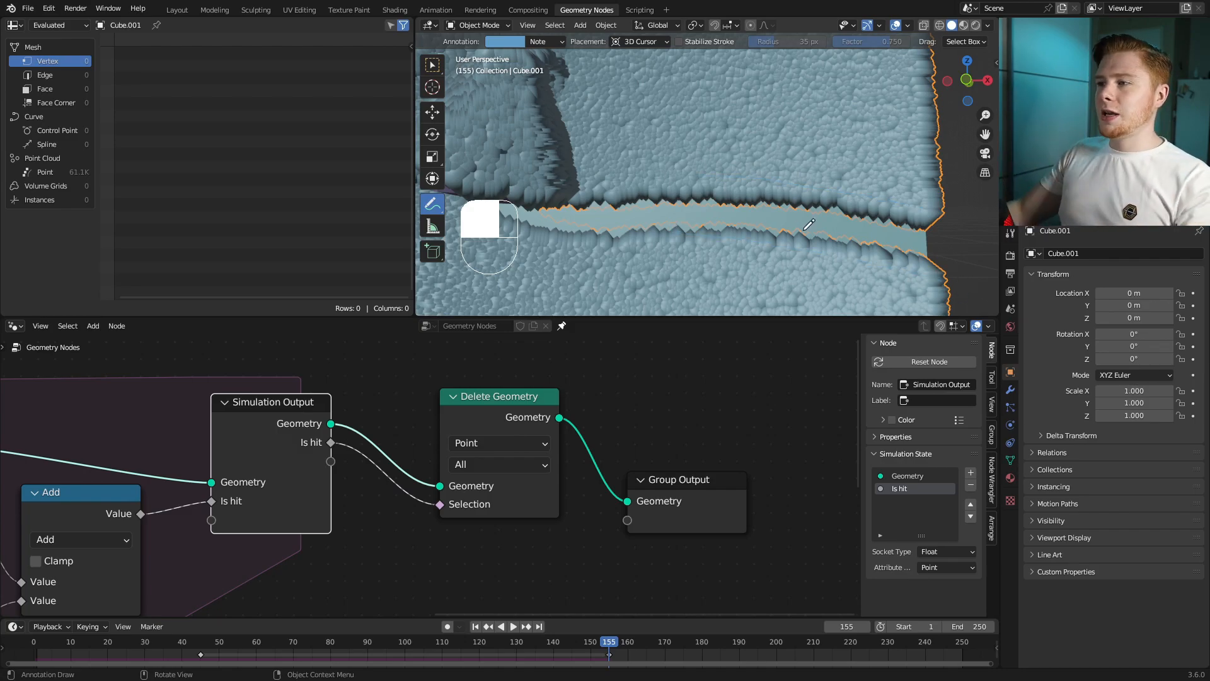
pyautogui.scroll(-3, 809, 224)
pyautogui.scroll(-2, 466, 463)
# Step: Move the Delete Geometry and Group Output nodes aside and insert a Color Ramp into the Is hit to Selection link
pyautogui.moveTo(355, 395); pyautogui.dragTo(721, 557)
pyautogui.press('g')
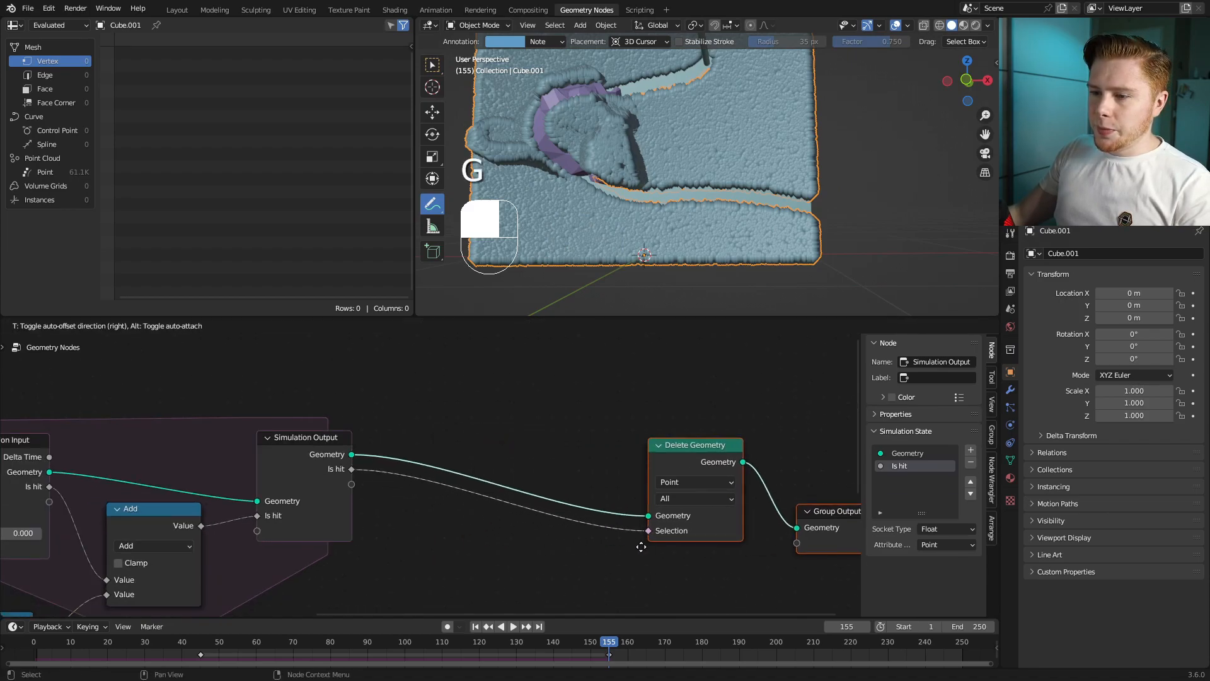
pyautogui.click(641, 546)
pyautogui.moveTo(576, 521); pyautogui.dragTo(542, 460, button='middle')
pyautogui.scroll(4, 533, 442)
pyautogui.hotkey('shift', 'a')
pyautogui.click(513, 384)
pyautogui.write('color ramp')
pyautogui.press('Return')
pyautogui.click(349, 458)
pyautogui.scroll(1, 504, 511)
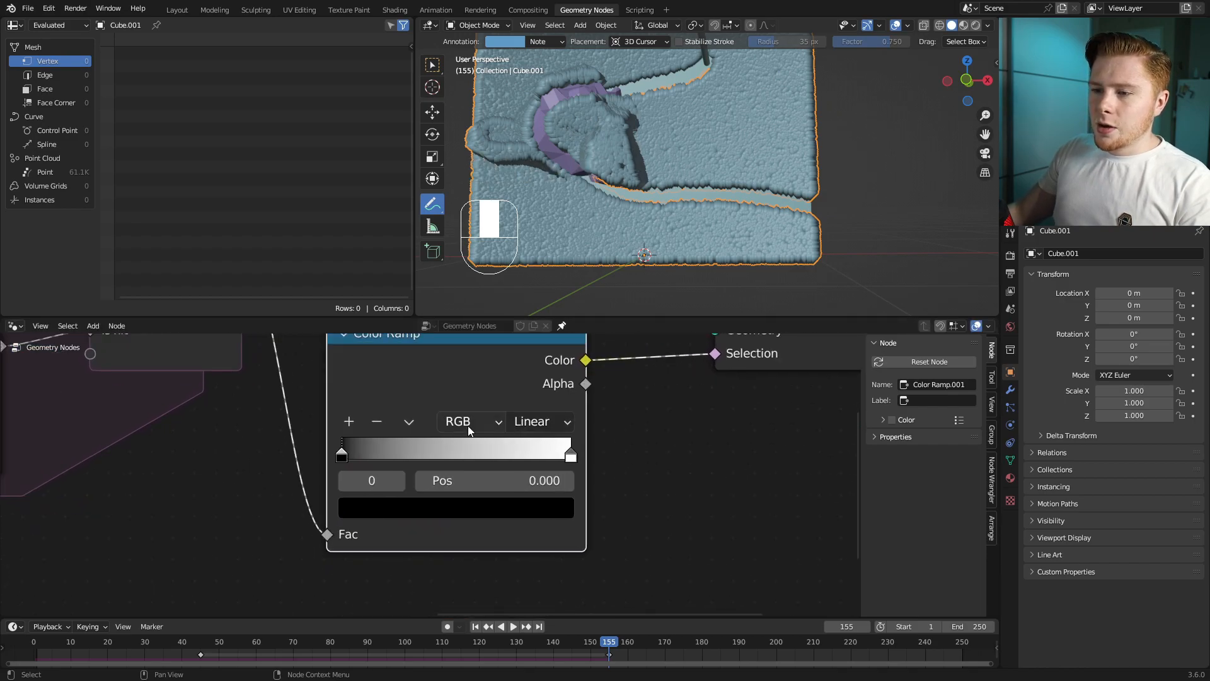
# Step: Add a white stop at 0.5 to the new Color Ramp and make its end stop at 1.0 black
pyautogui.click(350, 421)
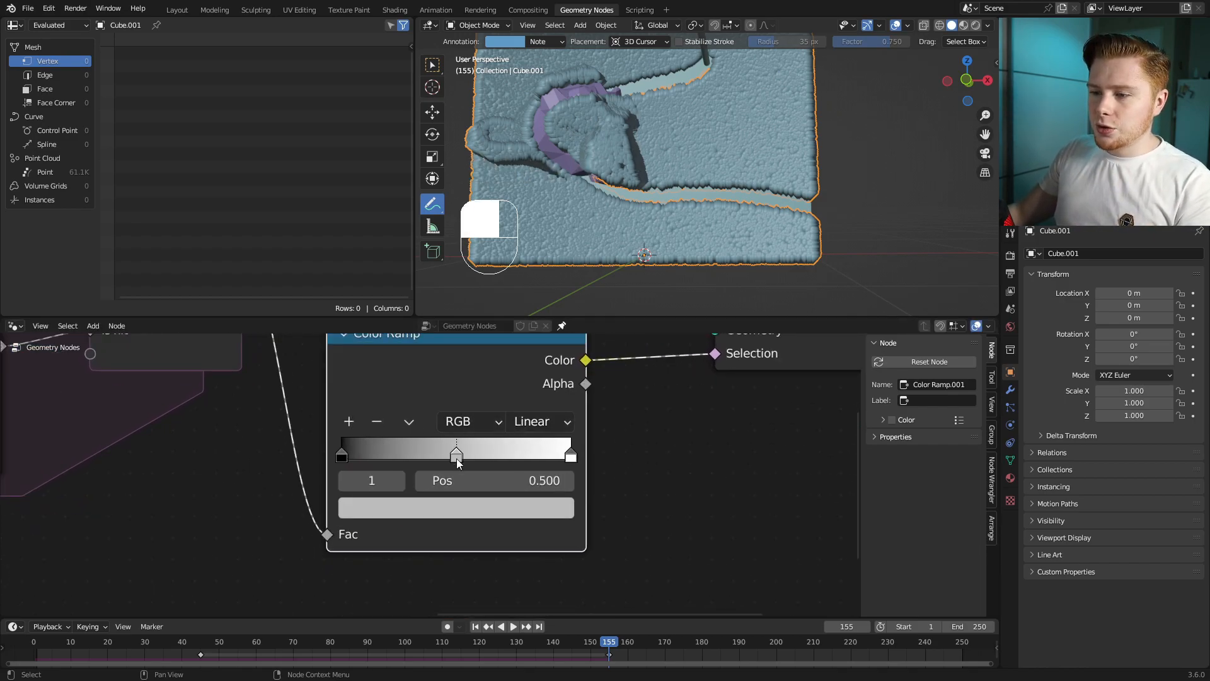
pyautogui.click(485, 508)
pyautogui.moveTo(531, 247); pyautogui.dragTo(528, 193)
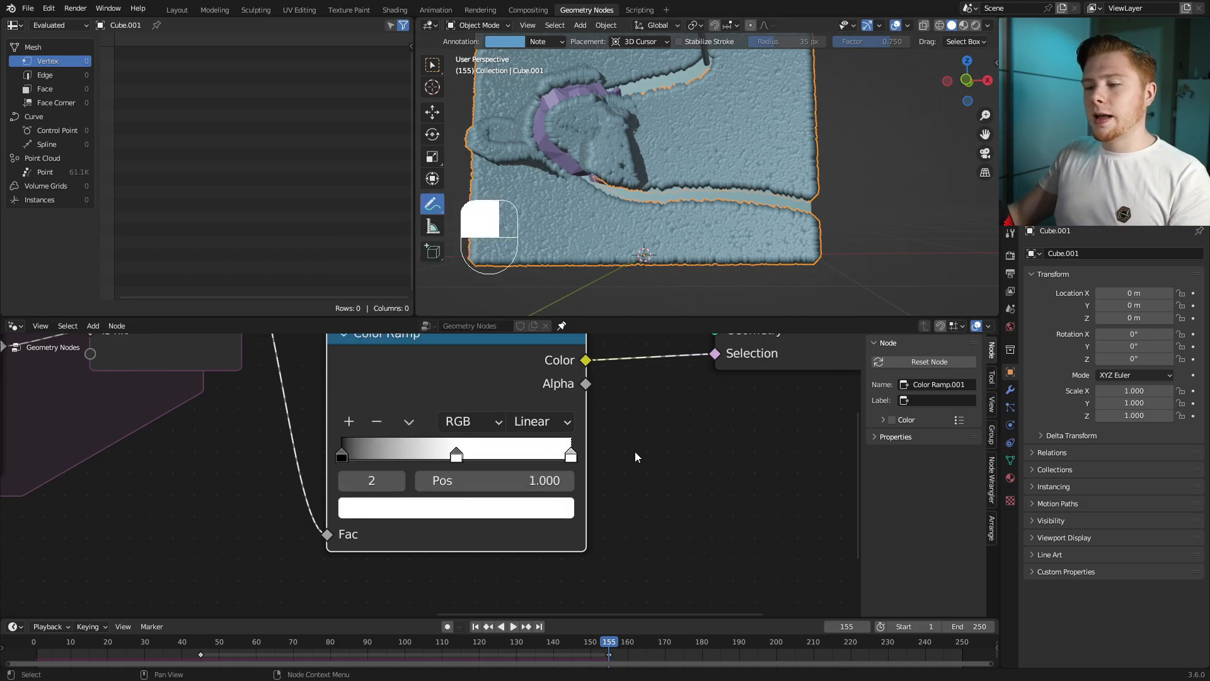
pyautogui.click(523, 514)
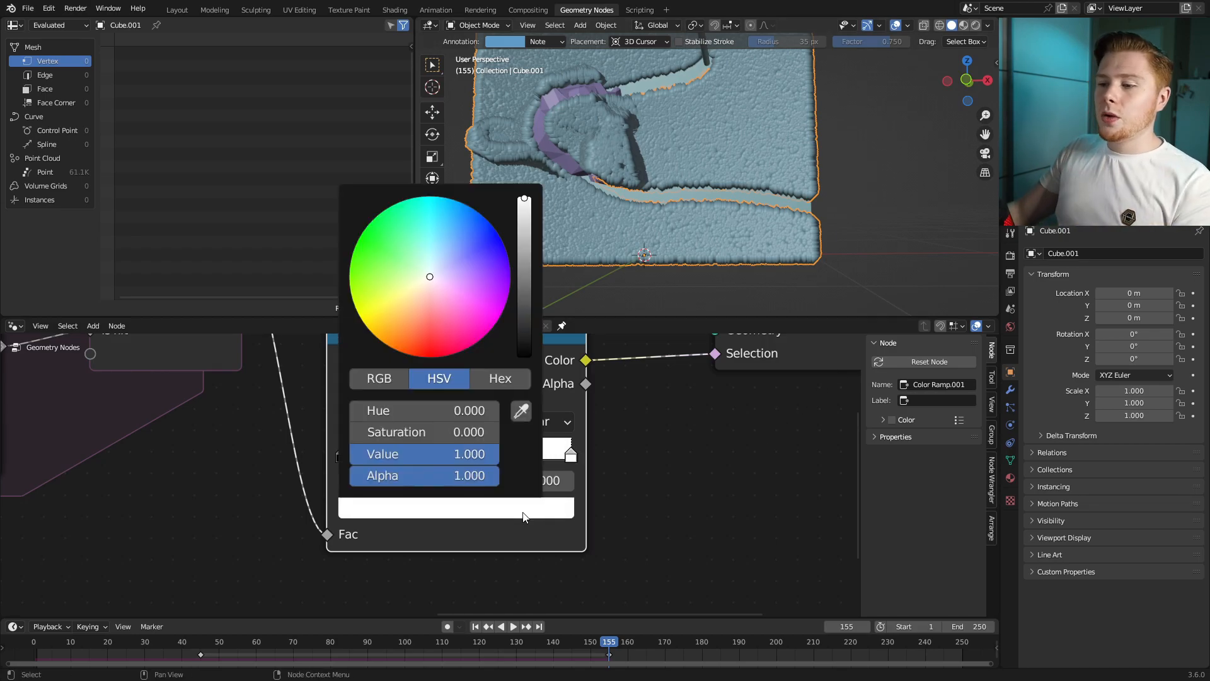
pyautogui.moveTo(527, 311); pyautogui.dragTo(526, 361)
pyautogui.click(432, 203)
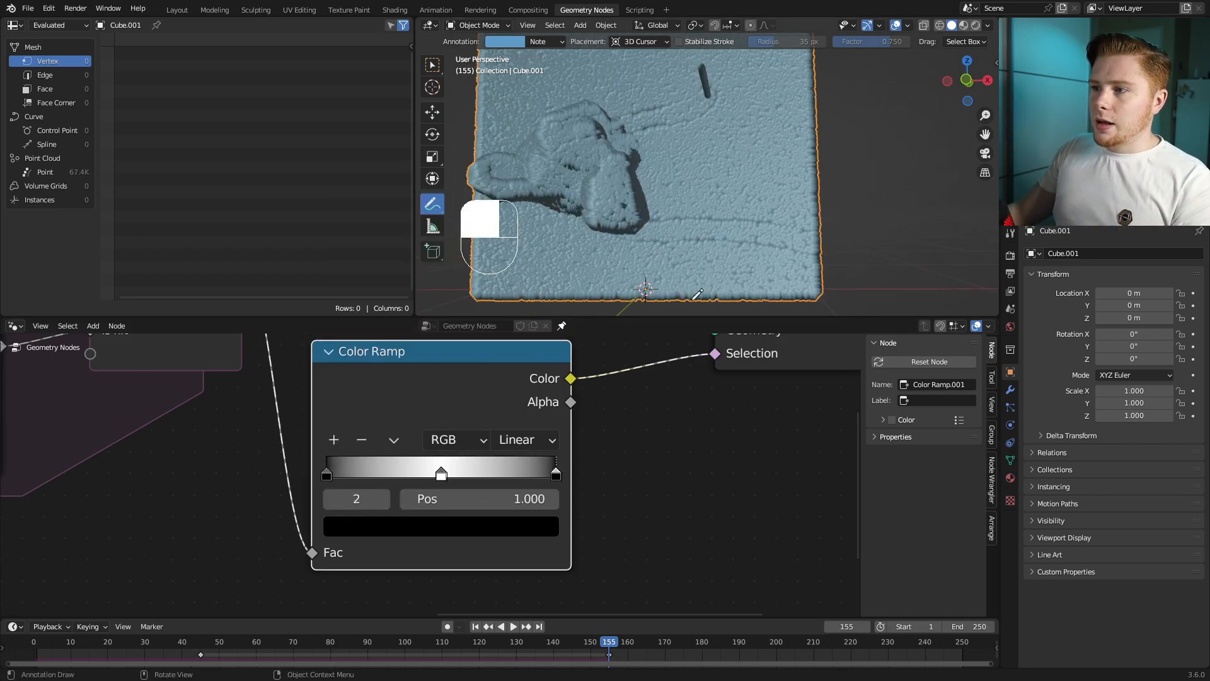
pyautogui.scroll(5, 722, 232)
pyautogui.keyDown('shift'); pyautogui.moveTo(722, 232); pyautogui.dragTo(680, 181, button='middle'); pyautogui.keyUp('shift')
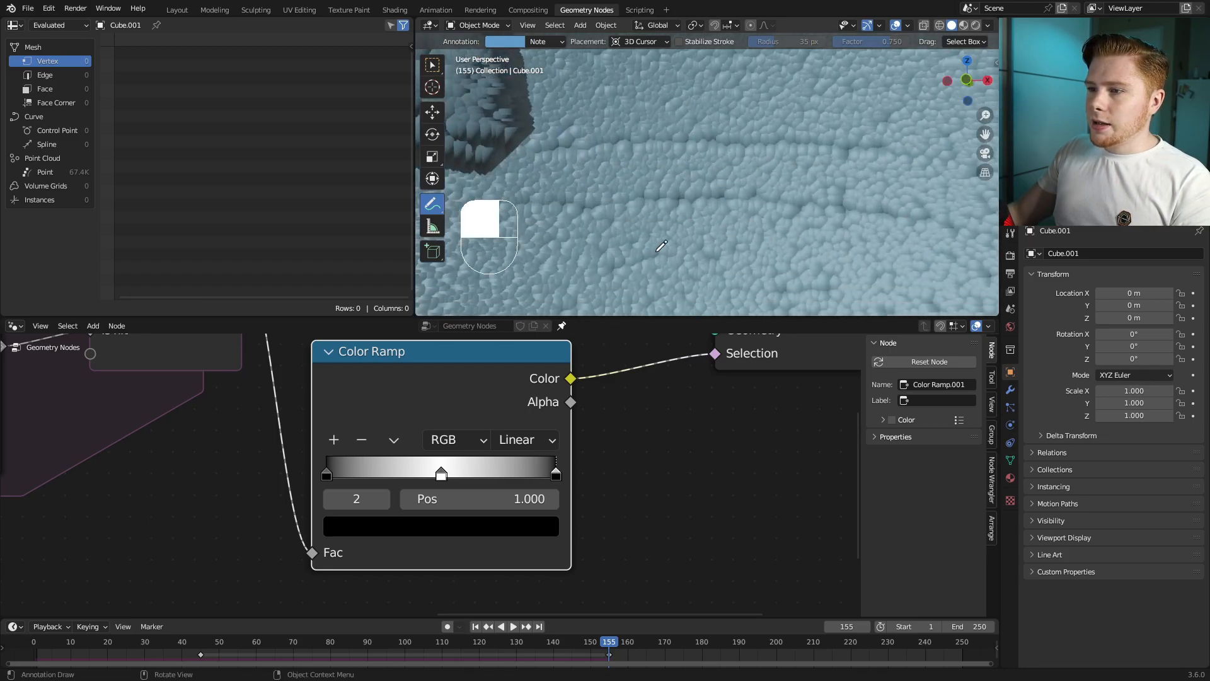
pyautogui.scroll(-2, 442, 467)
# Step: Preview the new Color Ramp's Color on the Simulation Output's geometry with a Viewer node
pyautogui.moveTo(438, 426); pyautogui.dragTo(414, 466, button='middle')
pyautogui.keyDown('ctrl'); pyautogui.keyDown('shift'); pyautogui.click(370, 440); pyautogui.keyUp('shift'); pyautogui.keyUp('ctrl')
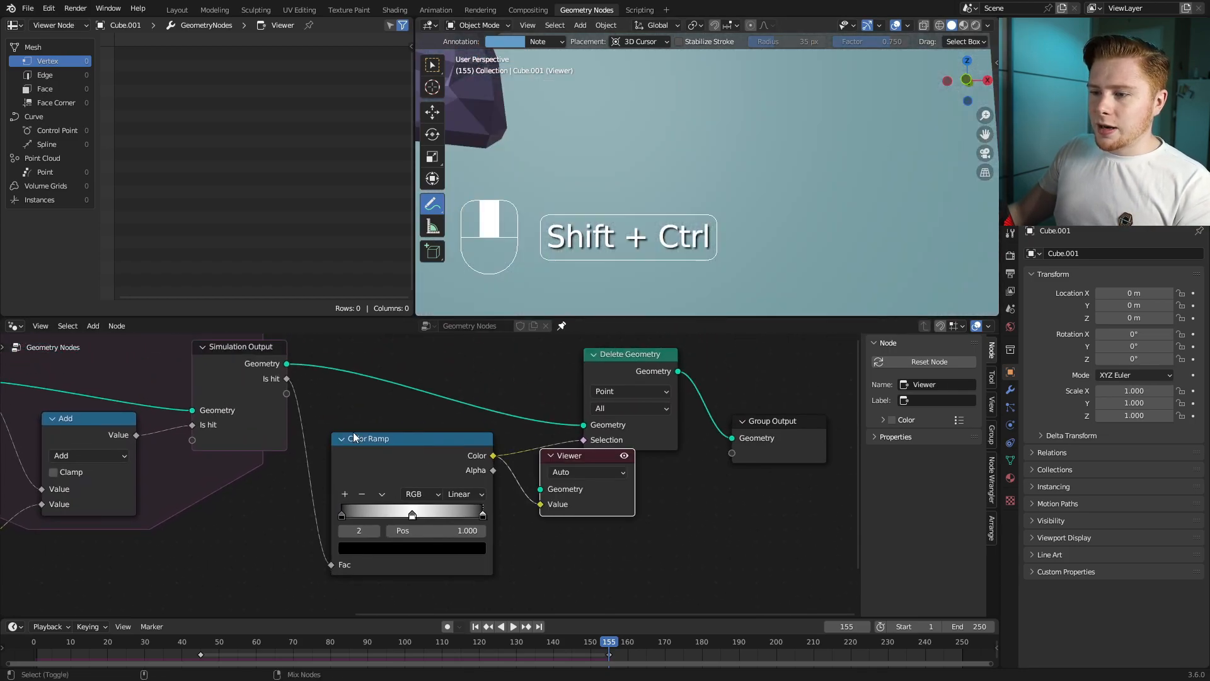
pyautogui.keyDown('ctrl'); pyautogui.keyDown('shift'); pyautogui.click(247, 363); pyautogui.keyUp('shift'); pyautogui.keyUp('ctrl')
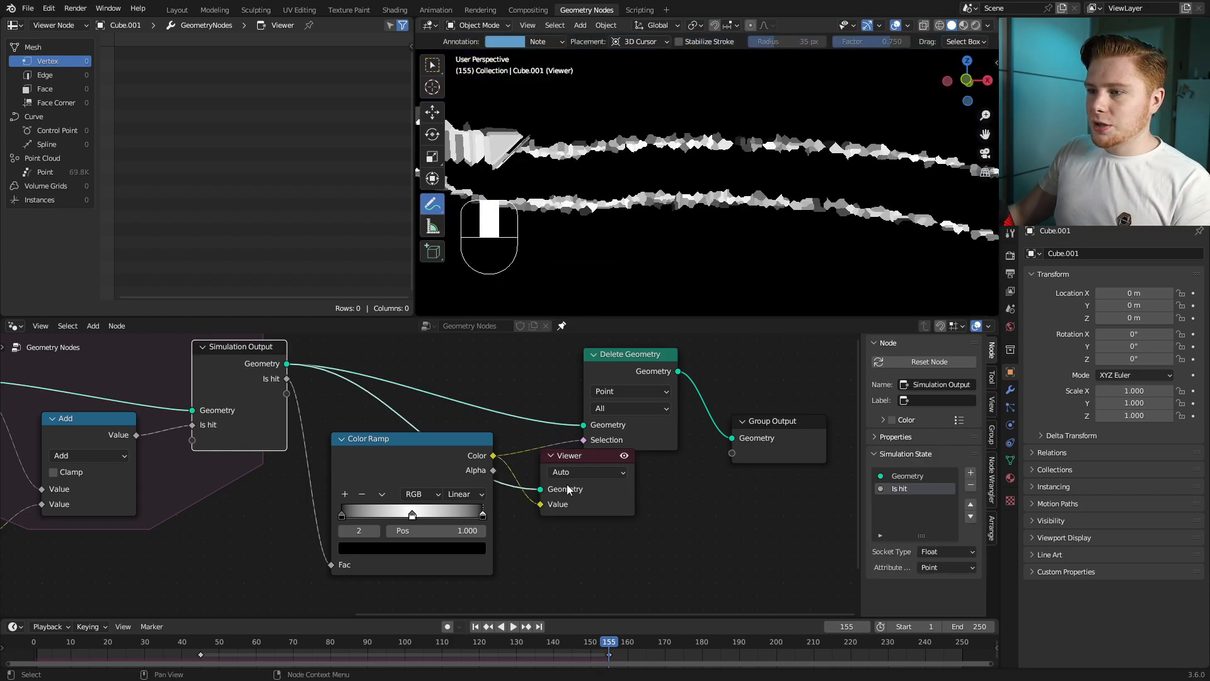
pyautogui.scroll(3, 734, 94)
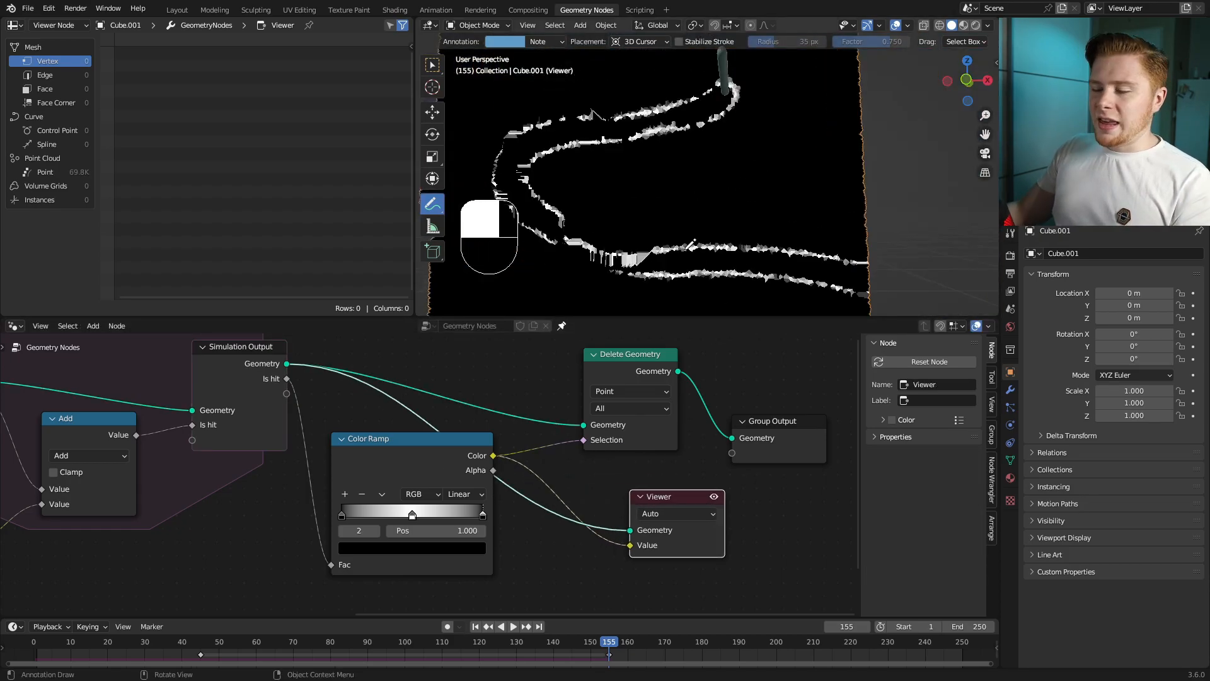
# Step: Insert a Math node between the Color Ramp and the Viewer, set to Less Than with a threshold of 0.06
pyautogui.scroll(2, 653, 463)
pyautogui.hotkey('shift', 'a')
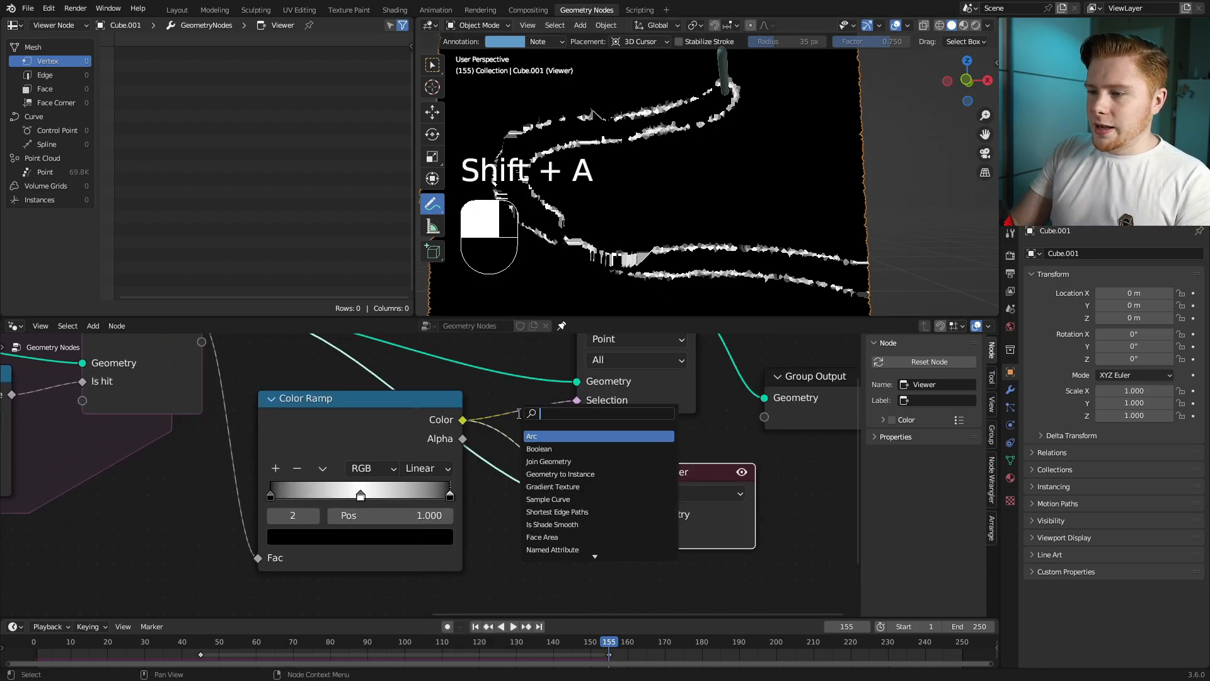
pyautogui.write('add')
pyautogui.press('Return')
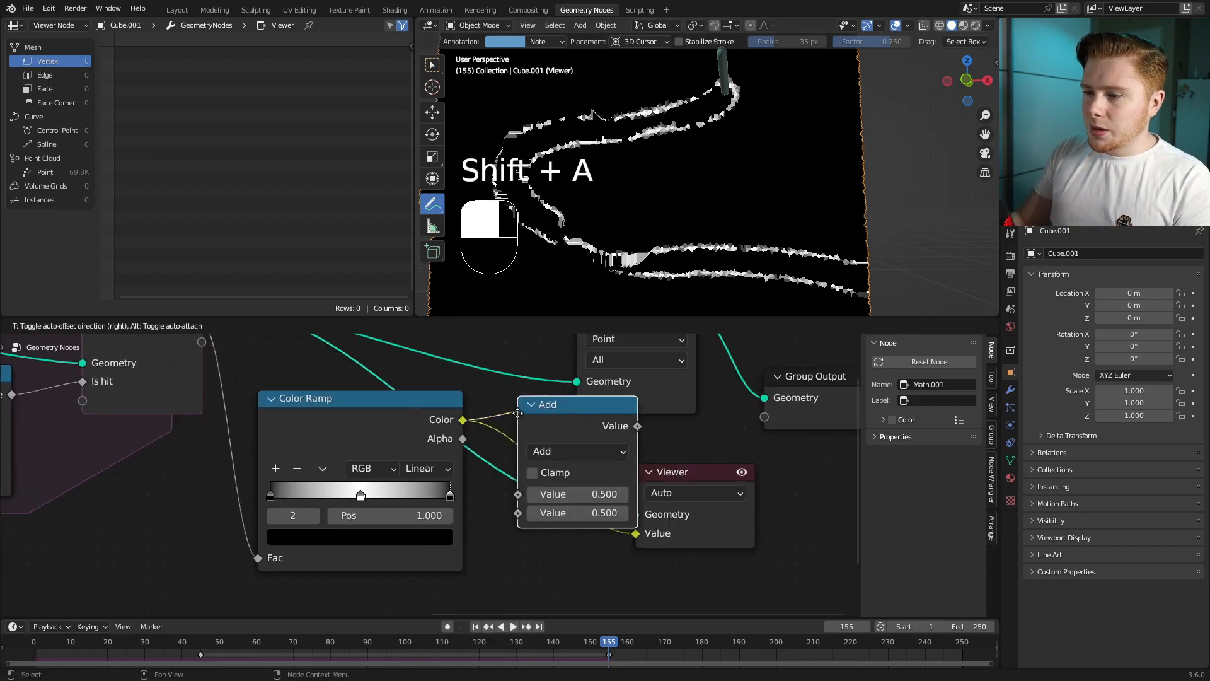
pyautogui.click(585, 492)
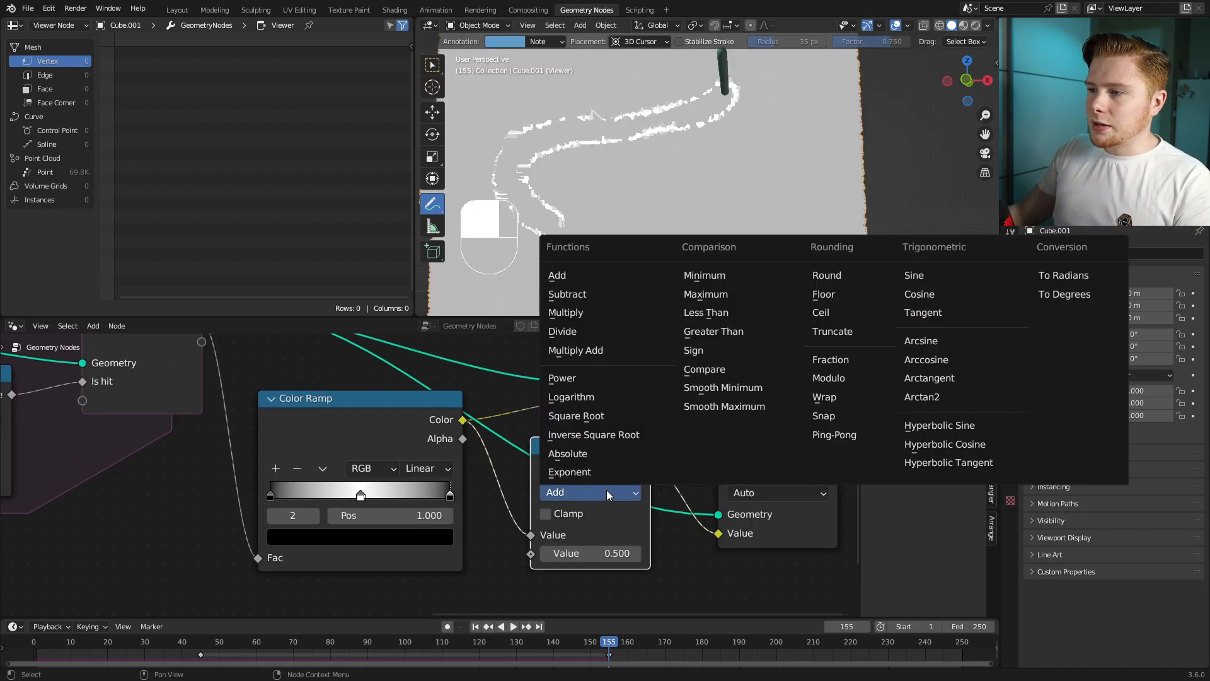
pyautogui.click(727, 319)
pyautogui.scroll(3, 666, 470)
pyautogui.click(498, 552)
pyautogui.press('BackSpace')
pyautogui.write('.06')
pyautogui.press('Return')
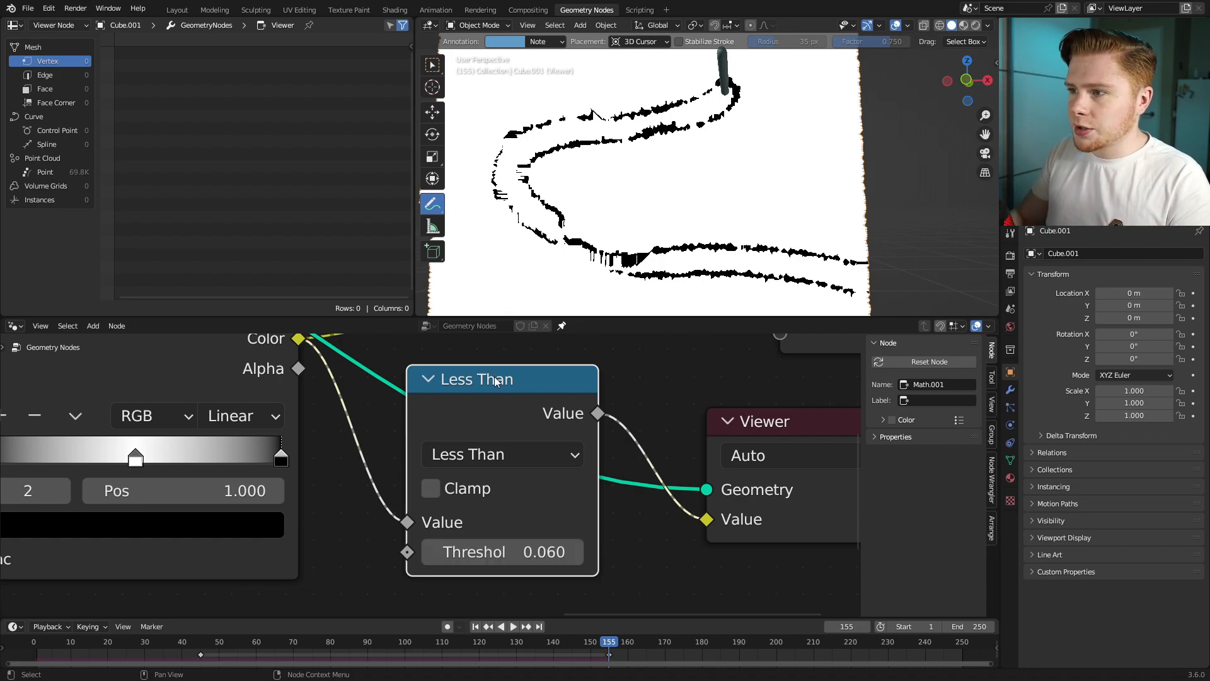
# Step: Move the black stop of the Color Ramp fed by Geometry Proximity to position 0.068
pyautogui.scroll(-5, 525, 471)
pyautogui.moveTo(319, 462); pyautogui.dragTo(664, 439, button='middle')
pyautogui.moveTo(339, 484); pyautogui.dragTo(466, 486, button='middle')
pyautogui.scroll(-5, 445, 476)
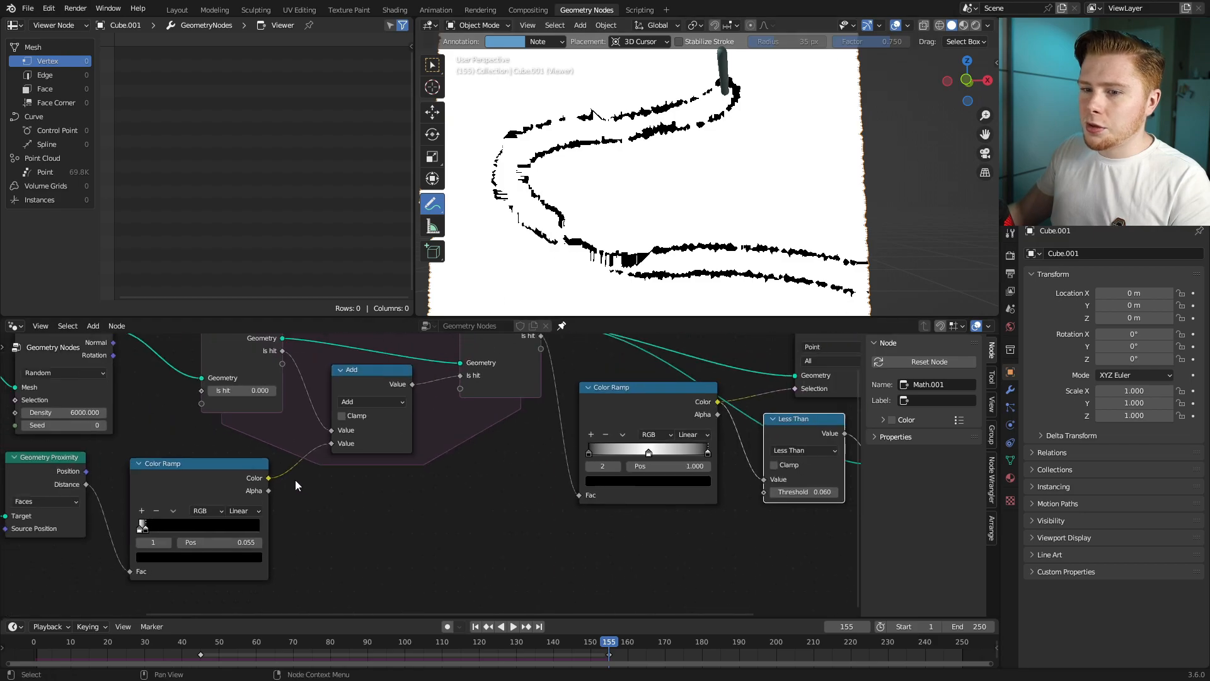
pyautogui.scroll(9, 275, 504)
pyautogui.moveTo(275, 514); pyautogui.dragTo(556, 418, button='middle')
pyautogui.moveTo(347, 454); pyautogui.dragTo(457, 528, button='middle')
pyautogui.scroll(2, 456, 517)
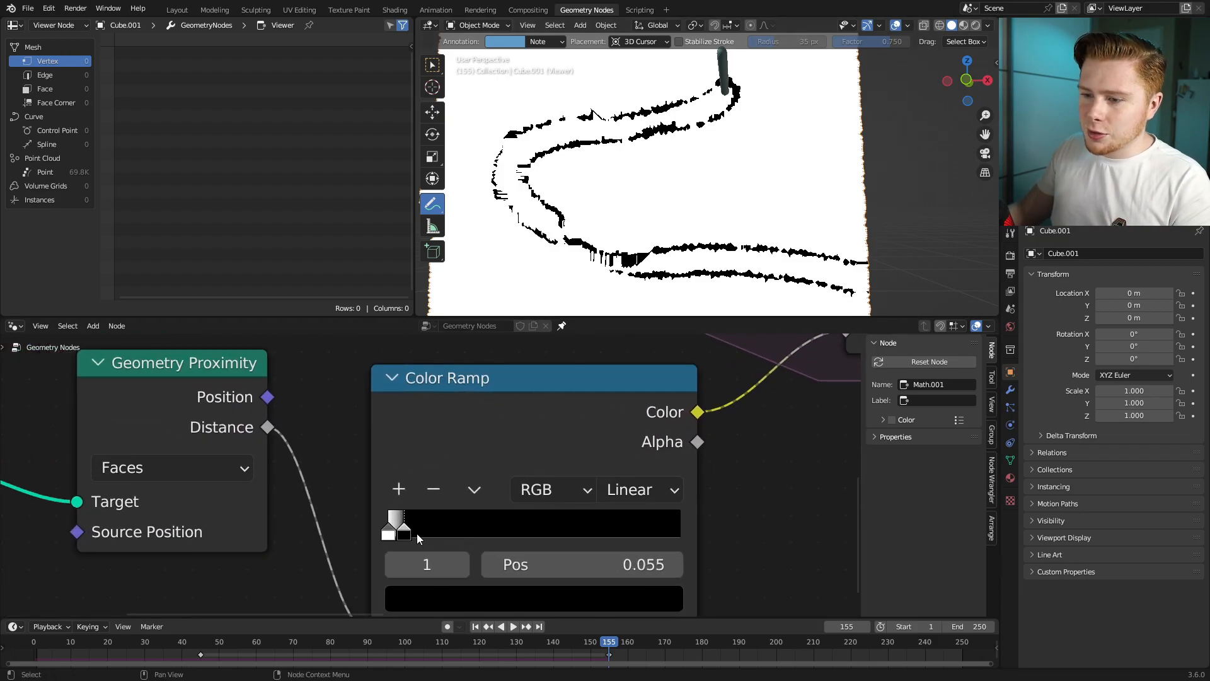
pyautogui.moveTo(407, 532); pyautogui.dragTo(410, 532)
pyautogui.scroll(-5, 409, 523)
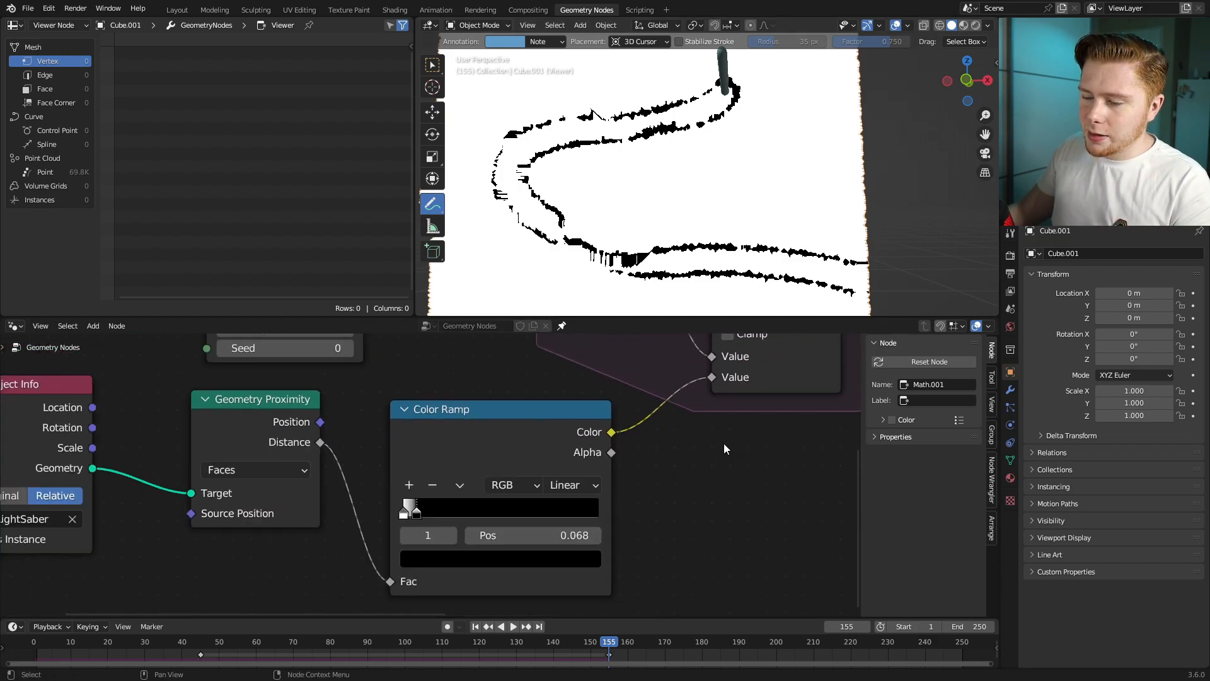
# Step: Delete the Viewer node and connect the Less Than Value to the Delete Geometry node's Selection
pyautogui.scroll(3, 409, 501)
pyautogui.click(691, 491)
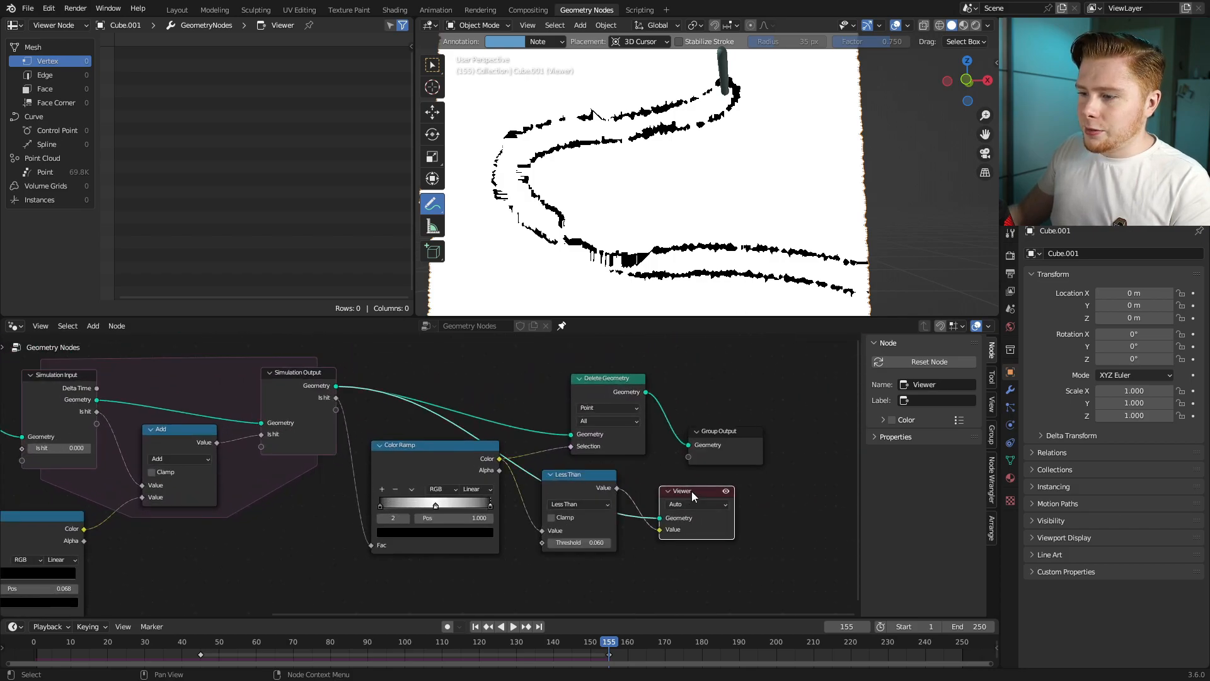
pyautogui.moveTo(692, 494); pyautogui.dragTo(533, 502, button='middle')
pyautogui.scroll(8, 528, 515)
pyautogui.press('x')
pyautogui.moveTo(474, 505); pyautogui.dragTo(473, 440)
pyautogui.moveTo(398, 433); pyautogui.dragTo(395, 431)
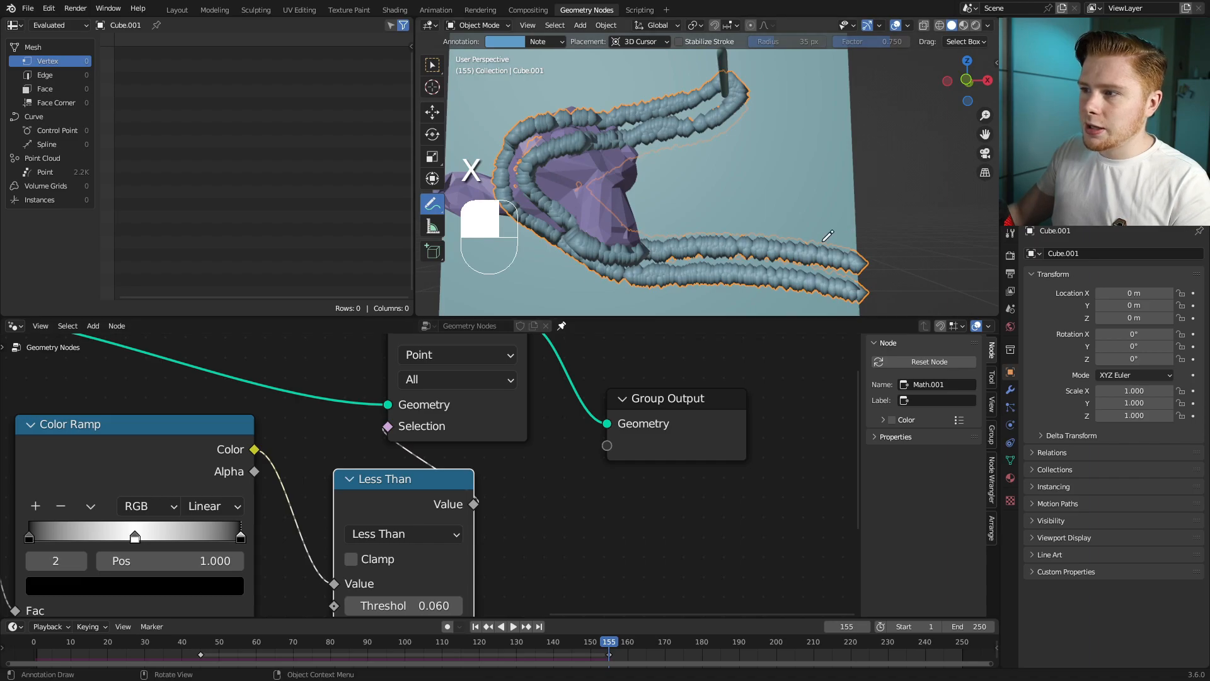
# Step: Replay the simulation from frame 0 and examine the points left along the lightsaber's path on the wall and monkey head
pyautogui.scroll(-5, 747, 281)
pyautogui.keyDown('shift'); pyautogui.moveTo(721, 238); pyautogui.dragTo(743, 235, button='middle'); pyautogui.keyUp('shift')
pyautogui.scroll(3, 744, 235)
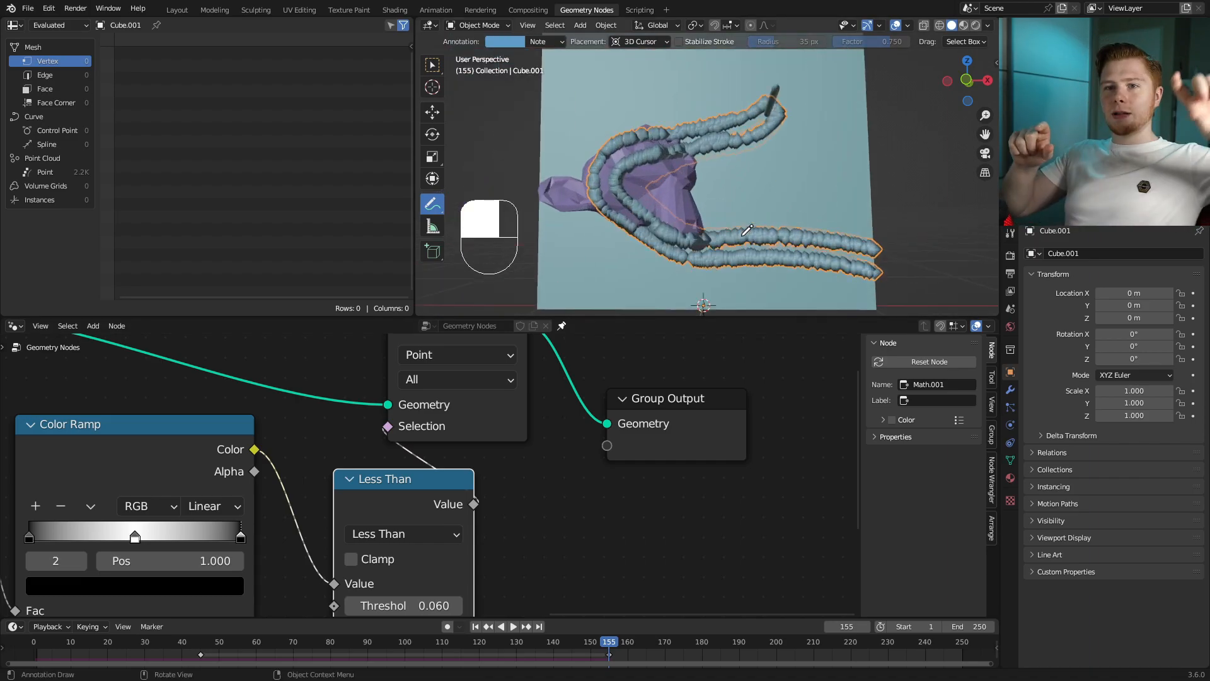
pyautogui.press('space')
pyautogui.press('space')
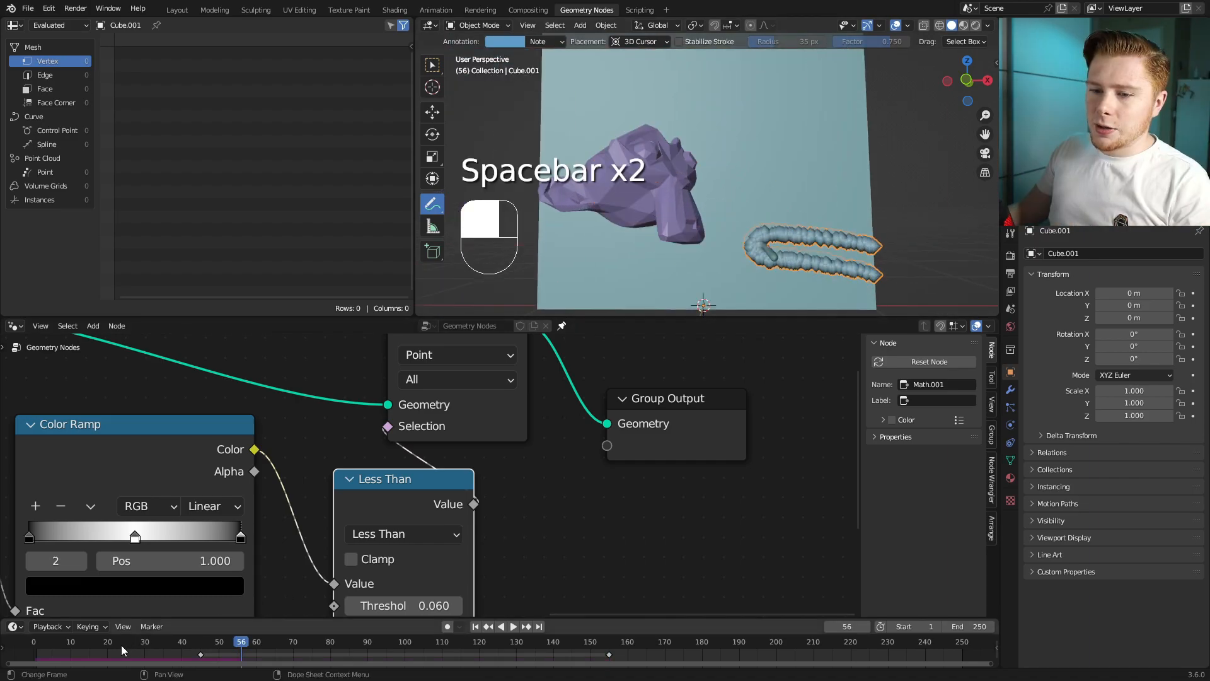
pyautogui.click(34, 641)
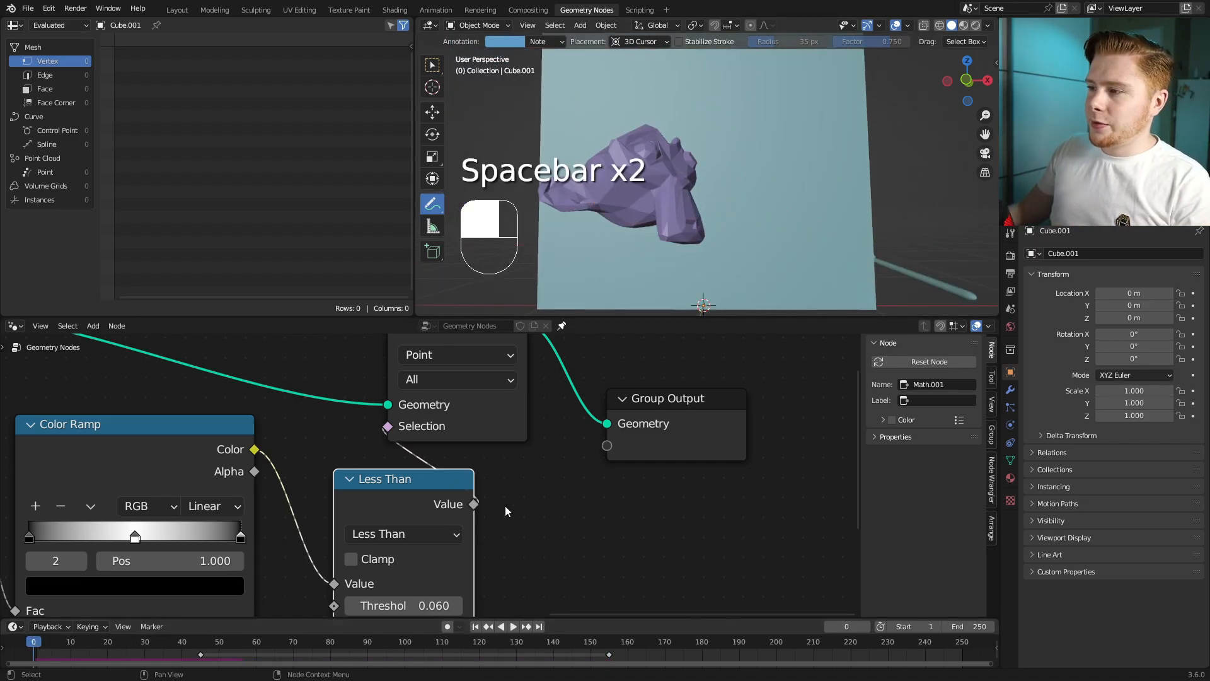
pyautogui.press('space')
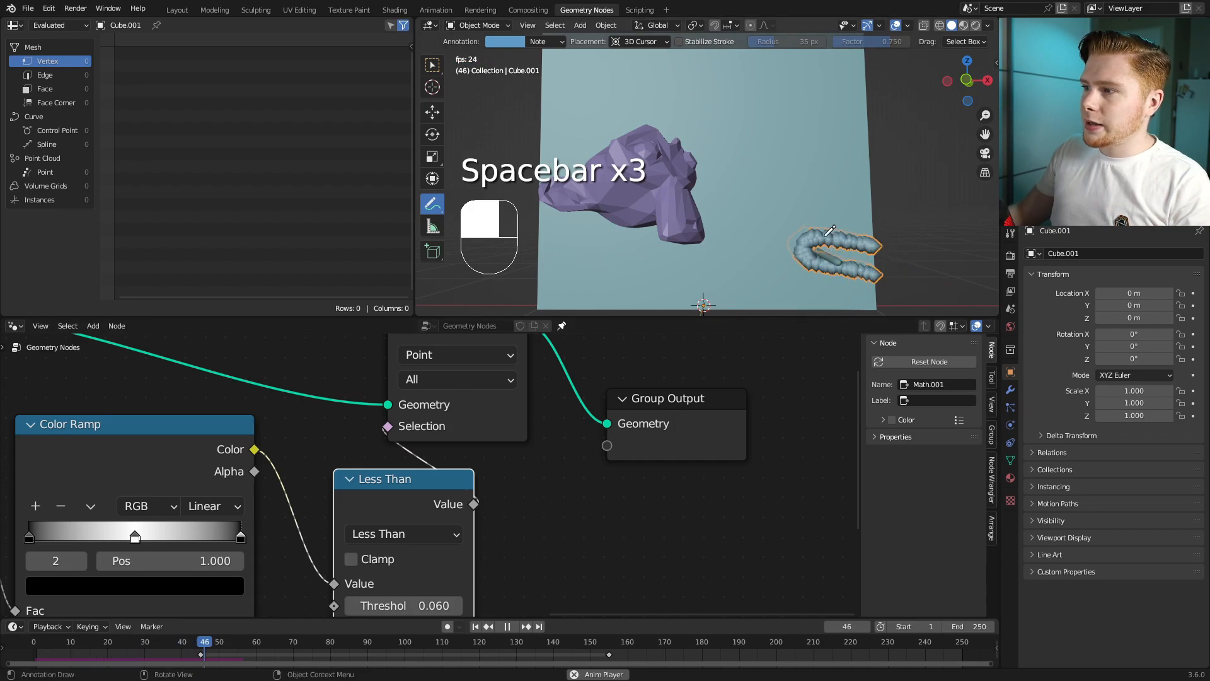
pyautogui.keyDown('shift'); pyautogui.moveTo(769, 239); pyautogui.dragTo(817, 252, button='middle'); pyautogui.keyUp('shift')
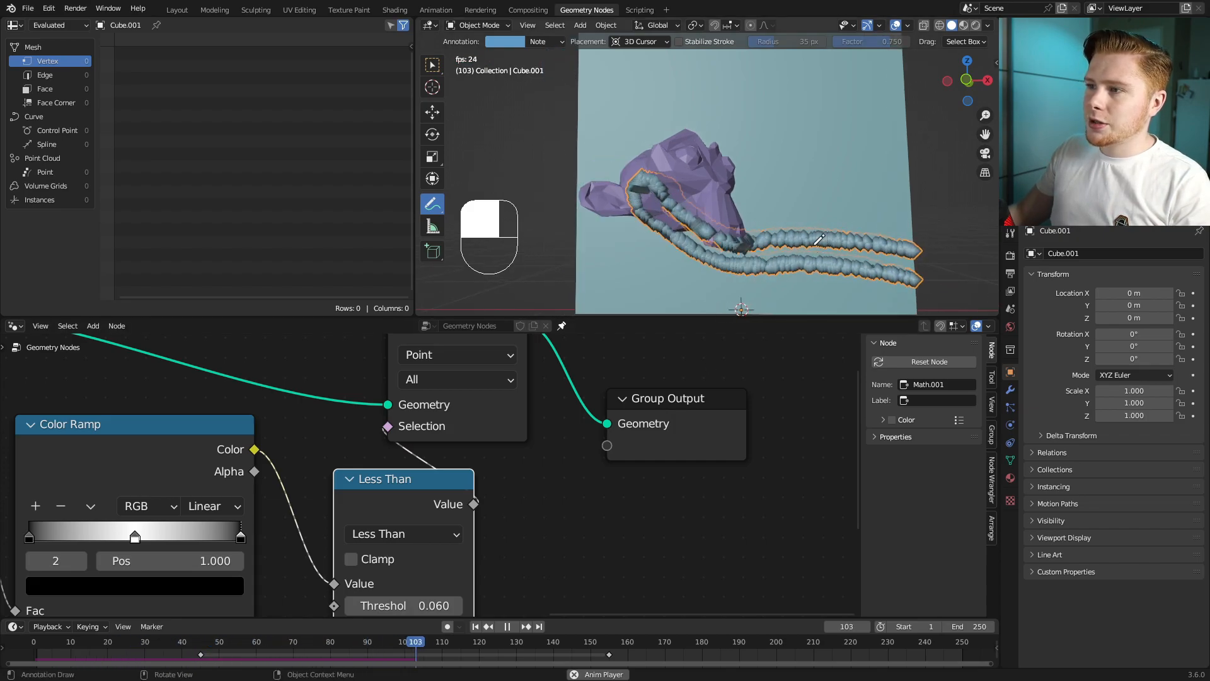
pyautogui.scroll(-3, 815, 244)
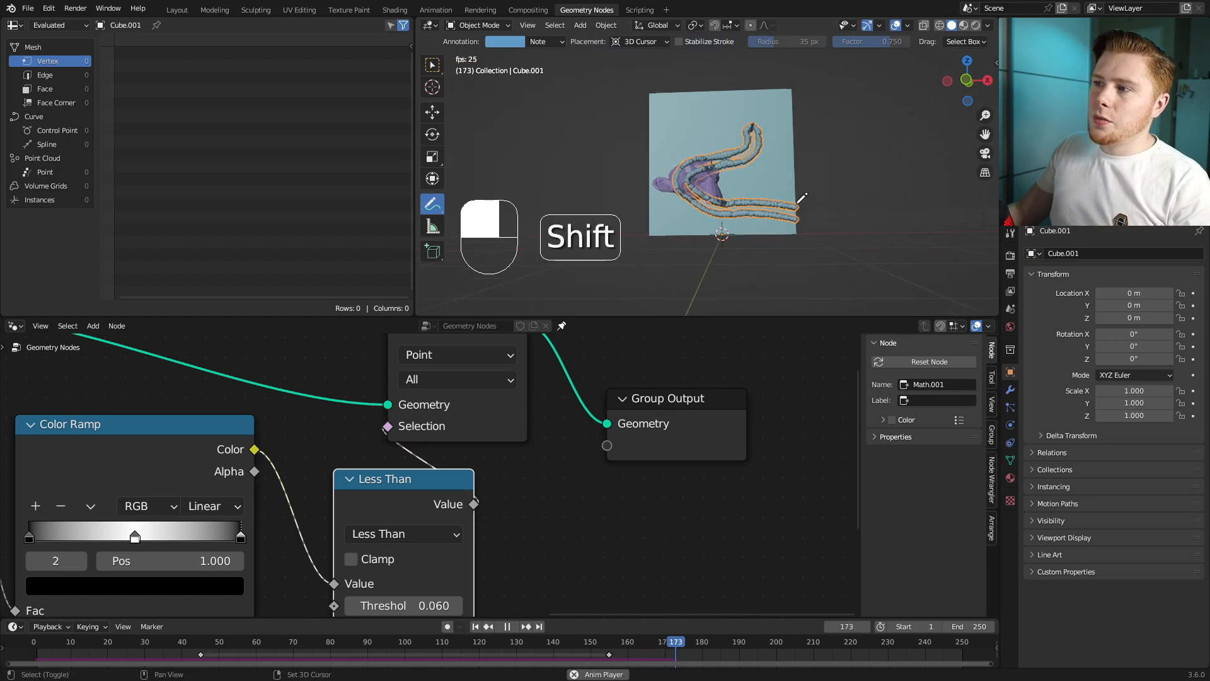
pyautogui.keyDown('shift'); pyautogui.moveTo(796, 150); pyautogui.dragTo(797, 171, button='middle'); pyautogui.keyUp('shift')
pyautogui.scroll(1, 796, 171)
pyautogui.press('space')
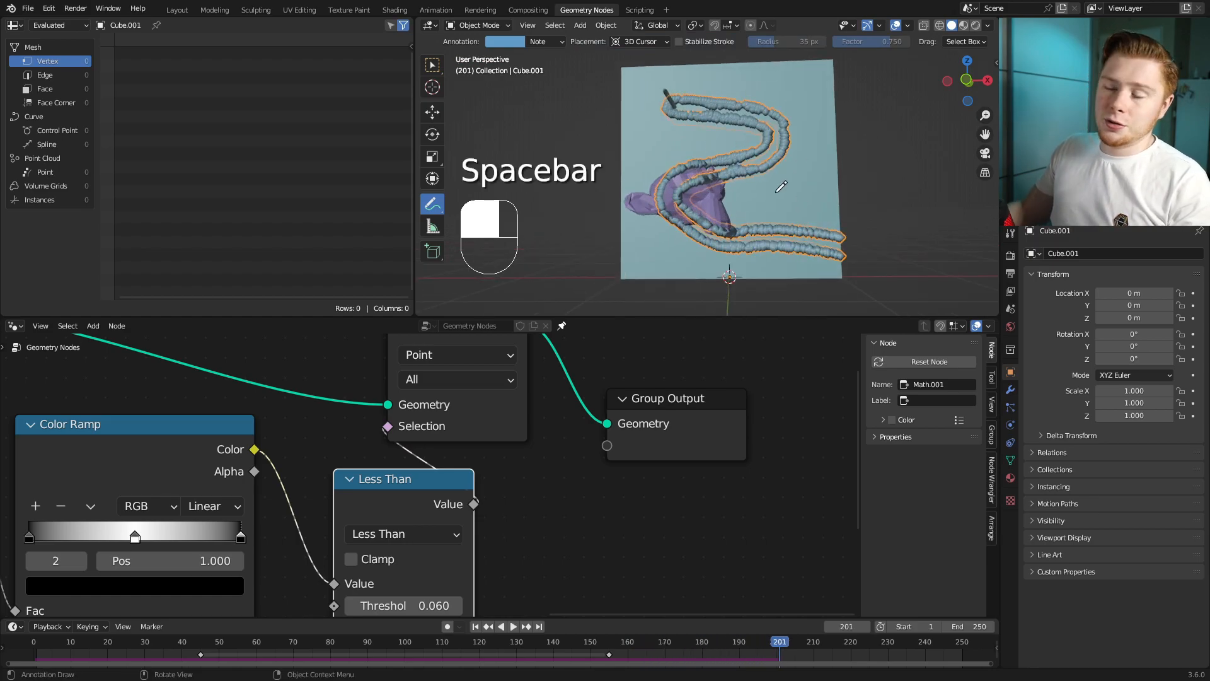
# Step: Move the Group Output farther away and insert a Points to Volume node between it and Delete Geometry
pyautogui.scroll(-2, 670, 392)
pyautogui.moveTo(670, 392); pyautogui.dragTo(489, 418, button='middle')
pyautogui.moveTo(417, 385); pyautogui.dragTo(480, 467)
pyautogui.moveTo(478, 486); pyautogui.dragTo(348, 519, button='middle')
pyautogui.press('g')
pyautogui.click(840, 505)
pyautogui.hotkey('shift', 'a')
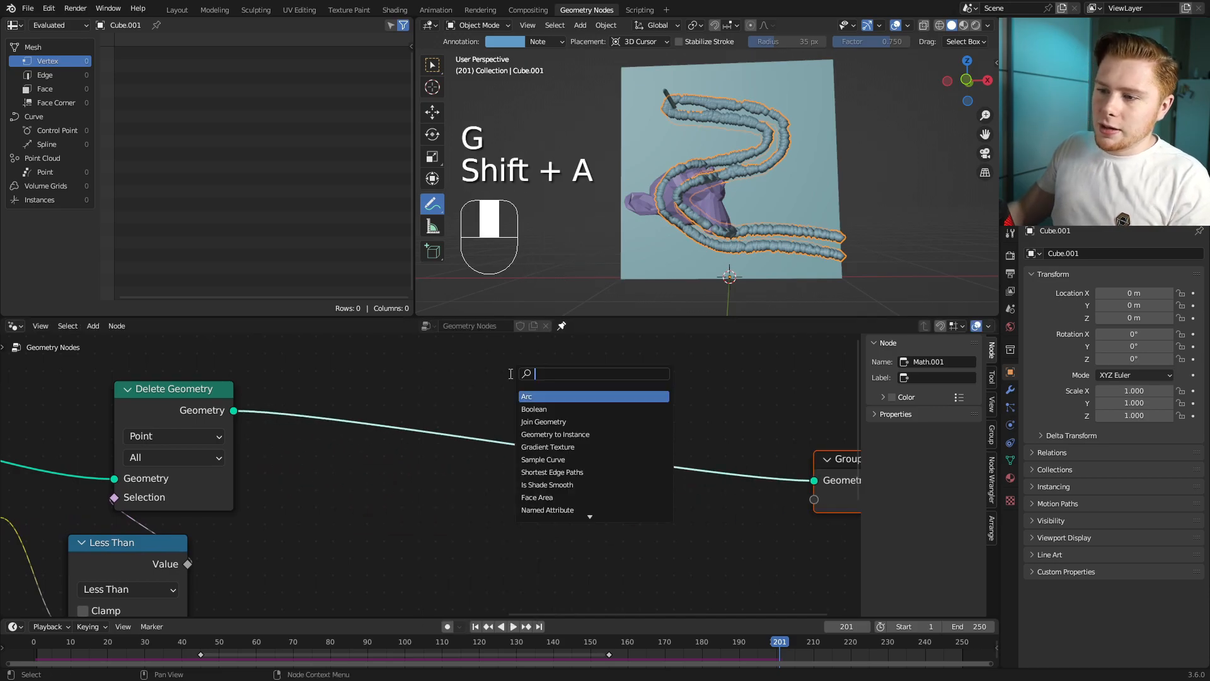
pyautogui.write('points to vo')
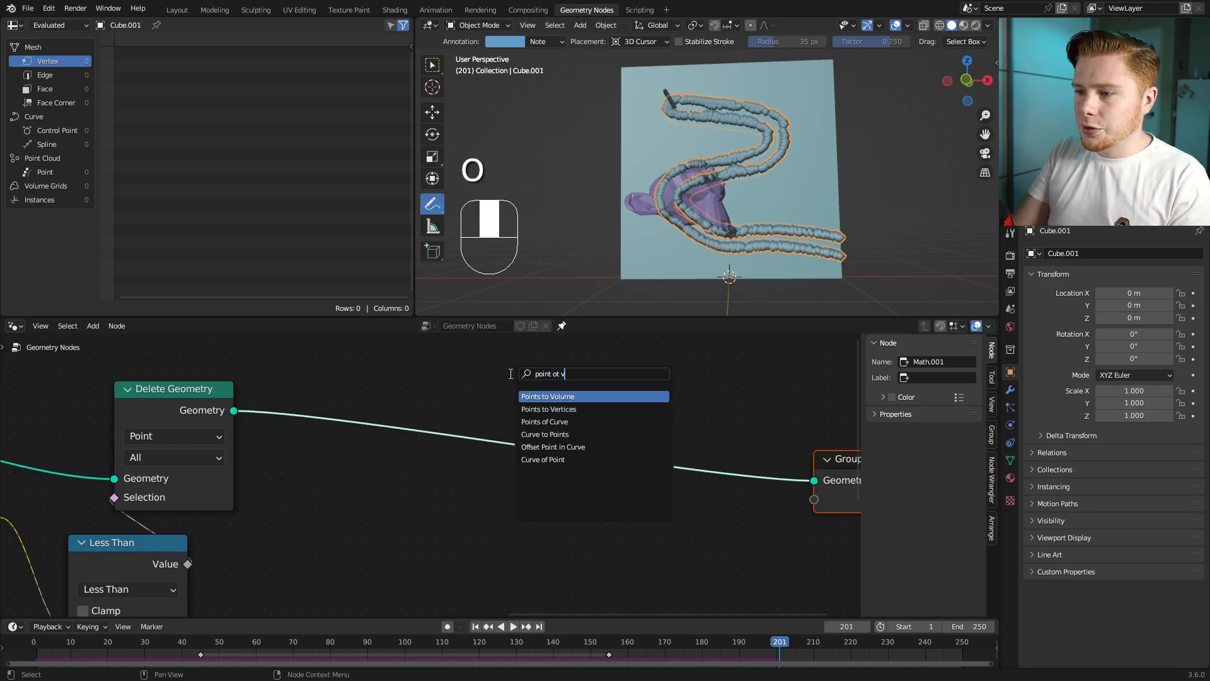
pyautogui.press('Return')
pyautogui.click(509, 373)
pyautogui.moveTo(571, 376); pyautogui.dragTo(373, 398)
# Step: Set the Points to Volume node's resolution mode to Size
pyautogui.moveTo(511, 507); pyautogui.dragTo(578, 498, button='middle')
pyautogui.scroll(5, 577, 496)
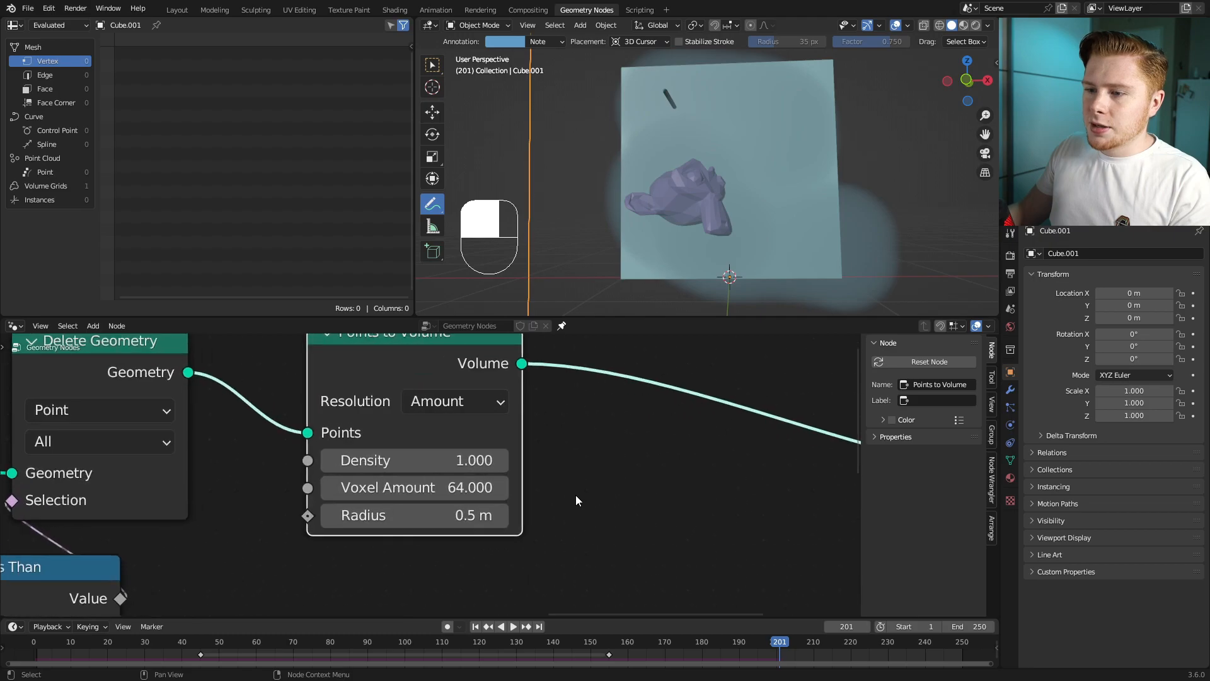
pyautogui.click(453, 405)
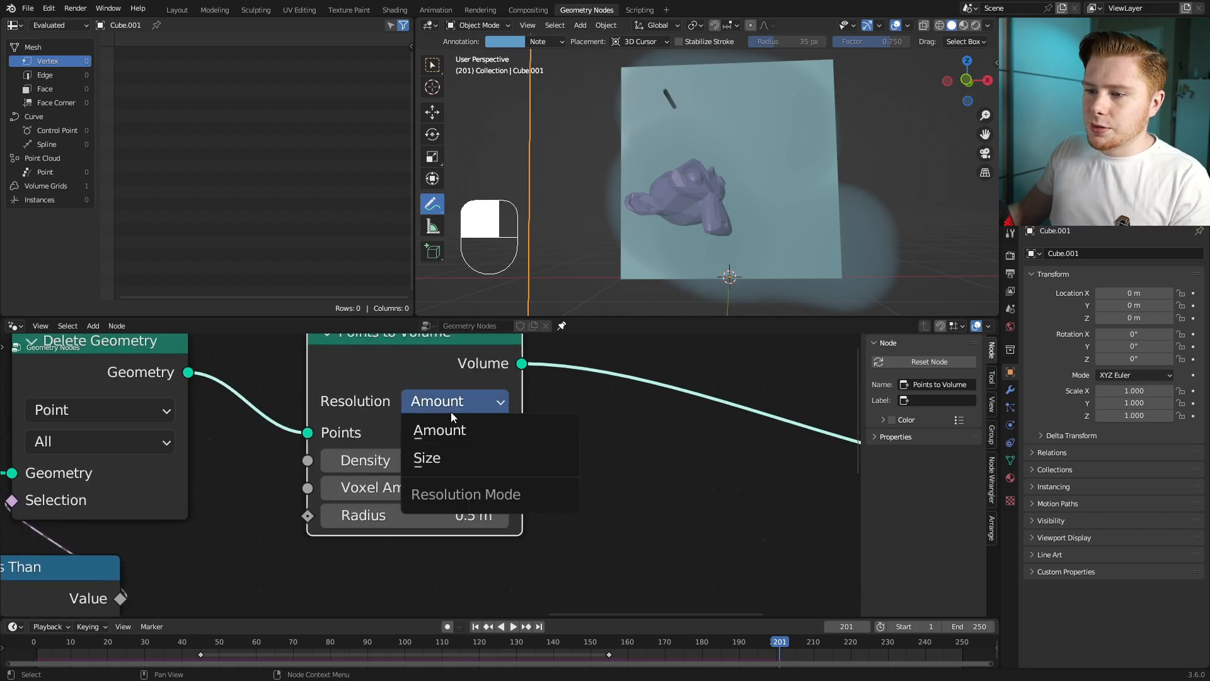
pyautogui.click(444, 460)
# Step: Insert a Volume to Mesh node between Points to Volume and the Group Output
pyautogui.moveTo(576, 416); pyautogui.dragTo(449, 465, button='middle')
pyautogui.hotkey('shift', 'a')
pyautogui.write('vol to')
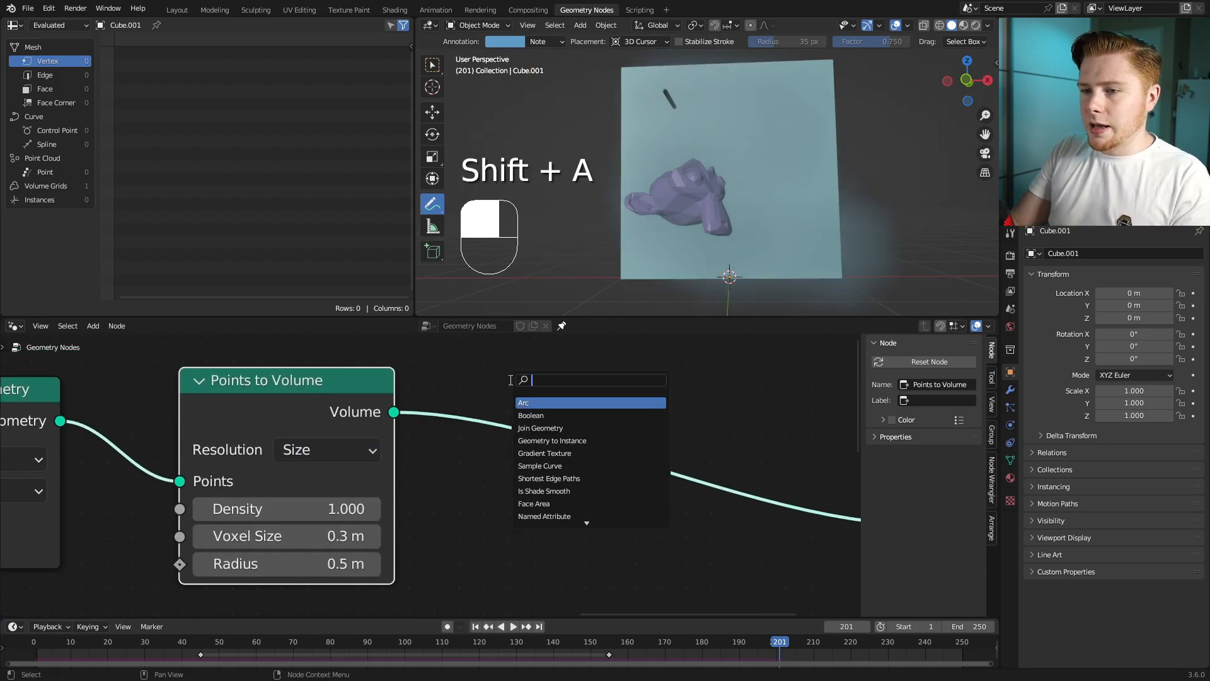
pyautogui.press('Return')
pyautogui.click(510, 380)
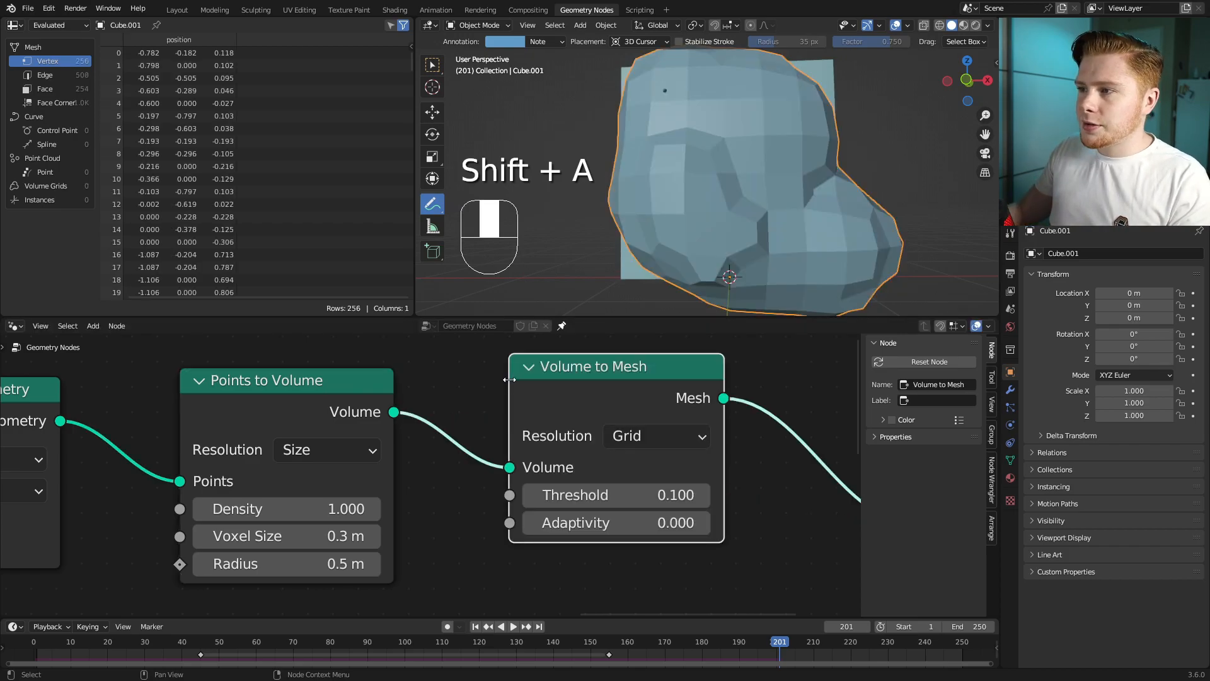
# Step: Move the Points to Volume node slightly and set its voxel size to 0.01 m
pyautogui.moveTo(467, 500); pyautogui.dragTo(538, 493, button='middle')
pyautogui.moveTo(336, 397); pyautogui.dragTo(376, 378)
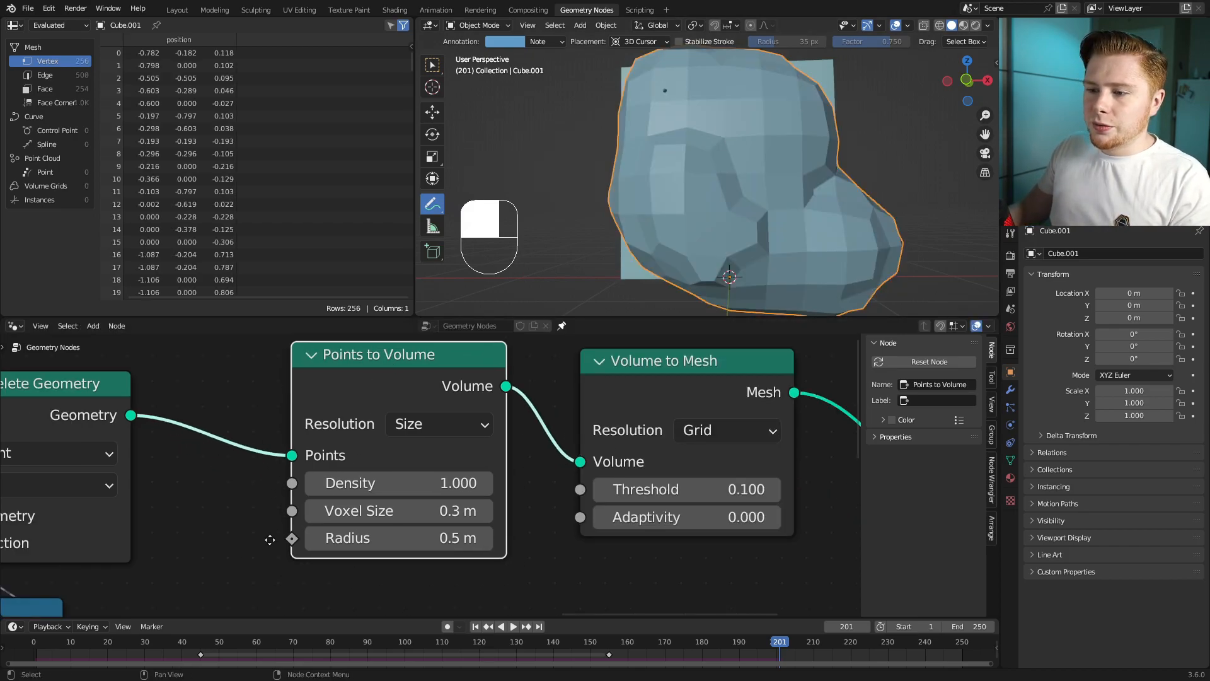
pyautogui.scroll(2, 269, 540)
pyautogui.moveTo(270, 540); pyautogui.dragTo(360, 496, button='middle')
pyautogui.click(495, 464)
pyautogui.write('.')
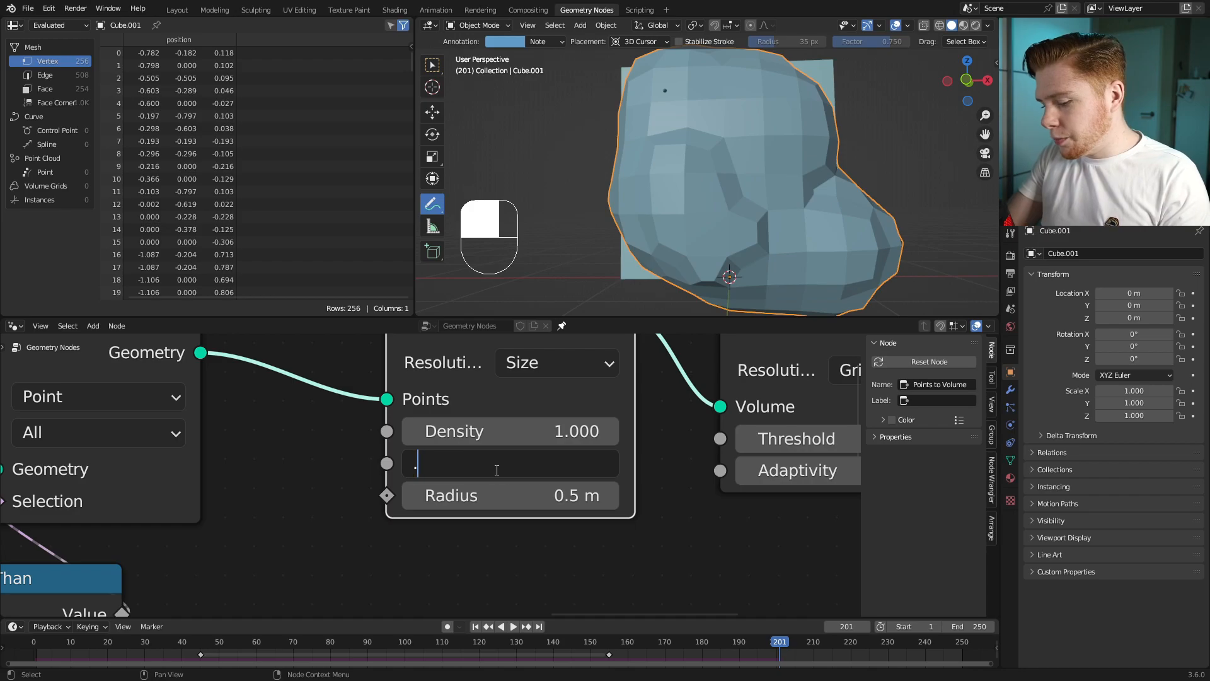
pyautogui.write('01')
pyautogui.press('Return')
pyautogui.scroll(-3, 495, 471)
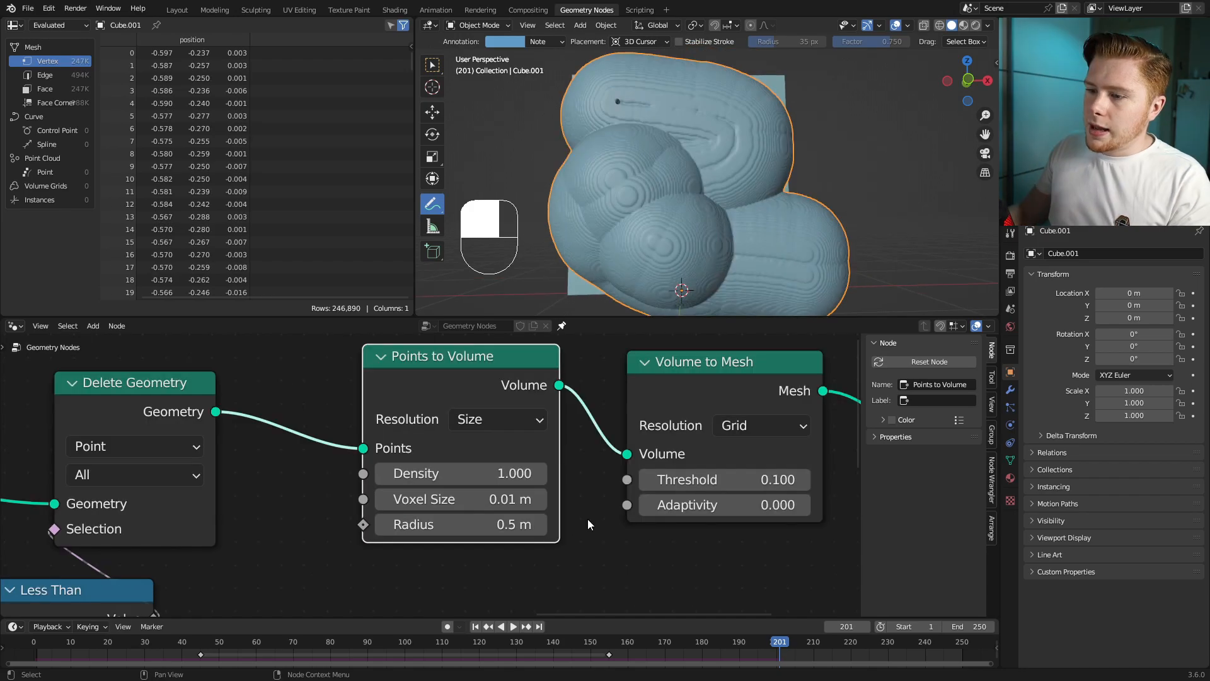
# Step: Set the Points to Volume node's radius to 0.03 m and inspect the thinner burn trail
pyautogui.click(475, 524)
pyautogui.write('.')
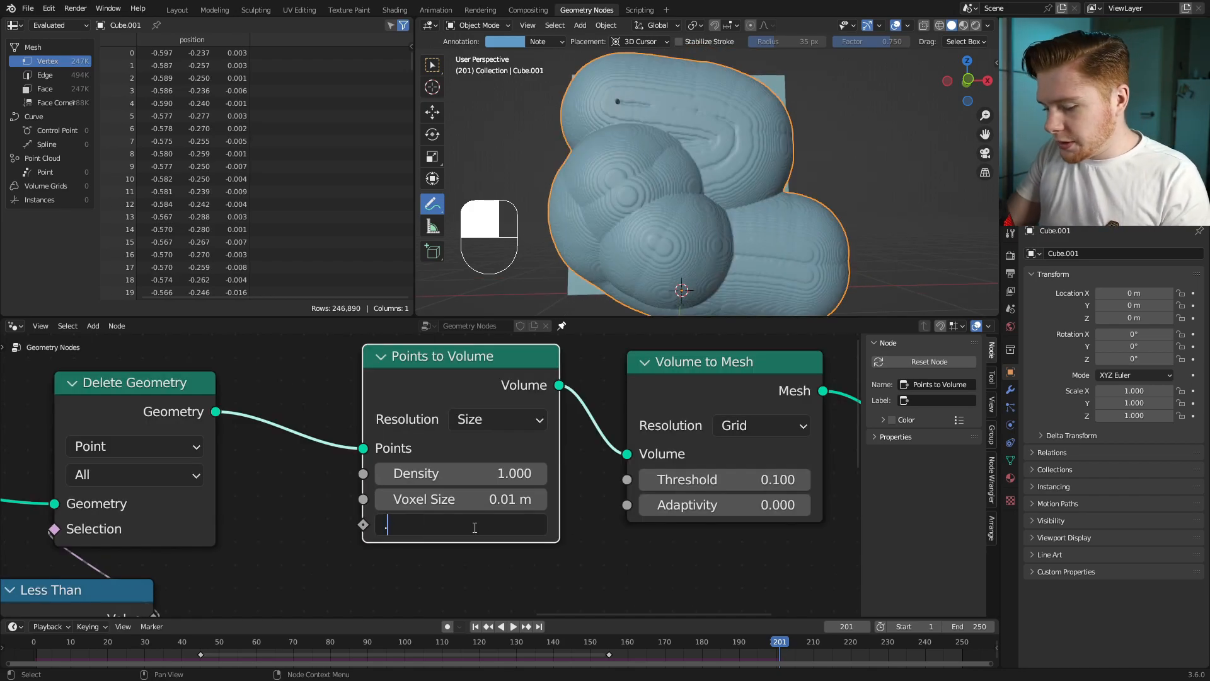
pyautogui.write('03')
pyautogui.press('Return')
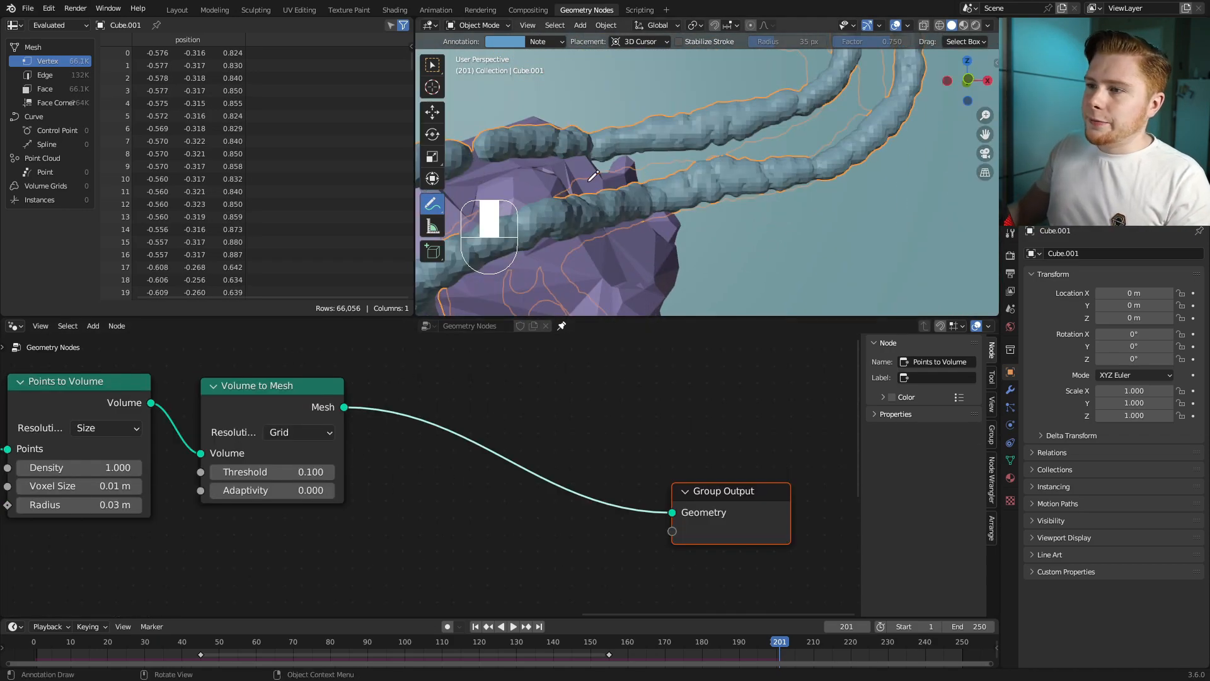
pyautogui.keyDown('shift'); pyautogui.moveTo(624, 169); pyautogui.dragTo(746, 242, button='middle'); pyautogui.keyUp('shift')
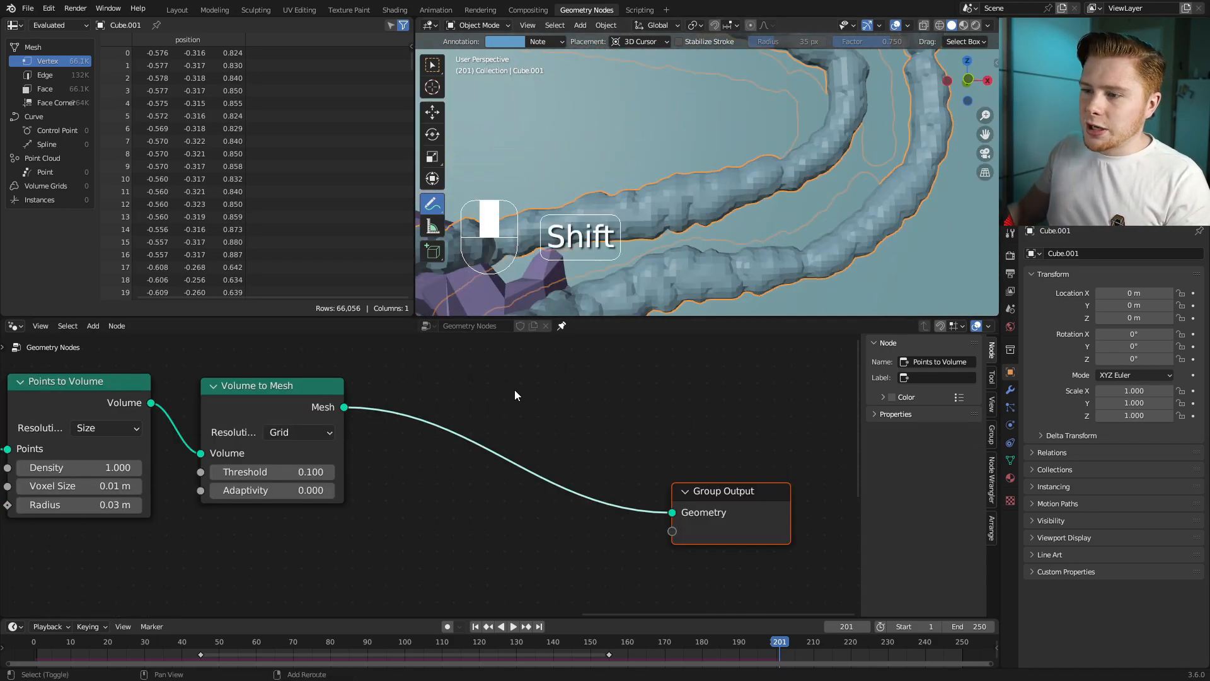
# Step: Insert a Set Shade Smooth node between Volume to Mesh and the Group Output
pyautogui.hotkey('shift', 'a')
pyautogui.write('set sh')
pyautogui.press('Return')
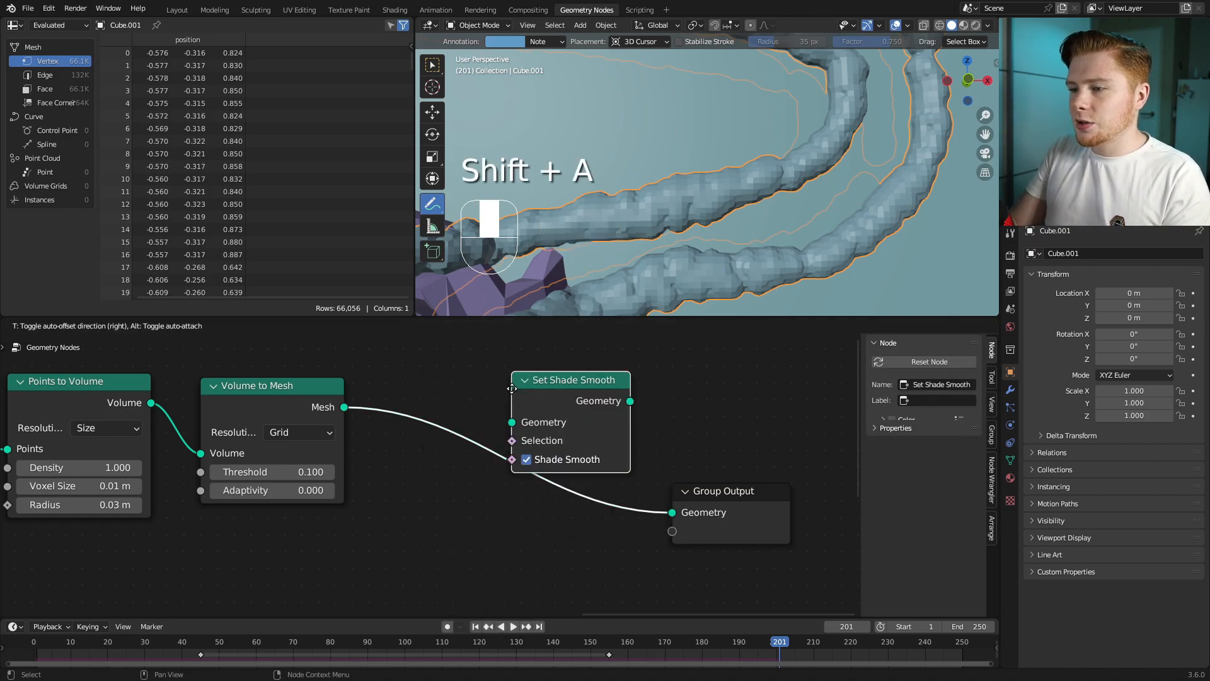
pyautogui.click(438, 399)
pyautogui.scroll(-5, 601, 284)
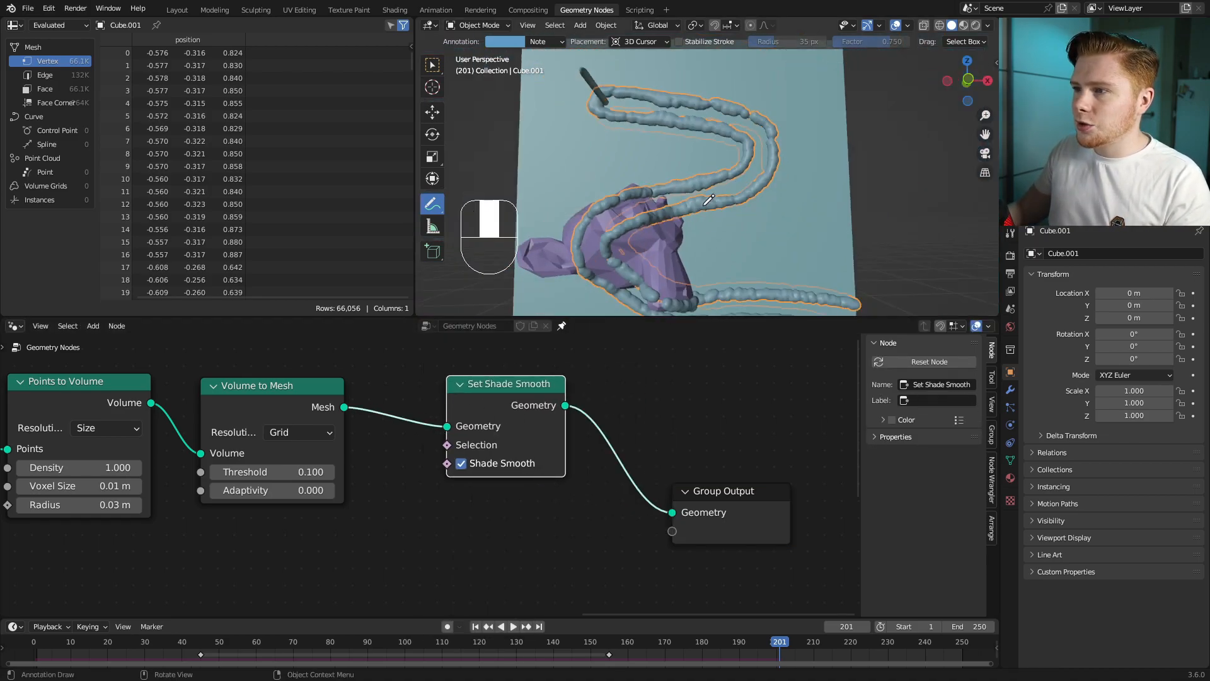
# Step: Select and hide the wall to examine the meshed burn trail on its own
pyautogui.keyDown('shift'); pyautogui.moveTo(601, 284); pyautogui.dragTo(567, 296, button='middle'); pyautogui.keyUp('shift')
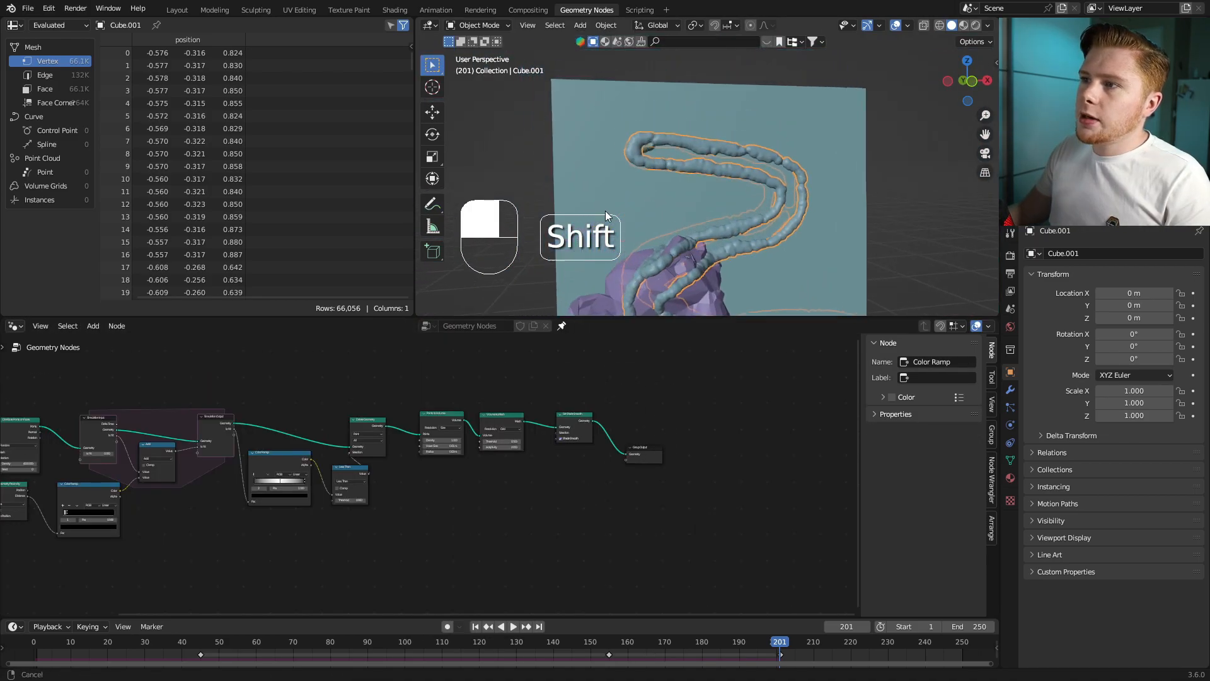
pyautogui.click(605, 207)
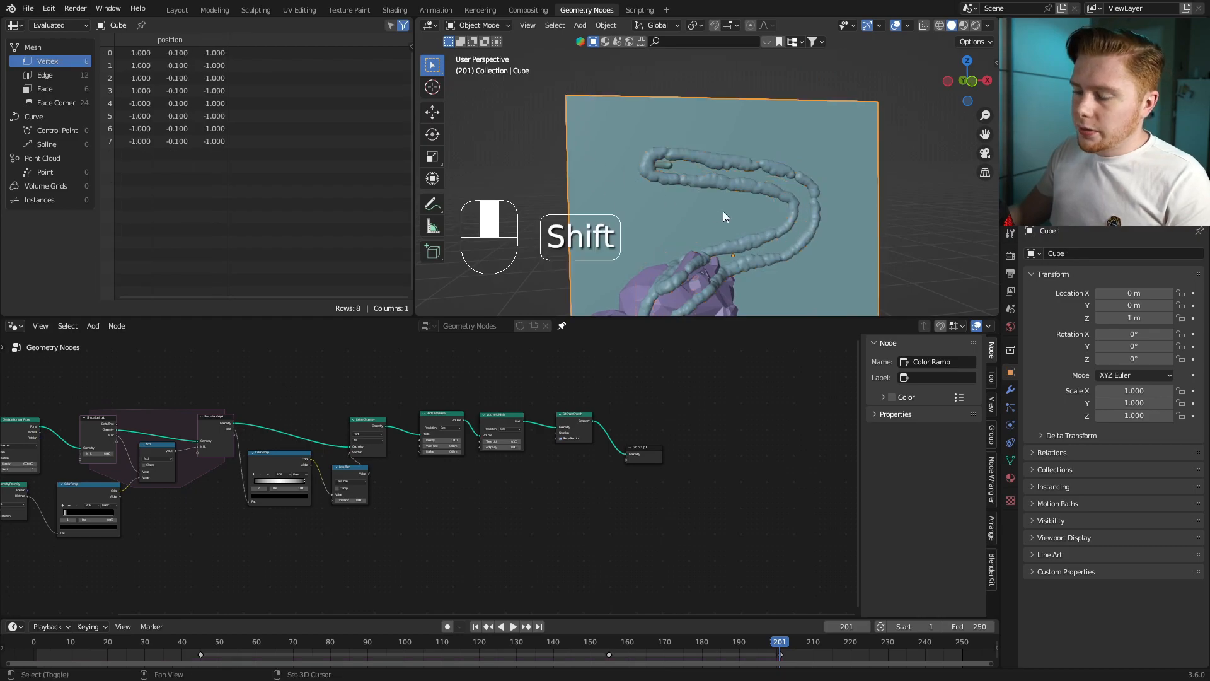
pyautogui.press('h')
pyautogui.keyDown('shift'); pyautogui.moveTo(694, 244); pyautogui.dragTo(656, 247, button='middle'); pyautogui.keyUp('shift')
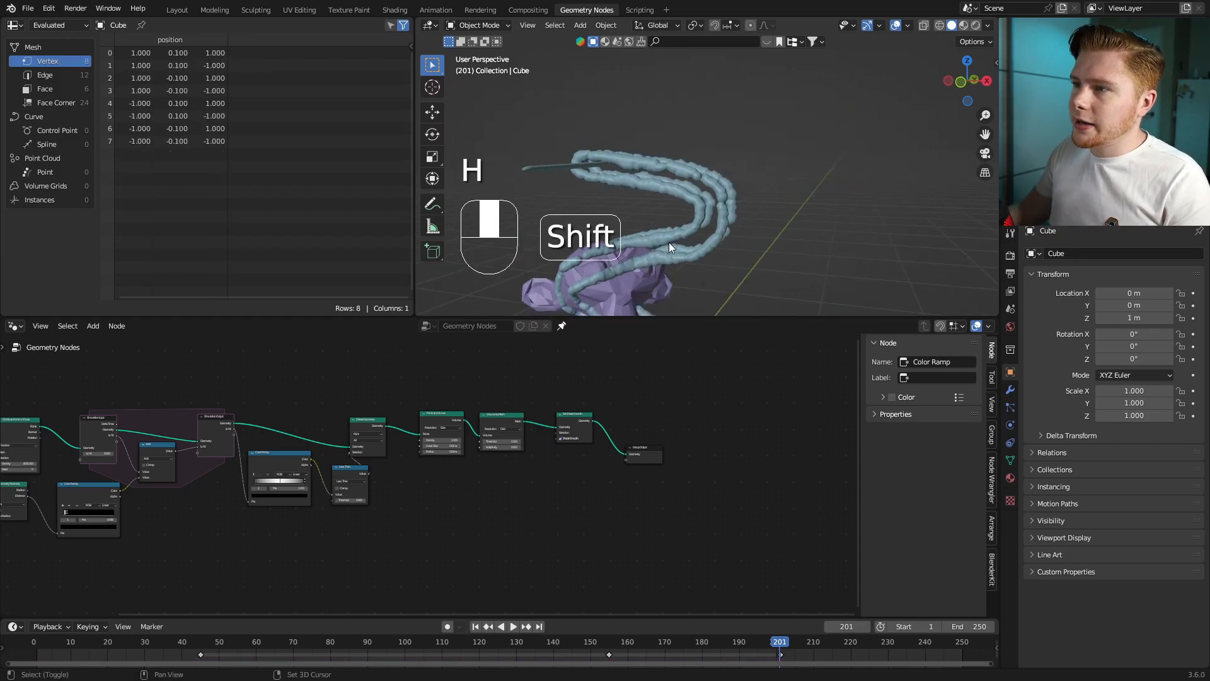
pyautogui.scroll(5, 689, 227)
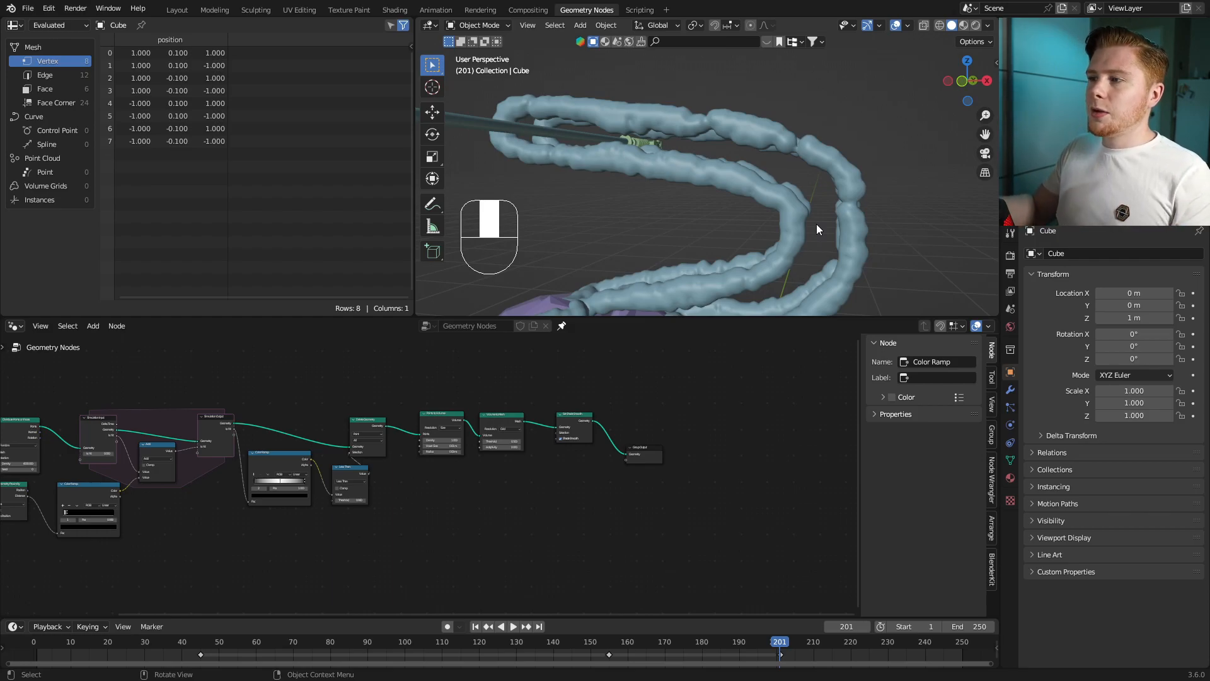
pyautogui.keyDown('shift'); pyautogui.moveTo(815, 224); pyautogui.dragTo(642, 165, button='middle'); pyautogui.keyUp('shift')
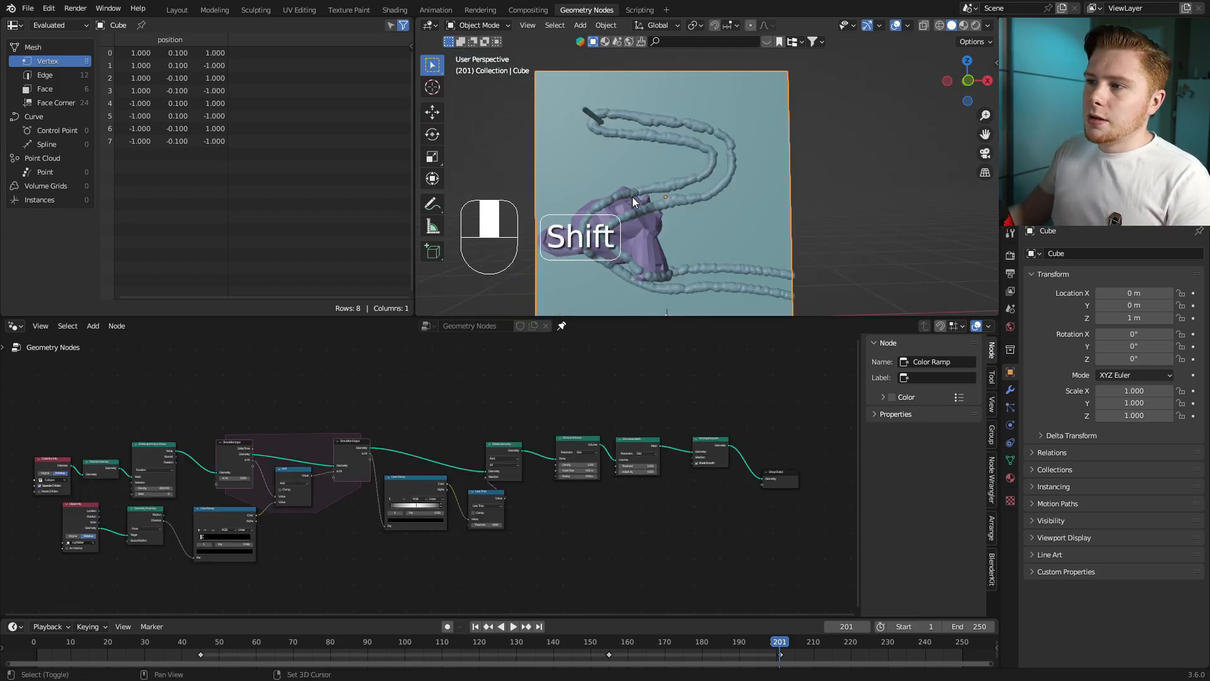
pyautogui.moveTo(633, 197)
pyautogui.mouseDown(button='middle')
pyautogui.moveTo(655, 208)
pyautogui.moveTo(662, 237)
pyautogui.mouseUp(button='middle')
pyautogui.click(433, 204)
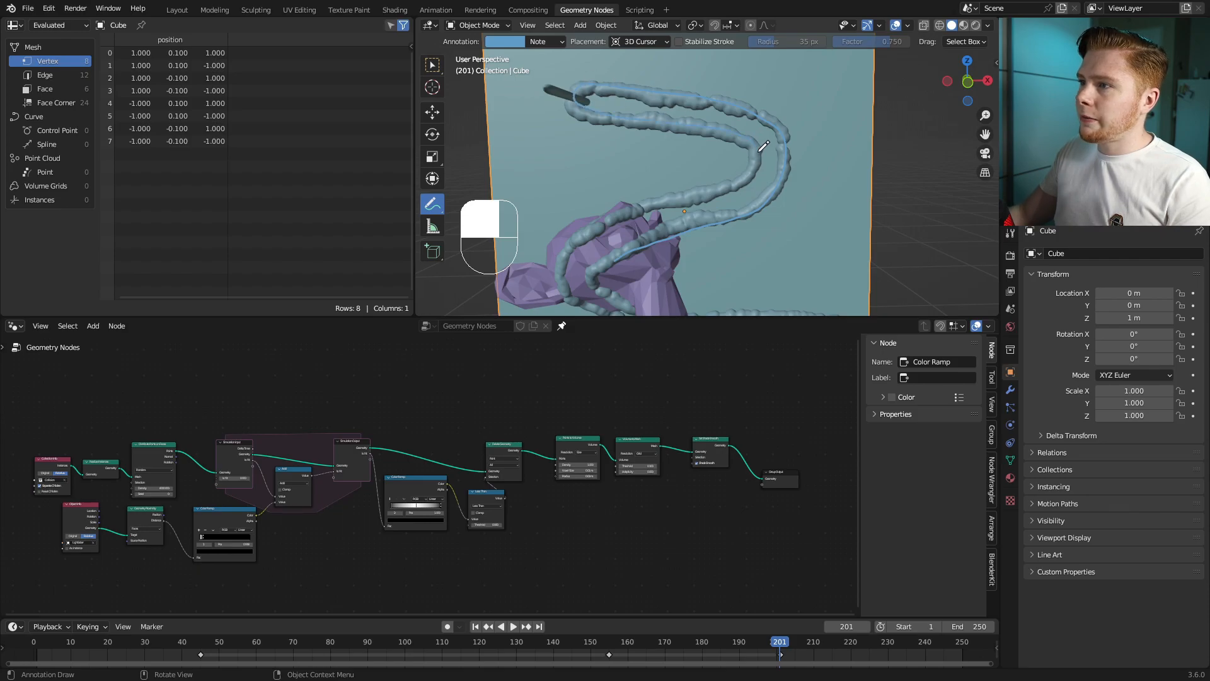
pyautogui.press('w')
pyautogui.moveTo(598, 218); pyautogui.dragTo(693, 218, button='middle')
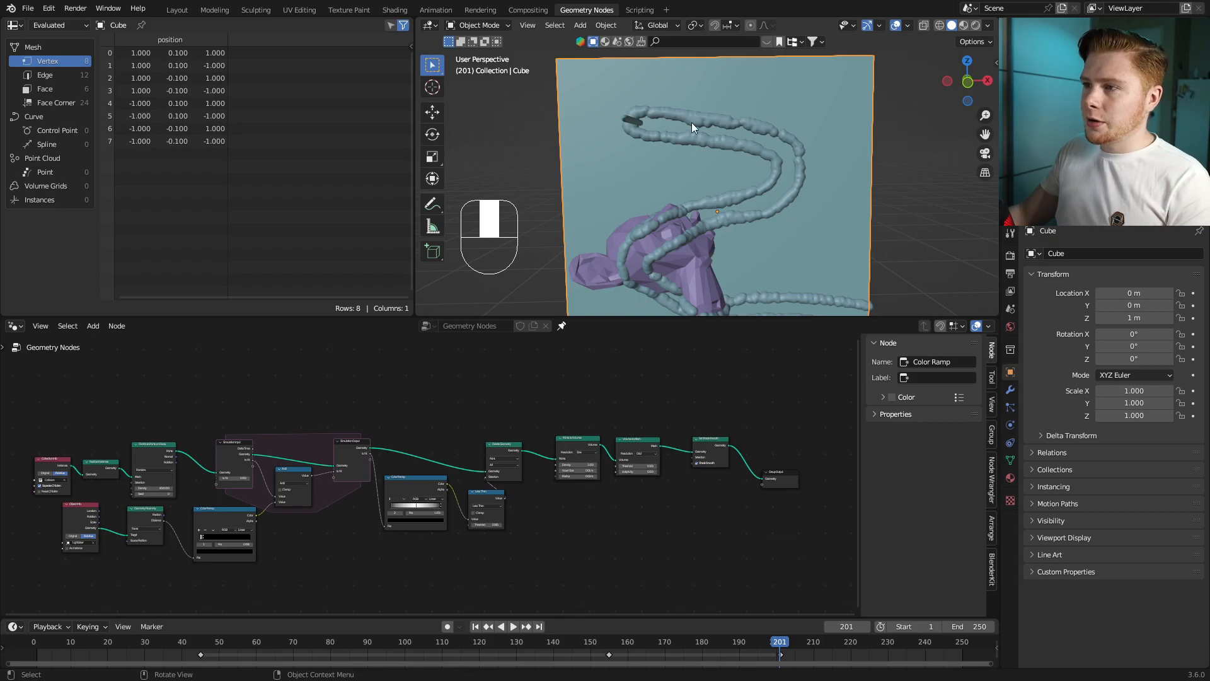
# Step: Subdivide the wall's mesh in Edit Mode with 40 cuts
pyautogui.press('Tab')
pyautogui.moveTo(622, 90); pyautogui.dragTo(722, 120, button='middle')
pyautogui.rightClick(667, 130)
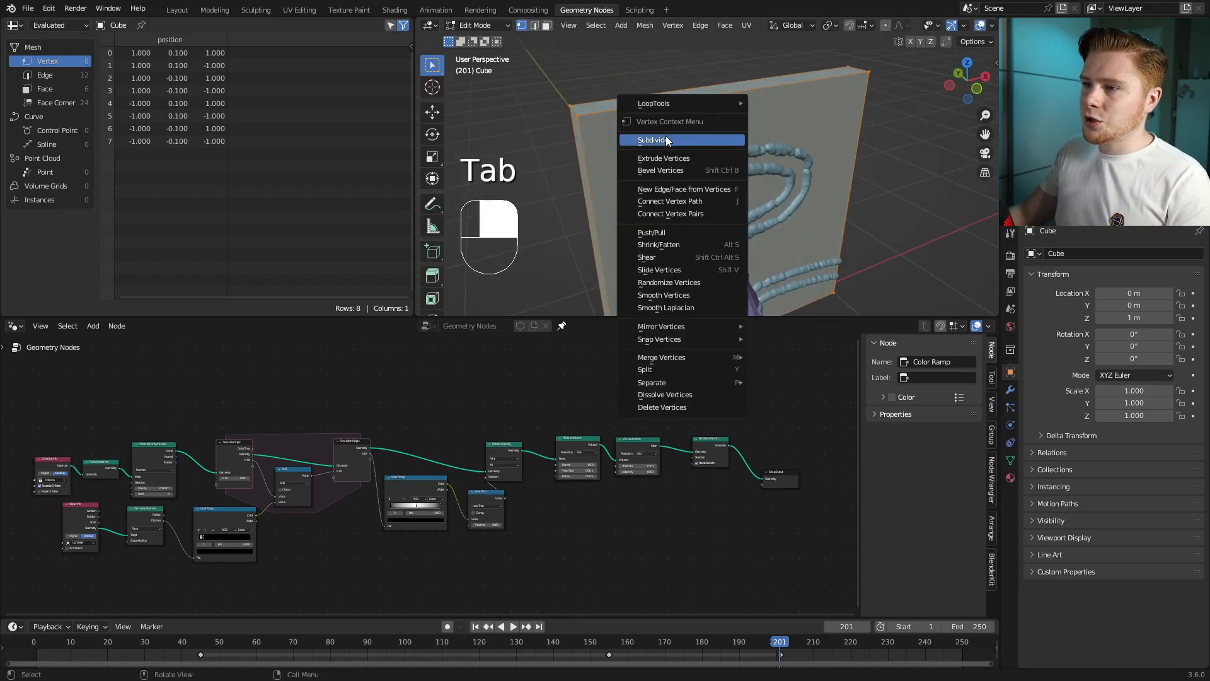
pyautogui.click(666, 135)
pyautogui.click(486, 304)
pyautogui.click(570, 219)
pyautogui.write('4')
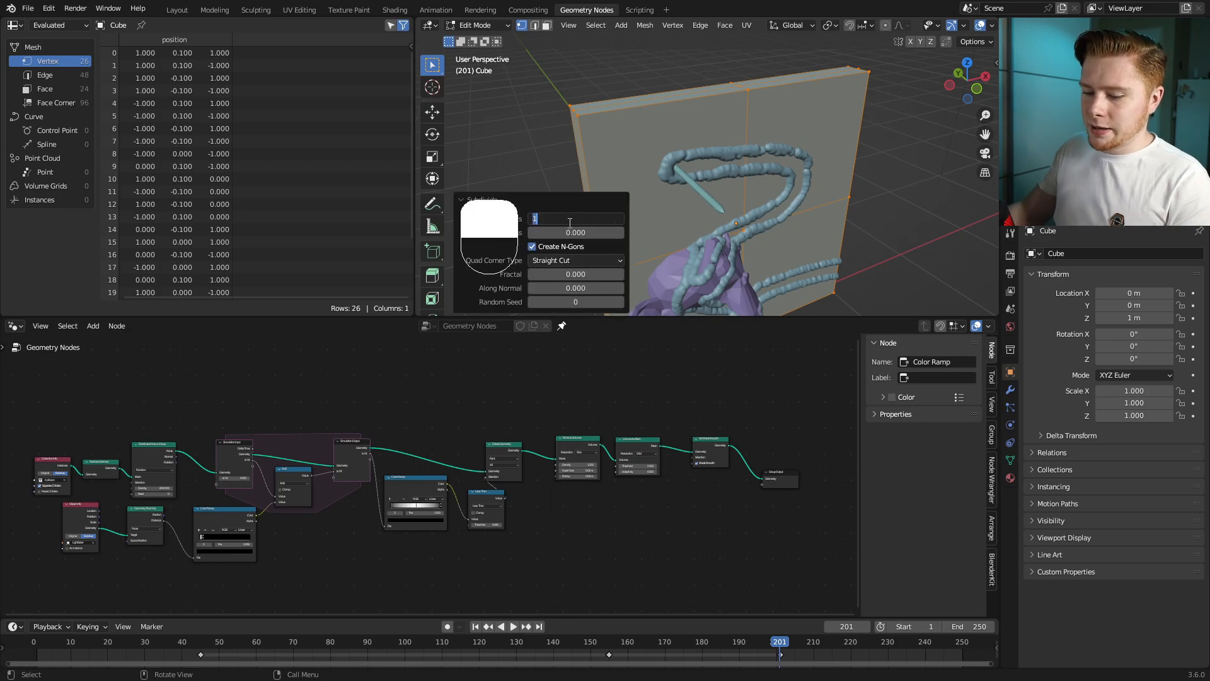
pyautogui.press('Return')
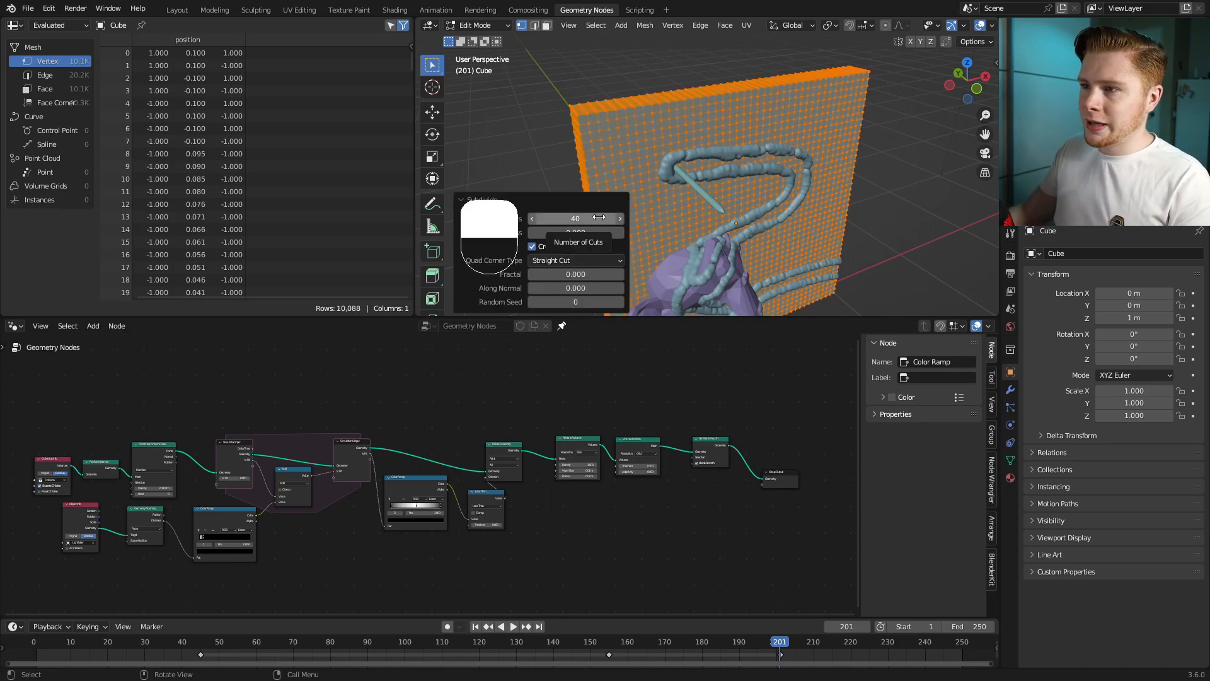
# Step: Raise the wall subdivision's number of cuts to 80 and return to Object Mode
pyautogui.click(584, 219)
pyautogui.press('Return')
pyautogui.click(598, 218)
pyautogui.press('Return')
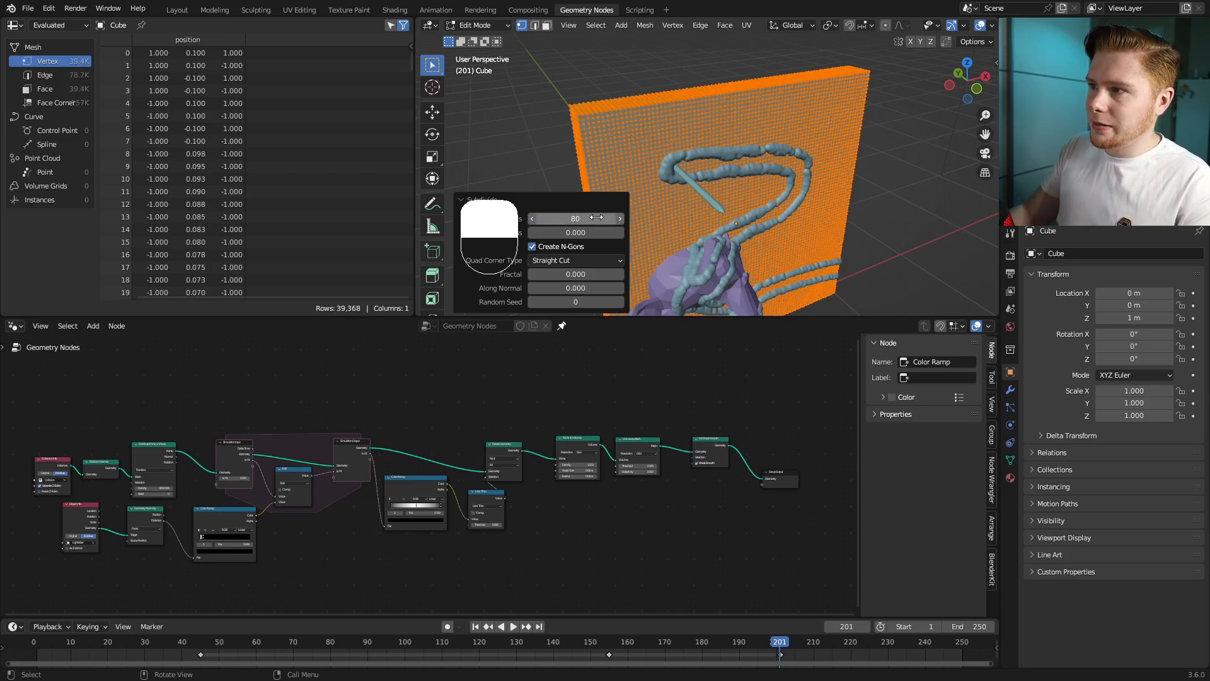
pyautogui.moveTo(832, 221); pyautogui.dragTo(786, 181, button='middle')
pyautogui.scroll(1, 785, 177)
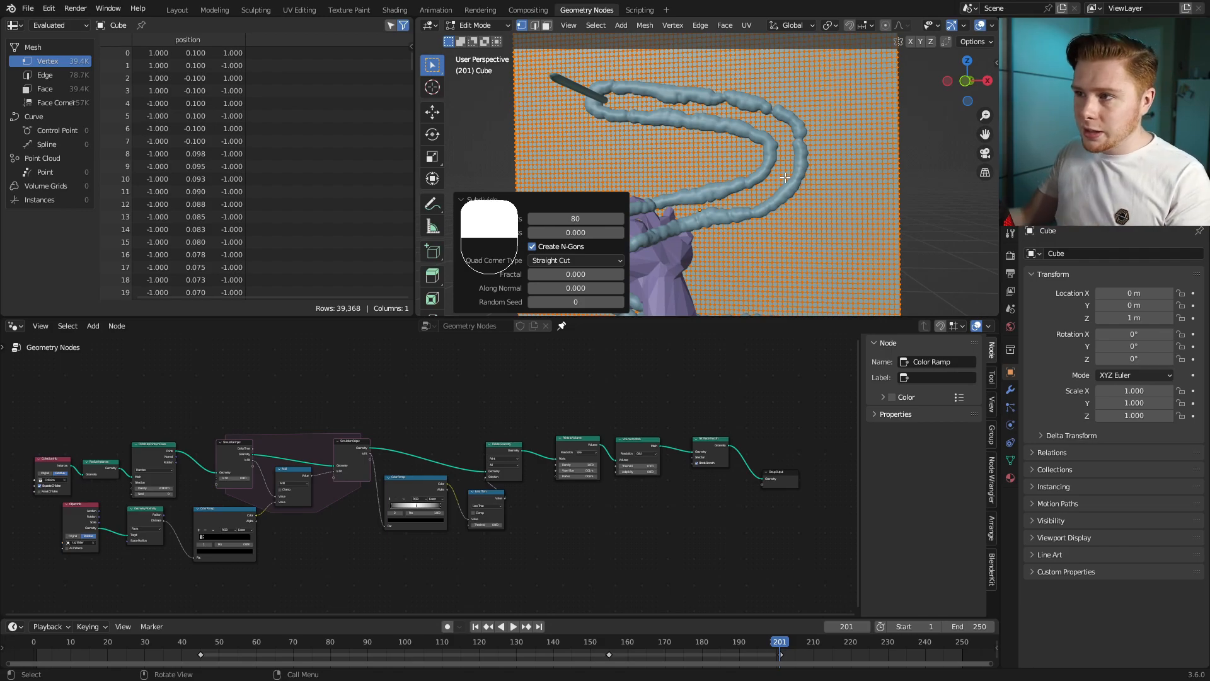
pyautogui.press('Tab')
# Step: Select the monkey head and examine its mesh density in Edit Mode, ending back in Object Mode
pyautogui.click(745, 216)
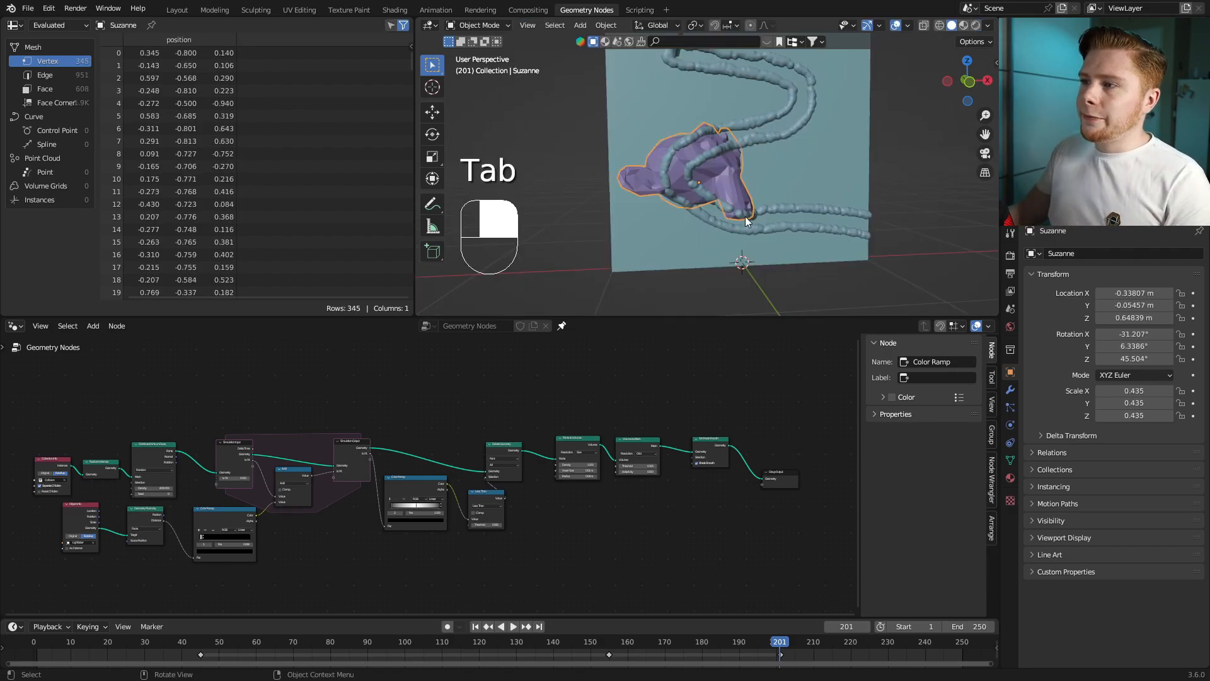
pyautogui.scroll(2, 746, 216)
pyautogui.moveTo(745, 217)
pyautogui.mouseDown(button='middle')
pyautogui.moveTo(716, 226)
pyautogui.moveTo(738, 234)
pyautogui.mouseUp(button='middle')
pyautogui.scroll(2, 739, 233)
pyautogui.scroll(-1, 742, 202)
pyautogui.scroll(1, 742, 202)
pyautogui.scroll(2, 713, 166)
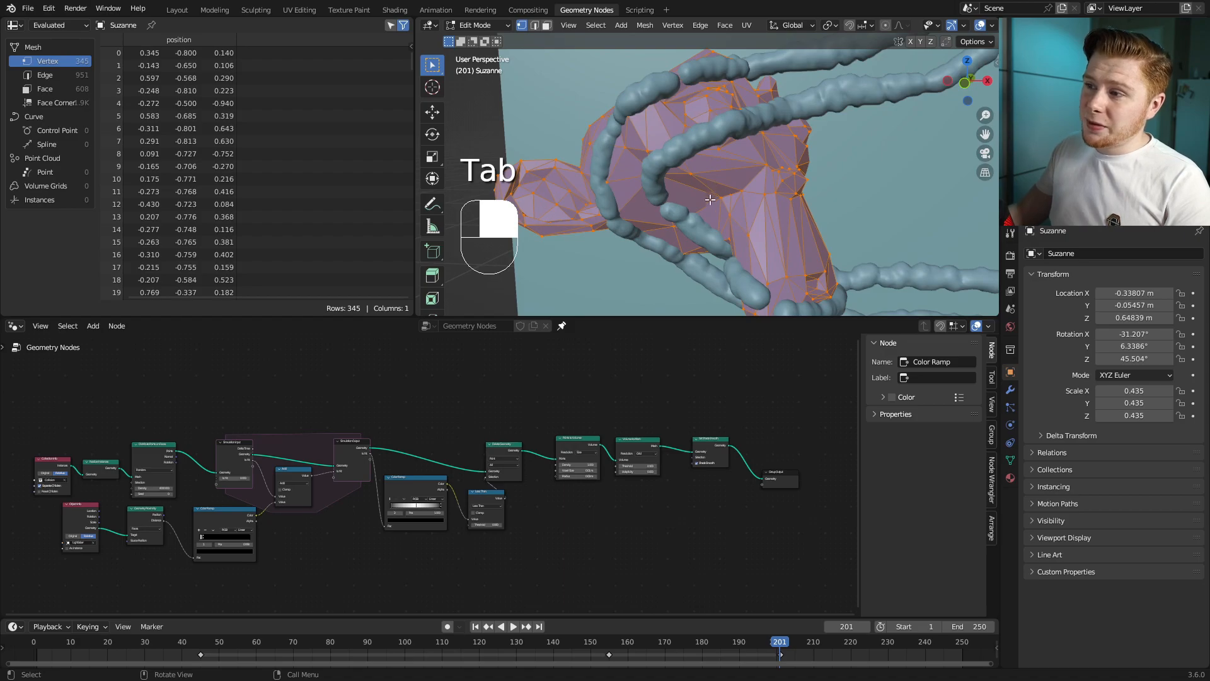
pyautogui.press('Tab')
pyautogui.scroll(-3, 728, 198)
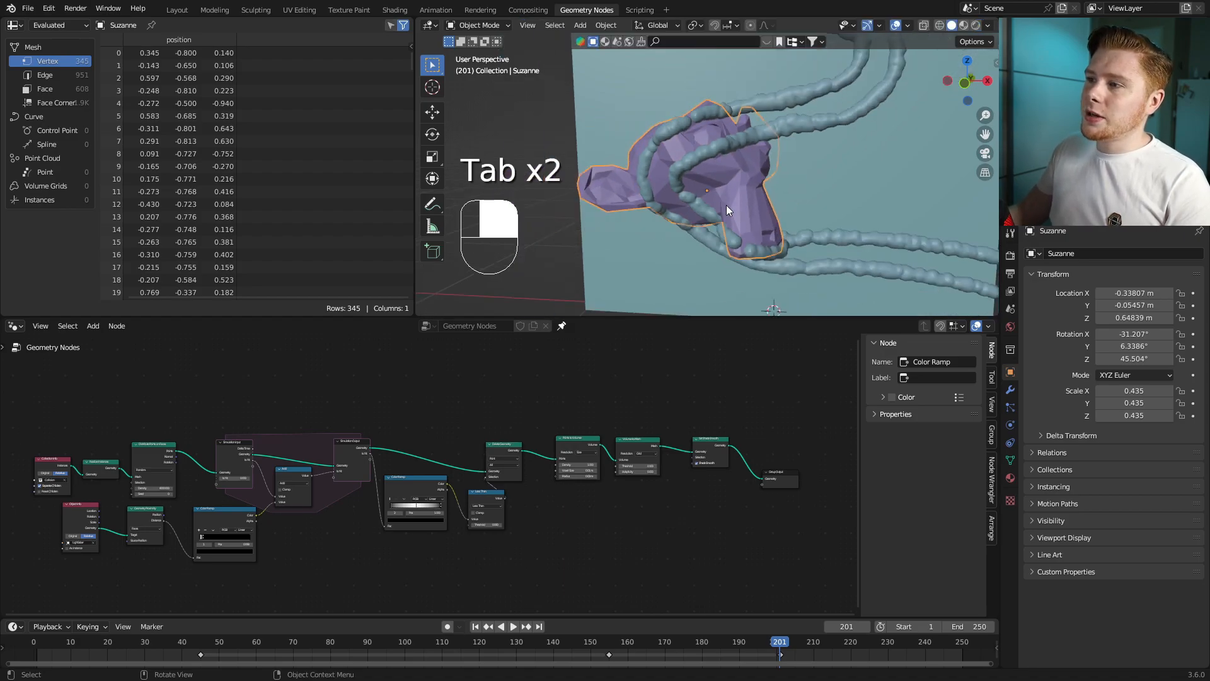
# Step: Duplicate the monkey head, keeping the copy in the same place as the original
pyautogui.keyDown('shift'); pyautogui.moveTo(732, 205); pyautogui.dragTo(671, 161, button='middle'); pyautogui.keyUp('shift')
pyautogui.hotkey('shift', 'd')
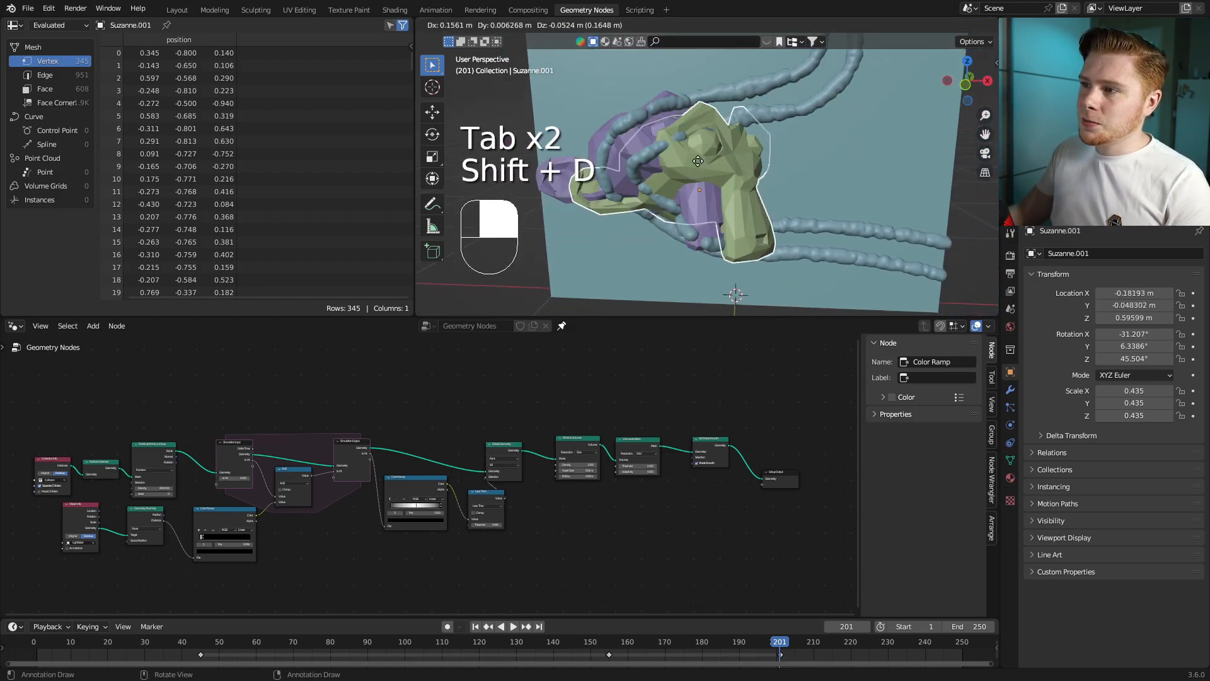
pyautogui.rightClick(691, 167)
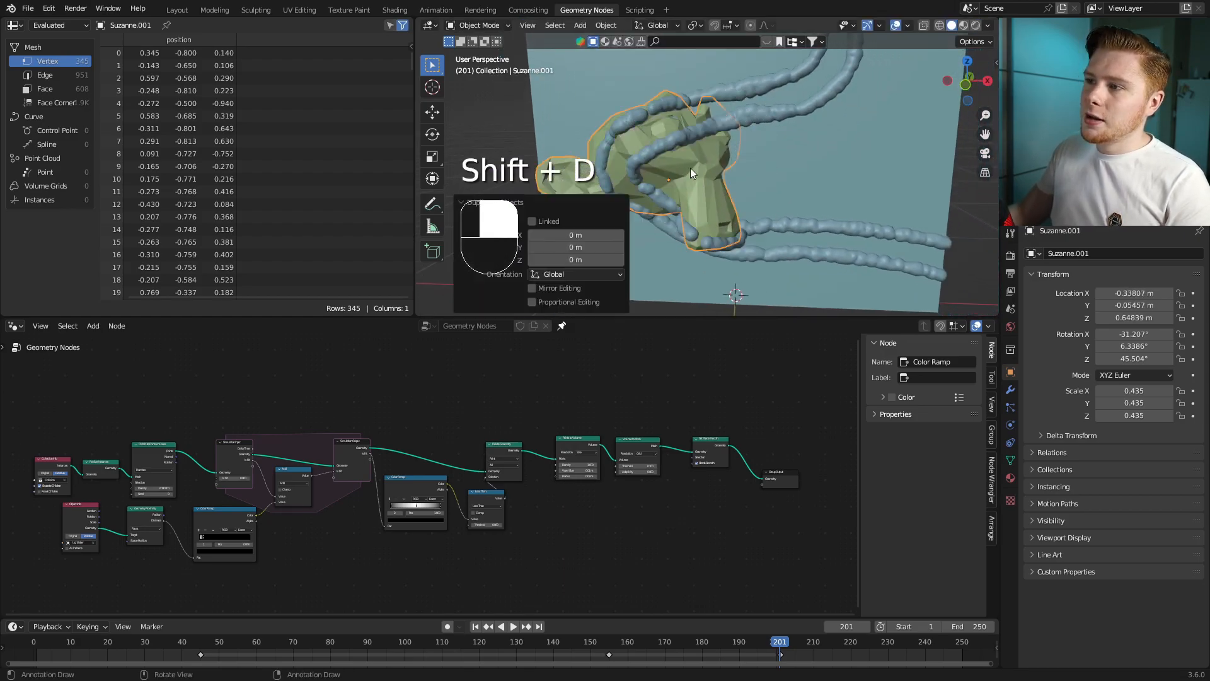
# Step: Add a Remesh modifier to the duplicated monkey head with a voxel size of 0.02 m
pyautogui.click(1011, 390)
pyautogui.click(1058, 254)
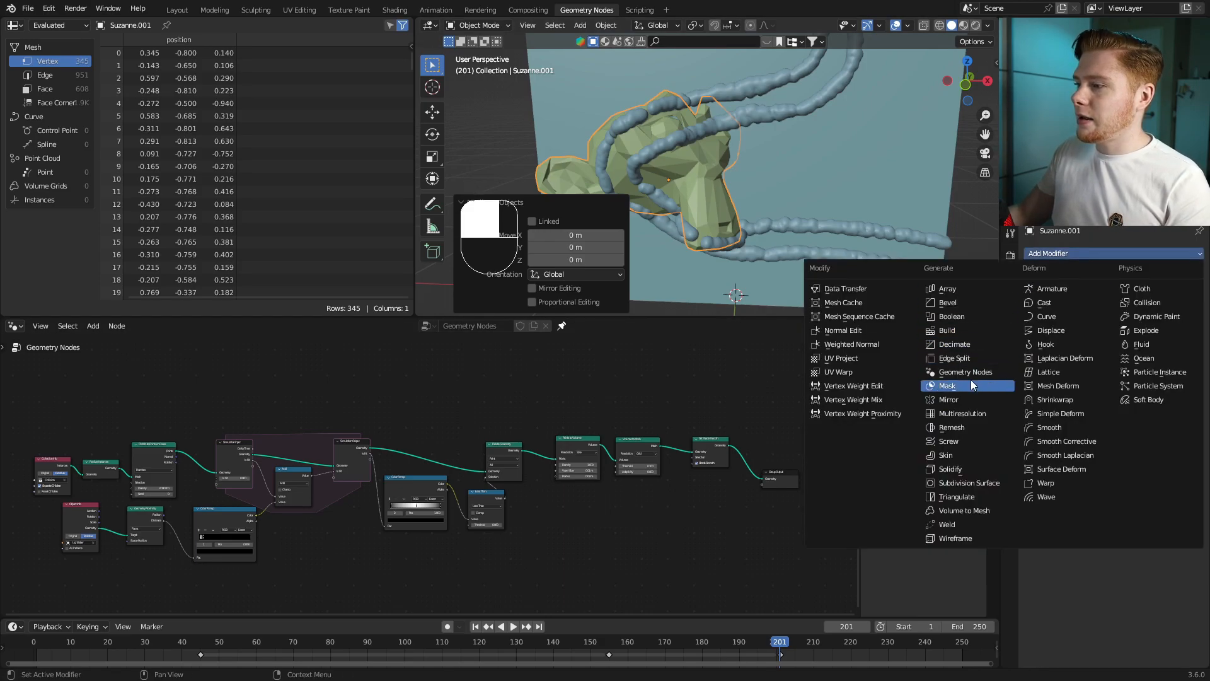
pyautogui.click(961, 427)
pyautogui.click(1143, 309)
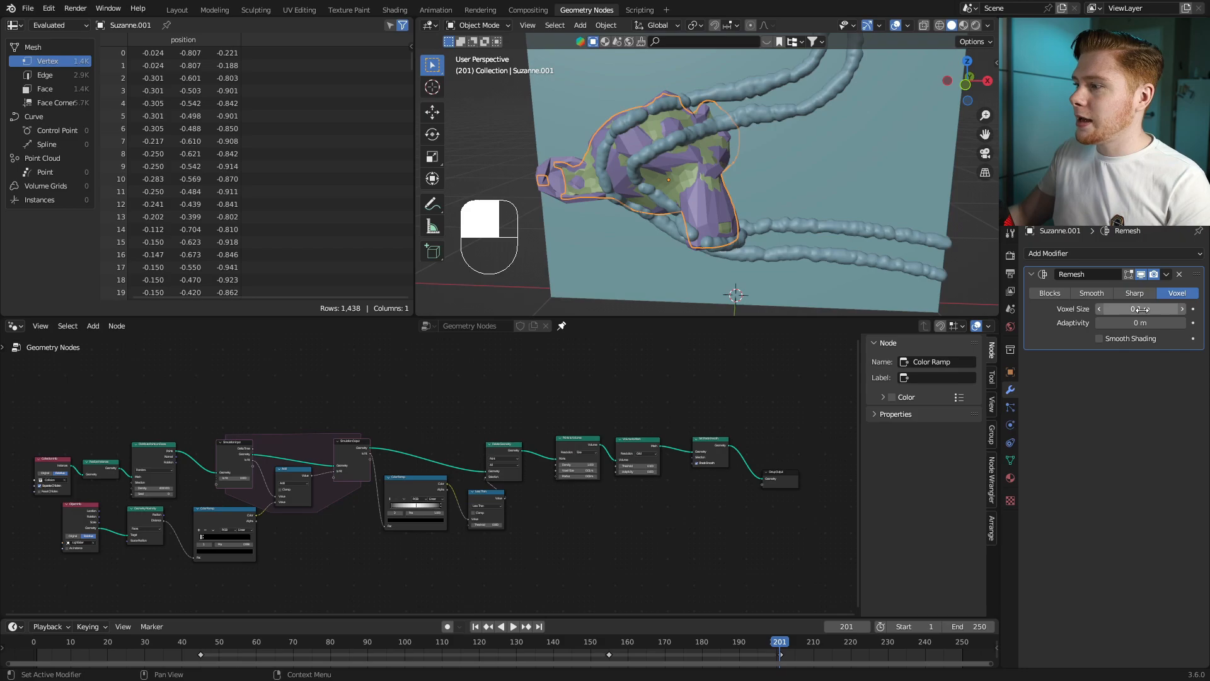
pyautogui.write('0.02')
pyautogui.press('Return')
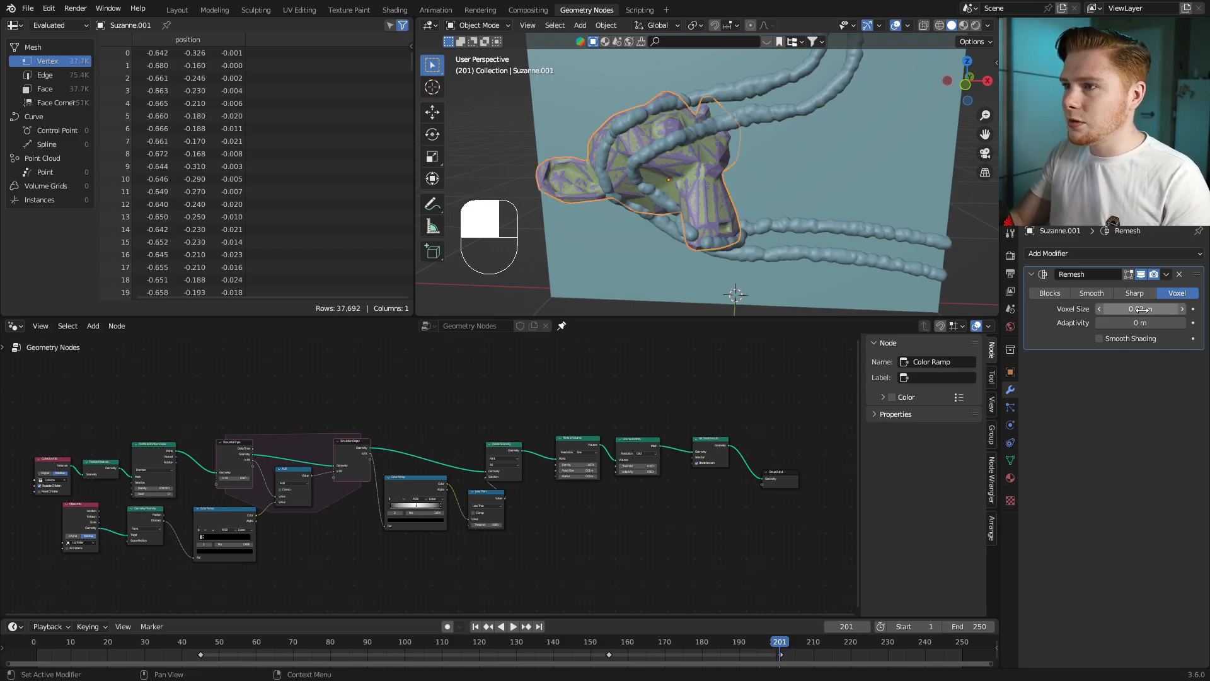
# Step: Move the original monkey head to the collection named Collection and hide the remeshed duplicate in the viewport
pyautogui.moveTo(854, 266); pyautogui.dragTo(754, 225, button='middle')
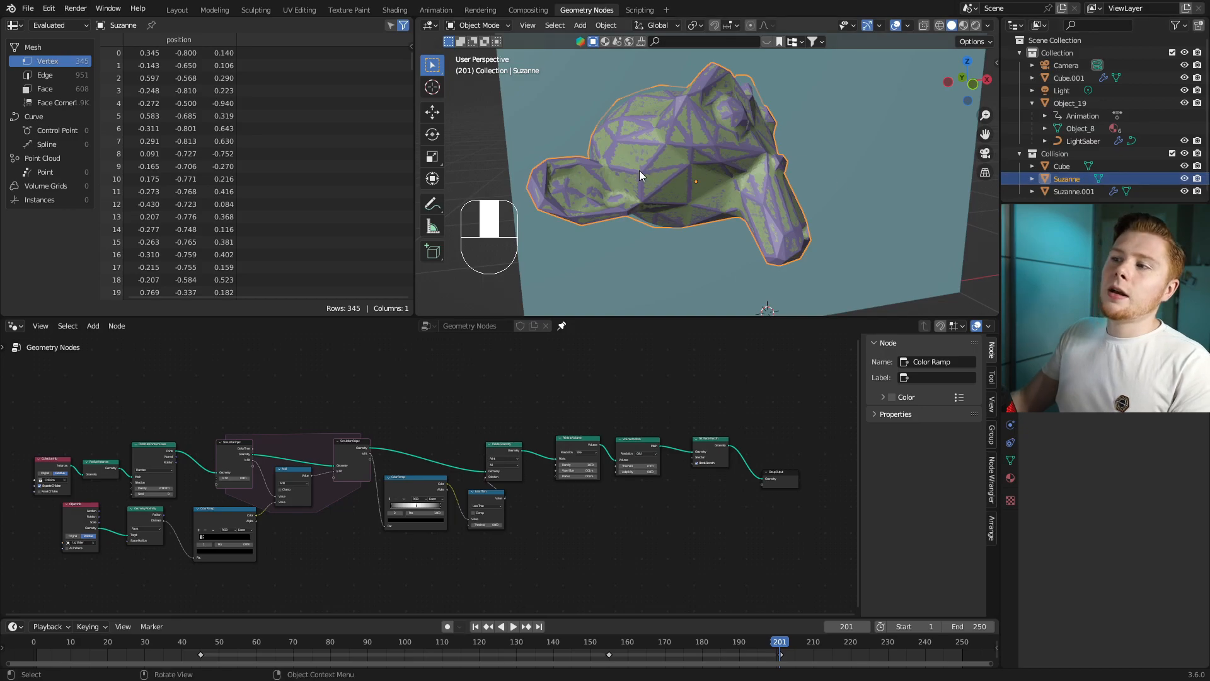
pyautogui.press('m')
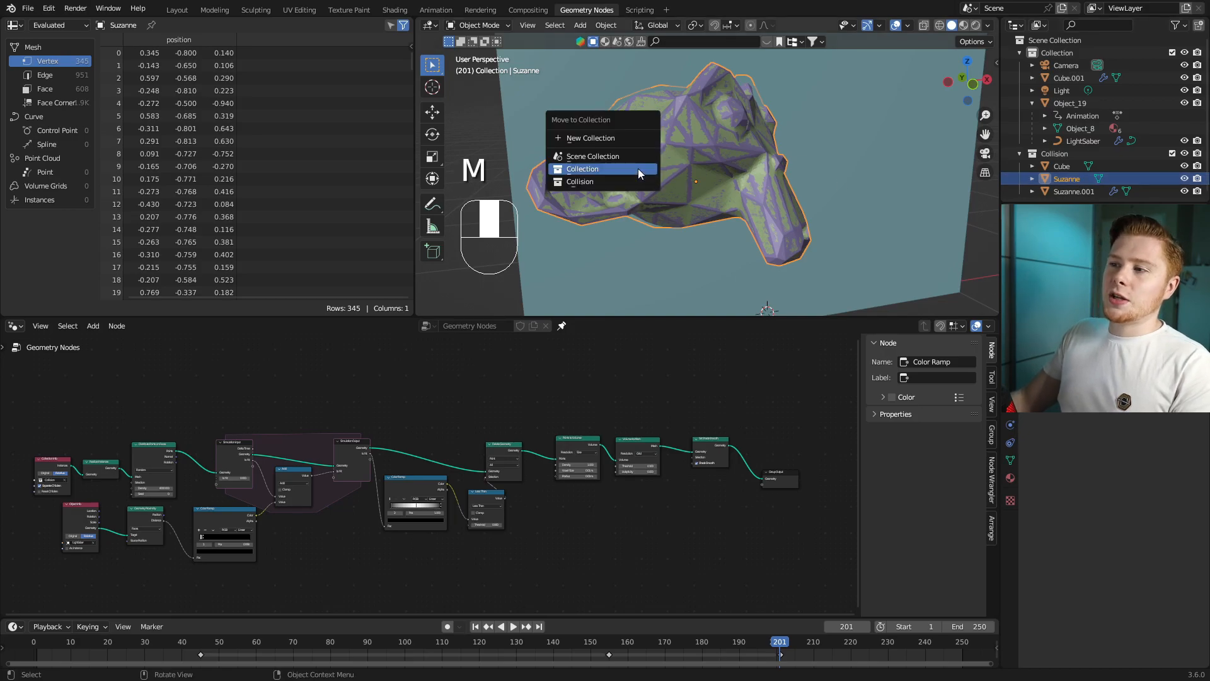
pyautogui.click(602, 167)
pyautogui.moveTo(733, 252); pyautogui.dragTo(788, 248, button='middle')
pyautogui.scroll(1, 788, 248)
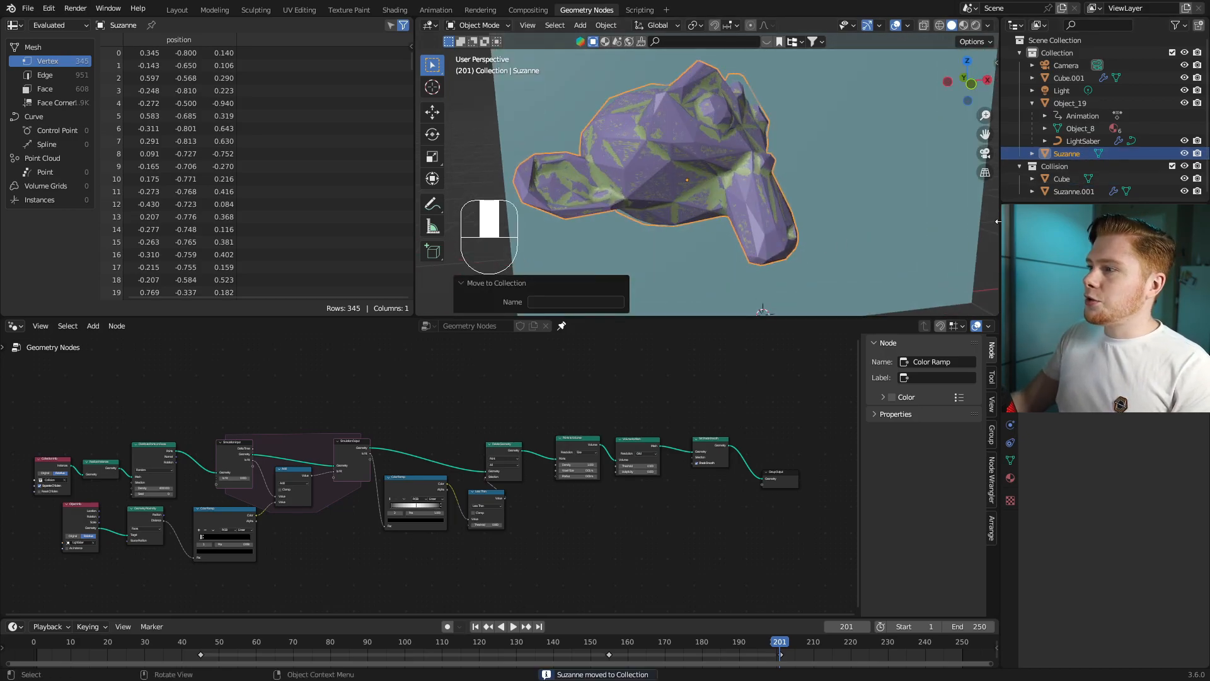
pyautogui.click(1184, 191)
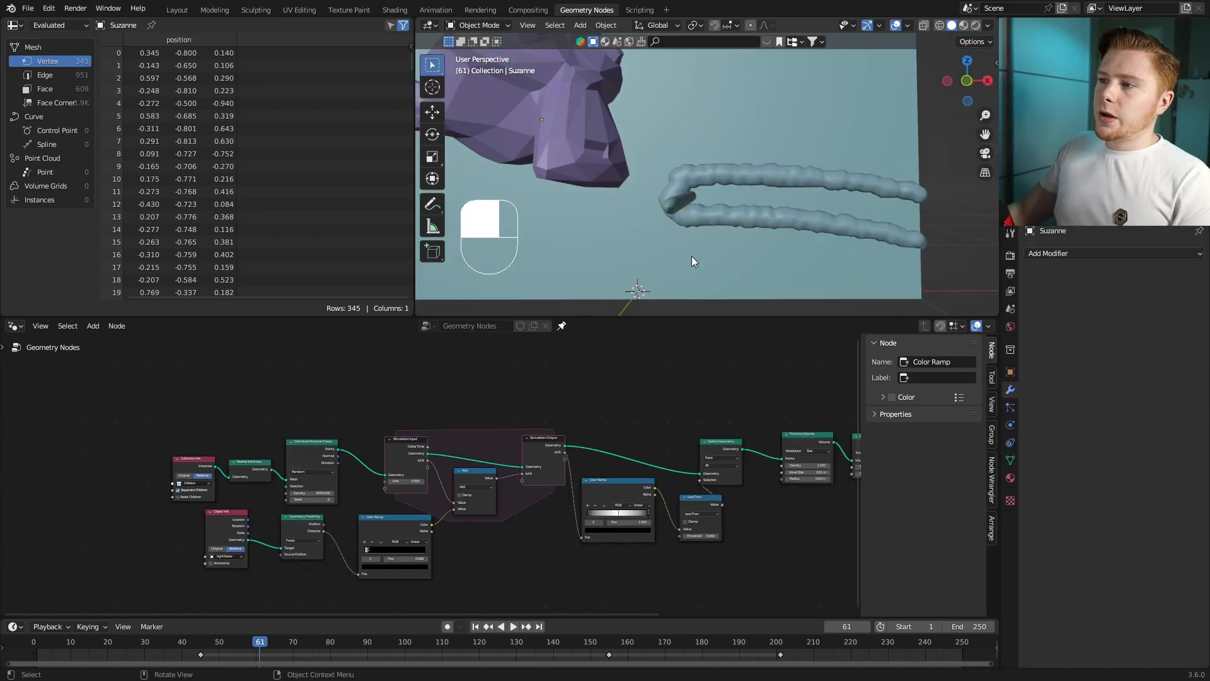
# Step: Connect the Realize Instances geometry to a new state socket on the Simulation Input node
pyautogui.scroll(4, 528, 494)
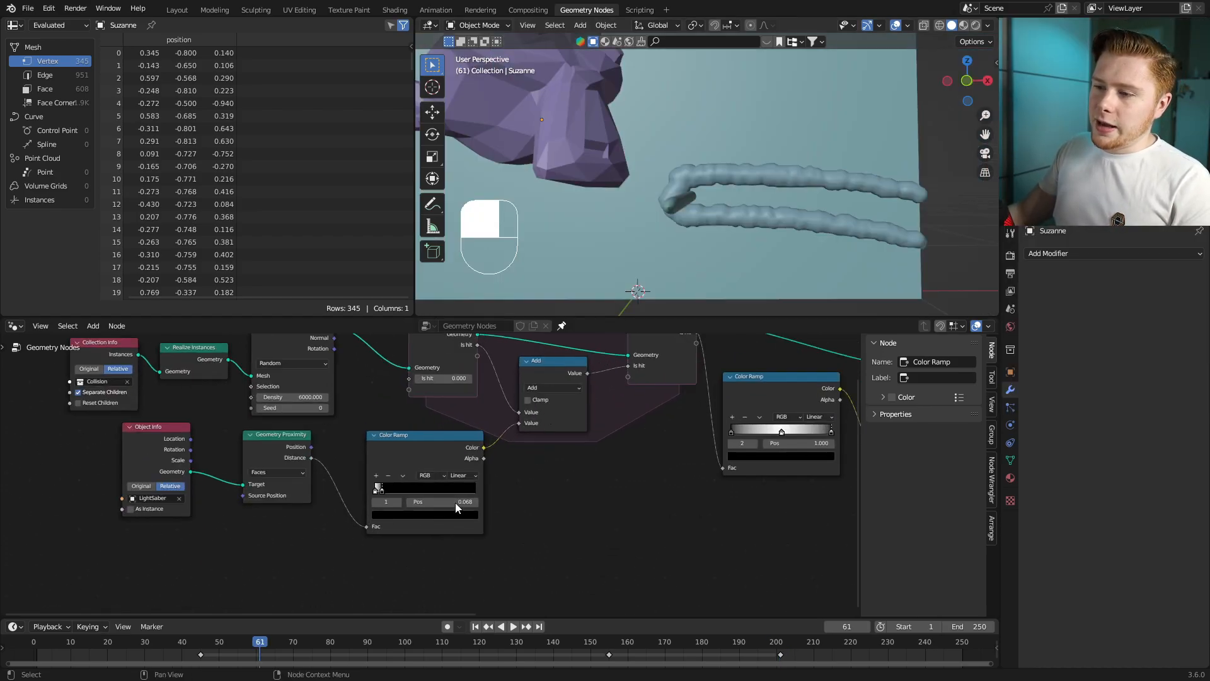
pyautogui.scroll(1, 455, 384)
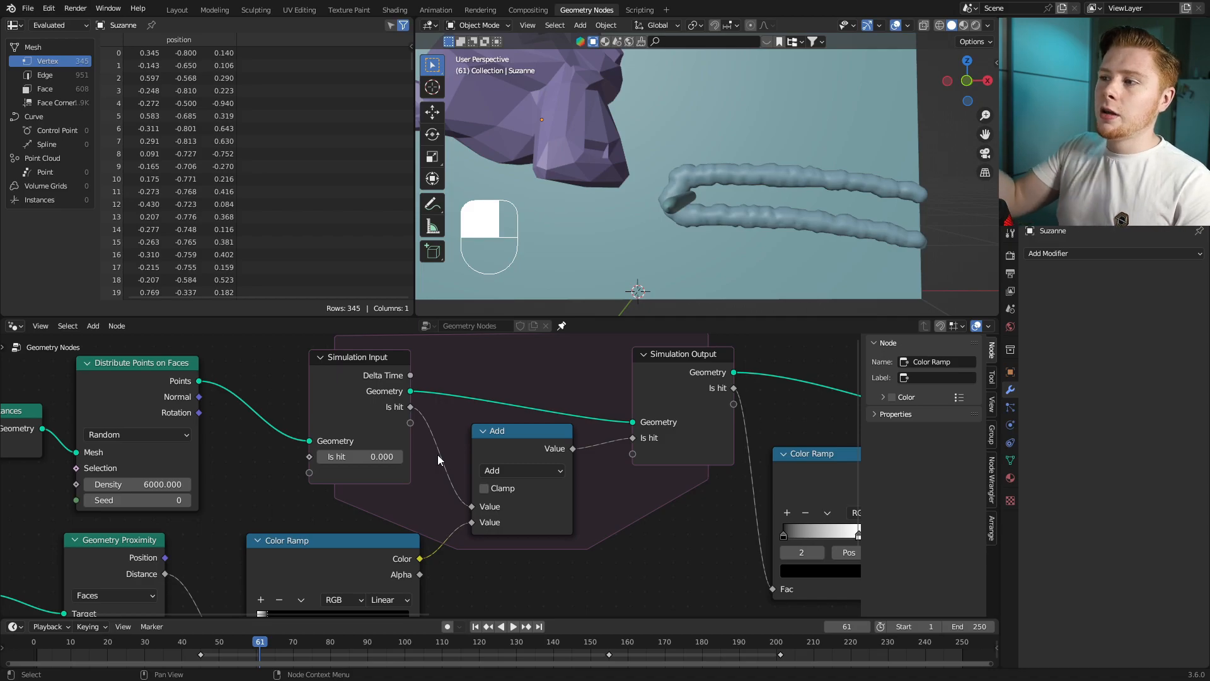
pyautogui.scroll(-5, 600, 220)
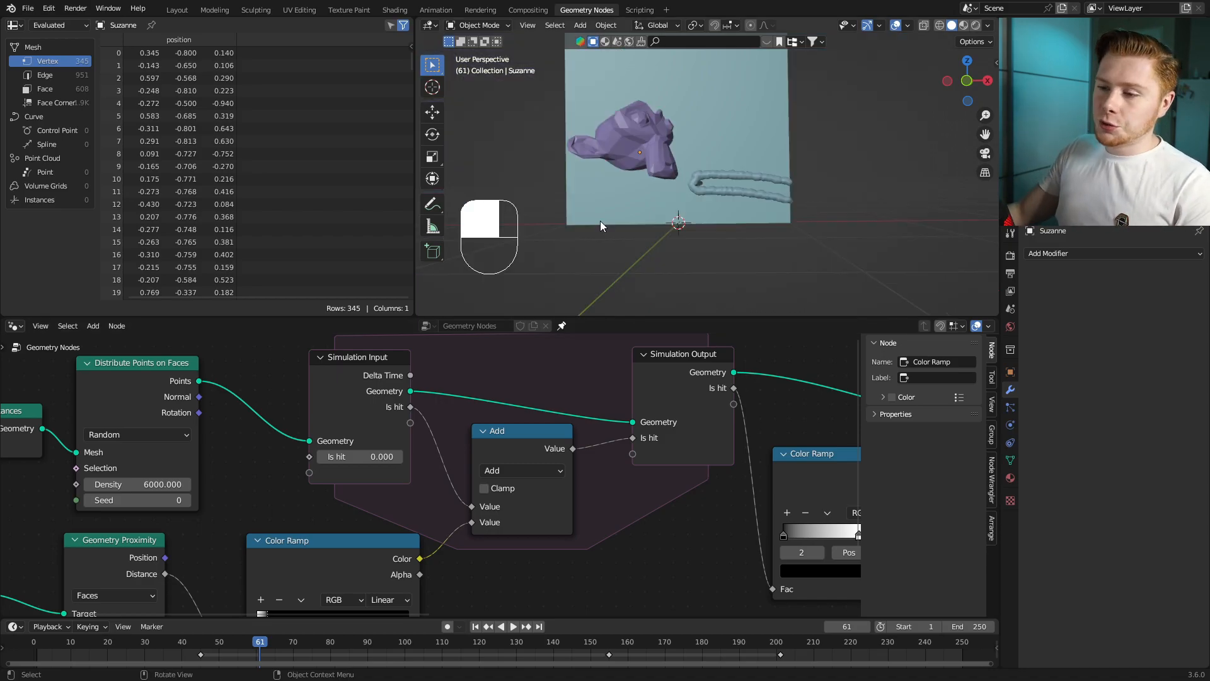
pyautogui.moveTo(294, 383); pyautogui.dragTo(651, 387, button='middle')
pyautogui.scroll(2, 432, 409)
pyautogui.moveTo(403, 421); pyautogui.dragTo(433, 386)
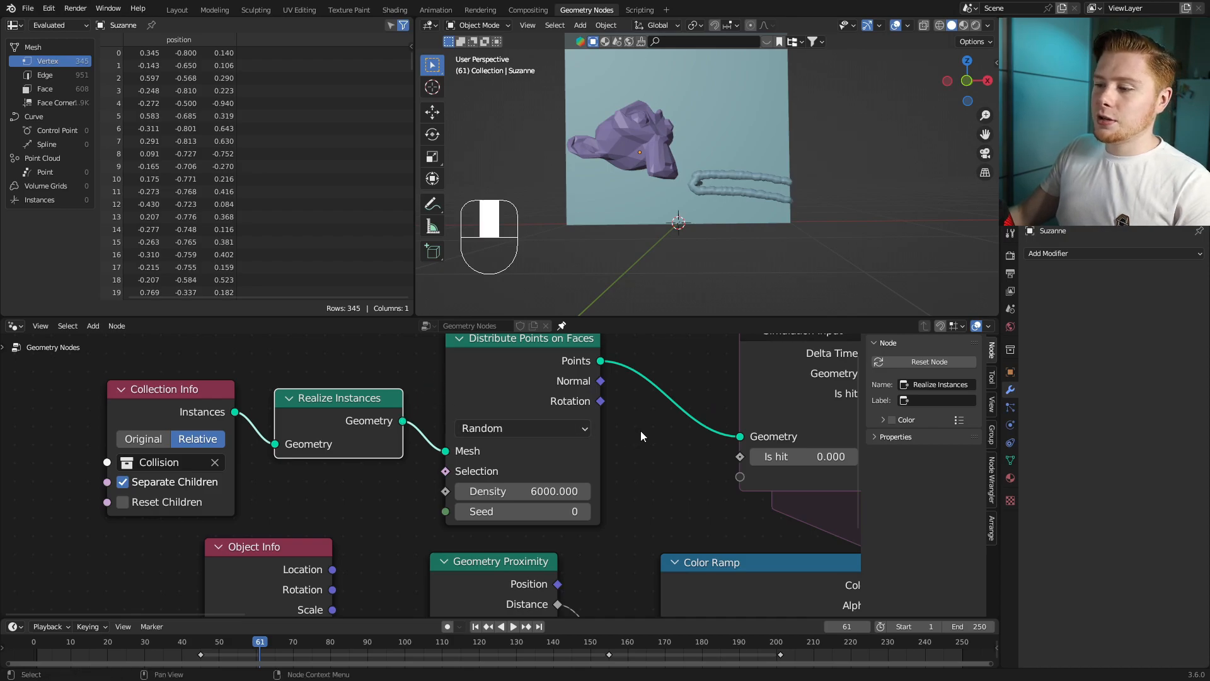
pyautogui.scroll(-2, 640, 429)
pyautogui.moveTo(594, 477); pyautogui.dragTo(555, 478, button='middle')
pyautogui.scroll(1, 542, 478)
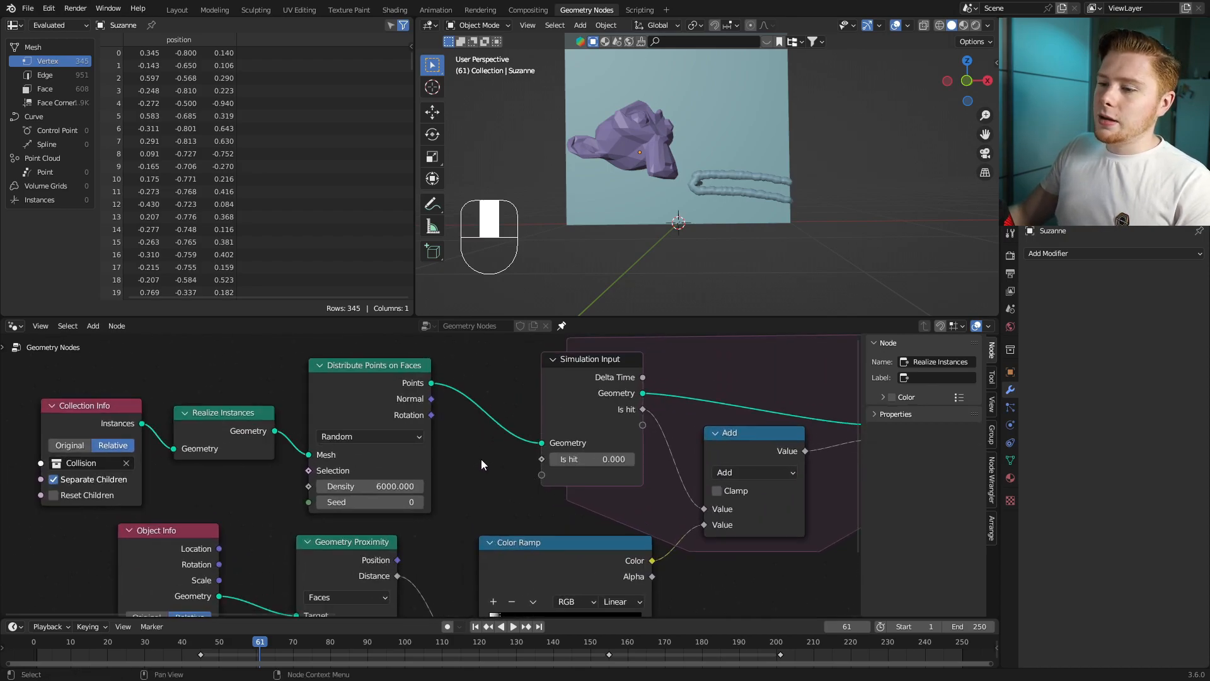
pyautogui.moveTo(481, 458); pyautogui.dragTo(451, 485, button='middle')
pyautogui.scroll(1, 451, 485)
pyautogui.moveTo(233, 457); pyautogui.dragTo(524, 507)
# Step: Rename the new geometry simulation state to "Real objects" and the original geometry state to "Points"
pyautogui.moveTo(610, 535); pyautogui.dragTo(435, 505, button='middle')
pyautogui.click(426, 404)
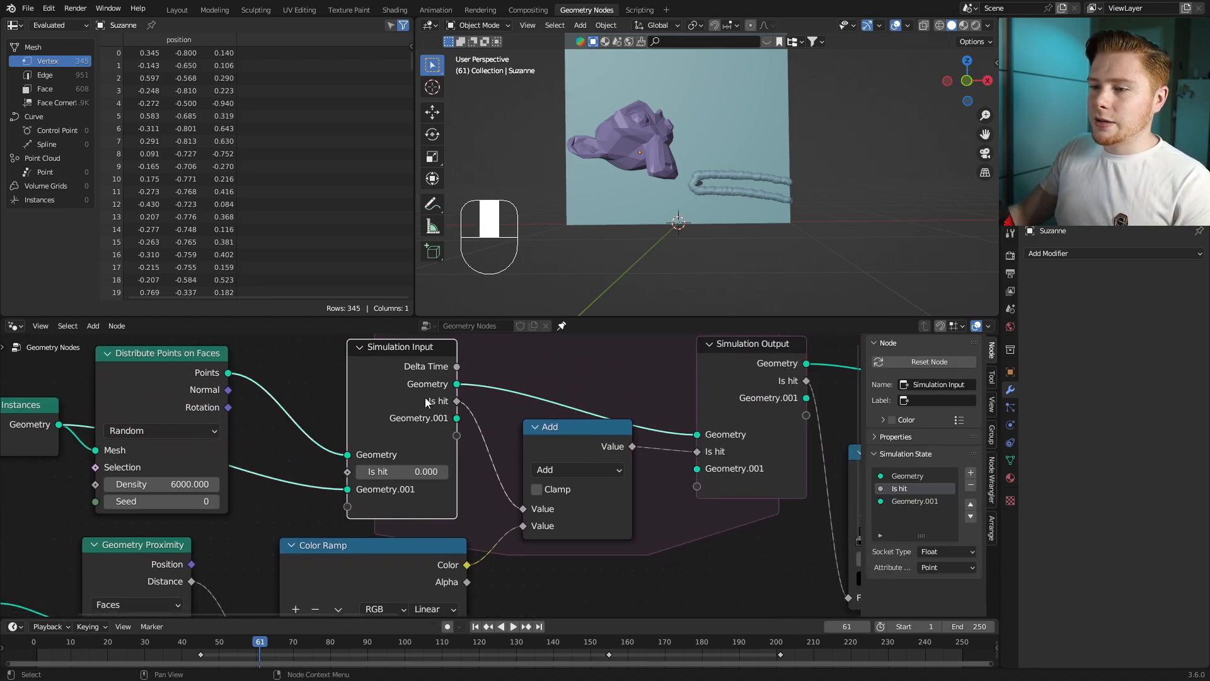
pyautogui.doubleClick(915, 501)
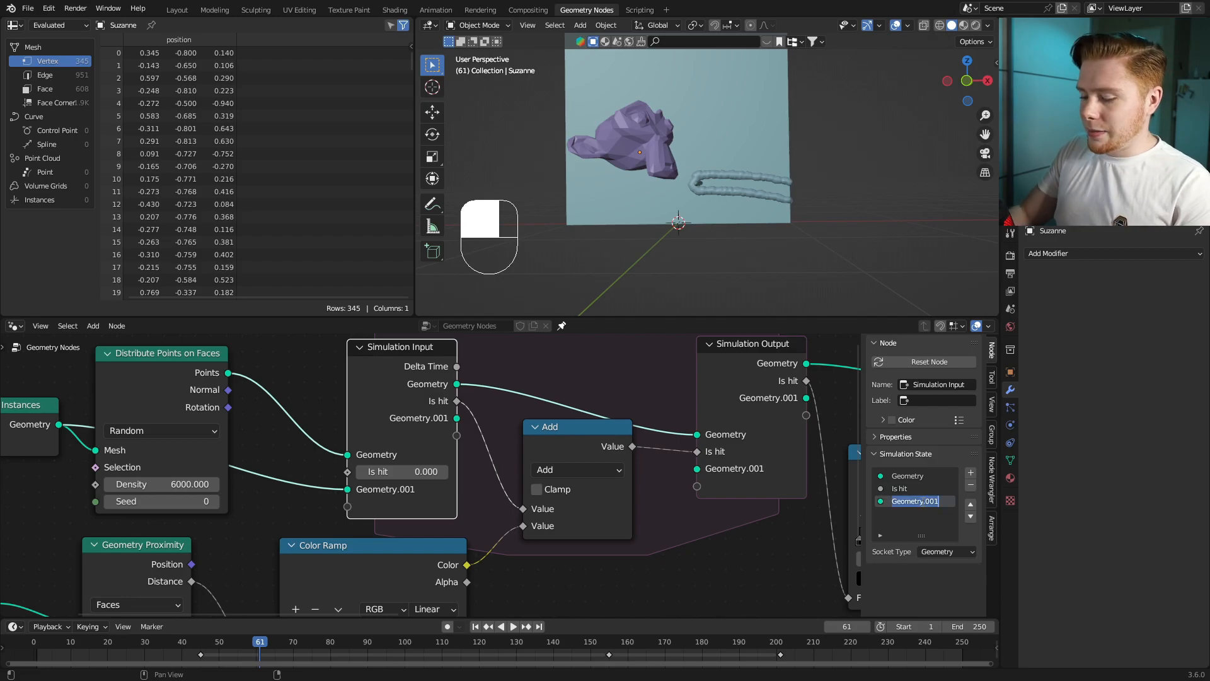
pyautogui.press('shift')
pyautogui.write('Real objects')
pyautogui.press('Return')
pyautogui.doubleClick(906, 477)
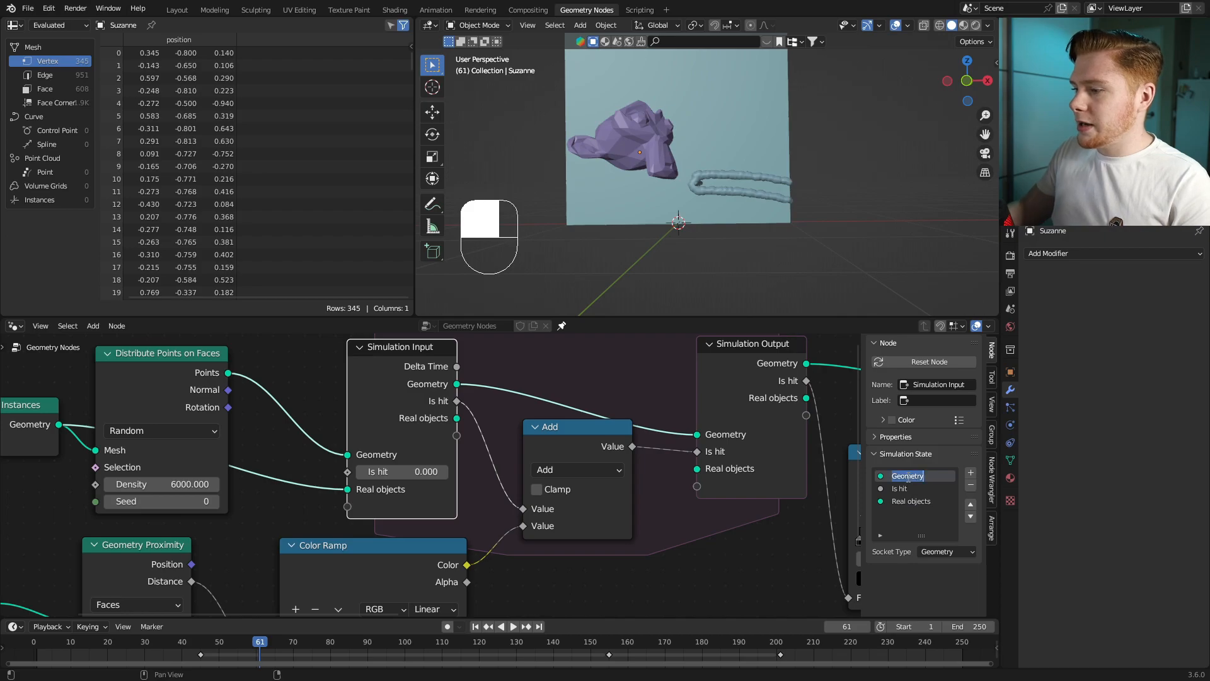
pyautogui.press('shift')
pyautogui.write('Points')
pyautogui.press('Return')
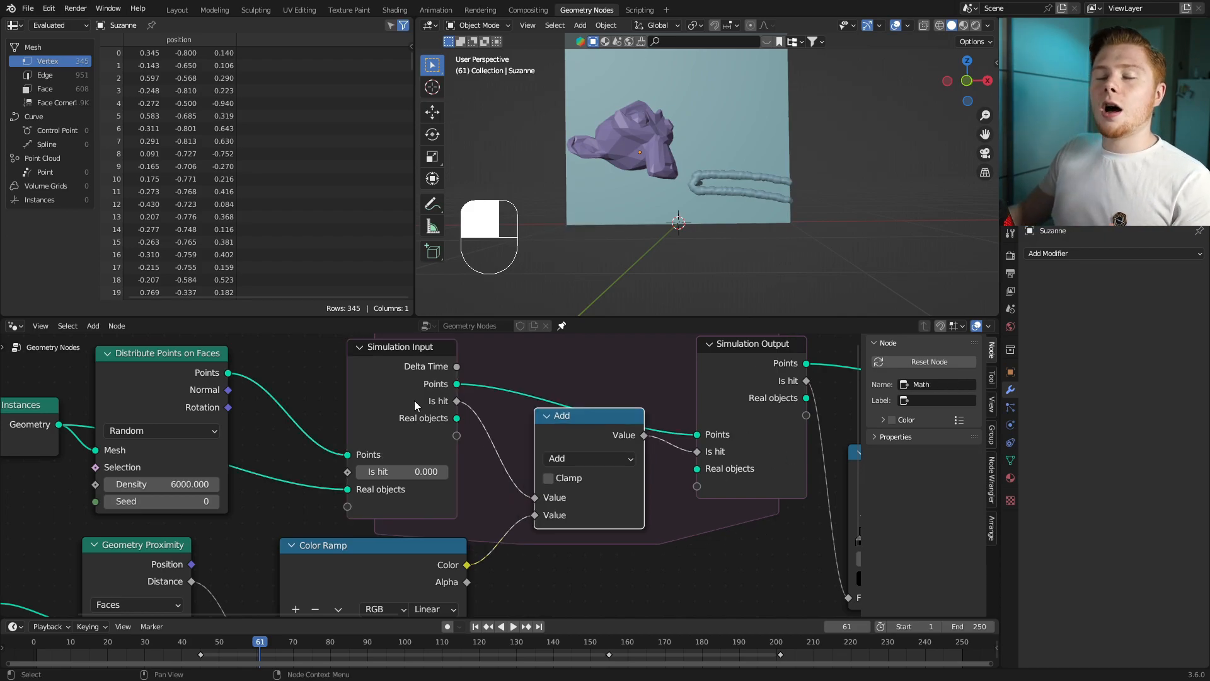
# Step: Add a Float simulation state named "Is hit object"
pyautogui.click(414, 400)
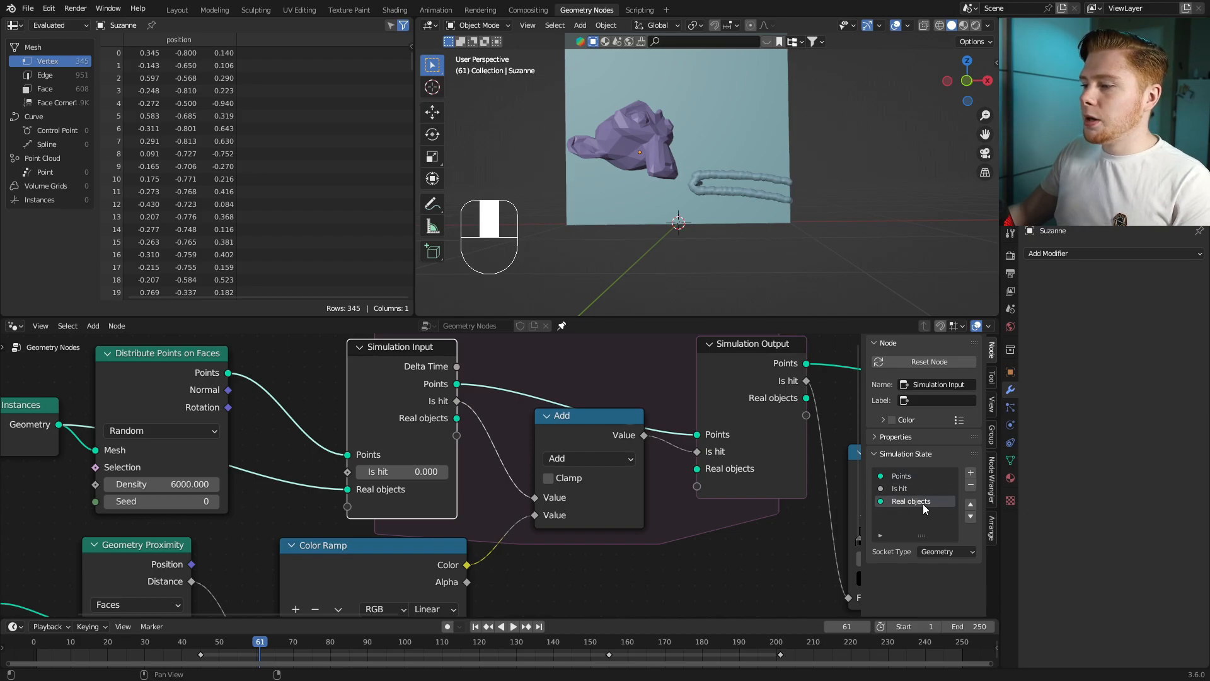
pyautogui.click(972, 474)
pyautogui.click(940, 552)
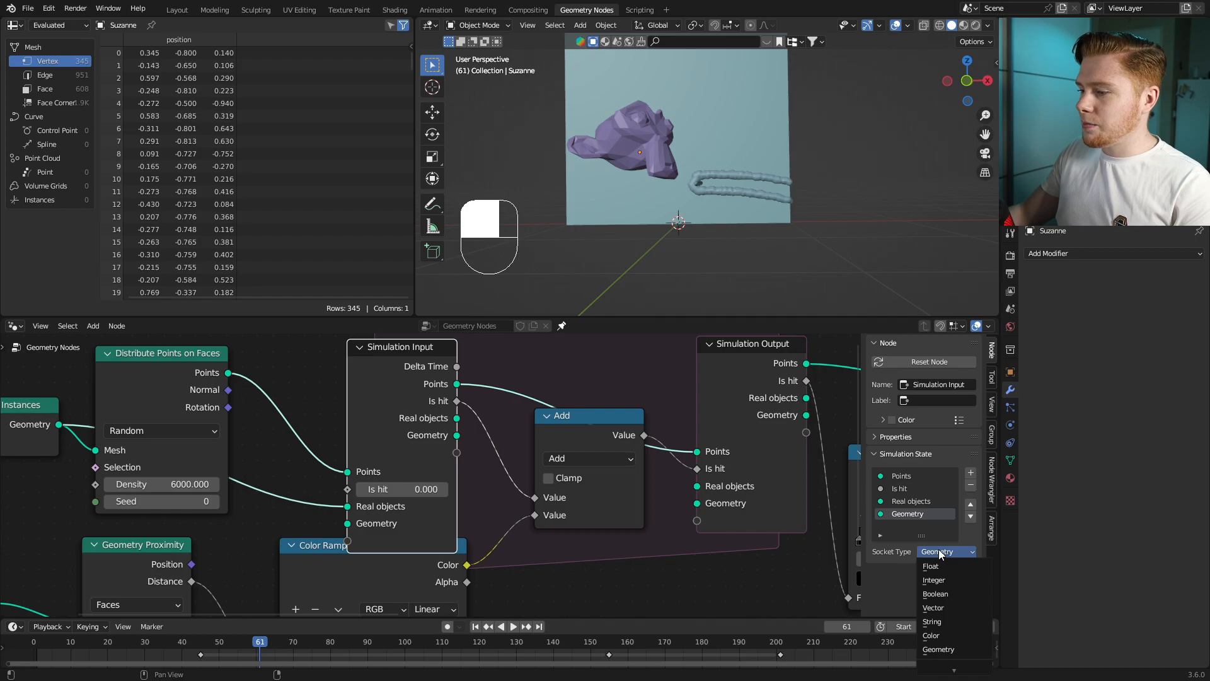
pyautogui.click(932, 566)
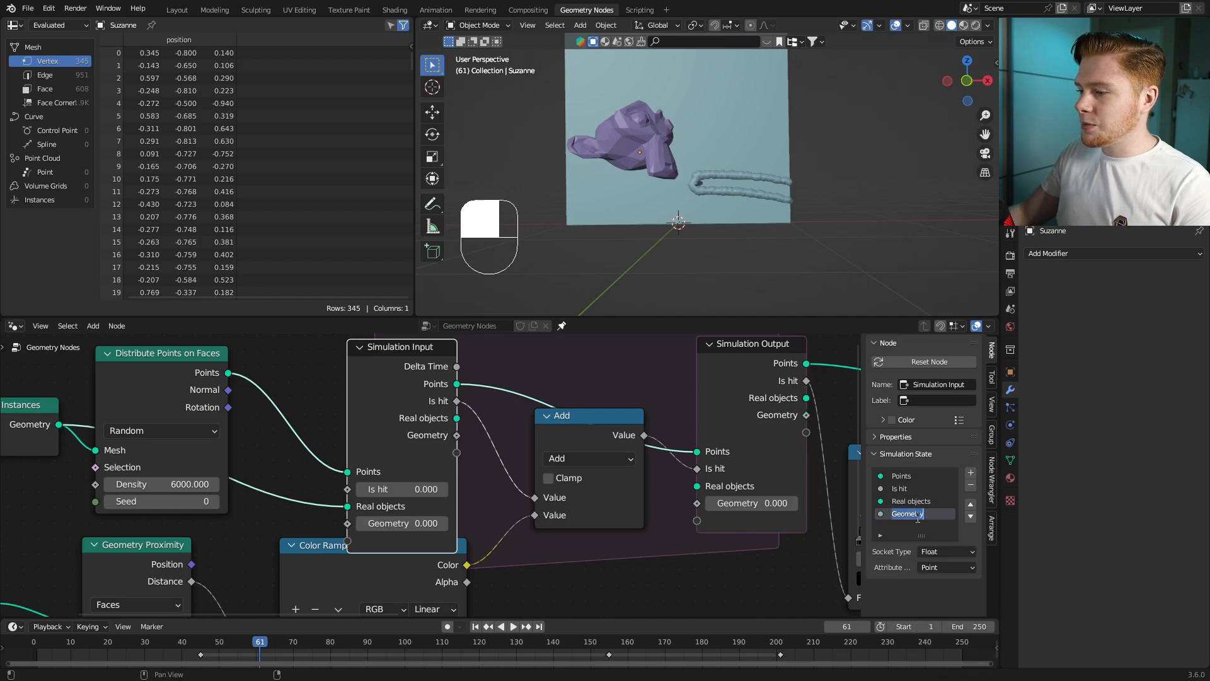
pyautogui.write('Is hit ob')
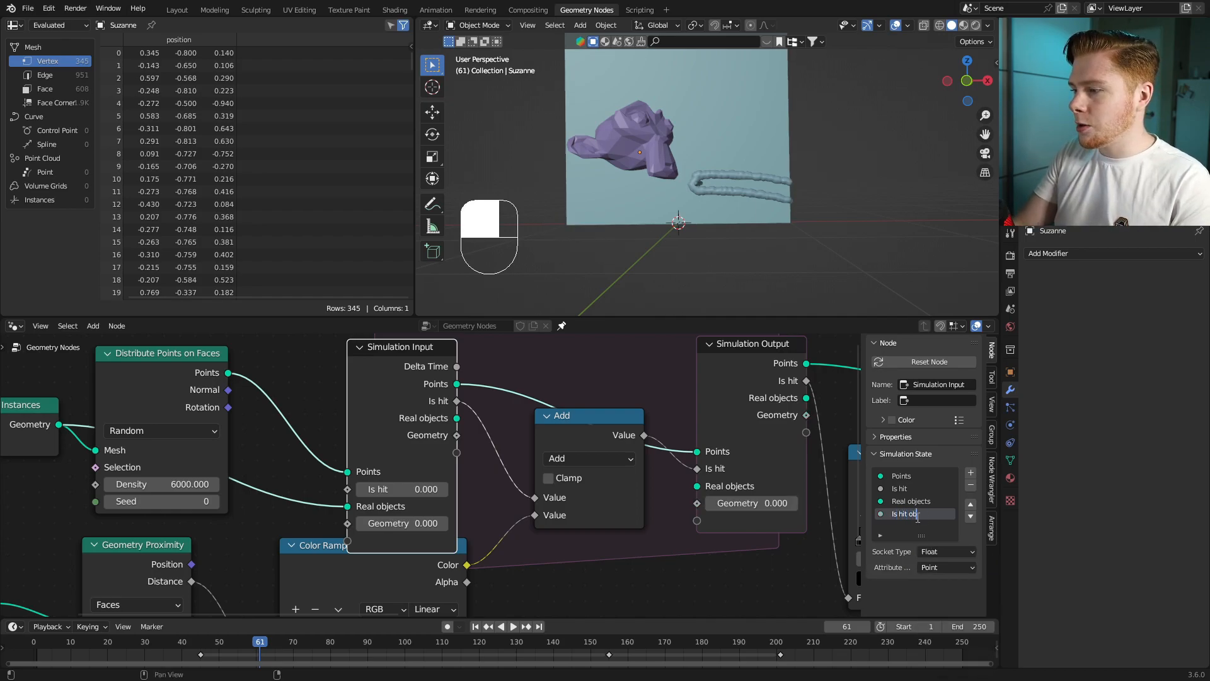
pyautogui.press('Return')
# Step: Move the Object Info, Geometry Proximity and Color Ramp nodes below the simulation zone and shift the Add node upward
pyautogui.scroll(-5, 633, 484)
pyautogui.moveTo(630, 489); pyautogui.dragTo(621, 410, button='middle')
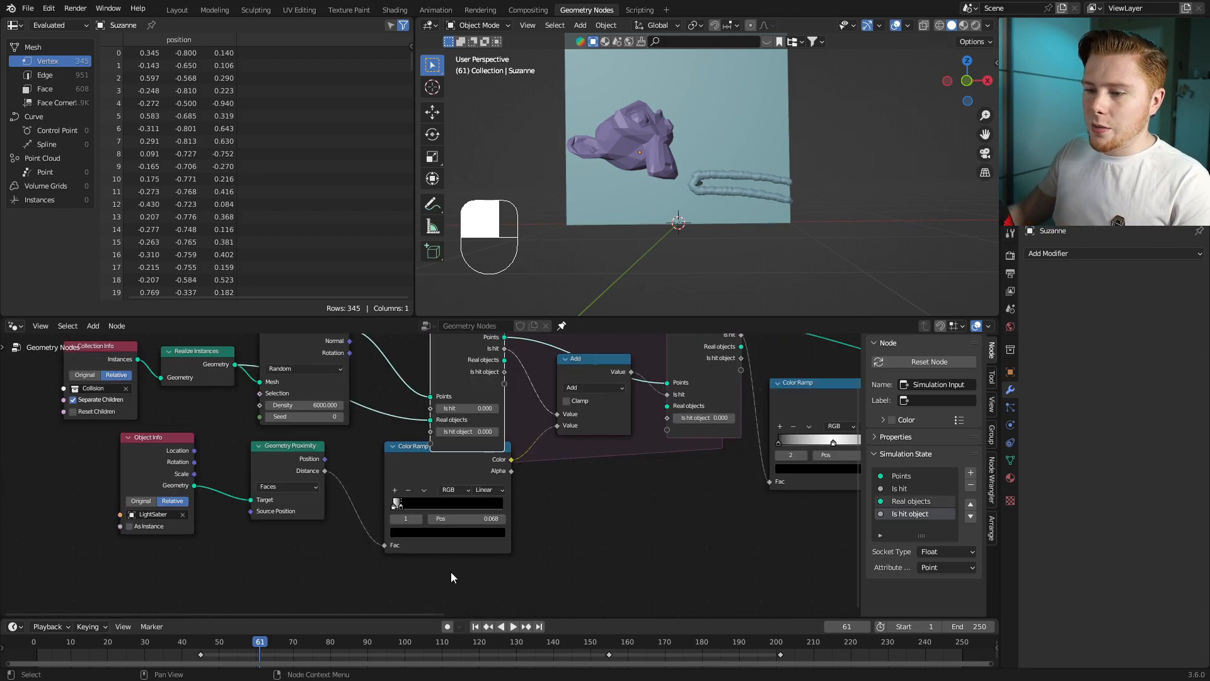
pyautogui.moveTo(452, 571); pyautogui.dragTo(190, 497)
pyautogui.press('g')
pyautogui.scroll(2, 543, 522)
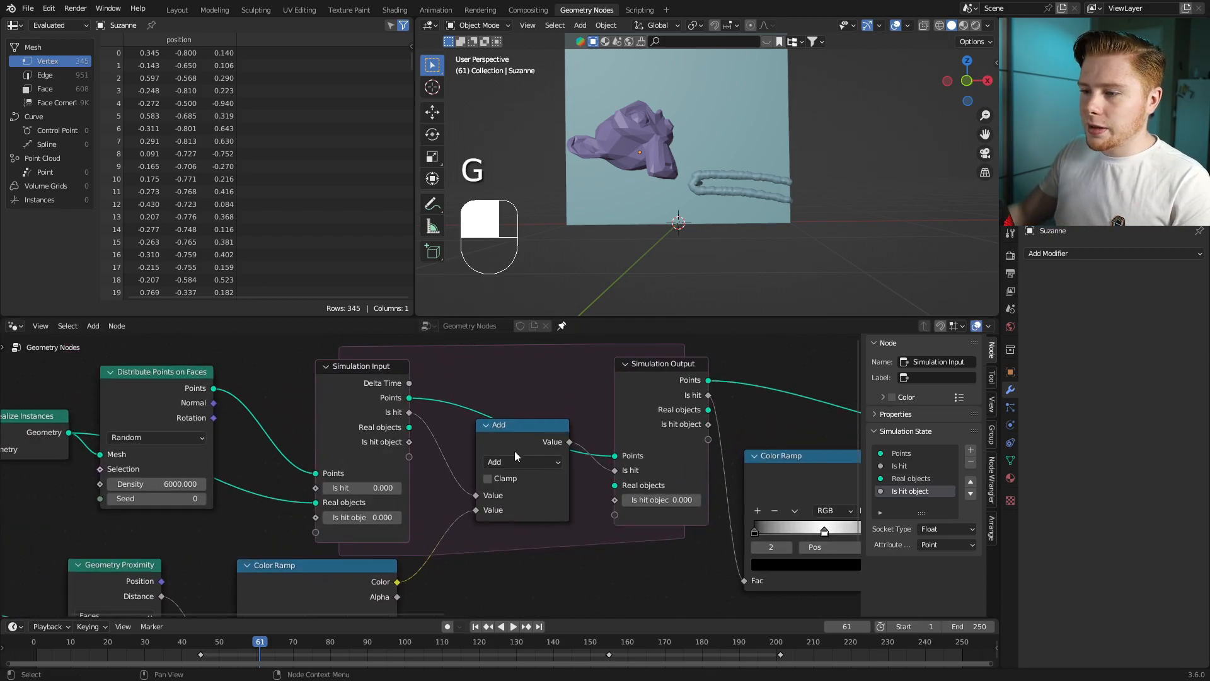
pyautogui.click(509, 392)
# Step: Link Is hit object from Simulation Input to Simulation Output and insert a duplicate of the Add node on that link
pyautogui.moveTo(409, 442); pyautogui.dragTo(433, 435)
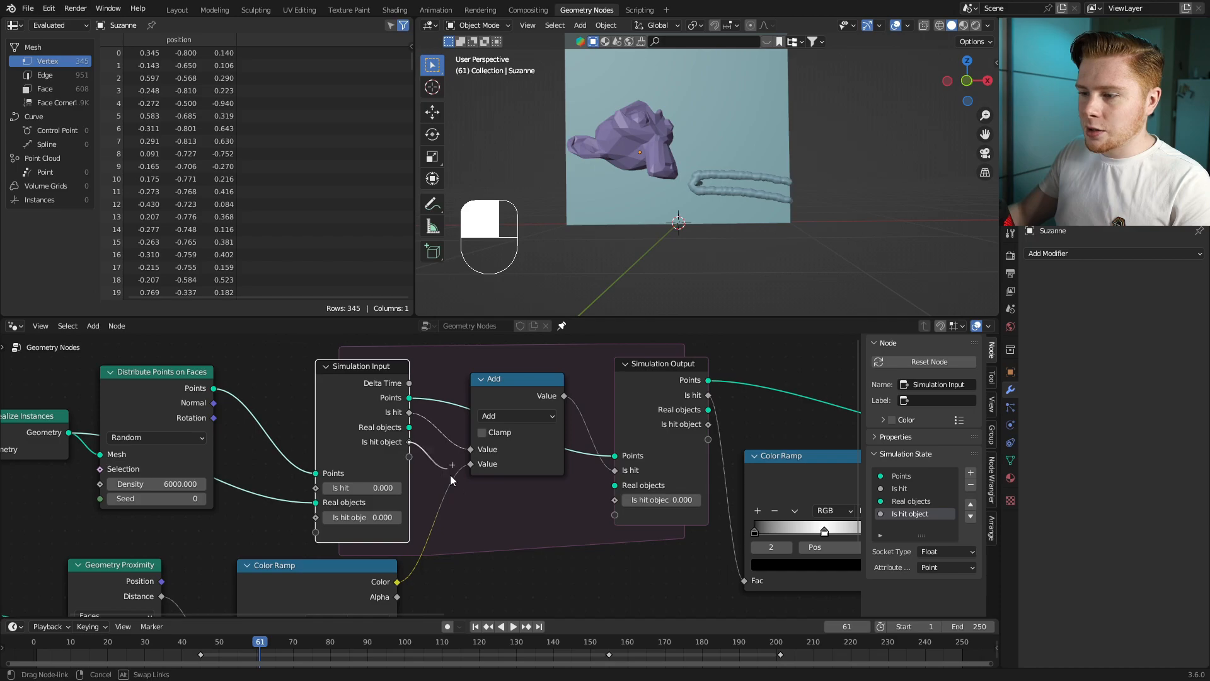
pyautogui.moveTo(574, 513); pyautogui.dragTo(615, 501)
pyautogui.moveTo(515, 381); pyautogui.dragTo(520, 362)
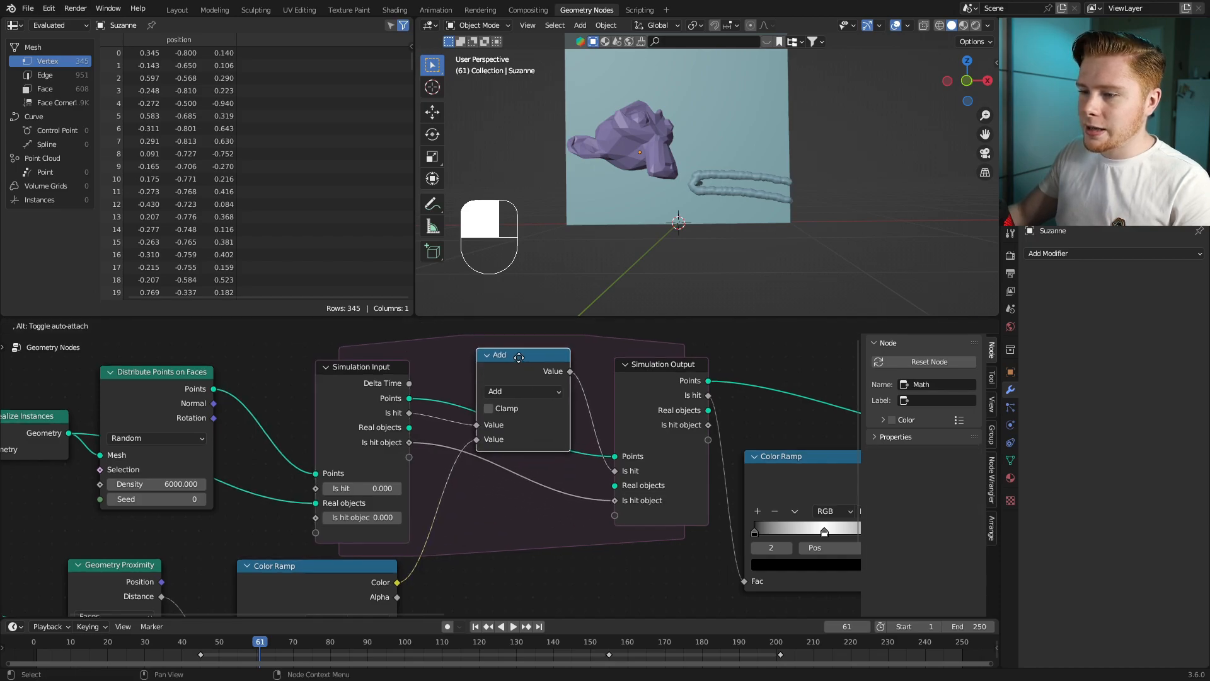
pyautogui.hotkey('shift', 'd')
pyautogui.click(522, 473)
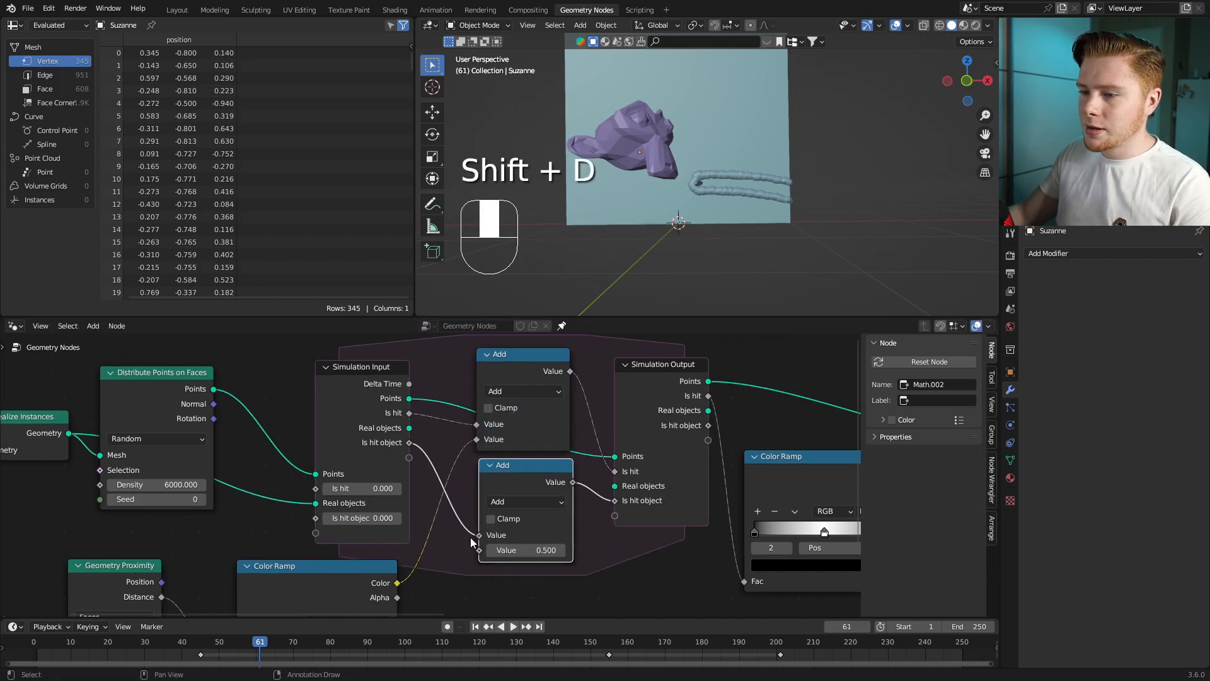
# Step: Feed the Color Ramp's color into the duplicated Add node and link Real objects through to the Simulation Output
pyautogui.moveTo(507, 550); pyautogui.dragTo(493, 464, button='middle')
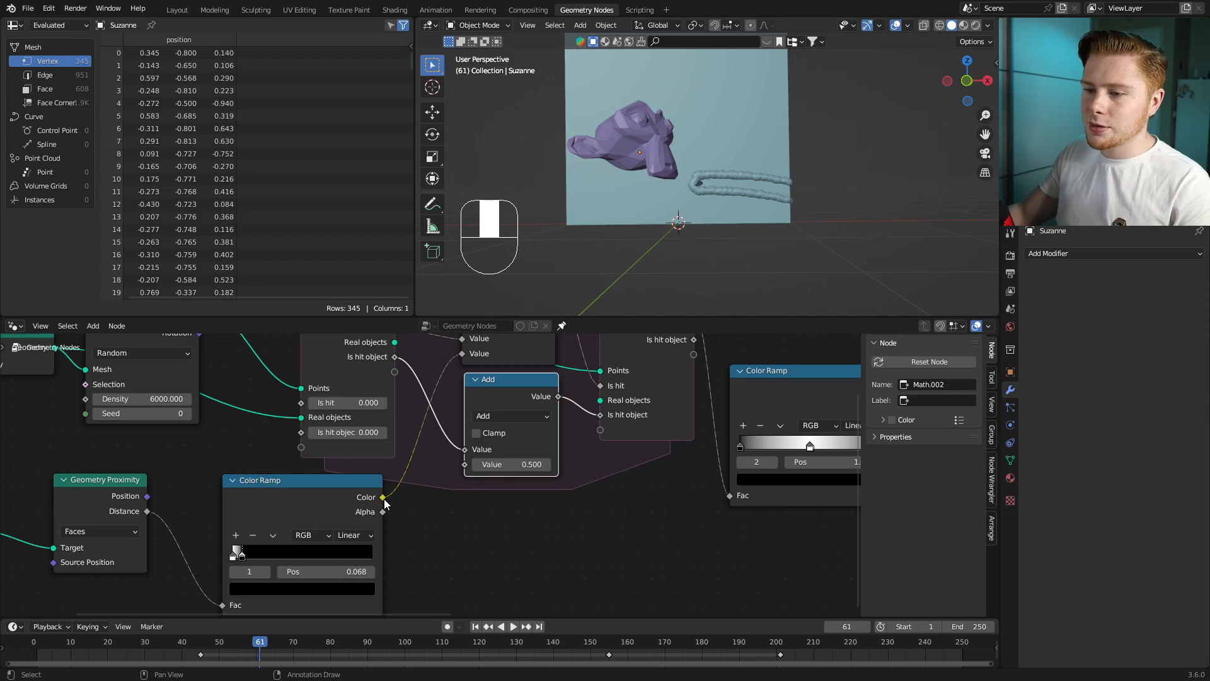
pyautogui.click(444, 489)
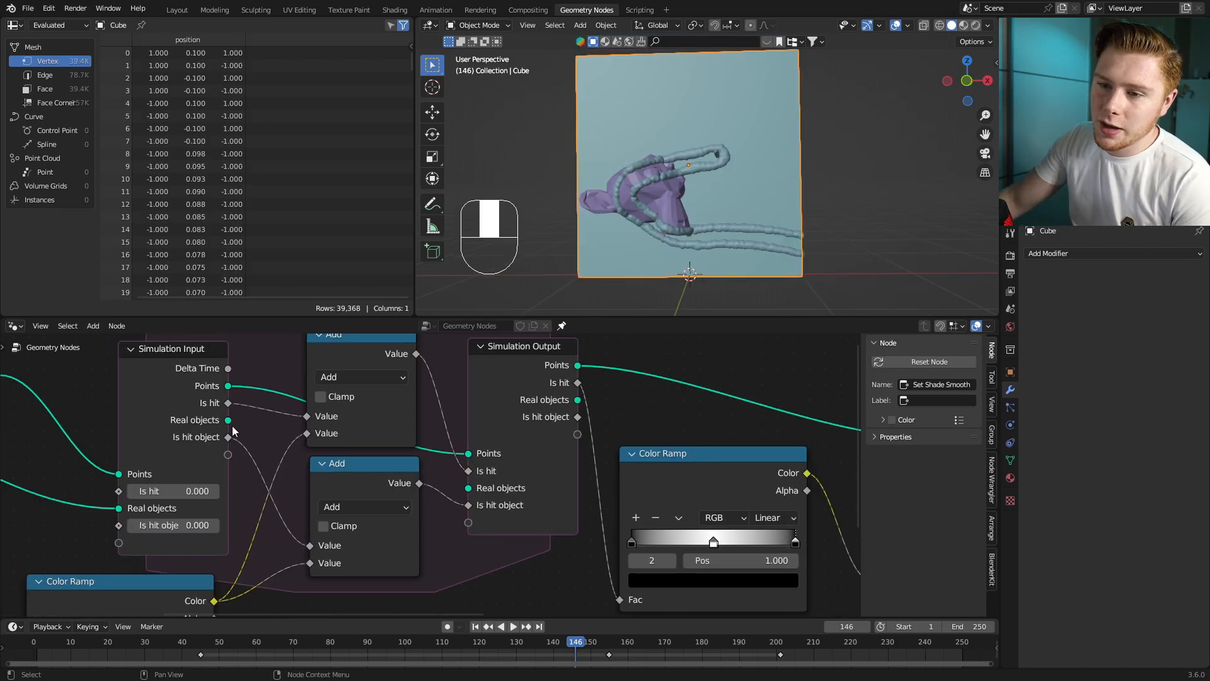
pyautogui.moveTo(228, 420); pyautogui.dragTo(472, 490)
# Step: Add a second Delete Geometry node above the existing one, after the Simulation Output
pyautogui.scroll(-7, 561, 485)
pyautogui.moveTo(691, 420); pyautogui.dragTo(415, 389, button='middle')
pyautogui.scroll(3, 403, 422)
pyautogui.hotkey('shift', 'a')
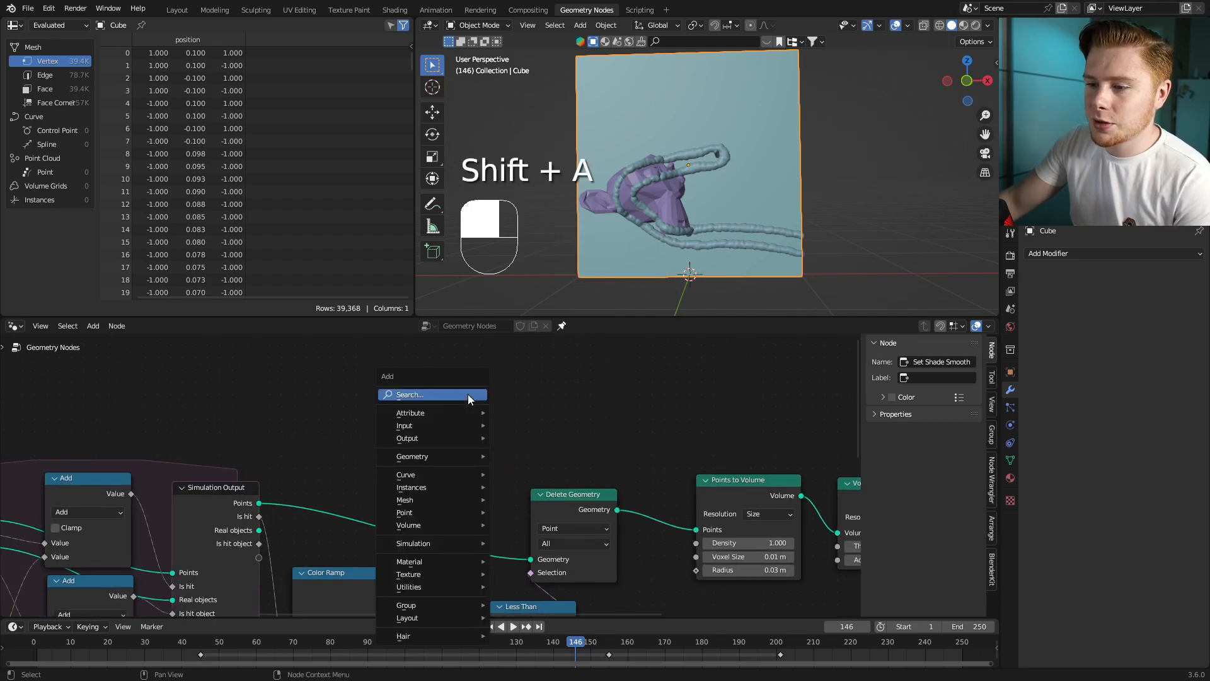
pyautogui.click(468, 399)
pyautogui.write('del')
pyautogui.press('Return')
pyautogui.click(501, 374)
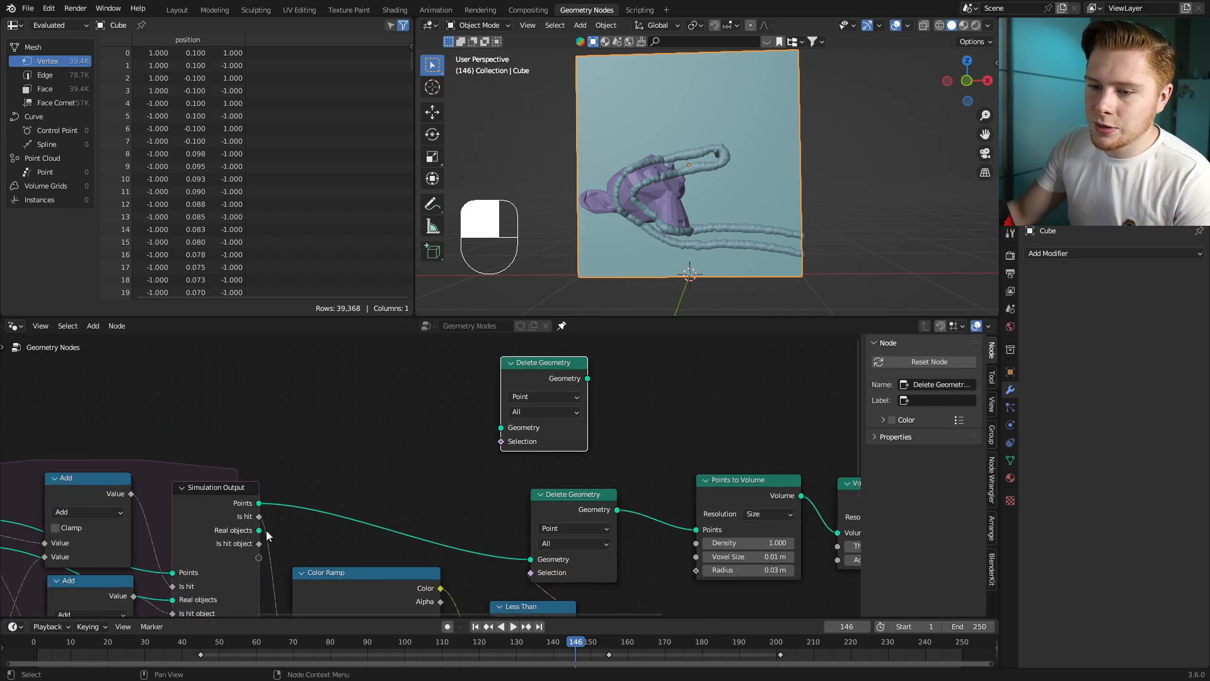
# Step: Connect Real objects to the new Delete Geometry node's Geometry input and Is hit object to its Selection
pyautogui.moveTo(260, 530); pyautogui.dragTo(322, 524)
pyautogui.moveTo(406, 467); pyautogui.dragTo(501, 428)
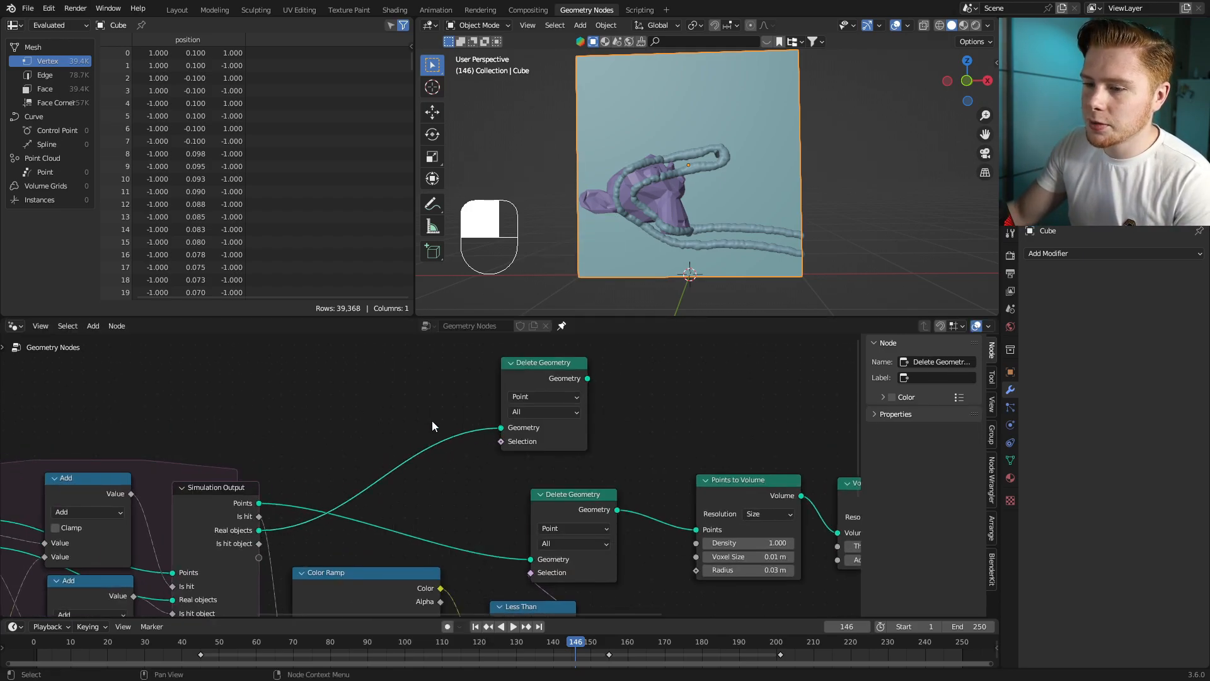
pyautogui.moveTo(259, 544); pyautogui.dragTo(394, 494)
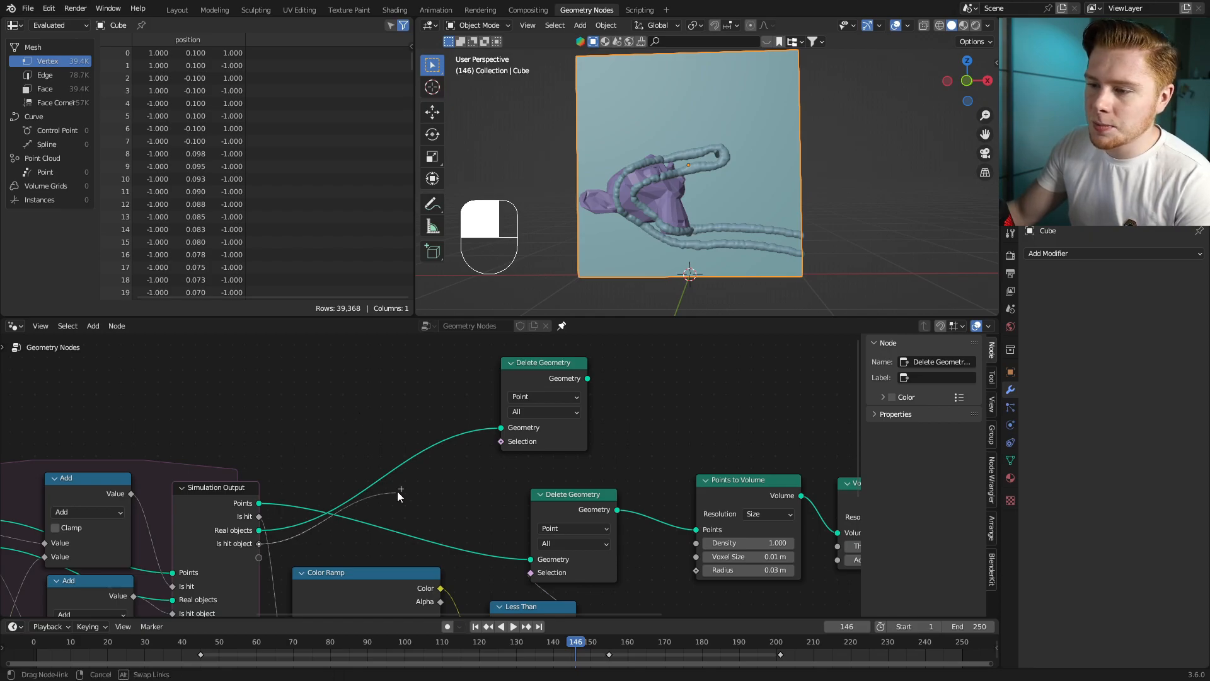
pyautogui.moveTo(501, 443); pyautogui.dragTo(501, 440)
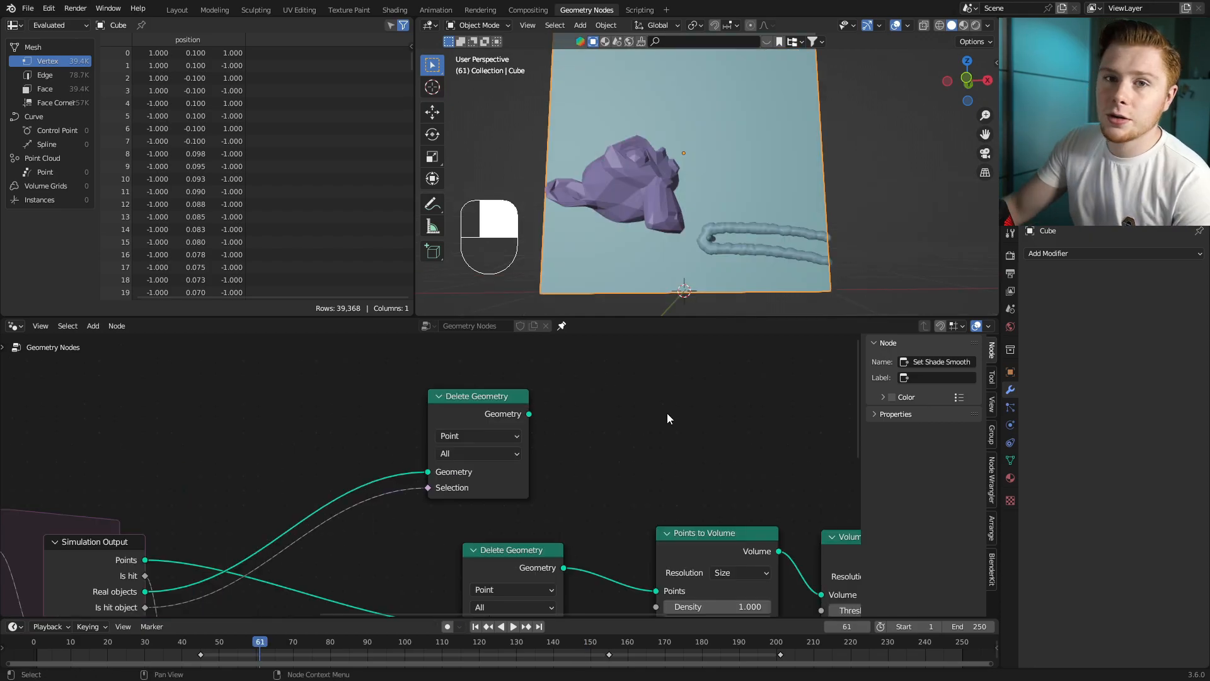
# Step: Send the new Delete Geometry node's result to the Group Output and hide the wall object in the viewport
pyautogui.keyDown('alt'); pyautogui.keyDown('shift'); pyautogui.click(502, 411); pyautogui.keyUp('shift'); pyautogui.keyUp('alt')
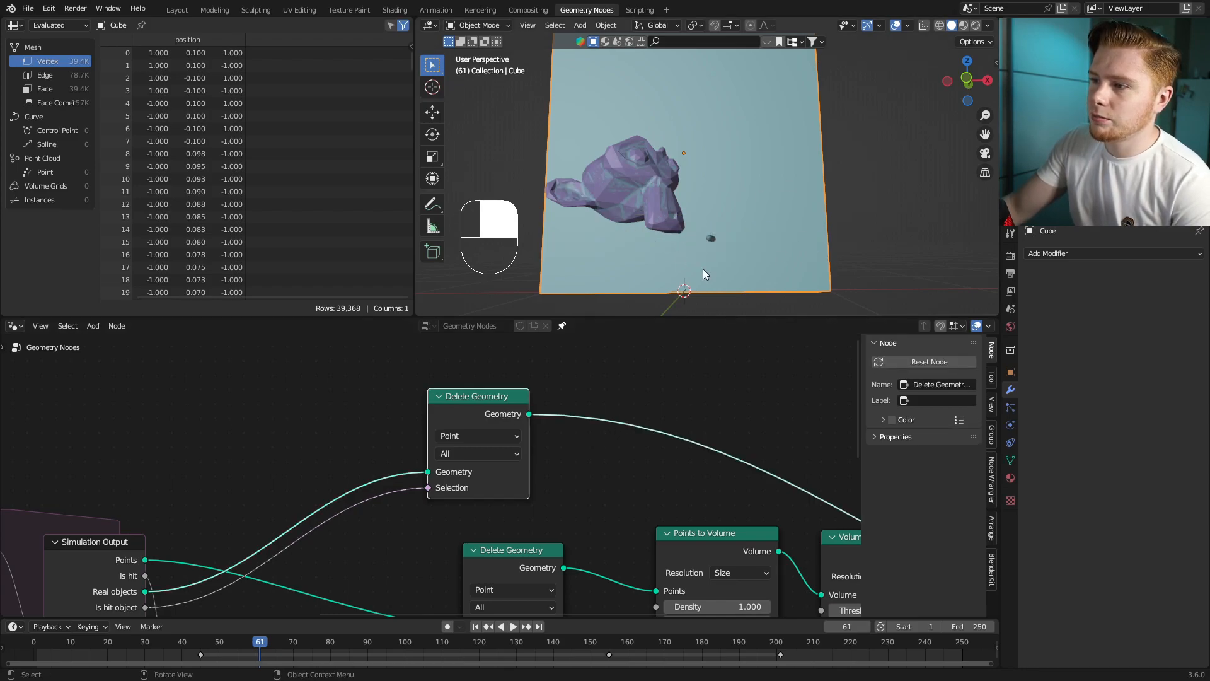
pyautogui.moveTo(770, 240); pyautogui.dragTo(745, 199, button='middle')
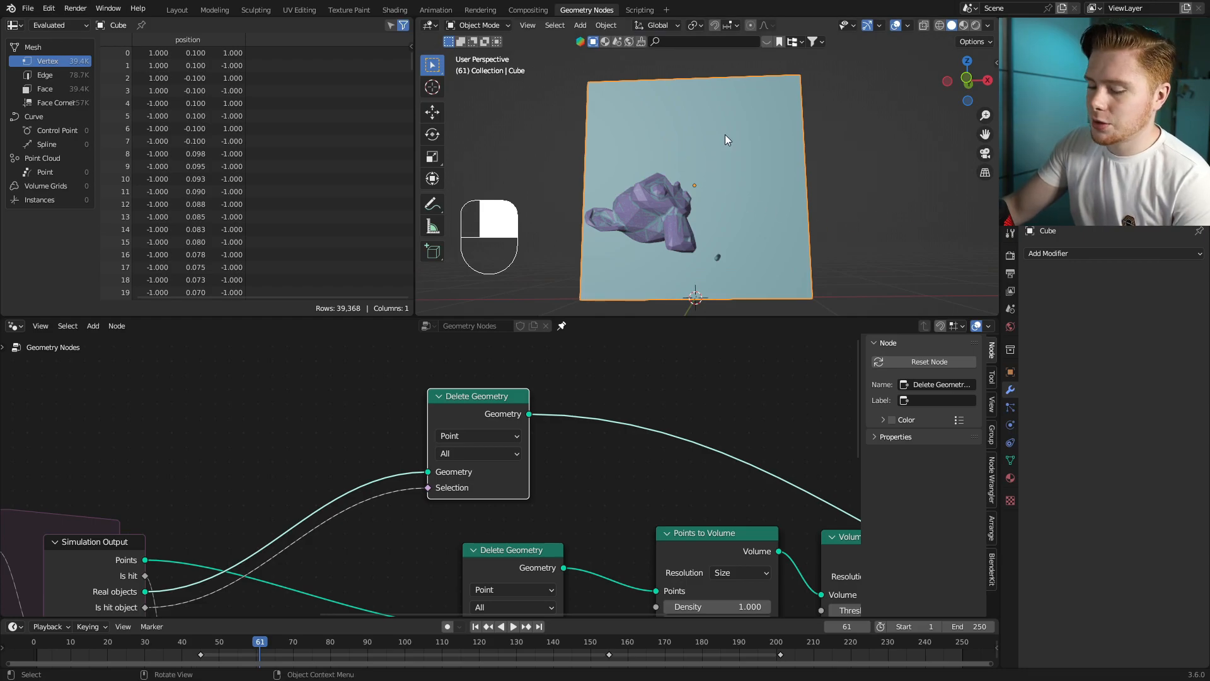
pyautogui.press('h')
pyautogui.keyDown('shift'); pyautogui.moveTo(725, 275); pyautogui.dragTo(745, 228, button='middle'); pyautogui.keyUp('shift')
pyautogui.scroll(2, 720, 215)
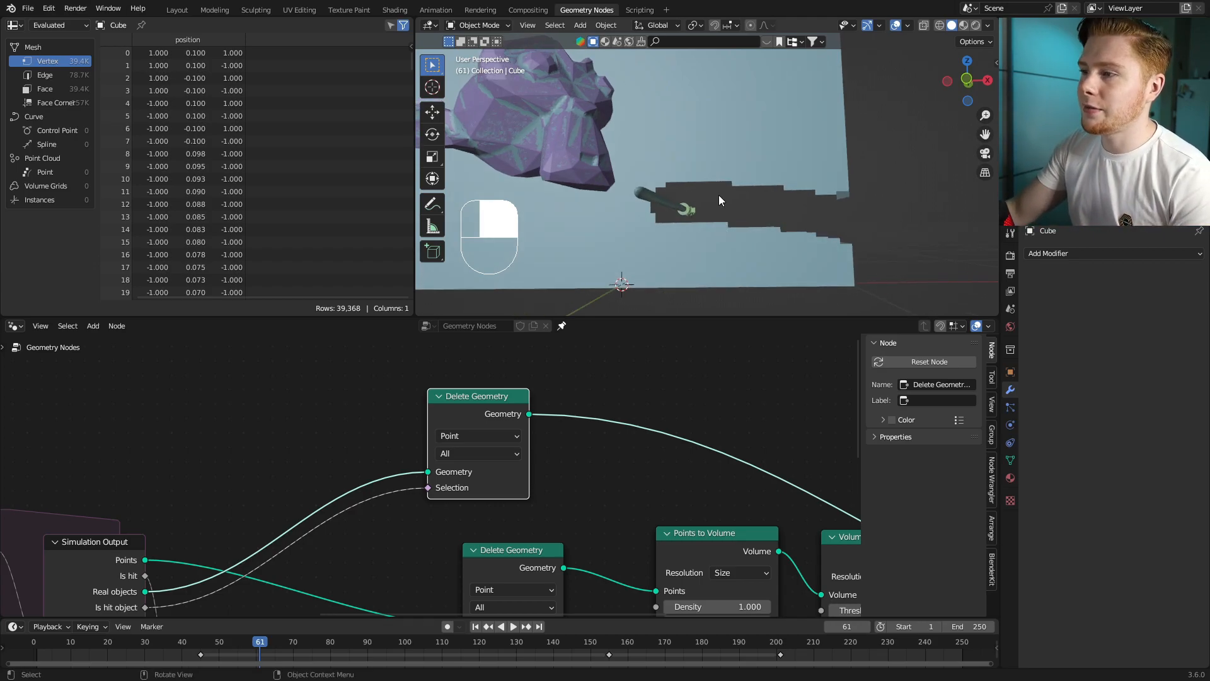
# Step: Insert a Math node between Is hit object and the new Delete Geometry node's Selection
pyautogui.moveTo(356, 439); pyautogui.dragTo(531, 417, button='middle')
pyautogui.scroll(3, 531, 417)
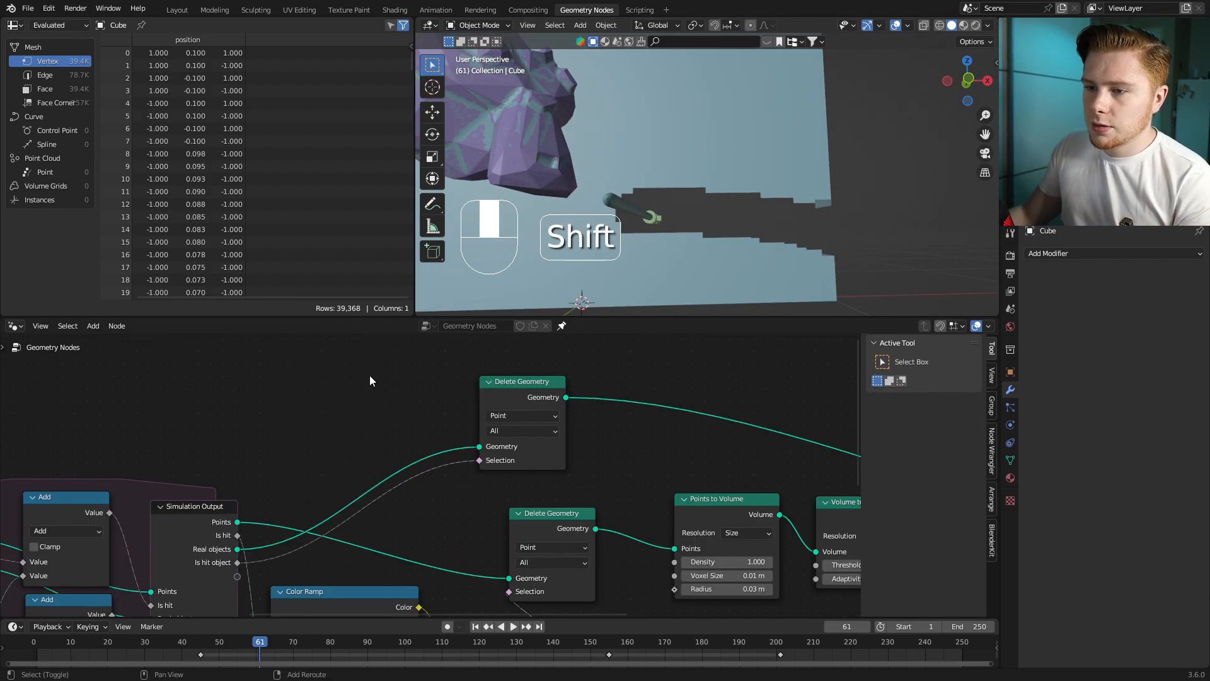
pyautogui.hotkey('shift', 'a')
pyautogui.write('smath')
pyautogui.press('Return')
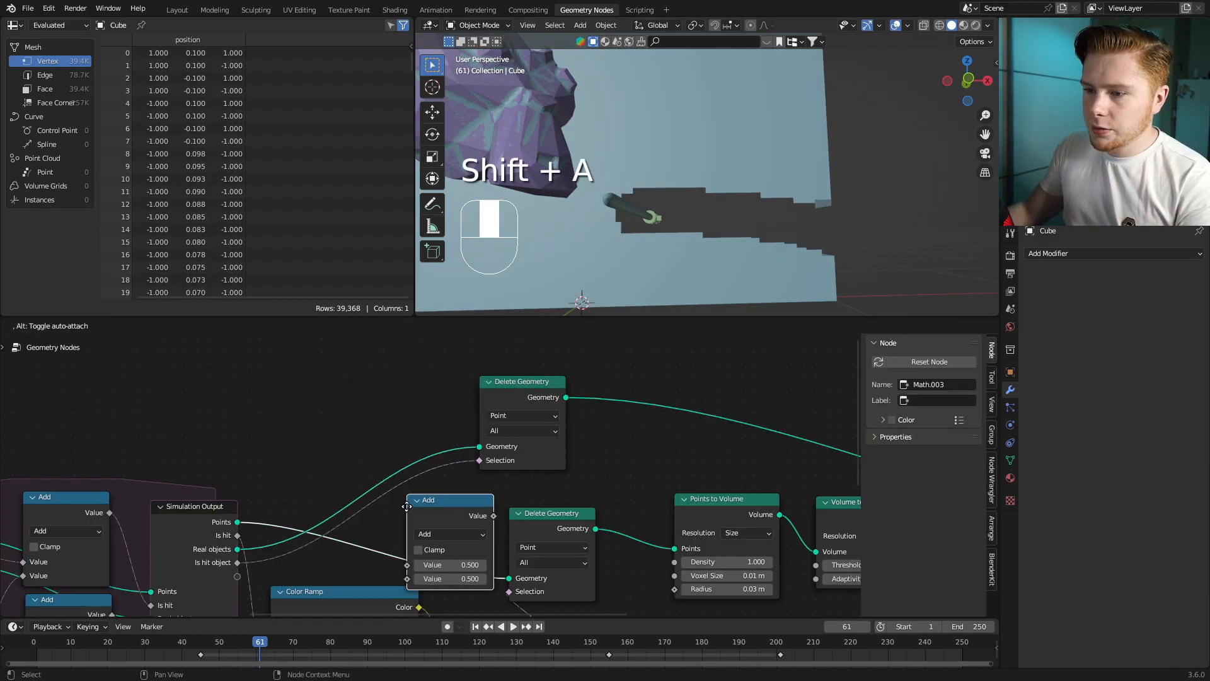
pyautogui.click(407, 483)
# Step: Set the new Math node to Less Than with a threshold of 0.01 and play the animation
pyautogui.scroll(2, 371, 444)
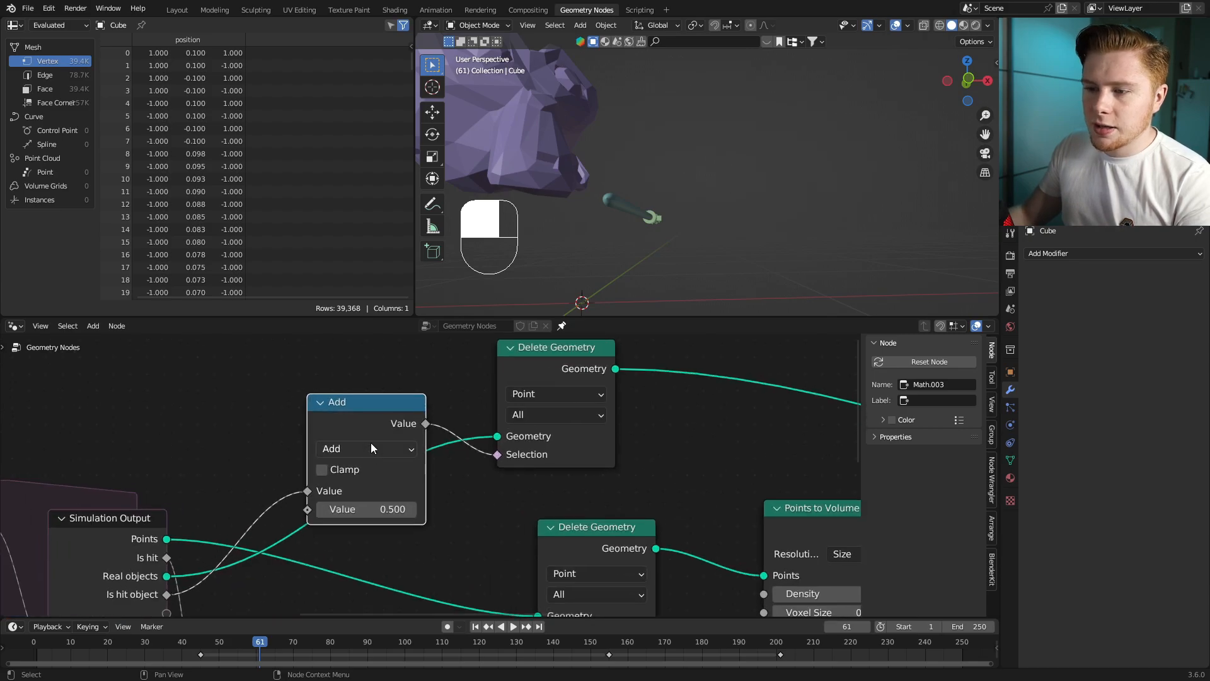
pyautogui.click(368, 449)
pyautogui.click(504, 270)
pyautogui.click(366, 510)
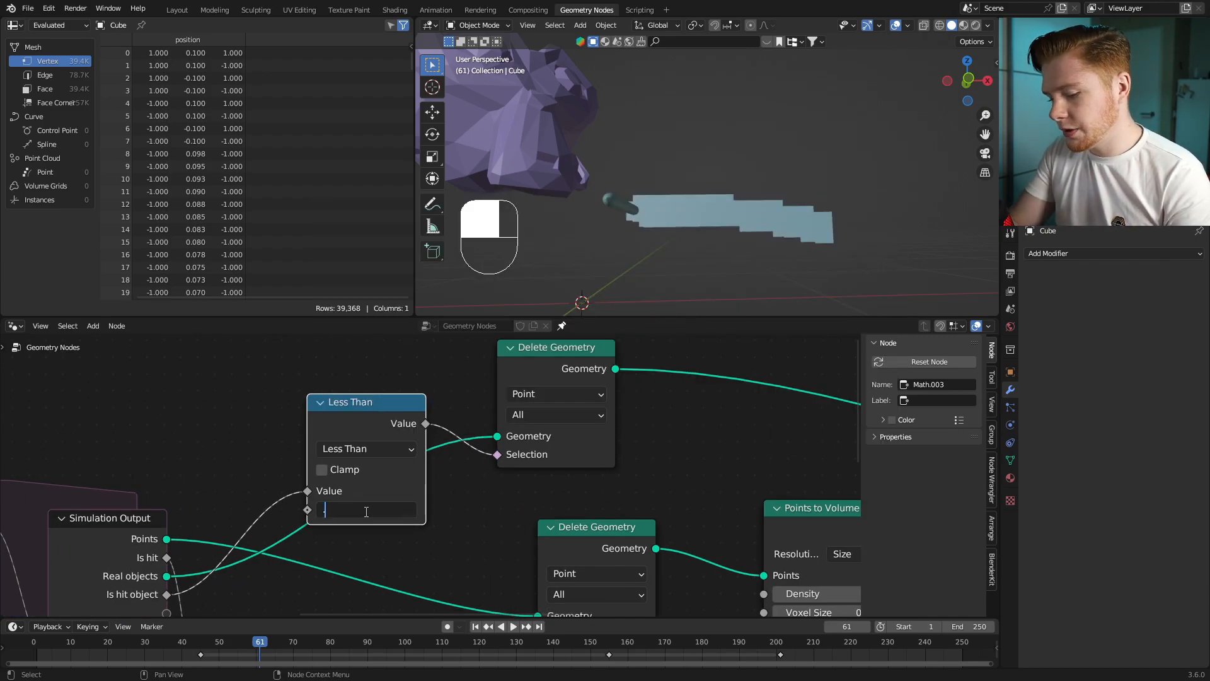
pyautogui.write('.01')
pyautogui.press('Return')
pyautogui.press('space')
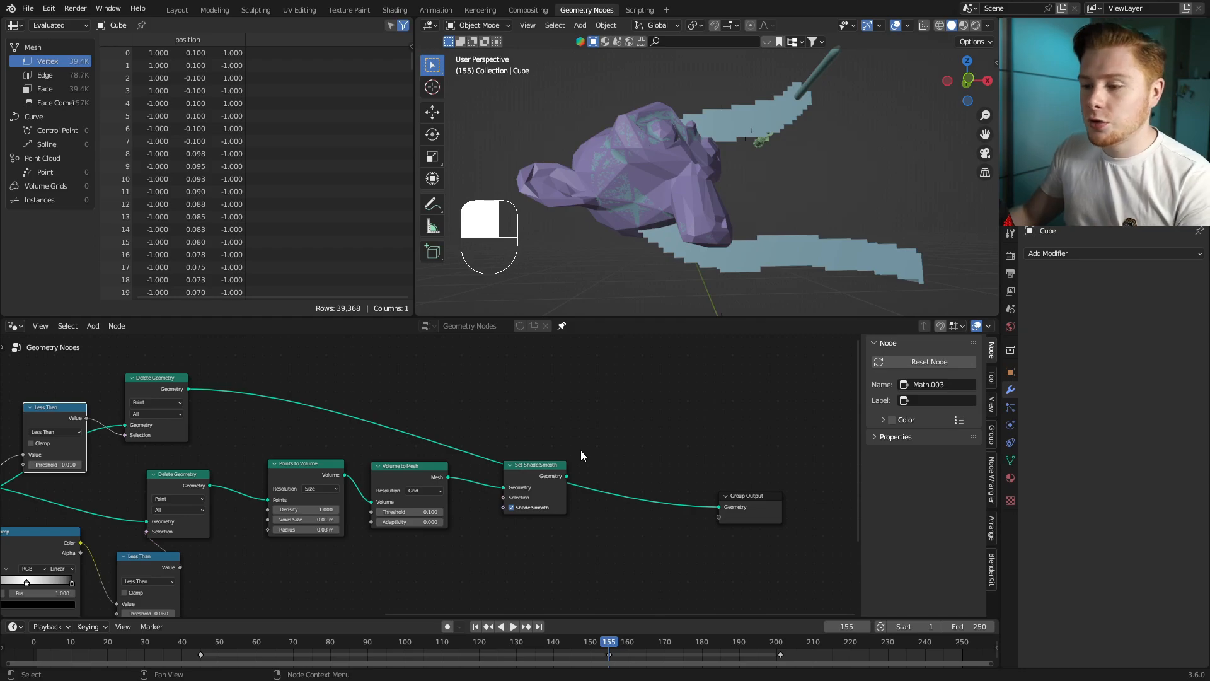
# Step: Add a Join Geometry node before the Group Output and connect the Set Shade Smooth geometry to it alongside the deleted-surface branch
pyautogui.scroll(2, 581, 450)
pyautogui.hotkey('shift', 'a')
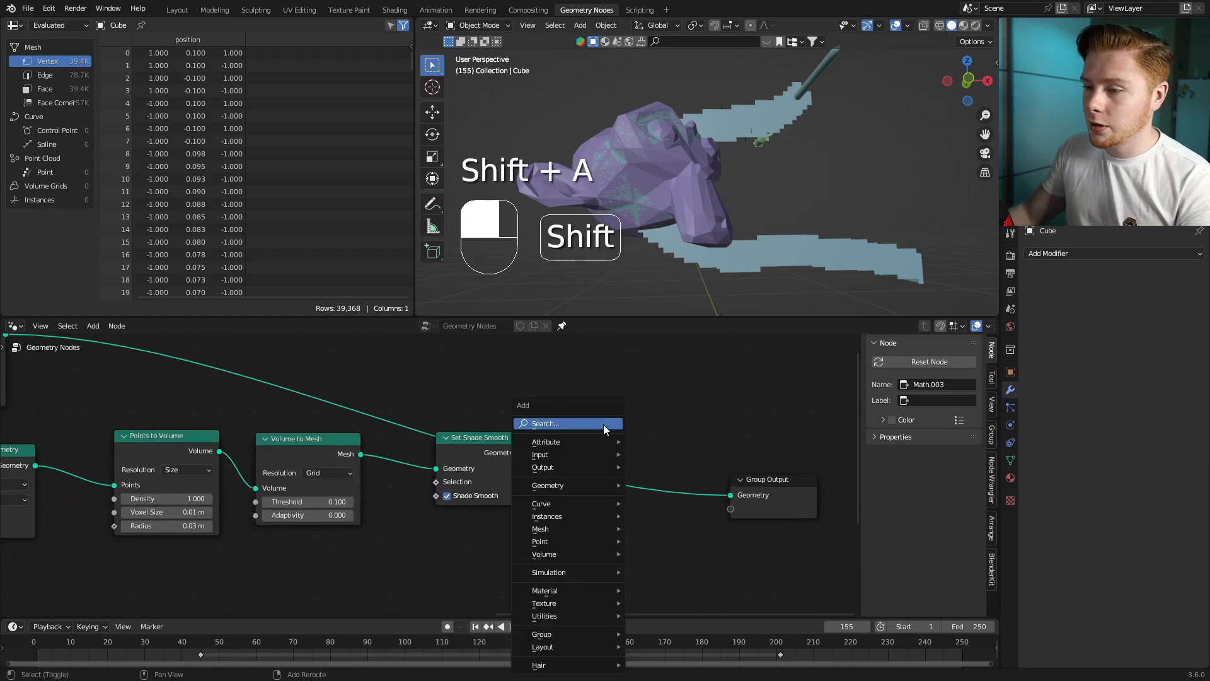
pyautogui.click(603, 425)
pyautogui.press('Down')
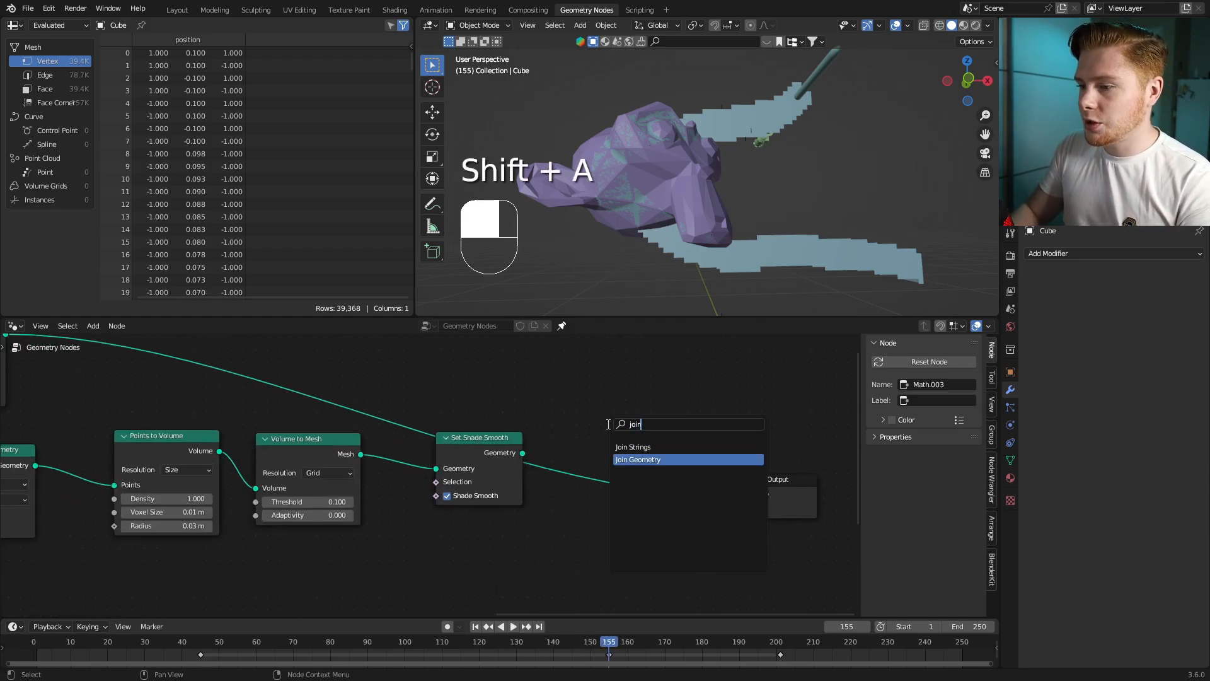
pyautogui.press('Return')
pyautogui.click(605, 466)
pyautogui.moveTo(522, 452); pyautogui.dragTo(596, 488)
pyautogui.keyDown('shift'); pyautogui.moveTo(840, 245); pyautogui.dragTo(768, 212, button='middle'); pyautogui.keyUp('shift')
pyautogui.scroll(2, 782, 225)
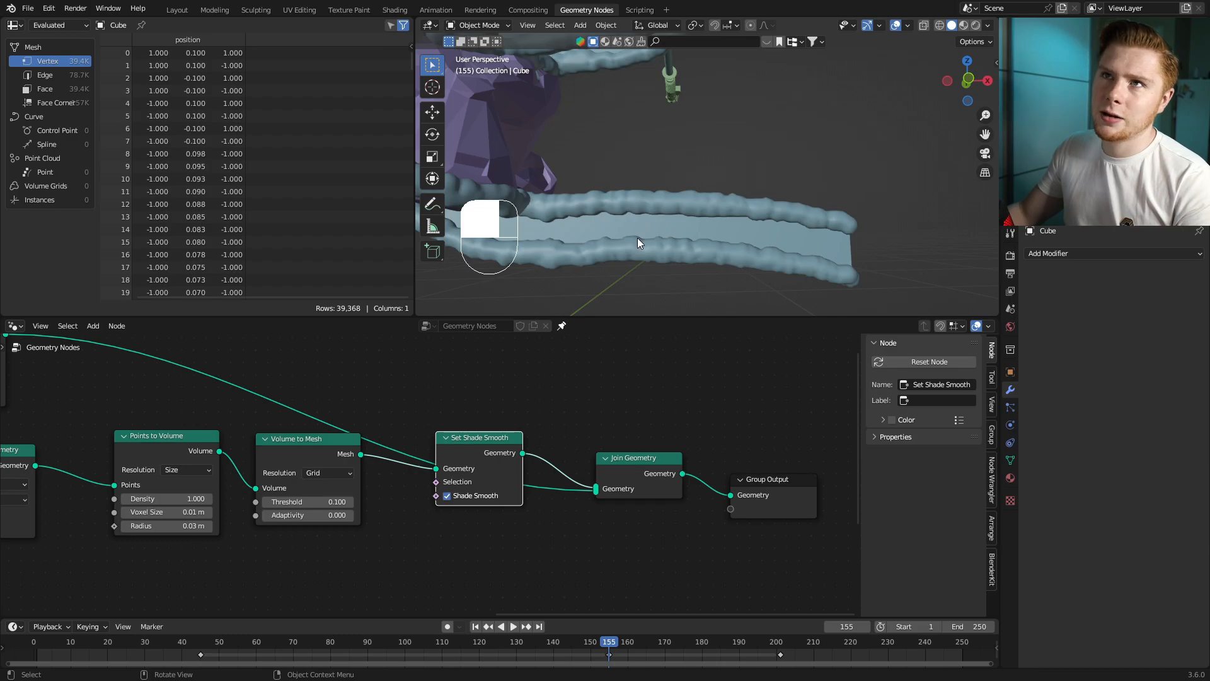
pyautogui.moveTo(639, 233); pyautogui.dragTo(738, 179, button='middle')
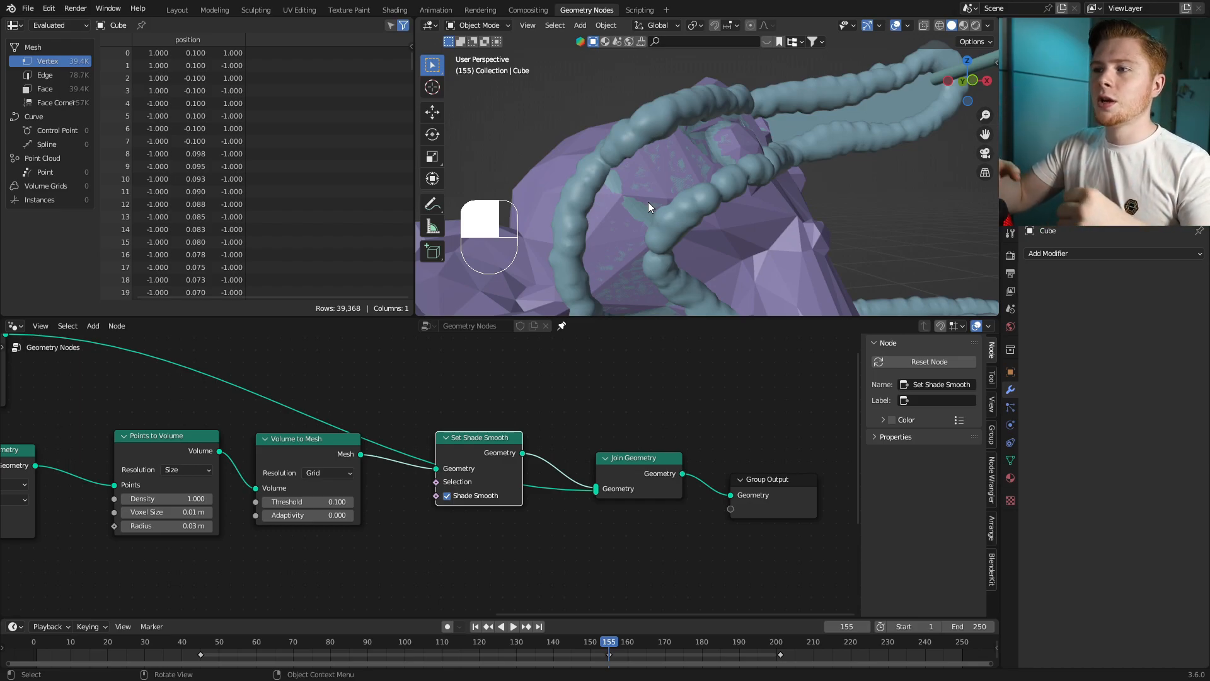
# Step: Insert a Set Position node after the upper Delete Geometry node on its link to Join Geometry
pyautogui.moveTo(290, 402); pyautogui.dragTo(474, 387, button='middle')
pyautogui.hotkey('shift', 'a')
pyautogui.write('set pos')
pyautogui.press('Return')
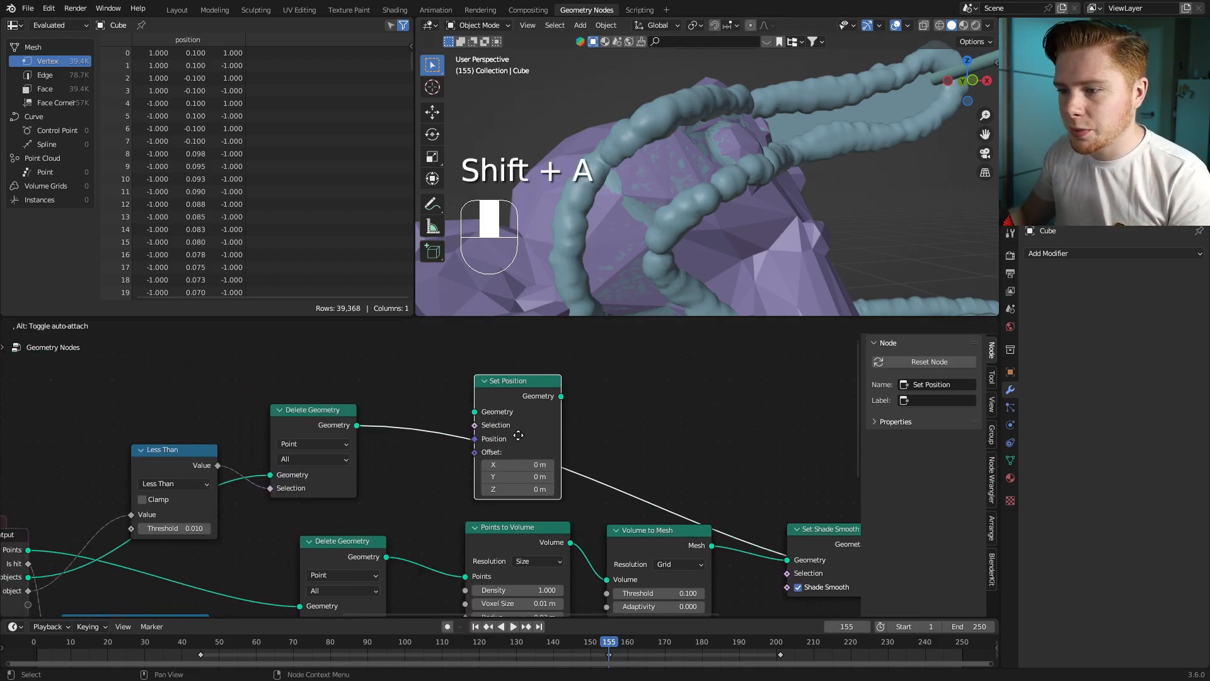
pyautogui.click(548, 473)
# Step: Add a Normal node above the upper Delete Geometry node and connect it to Set Position's Offset
pyautogui.hotkey('shift', 'a')
pyautogui.write('nor')
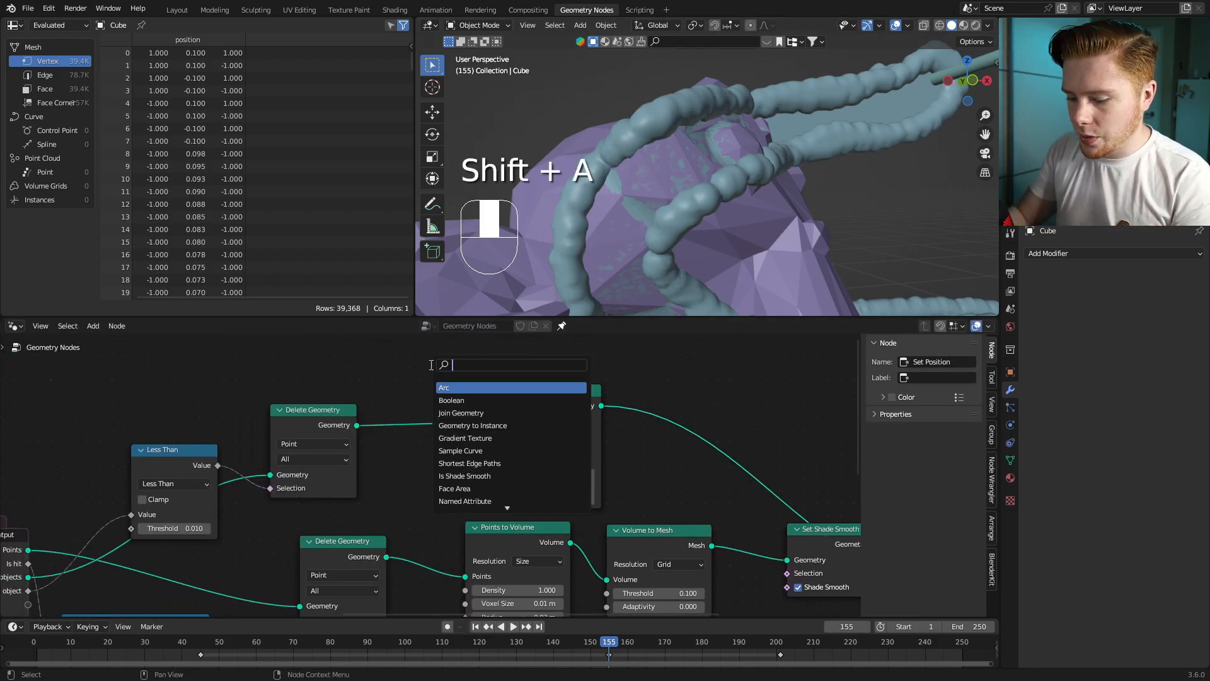
pyautogui.press('Return')
pyautogui.click(300, 375)
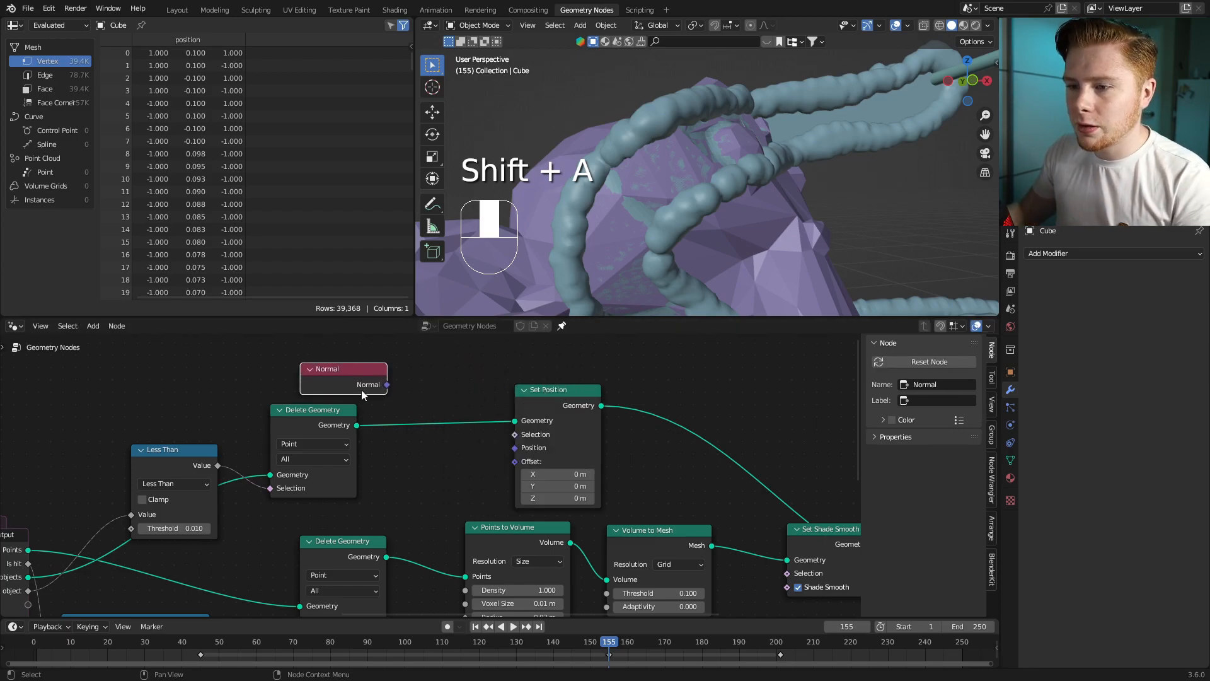
pyautogui.moveTo(387, 385); pyautogui.dragTo(406, 410)
pyautogui.moveTo(508, 460); pyautogui.dragTo(515, 462)
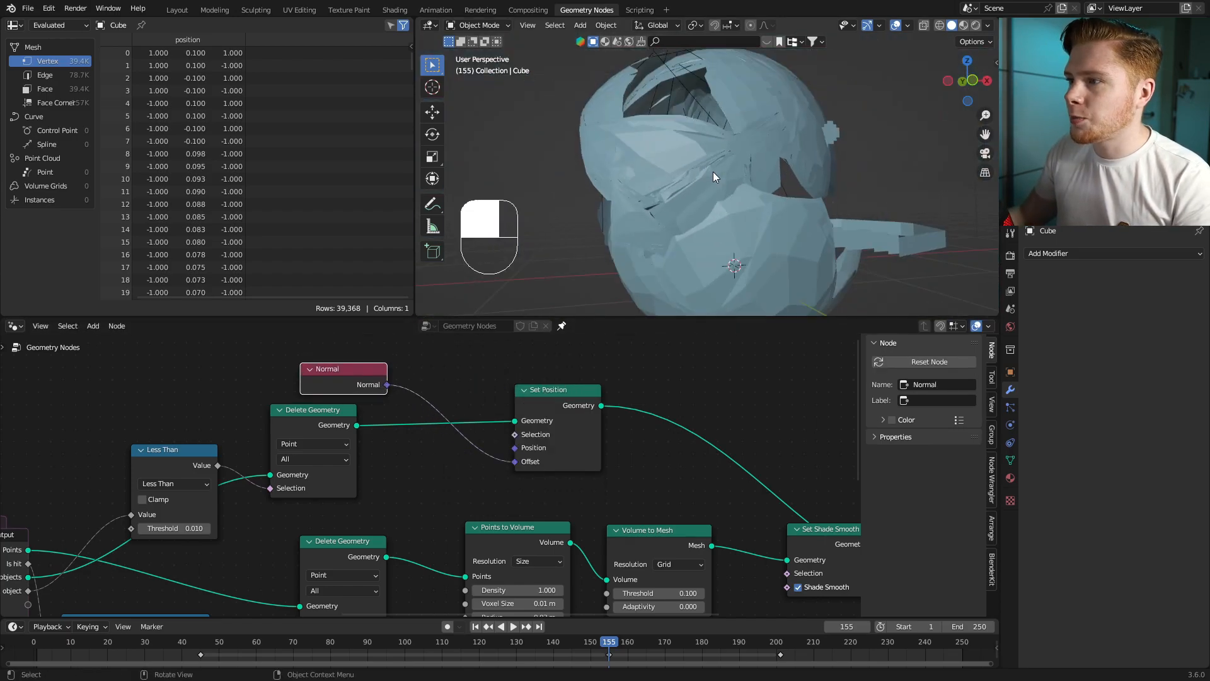
pyautogui.moveTo(349, 367); pyautogui.dragTo(319, 368)
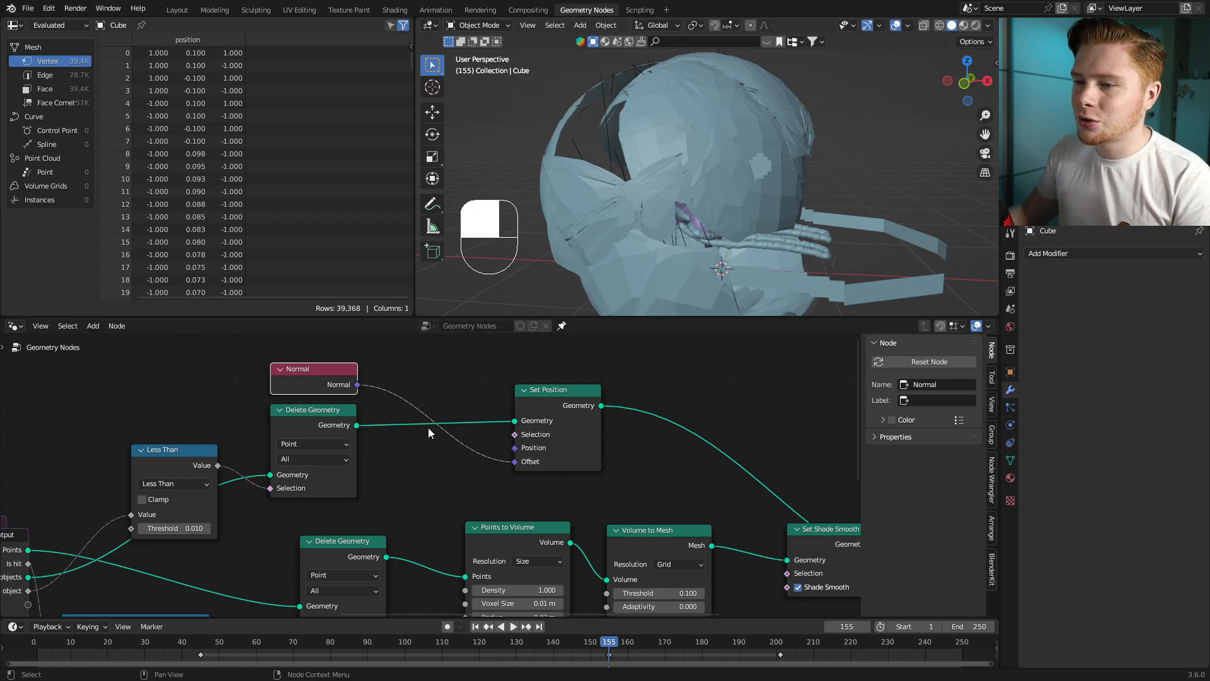
# Step: Insert a Vector Math node between the Normal node and Set Position's Offset
pyautogui.scroll(2, 422, 445)
pyautogui.hotkey('shift', 'a')
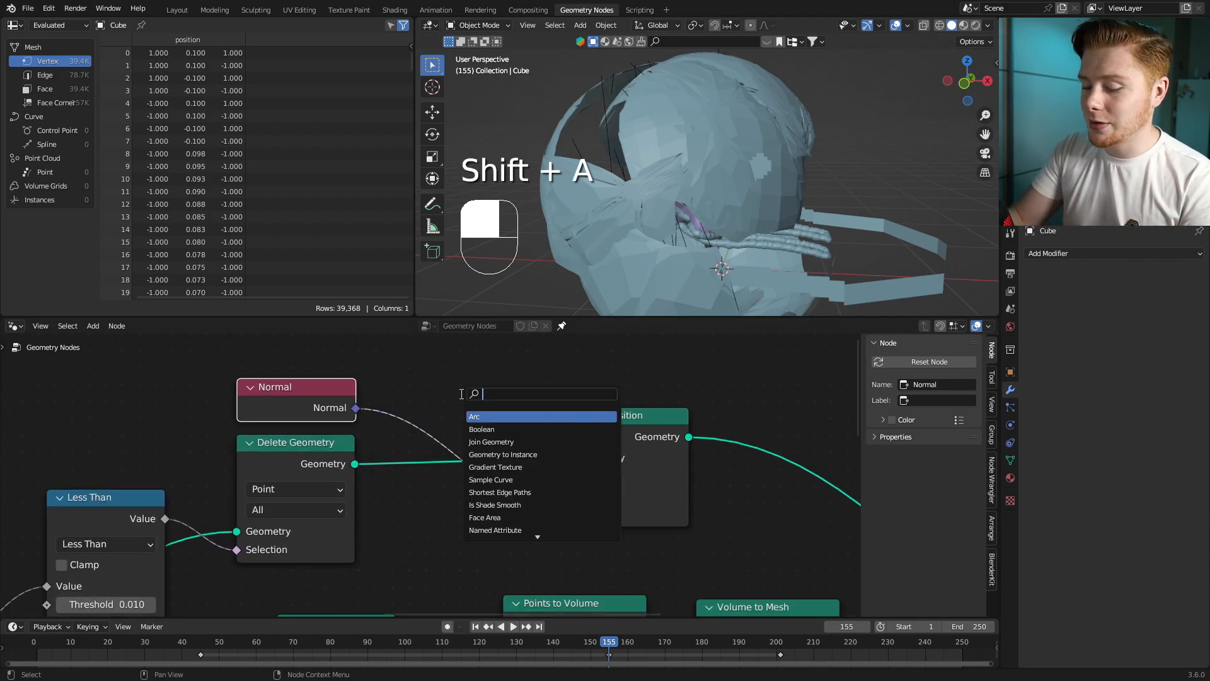
pyautogui.write('vm')
pyautogui.press('Return')
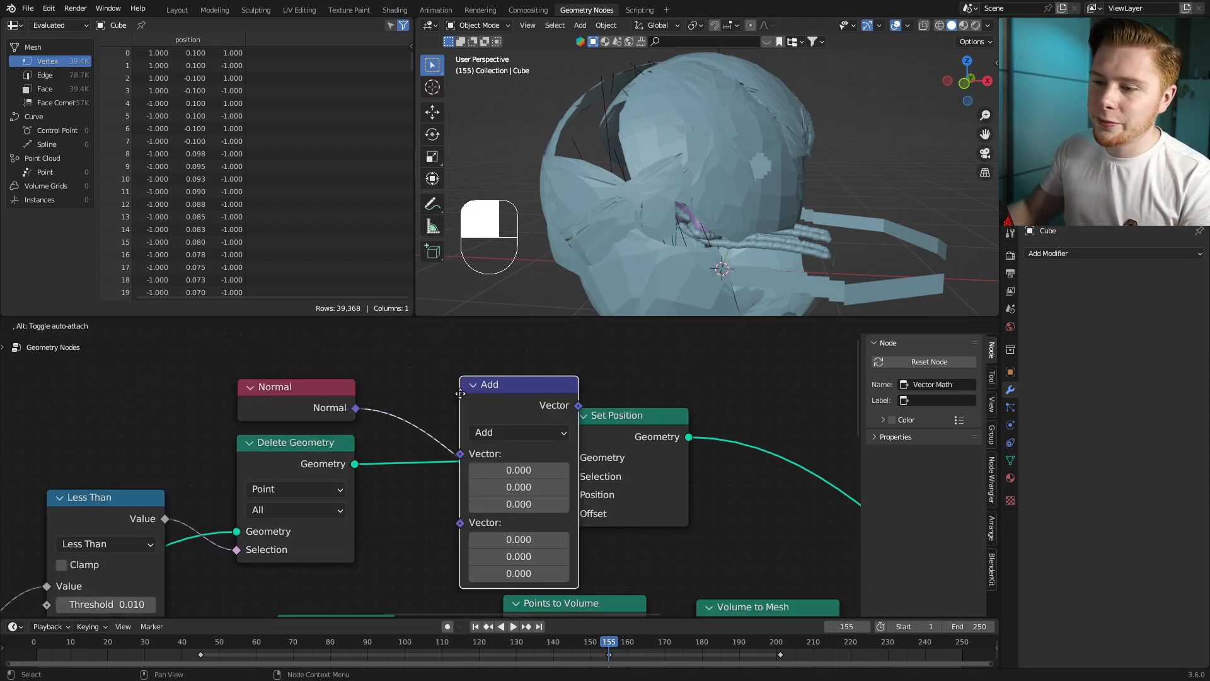
pyautogui.click(445, 377)
# Step: Set the Vector Math node to Scale with a scale of 0.01 and check the offset surface on the monkey head
pyautogui.click(453, 416)
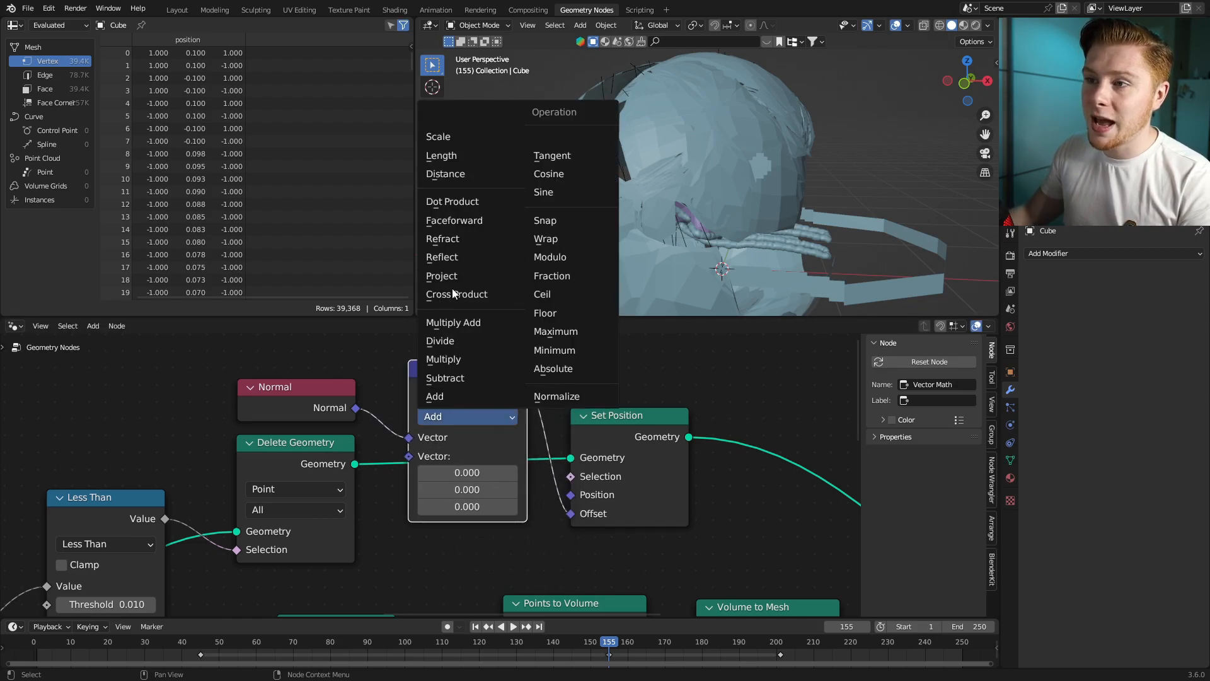
pyautogui.click(445, 140)
pyautogui.moveTo(466, 459)
pyautogui.mouseDown()
pyautogui.moveTo(432, 459)
pyautogui.moveTo(467, 459)
pyautogui.mouseUp()
pyautogui.click(468, 459)
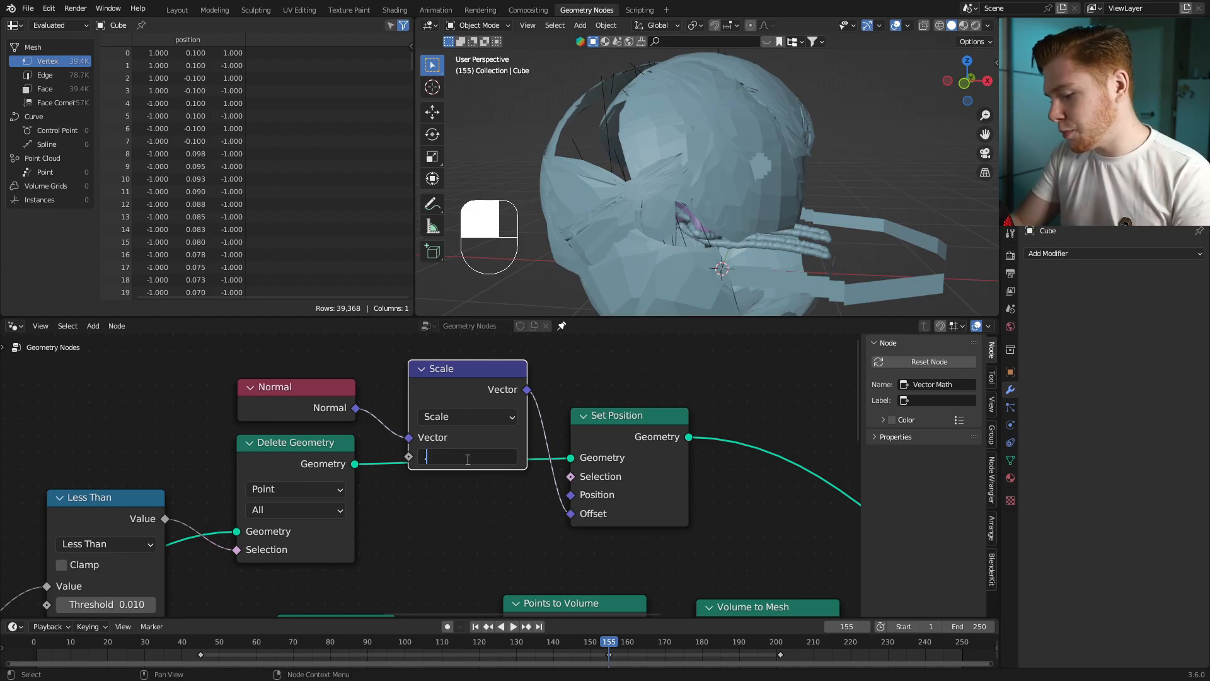
pyautogui.press('Return')
pyautogui.scroll(4, 626, 198)
pyautogui.moveTo(626, 198); pyautogui.dragTo(687, 199, button='middle')
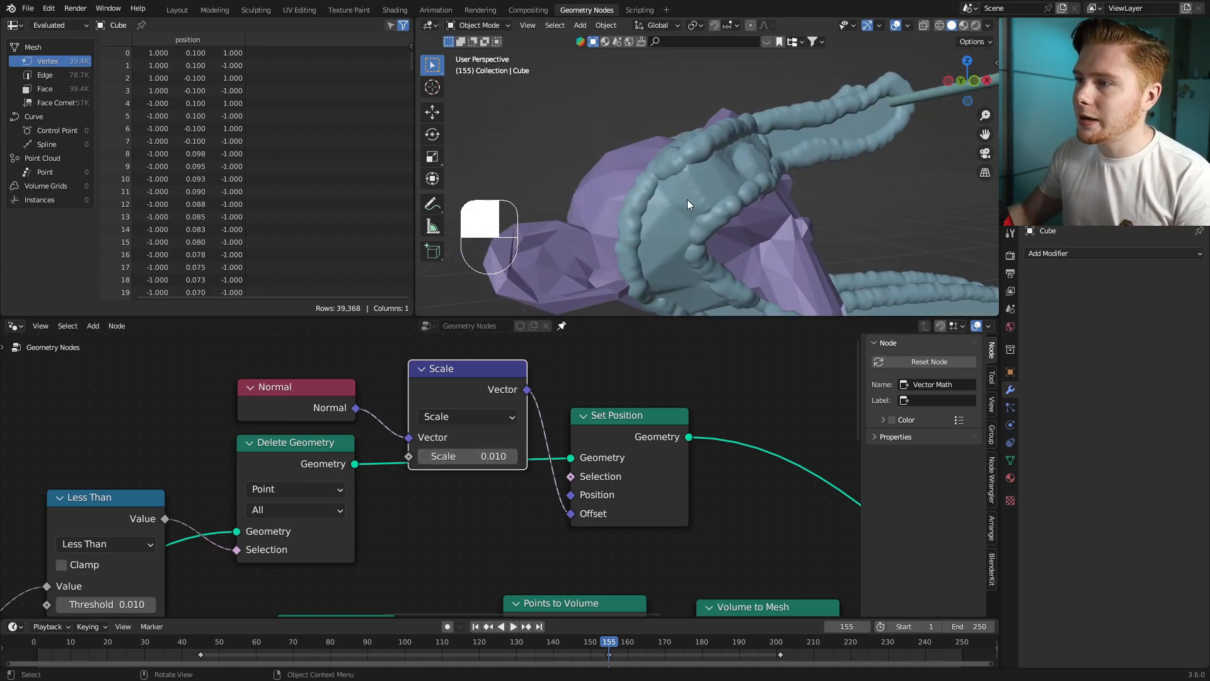
pyautogui.scroll(3, 643, 231)
pyautogui.moveTo(863, 142); pyautogui.dragTo(802, 246, button='middle')
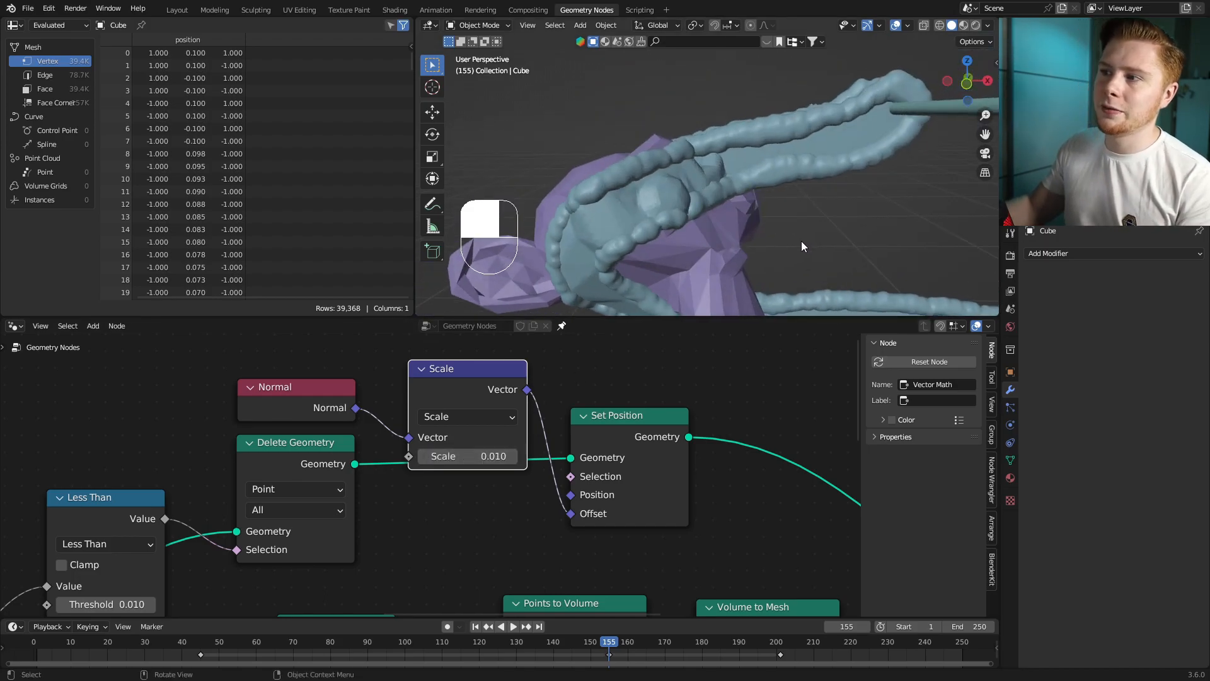
# Step: Insert a Set Shade Smooth node after Set Position and play the animation
pyautogui.hotkey('shift', 'a')
pyautogui.hotkey('shift', 'a')
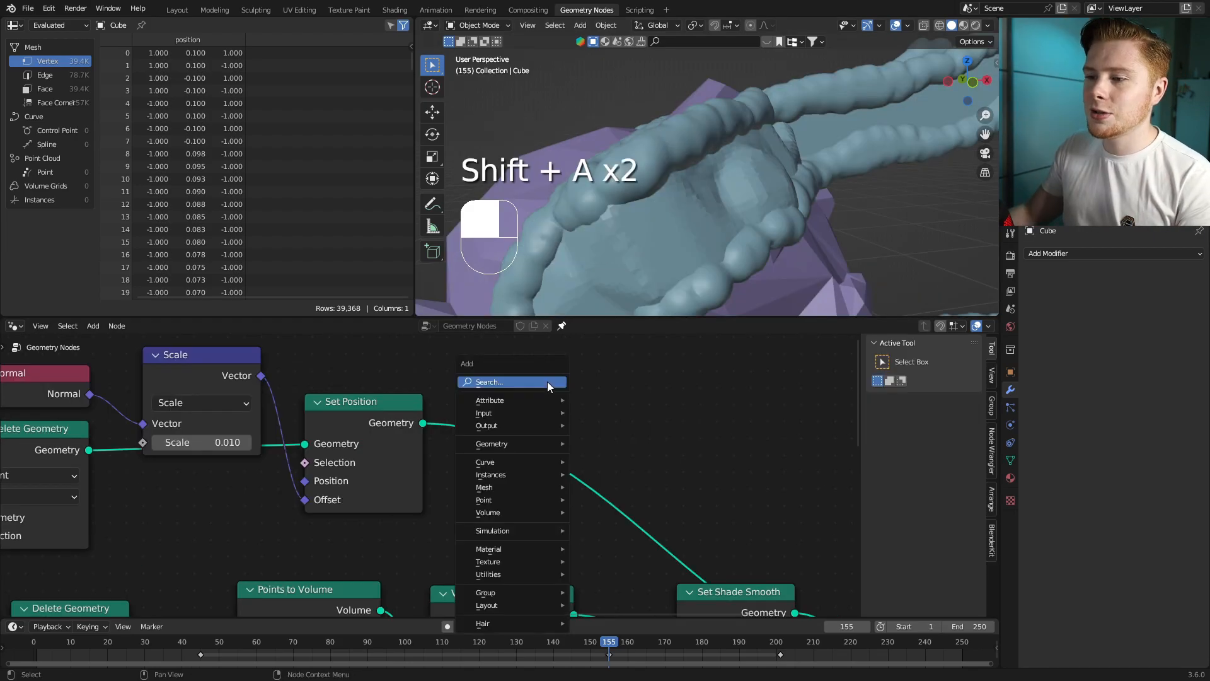
pyautogui.write('set s')
pyautogui.click(561, 417)
pyautogui.click(531, 456)
pyautogui.press('space')
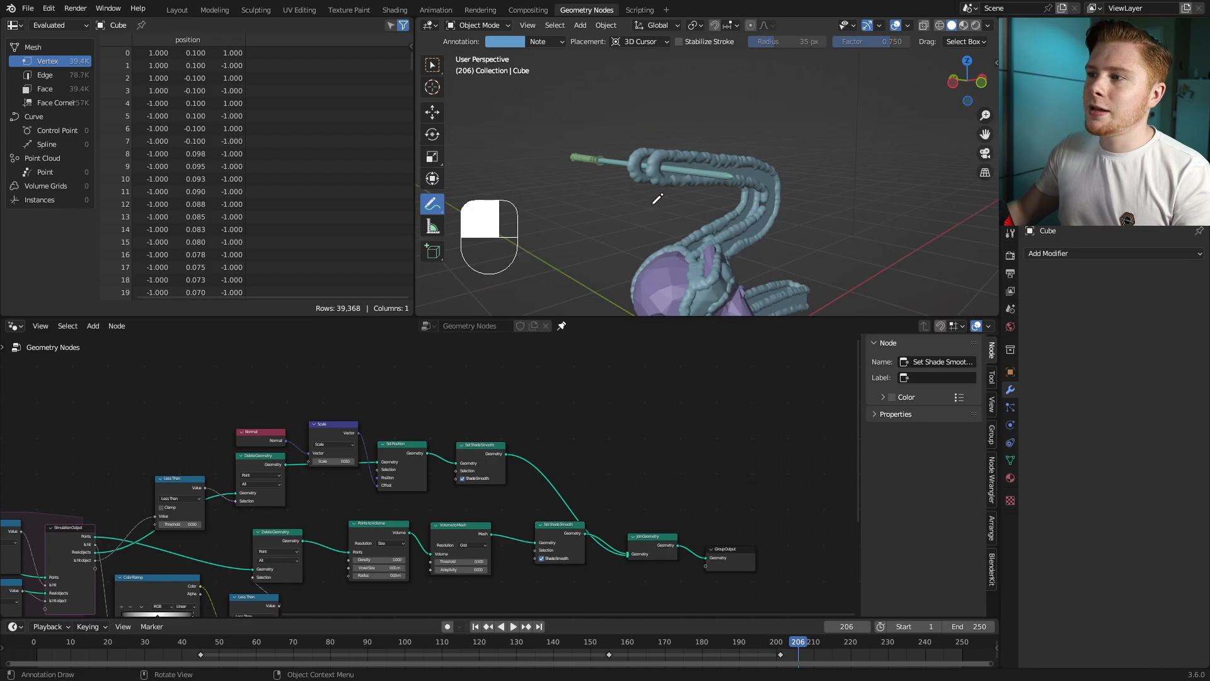
# Step: Sketch annotation strokes radiating from where the lightsaber meets the trail, and erase them
pyautogui.moveTo(653, 203); pyautogui.dragTo(687, 151, button='middle')
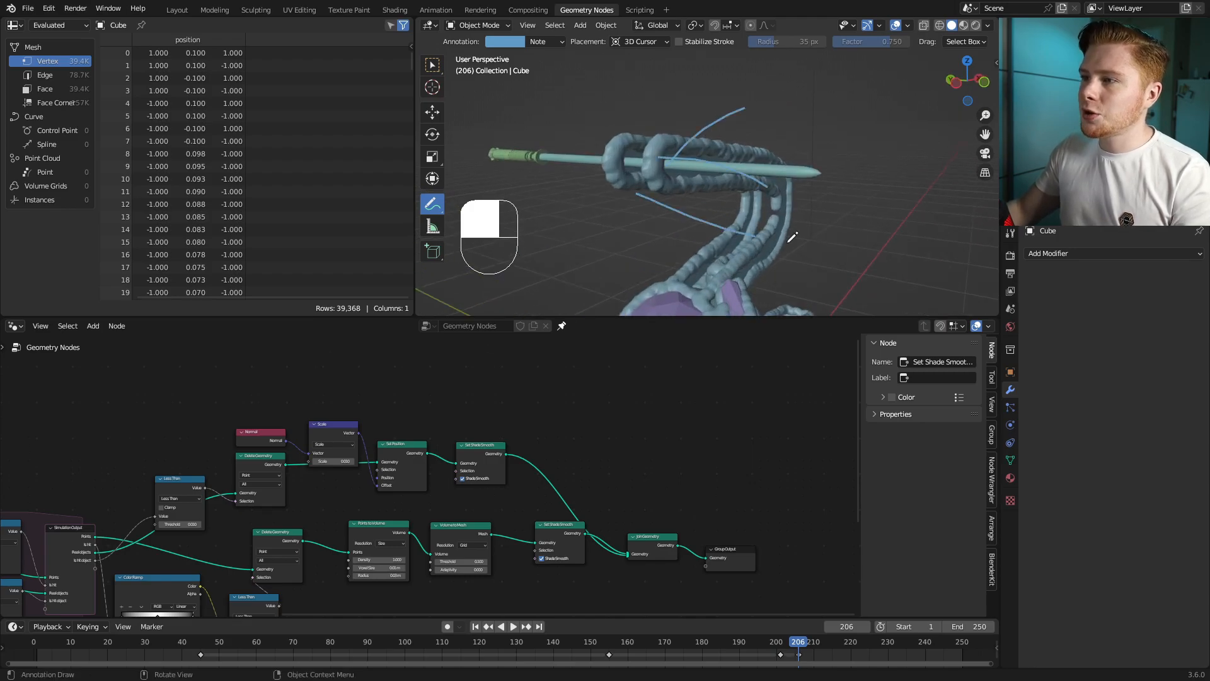
pyautogui.moveTo(679, 169); pyautogui.dragTo(754, 208)
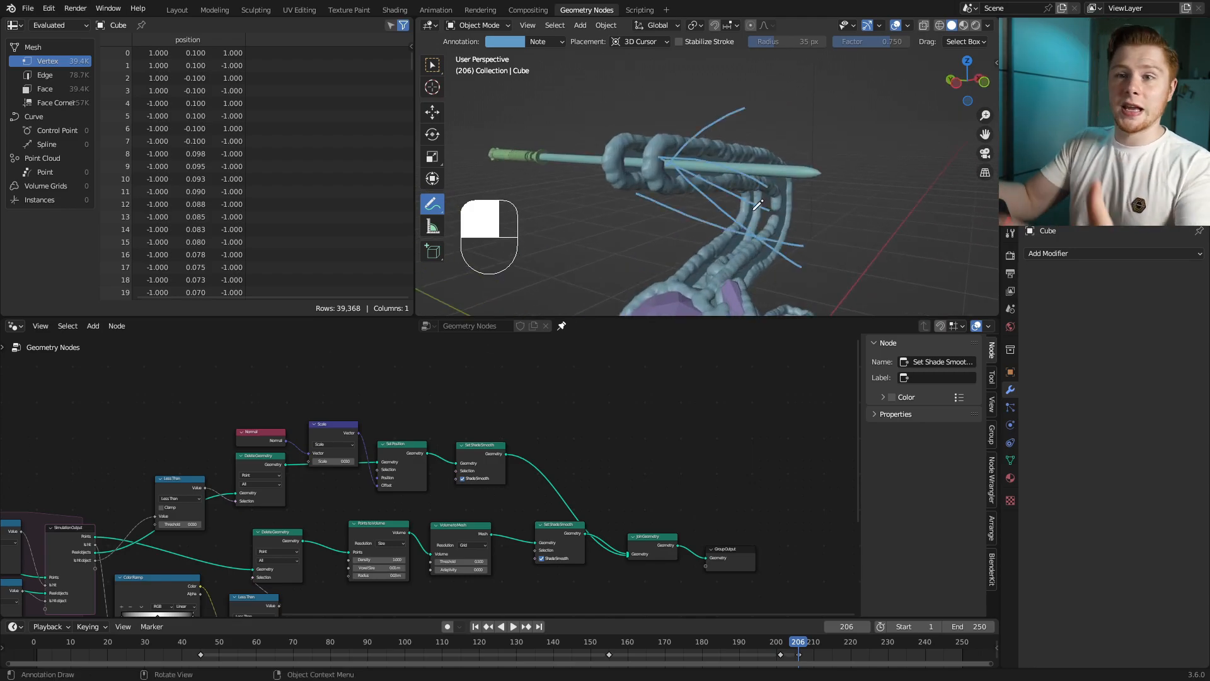
pyautogui.keyDown('ctrl'); pyautogui.moveTo(615, 157); pyautogui.dragTo(719, 120); pyautogui.keyUp('ctrl')
pyautogui.scroll(-4, 725, 164)
pyautogui.moveTo(800, 190)
pyautogui.mouseDown(button='middle')
pyautogui.moveTo(753, 223)
pyautogui.moveTo(732, 265)
pyautogui.mouseUp(button='middle')
pyautogui.scroll(2, 753, 224)
# Step: Move the simulation nodes and everything up to Join Geometry as a group to make room in the node tree
pyautogui.scroll(-4, 441, 479)
pyautogui.moveTo(273, 371); pyautogui.dragTo(726, 532)
pyautogui.press('g')
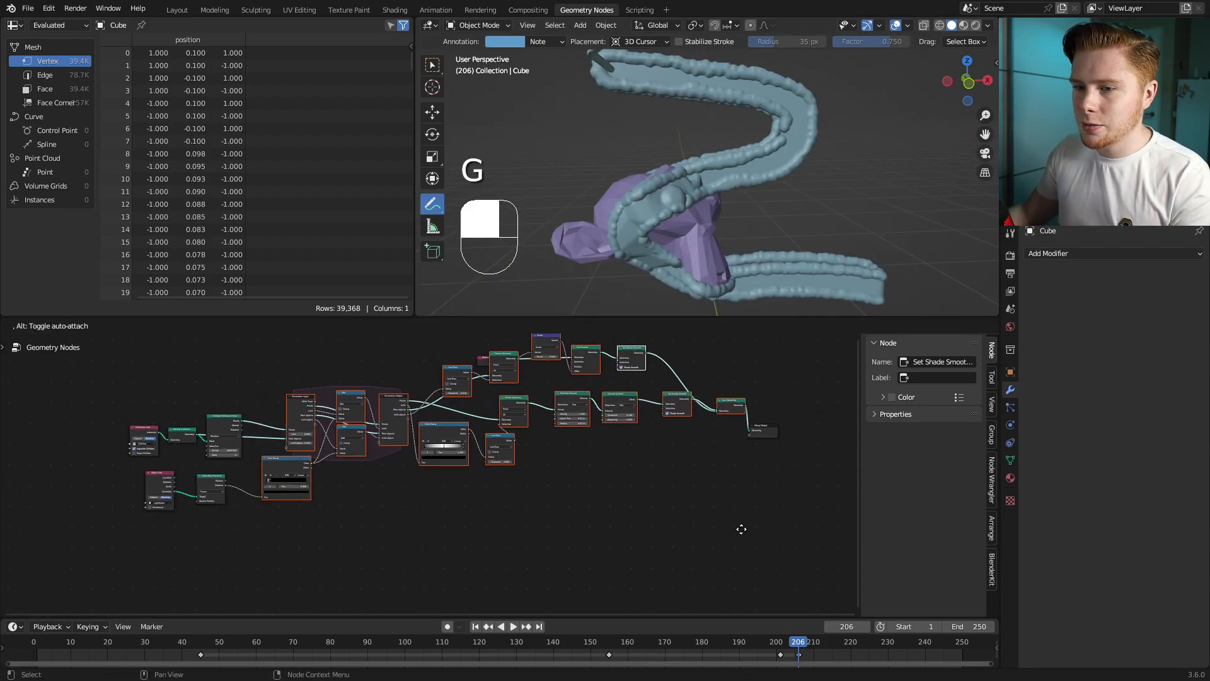
pyautogui.click(719, 489)
pyautogui.press('g')
pyautogui.click(730, 467)
# Step: Preview the Distribute Points on Faces output in a Viewer node placed below the Color Ramp, and inspect the points around the lightsaber
pyautogui.scroll(3, 494, 502)
pyautogui.moveTo(622, 520); pyautogui.dragTo(546, 542, button='middle')
pyautogui.scroll(4, 586, 500)
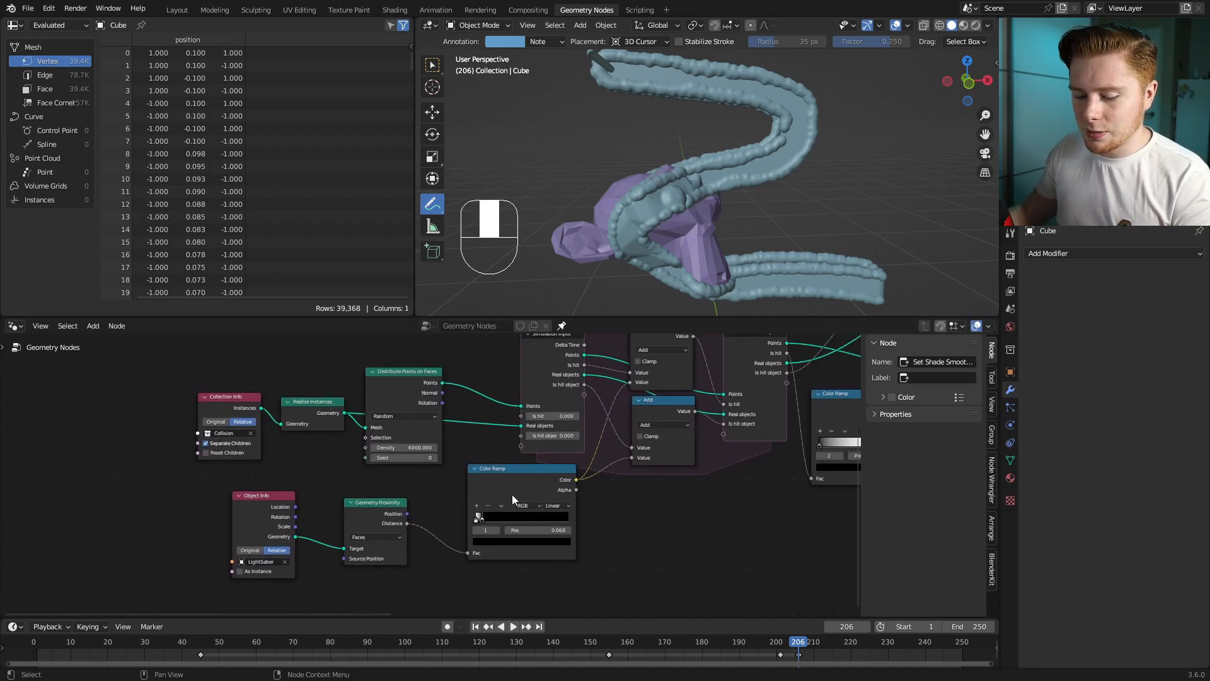
pyautogui.keyDown('ctrl'); pyautogui.keyDown('shift'); pyautogui.click(400, 385); pyautogui.keyUp('shift'); pyautogui.keyUp('ctrl')
pyautogui.moveTo(492, 388); pyautogui.dragTo(599, 609)
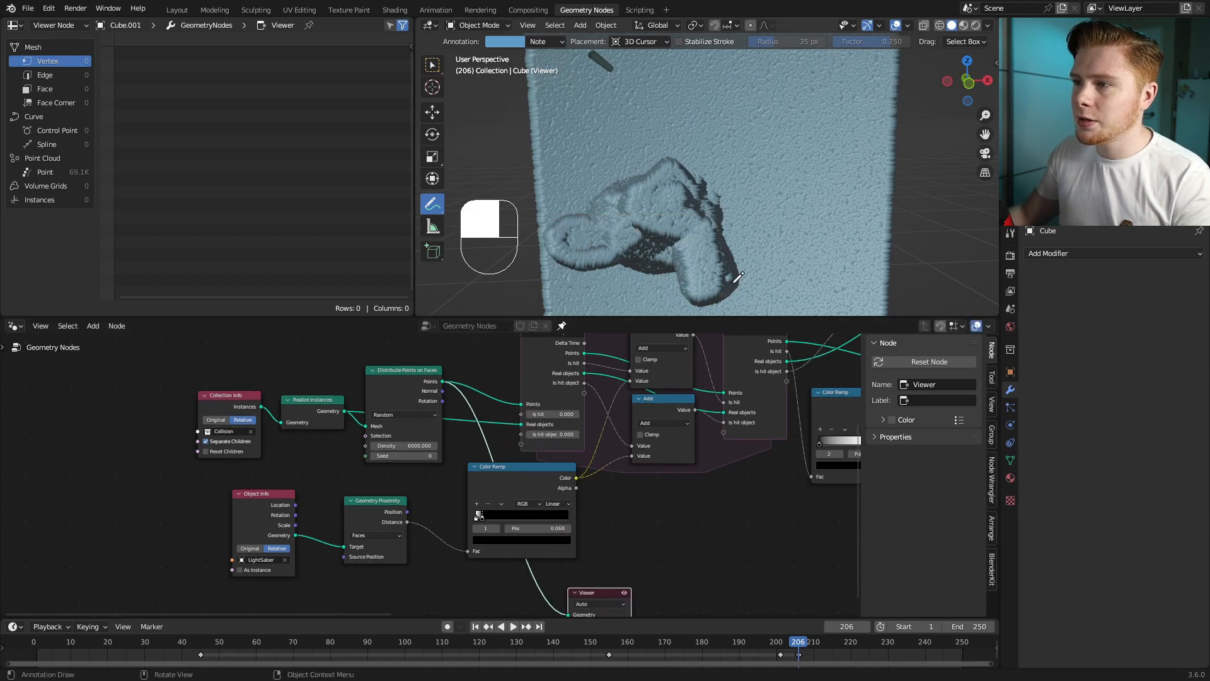
pyautogui.scroll(3, 735, 281)
pyautogui.keyDown('shift'); pyautogui.moveTo(605, 139); pyautogui.dragTo(644, 210, button='middle'); pyautogui.keyUp('shift')
pyautogui.keyDown('shift'); pyautogui.moveTo(603, 103); pyautogui.dragTo(608, 131, button='middle'); pyautogui.keyUp('shift')
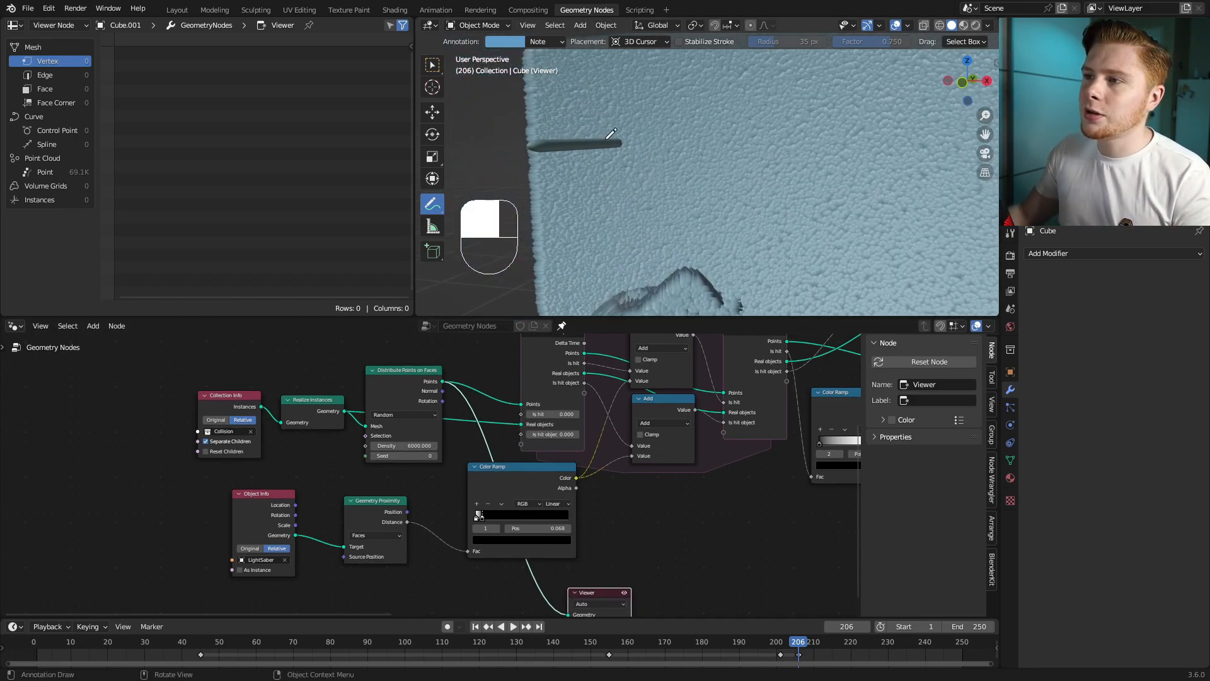
# Step: Shift the Geometry Proximity node slightly and add a Math node below the Color Ramp
pyautogui.moveTo(577, 530); pyautogui.dragTo(596, 430, button='middle')
pyautogui.scroll(6, 456, 403)
pyautogui.moveTo(356, 418)
pyautogui.mouseDown()
pyautogui.moveTo(325, 424)
pyautogui.moveTo(337, 408)
pyautogui.moveTo(338, 422)
pyautogui.mouseUp()
pyautogui.scroll(-2, 418, 466)
pyautogui.hotkey('shift', 'a')
pyautogui.write('ma')
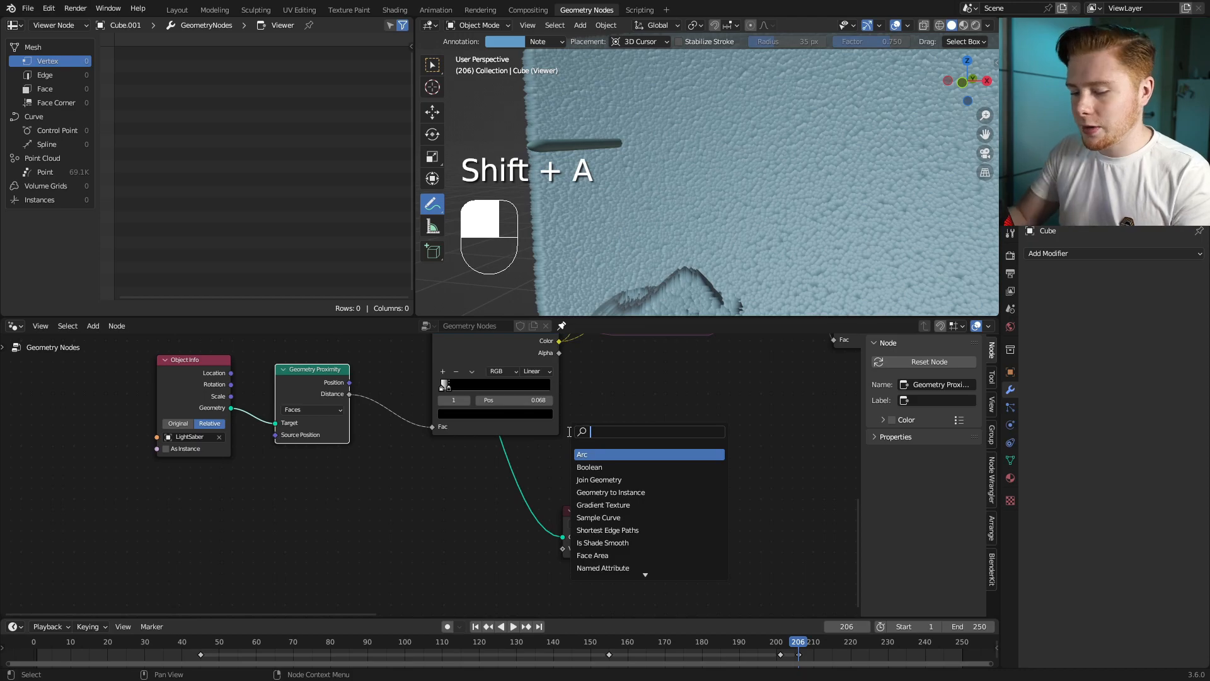
pyautogui.write('th')
pyautogui.press('Return')
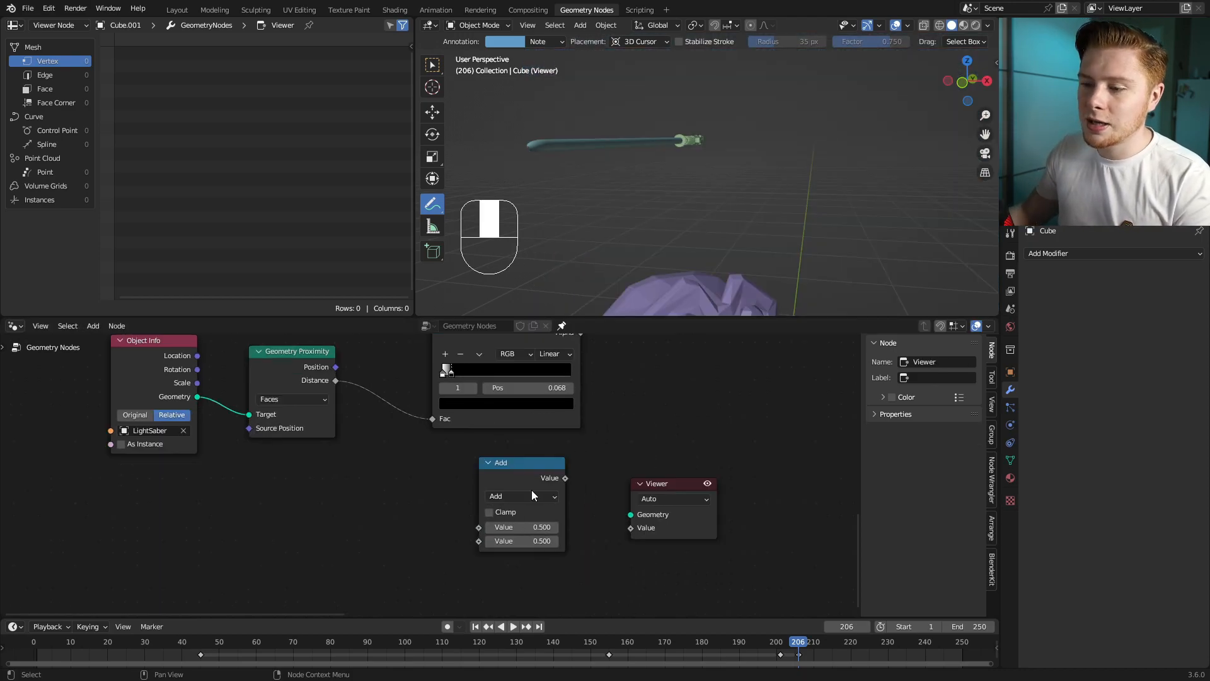
# Step: Set the new Math node to Less Than and connect Geometry Proximity's Distance to its Value input
pyautogui.click(525, 497)
pyautogui.click(606, 367)
pyautogui.moveTo(494, 482); pyautogui.dragTo(413, 519)
pyautogui.moveTo(336, 380); pyautogui.dragTo(371, 386)
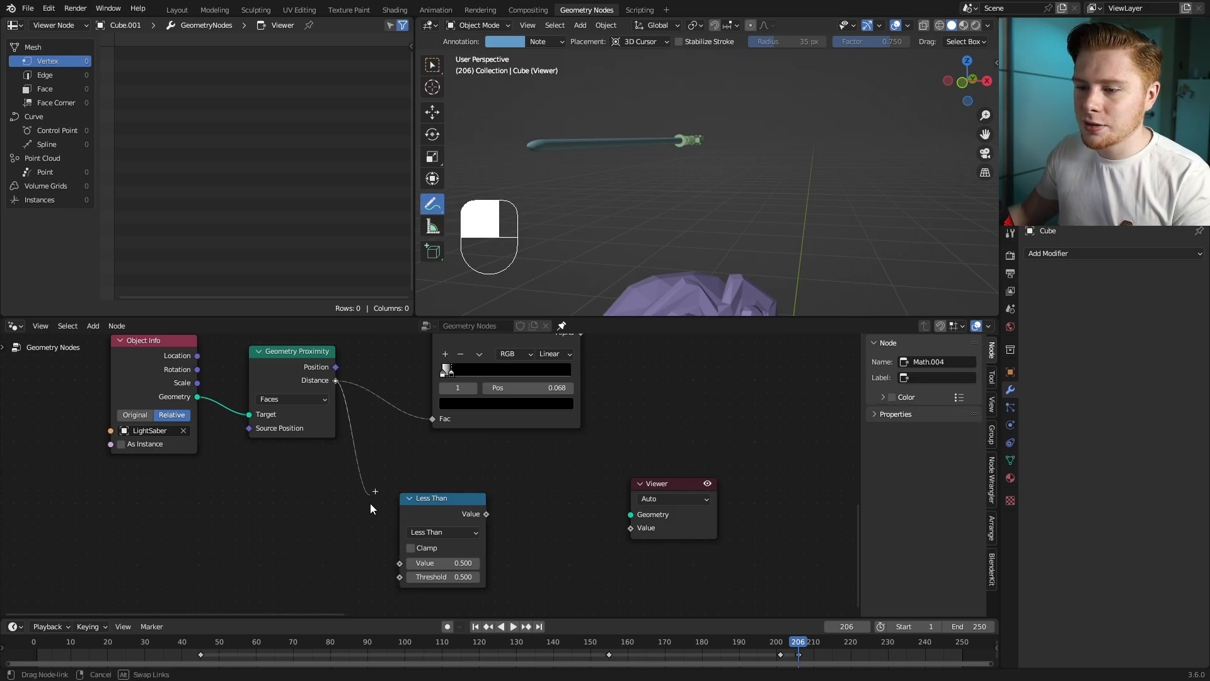
pyautogui.moveTo(398, 572); pyautogui.dragTo(399, 563)
pyautogui.scroll(-1, 384, 377)
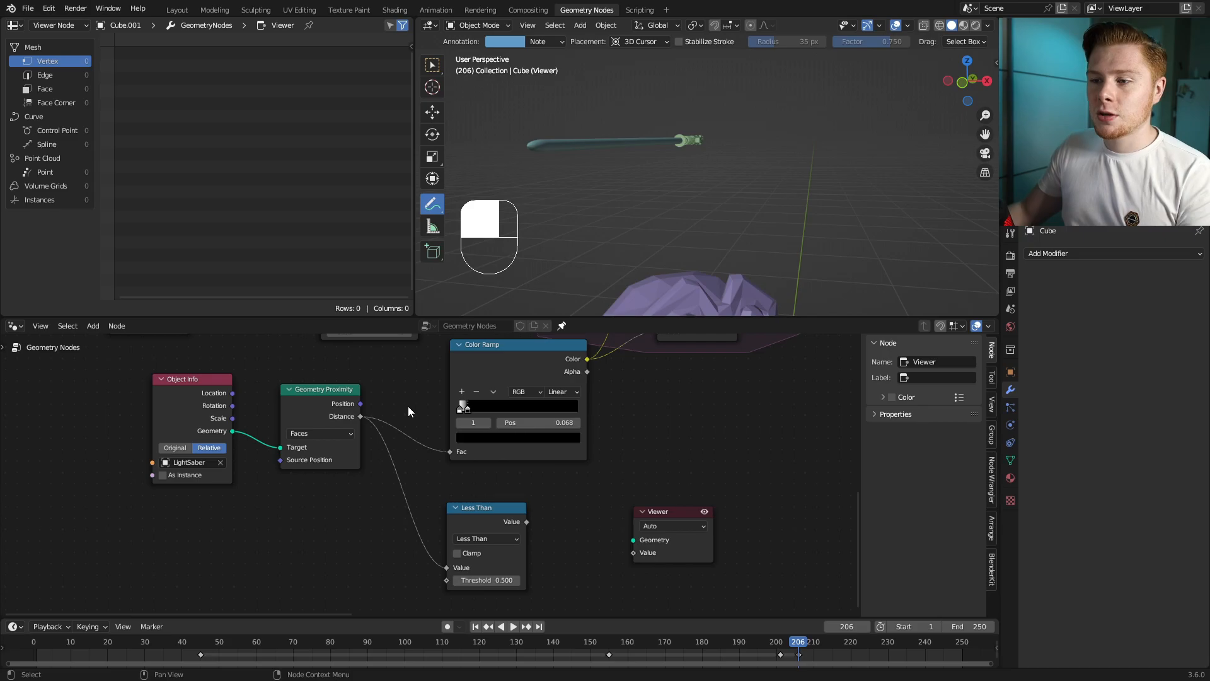
# Step: Preview the distributed points with the Less Than result as the Viewer's value
pyautogui.moveTo(408, 406); pyautogui.dragTo(416, 327, button='middle')
pyautogui.scroll(2, 488, 503)
pyautogui.scroll(-7, 413, 409)
pyautogui.moveTo(412, 390); pyautogui.dragTo(467, 474, button='middle')
pyautogui.keyDown('ctrl'); pyautogui.keyDown('shift'); pyautogui.click(410, 355); pyautogui.keyUp('shift'); pyautogui.keyUp('ctrl')
pyautogui.keyDown('ctrl'); pyautogui.keyDown('shift'); pyautogui.click(468, 474); pyautogui.keyUp('shift'); pyautogui.keyUp('ctrl')
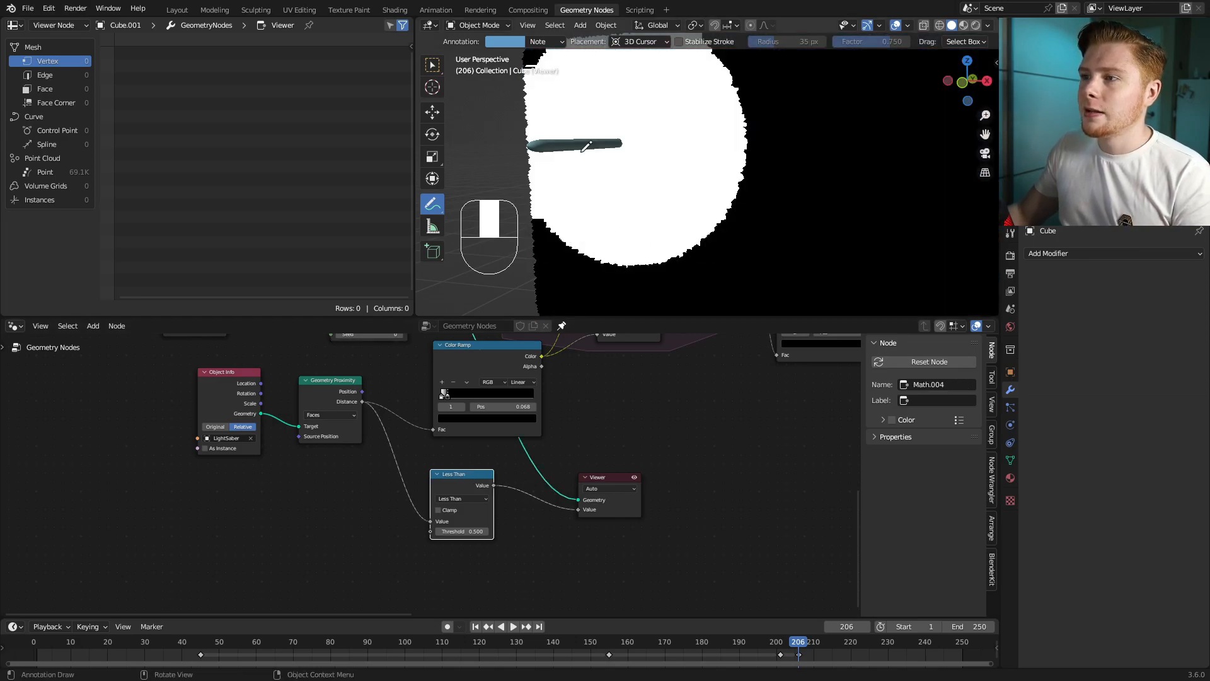
# Step: Set the Less Than node's threshold to 0.02
pyautogui.moveTo(510, 558); pyautogui.dragTo(482, 502, button='middle')
pyautogui.scroll(5, 481, 502)
pyautogui.keyDown('shift'); pyautogui.moveTo(442, 474); pyautogui.dragTo(391, 474); pyautogui.keyUp('shift')
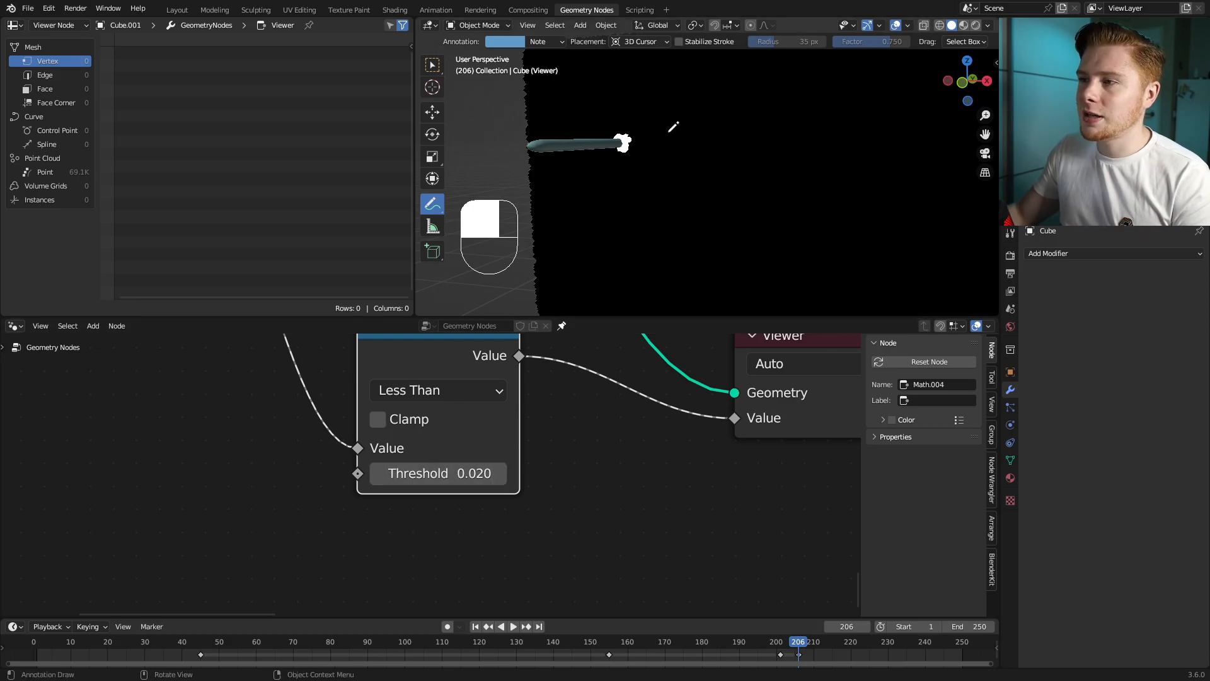
pyautogui.moveTo(639, 380); pyautogui.dragTo(573, 411, button='middle')
pyautogui.scroll(-5, 573, 411)
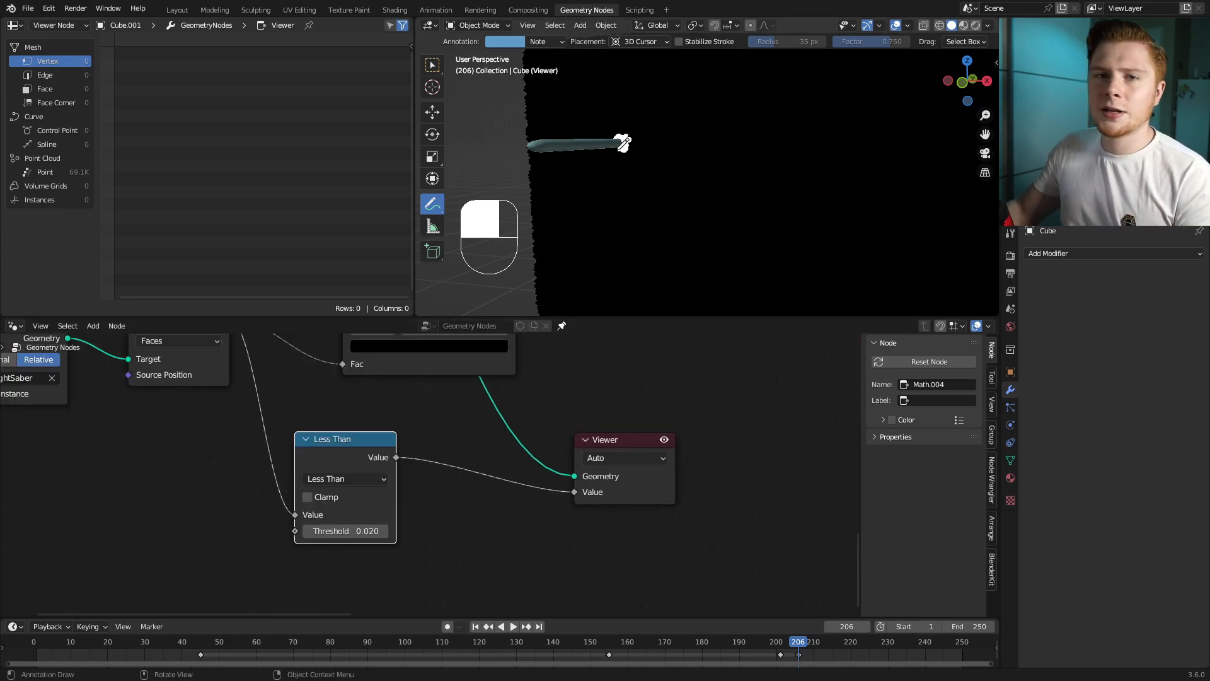
# Step: Change the Math node fed by Geometry Proximity's Distance to Greater Than
pyautogui.moveTo(425, 479); pyautogui.dragTo(523, 467, button='middle')
pyautogui.scroll(2, 523, 467)
pyautogui.scroll(2, 428, 461)
pyautogui.click(428, 462)
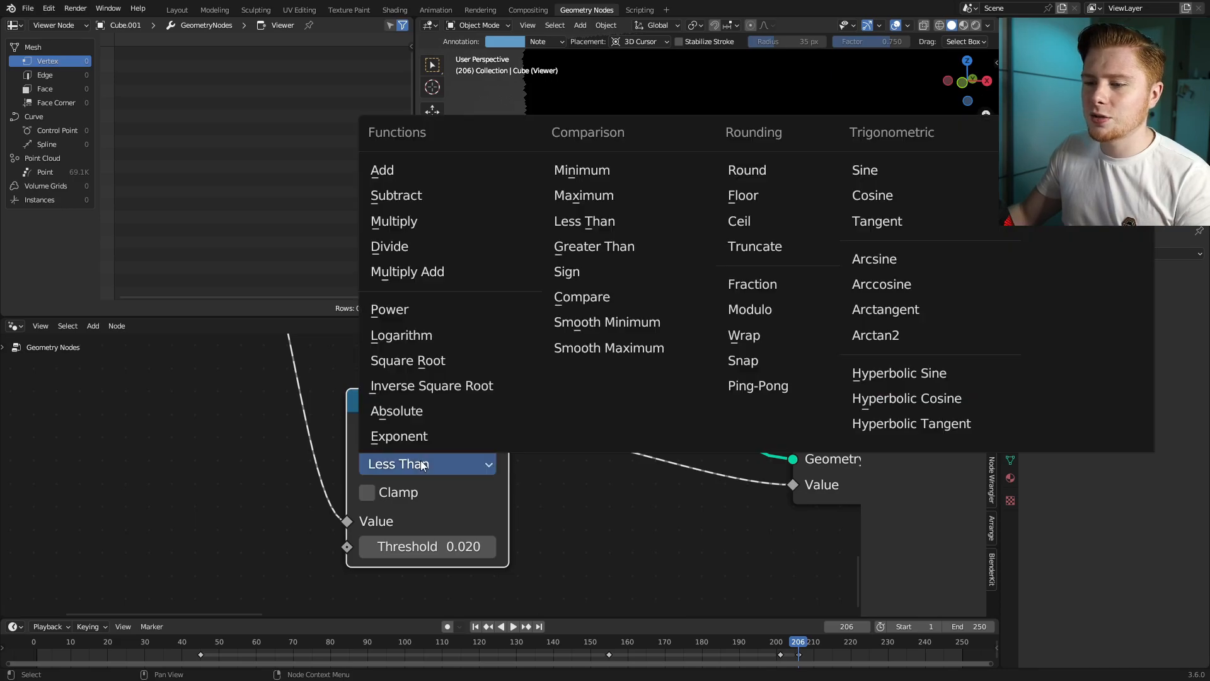
pyautogui.click(603, 246)
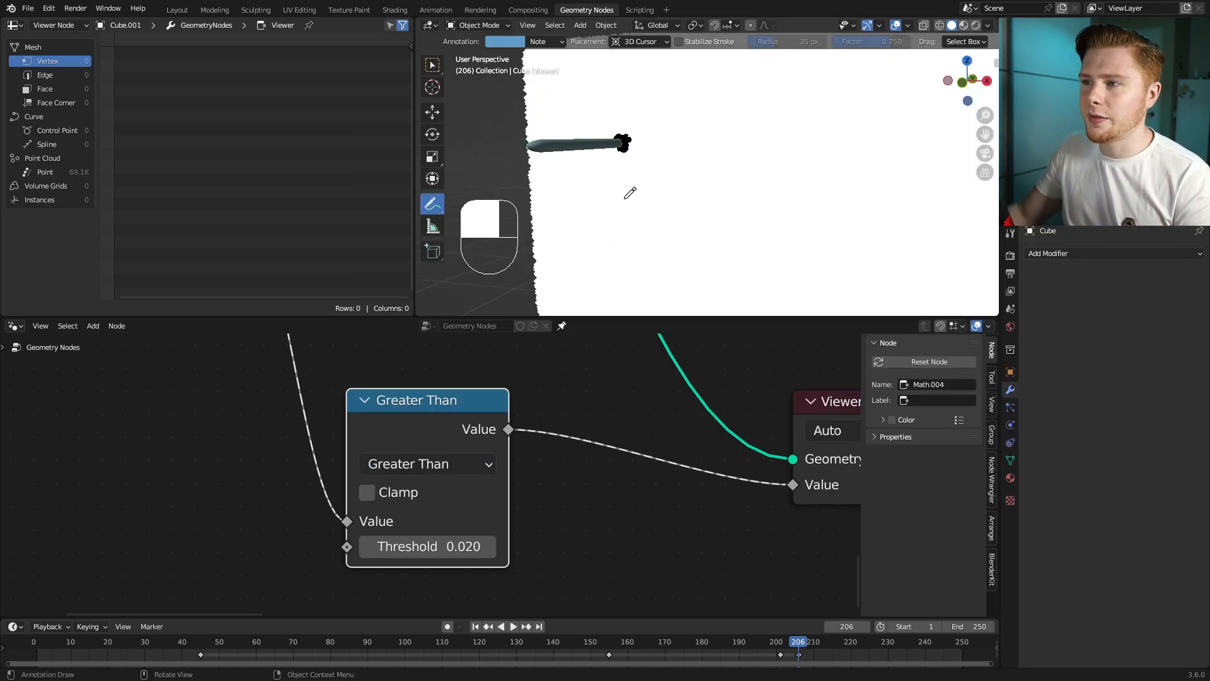
# Step: Insert a Delete Geometry node on the points link leading to the Viewer
pyautogui.scroll(-2, 522, 431)
pyautogui.moveTo(562, 409); pyautogui.dragTo(522, 431, button='middle')
pyautogui.hotkey('shift', 'a')
pyautogui.write('sde')
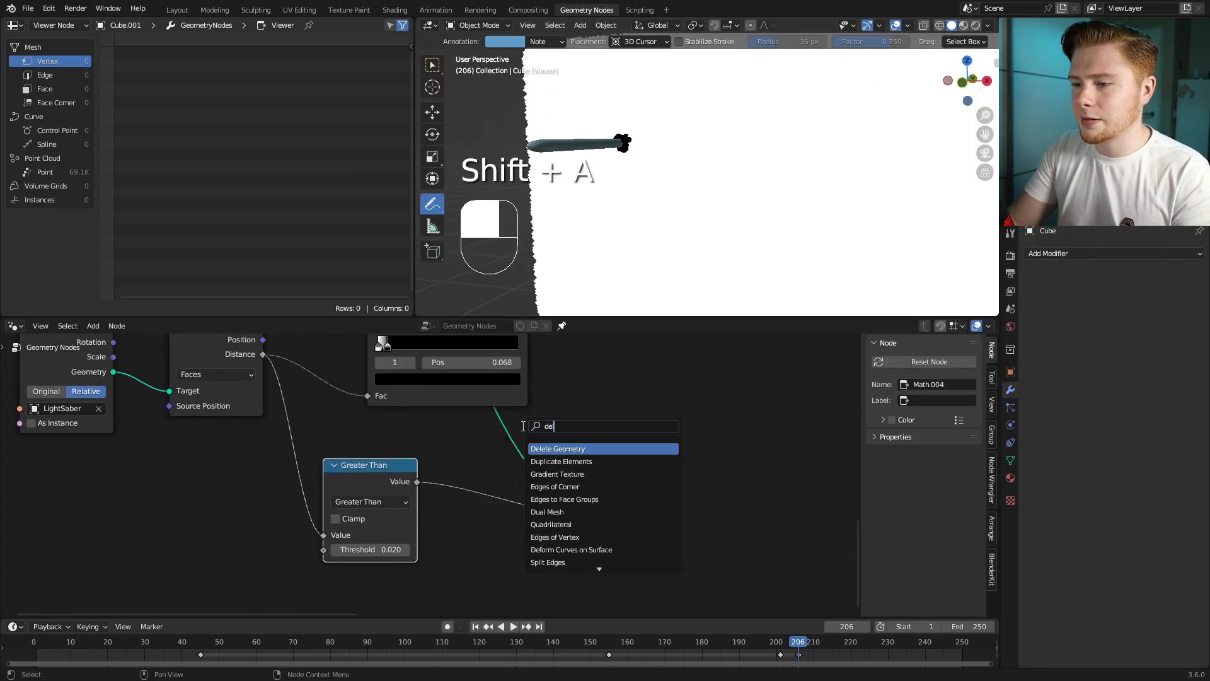
pyautogui.press('Return')
pyautogui.click(523, 431)
pyautogui.moveTo(526, 432); pyautogui.dragTo(464, 431)
# Step: Connect the Greater Than value to the new Delete Geometry node's Selection and delete the Viewer node
pyautogui.moveTo(383, 473); pyautogui.dragTo(460, 502)
pyautogui.moveTo(508, 418); pyautogui.dragTo(487, 426)
pyautogui.click(616, 470)
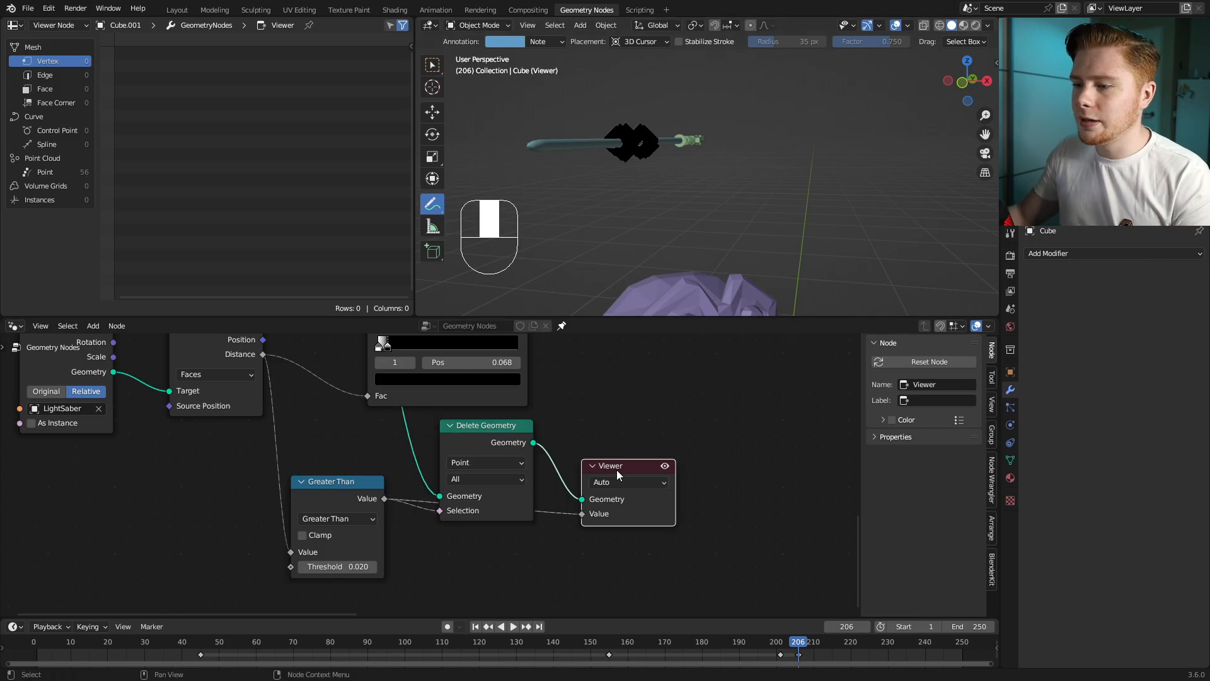
pyautogui.press('x')
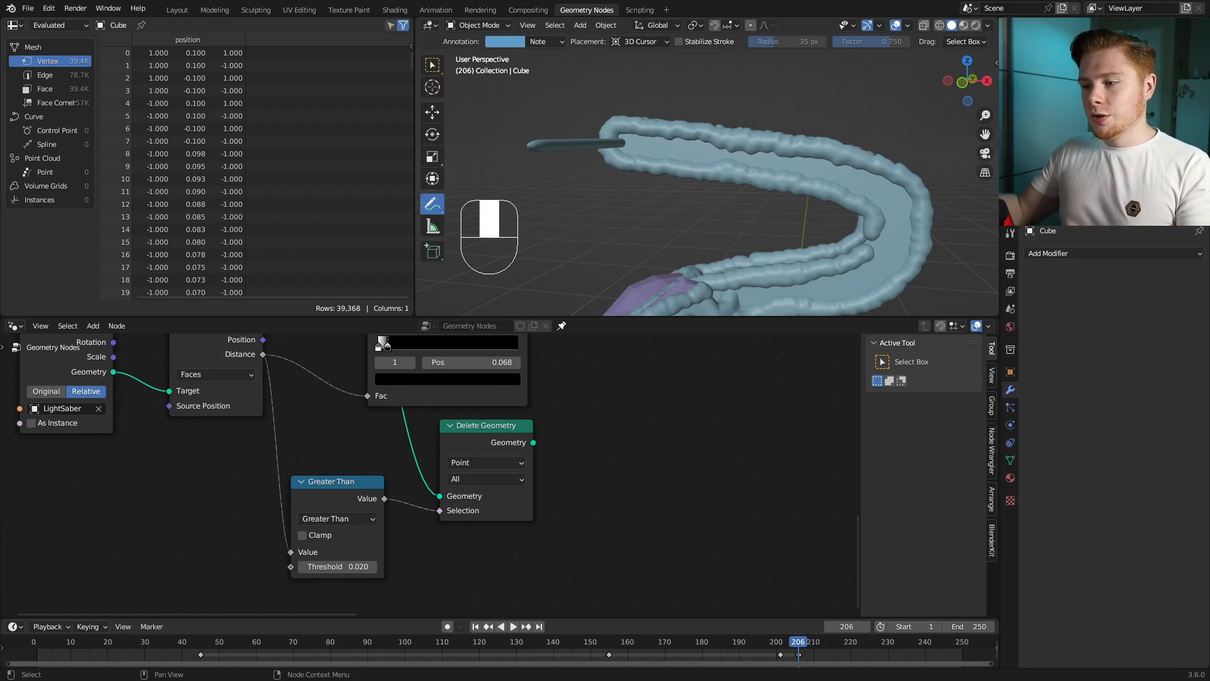
# Step: Add a simulation zone beside the Delete Geometry node
pyautogui.moveTo(656, 443); pyautogui.dragTo(536, 410, button='middle')
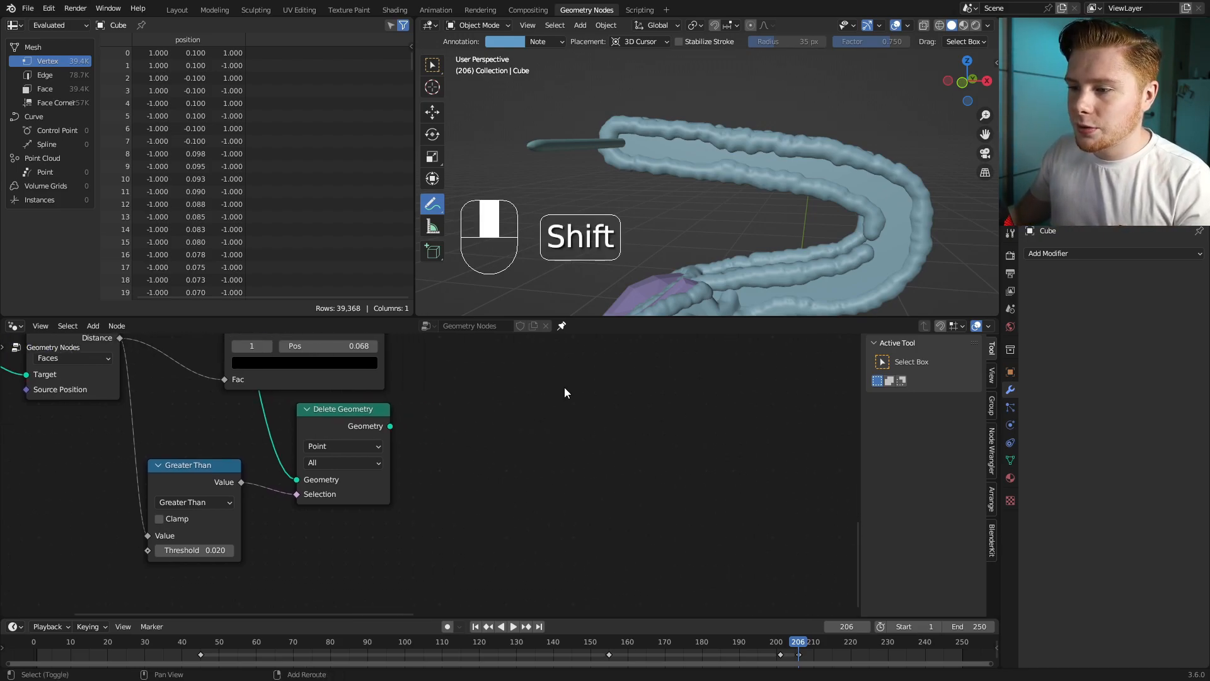
pyautogui.hotkey('shift', 'a')
pyautogui.write('sim')
pyautogui.press('Return')
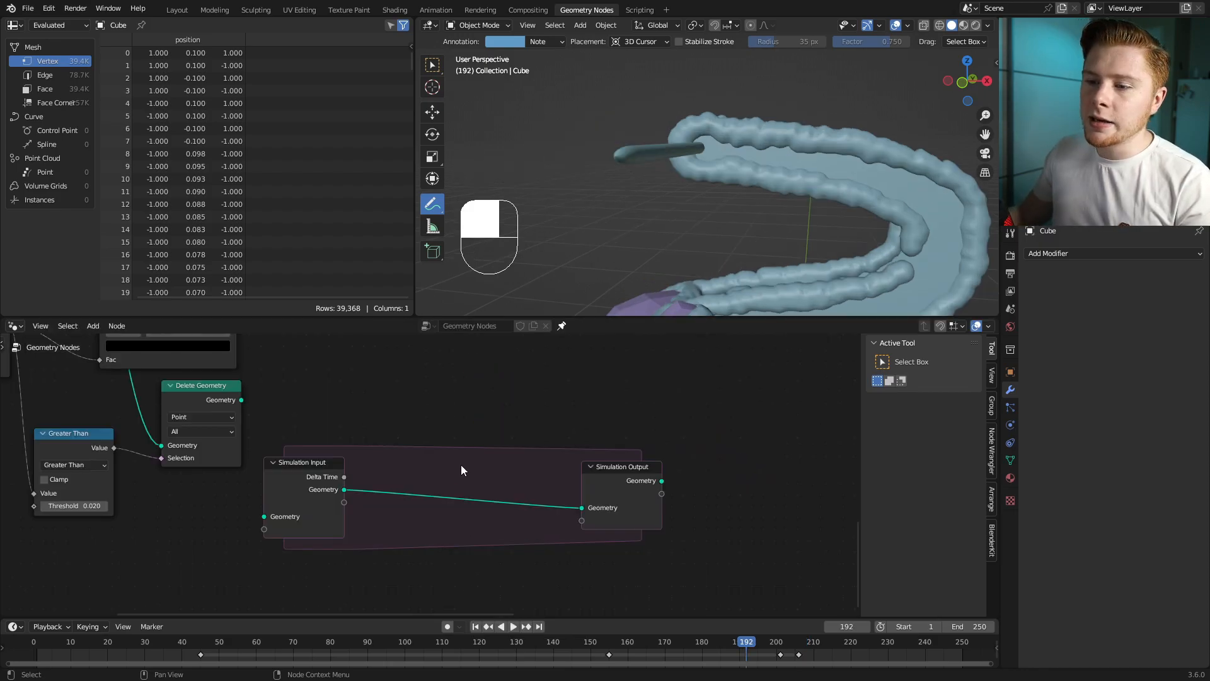
# Step: Insert a Join Geometry node inside the new simulation zone and connect the Delete Geometry output to it
pyautogui.hotkey('shift', 'a')
pyautogui.write('join')
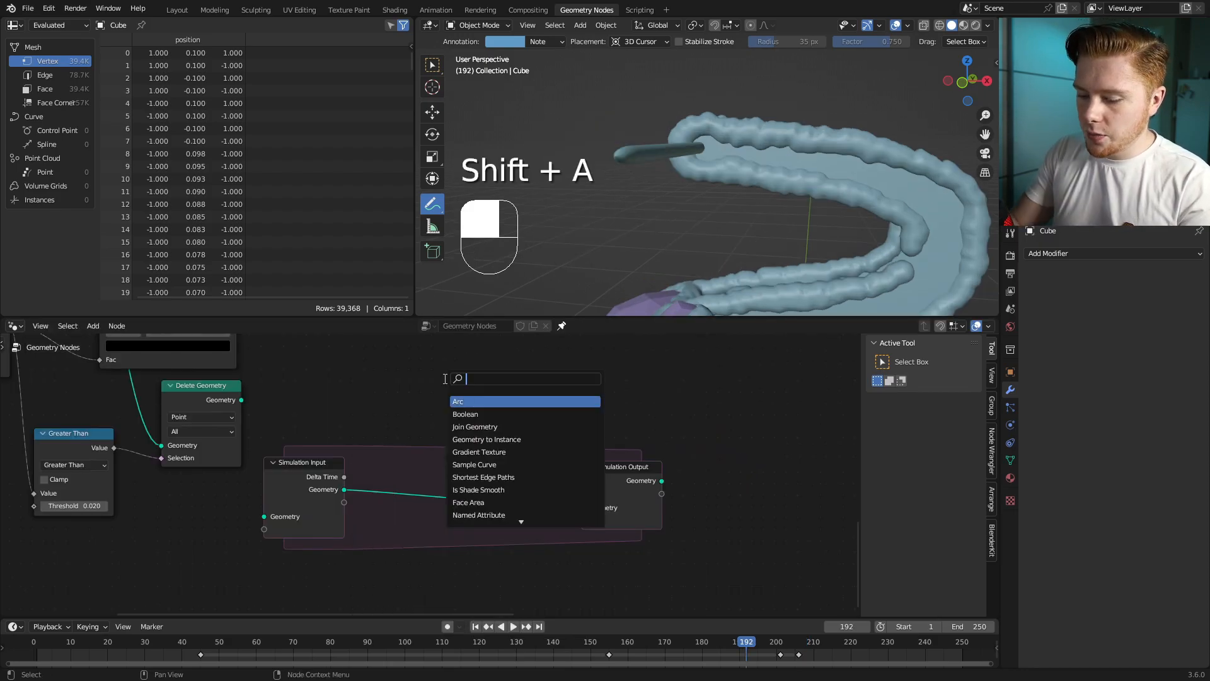
pyautogui.press('Return')
pyautogui.click(416, 478)
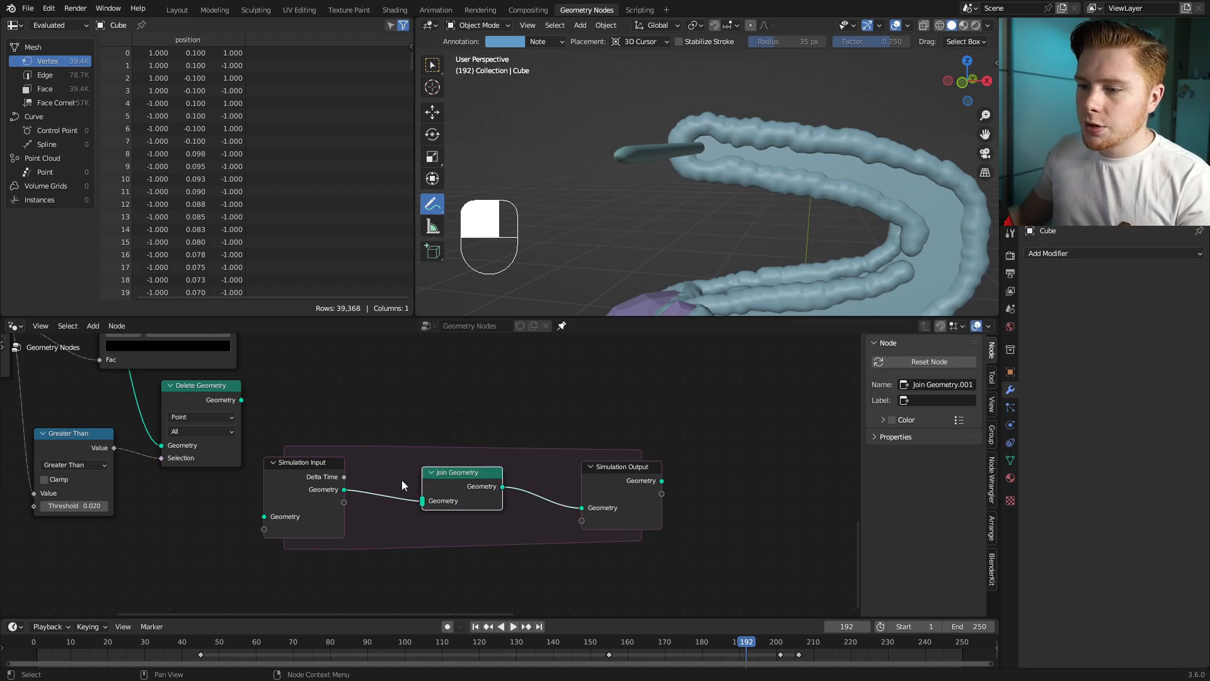
pyautogui.moveTo(302, 470); pyautogui.dragTo(295, 479)
pyautogui.moveTo(242, 400); pyautogui.dragTo(353, 444)
pyautogui.moveTo(416, 489); pyautogui.dragTo(417, 497)
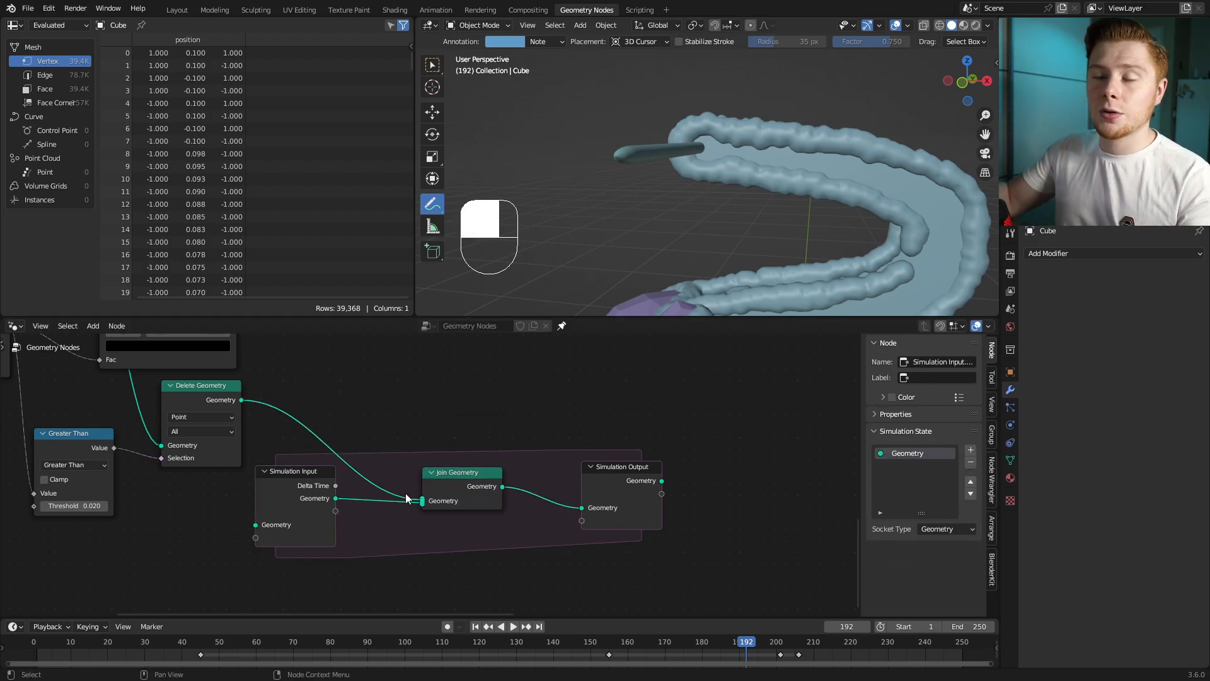
# Step: Play the animation and examine the contact points accumulating along the lightsaber's path
pyautogui.press('space')
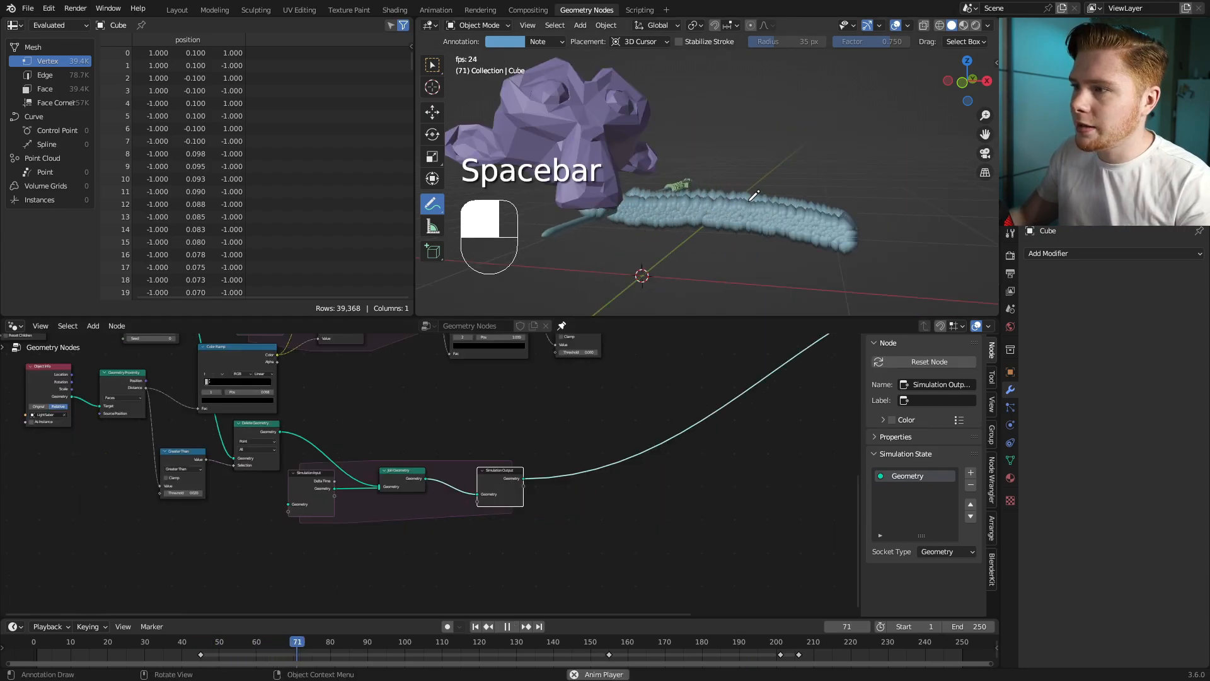
pyautogui.moveTo(754, 196)
pyautogui.mouseDown(button='middle')
pyautogui.moveTo(862, 258)
pyautogui.moveTo(842, 254)
pyautogui.mouseUp(button='middle')
pyautogui.press('space')
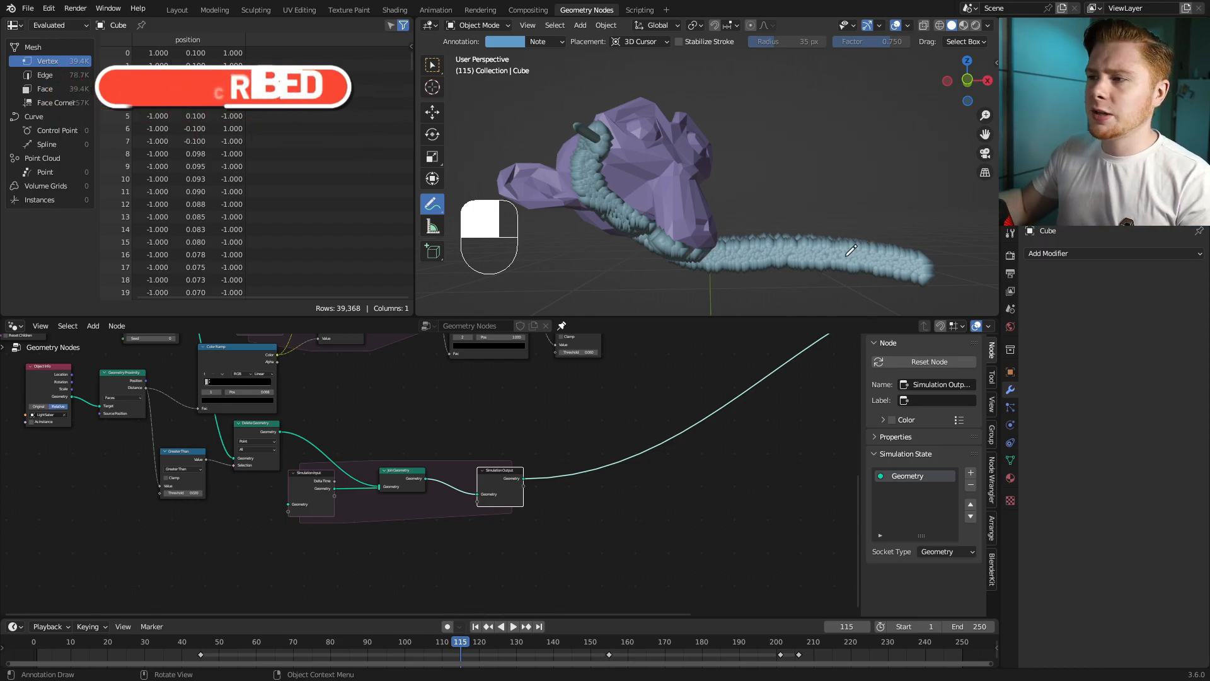
# Step: Add a simulation state item named Age to the new zone and set its socket type to Integer
pyautogui.scroll(3, 483, 482)
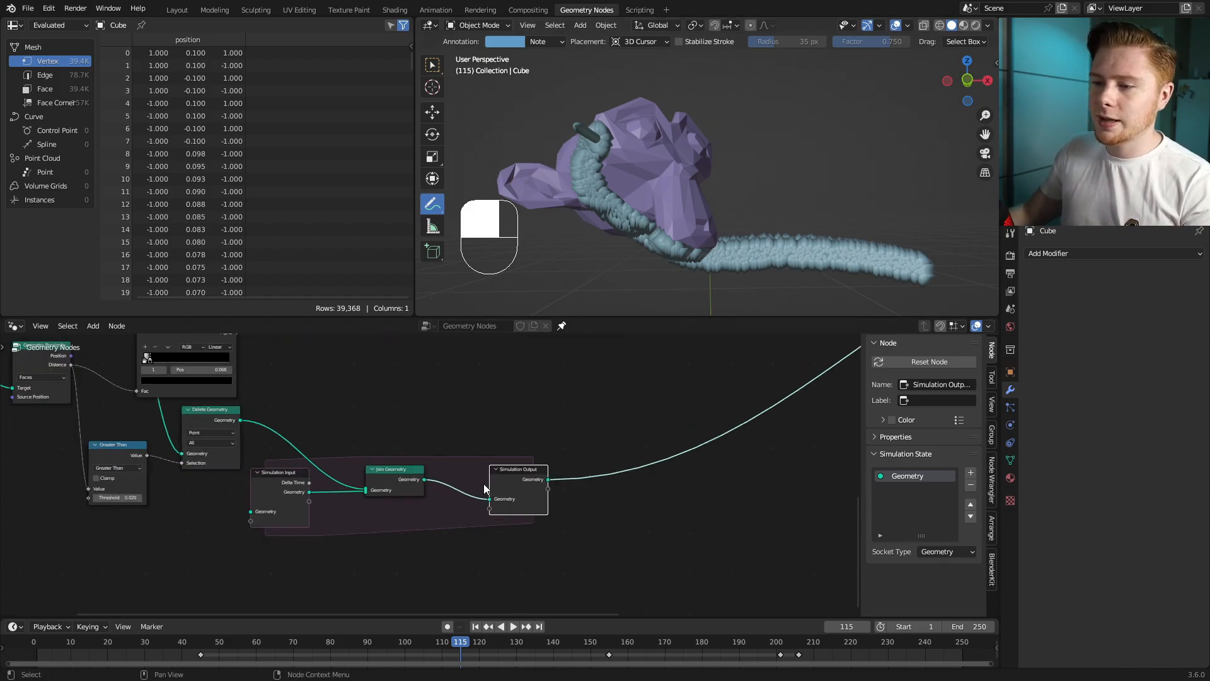
pyautogui.moveTo(472, 469); pyautogui.dragTo(526, 458, button='middle')
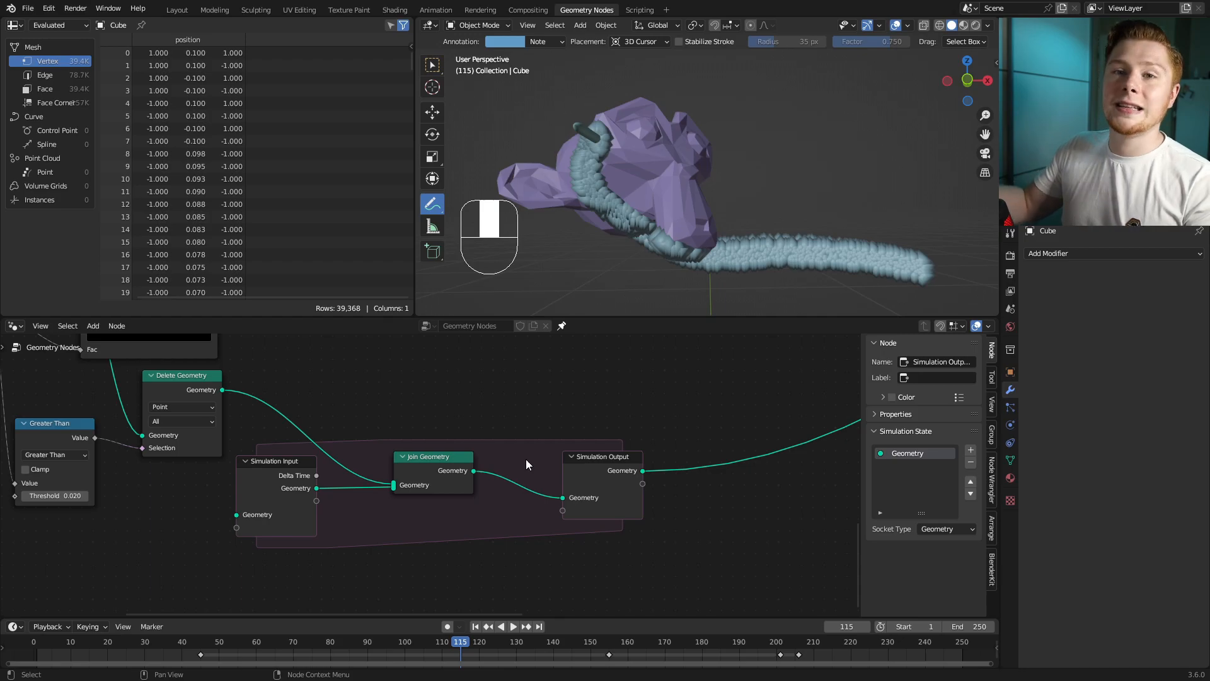
pyautogui.scroll(2, 441, 489)
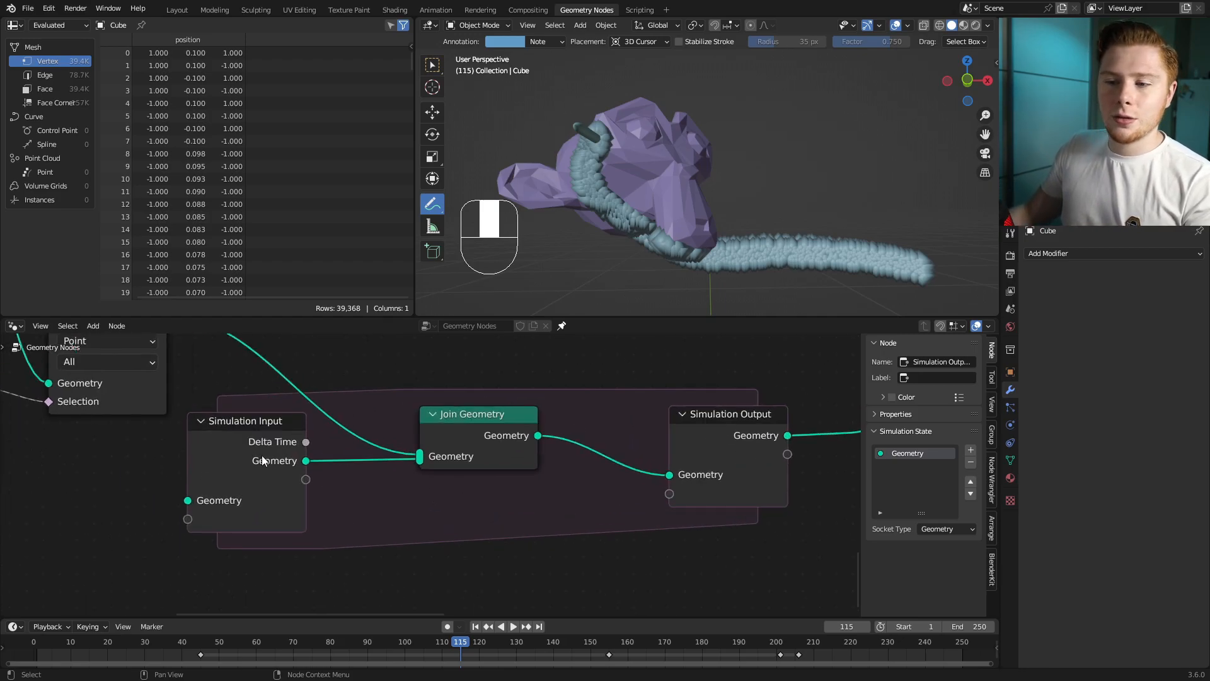
pyautogui.click(250, 443)
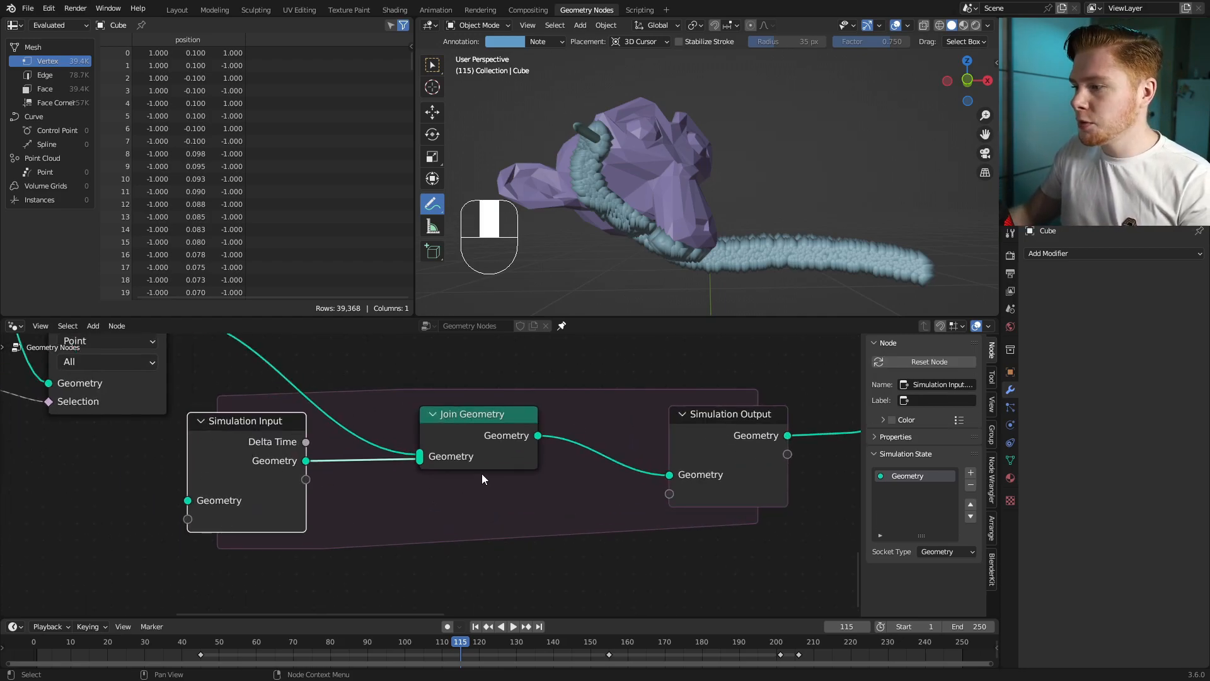
pyautogui.click(970, 473)
pyautogui.doubleClick(927, 489)
pyautogui.write('Age')
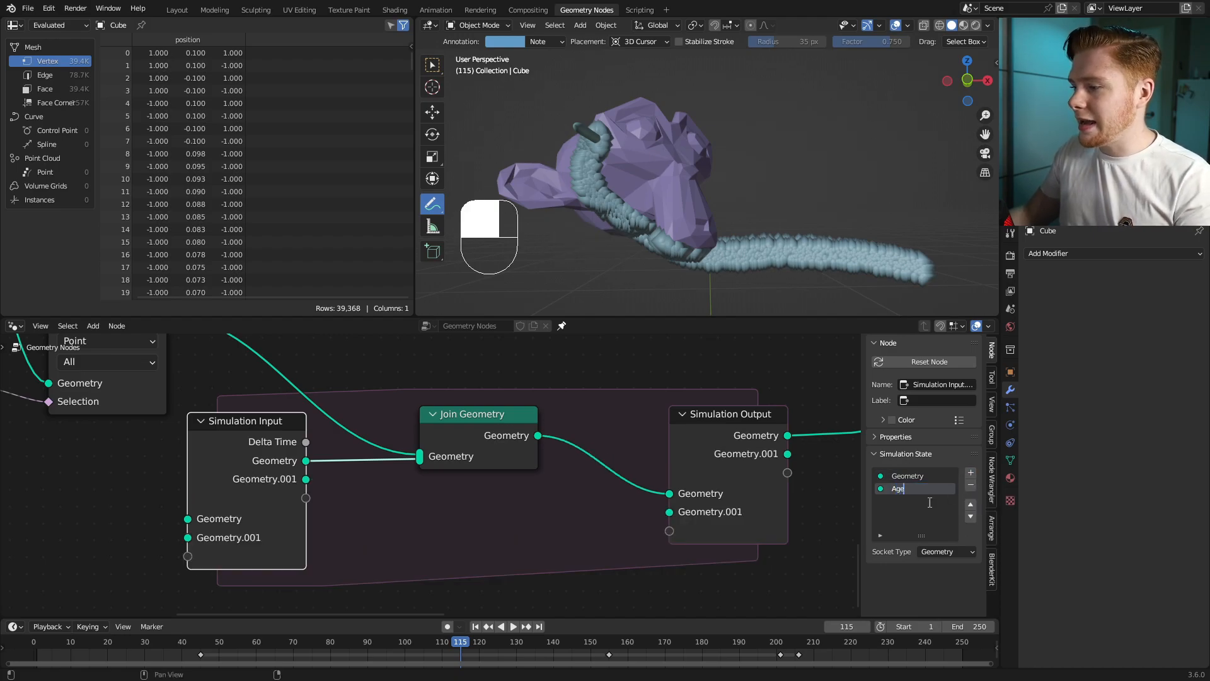
pyautogui.press('Return')
pyautogui.click(937, 552)
pyautogui.click(938, 583)
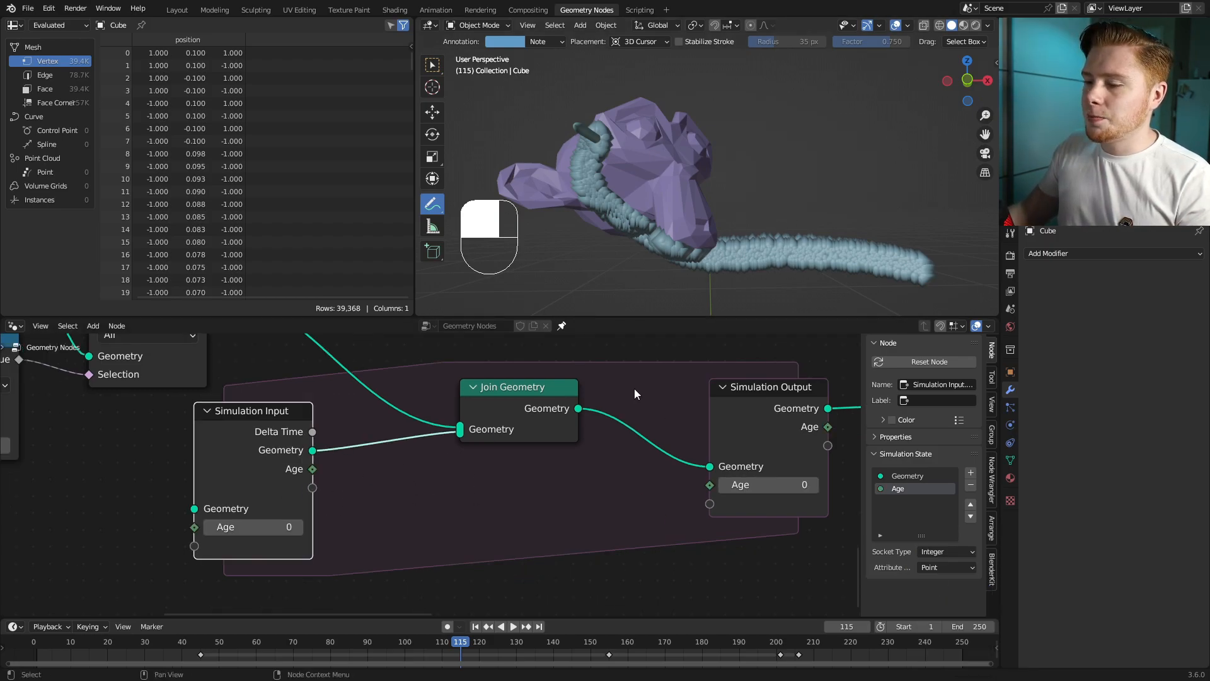
# Step: Insert an Integer Capture Attribute node after Join Geometry and connect the Simulation Input's Age to its Value
pyautogui.click(634, 388)
pyautogui.moveTo(660, 368); pyautogui.dragTo(579, 395, button='middle')
pyautogui.hotkey('shift', 'a')
pyautogui.write('scap')
pyautogui.press('Return')
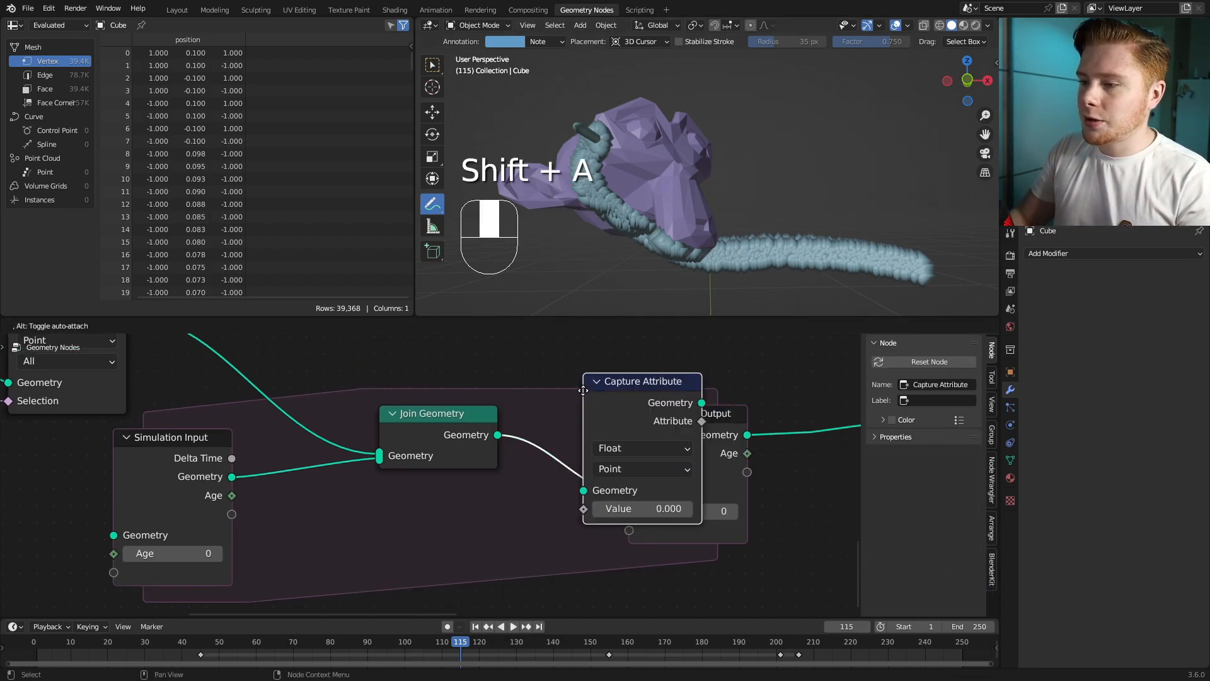
pyautogui.click(530, 369)
pyautogui.click(588, 428)
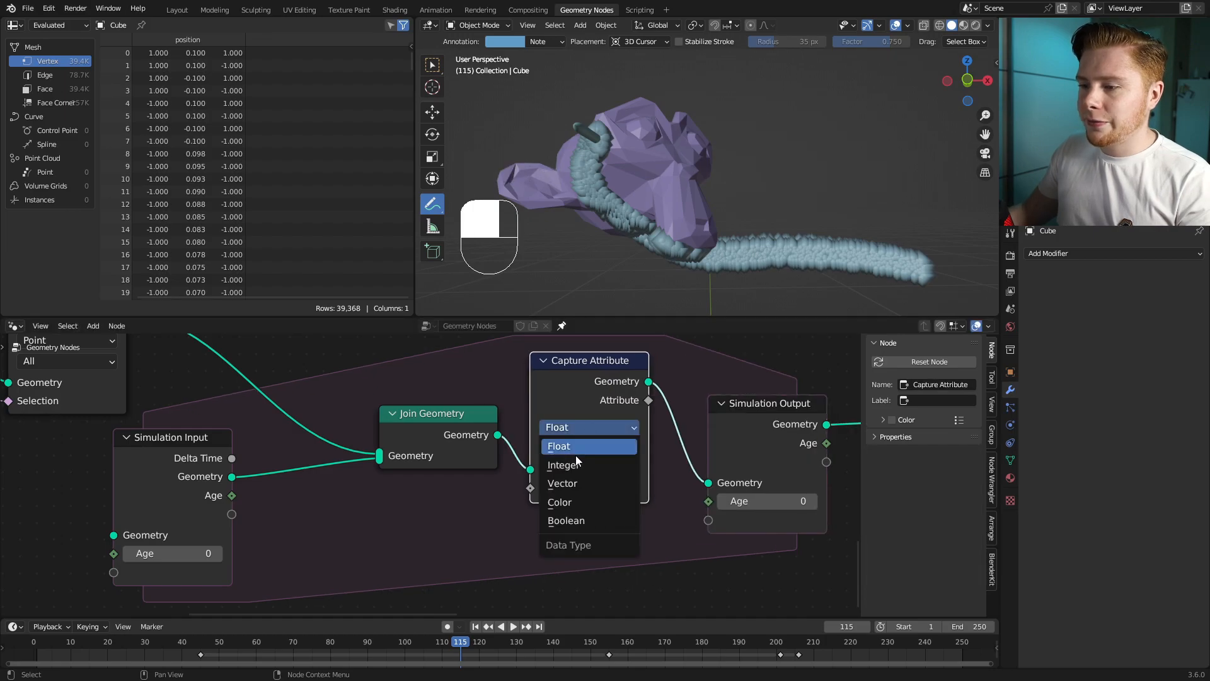
pyautogui.click(571, 466)
pyautogui.moveTo(231, 497); pyautogui.dragTo(300, 529)
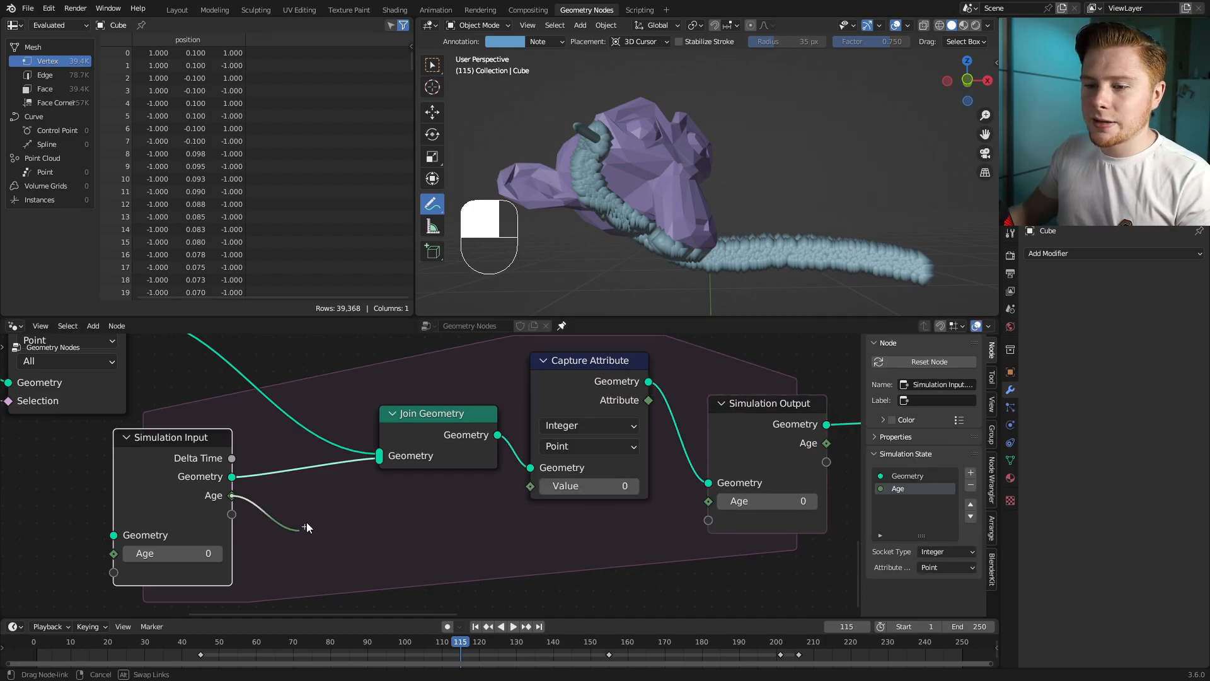
pyautogui.moveTo(517, 495); pyautogui.dragTo(530, 486)
# Step: Add a Math node below Capture Attribute and connect the captured Attribute to its first value
pyautogui.moveTo(639, 444); pyautogui.dragTo(567, 430, button='middle')
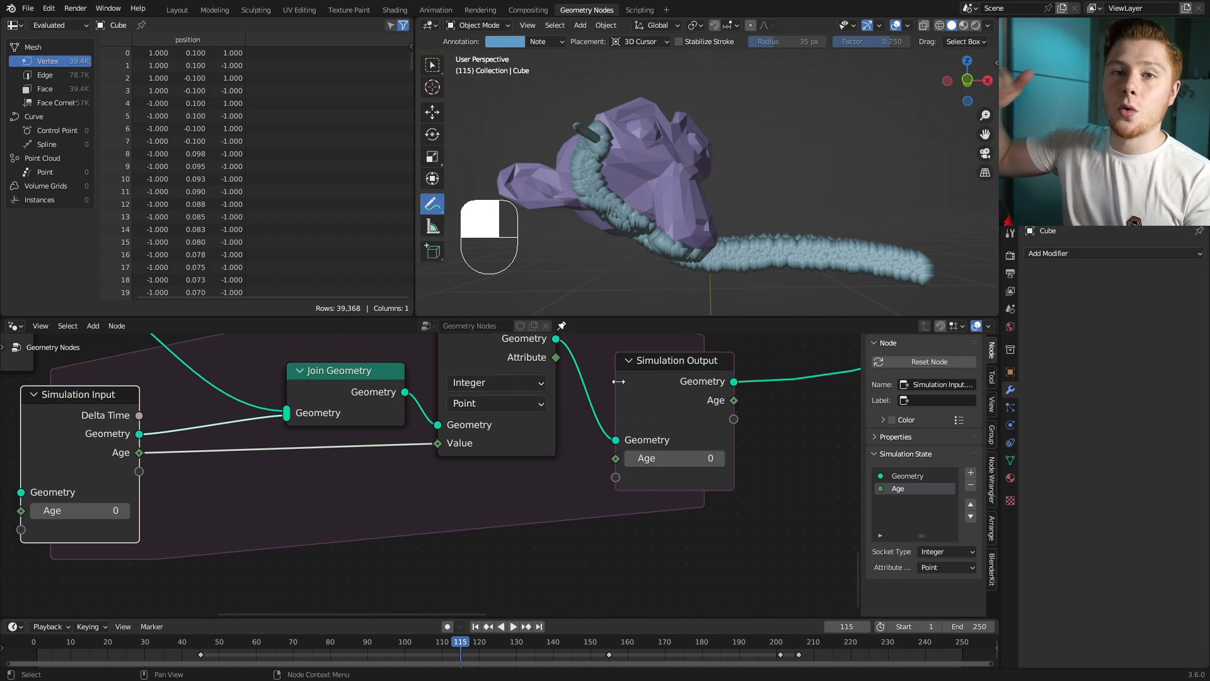
pyautogui.hotkey('shift', 'a')
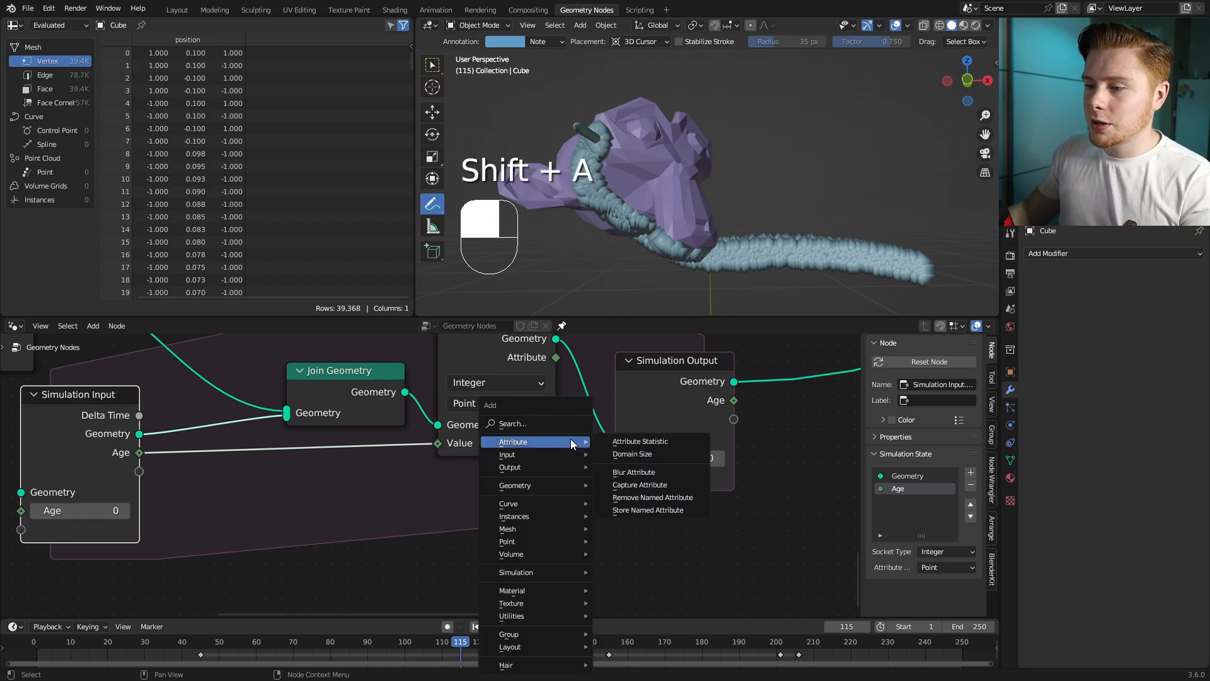
pyautogui.click(568, 424)
pyautogui.write('math')
pyautogui.press('Return')
pyautogui.click(432, 479)
pyautogui.moveTo(537, 397); pyautogui.dragTo(433, 568)
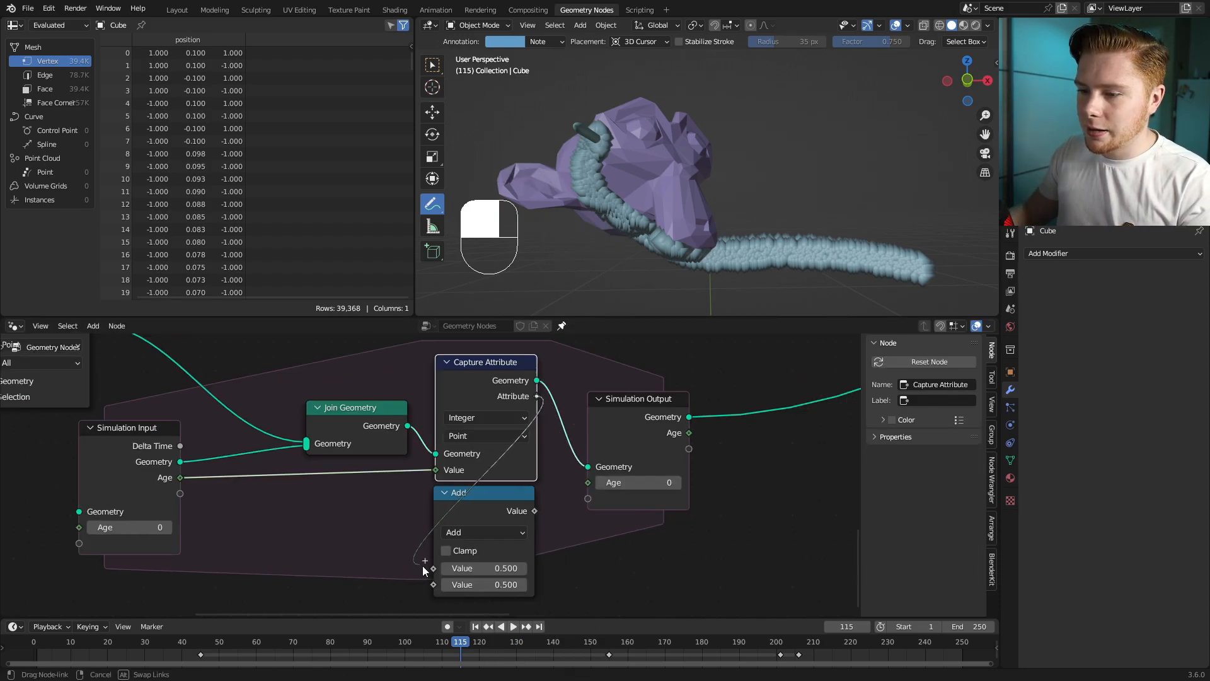
# Step: Set the Add node's second value to 1 and connect its result to the Simulation Output's Age
pyautogui.click(484, 584)
pyautogui.write('1')
pyautogui.press('Return')
pyautogui.moveTo(534, 510); pyautogui.dragTo(584, 483)
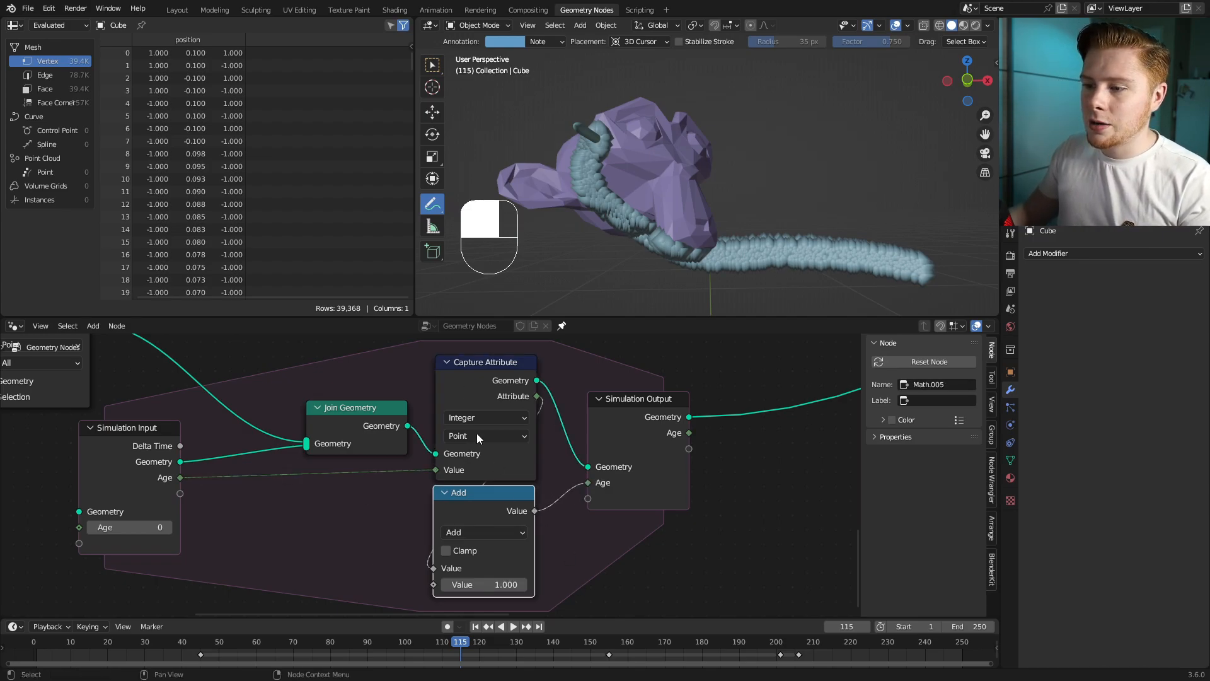
# Step: Insert a Delete Geometry node between the Geometry output of Simulation Input and the Join Geometry node
pyautogui.moveTo(365, 479); pyautogui.dragTo(533, 455, button='middle')
pyautogui.hotkey('shift', 'a')
pyautogui.write('del')
pyautogui.press('Return')
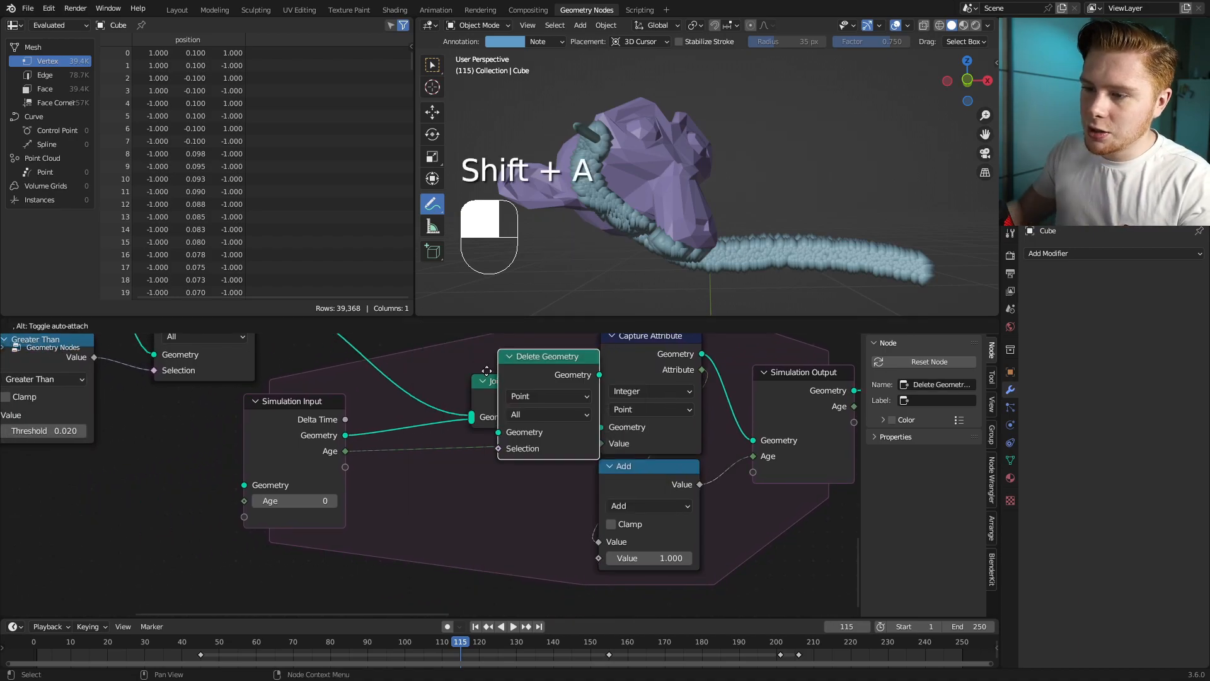
pyautogui.click(442, 450)
# Step: Add an integer Greater Than Compare node with Age as A and 6 as B, driving the Delete Geometry node's Selection
pyautogui.hotkey('shift', 'a')
pyautogui.write('greater')
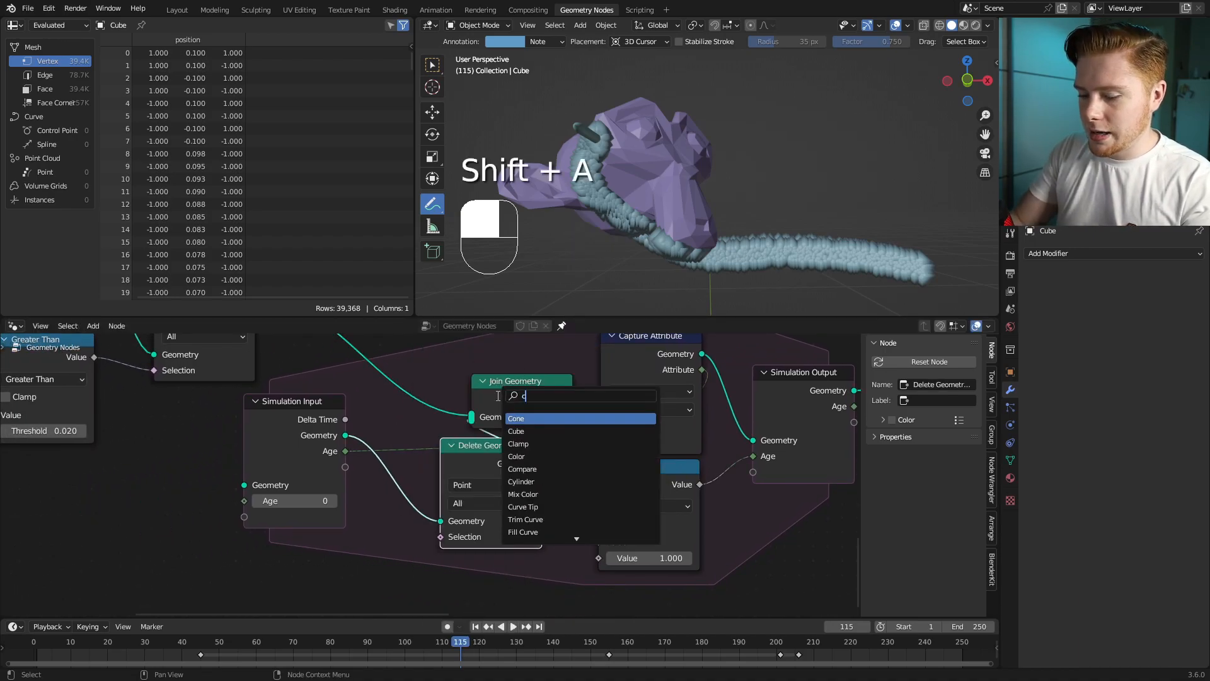
pyautogui.press('Return')
pyautogui.click(438, 567)
pyautogui.moveTo(440, 567); pyautogui.dragTo(378, 473, button='middle')
pyautogui.click(456, 498)
pyautogui.click(456, 529)
pyautogui.moveTo(320, 380); pyautogui.dragTo(352, 369)
pyautogui.moveTo(358, 491); pyautogui.dragTo(415, 564)
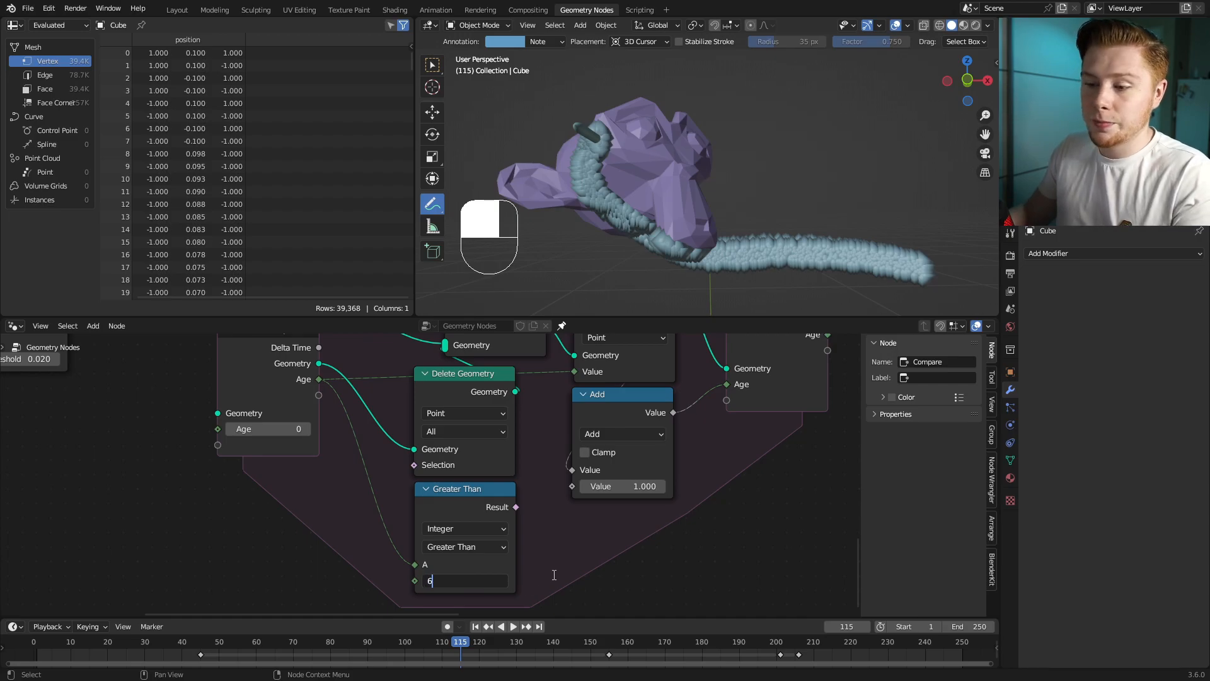
pyautogui.press('Return')
pyautogui.moveTo(516, 507); pyautogui.dragTo(530, 456)
pyautogui.moveTo(414, 462); pyautogui.dragTo(415, 465)
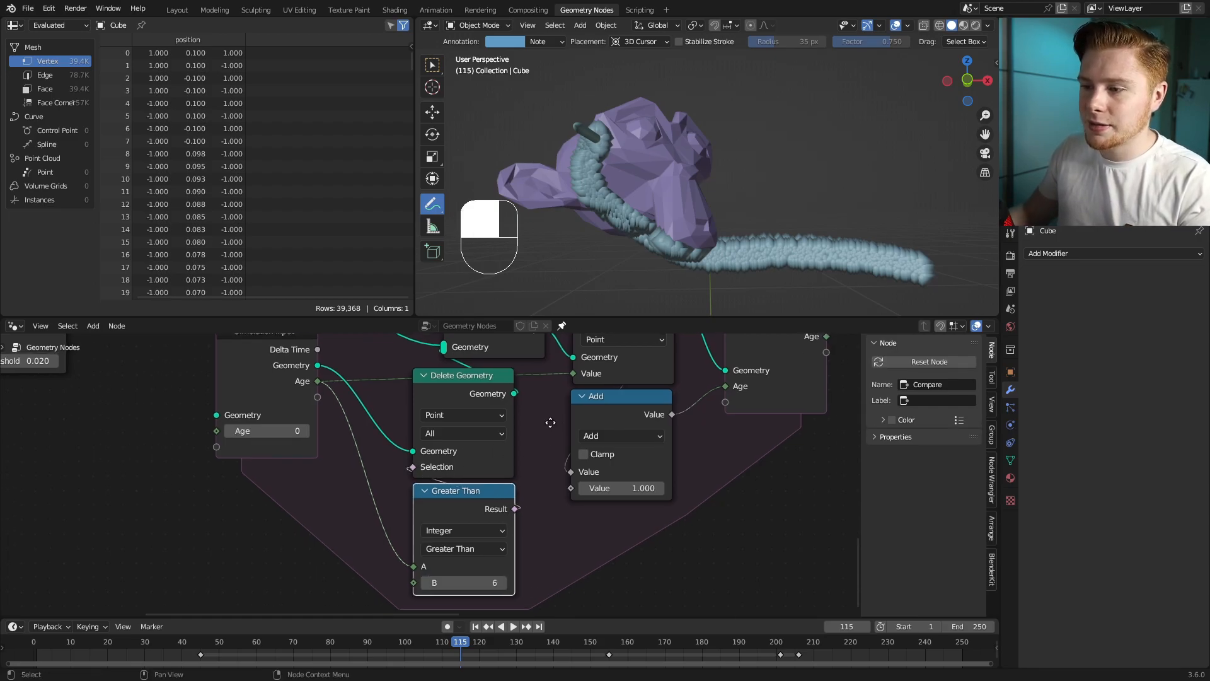
# Step: Play the animation from the start and examine how the trail of points disappears by age
pyautogui.moveTo(554, 418); pyautogui.dragTo(521, 481, button='middle')
pyautogui.click(33, 644)
pyautogui.press('space')
pyautogui.keyDown('shift'); pyautogui.moveTo(721, 295); pyautogui.dragTo(759, 235, button='middle'); pyautogui.keyUp('shift')
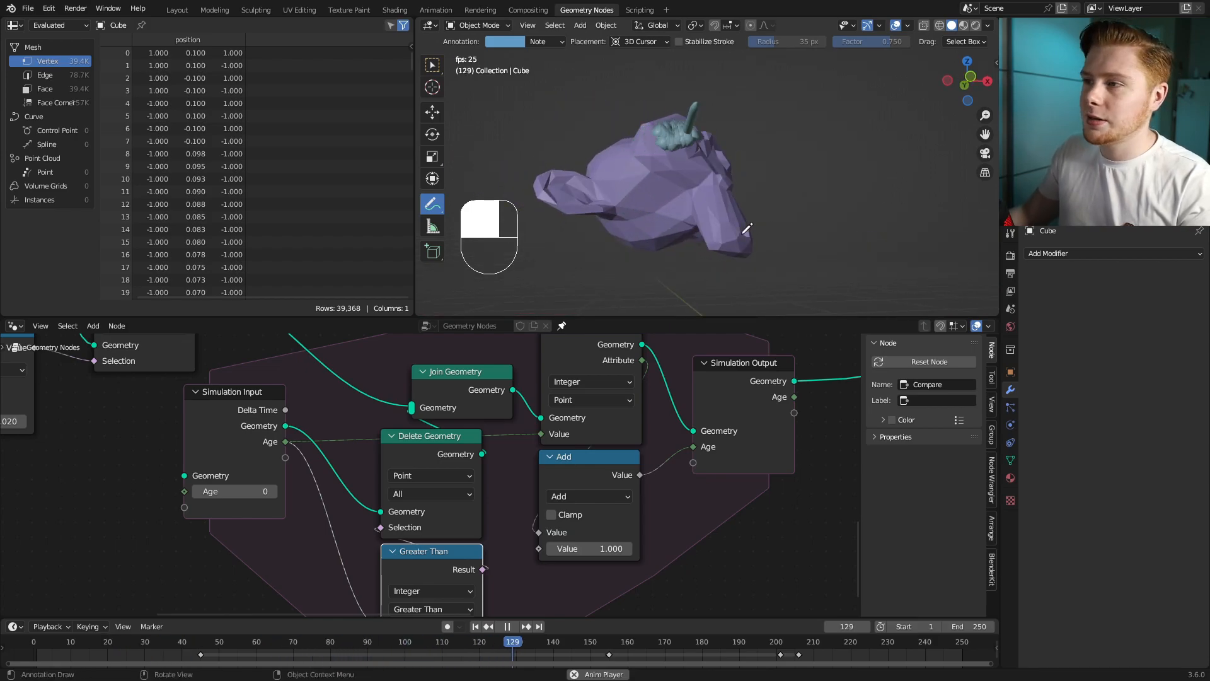
pyautogui.press('space')
# Step: Set the B value of the Greater Than node for the point age to 3
pyautogui.scroll(5, 507, 499)
pyautogui.click(506, 499)
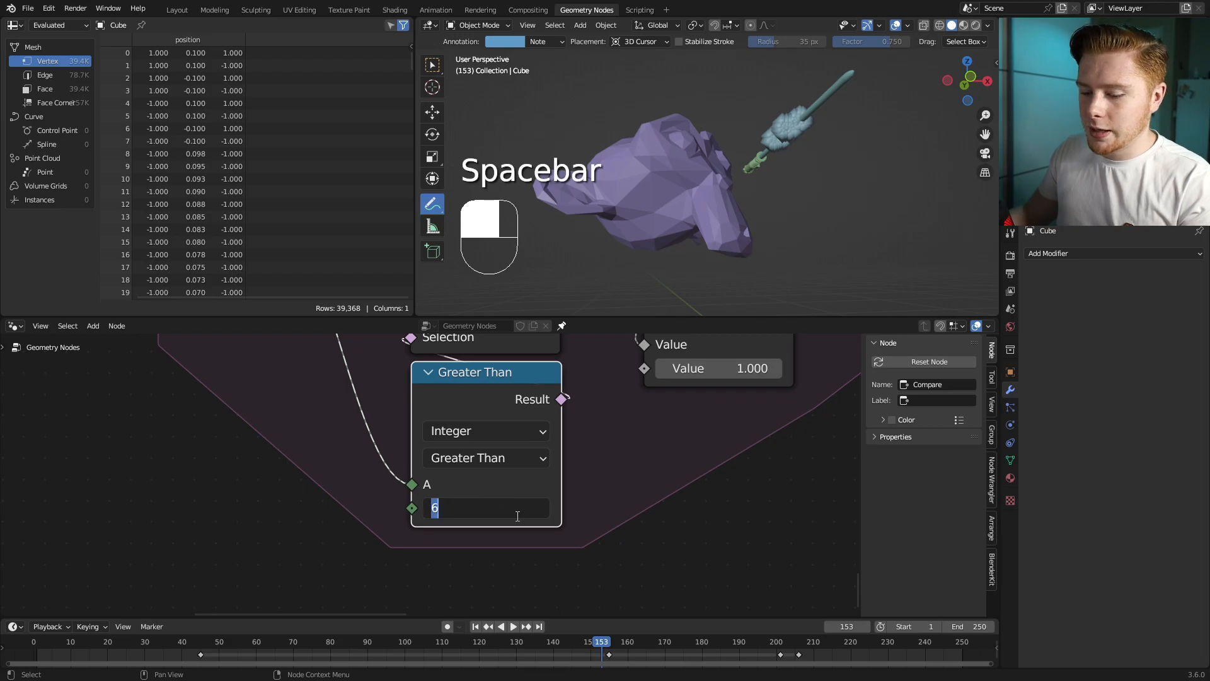
pyautogui.write('2')
pyautogui.press('BackSpace')
pyautogui.write('3')
pyautogui.press('Return')
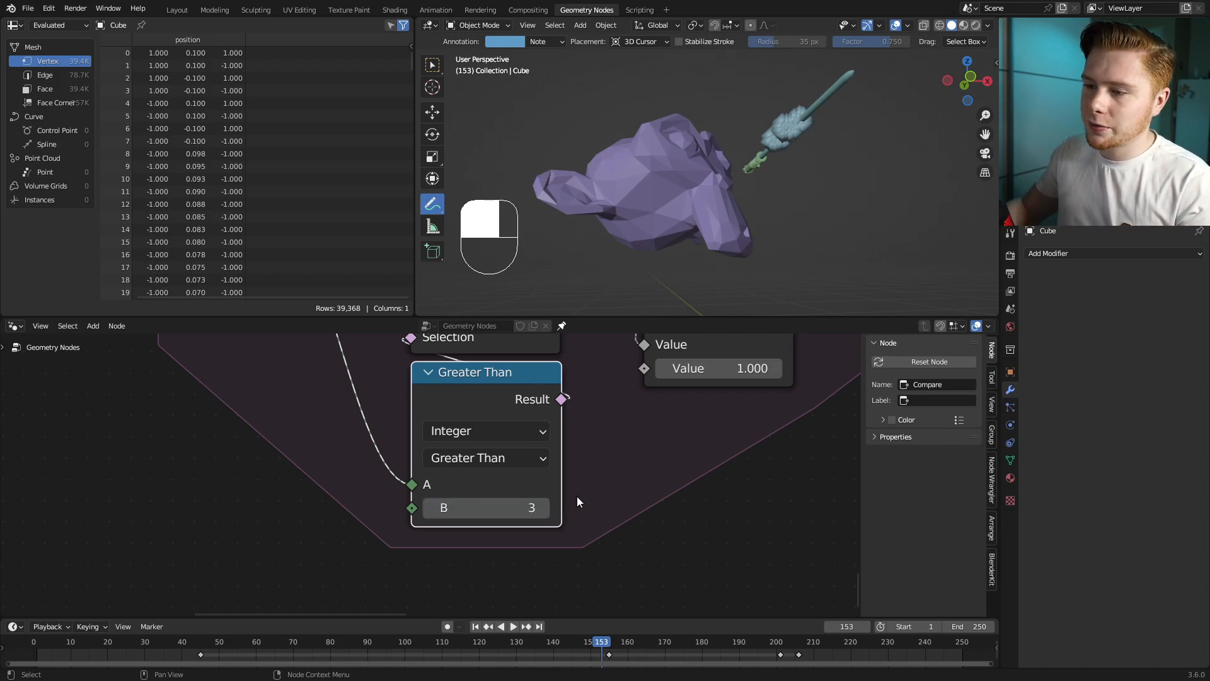
# Step: Add a second simulation zone beside the first zone's Simulation Output node
pyautogui.scroll(-5, 566, 516)
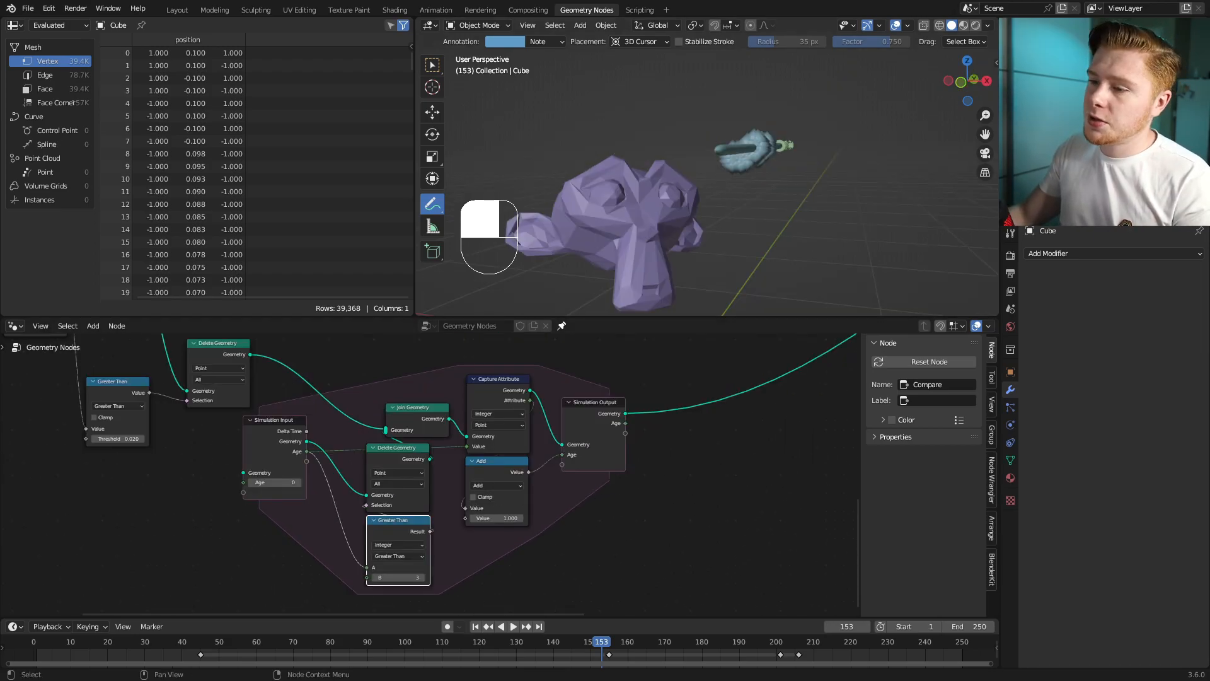
pyautogui.scroll(-4, 681, 435)
pyautogui.moveTo(688, 432); pyautogui.dragTo(489, 422, button='middle')
pyautogui.hotkey('shift', 'a')
pyautogui.write('sim')
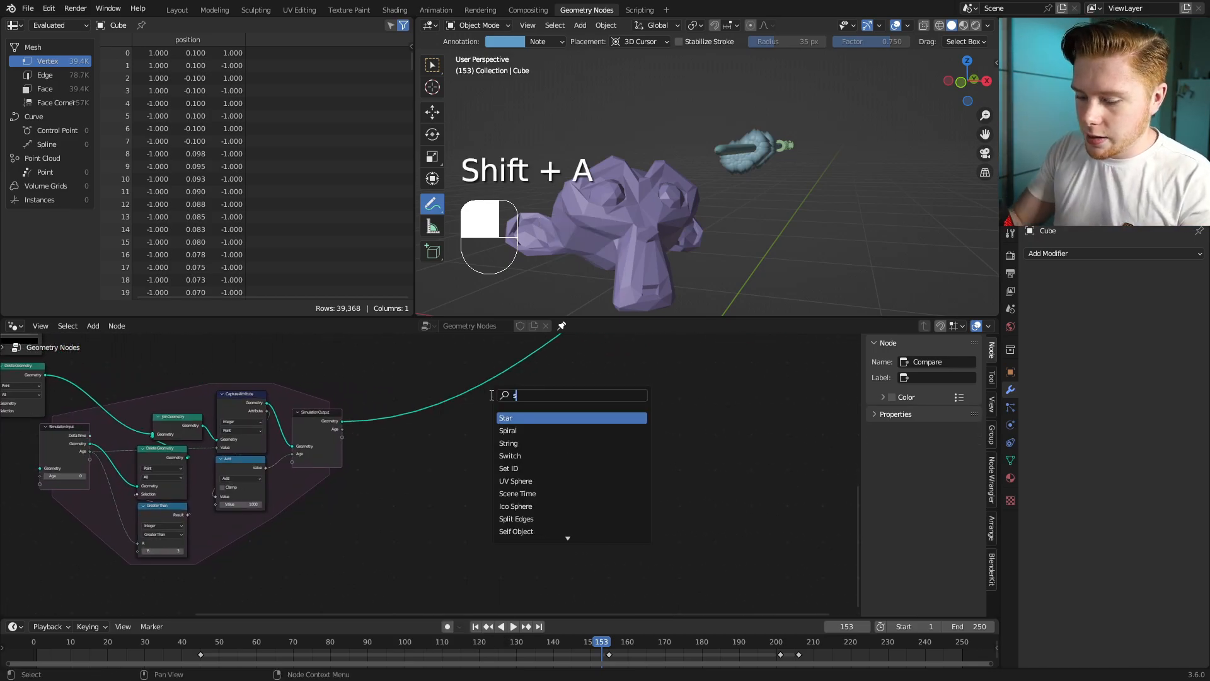
pyautogui.press('Return')
pyautogui.click(454, 461)
# Step: Insert a Join Geometry node between the input and output of the new simulation zone
pyautogui.scroll(2, 562, 407)
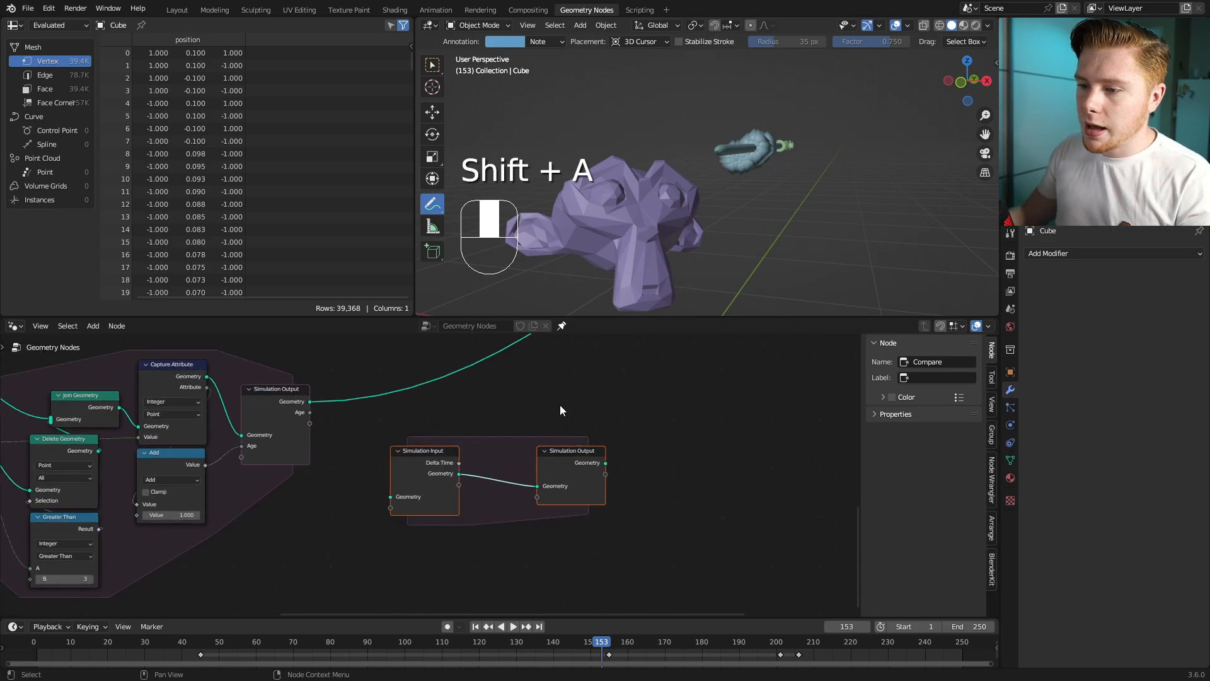
pyautogui.hotkey('shift', 'a')
pyautogui.write('join')
pyautogui.press('Down')
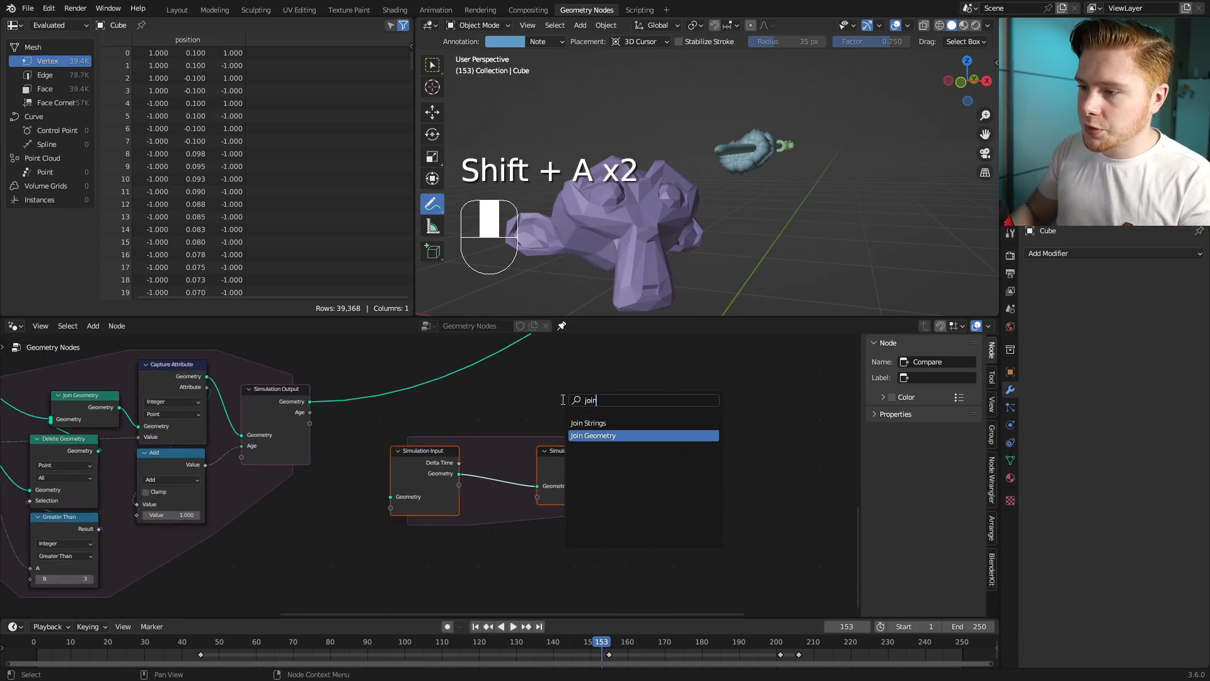
pyautogui.press('Return')
pyautogui.click(479, 458)
# Step: Connect the first Simulation Output's Geometry to the new Join Geometry node and space out the second zone's nodes
pyautogui.scroll(2, 426, 473)
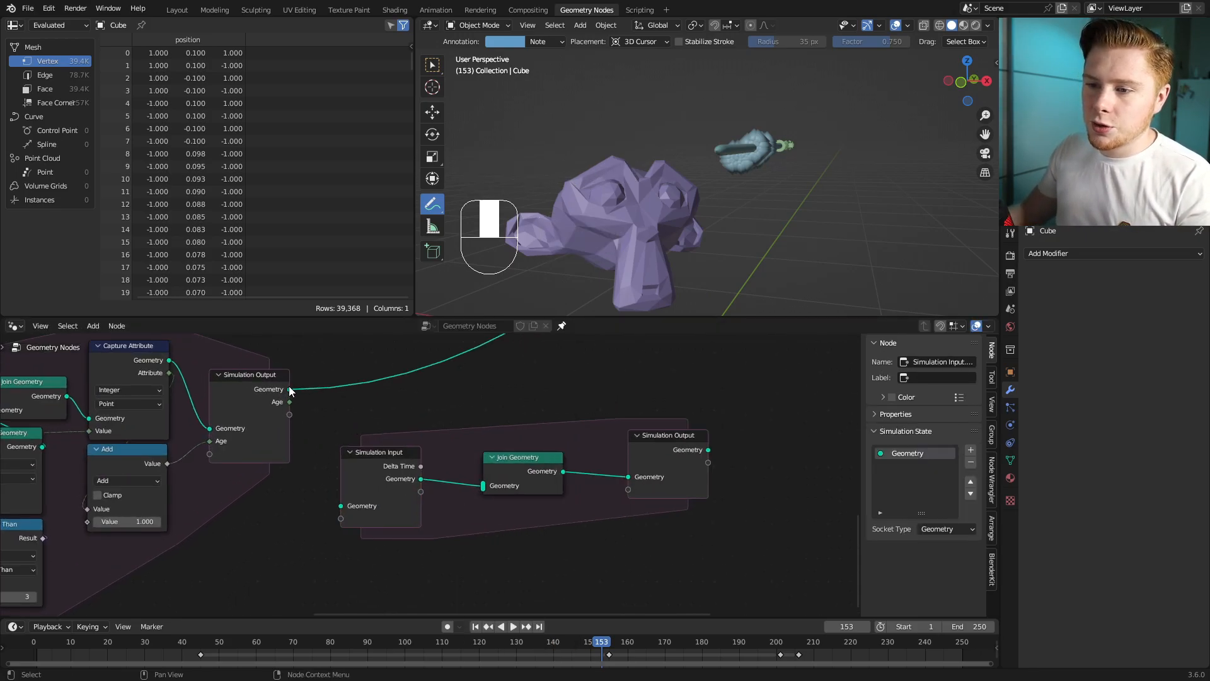
pyautogui.moveTo(290, 391); pyautogui.dragTo(360, 403)
pyautogui.moveTo(483, 481); pyautogui.dragTo(484, 480)
pyautogui.moveTo(365, 467); pyautogui.dragTo(331, 481)
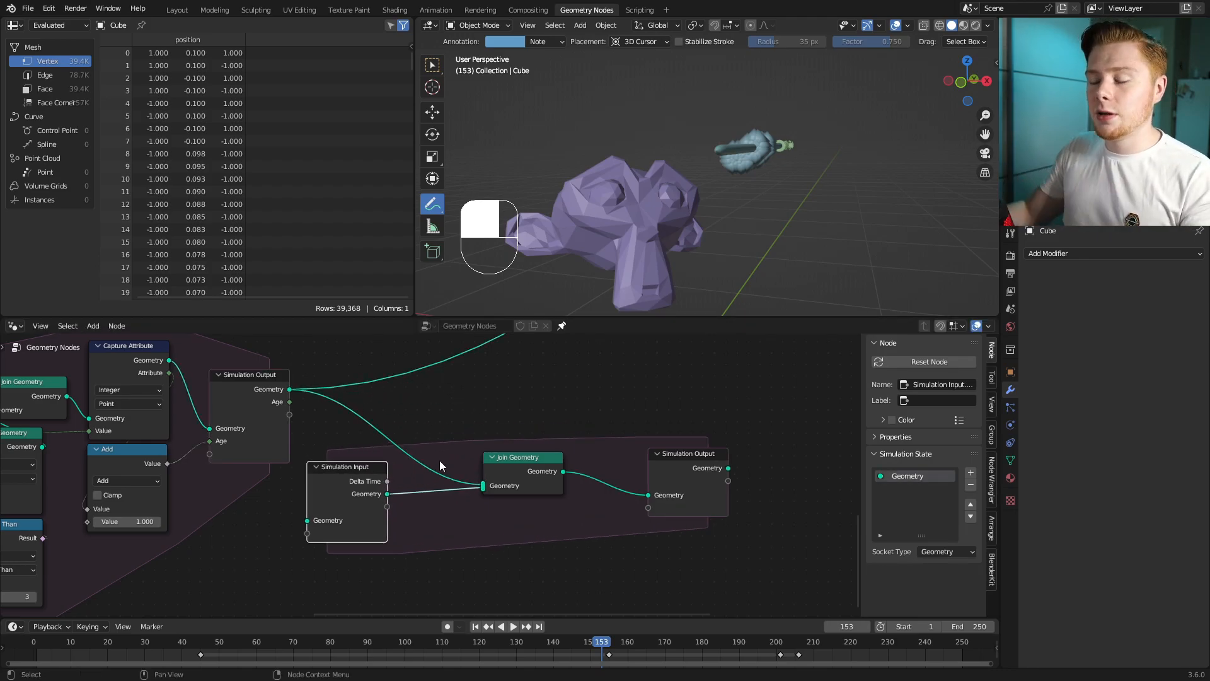
# Step: Add a simulation state item named Velocity with the Vector socket type to the second zone
pyautogui.scroll(3, 395, 486)
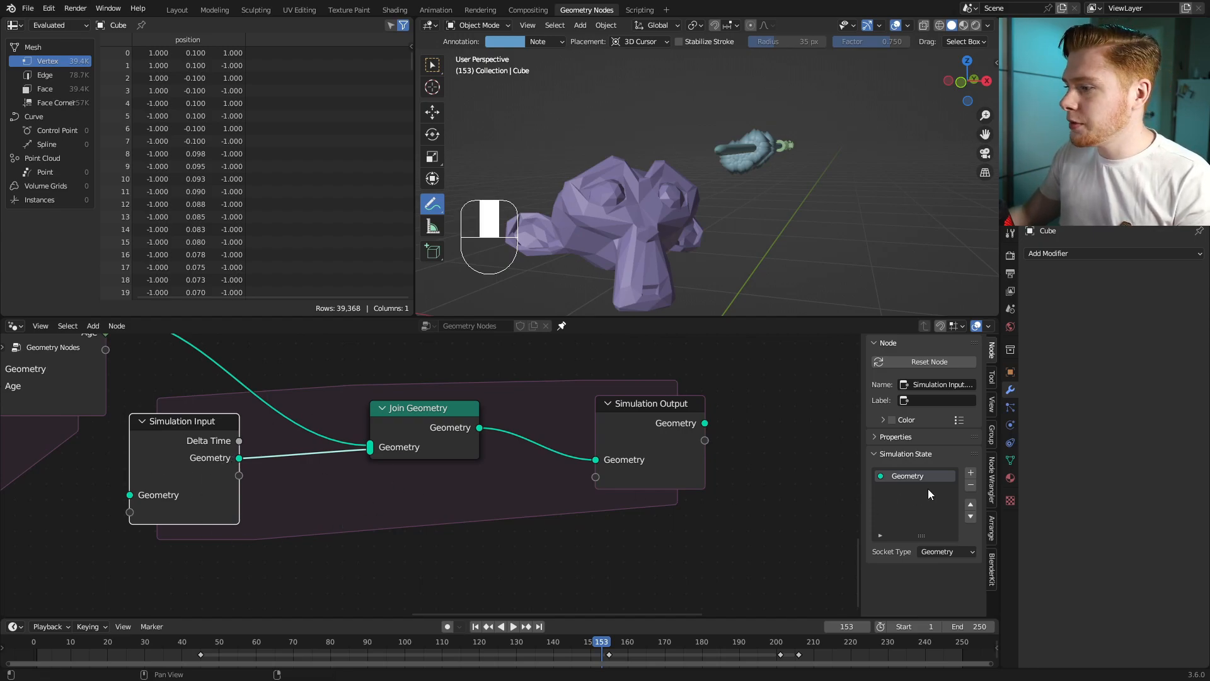
pyautogui.click(971, 474)
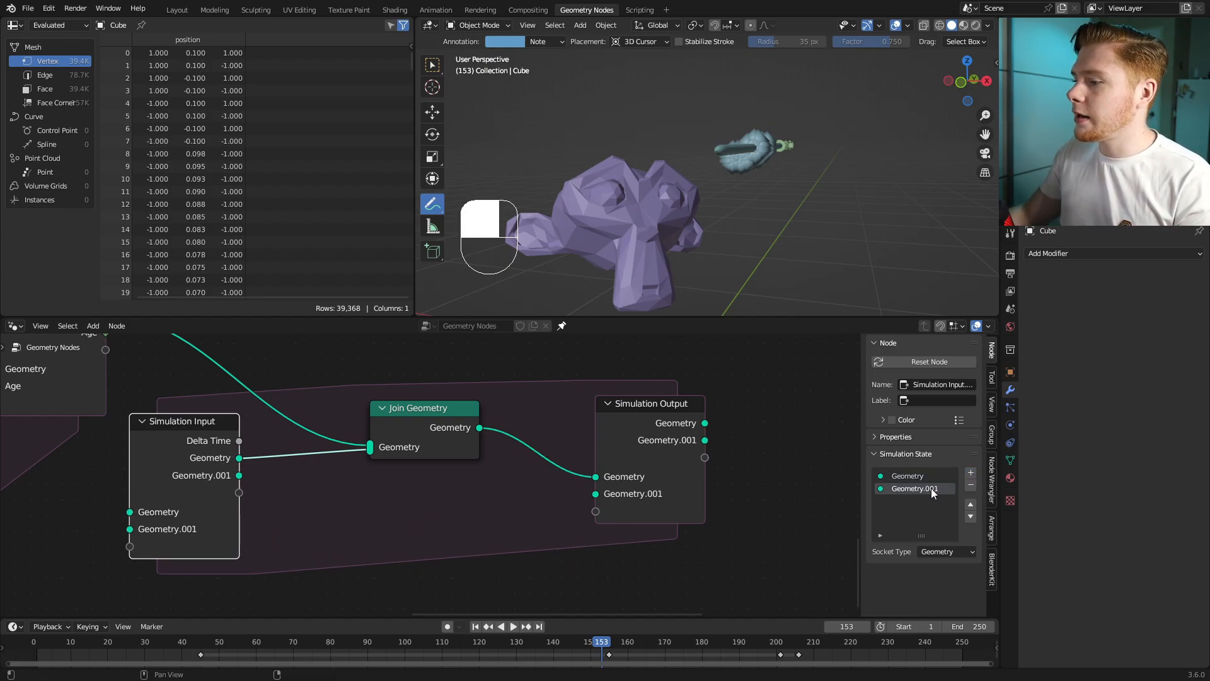
pyautogui.doubleClick(932, 487)
pyautogui.write('Velocity')
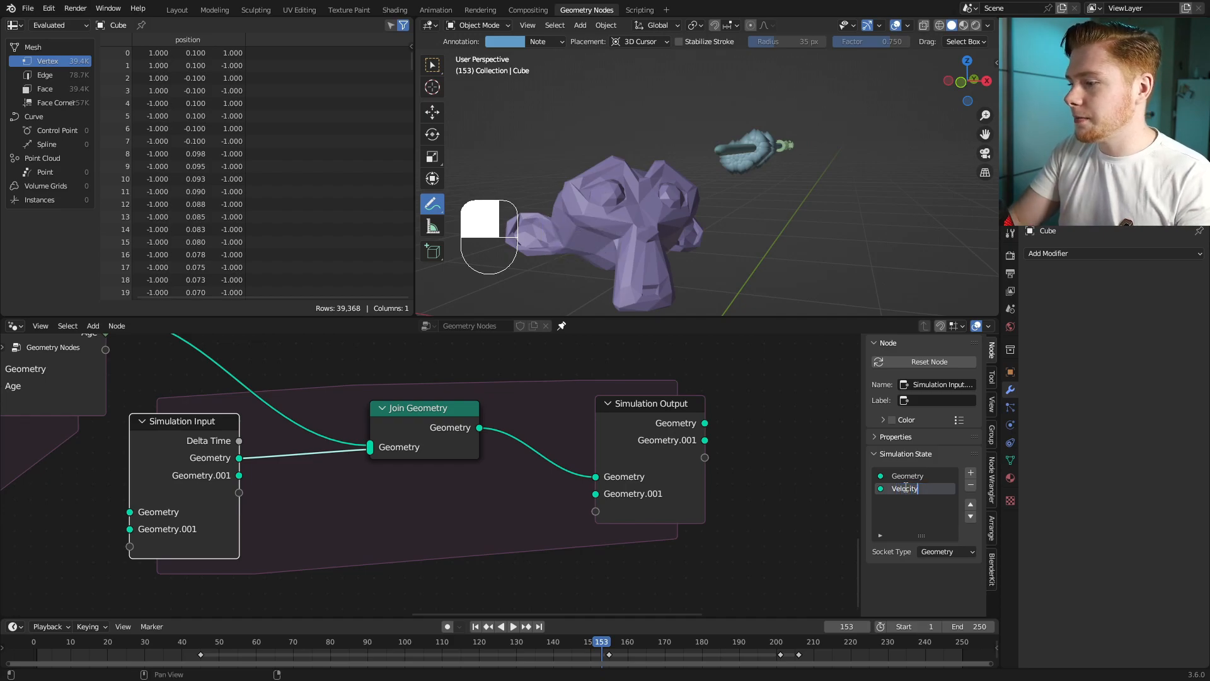
pyautogui.press('Return')
pyautogui.click(948, 555)
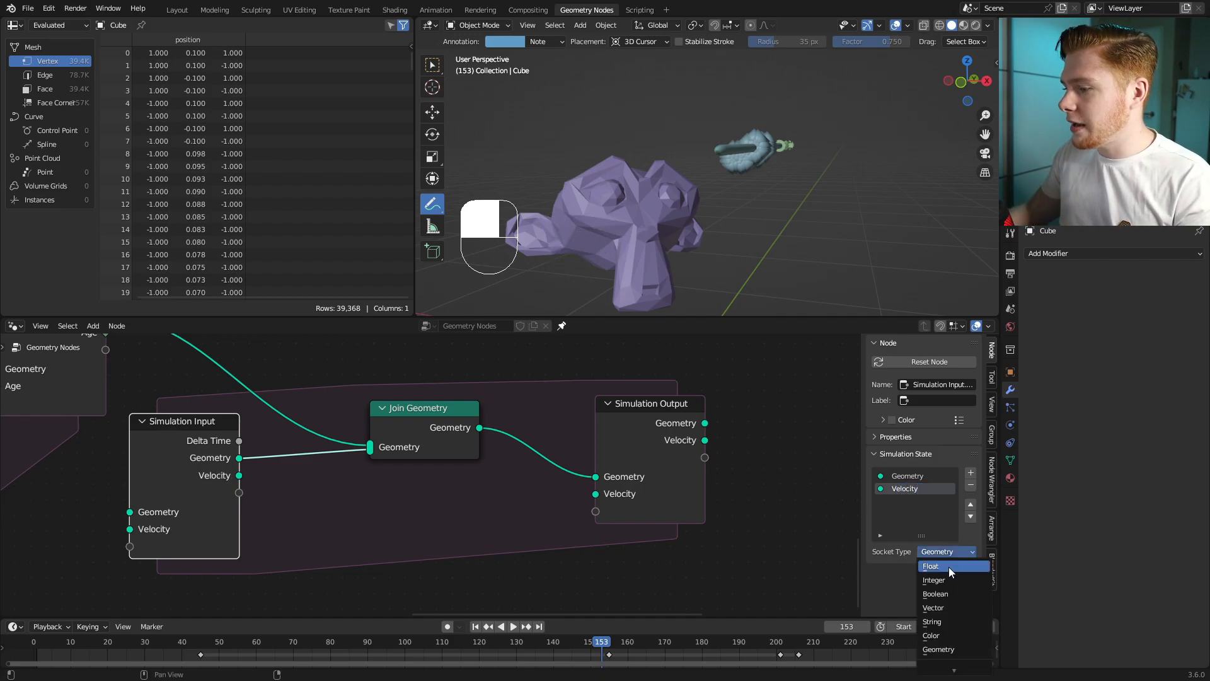
pyautogui.click(952, 607)
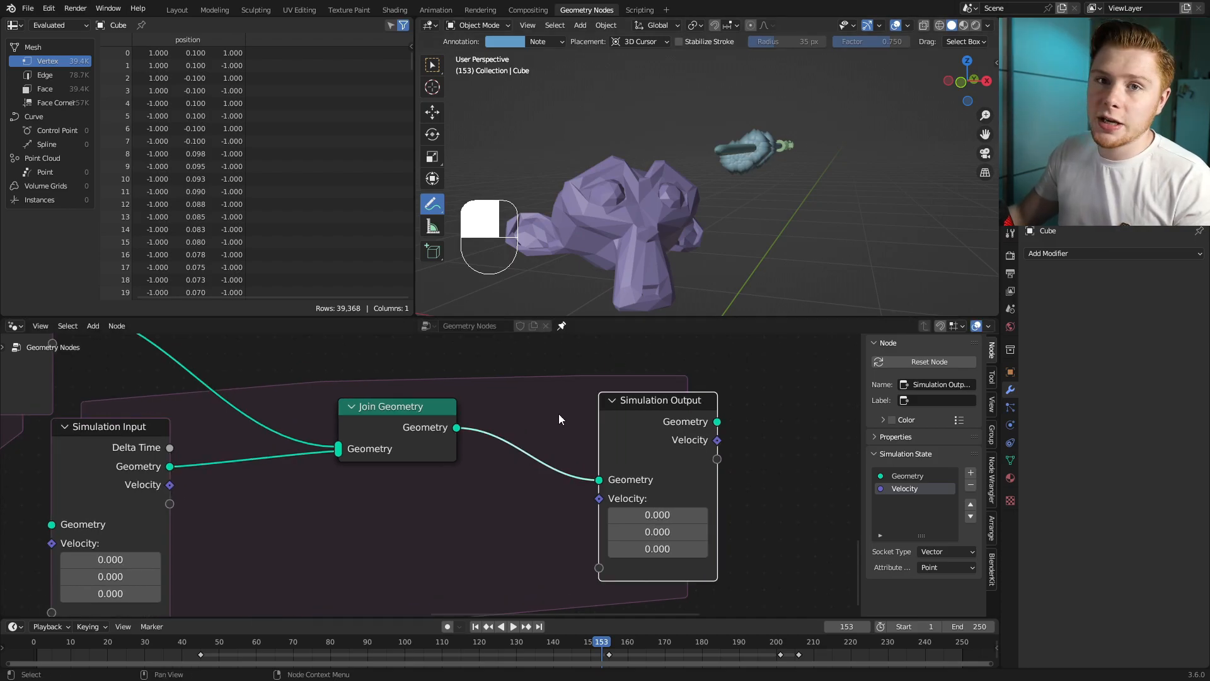
# Step: Insert a Set Position node after the second zone's Join Geometry and move the Simulation Output further away
pyautogui.hotkey('shift', 'a')
pyautogui.click(559, 414)
pyautogui.write('set')
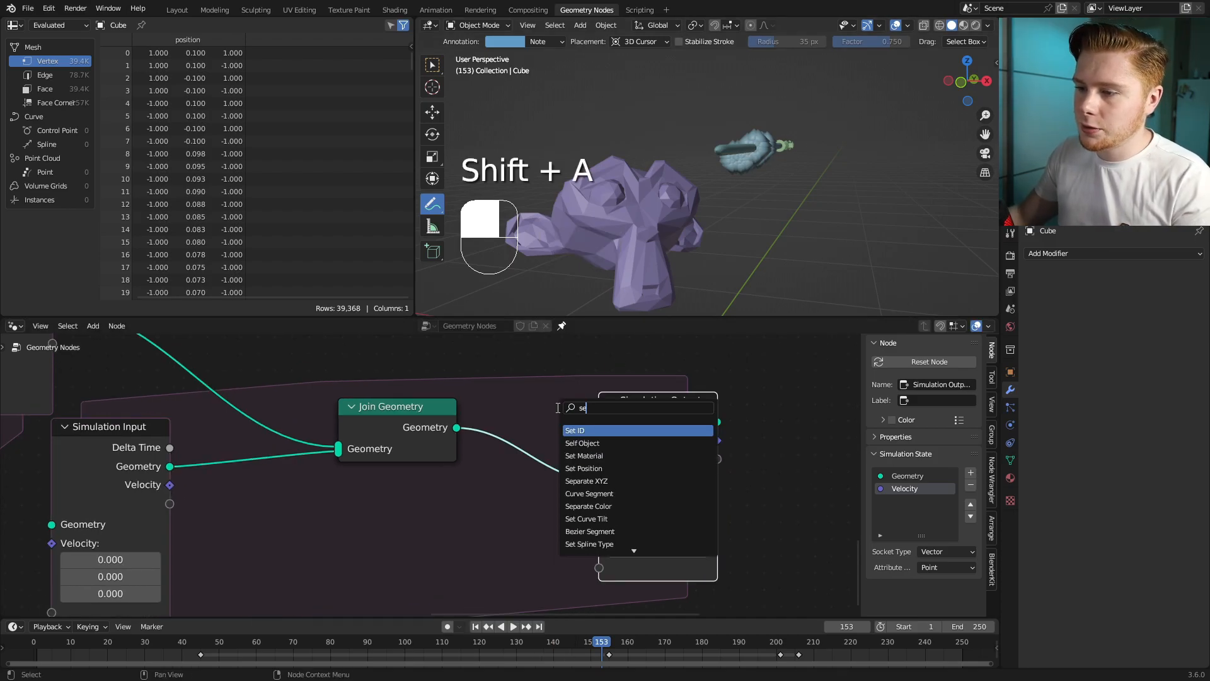
pyautogui.click(594, 456)
pyautogui.click(542, 434)
pyautogui.moveTo(637, 440); pyautogui.dragTo(747, 437)
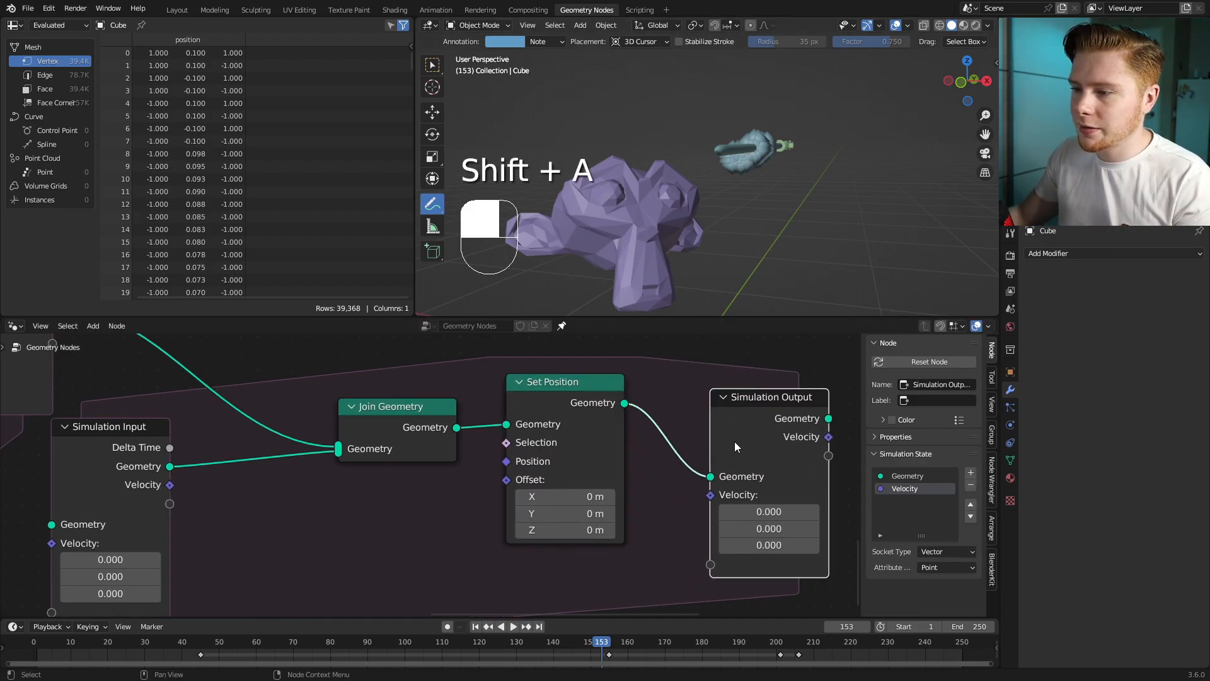
# Step: Connect the Simulation Input's Velocity to both the Set Position Offset and the Simulation Output's Velocity
pyautogui.moveTo(195, 511); pyautogui.dragTo(239, 462, button='middle')
pyautogui.click(221, 440)
pyautogui.moveTo(216, 437); pyautogui.dragTo(555, 433)
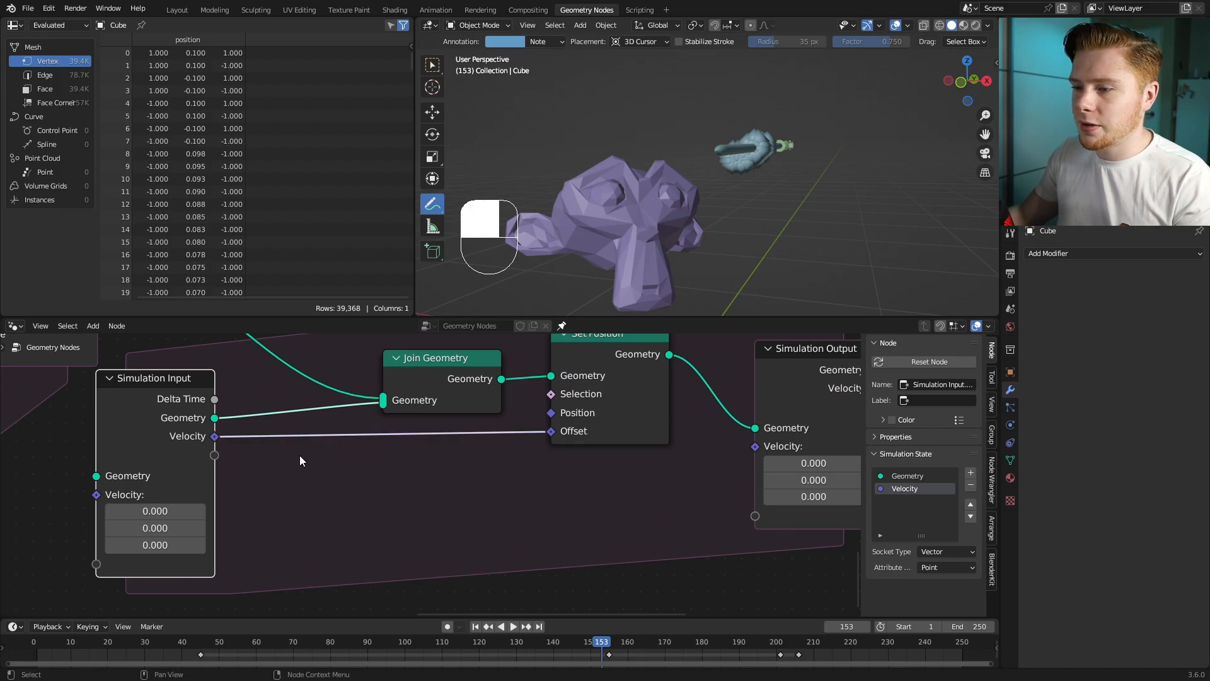
pyautogui.moveTo(214, 437); pyautogui.dragTo(758, 450)
pyautogui.click(624, 388)
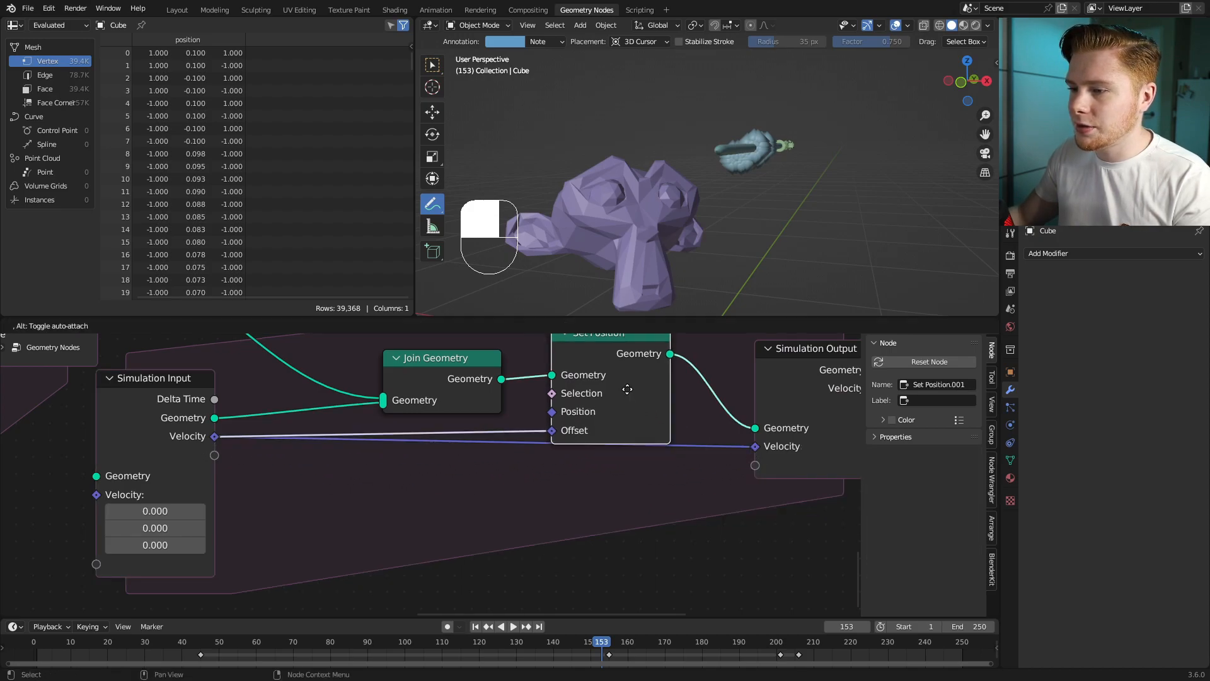
# Step: Set the Z component of the second Simulation Input's initial Velocity to 0.1 and play the animation from the start
pyautogui.moveTo(270, 521); pyautogui.dragTo(451, 490, button='middle')
pyautogui.scroll(1, 452, 490)
pyautogui.scroll(1, 451, 494)
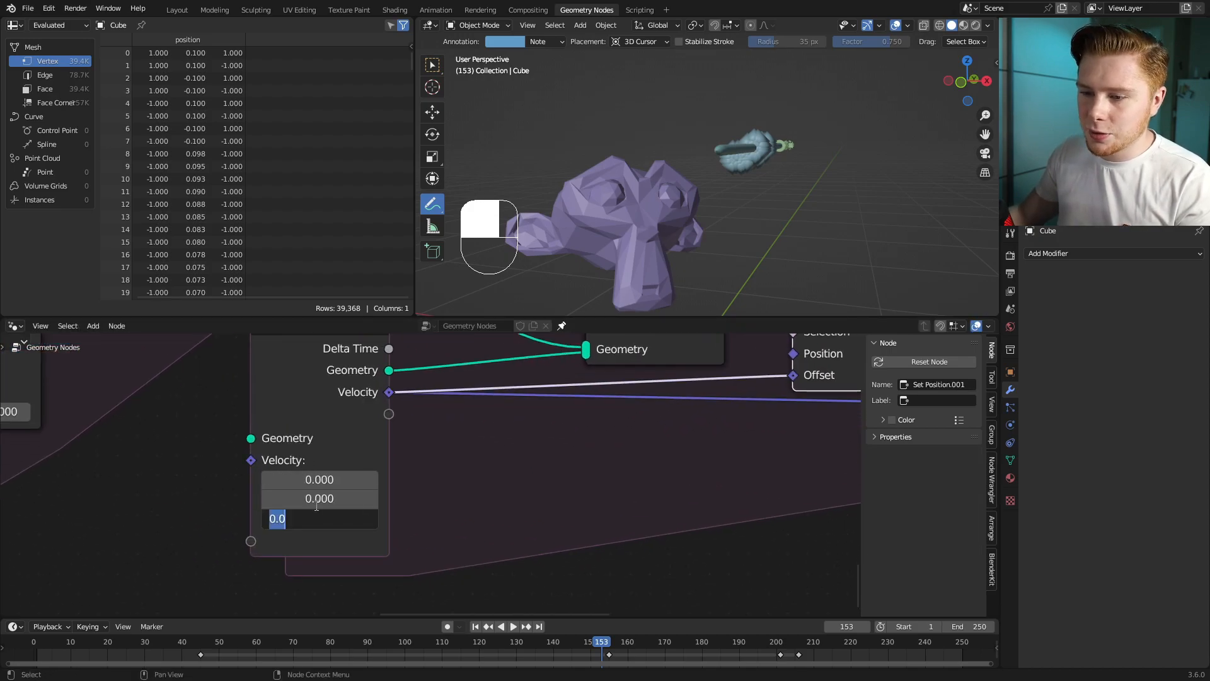
pyautogui.write('.1')
pyautogui.press('Return')
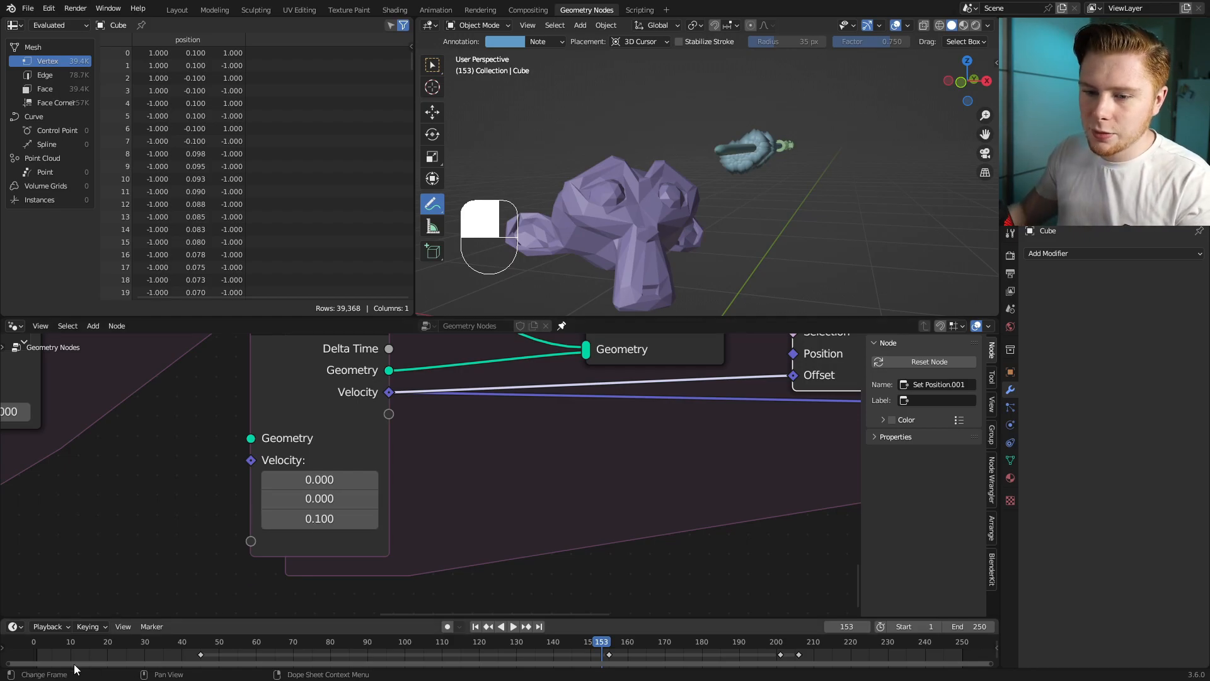
pyautogui.hotkey('shift', 'Left')
pyautogui.press('space')
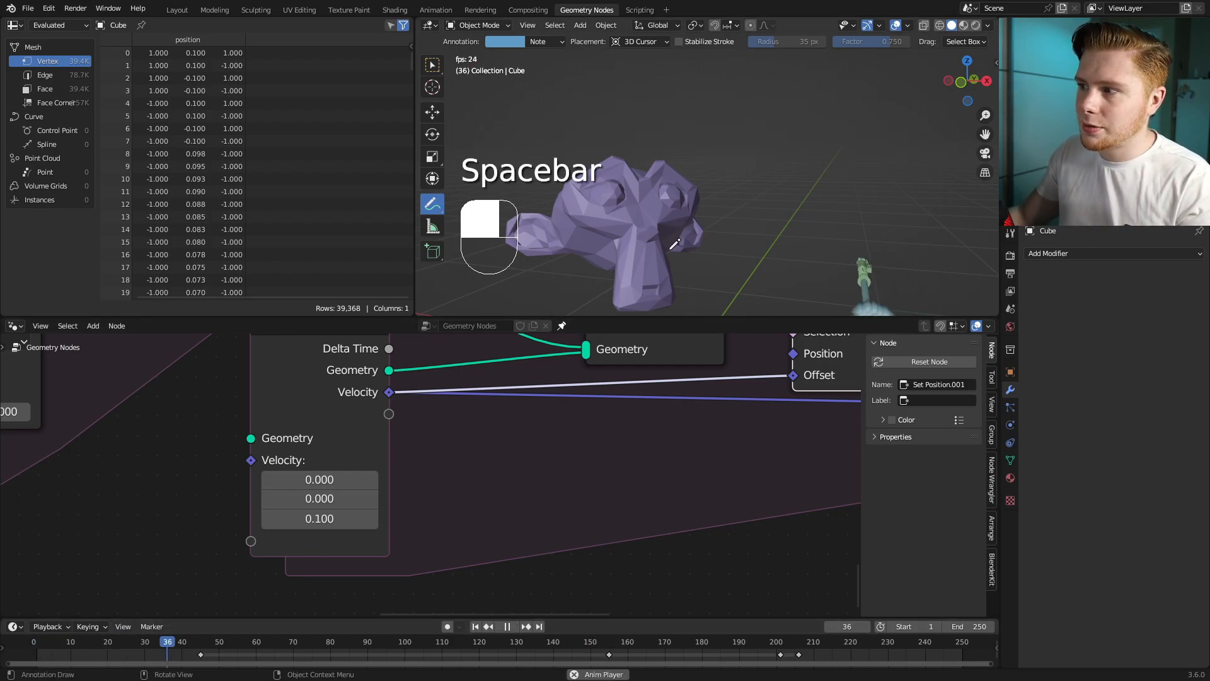
# Step: Route the second Simulation Output's Geometry to the node tree's final output in place of the first zone's result
pyautogui.scroll(-3, 606, 427)
pyautogui.moveTo(606, 428); pyautogui.dragTo(470, 467, button='middle')
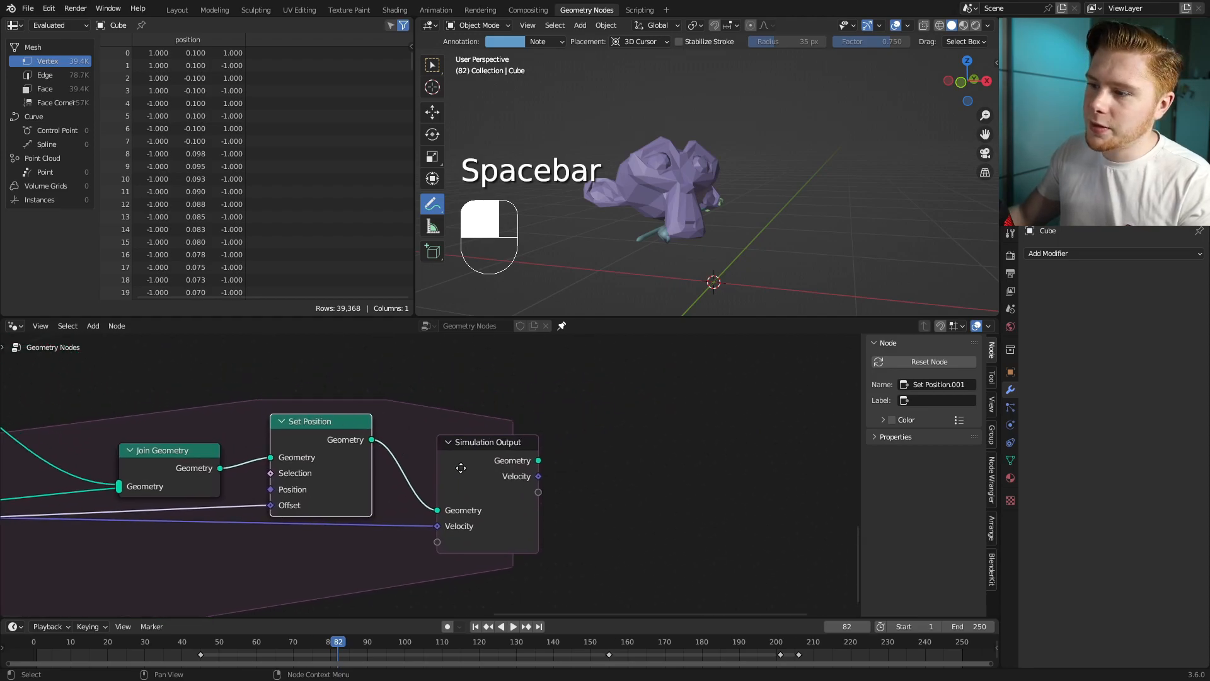
pyautogui.scroll(-2, 478, 501)
pyautogui.click(459, 466)
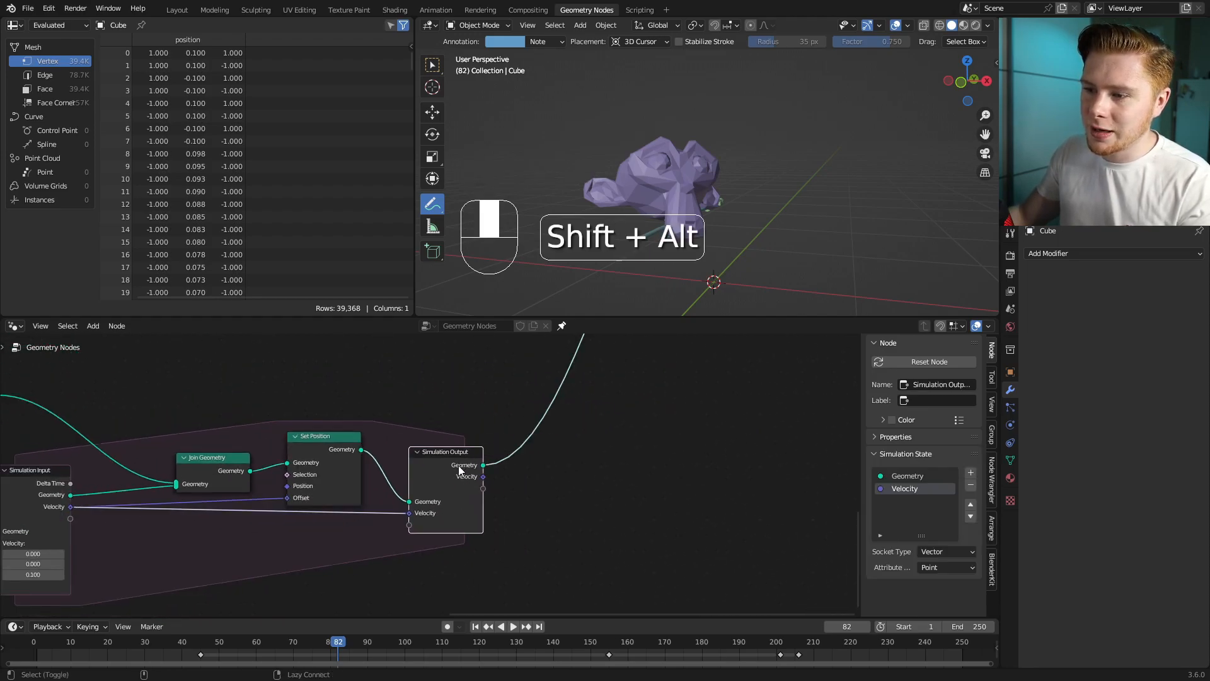
# Step: Play the animation from the start and examine how the emitted points move in the viewport
pyautogui.click(37, 640)
pyautogui.press('space')
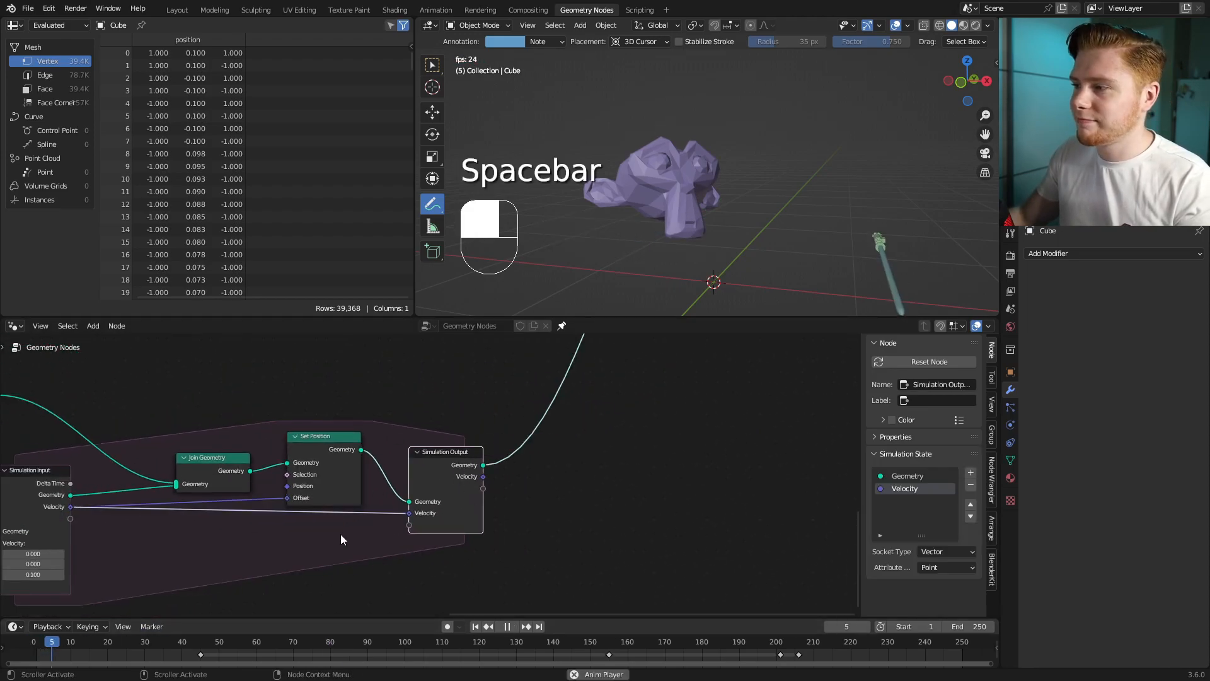
pyautogui.moveTo(711, 237); pyautogui.dragTo(745, 228, button='middle')
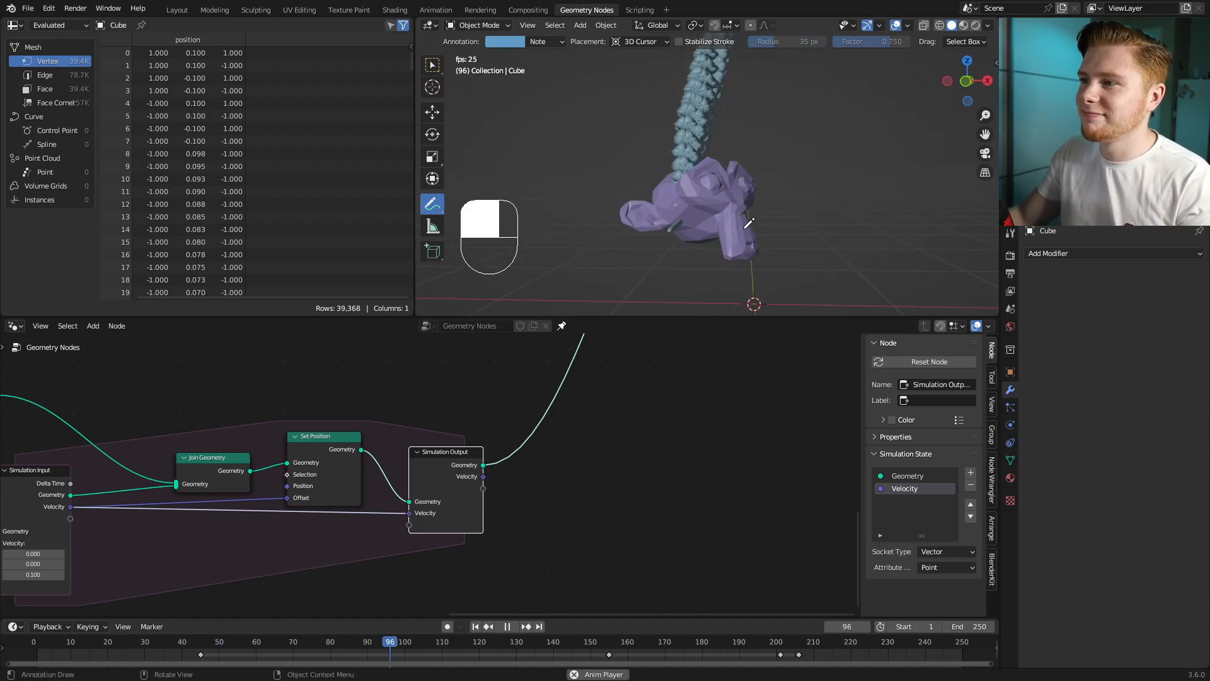
pyautogui.press('space')
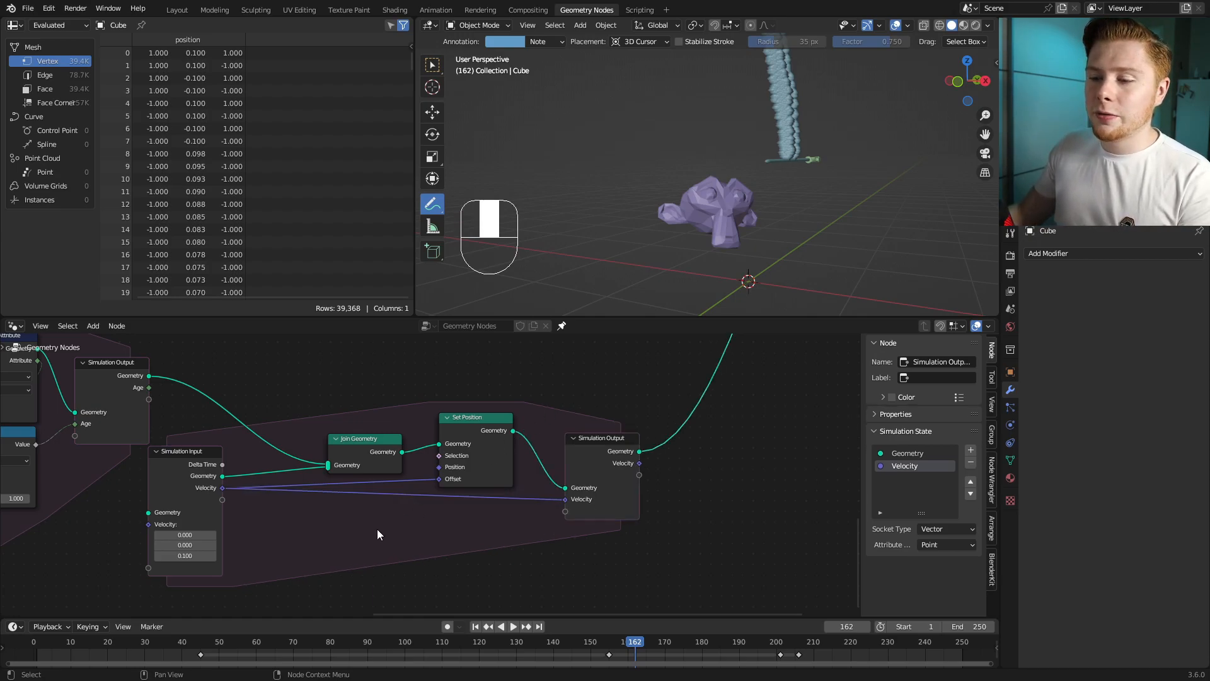
# Step: Duplicate the Collision Collection Info node with its Realize Instances node and place the copies below the simulation zones
pyautogui.moveTo(377, 528); pyautogui.dragTo(494, 391, button='middle')
pyautogui.scroll(-4, 181, 455)
pyautogui.moveTo(181, 455); pyautogui.dragTo(467, 503, button='middle')
pyautogui.moveTo(262, 488); pyautogui.dragTo(503, 595, button='middle')
pyautogui.moveTo(284, 441); pyautogui.dragTo(367, 578, button='middle')
pyautogui.click(341, 378)
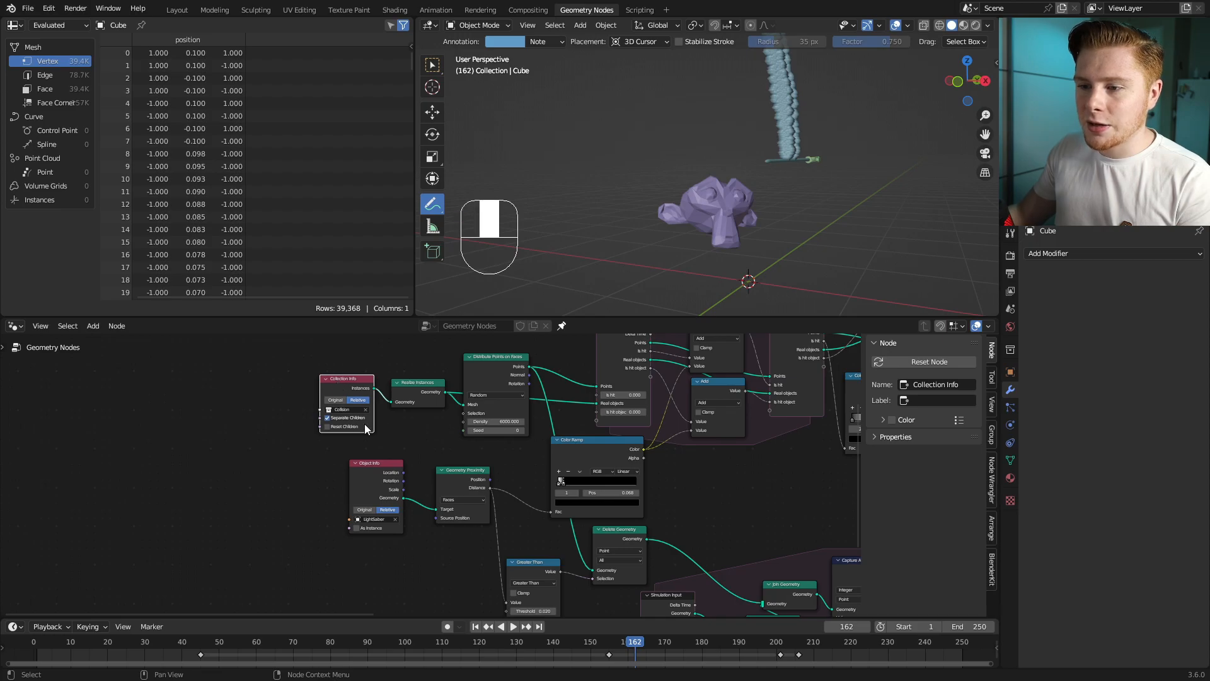
pyautogui.keyDown('shift'); pyautogui.click(415, 389); pyautogui.keyUp('shift')
pyautogui.scroll(-3, 497, 490)
pyautogui.moveTo(497, 491); pyautogui.dragTo(261, 427, button='middle')
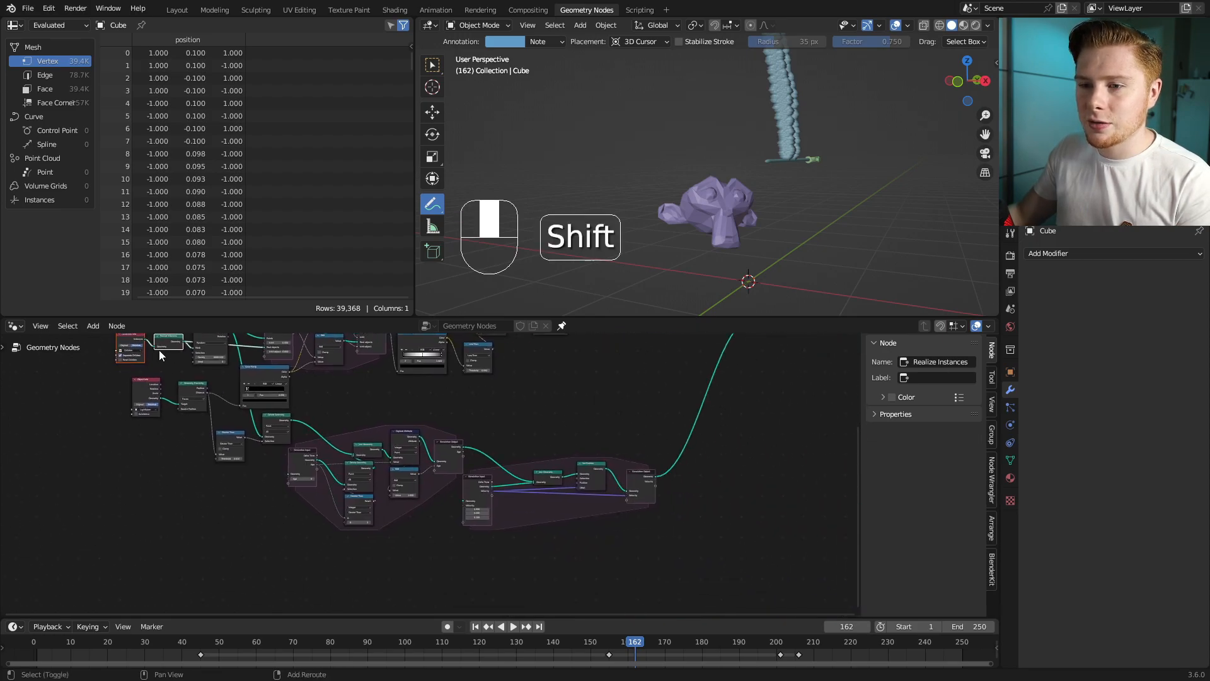
pyautogui.hotkey('shift', 'd')
pyautogui.click(408, 573)
pyautogui.click(466, 578)
# Step: Add a Sample Nearest node set to the Face domain and feed it the duplicated Realize Instances node's Geometry
pyautogui.moveTo(467, 578); pyautogui.dragTo(441, 504, button='middle')
pyautogui.scroll(6, 447, 503)
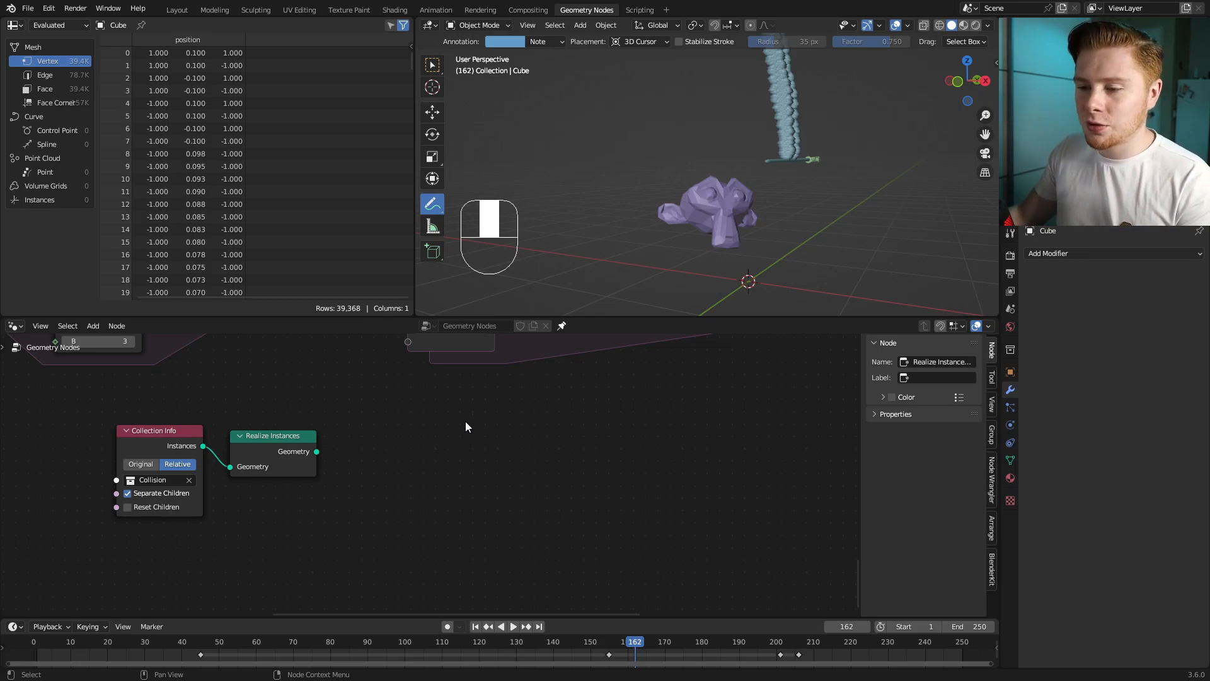
pyautogui.hotkey('shift', 'a')
pyautogui.write('sample n')
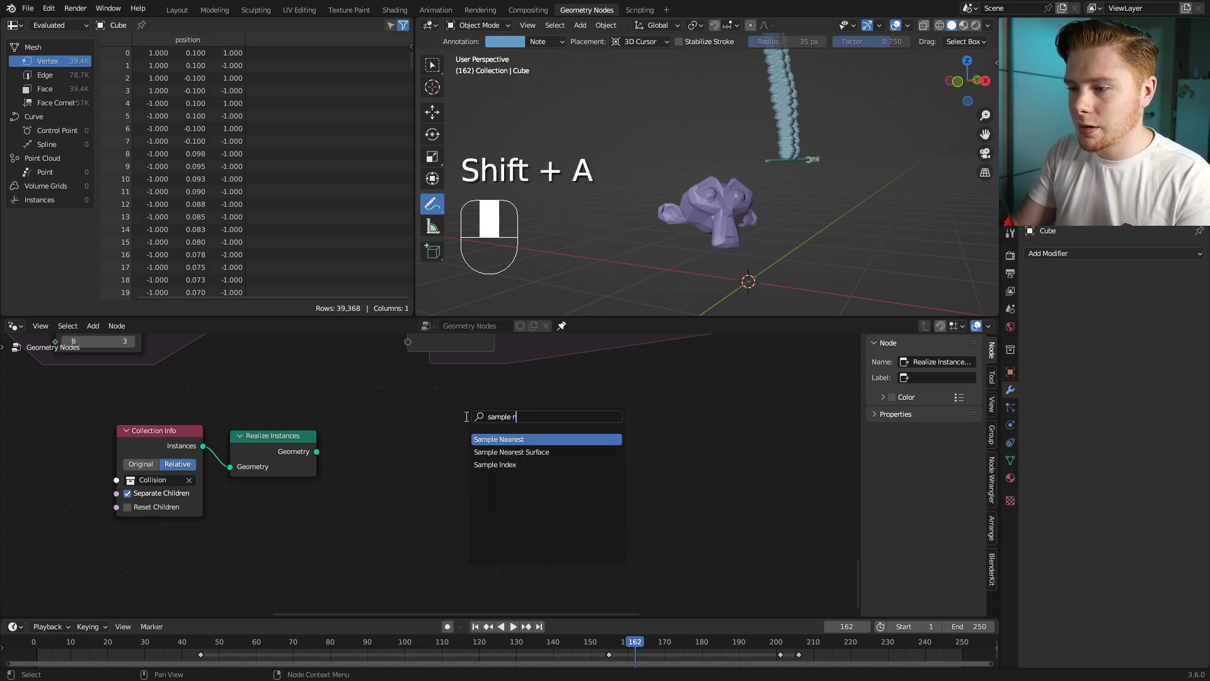
pyautogui.press('Return')
pyautogui.click(398, 511)
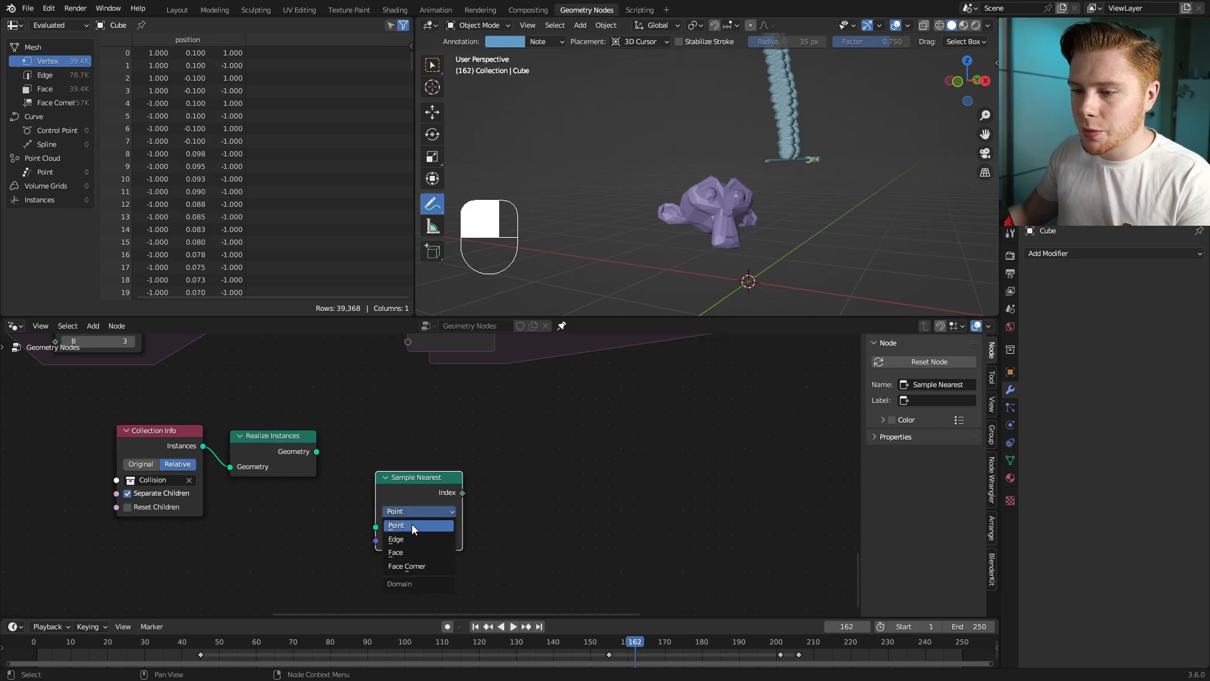
pyautogui.click(414, 552)
pyautogui.moveTo(316, 451); pyautogui.dragTo(333, 481)
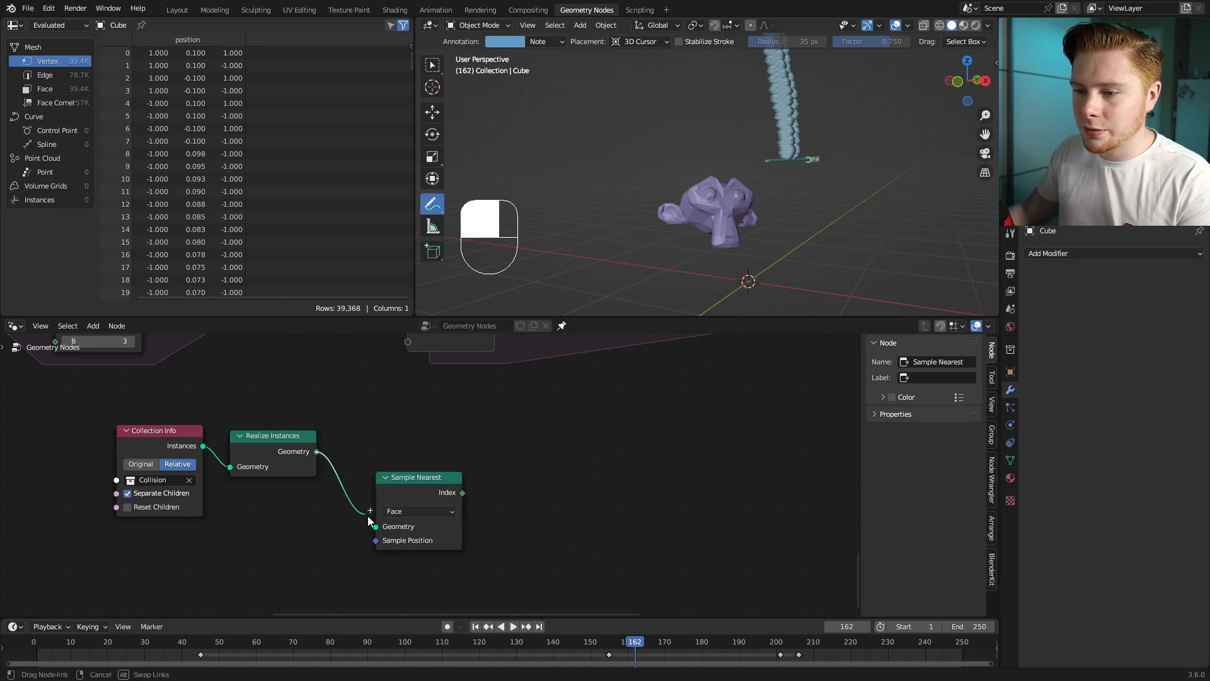
pyautogui.moveTo(426, 499); pyautogui.dragTo(399, 511)
# Step: Add a Sample Index node, linking its Index to Sample Nearest's Index and its Geometry to the duplicated Realize Instances output
pyautogui.hotkey('shift', 'a')
pyautogui.write('sampl')
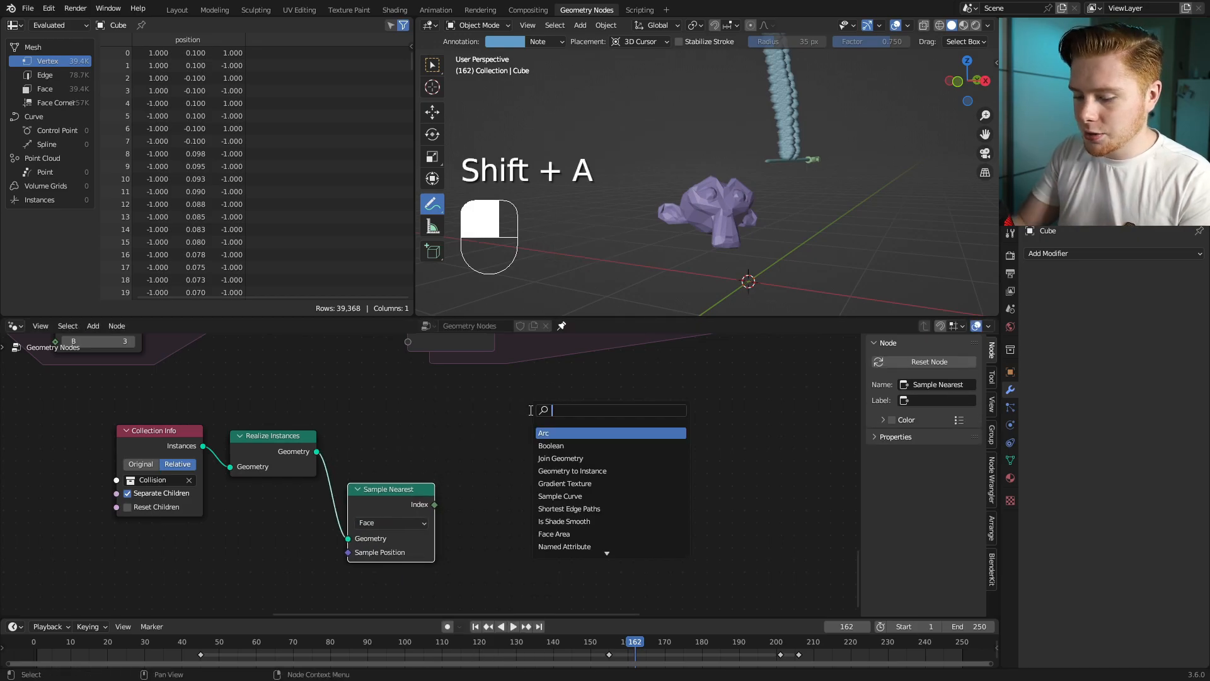
pyautogui.write('e in')
pyautogui.press('Return')
pyautogui.click(446, 514)
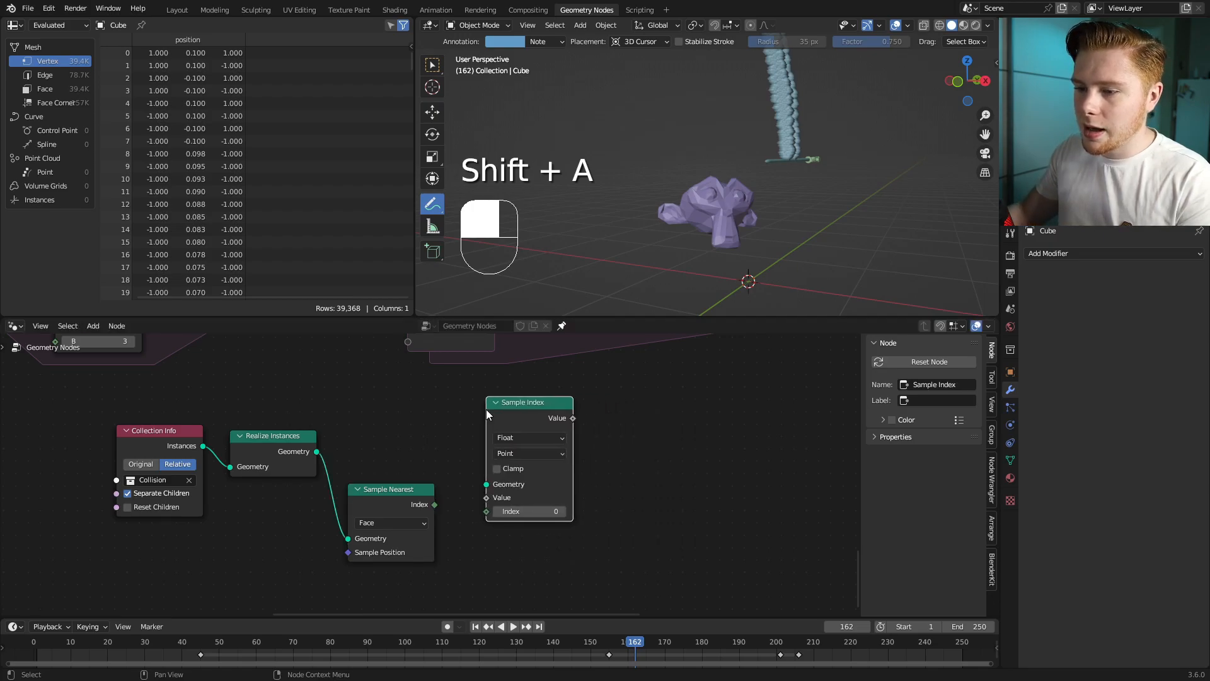
pyautogui.moveTo(435, 504); pyautogui.dragTo(486, 512)
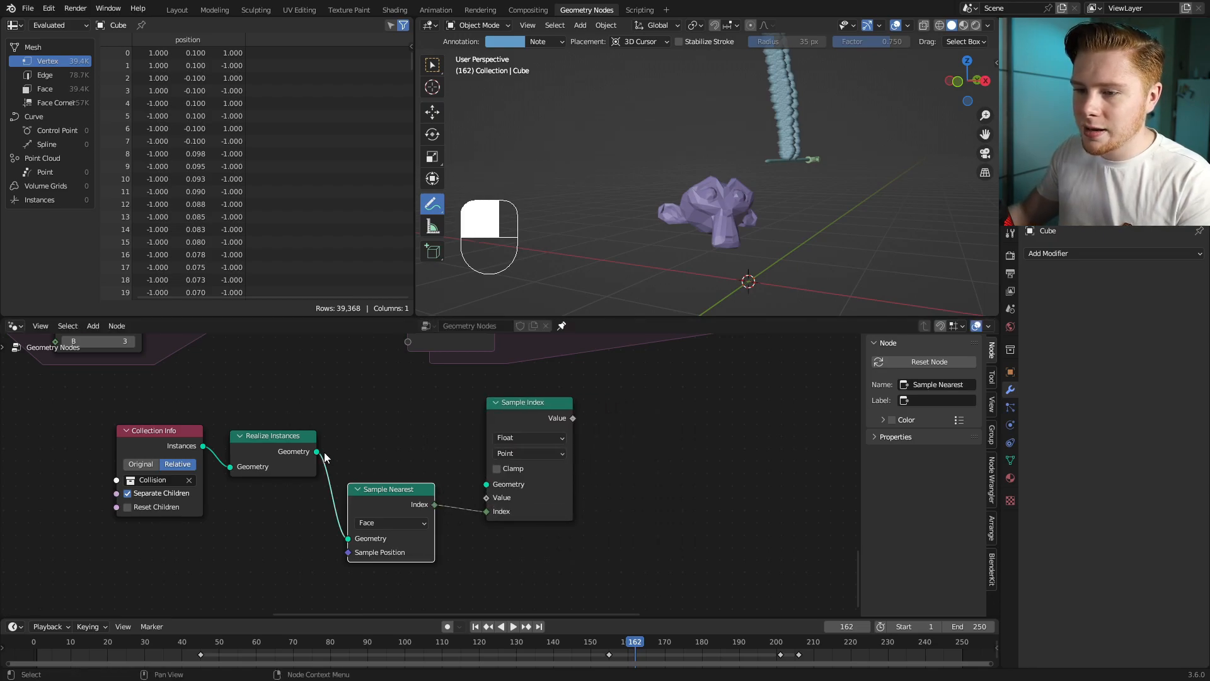
pyautogui.moveTo(316, 452); pyautogui.dragTo(357, 413)
pyautogui.moveTo(490, 491); pyautogui.dragTo(488, 485)
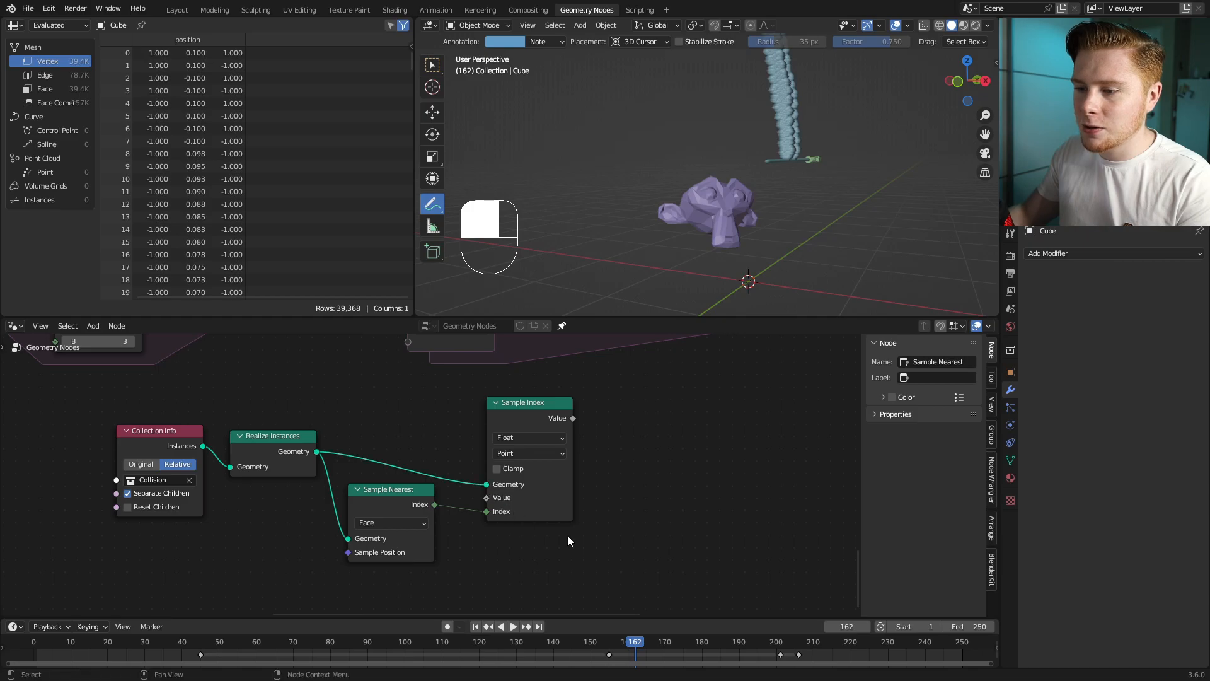
# Step: Set the Sample Index node's domain to Face and its data type to Vector
pyautogui.scroll(2, 568, 534)
pyautogui.click(441, 451)
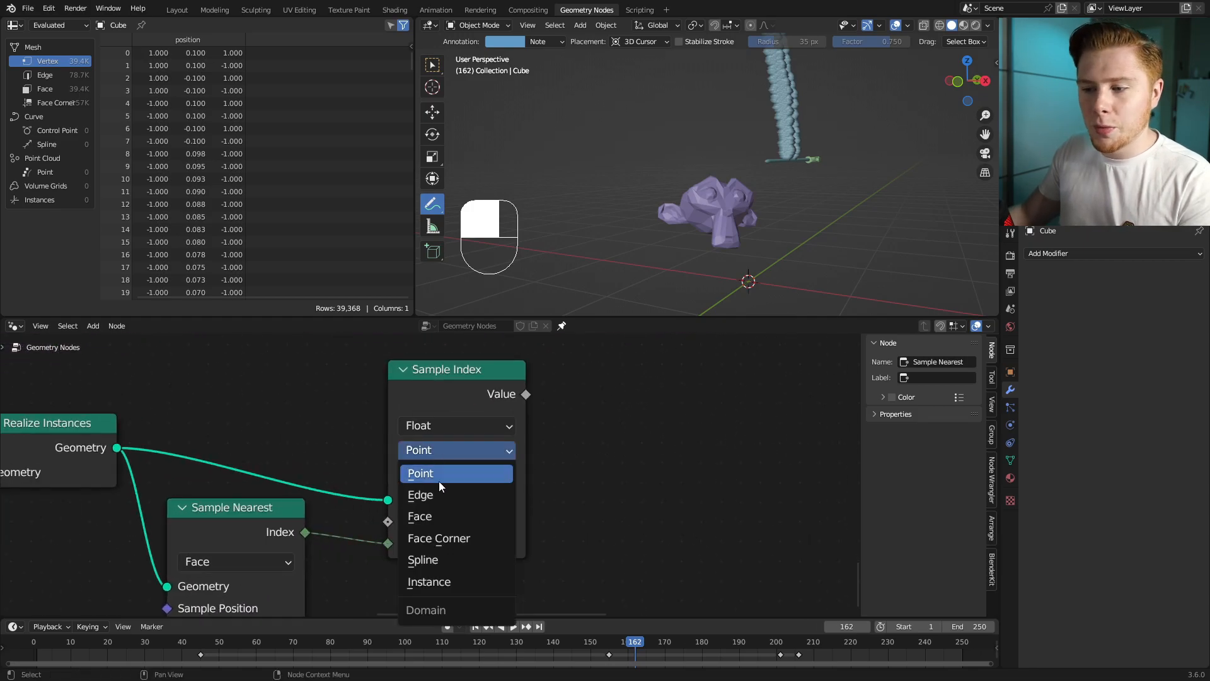
pyautogui.click(442, 516)
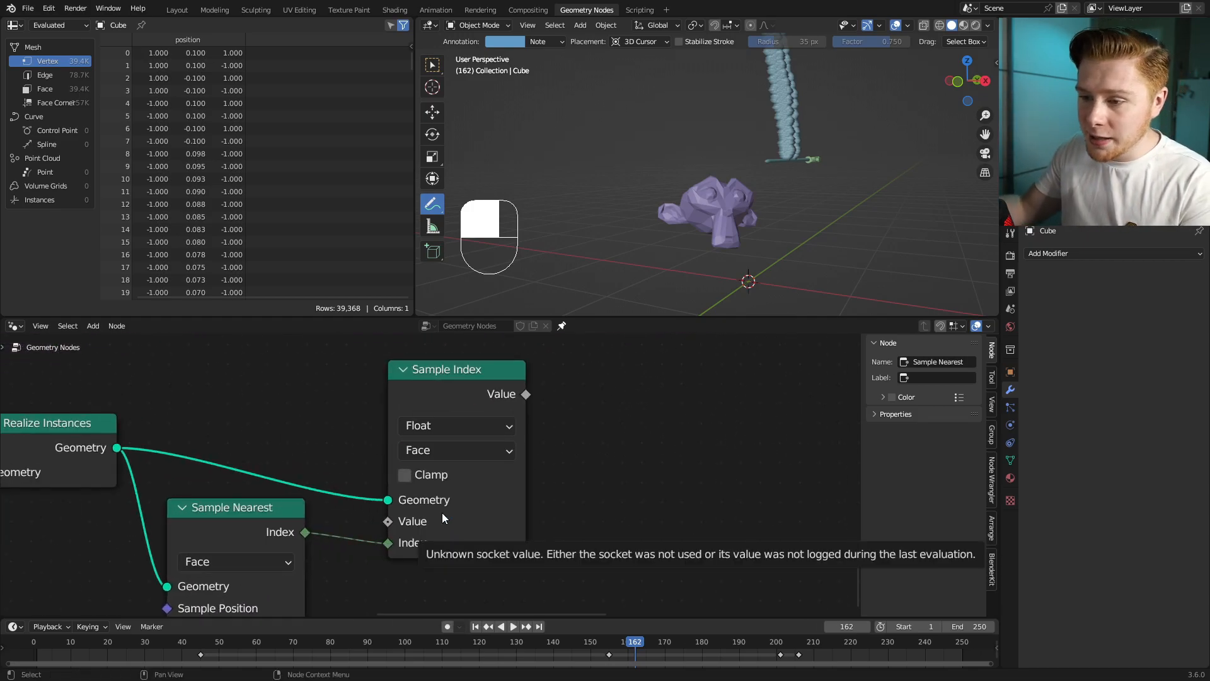
pyautogui.click(421, 430)
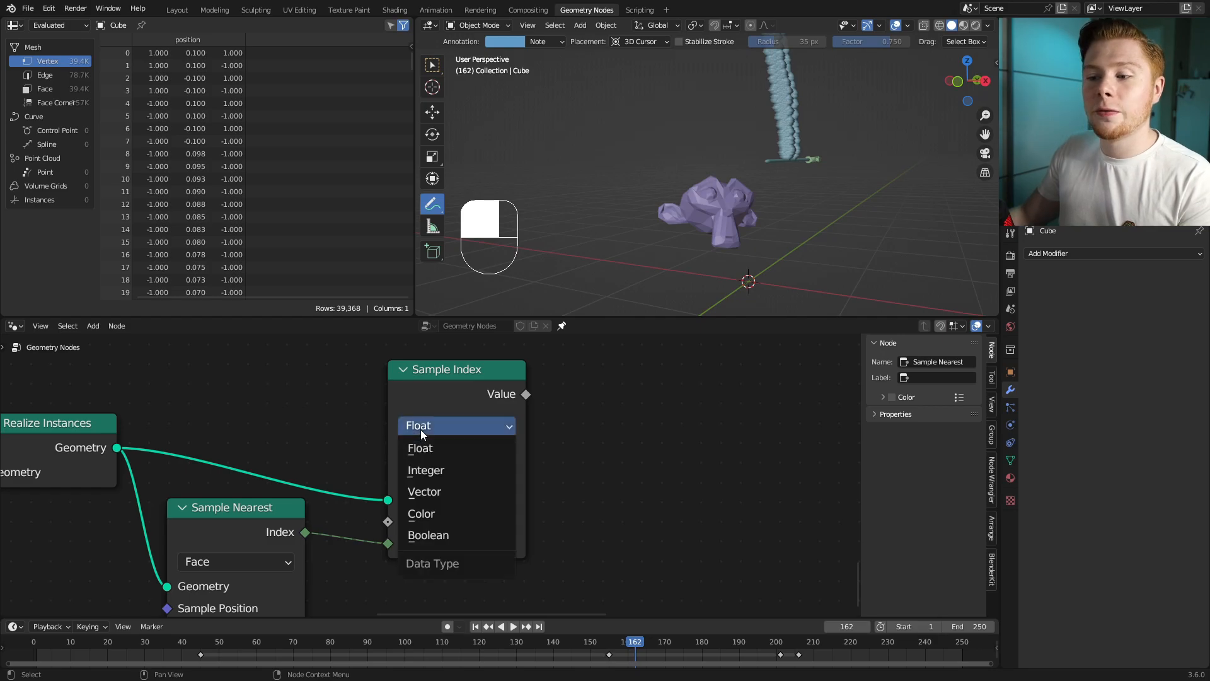
pyautogui.click(428, 490)
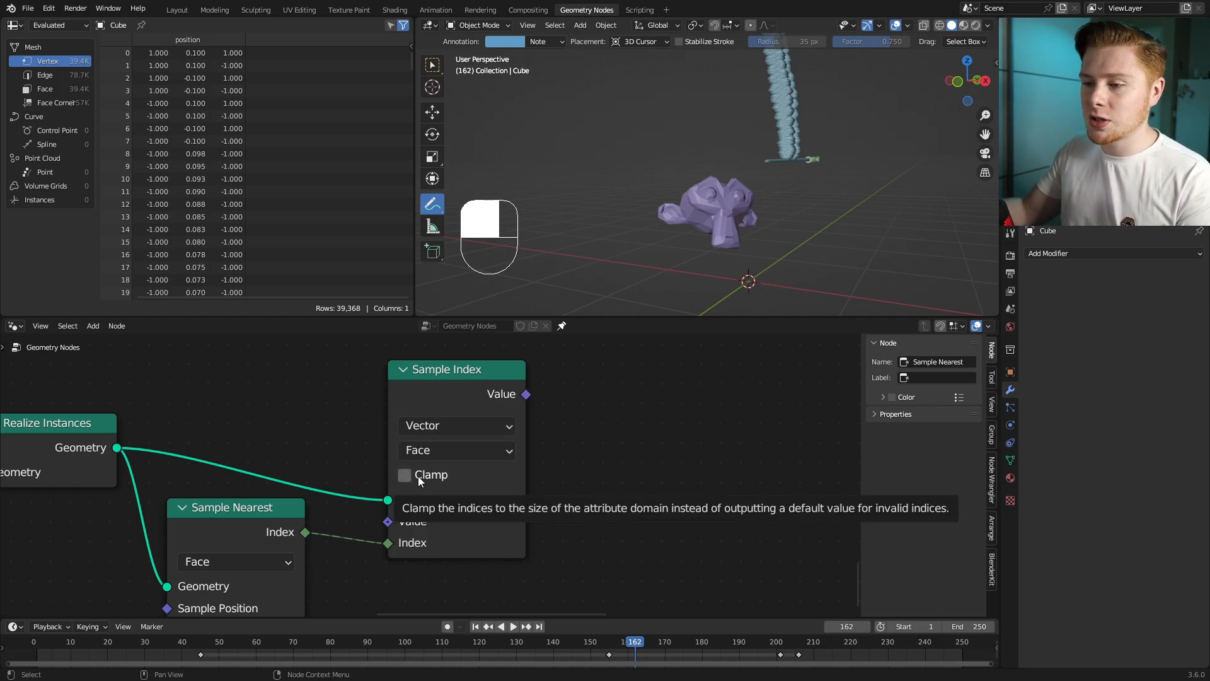
# Step: Add a Normal node and connect its output to the Sample Index node's Value input
pyautogui.moveTo(343, 405); pyautogui.dragTo(396, 415, button='middle')
pyautogui.hotkey('shift', 'a')
pyautogui.write('n')
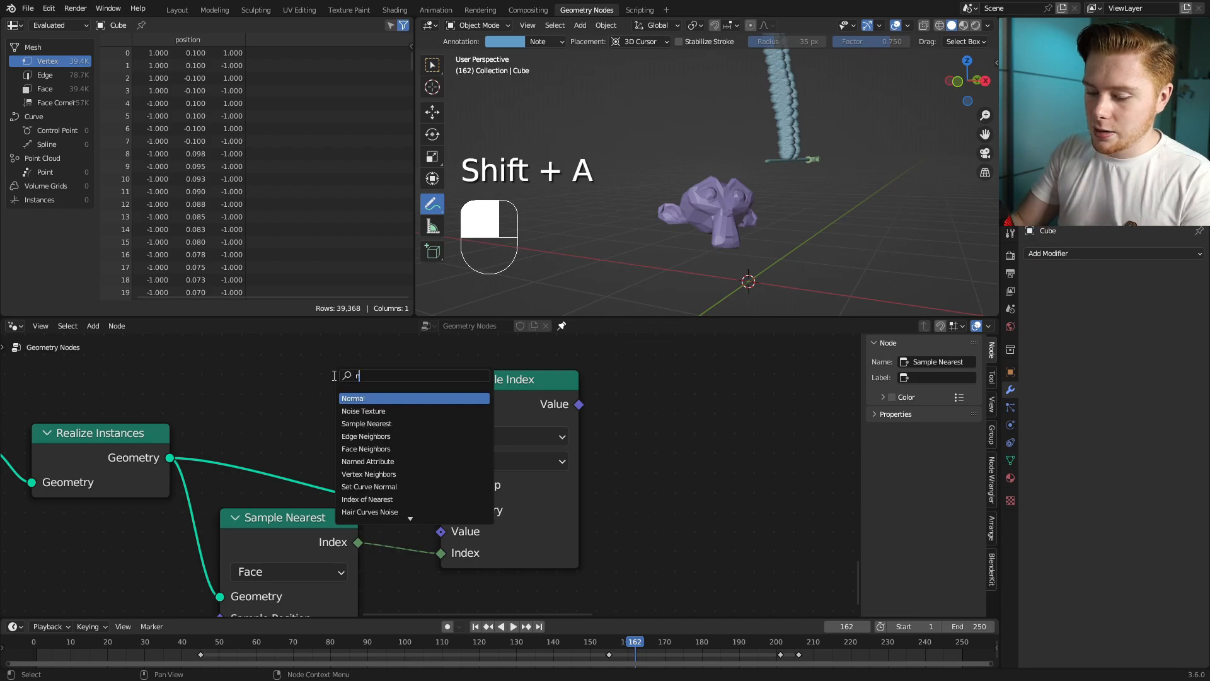
pyautogui.press('Return')
pyautogui.click(286, 434)
pyautogui.moveTo(354, 435); pyautogui.dragTo(436, 531)
# Step: Set the Z component of the second Simulation Input's initial Velocity to 0
pyautogui.scroll(-3, 474, 524)
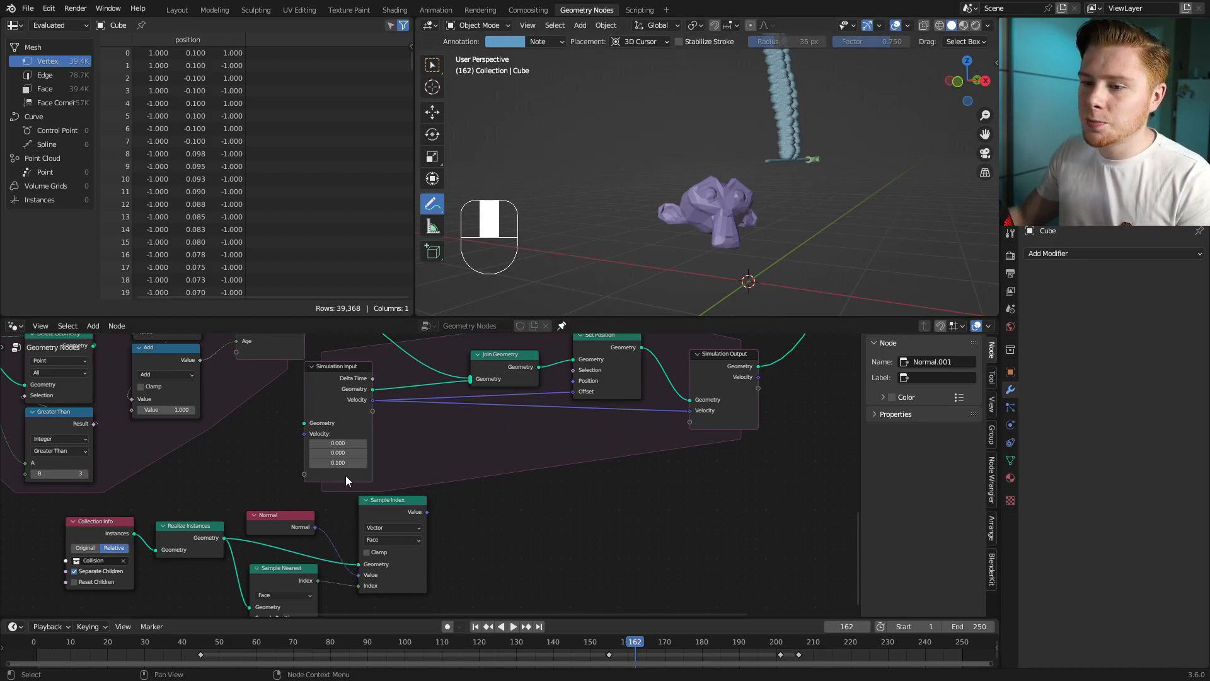
pyautogui.scroll(5, 352, 473)
pyautogui.click(318, 459)
pyautogui.write('0')
pyautogui.press('Return')
# Step: Insert a Vector Math Add node into the Velocity link to the second Simulation Output, adding the Sample Index Value as its second vector
pyautogui.scroll(-3, 471, 482)
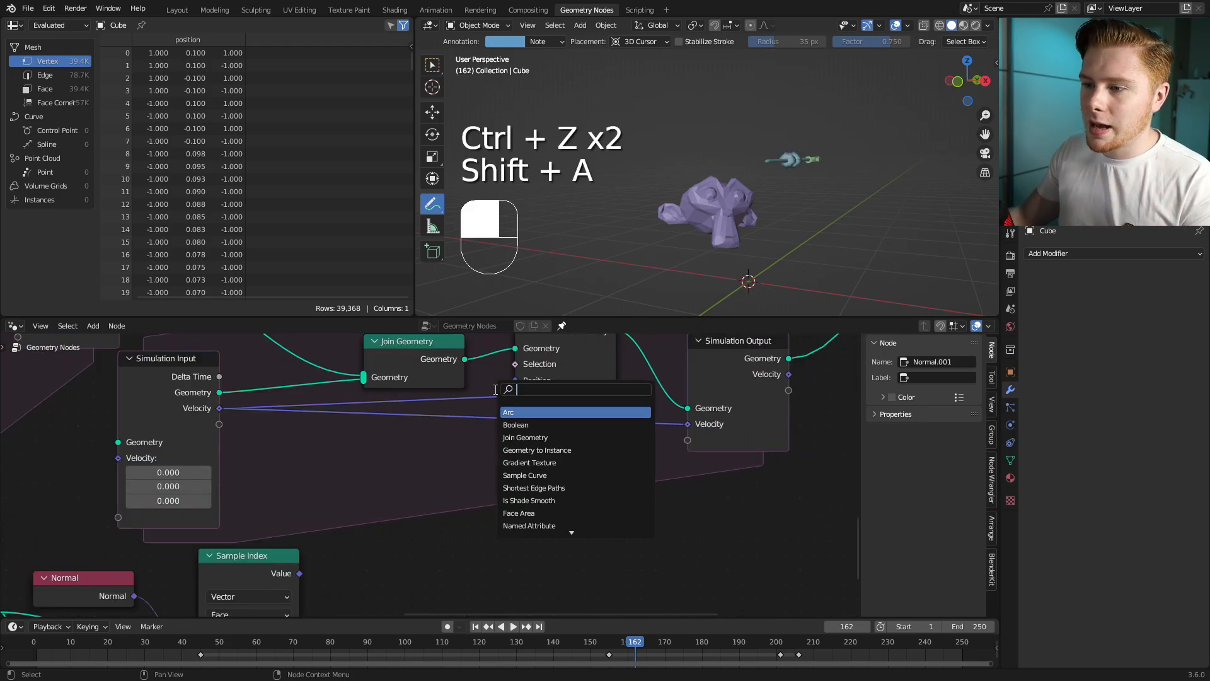
pyautogui.write('vm')
pyautogui.press('Return')
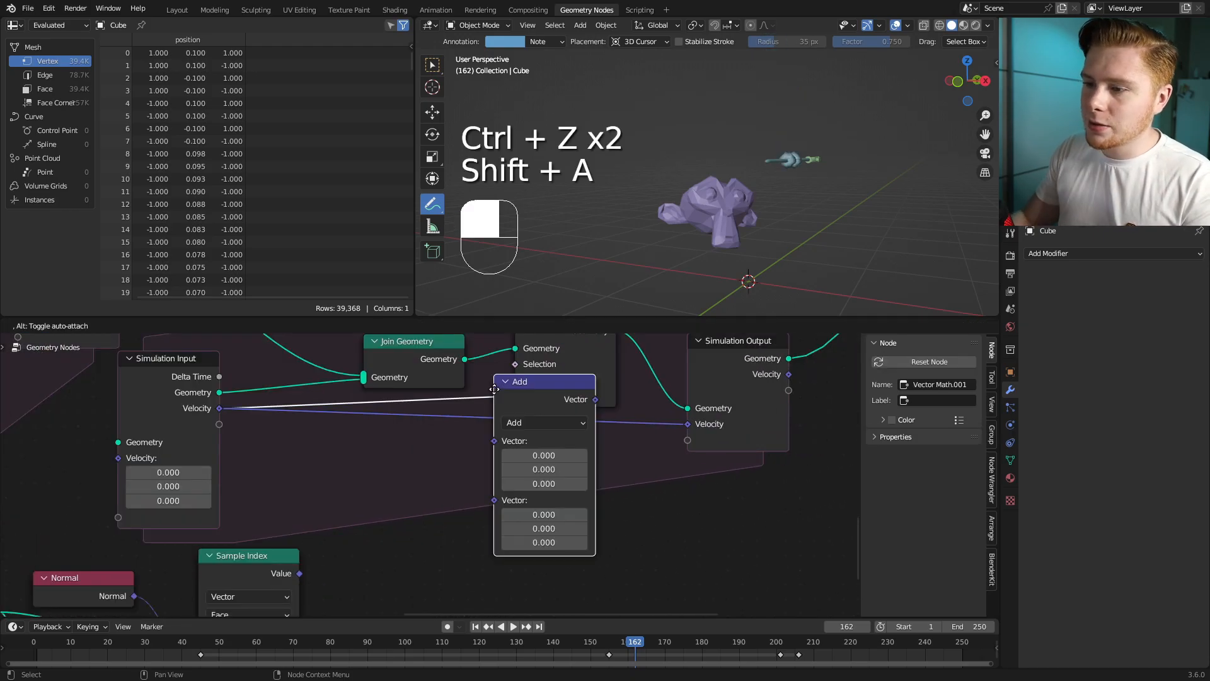
pyautogui.click(449, 422)
pyautogui.moveTo(489, 440); pyautogui.dragTo(448, 445)
pyautogui.moveTo(421, 554); pyautogui.dragTo(466, 495, button='middle')
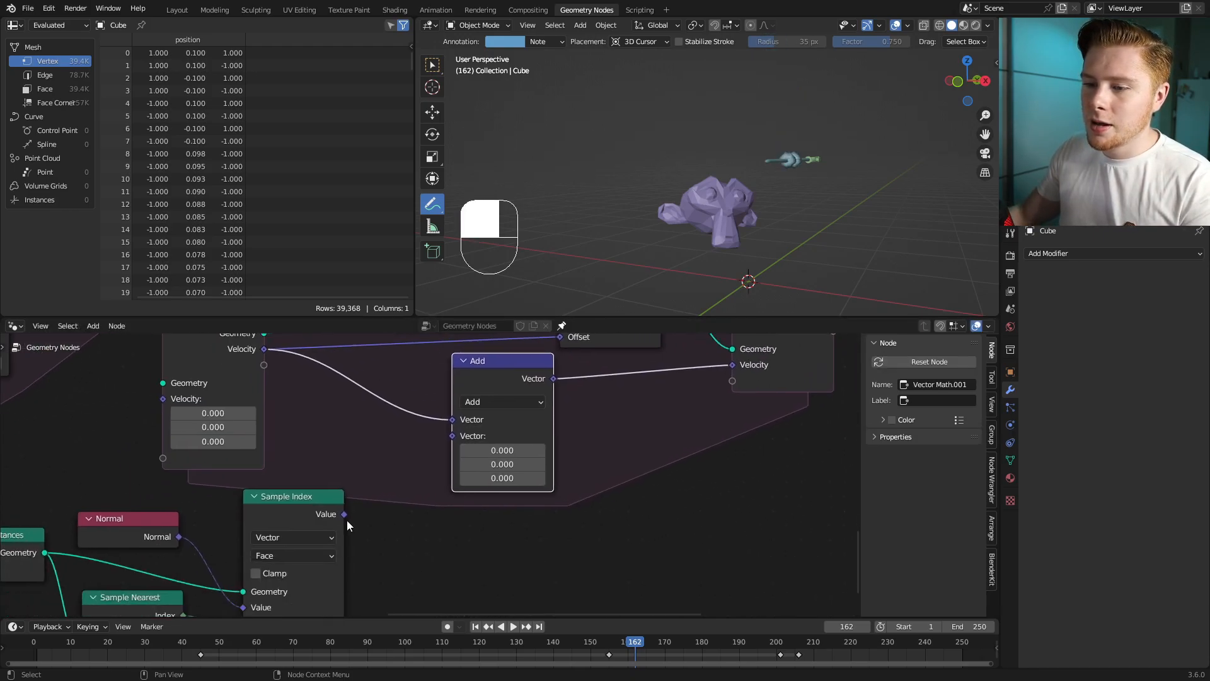
pyautogui.moveTo(345, 515); pyautogui.dragTo(376, 505)
pyautogui.moveTo(452, 432); pyautogui.dragTo(452, 434)
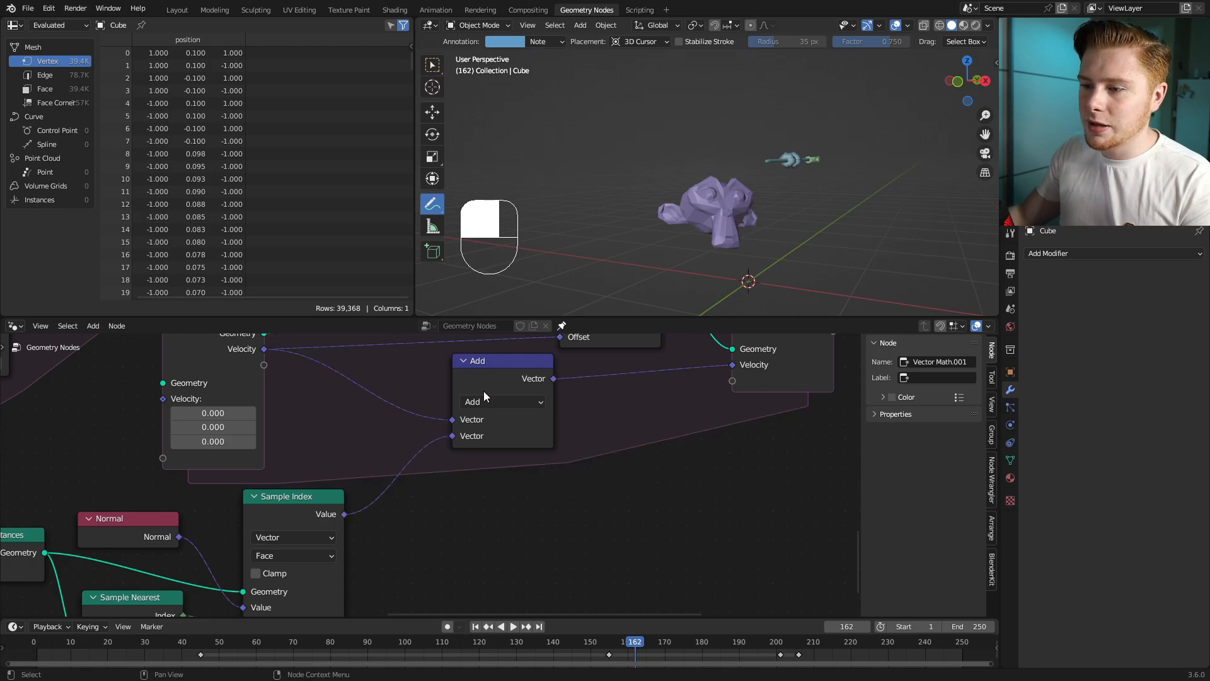
# Step: Play the animation from the start and examine how the emitted points spread around the monkey head
pyautogui.moveTo(380, 492); pyautogui.dragTo(290, 566, button='middle')
pyautogui.click(24, 642)
pyautogui.press('space')
pyautogui.moveTo(699, 238); pyautogui.dragTo(635, 237, button='middle')
pyautogui.scroll(-4, 859, 268)
pyautogui.moveTo(860, 268); pyautogui.dragTo(818, 297, button='middle')
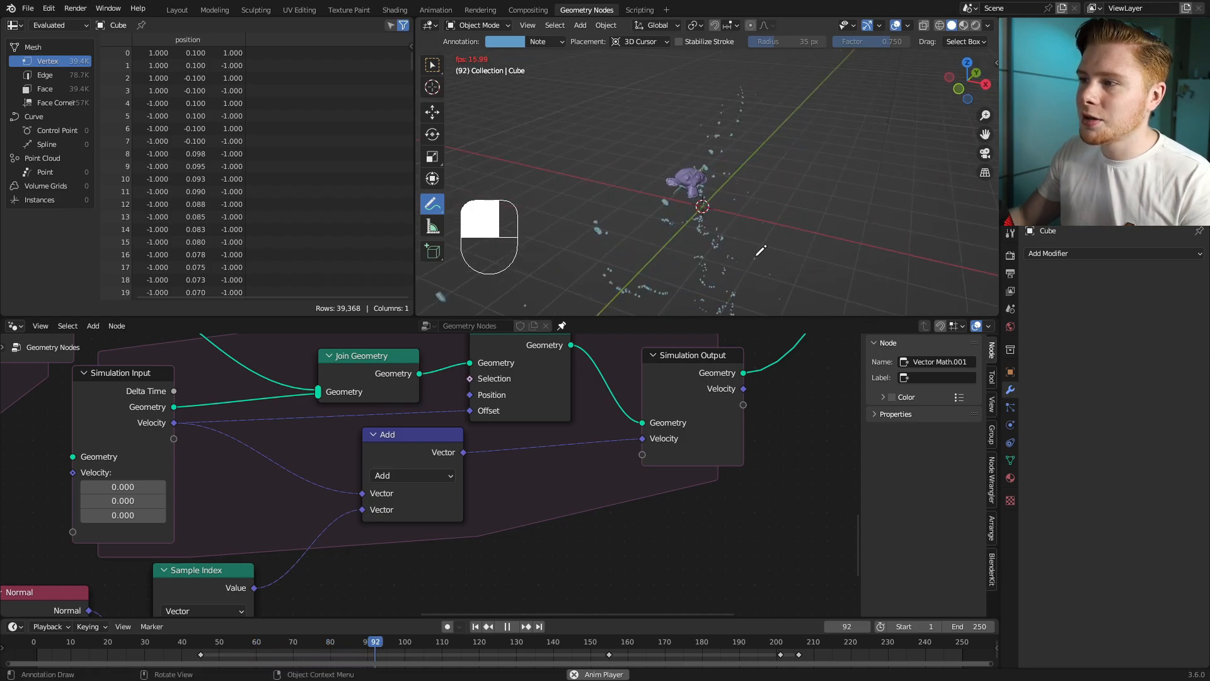
pyautogui.press('space')
# Step: Insert a Vector Math node set to Scale between the Sample Index and Add nodes, with a Scale of 0.1
pyautogui.moveTo(406, 548); pyautogui.dragTo(519, 461, button='middle')
pyautogui.scroll(2, 444, 402)
pyautogui.hotkey('shift', 'a')
pyautogui.click(444, 402)
pyautogui.write('ve')
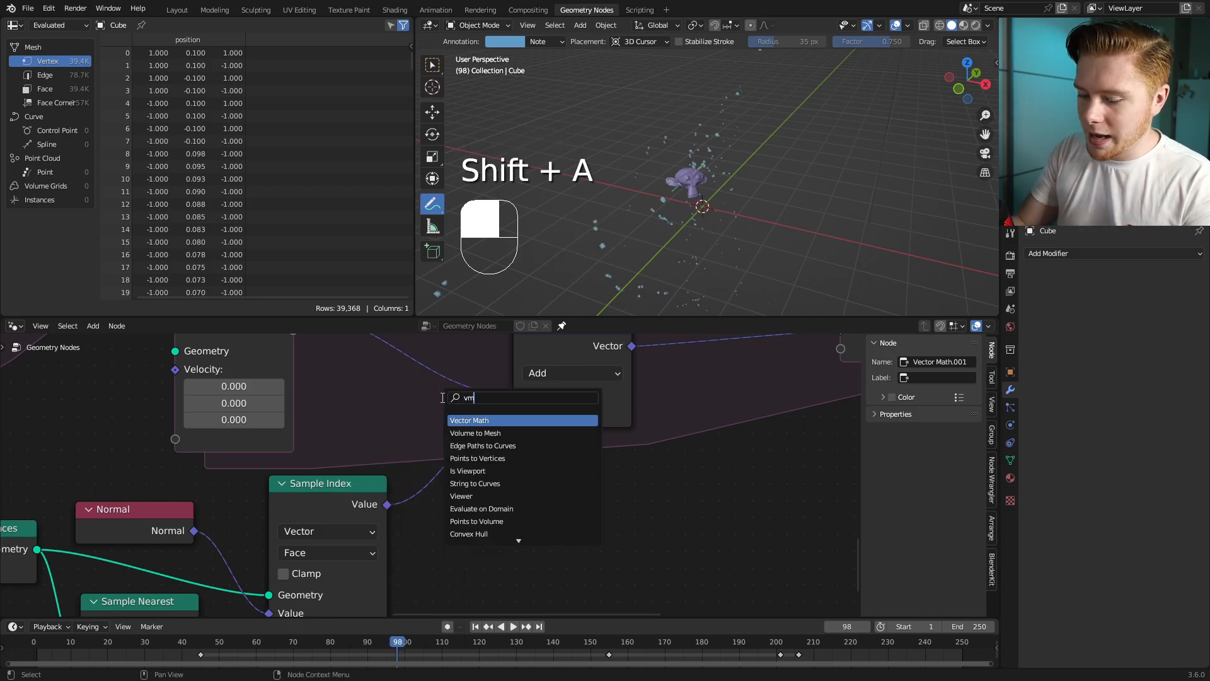
pyautogui.press('Return')
pyautogui.click(436, 449)
pyautogui.click(495, 486)
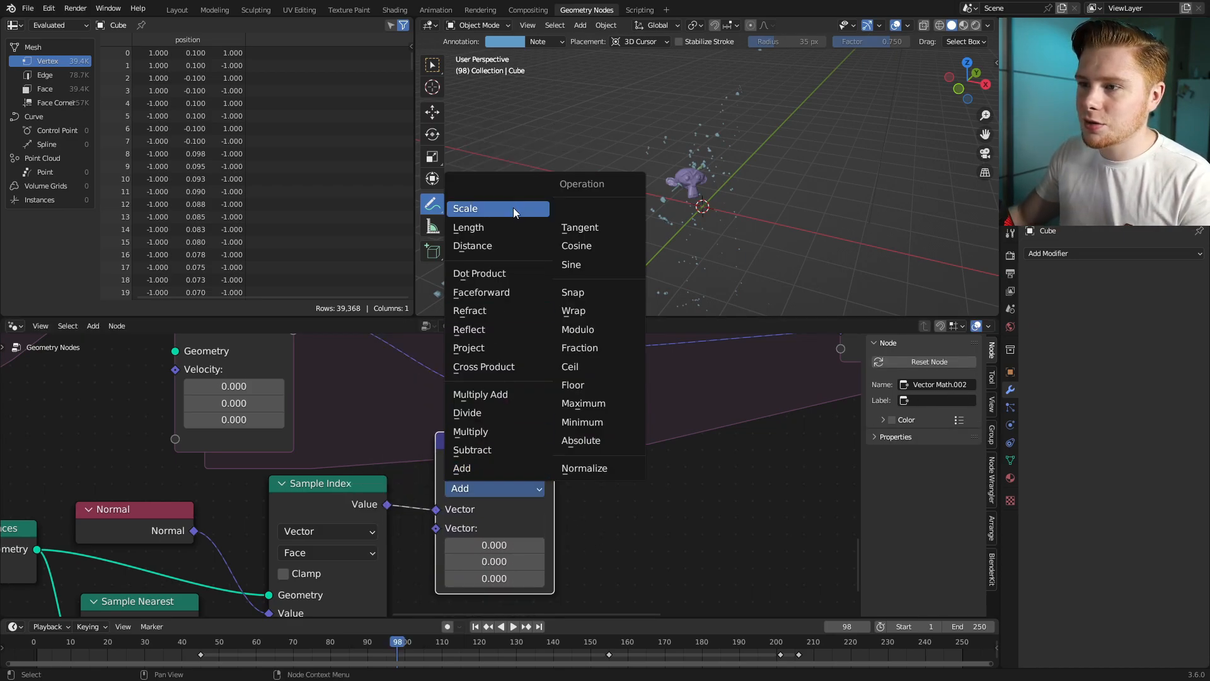
pyautogui.click(513, 207)
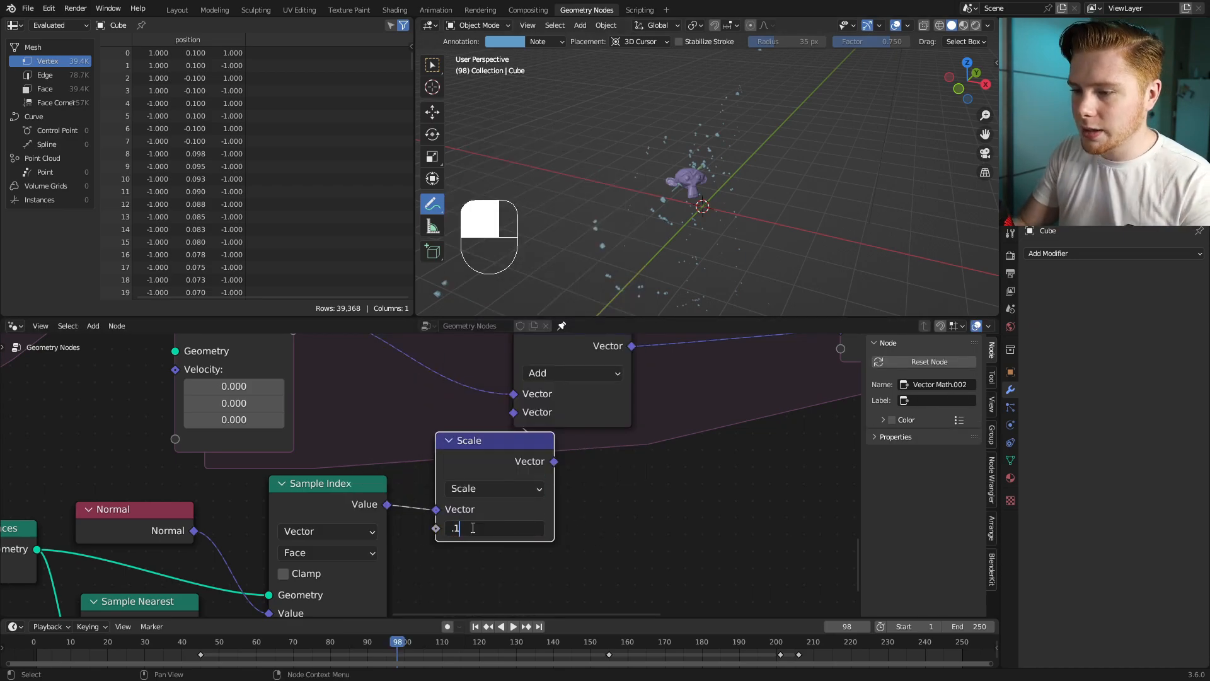
pyautogui.click(473, 528)
pyautogui.write('.1')
pyautogui.press('Return')
# Step: Replay the animation from the first frame to check the motion of the points with the scaled normals
pyautogui.hotkey('shift', 'Left')
pyautogui.press('space')
pyautogui.moveTo(818, 222); pyautogui.dragTo(773, 204, button='middle')
# Step: Unhide all hidden objects and undo the annotation stroke sketched above the monkey head in the side-on view
pyautogui.hotkey('alt', 'h')
pyautogui.keyDown('shift'); pyautogui.moveTo(772, 205); pyautogui.dragTo(786, 154, button='middle'); pyautogui.keyUp('shift')
pyautogui.moveTo(786, 155); pyautogui.dragTo(706, 167, button='middle')
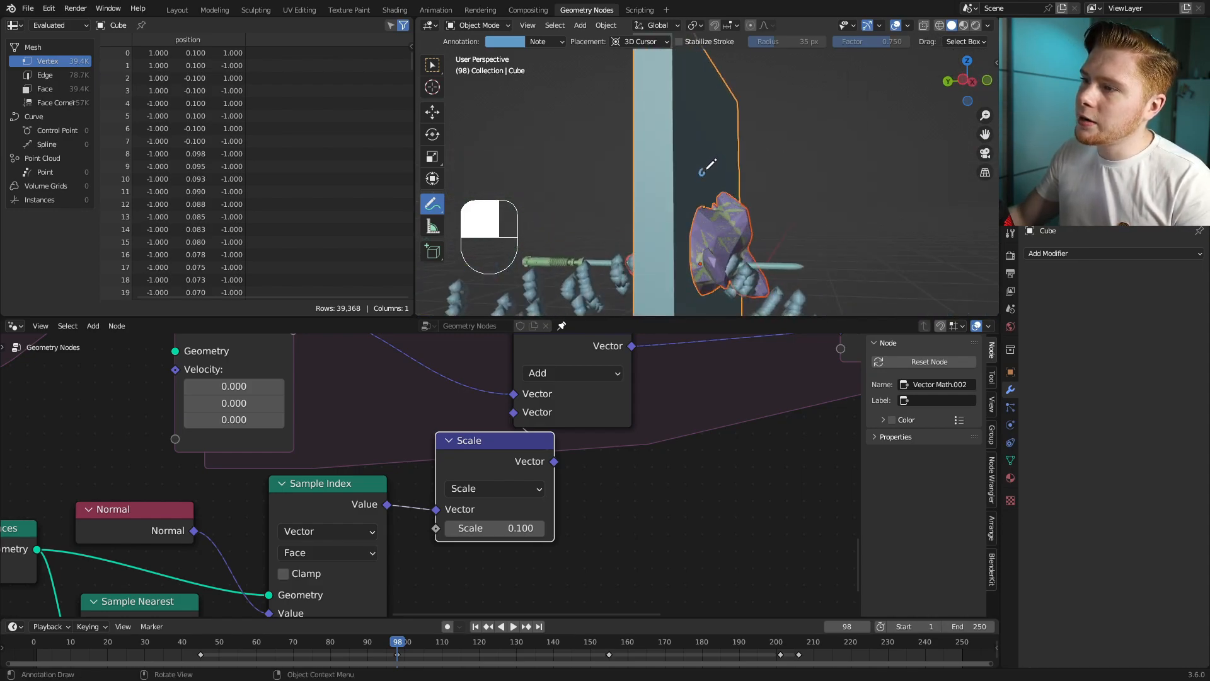
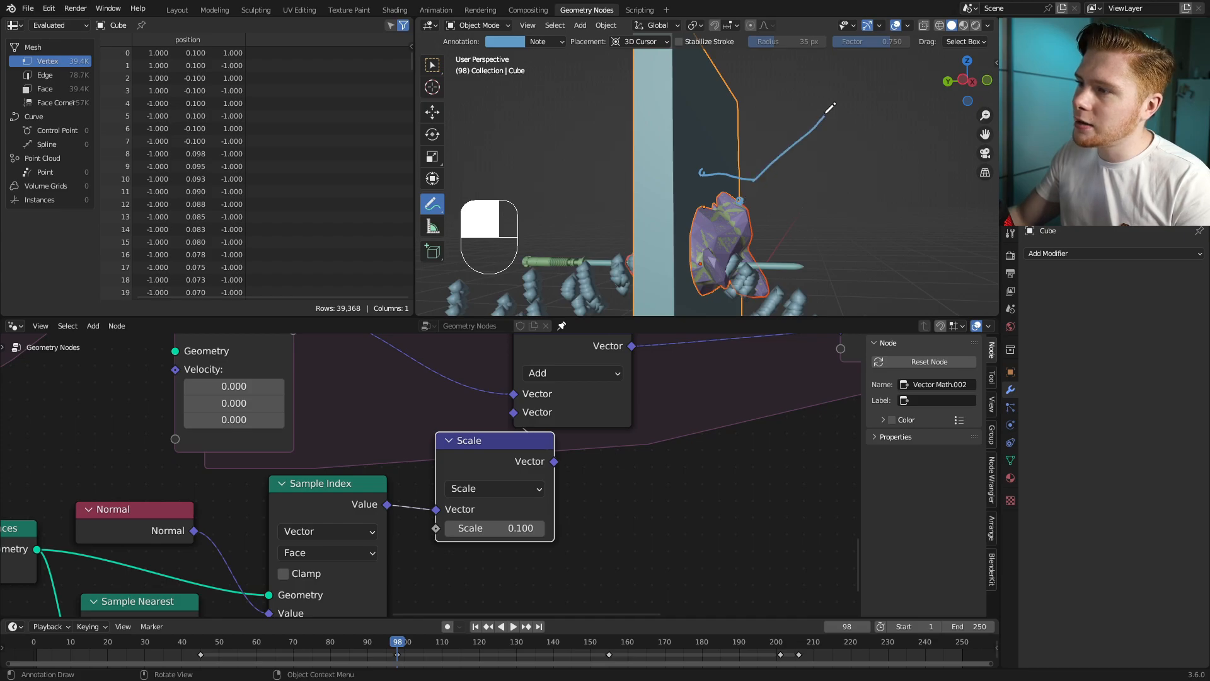
pyautogui.hotkey('ctrl', 'z')
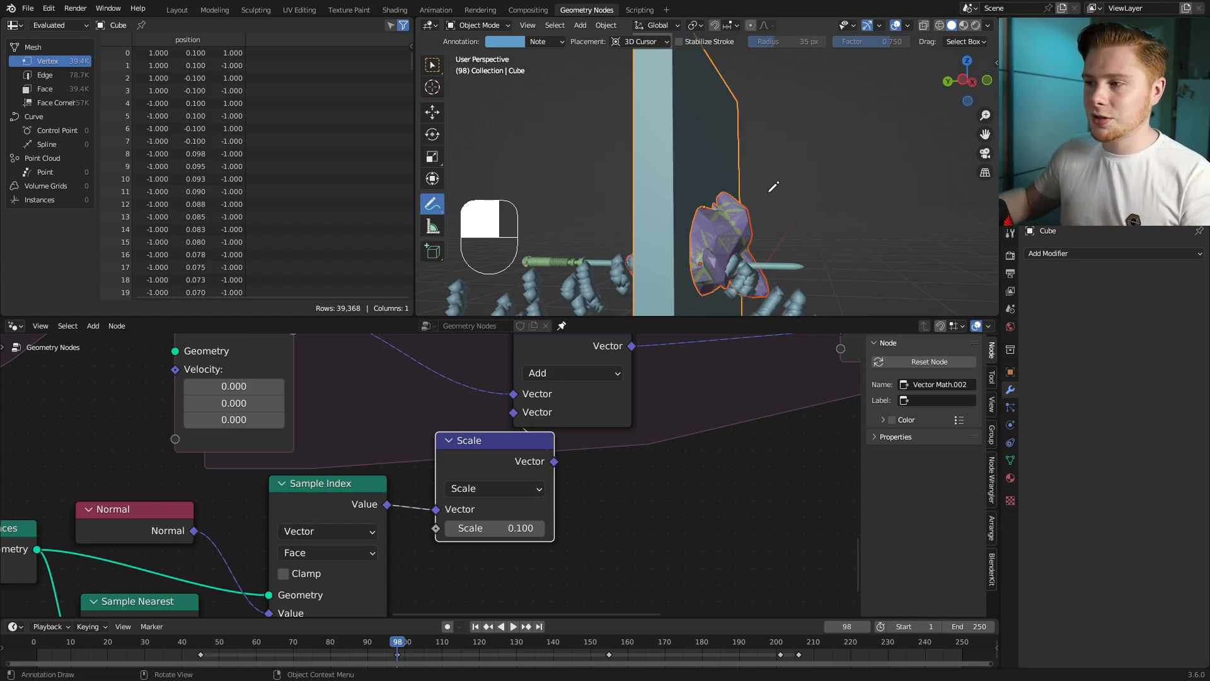
# Step: Replace the Vector Math Add node in the second simulation zone with a Mix node set to Vector
pyautogui.moveTo(567, 469); pyautogui.dragTo(508, 537, button='middle')
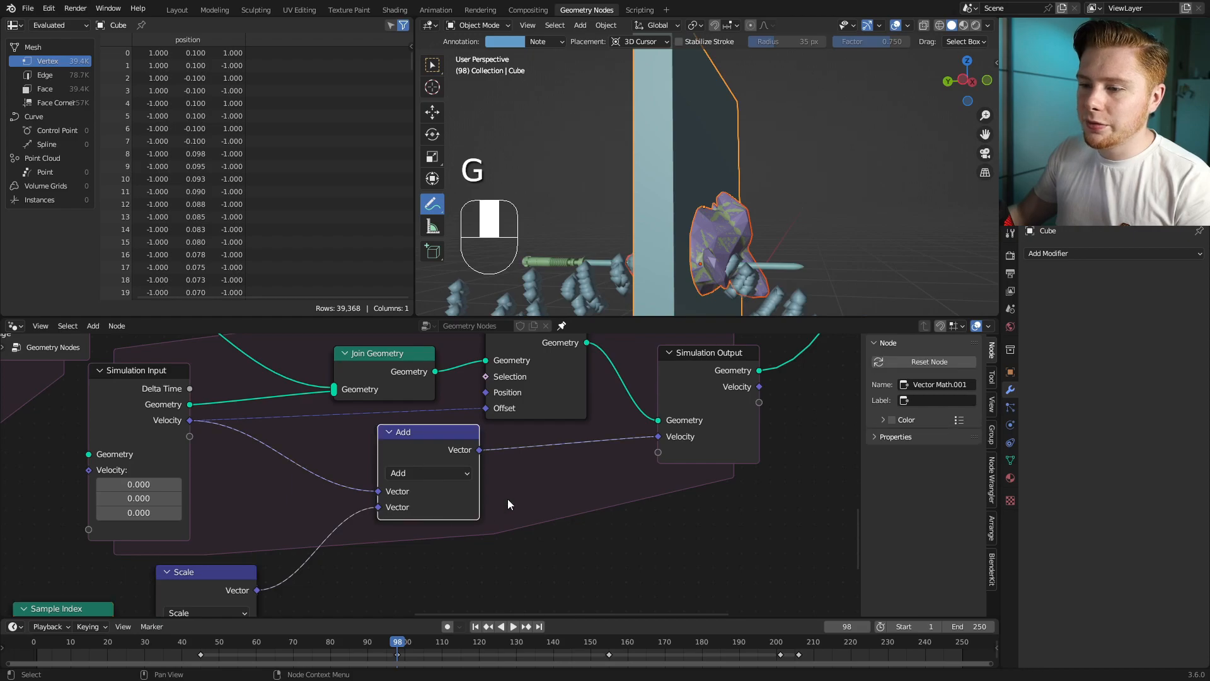
pyautogui.press('x')
pyautogui.moveTo(401, 448); pyautogui.dragTo(501, 400, button='middle')
pyautogui.hotkey('shift', 'a')
pyautogui.write('mix')
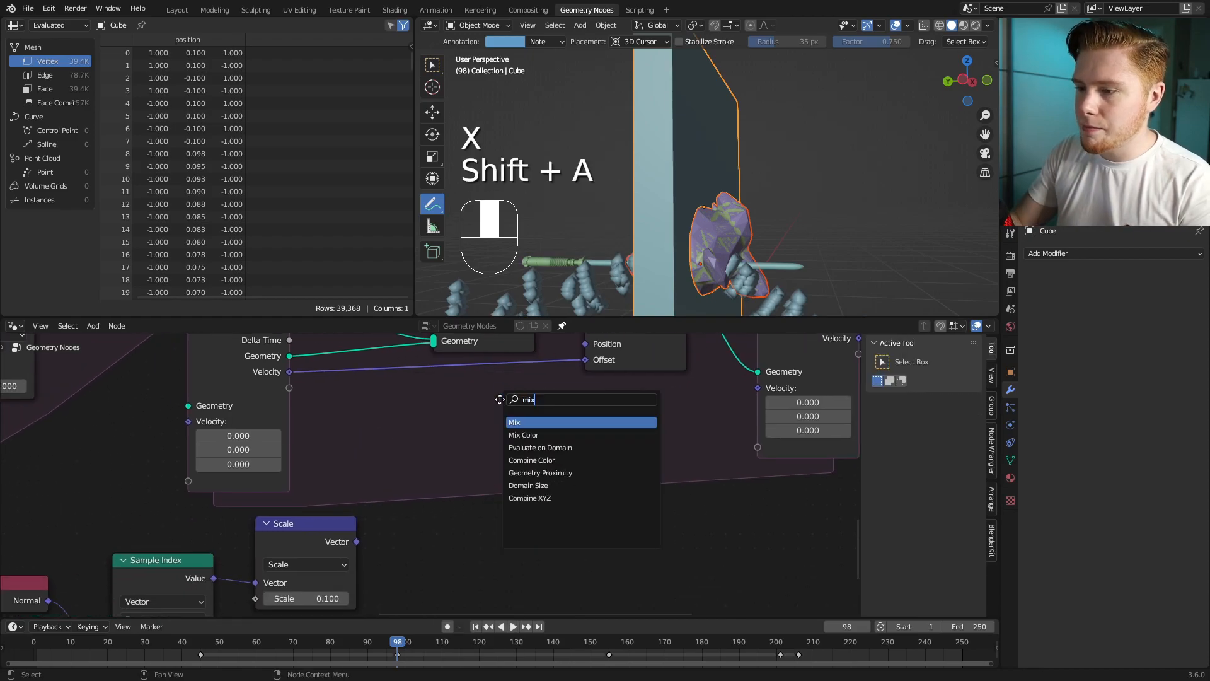
pyautogui.press('Return')
pyautogui.click(543, 436)
pyautogui.click(542, 436)
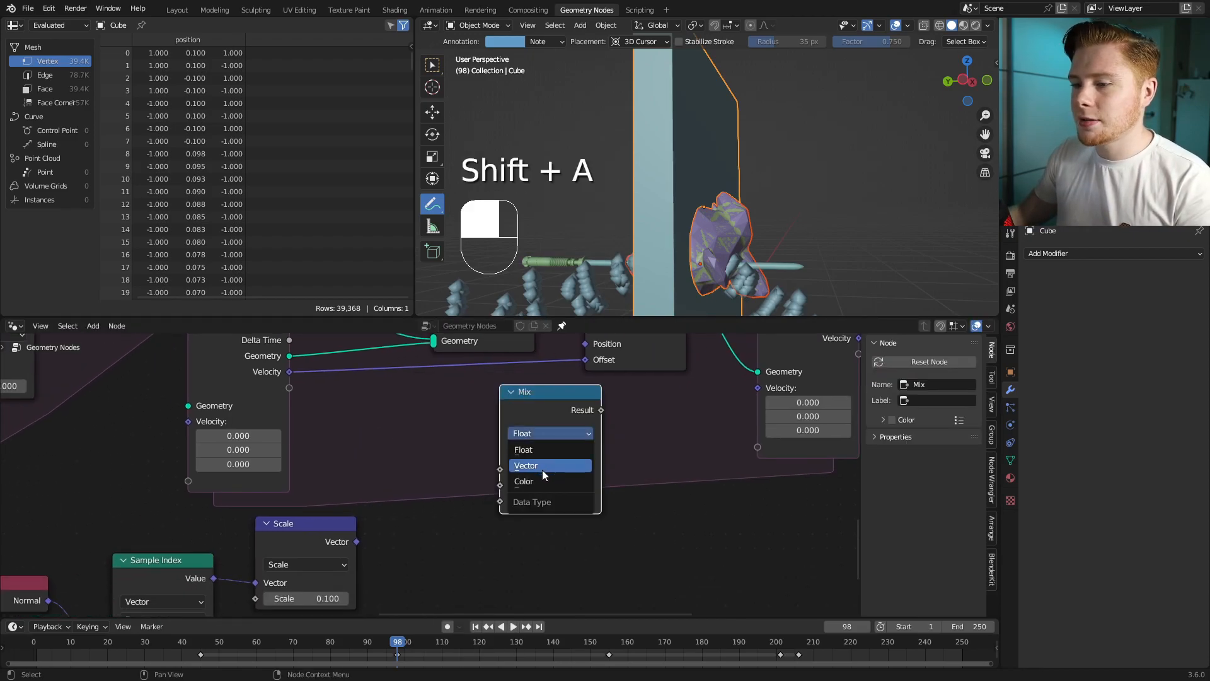
pyautogui.click(541, 470)
# Step: Connect the Scale node's Vector to the Mix node's B input and the second Simulation Input's Velocity to its A input
pyautogui.moveTo(516, 563); pyautogui.dragTo(452, 543, button='middle')
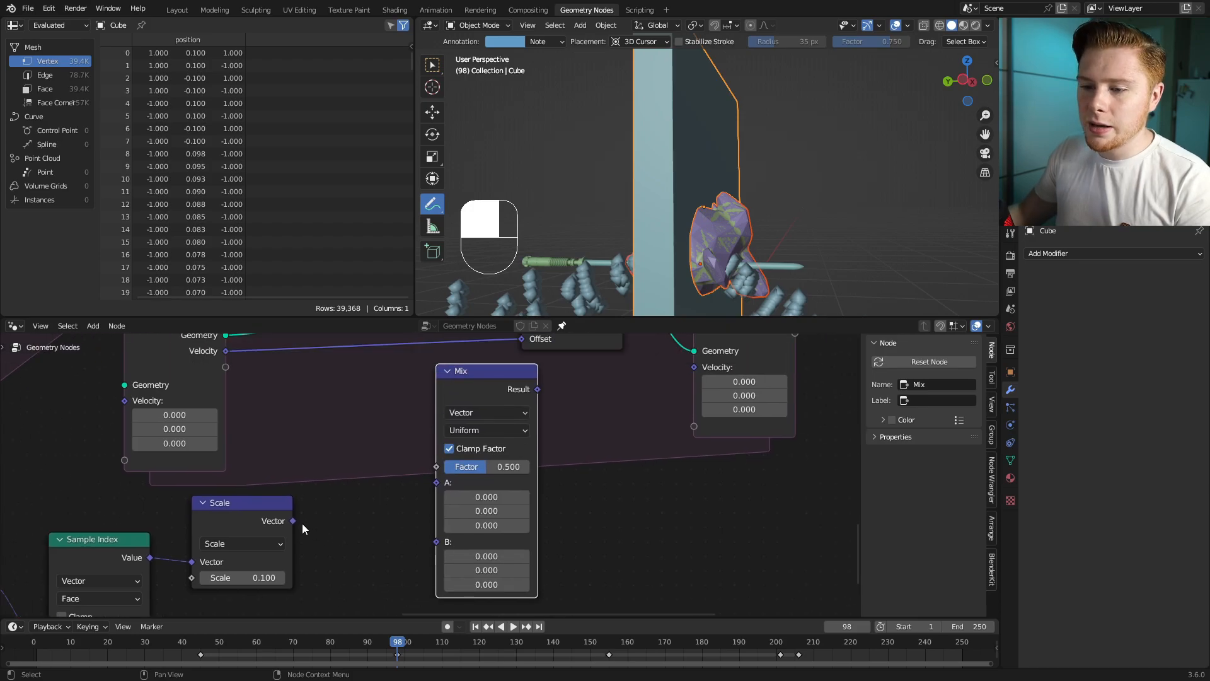
pyautogui.moveTo(293, 521); pyautogui.dragTo(328, 501)
pyautogui.moveTo(429, 543); pyautogui.dragTo(429, 543)
pyautogui.moveTo(399, 496); pyautogui.dragTo(416, 550, button='middle')
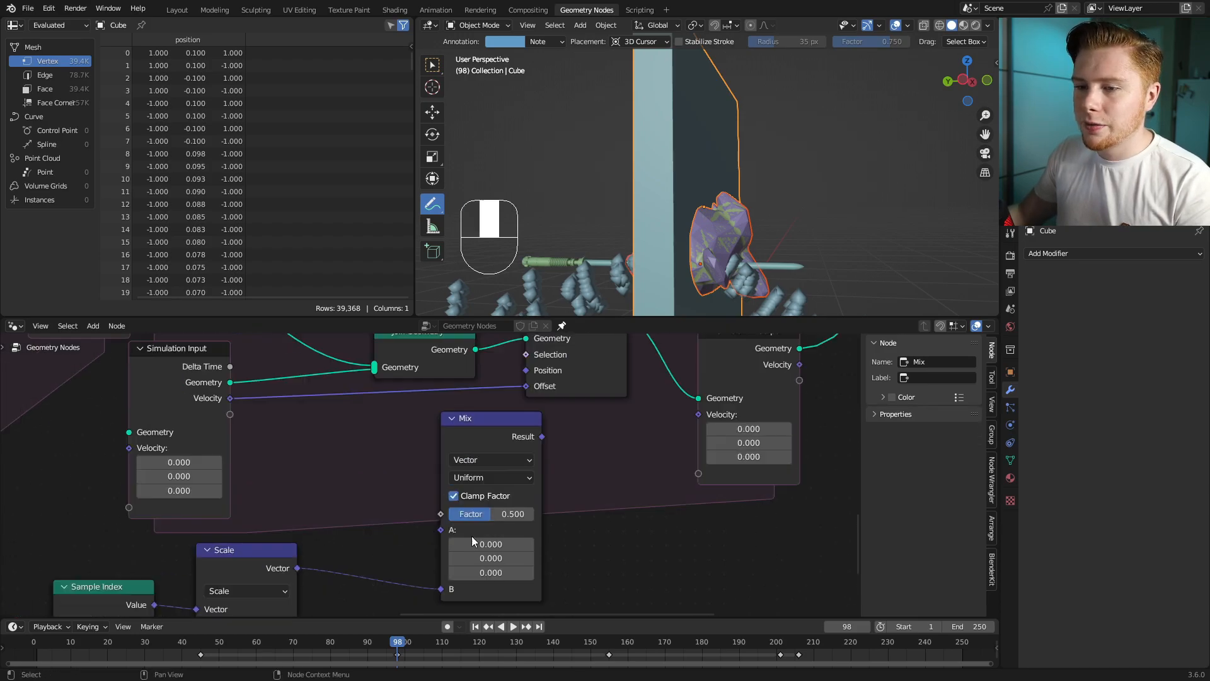
pyautogui.moveTo(232, 399); pyautogui.dragTo(276, 426)
pyautogui.moveTo(336, 489); pyautogui.dragTo(441, 530)
# Step: Connect the Mix node's Result to Set Position's Offset and to the second Simulation Output's Velocity
pyautogui.moveTo(543, 437); pyautogui.dragTo(554, 451)
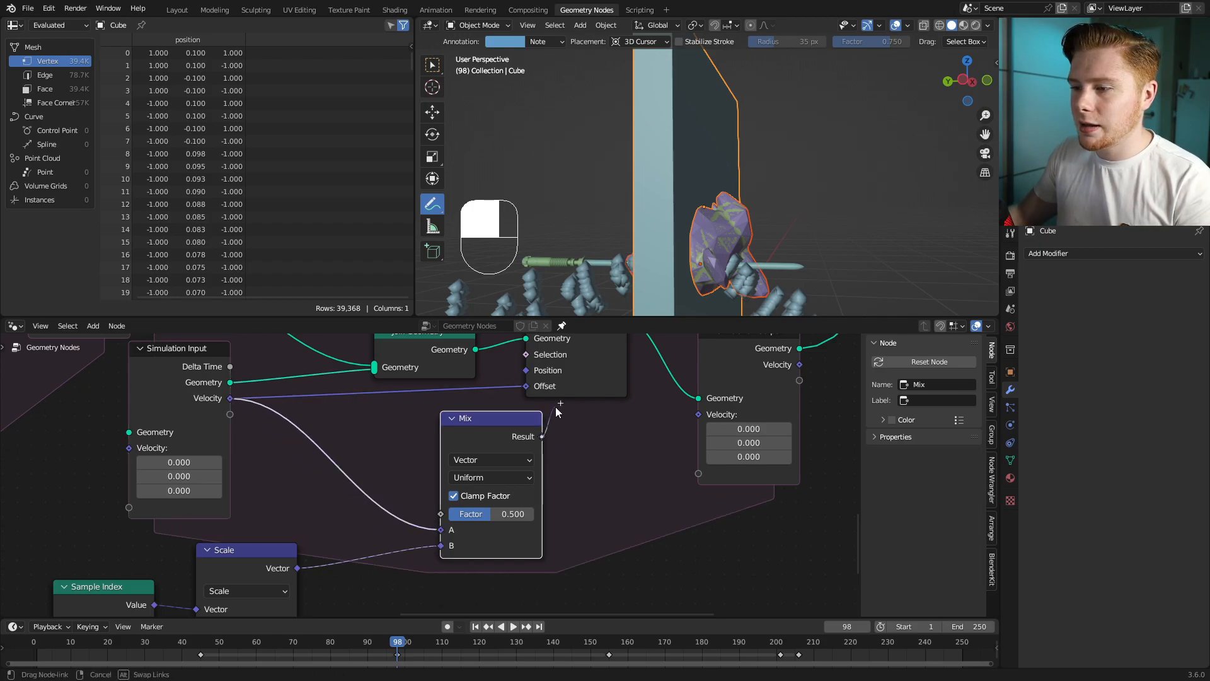
pyautogui.moveTo(529, 387); pyautogui.dragTo(527, 386)
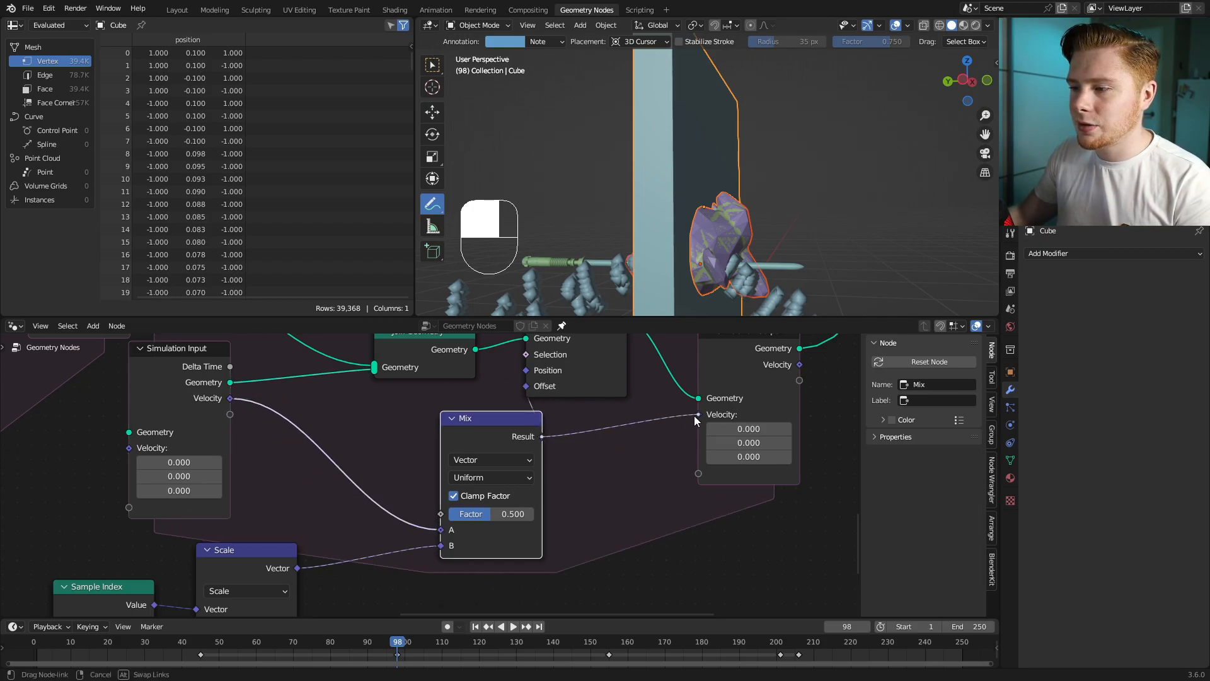
pyautogui.moveTo(694, 415); pyautogui.dragTo(698, 414)
pyautogui.scroll(1, 535, 509)
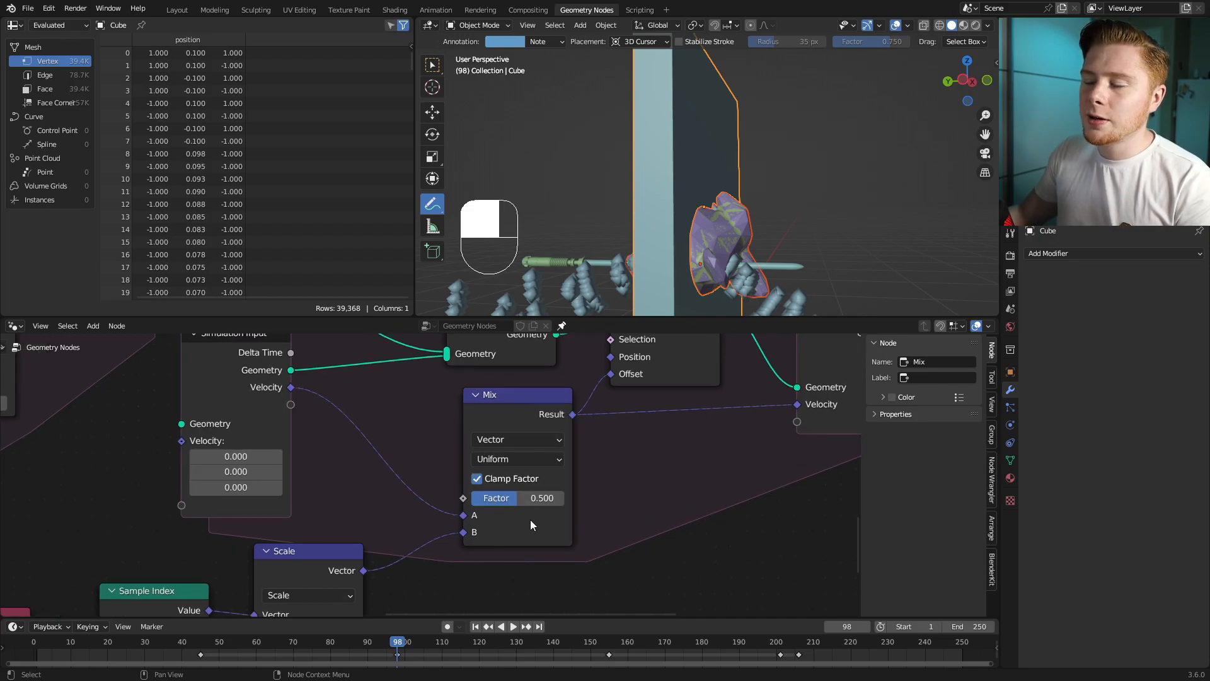
pyautogui.moveTo(507, 524); pyautogui.dragTo(489, 523, button='middle')
pyautogui.moveTo(400, 504)
pyautogui.mouseDown(button='middle')
pyautogui.moveTo(386, 505)
pyautogui.moveTo(411, 506)
pyautogui.mouseUp(button='middle')
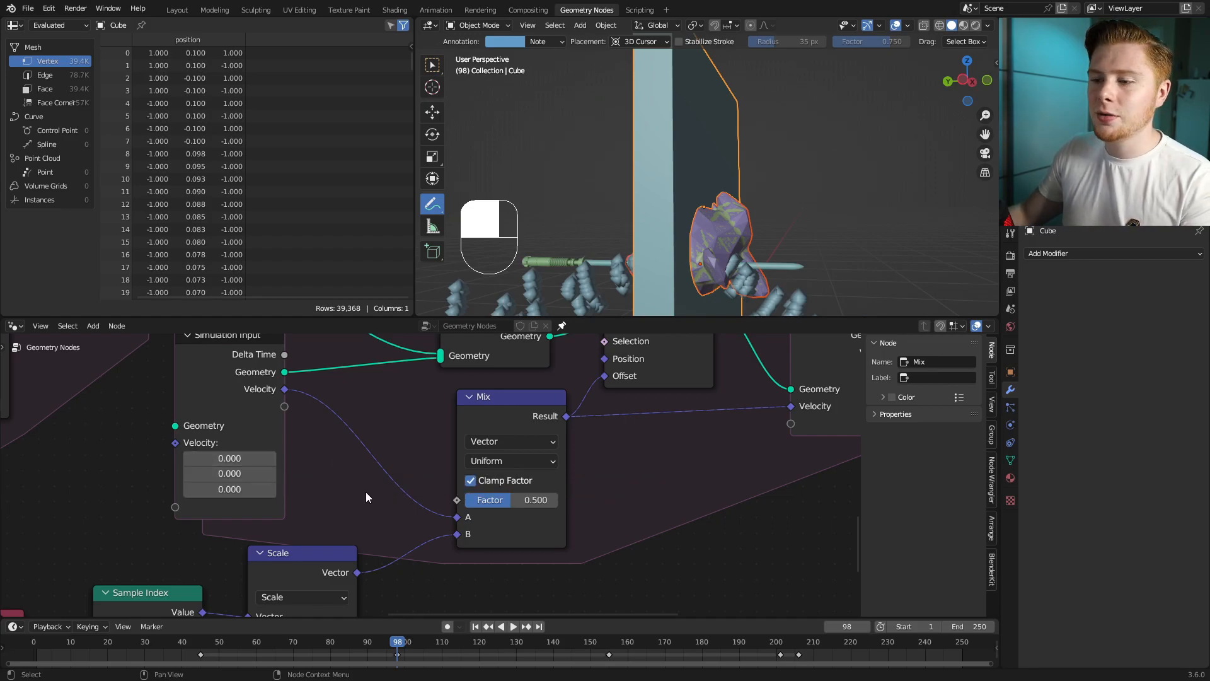
pyautogui.scroll(-2, 440, 508)
pyautogui.moveTo(440, 508); pyautogui.dragTo(540, 514, button='middle')
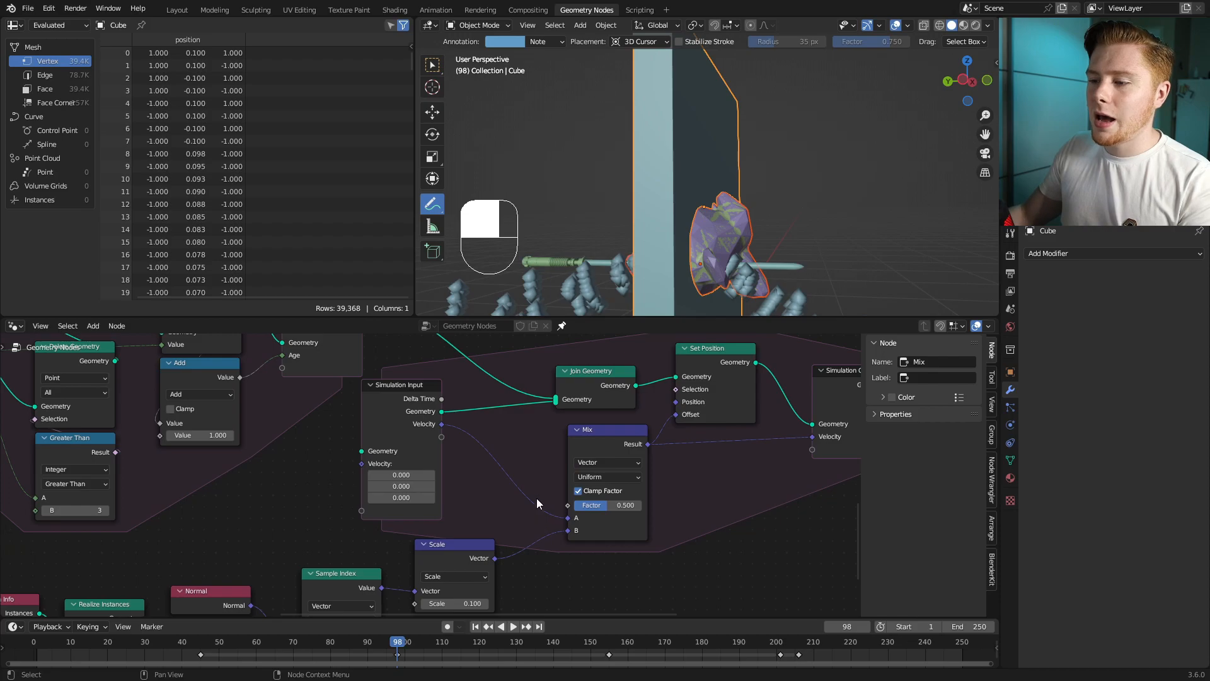
# Step: Add a Compare node near the Mix node in the second simulation zone and set its data type to Vector
pyautogui.hotkey('shift', 'a')
pyautogui.click(516, 400)
pyautogui.write('comp')
pyautogui.click(533, 426)
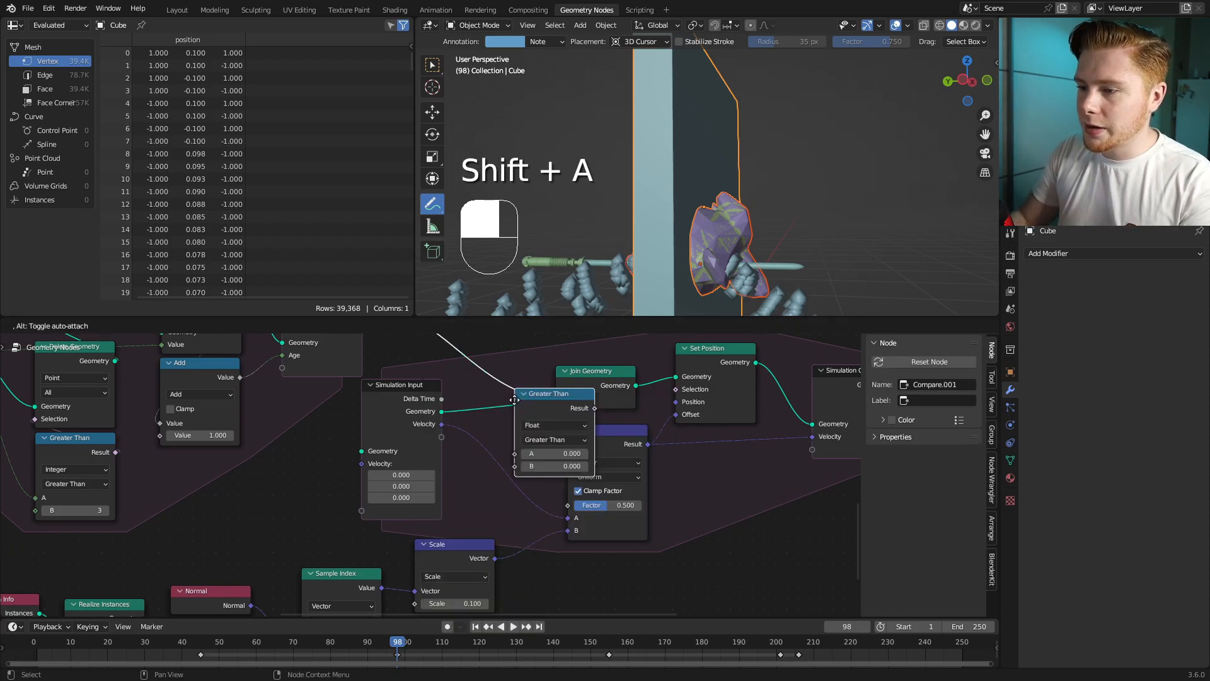
pyautogui.click(584, 579)
pyautogui.moveTo(585, 581); pyautogui.dragTo(467, 459, button='middle')
pyautogui.scroll(5, 467, 459)
pyautogui.click(468, 456)
pyautogui.click(488, 512)
# Step: Connect the second Simulation Input's Velocity to the Compare node's A input and set the comparison to Equal
pyautogui.scroll(-4, 383, 430)
pyautogui.moveTo(383, 430); pyautogui.dragTo(421, 487, button='middle')
pyautogui.moveTo(339, 351); pyautogui.dragTo(427, 455)
pyautogui.moveTo(443, 513); pyautogui.dragTo(455, 532)
pyautogui.press('KP_Decimal')
pyautogui.click(414, 461)
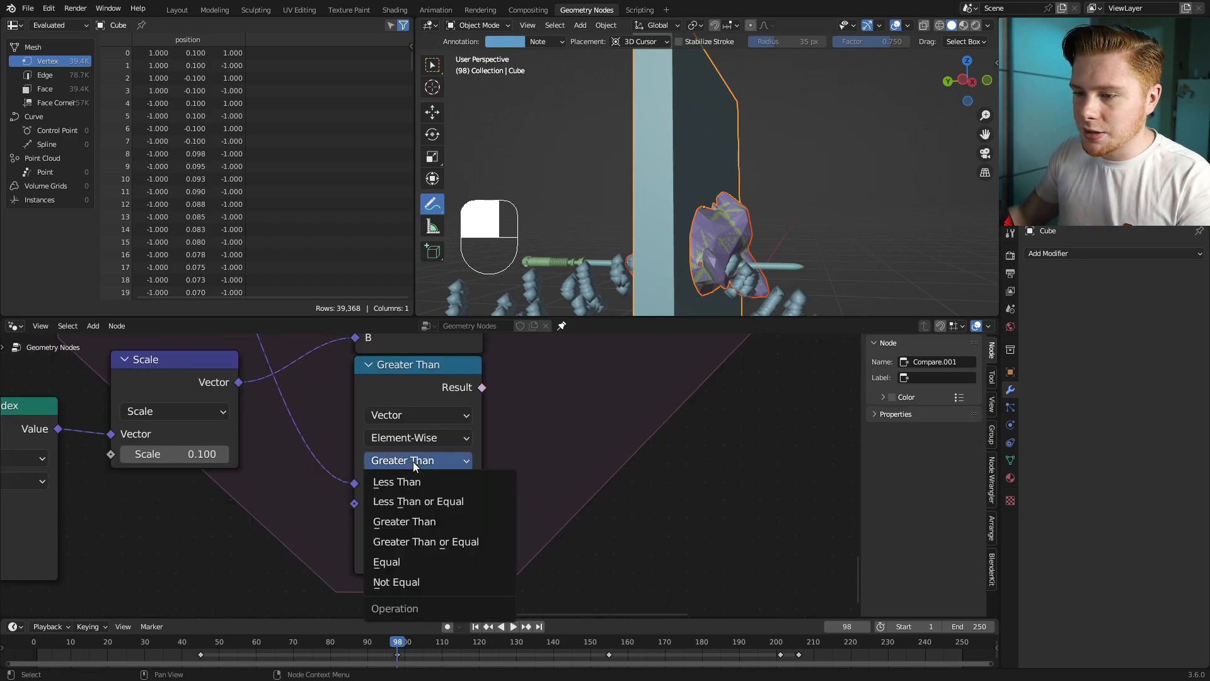
pyautogui.click(396, 559)
pyautogui.scroll(-4, 410, 516)
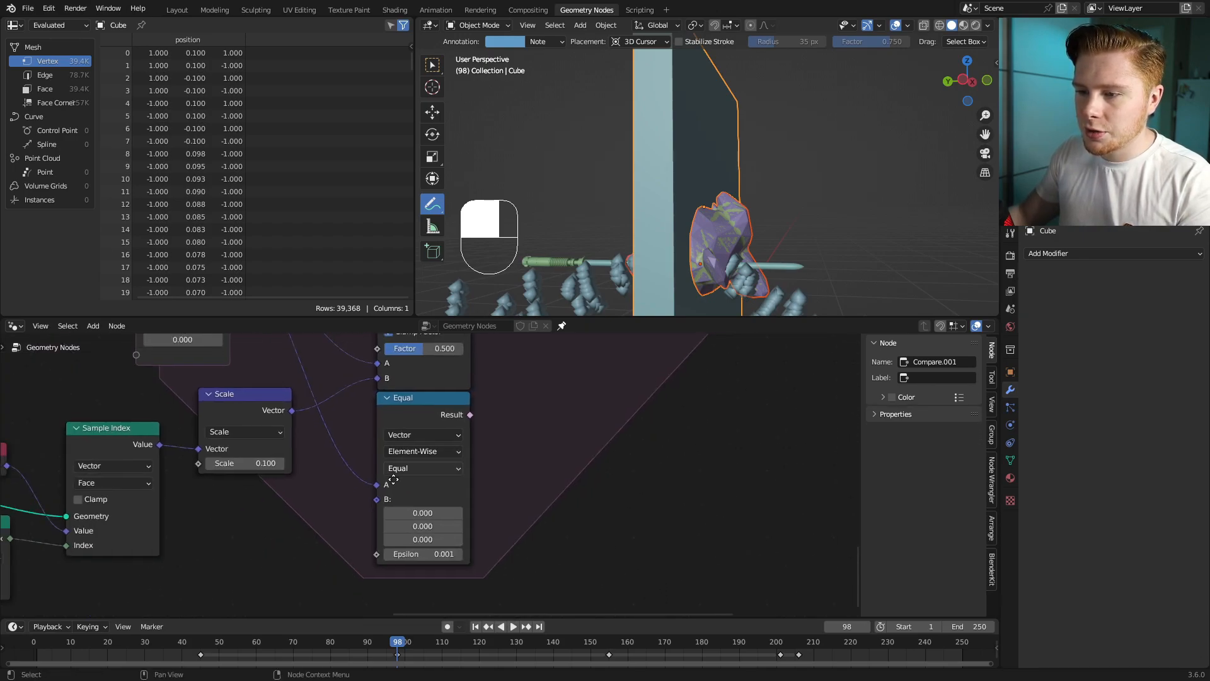
# Step: Place the Equal node between the second Simulation Input and the Mix node, and connect its Result to Mix's Factor
pyautogui.moveTo(404, 452); pyautogui.dragTo(455, 568, button='middle')
pyautogui.moveTo(457, 533); pyautogui.dragTo(328, 369)
pyautogui.moveTo(391, 366); pyautogui.dragTo(428, 462)
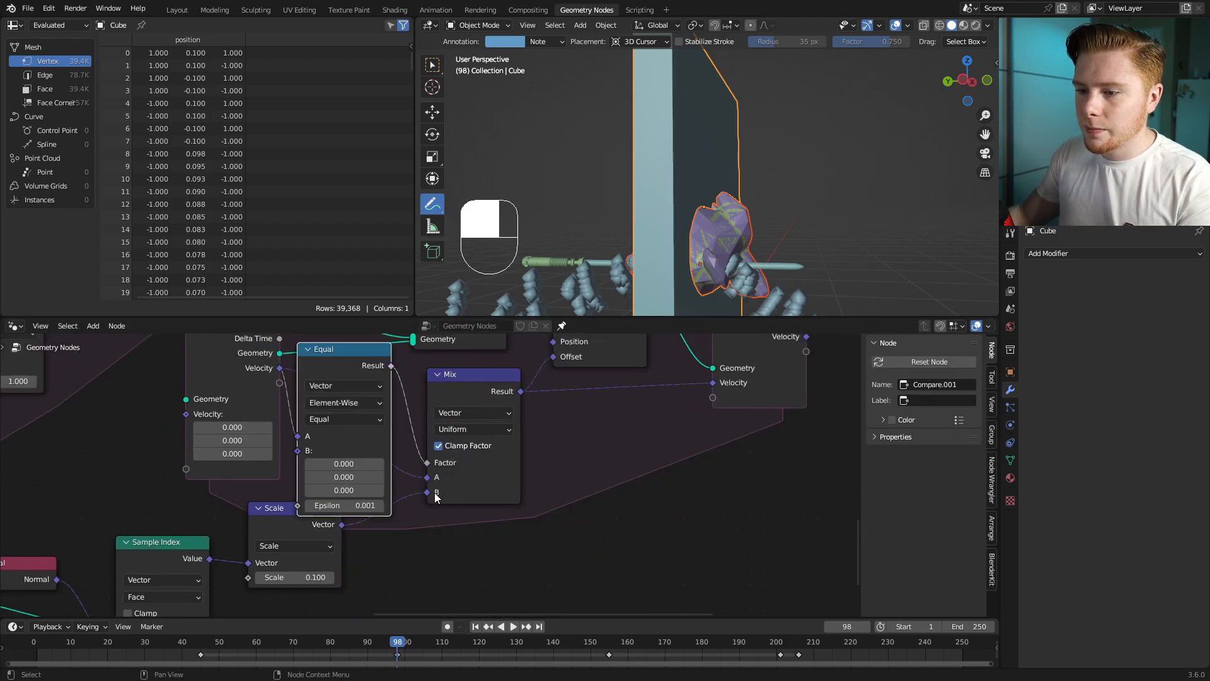
pyautogui.scroll(2, 404, 543)
pyautogui.moveTo(394, 537); pyautogui.dragTo(586, 369, button='middle')
pyautogui.scroll(-6, 586, 369)
# Step: Play the simulation from frame 0 and examine how the emitted points travel around the wall and monkey head
pyautogui.click(17, 642)
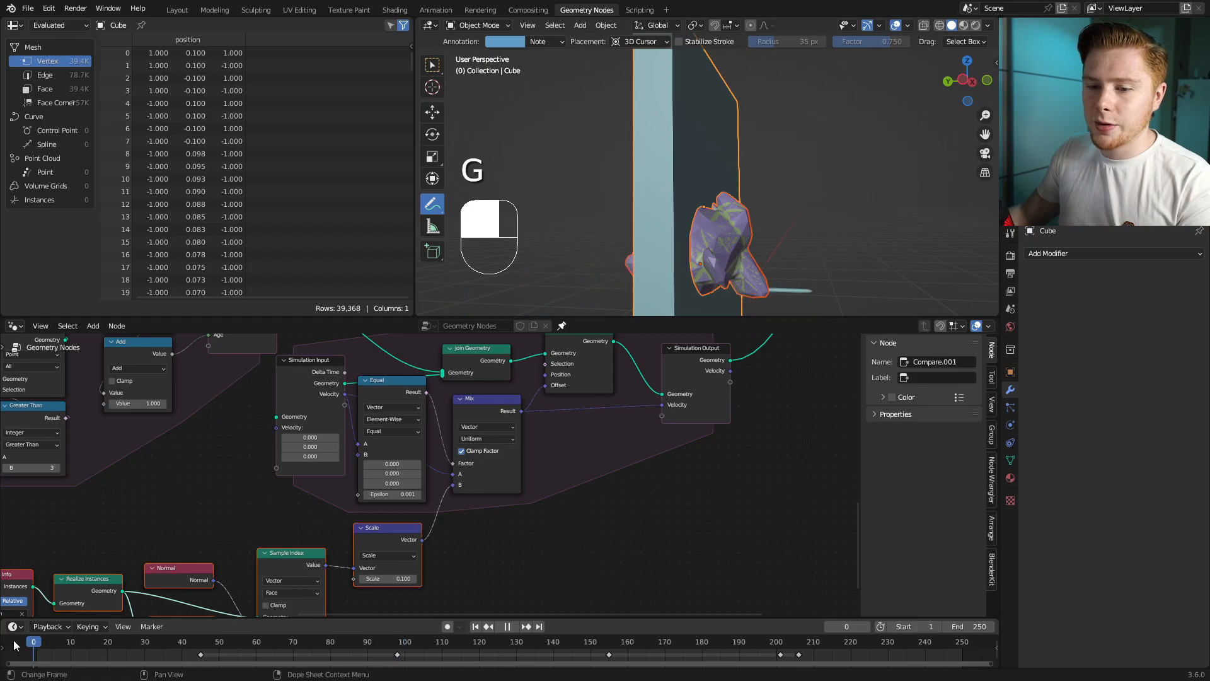
pyautogui.press('space')
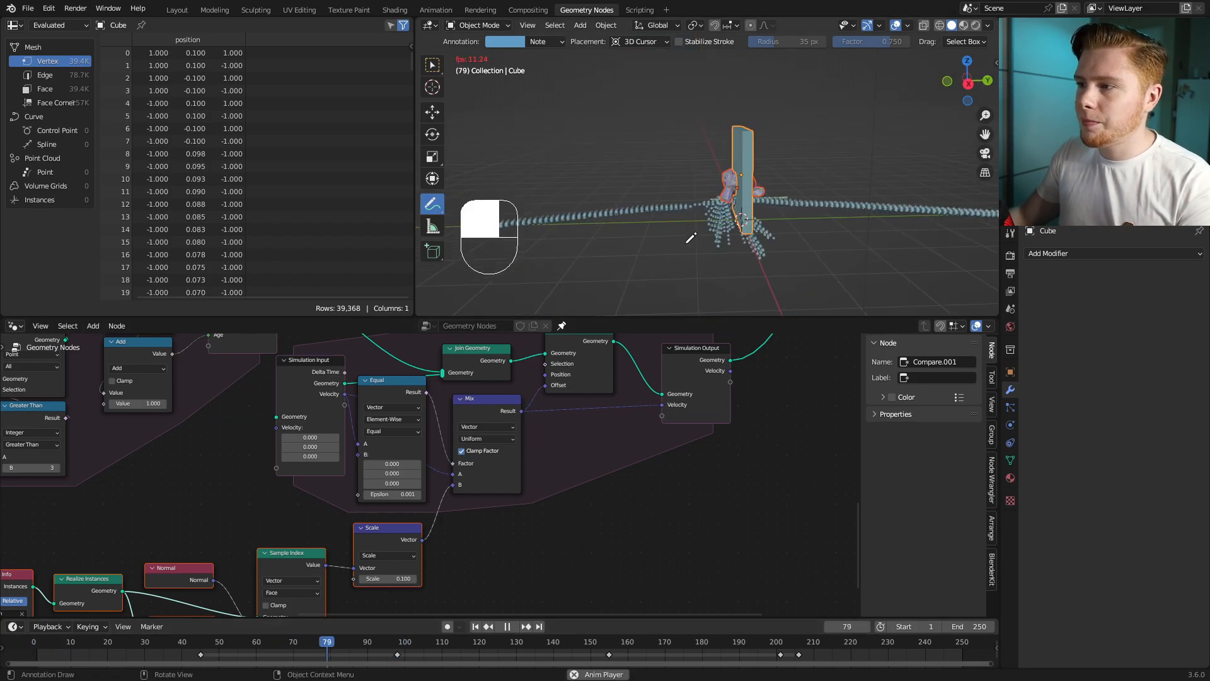
pyautogui.press('space')
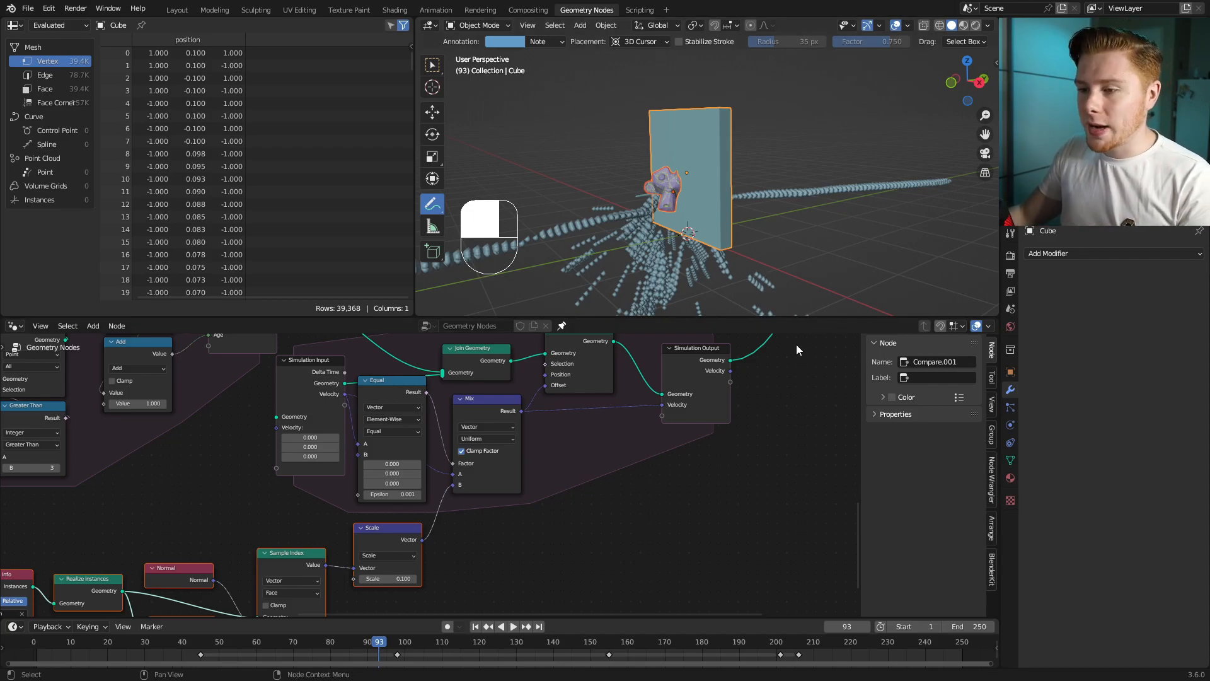
# Step: Add a simulation state item named Age with socket type Integer to the second simulation zone
pyautogui.moveTo(455, 460); pyautogui.dragTo(445, 511, button='middle')
pyautogui.scroll(1, 377, 475)
pyautogui.click(288, 425)
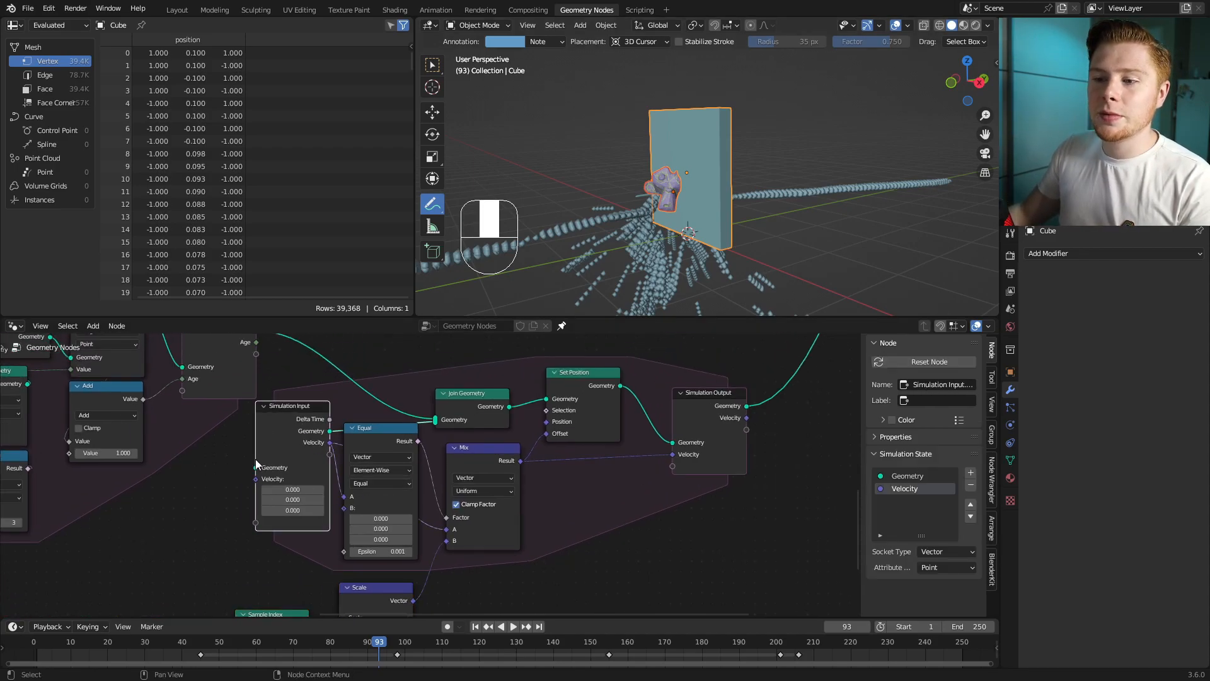
pyautogui.click(971, 473)
pyautogui.doubleClick(941, 498)
pyautogui.write('Ag')
pyautogui.write('f')
pyautogui.press('BackSpace')
pyautogui.write('e')
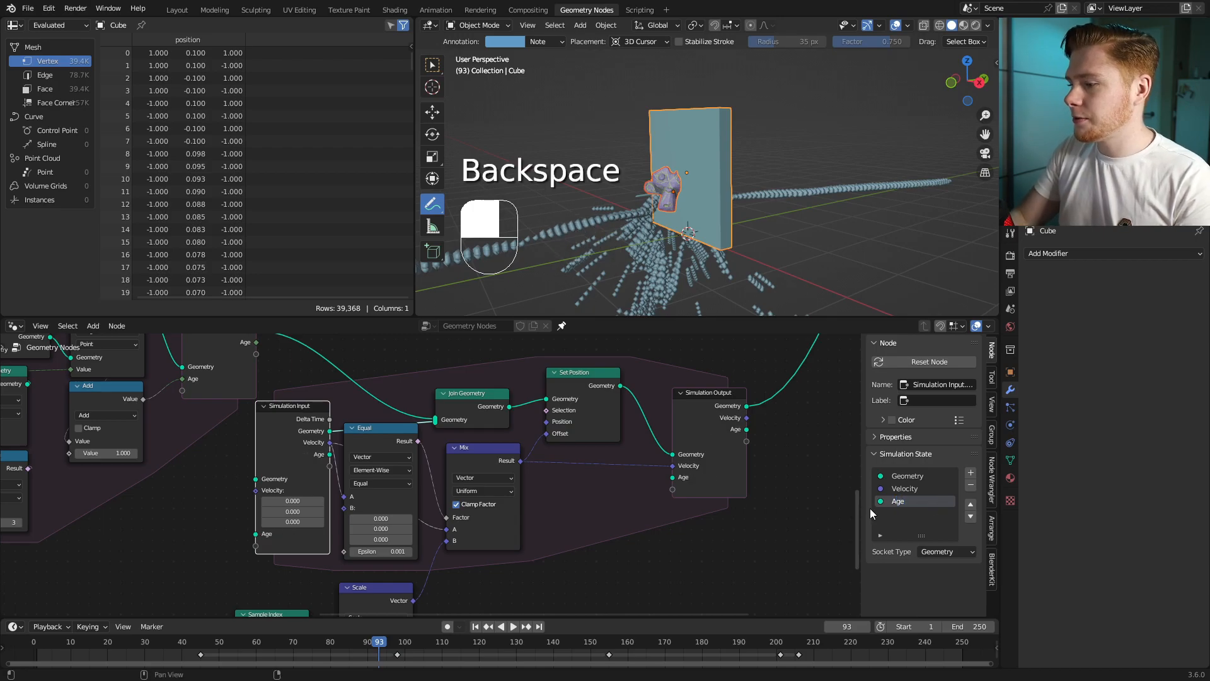
pyautogui.click(945, 551)
pyautogui.click(941, 581)
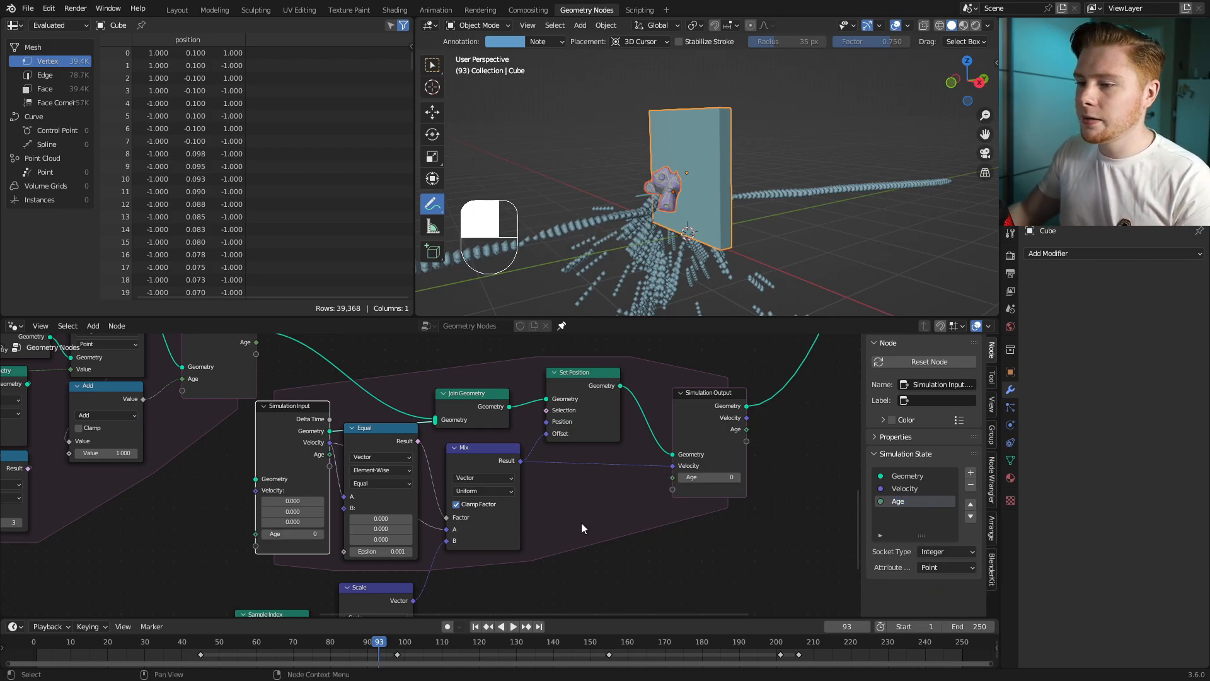
# Step: Insert an Integer Capture Attribute node between Set Position and Simulation Output, and connect the Simulation Input's Age to its Value
pyautogui.scroll(3, 581, 523)
pyautogui.hotkey('shift', 'a')
pyautogui.write('ca')
pyautogui.press('Return')
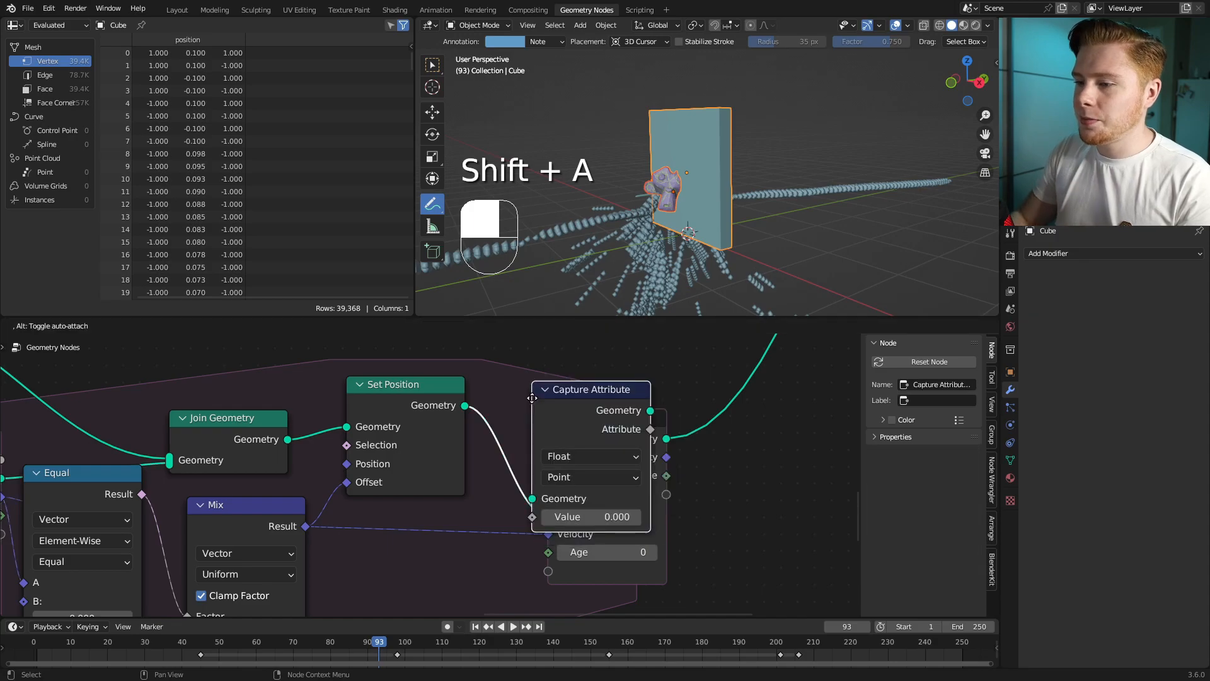
pyautogui.click(591, 437)
pyautogui.click(543, 434)
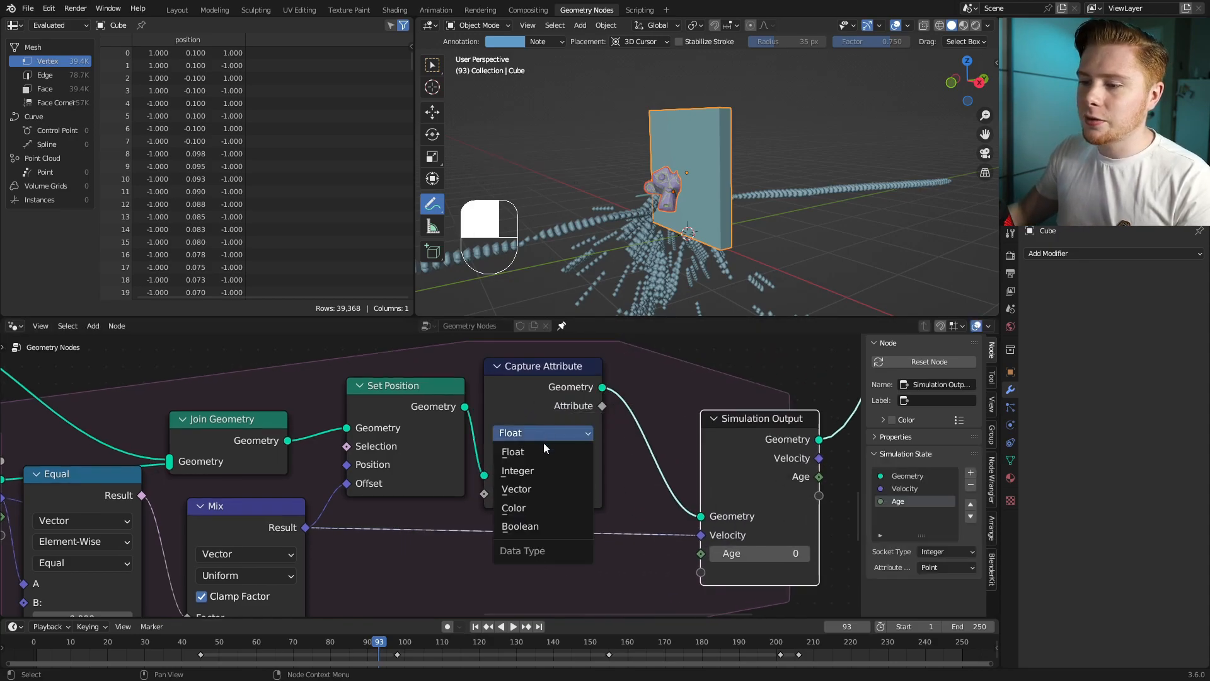
pyautogui.click(536, 471)
pyautogui.scroll(-2, 331, 490)
pyautogui.moveTo(271, 449); pyautogui.dragTo(624, 432)
# Step: Add a Math Add node with value 1.000 that takes the captured Attribute and feeds the second Simulation Output's Age
pyautogui.keyDown('ctrl'); pyautogui.hscroll(4, 599, 429); pyautogui.keyUp('ctrl')
pyautogui.scroll(2, 555, 416)
pyautogui.hotkey('shift', 'a')
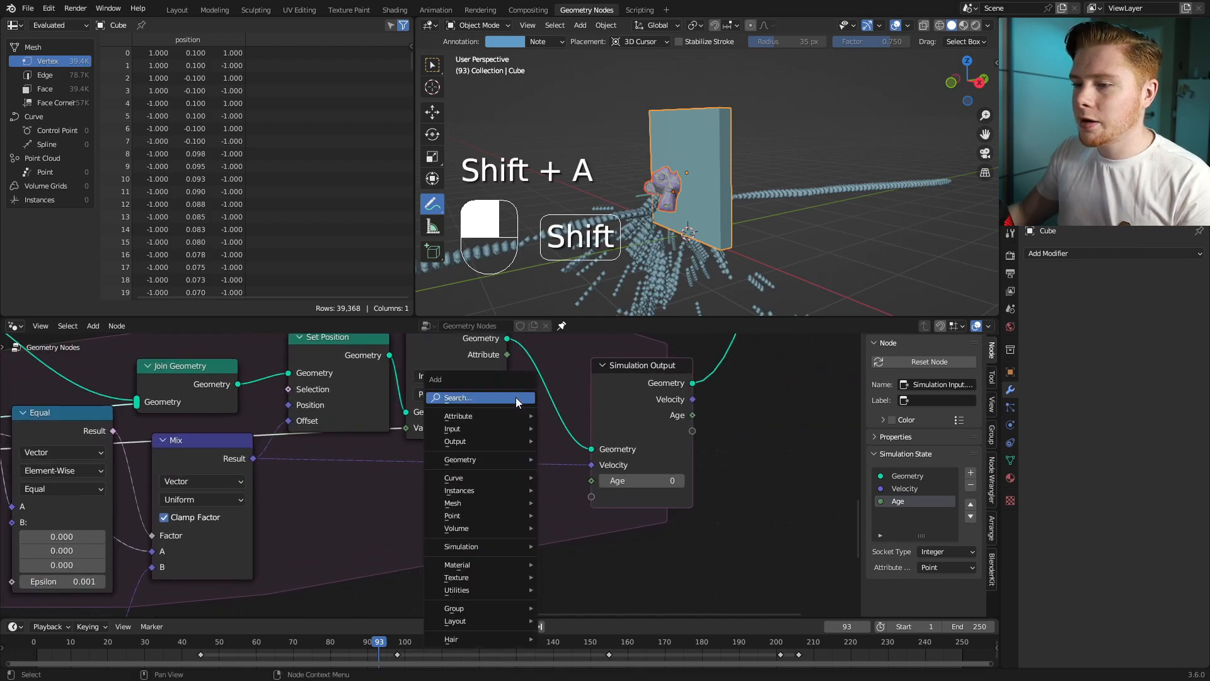
pyautogui.click(515, 397)
pyautogui.write('add')
pyautogui.press('Return')
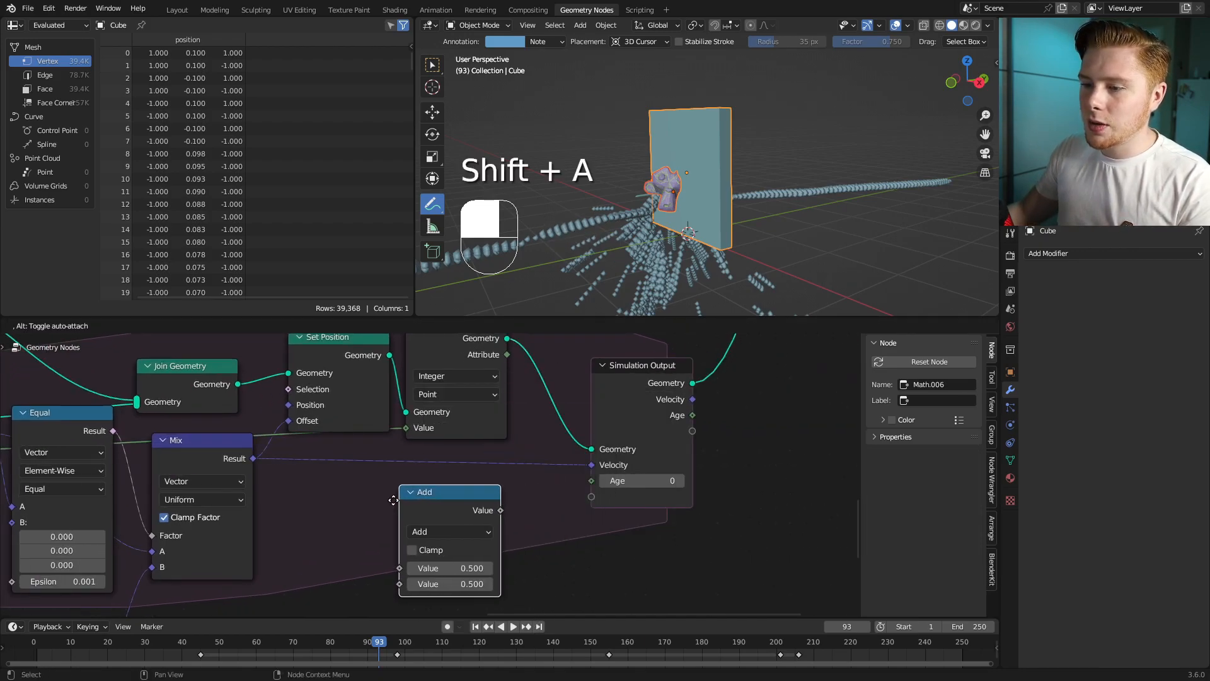
pyautogui.click(393, 494)
pyautogui.click(471, 579)
pyautogui.moveTo(508, 354); pyautogui.dragTo(406, 561)
pyautogui.click(479, 518)
pyautogui.scroll(-3, 389, 509)
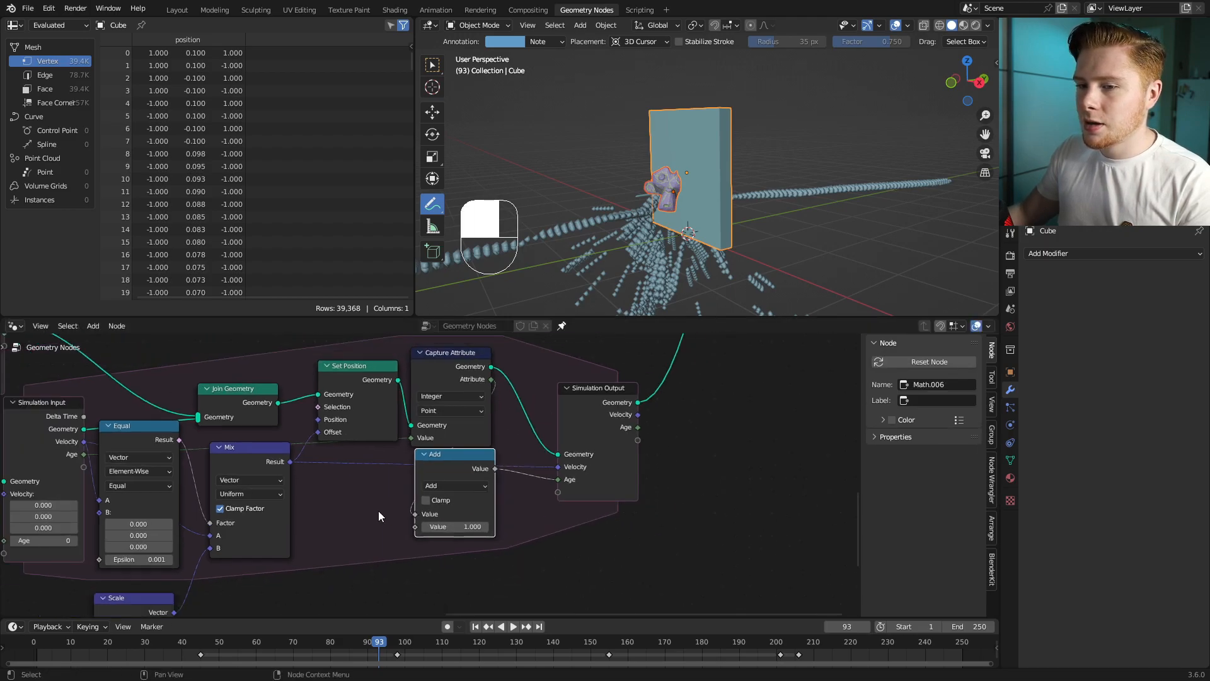
# Step: Move the Equal and Mix nodes lower in the second zone and shift the normal-sampling nodes down beneath them
pyautogui.scroll(-4, 344, 431)
pyautogui.moveTo(345, 431); pyautogui.dragTo(386, 382, button='middle')
pyautogui.moveTo(503, 524); pyautogui.dragTo(429, 432)
pyautogui.press('g')
pyautogui.click(452, 458)
pyautogui.moveTo(144, 479); pyautogui.dragTo(421, 579)
pyautogui.press('g')
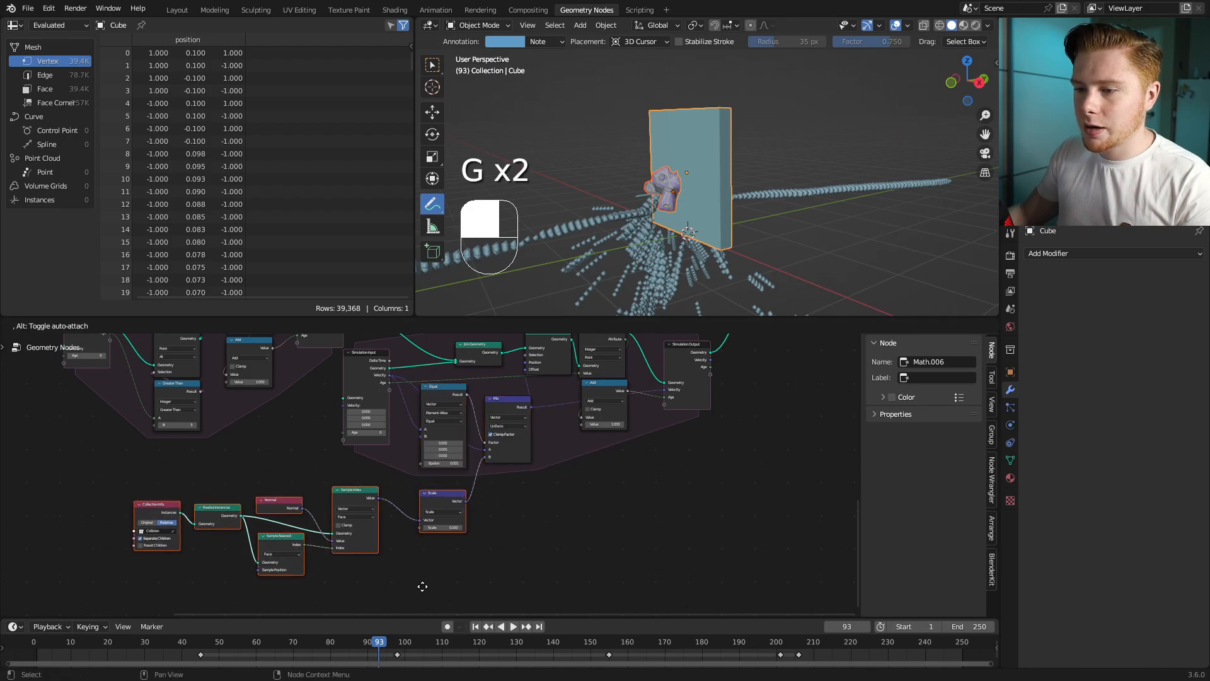
pyautogui.click(421, 592)
# Step: Insert a Delete Geometry node between the second Simulation Input's Geometry and the Join Geometry node
pyautogui.scroll(3, 428, 397)
pyautogui.hotkey('shift', 'a')
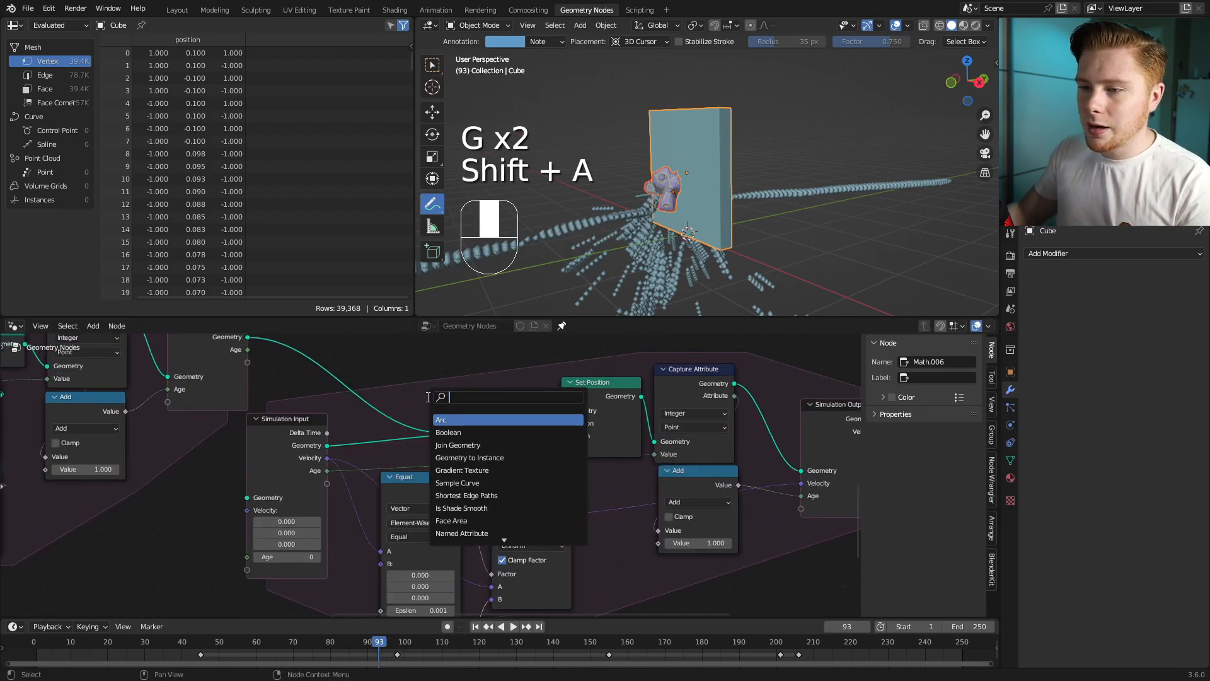
pyautogui.write('del')
pyautogui.press('BackSpace')
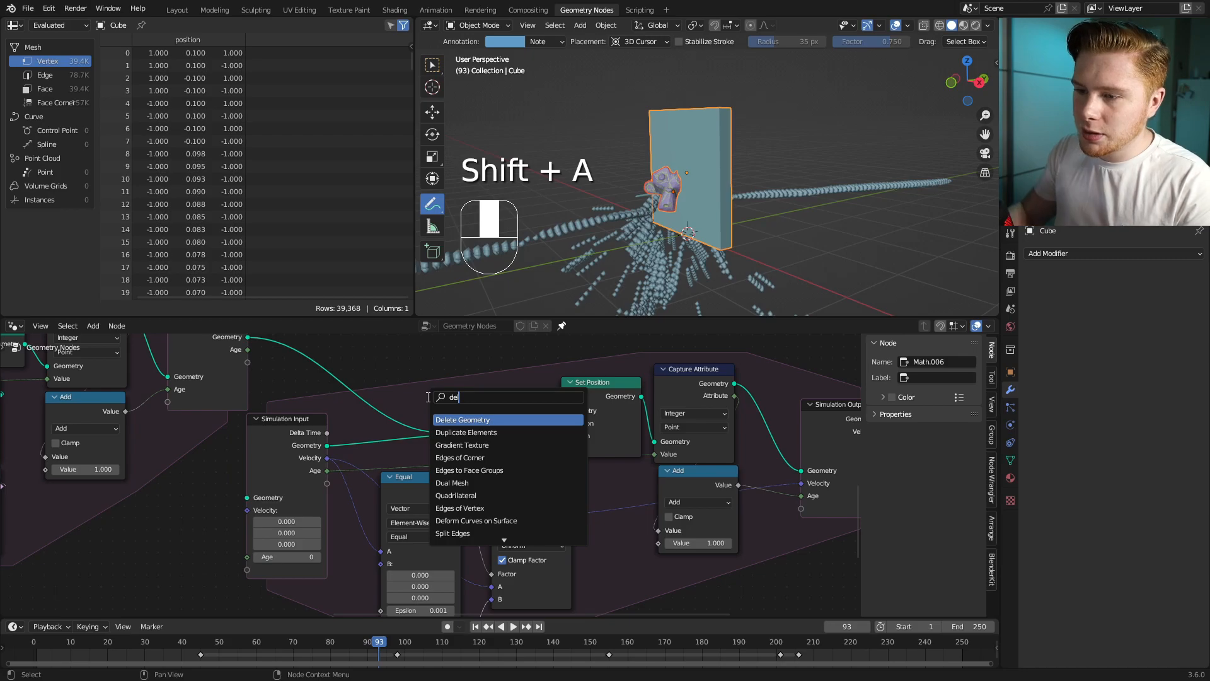
pyautogui.press('Return')
pyautogui.click(363, 447)
pyautogui.moveTo(380, 444); pyautogui.dragTo(377, 441)
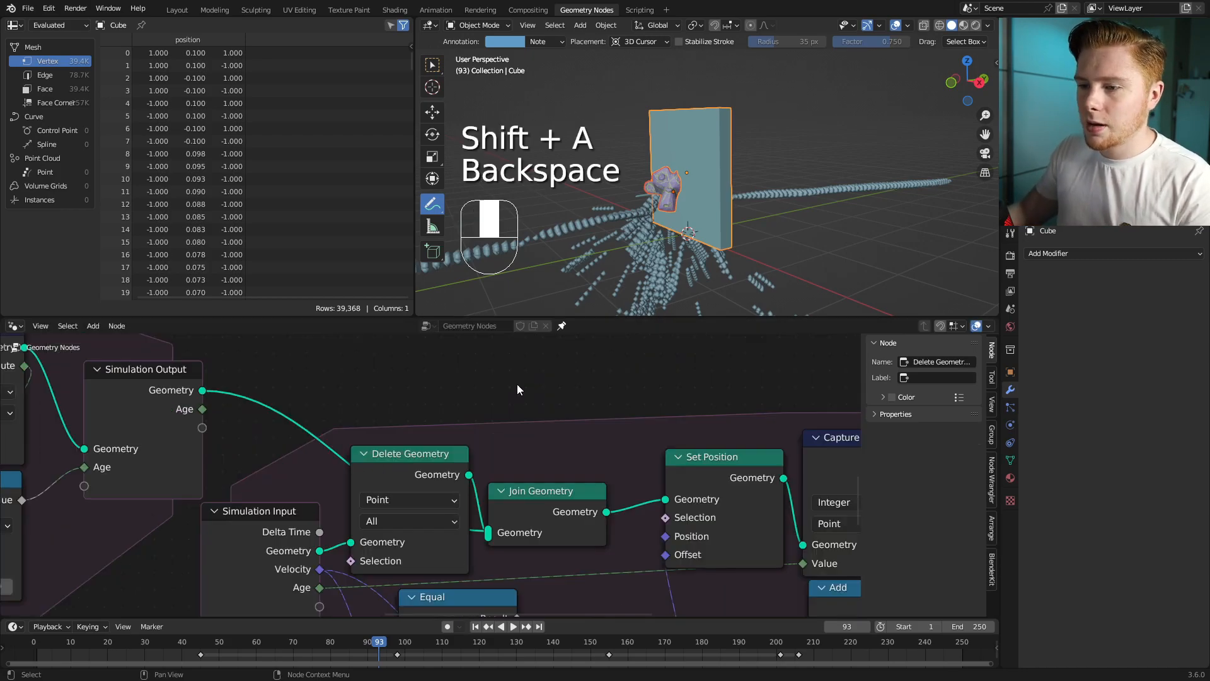
# Step: Add a Compare node above Delete Geometry and set its data type to Integer
pyautogui.hotkey('shift', 'a')
pyautogui.click(444, 364)
pyautogui.write('compare')
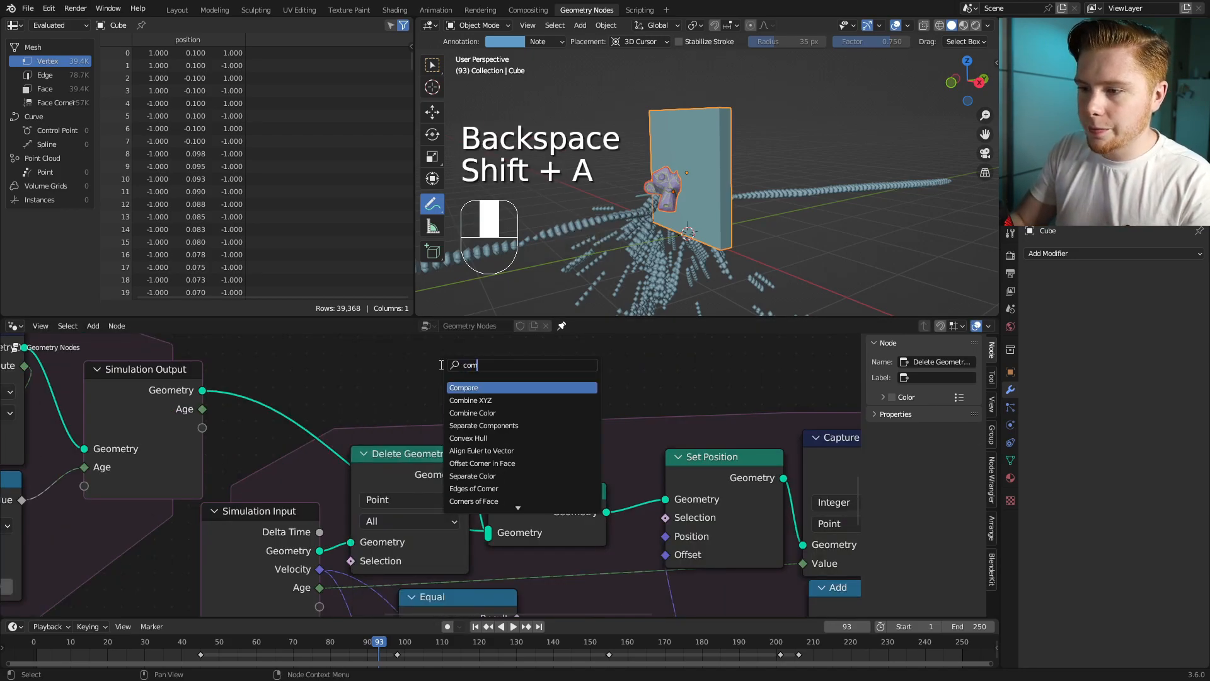
pyautogui.press('Return')
pyautogui.click(397, 423)
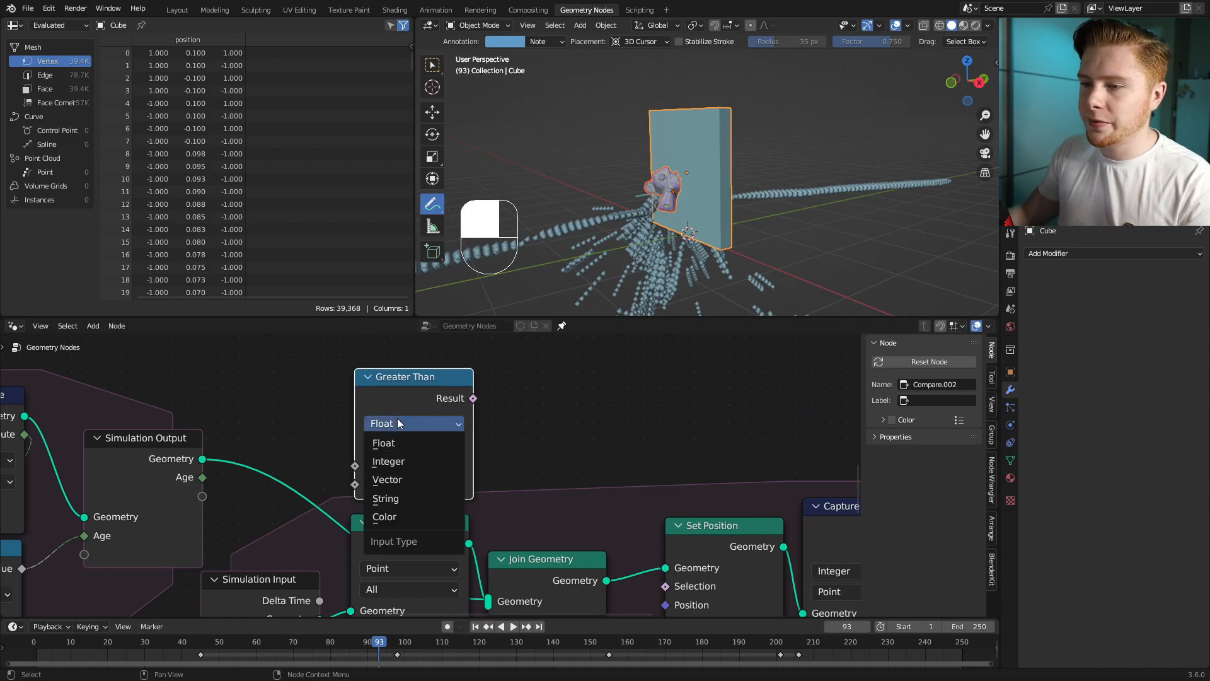
pyautogui.click(403, 458)
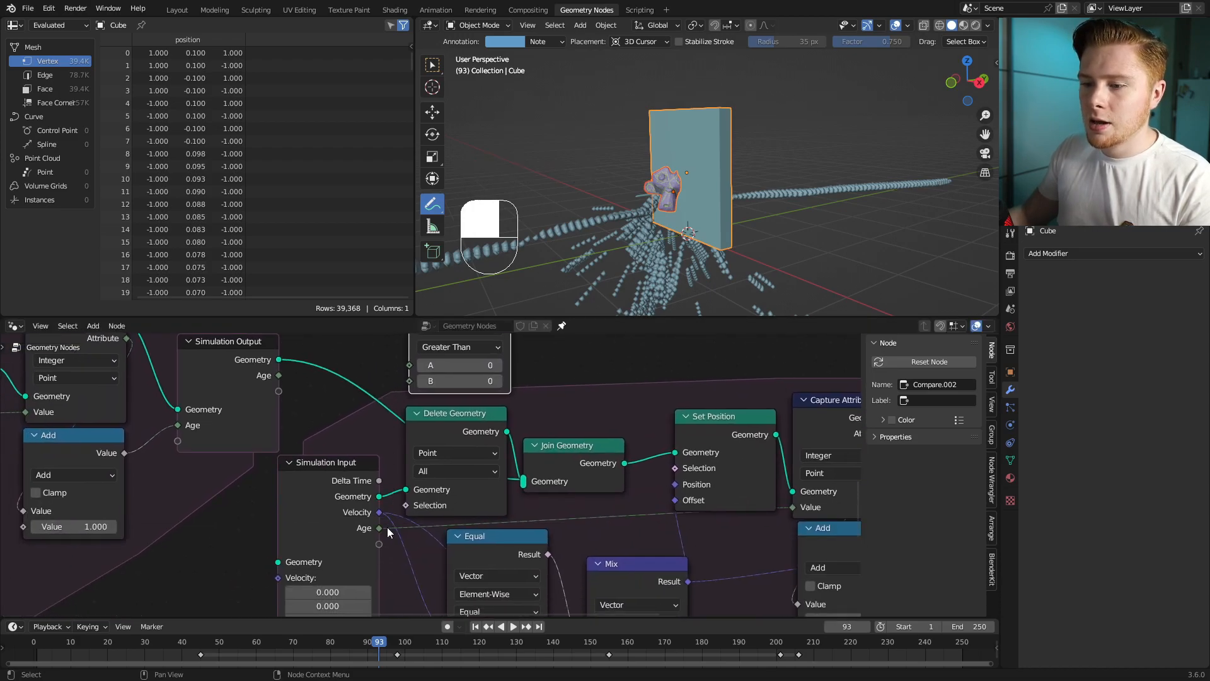
# Step: Feed the Simulation Input's Age into Greater Than's A, set B to 5, and connect the Result to Delete Geometry's Selection
pyautogui.moveTo(379, 527); pyautogui.dragTo(409, 430)
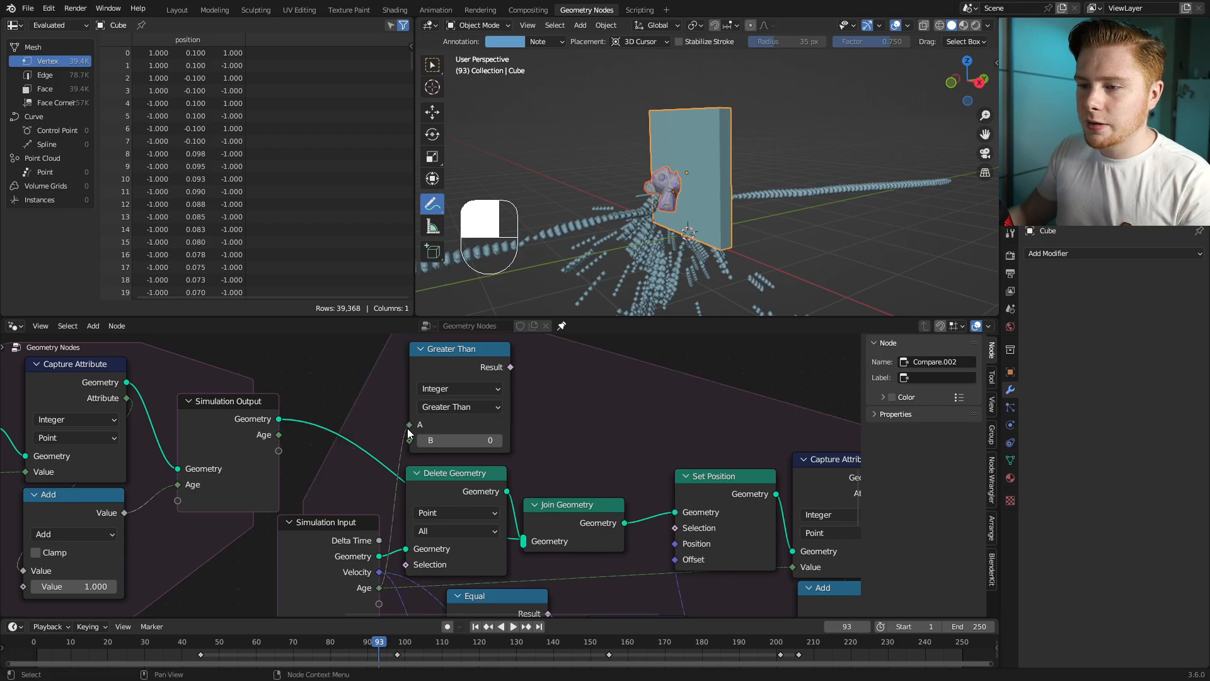
pyautogui.click(470, 440)
pyautogui.write('5')
pyautogui.press('Return')
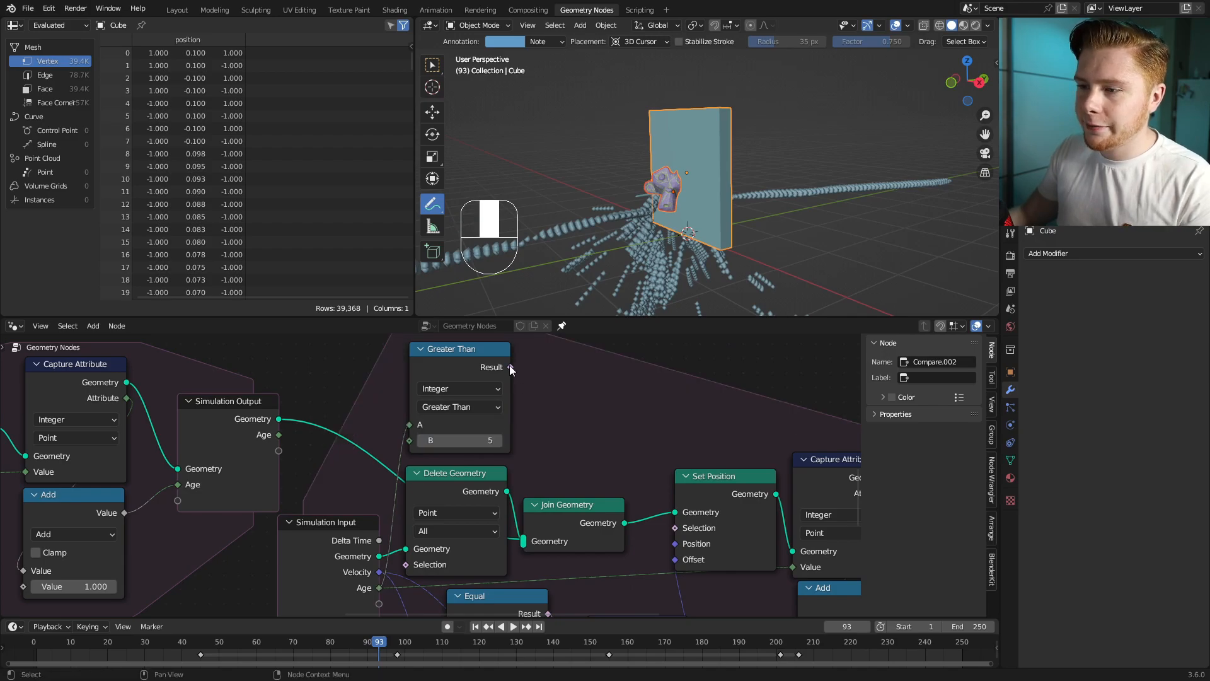
pyautogui.moveTo(510, 367); pyautogui.dragTo(407, 564)
# Step: Play the simulation from frame 0 and replay it, examining the points' lifetime and motion near the monkey head and wall
pyautogui.scroll(-2, 615, 407)
pyautogui.click(36, 642)
pyautogui.press('space')
pyautogui.scroll(3, 621, 221)
pyautogui.moveTo(621, 220); pyautogui.dragTo(646, 217, button='middle')
pyautogui.scroll(3, 630, 227)
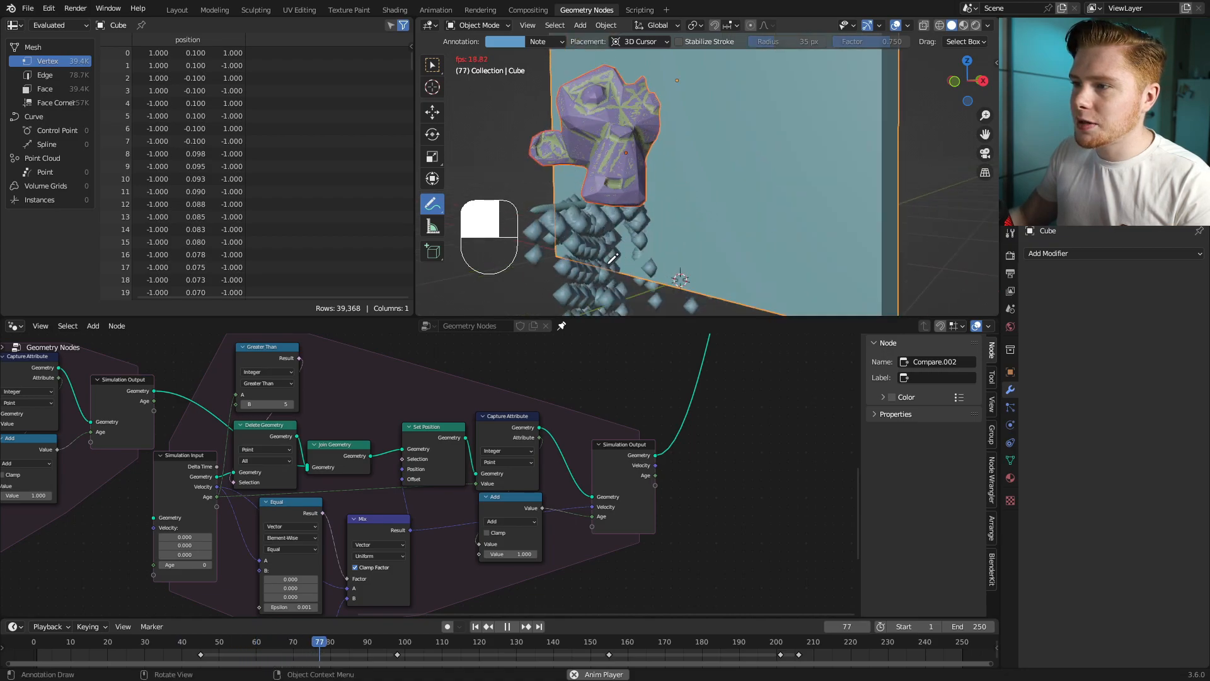
pyautogui.press('space')
pyautogui.moveTo(593, 262); pyautogui.dragTo(594, 280, button='middle')
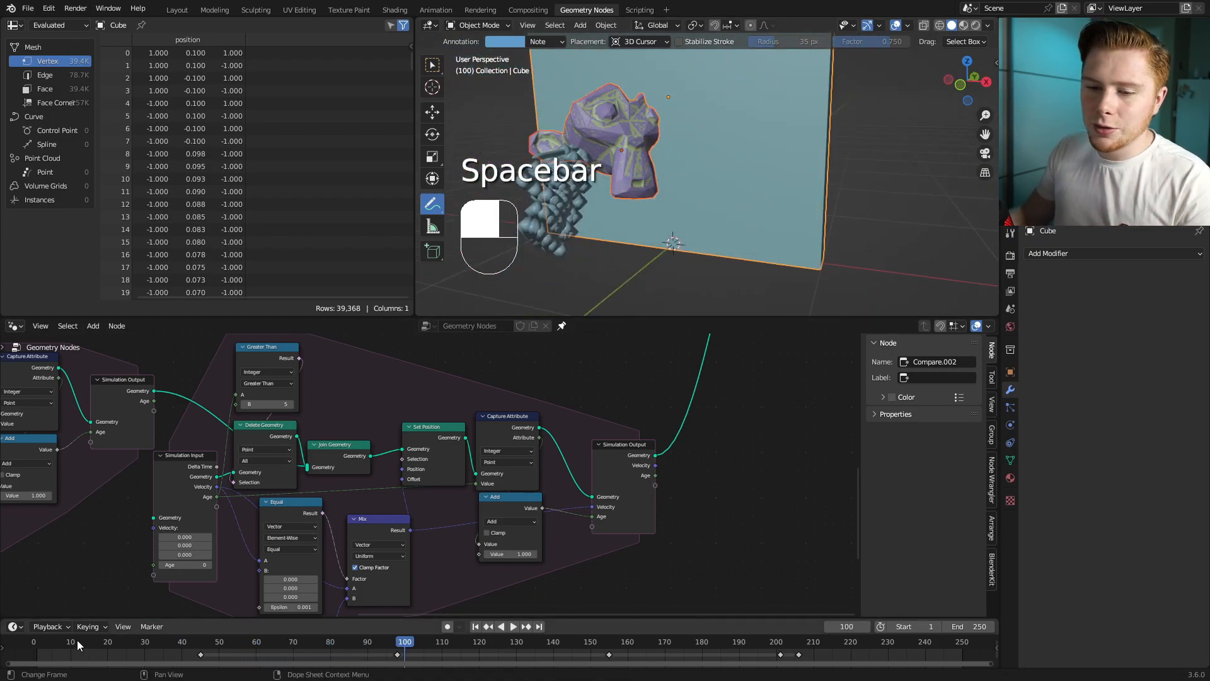
pyautogui.click(36, 642)
pyautogui.press('space')
pyautogui.moveTo(668, 249); pyautogui.dragTo(709, 252, button='middle')
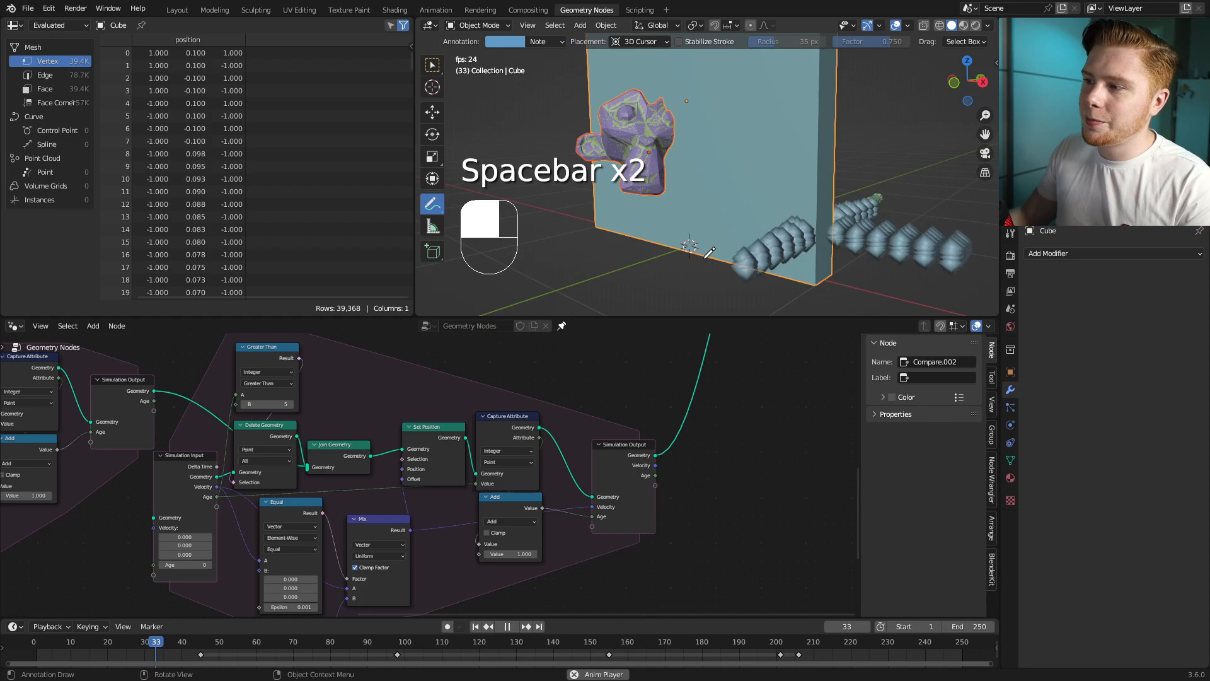
pyautogui.press('space')
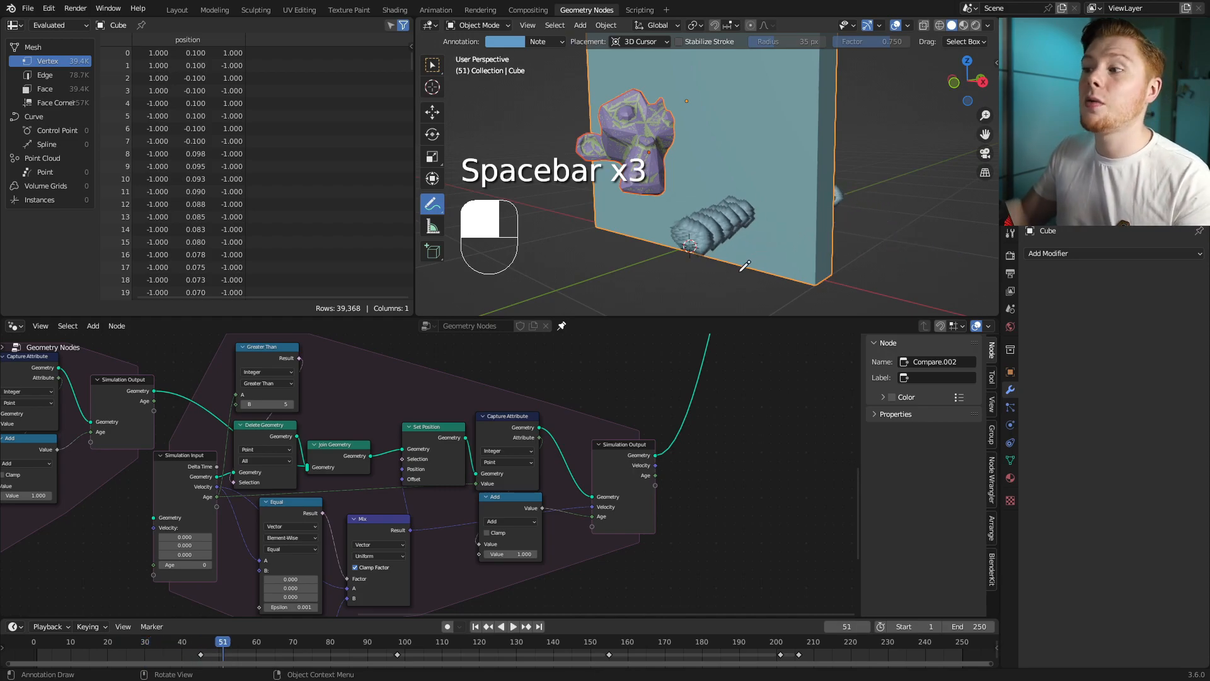
# Step: Add a Random Value node set to Vector and place it directly below the Scale node
pyautogui.scroll(-3, 520, 481)
pyautogui.scroll(3, 512, 482)
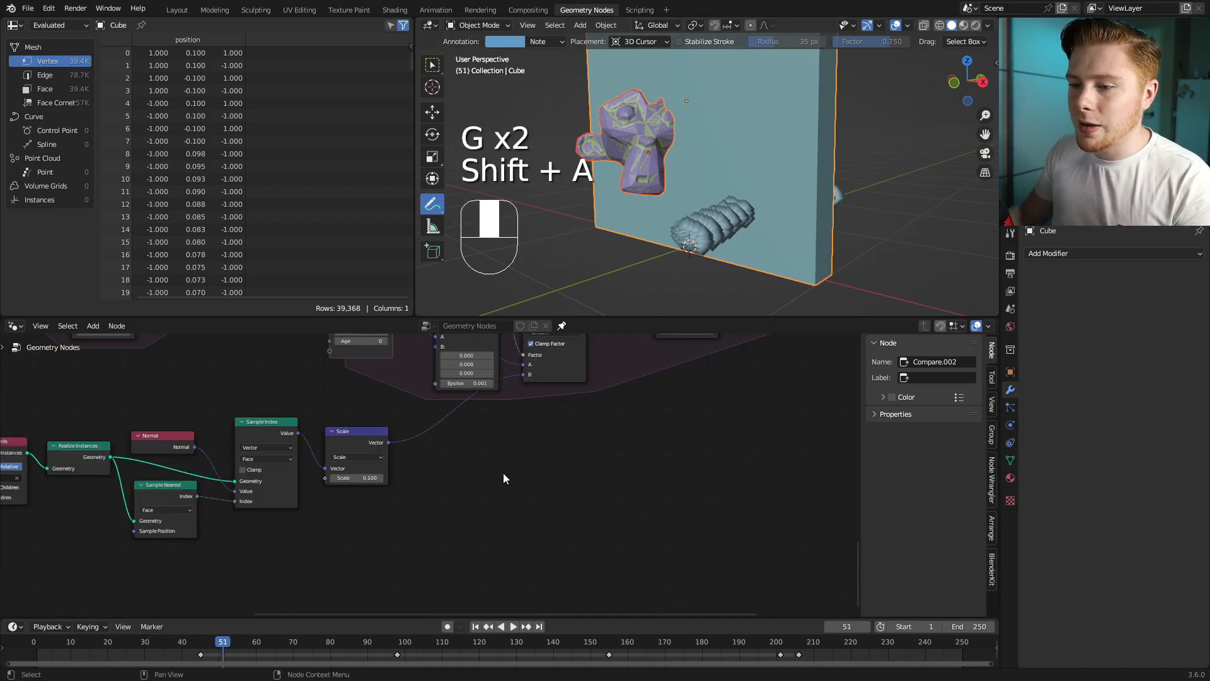
pyautogui.scroll(1, 513, 482)
pyautogui.hotkey('shift', 'a')
pyautogui.write('ra')
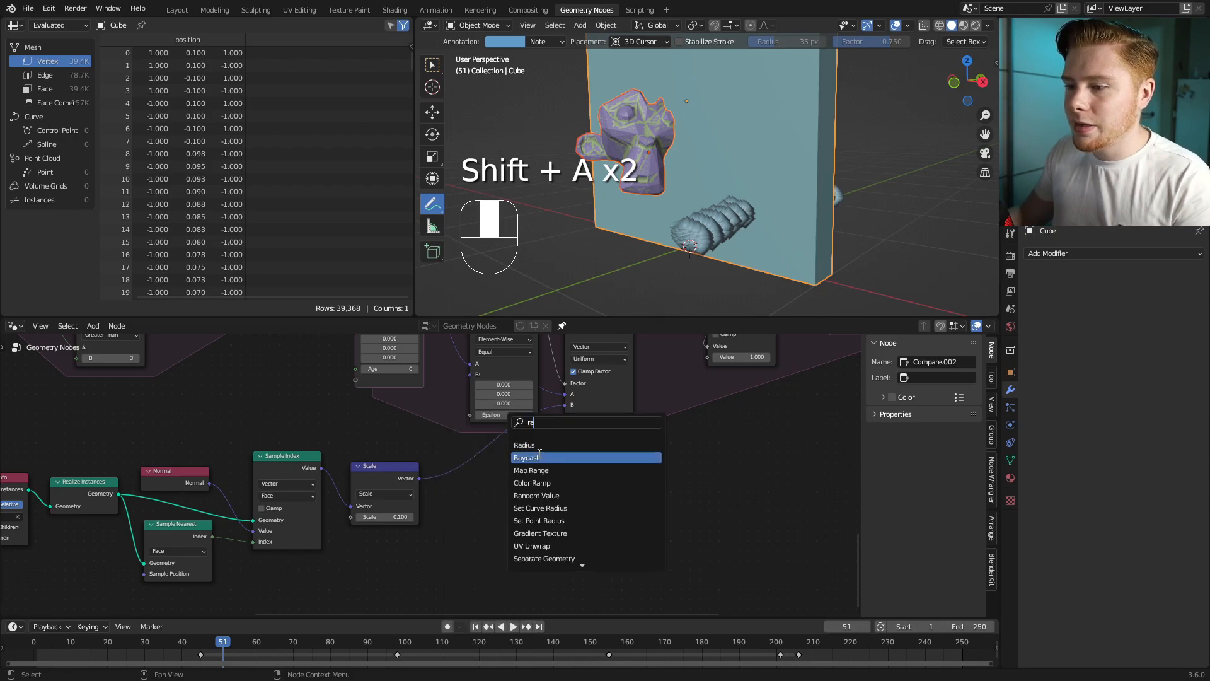
pyautogui.write('nd')
pyautogui.press('Return')
pyautogui.click(558, 478)
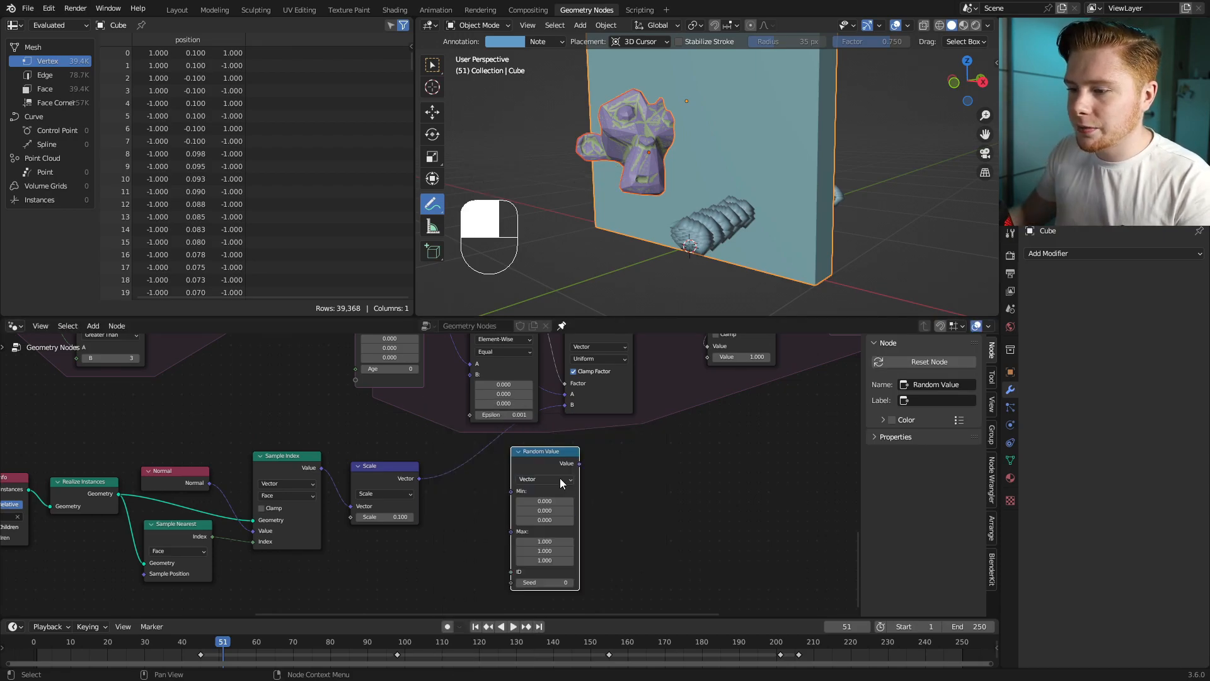
pyautogui.moveTo(548, 452); pyautogui.dragTo(389, 493)
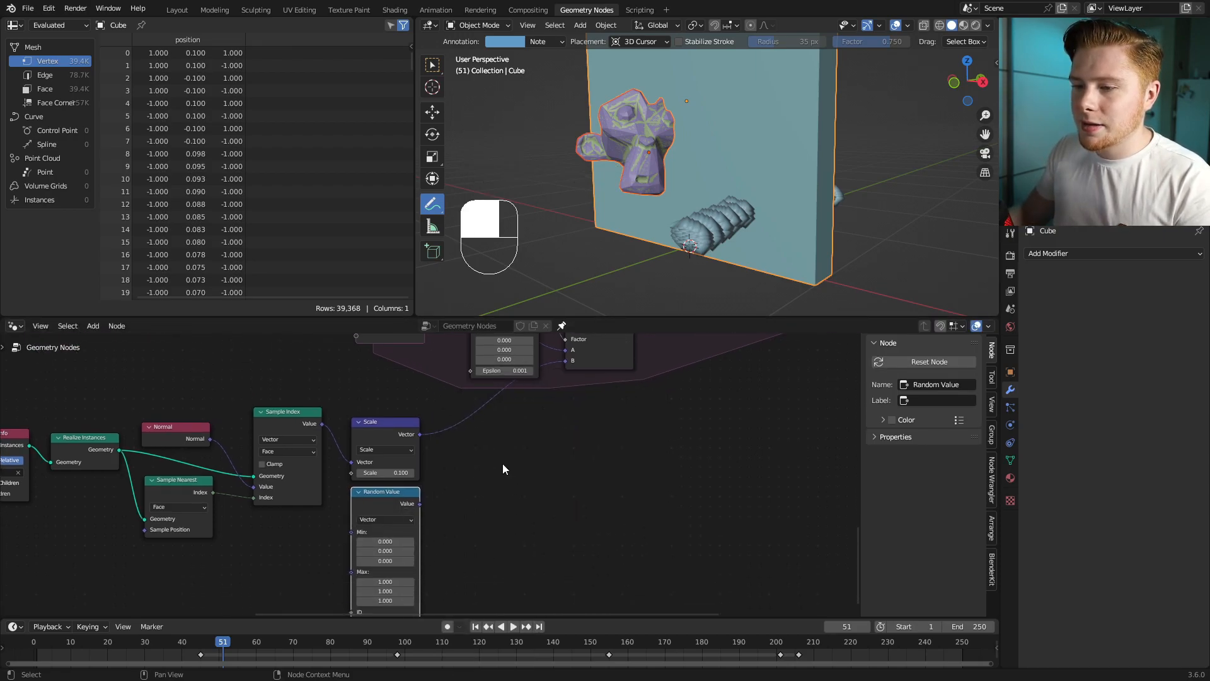
# Step: Insert a Vector Math Add node after the Scale node and connect the Random Value output to its second Vector input
pyautogui.scroll(2, 540, 446)
pyautogui.hotkey('shift', 'a')
pyautogui.write('vec')
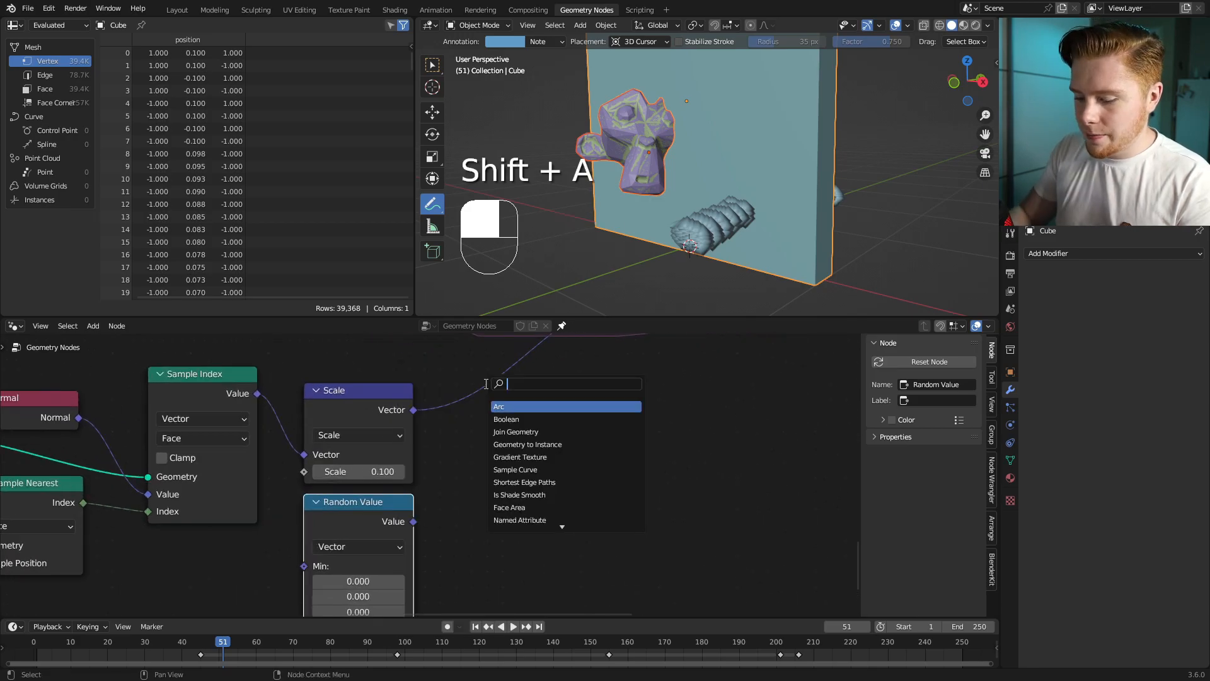
pyautogui.press('Return')
pyautogui.click(476, 366)
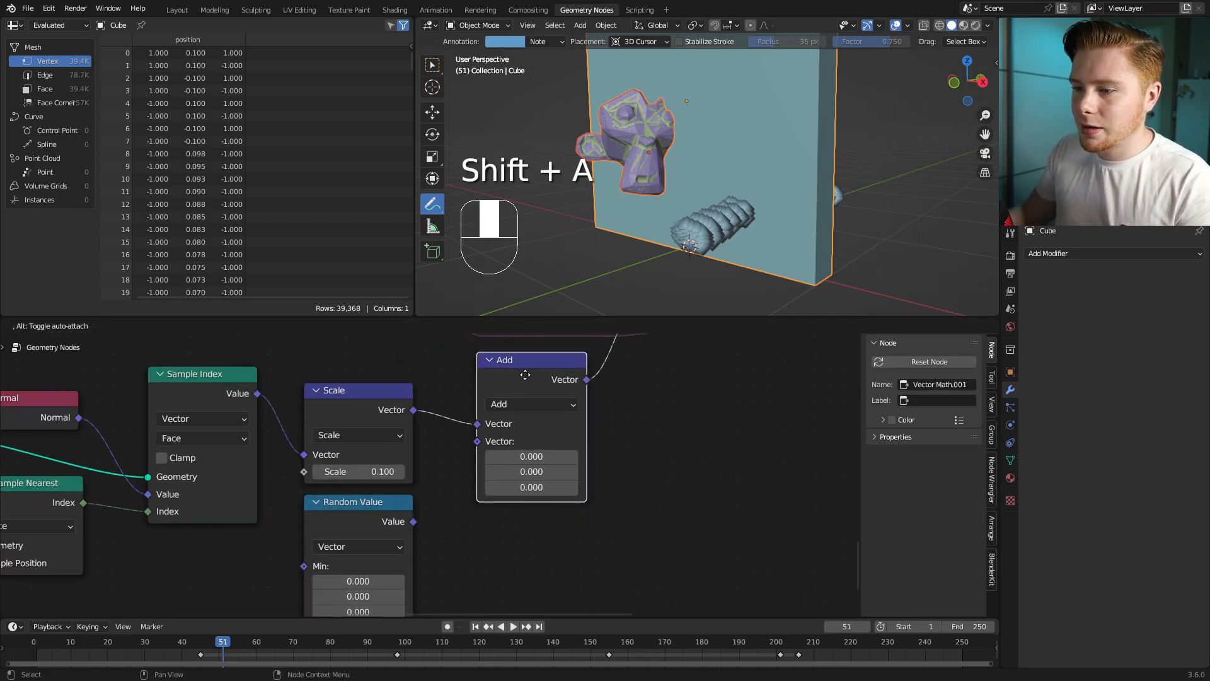
pyautogui.moveTo(413, 521); pyautogui.dragTo(435, 499)
pyautogui.moveTo(454, 452); pyautogui.dragTo(474, 438)
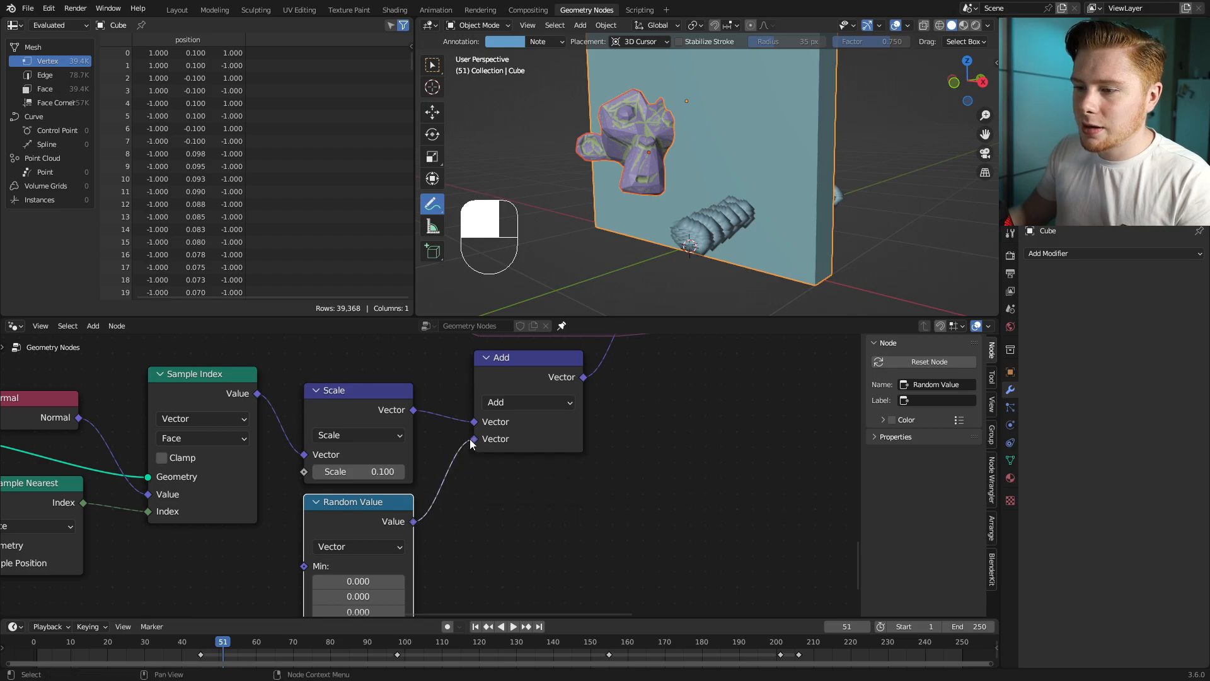
# Step: Set the vector Random Value node's Min to -1 on all three axes and play the simulation to check the spread
pyautogui.press('KP_Decimal')
pyautogui.moveTo(391, 471)
pyautogui.mouseDown()
pyautogui.moveTo(391, 435)
pyautogui.moveTo(394, 474)
pyautogui.mouseUp()
pyautogui.write('-1')
pyautogui.press('Return')
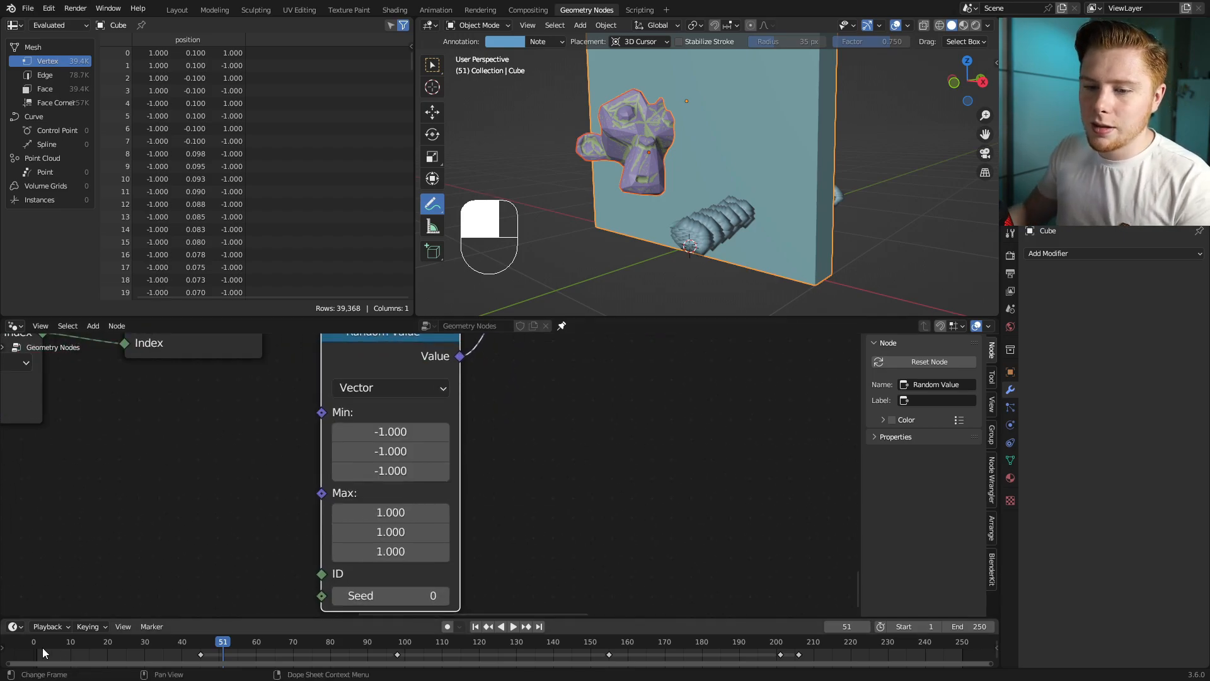
pyautogui.press('space')
pyautogui.press('space')
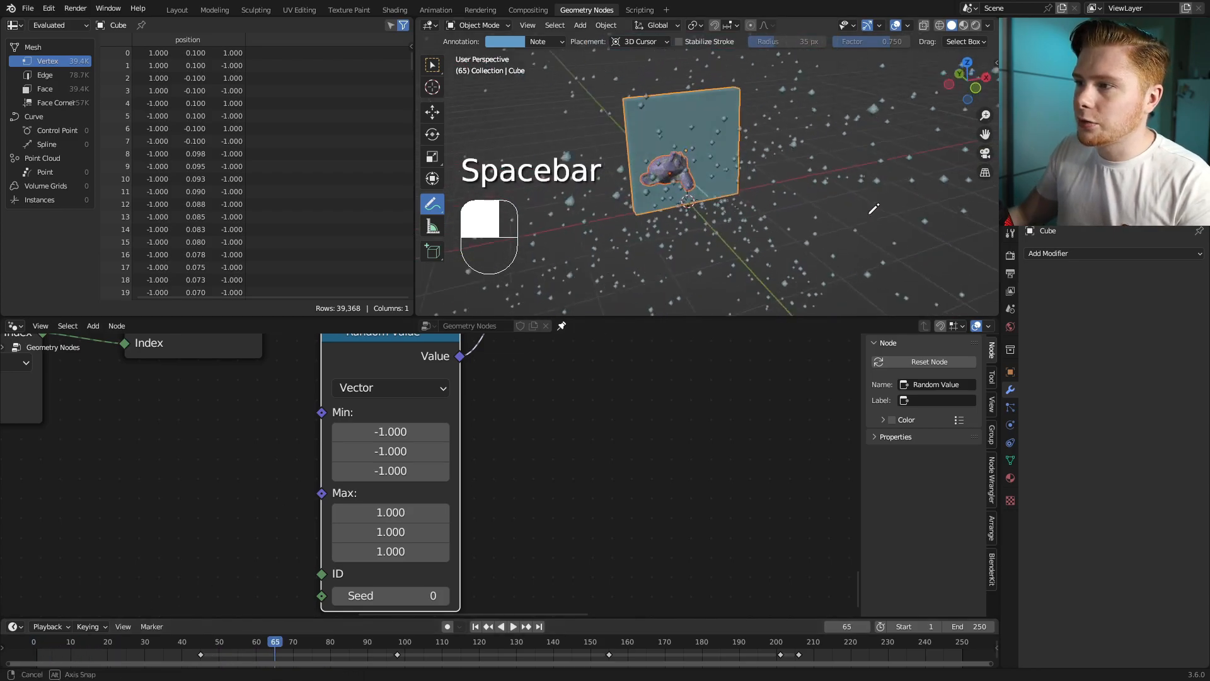
pyautogui.hotkey('ctrl', 'z')
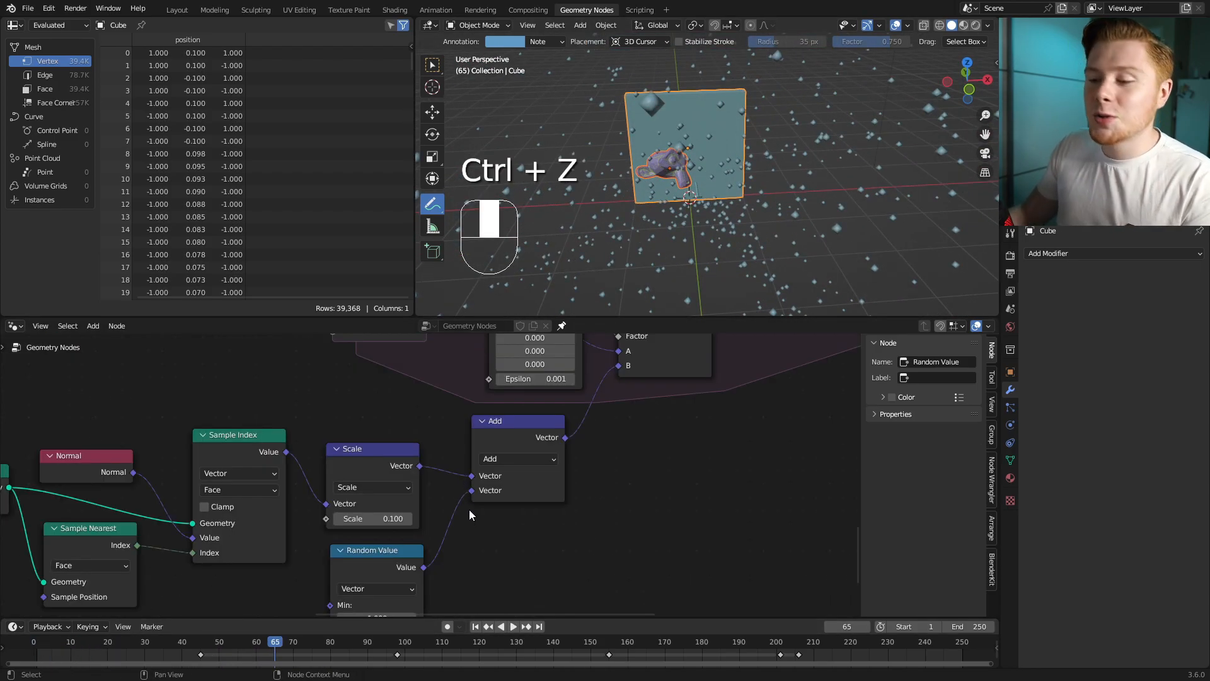
# Step: Detach the Scale node and reinsert it after the Add node, then replay the simulation and inspect the points from the side
pyautogui.scroll(2, 465, 512)
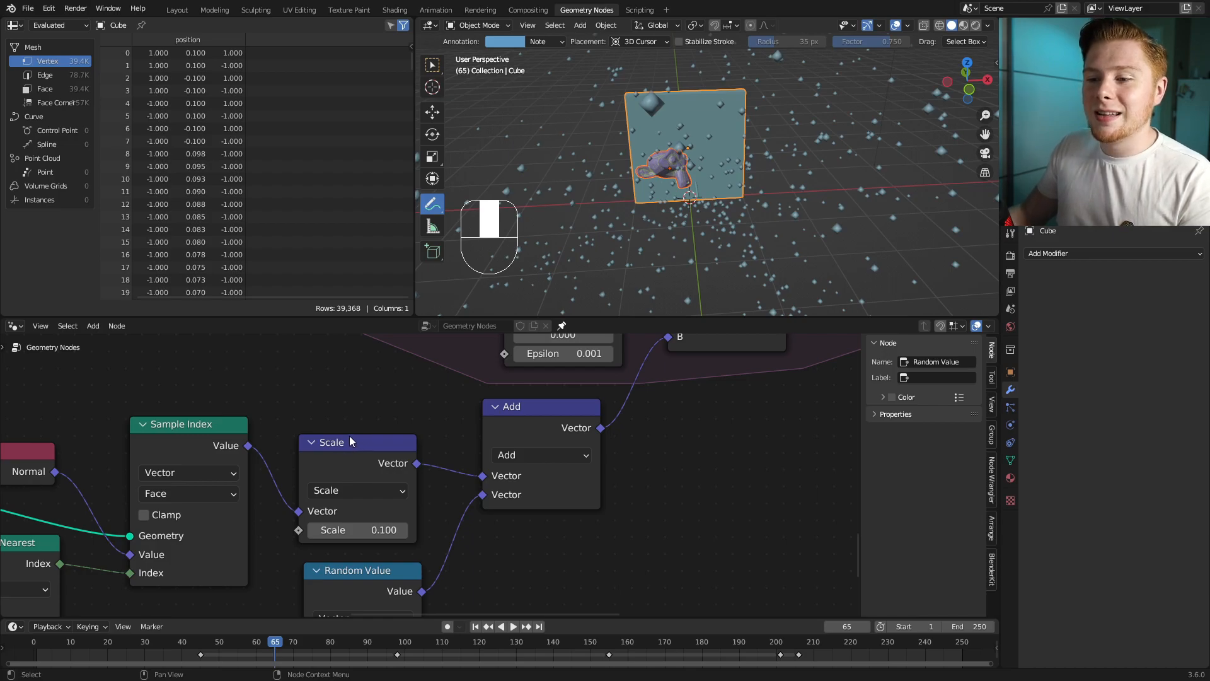
pyautogui.moveTo(316, 507); pyautogui.dragTo(340, 435)
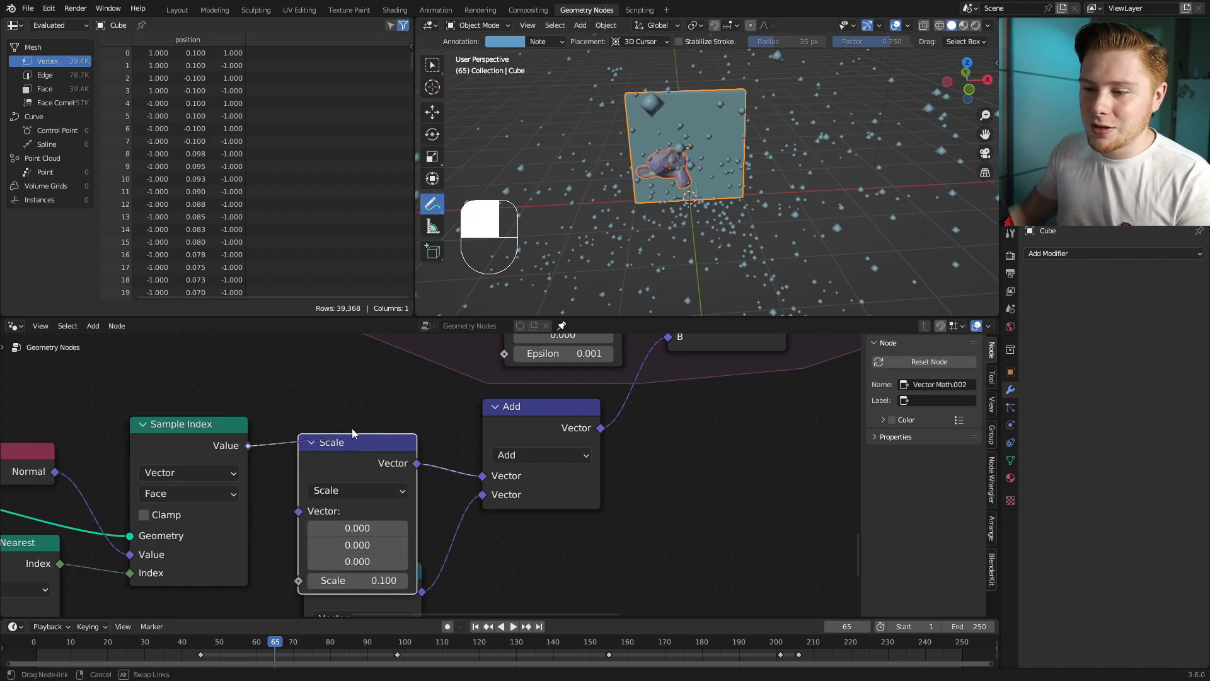
pyautogui.moveTo(477, 480); pyautogui.dragTo(482, 477)
pyautogui.moveTo(351, 449); pyautogui.dragTo(683, 402)
pyautogui.moveTo(512, 427); pyautogui.dragTo(492, 439)
pyautogui.click(22, 643)
pyautogui.press('space')
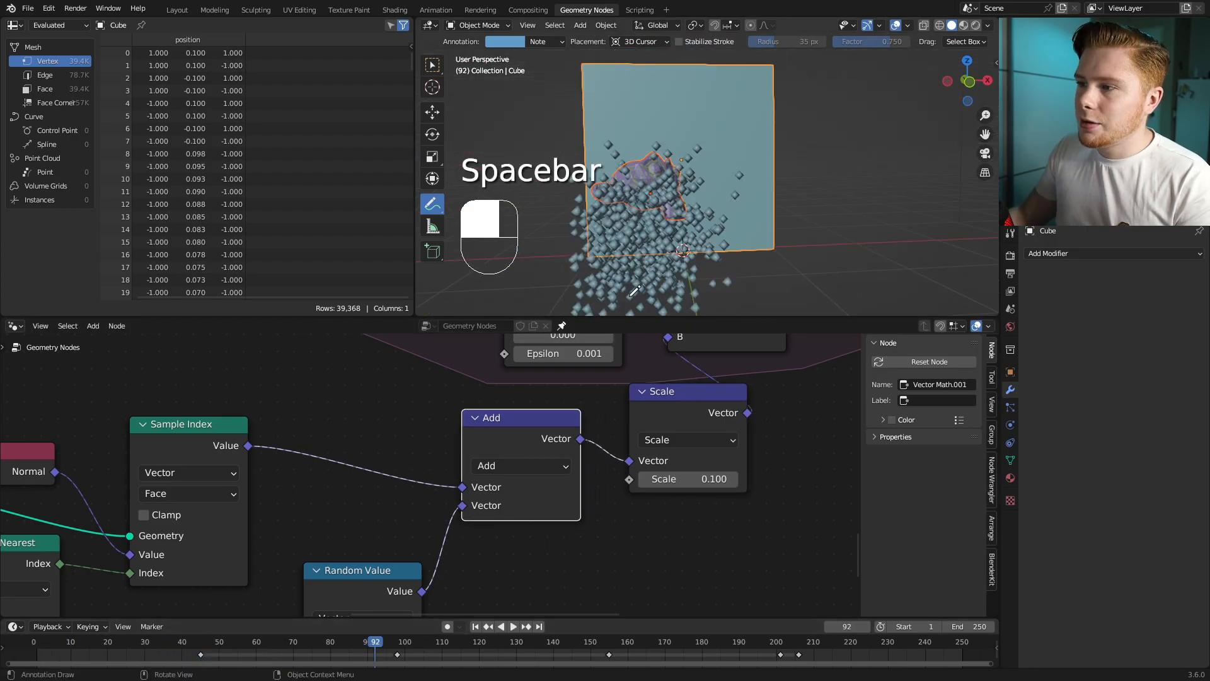
pyautogui.moveTo(668, 257); pyautogui.dragTo(750, 230, button='middle')
pyautogui.keyDown('shift'); pyautogui.moveTo(750, 230); pyautogui.dragTo(739, 244, button='middle'); pyautogui.keyUp('shift')
pyautogui.scroll(5, 724, 214)
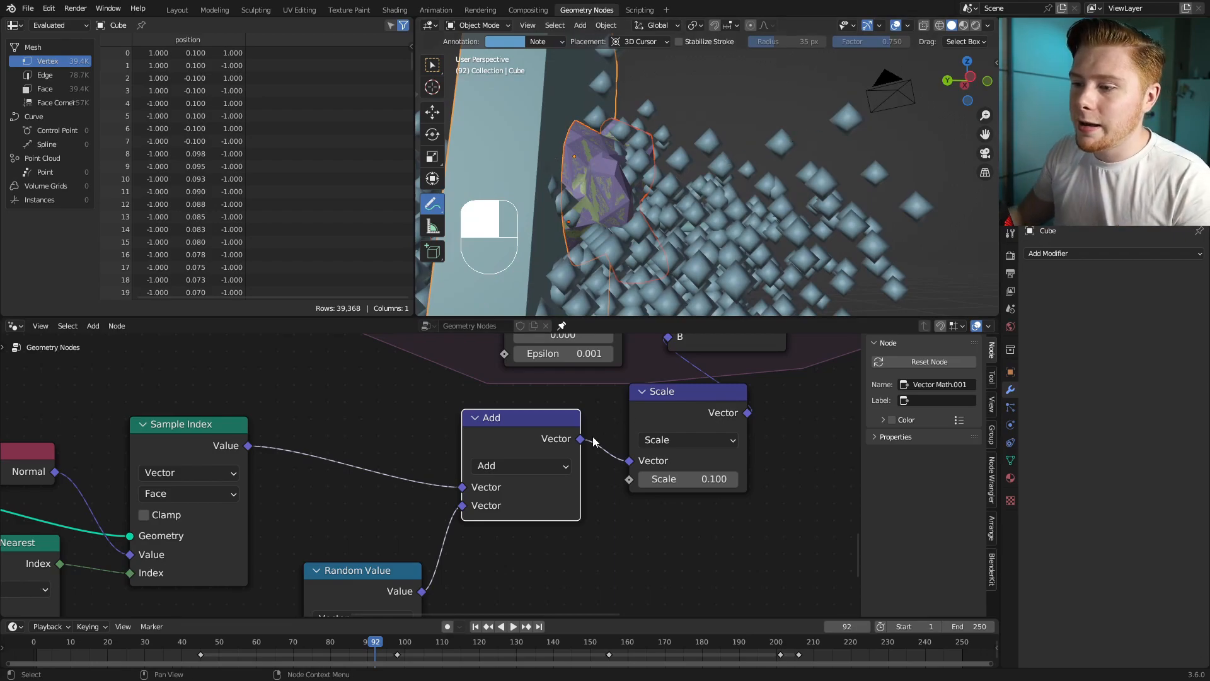
# Step: Add a Scene Time node, connect its Frame output to the vector Random Value's Seed, and play the simulation
pyautogui.scroll(-8, 567, 454)
pyautogui.moveTo(475, 560); pyautogui.dragTo(572, 462, button='middle')
pyautogui.scroll(6, 550, 486)
pyautogui.scroll(2, 485, 507)
pyautogui.scroll(-1, 378, 517)
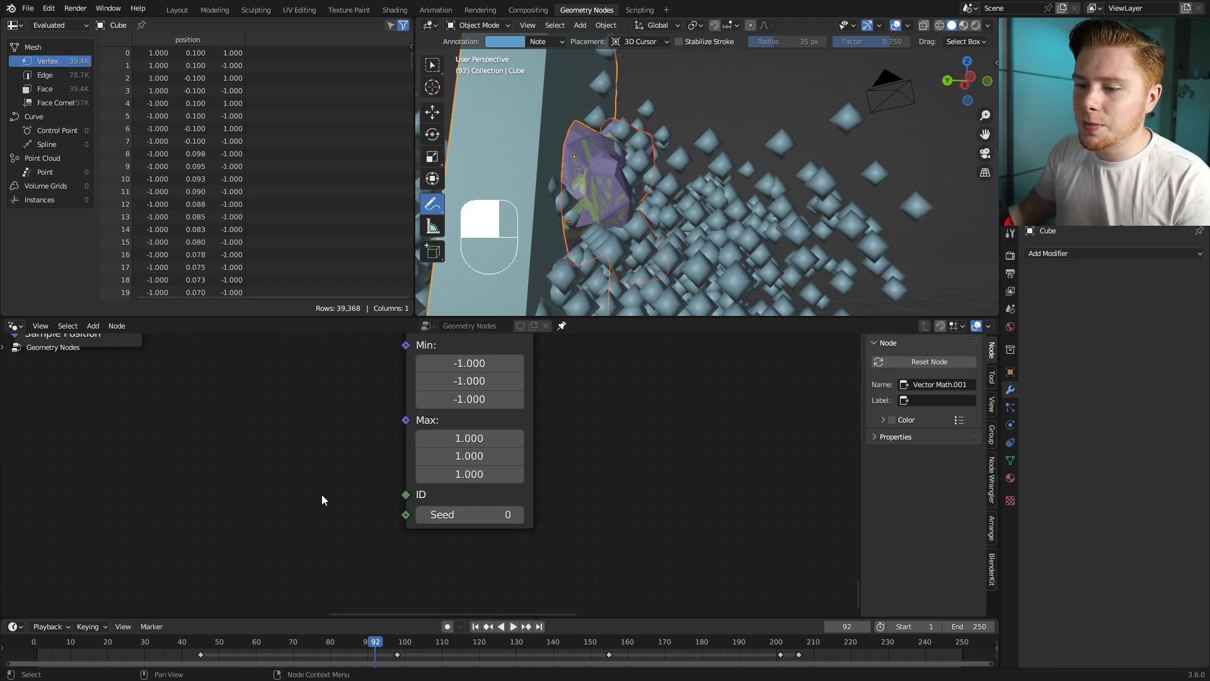
pyautogui.hotkey('shift', 'a')
pyautogui.write('time')
pyautogui.press('Return')
pyautogui.click(217, 500)
pyautogui.moveTo(320, 508); pyautogui.dragTo(408, 517)
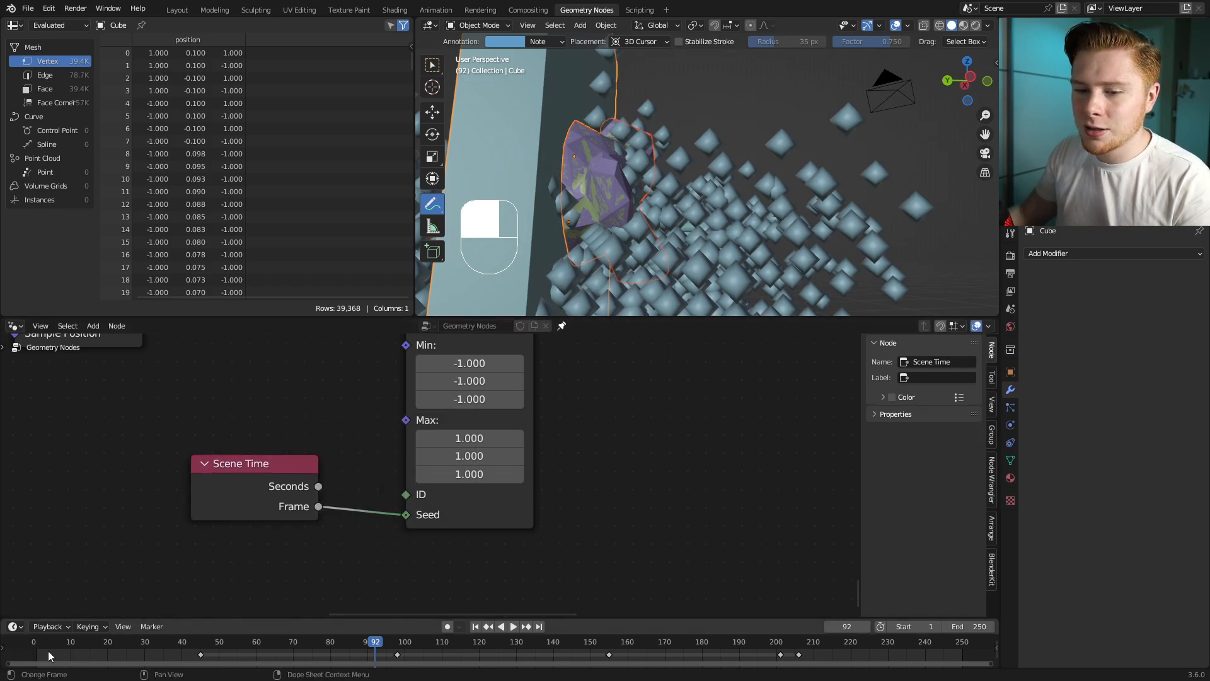
pyautogui.moveTo(788, 215); pyautogui.dragTo(841, 236, button='middle')
pyautogui.press('space')
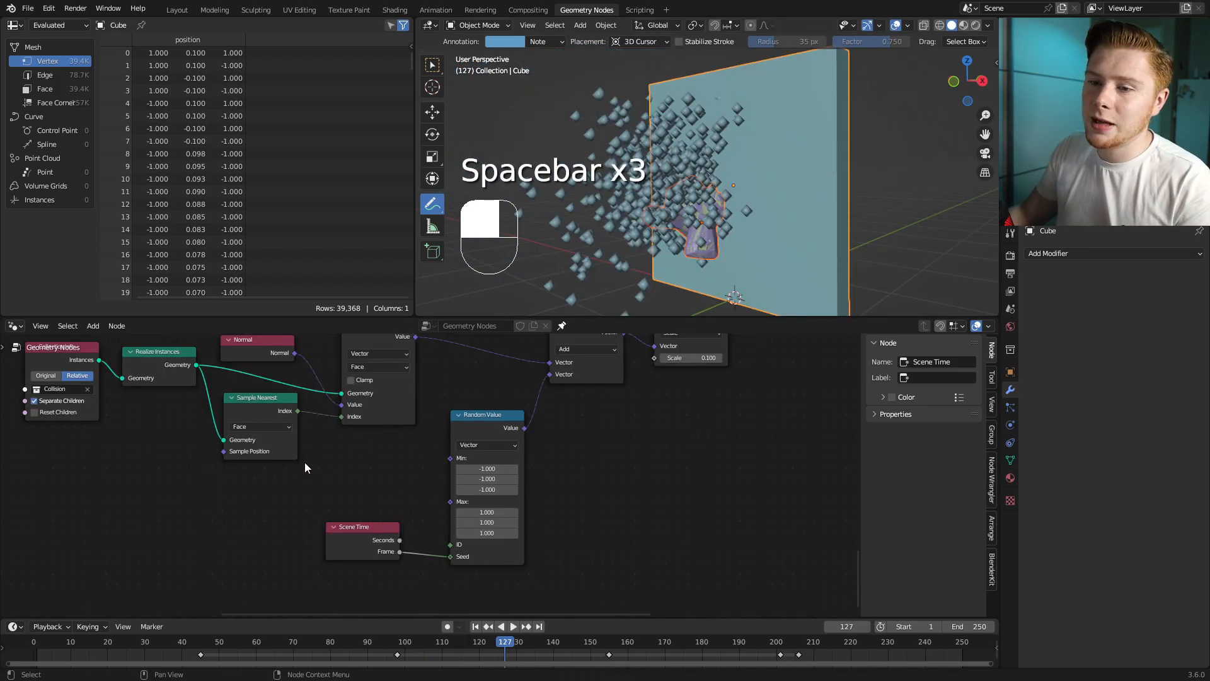
# Step: Set B of the Greater Than node in the first simulation zone to 1 and replay the simulation from frame 0
pyautogui.scroll(-9, 287, 416)
pyautogui.moveTo(287, 416); pyautogui.dragTo(442, 492, button='middle')
pyautogui.moveTo(549, 394); pyautogui.dragTo(534, 511, button='middle')
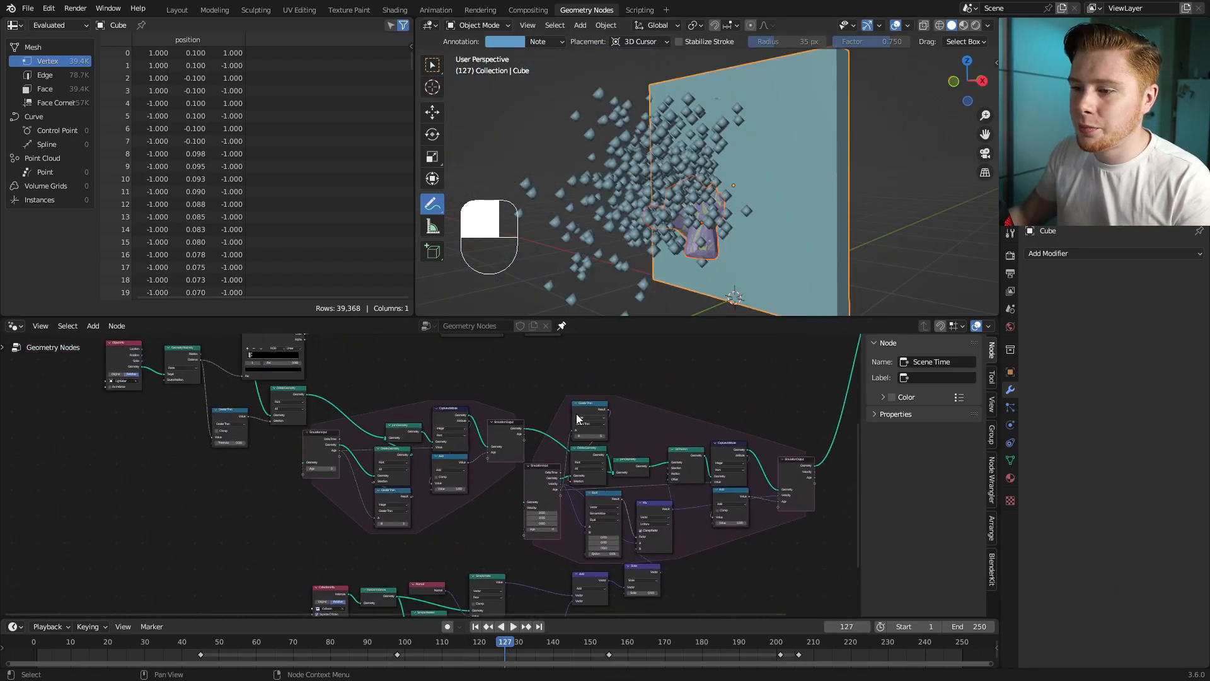
pyautogui.scroll(6, 416, 488)
pyautogui.moveTo(361, 543); pyautogui.dragTo(520, 520, button='middle')
pyautogui.scroll(11, 531, 521)
pyautogui.scroll(-9, 429, 479)
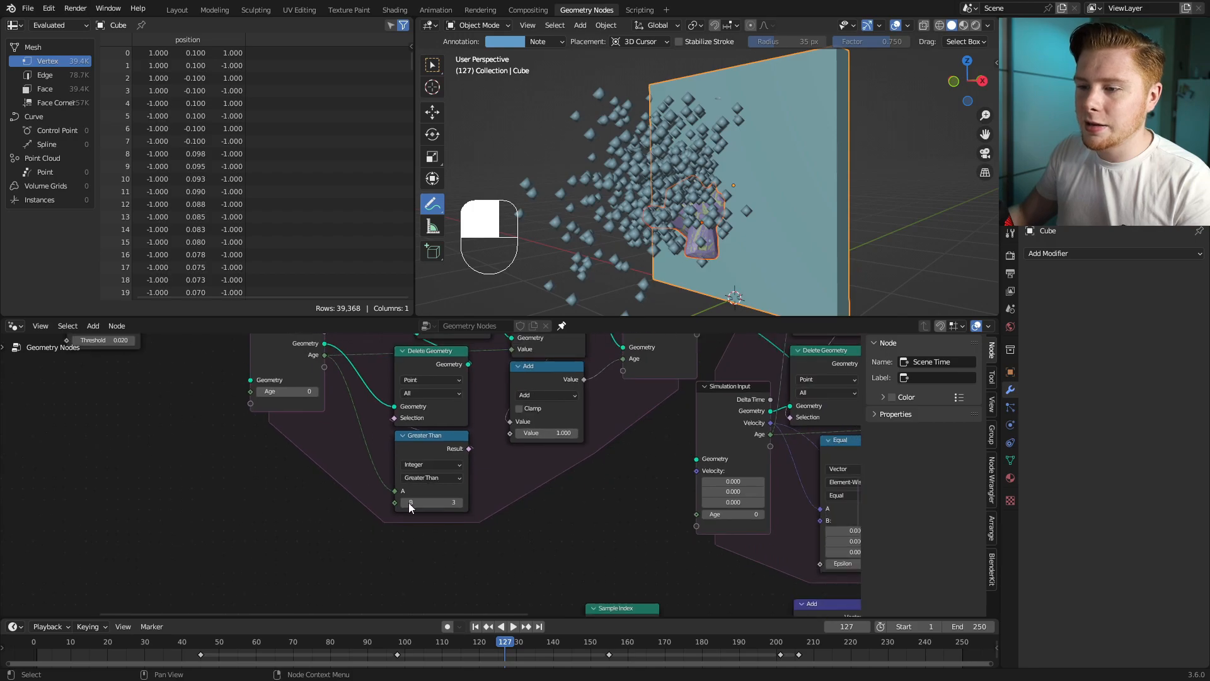
pyautogui.scroll(4, 387, 502)
pyautogui.click(369, 534)
pyautogui.click(369, 534)
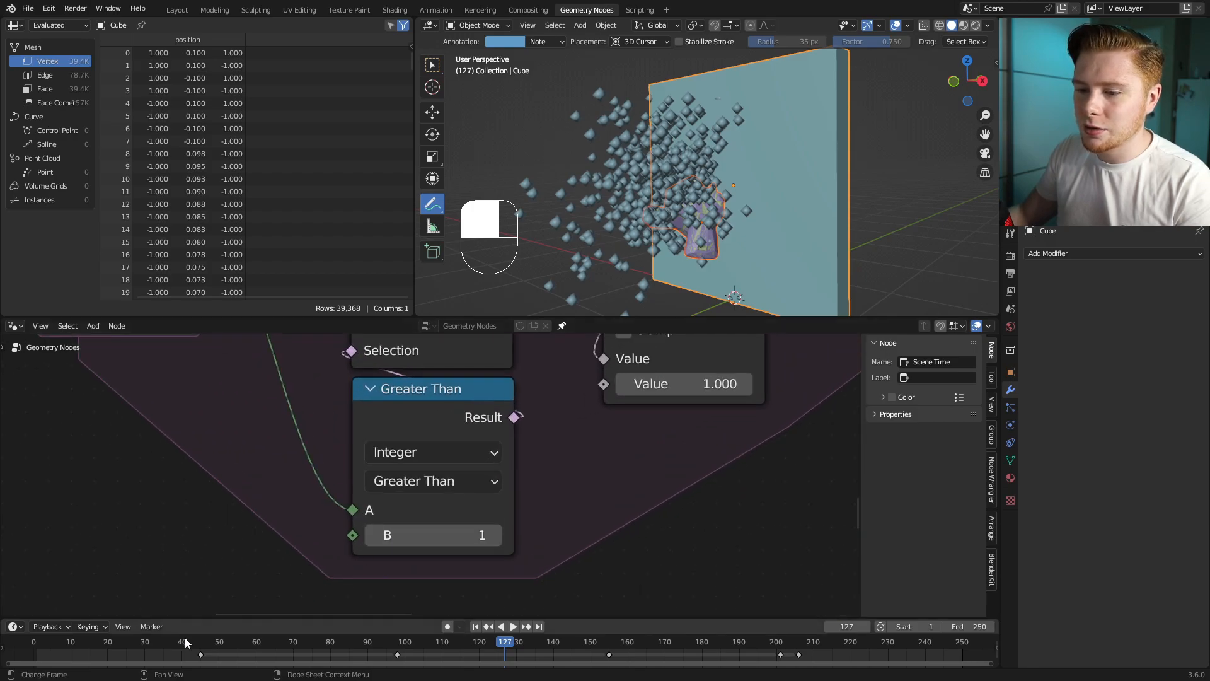
pyautogui.click(34, 646)
pyautogui.press('space')
pyautogui.keyDown('shift'); pyautogui.moveTo(732, 274); pyautogui.dragTo(698, 251, button='middle'); pyautogui.keyUp('shift')
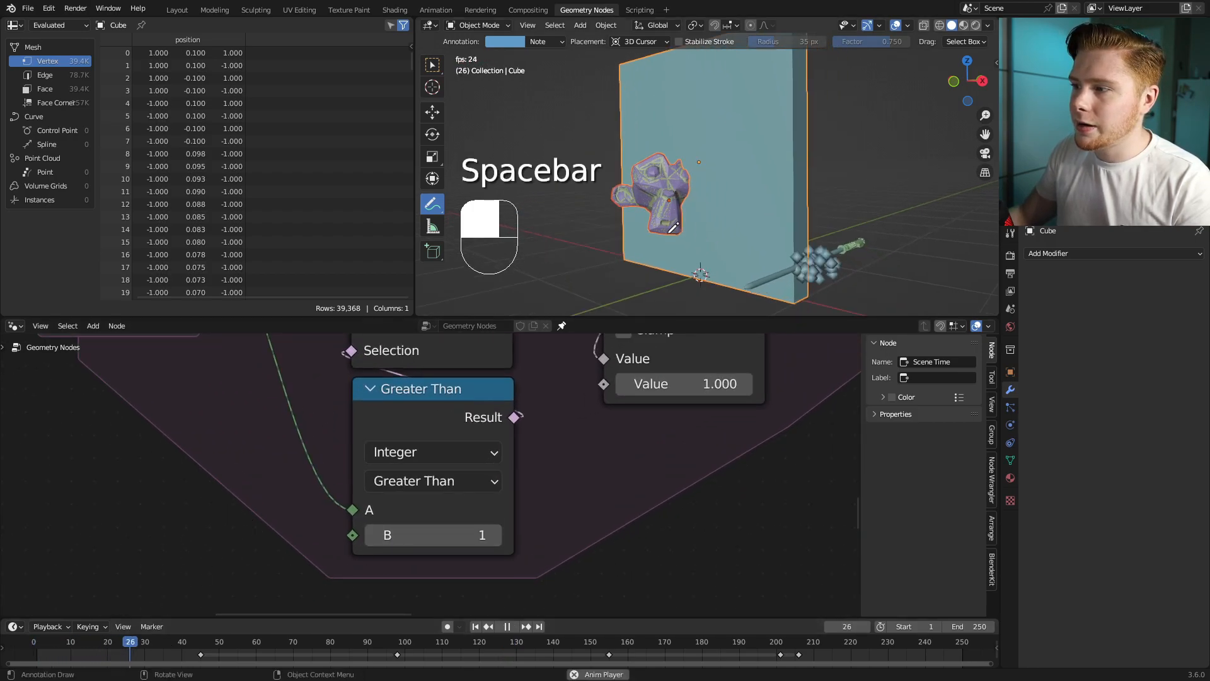
pyautogui.press('space')
# Step: Open the Threshold of the Greater Than node that feeds the Delete Geometry before the first simulation zone for editing
pyautogui.scroll(-5, 498, 466)
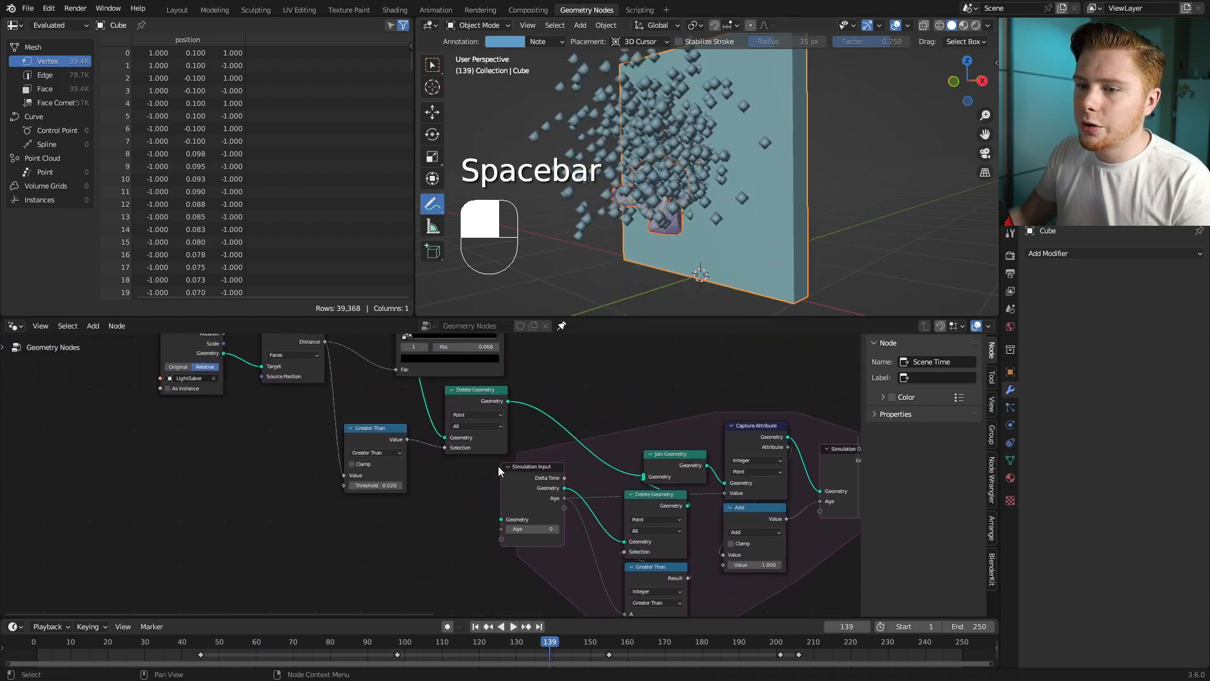
pyautogui.scroll(5, 382, 479)
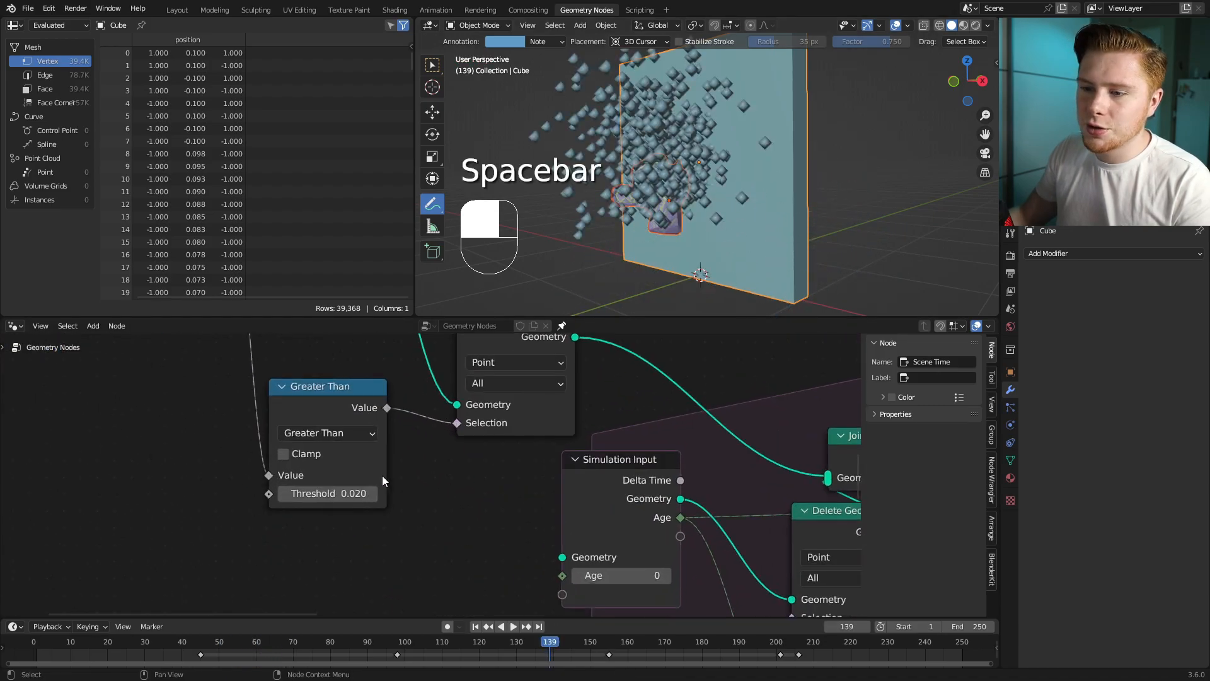
pyautogui.doubleClick(324, 492)
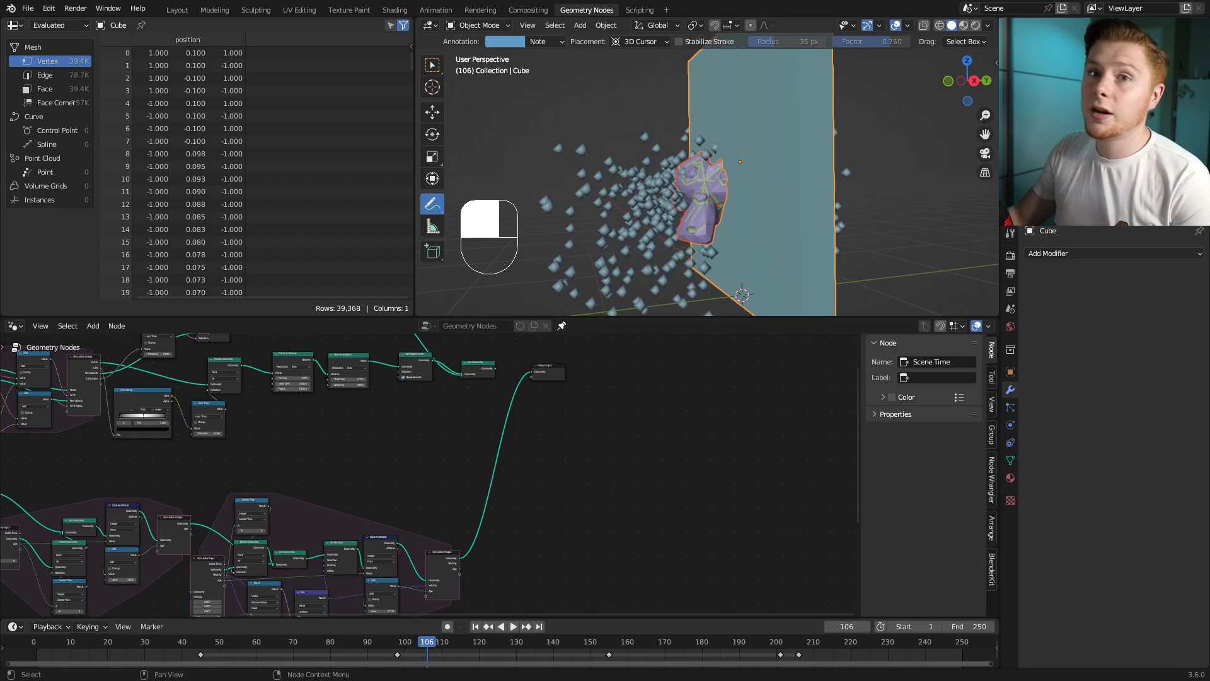
# Step: Insert an Instance on Points node on the geometry link leaving the second Simulation Output
pyautogui.scroll(2, 662, 580)
pyautogui.hotkey('shift', 'a')
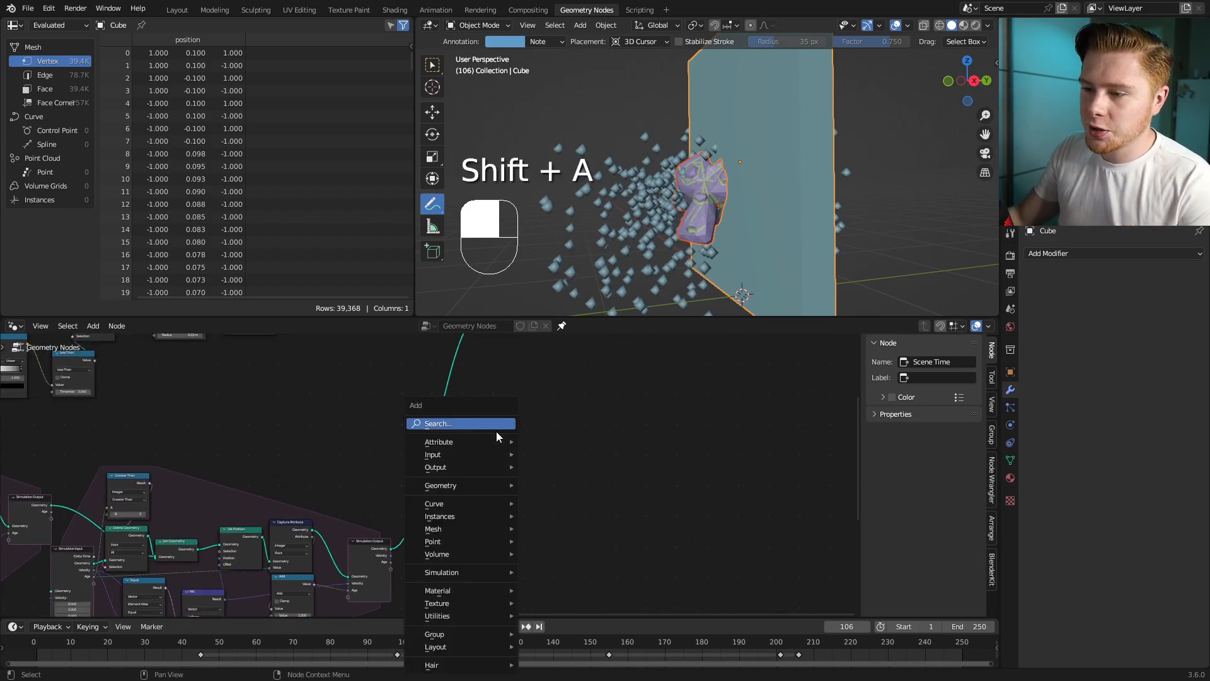
pyautogui.write('inst o')
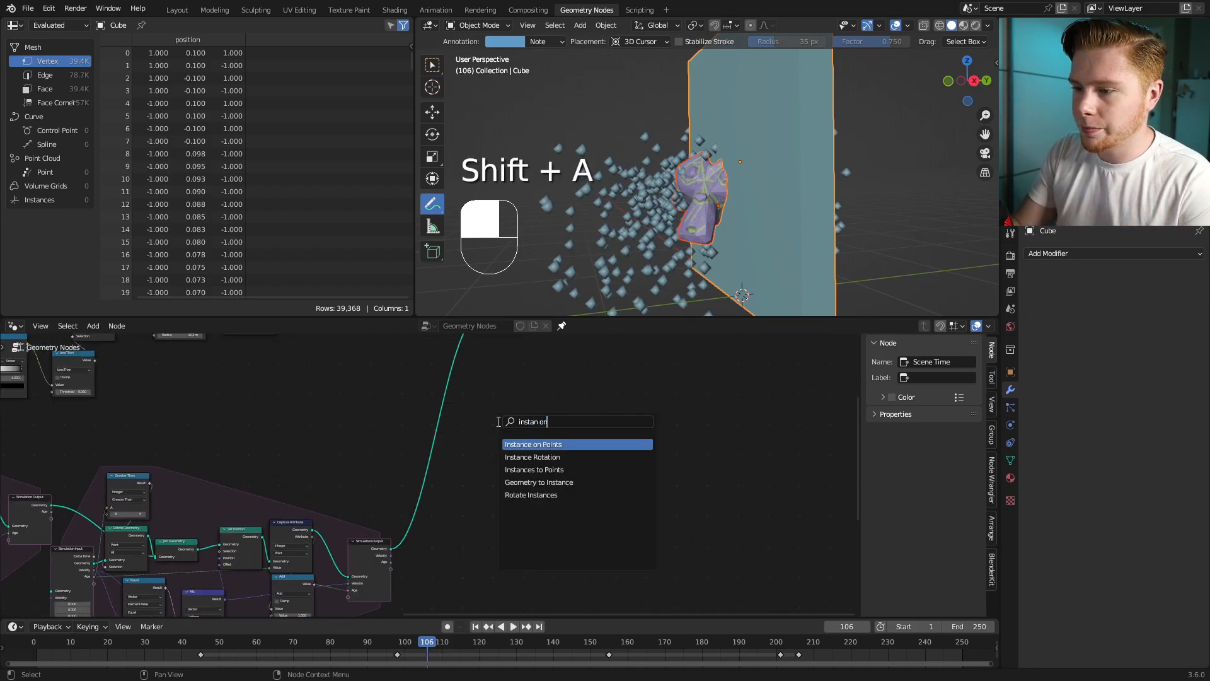
pyautogui.press('Return')
pyautogui.click(419, 484)
pyautogui.scroll(2, 445, 480)
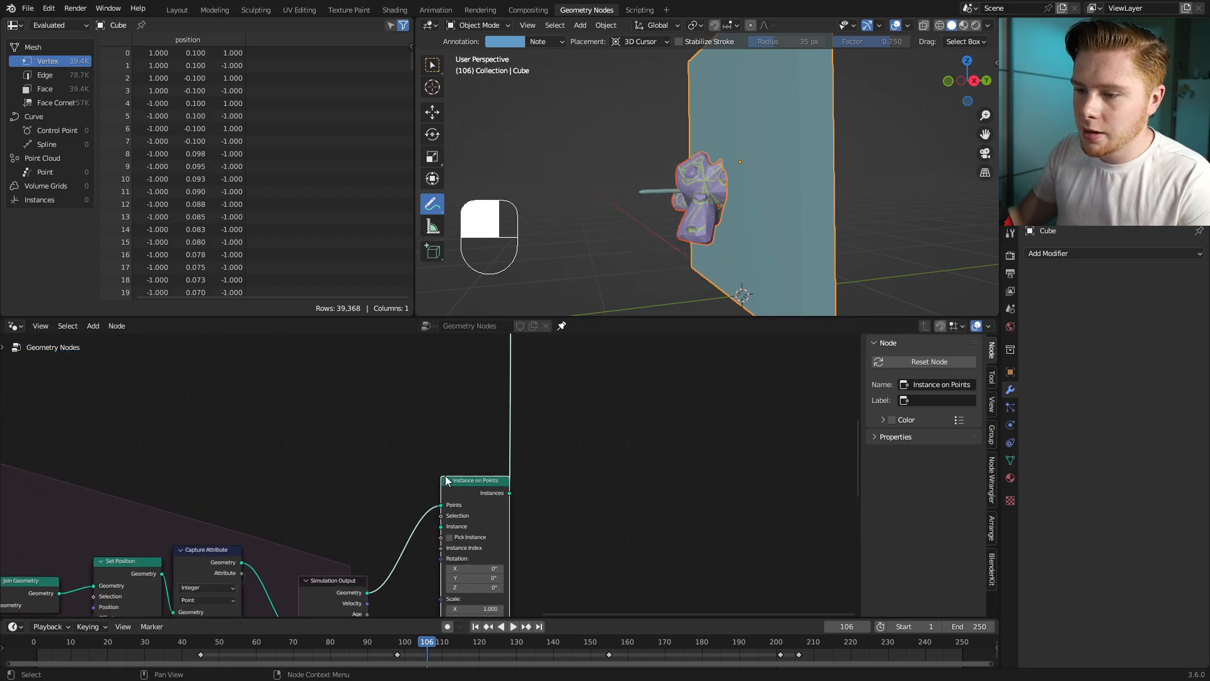
# Step: Add an Ico Sphere with 2 subdivisions and connect its Mesh to the Instance input of Instance on Points
pyautogui.hotkey('shift', 'a')
pyautogui.write('ic')
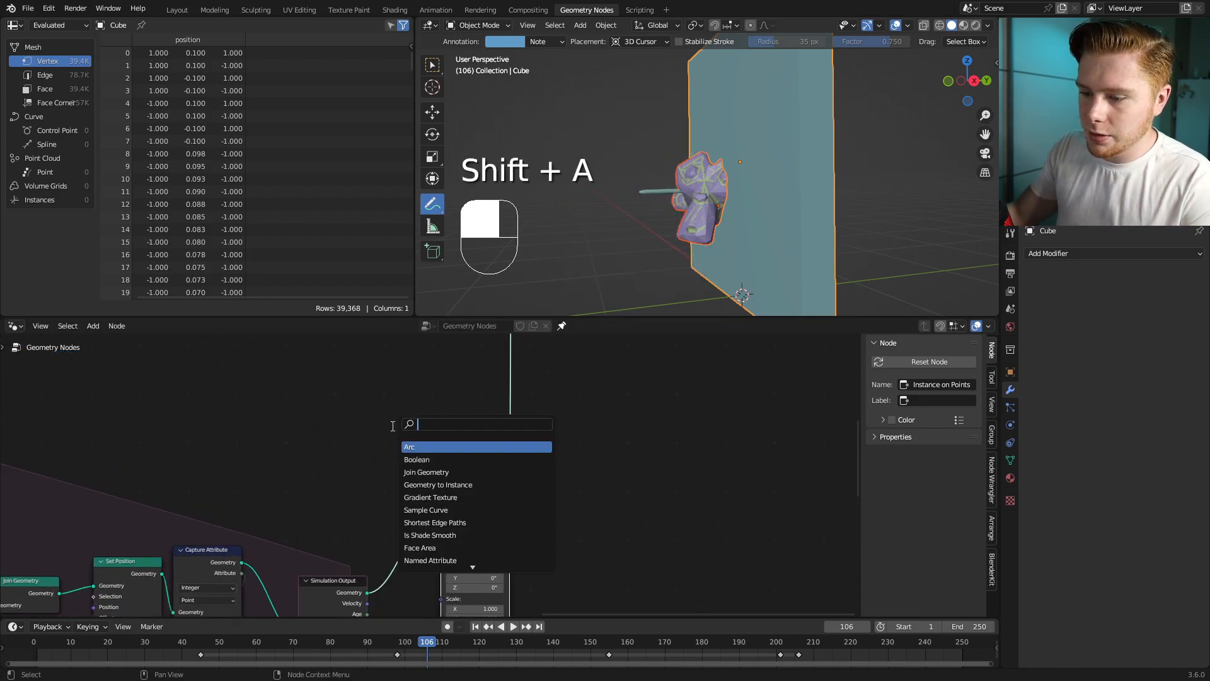
pyautogui.write('o')
pyautogui.press('Return')
pyautogui.click(316, 500)
pyautogui.scroll(3, 397, 504)
pyautogui.moveTo(397, 505); pyautogui.dragTo(404, 441, button='middle')
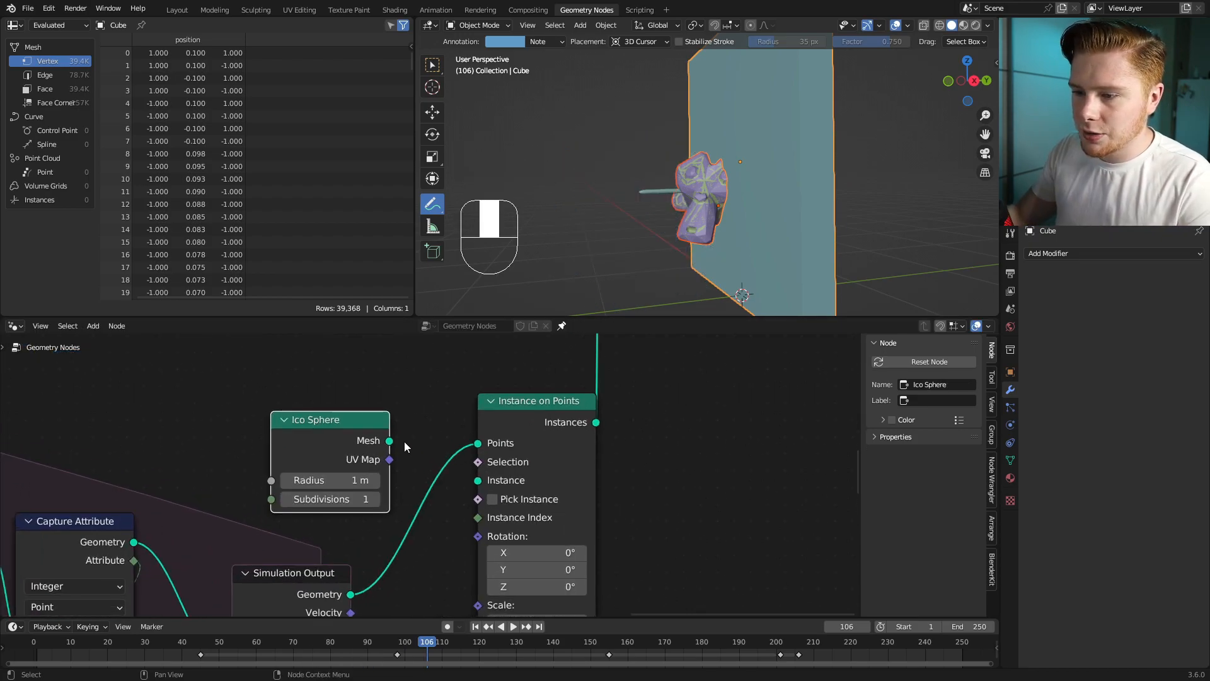
pyautogui.moveTo(391, 441); pyautogui.dragTo(481, 483)
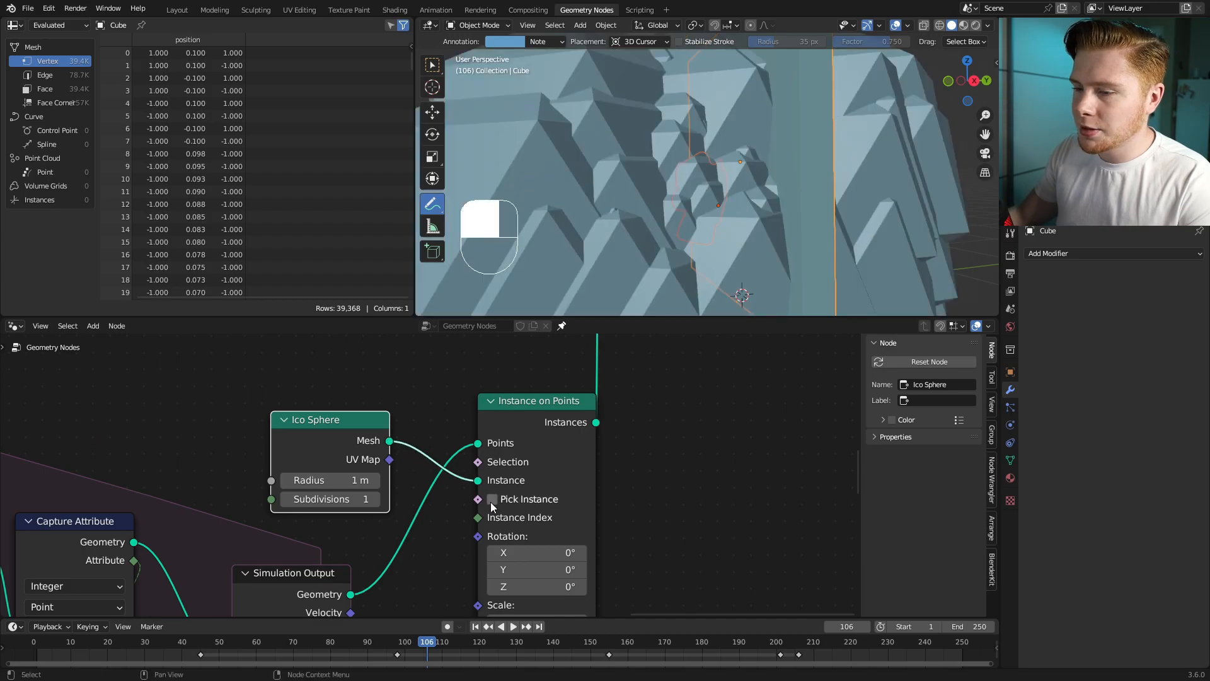
pyautogui.click(375, 499)
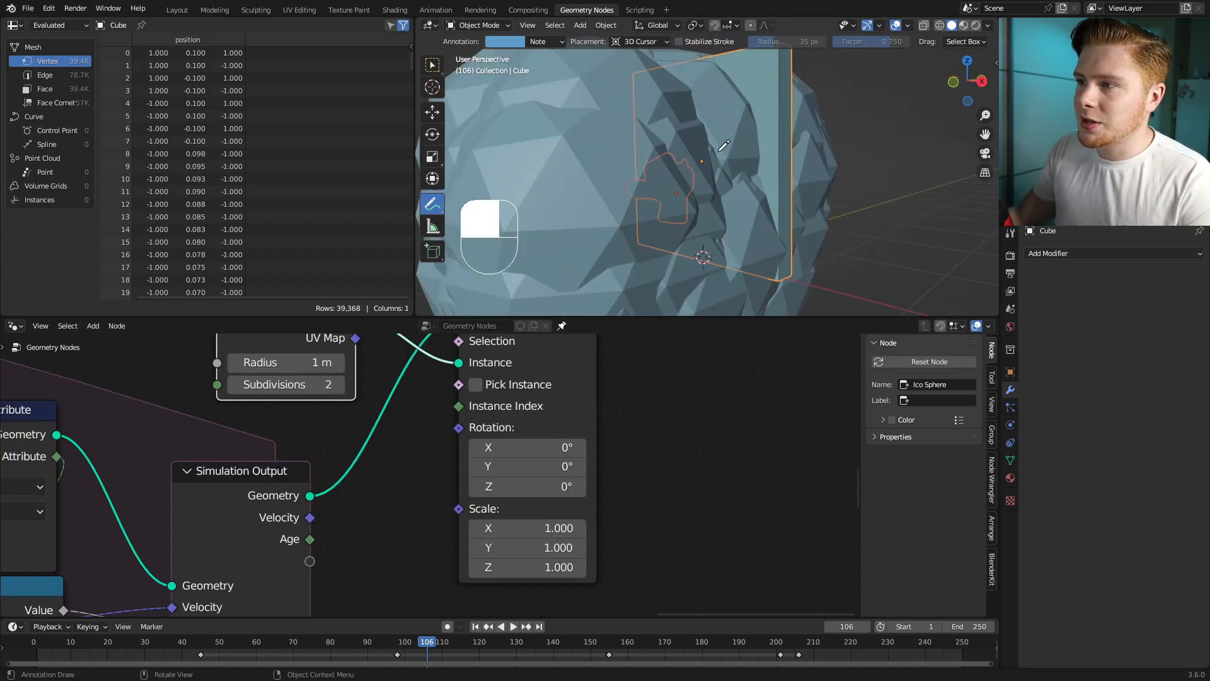
# Step: Add a Float Random Value node below Instance on Points and connect its Value to the Scale input
pyautogui.moveTo(455, 554); pyautogui.dragTo(395, 434, button='middle')
pyautogui.hotkey('shift', 'a')
pyautogui.write('rand')
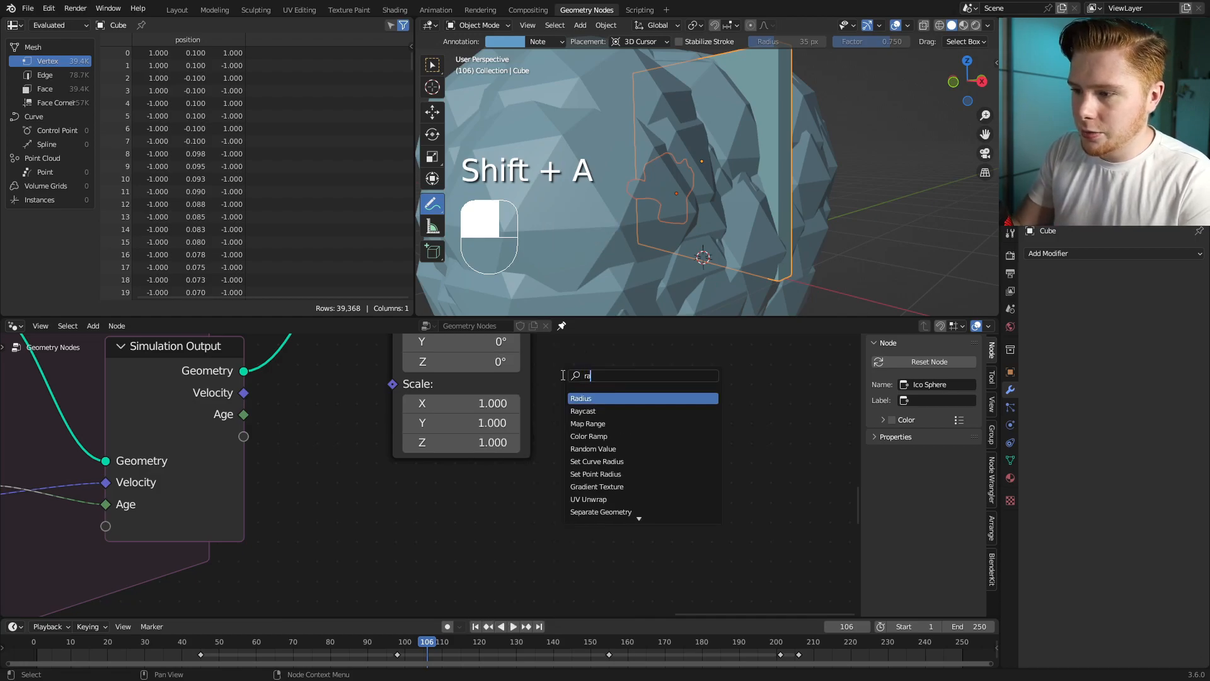
pyautogui.press('Return')
pyautogui.click(386, 473)
pyautogui.moveTo(523, 502); pyautogui.dragTo(531, 403)
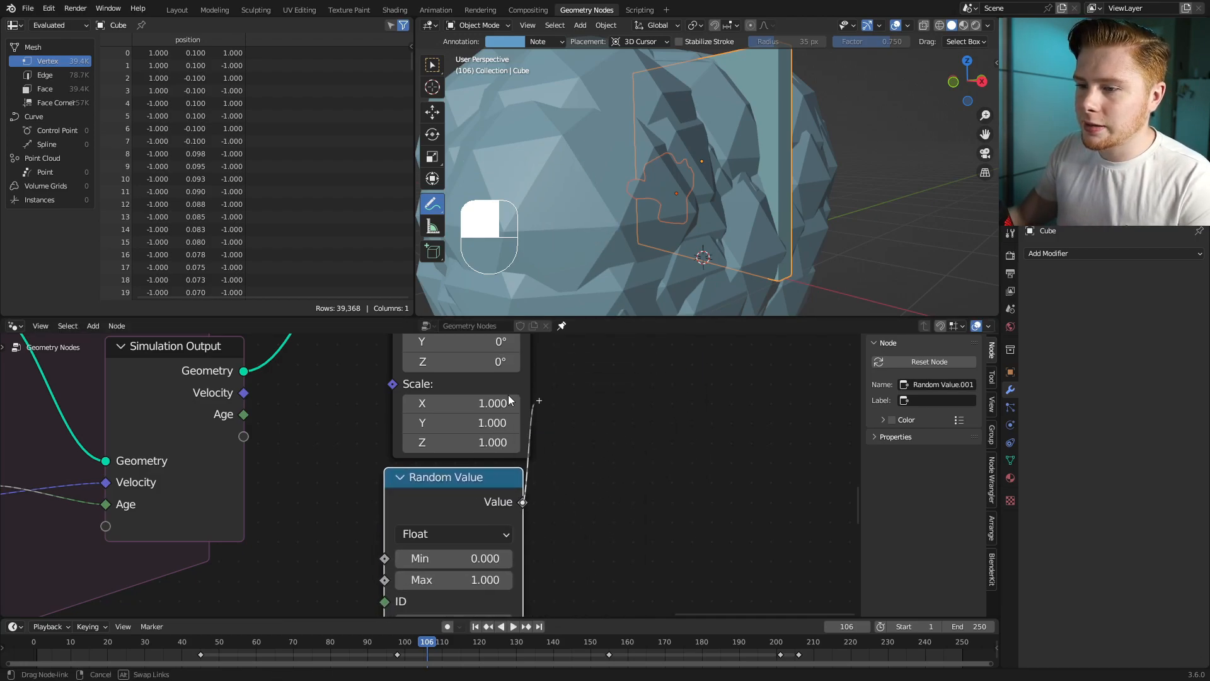
pyautogui.moveTo(393, 380); pyautogui.dragTo(392, 381)
# Step: Set the Float Random Value's Max to 0.02 and play the simulation to check the instance sizes
pyautogui.moveTo(565, 614); pyautogui.dragTo(595, 515, button='middle')
pyautogui.scroll(4, 435, 474)
pyautogui.keyDown('shift'); pyautogui.moveTo(473, 476); pyautogui.dragTo(411, 476); pyautogui.keyUp('shift')
pyautogui.keyDown('shift'); pyautogui.moveTo(411, 475); pyautogui.dragTo(412, 476); pyautogui.keyUp('shift')
pyautogui.press('space')
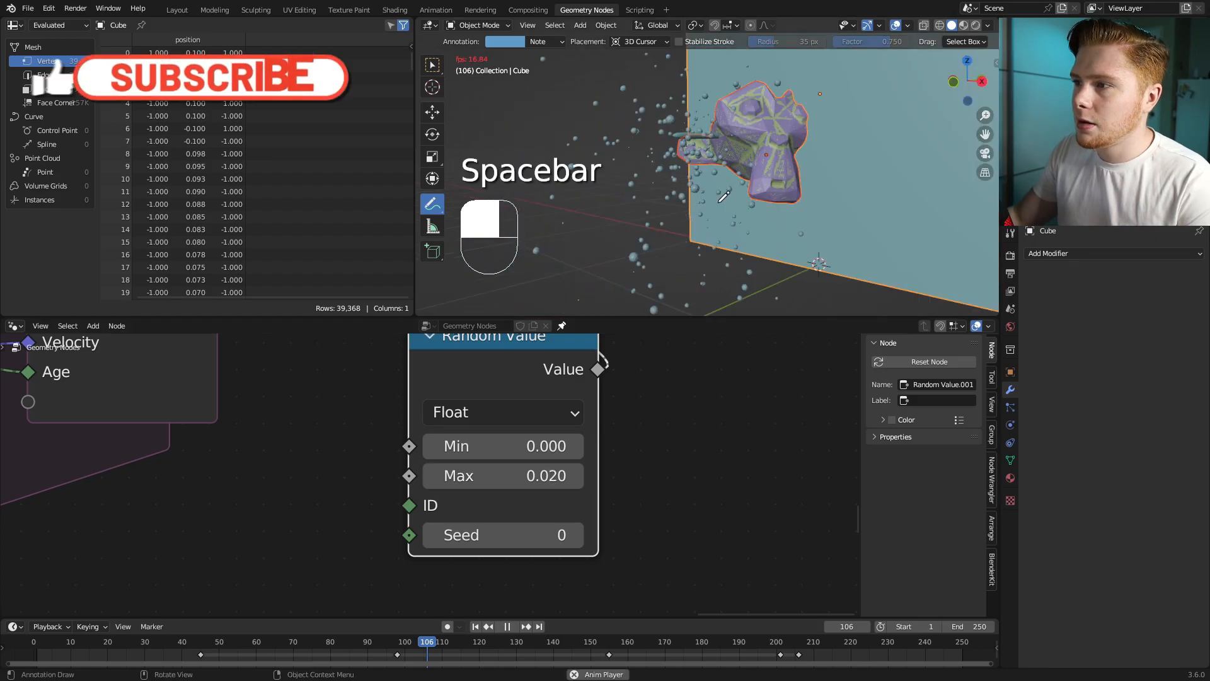
pyautogui.keyDown('shift'); pyautogui.moveTo(743, 108); pyautogui.dragTo(714, 163, button='middle'); pyautogui.keyUp('shift')
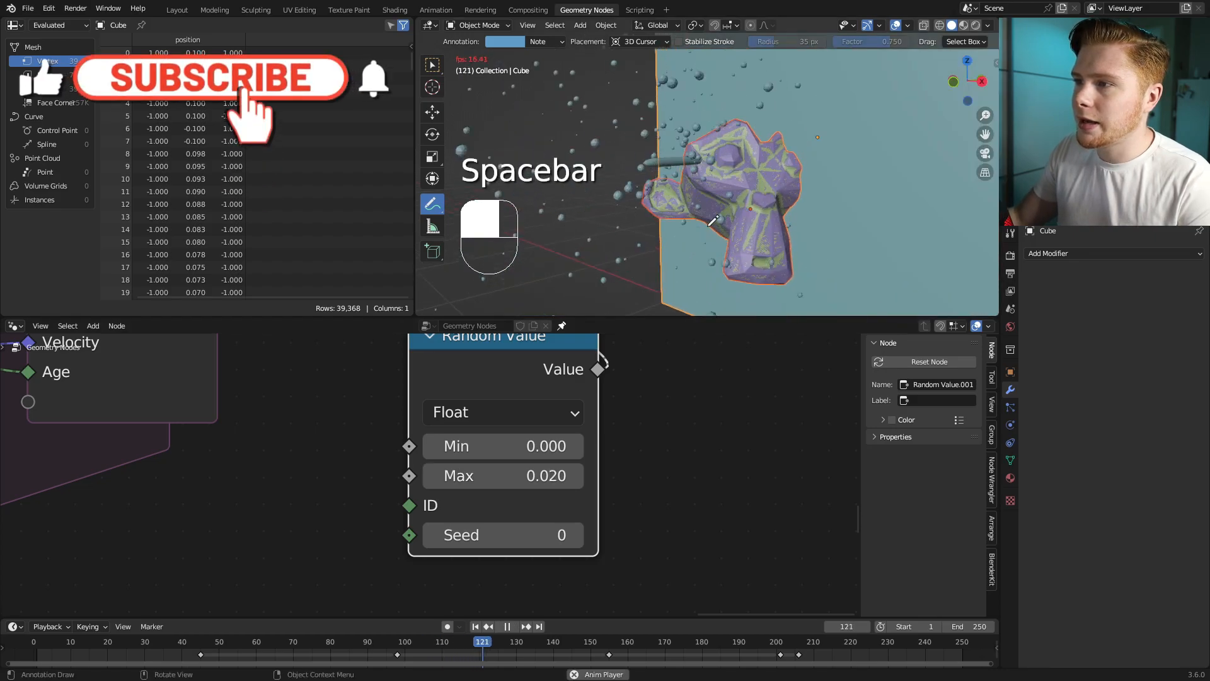
pyautogui.press('space')
# Step: Set the Float Random Value's Max to 0.01 and align the node beneath Instance on Points
pyautogui.click(520, 477)
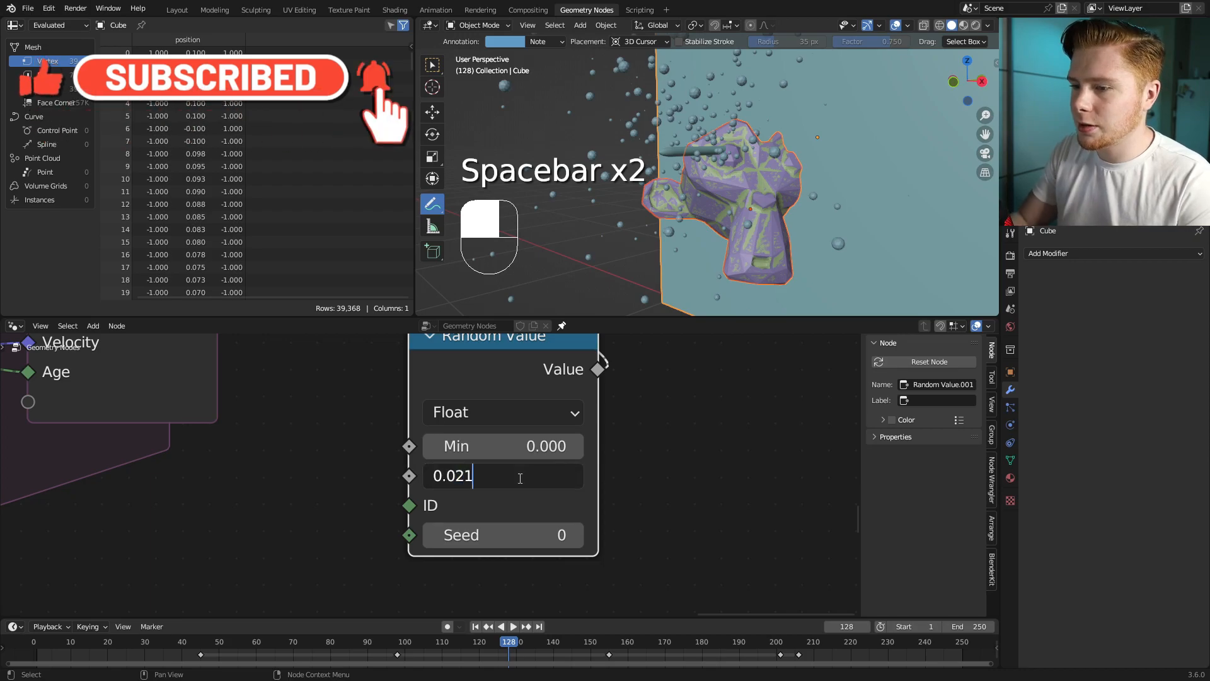
pyautogui.press('BackSpace')
pyautogui.write('1')
pyautogui.press('Return')
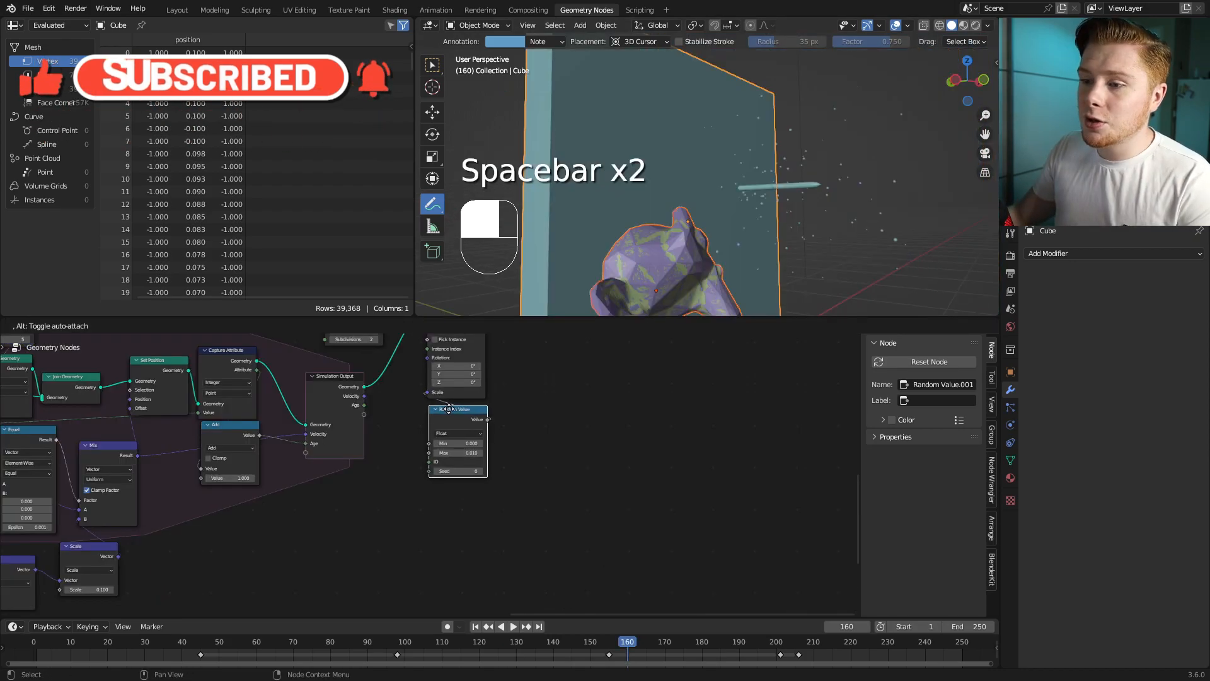
pyautogui.moveTo(449, 408); pyautogui.dragTo(449, 408)
pyautogui.scroll(-2, 554, 406)
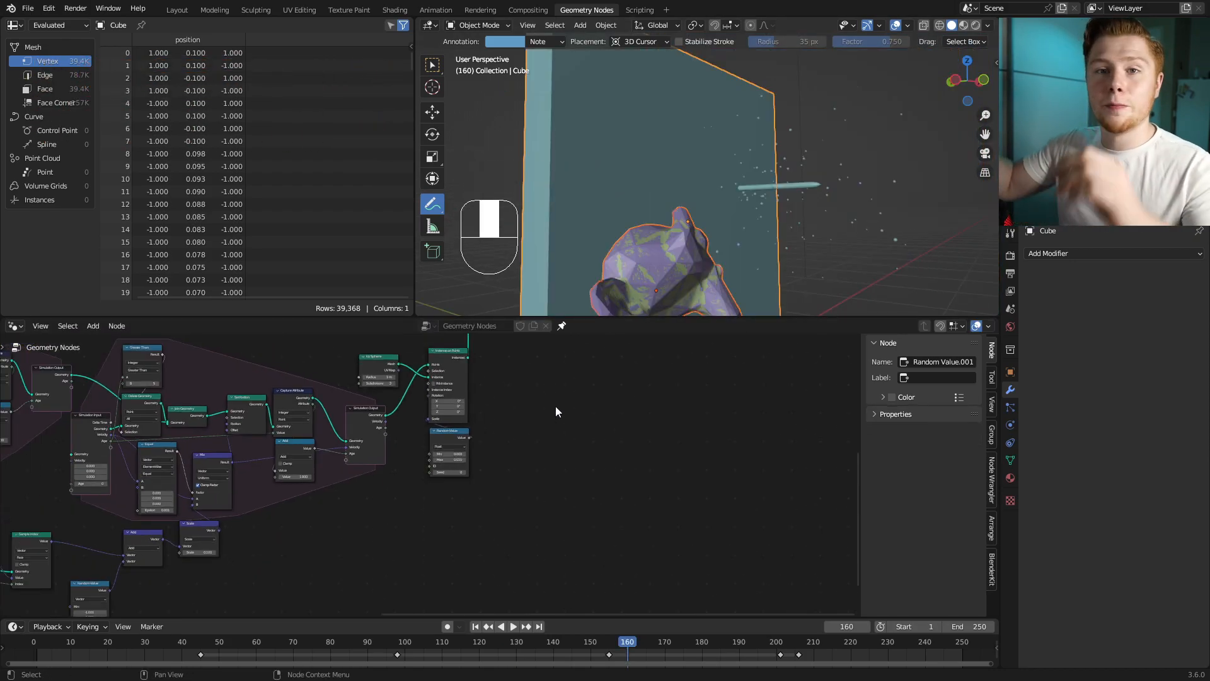
# Step: Move Join Geometry next to the Group Output and route the Instance on Points output through it to the Group Output
pyautogui.scroll(-5, 554, 406)
pyautogui.moveTo(555, 406); pyautogui.dragTo(499, 512, button='middle')
pyautogui.moveTo(273, 365); pyautogui.dragTo(288, 379)
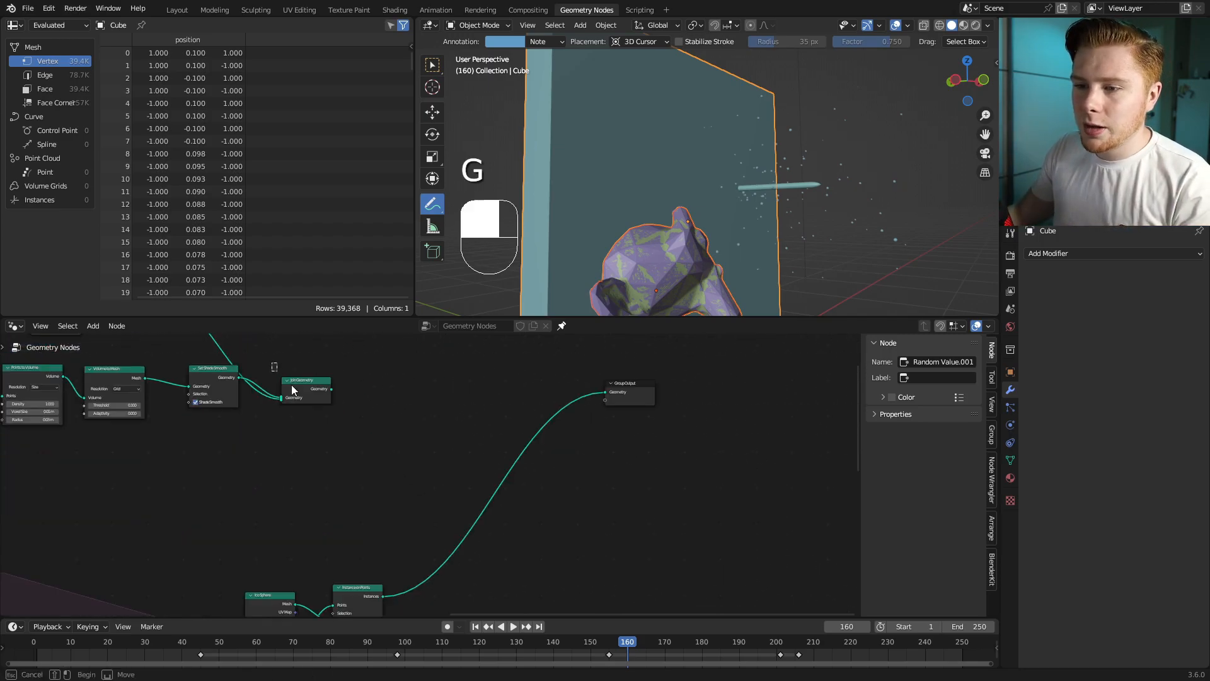
pyautogui.press('g')
pyautogui.click(507, 362)
pyautogui.moveTo(384, 597); pyautogui.dragTo(498, 382)
pyautogui.keyDown('alt'); pyautogui.keyDown('shift'); pyautogui.click(537, 372); pyautogui.keyUp('shift'); pyautogui.keyUp('alt')
# Step: Play the joined result from frame 0 and examine the particles flying off where the lightsaber cuts the wall and monkey head
pyautogui.click(15, 642)
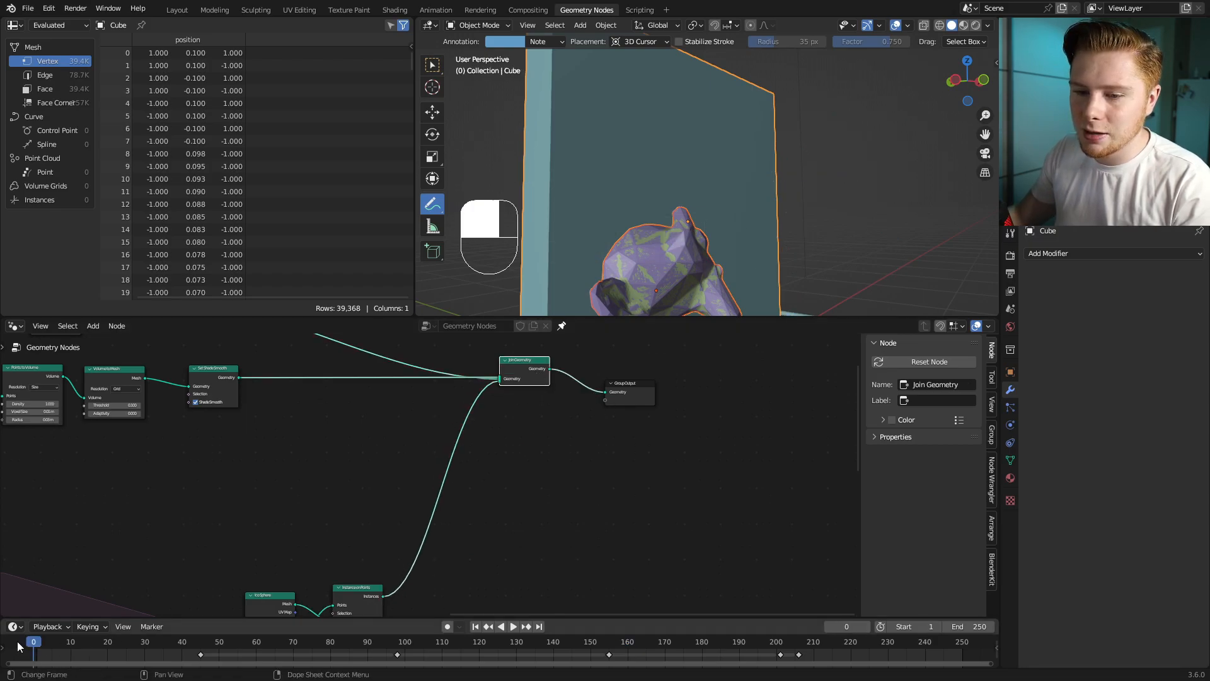
pyautogui.press('space')
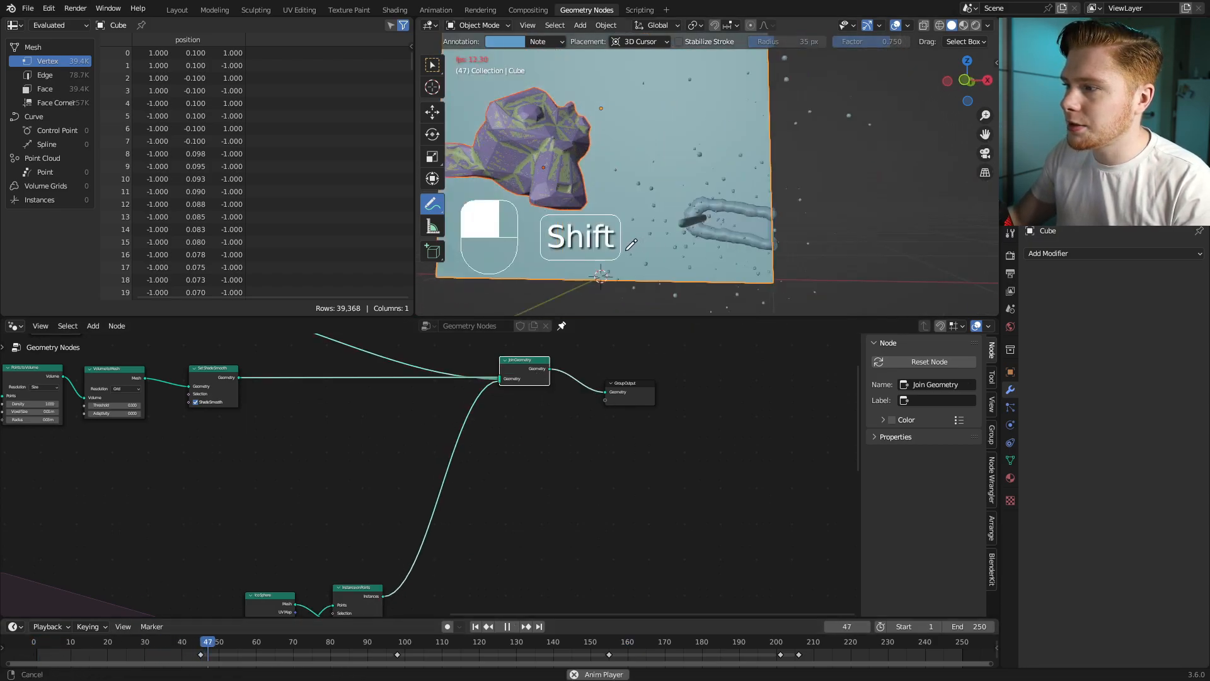
pyautogui.keyDown('shift'); pyautogui.moveTo(631, 245); pyautogui.dragTo(735, 246, button='middle'); pyautogui.keyUp('shift')
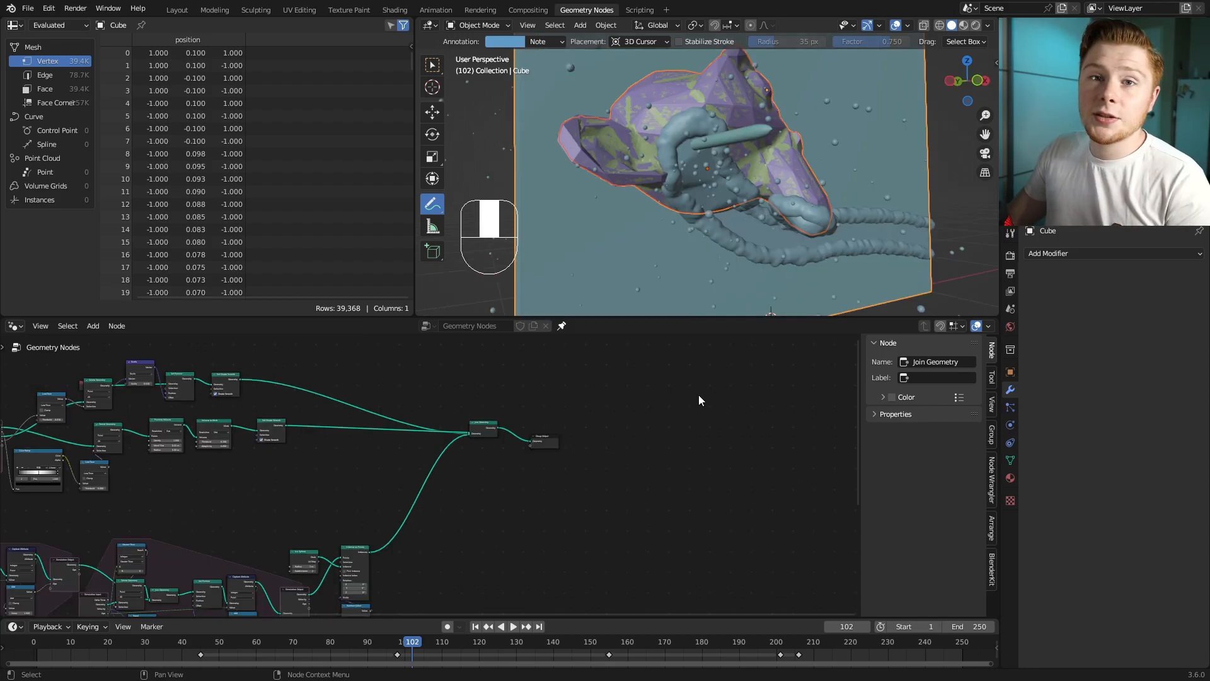
# Step: Switch the viewport to Material Preview, split the node editor vertically, and turn the new area into a Shader Editor
pyautogui.scroll(-1, 869, 189)
pyautogui.keyDown('shift'); pyautogui.moveTo(890, 200); pyautogui.dragTo(893, 222, button='middle'); pyautogui.keyUp('shift')
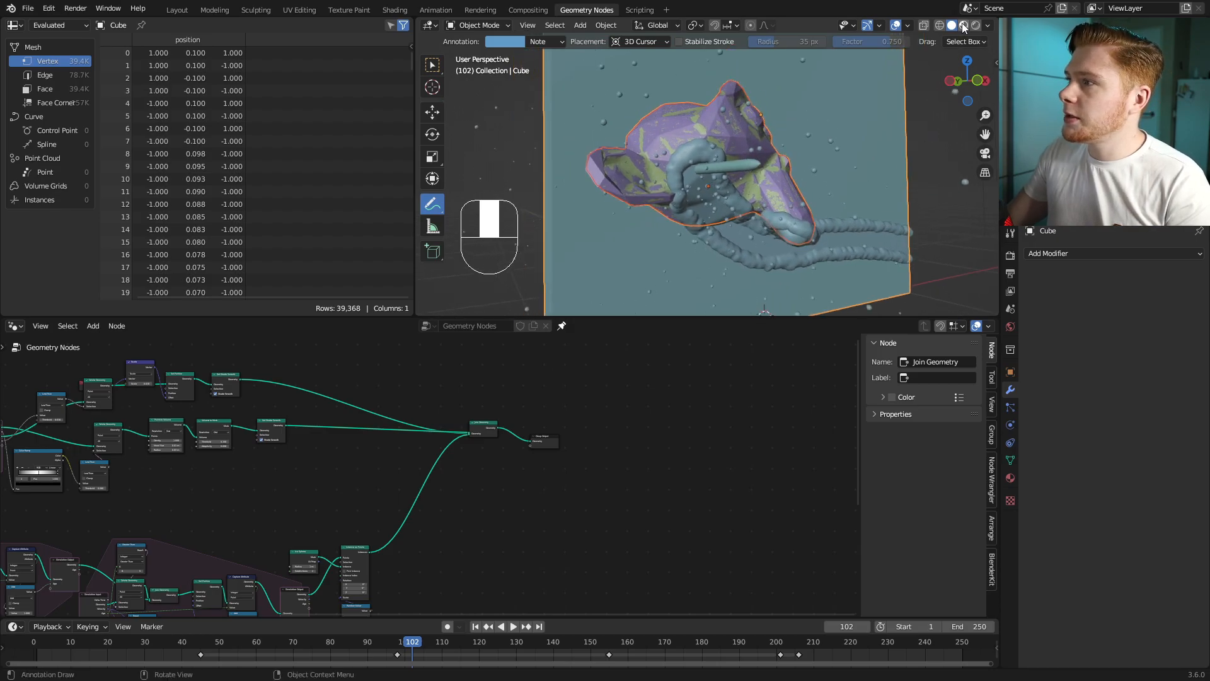
pyautogui.click(964, 25)
pyautogui.moveTo(995, 318); pyautogui.dragTo(609, 377)
pyautogui.press('n')
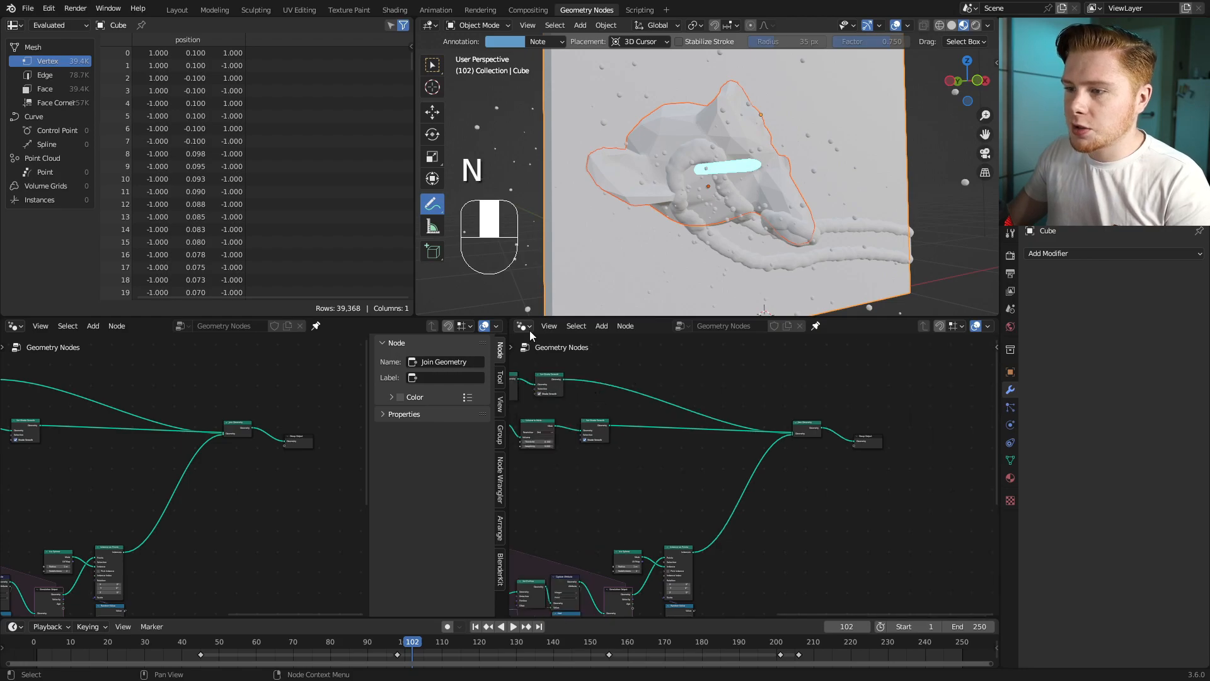
pyautogui.click(524, 326)
pyautogui.click(551, 446)
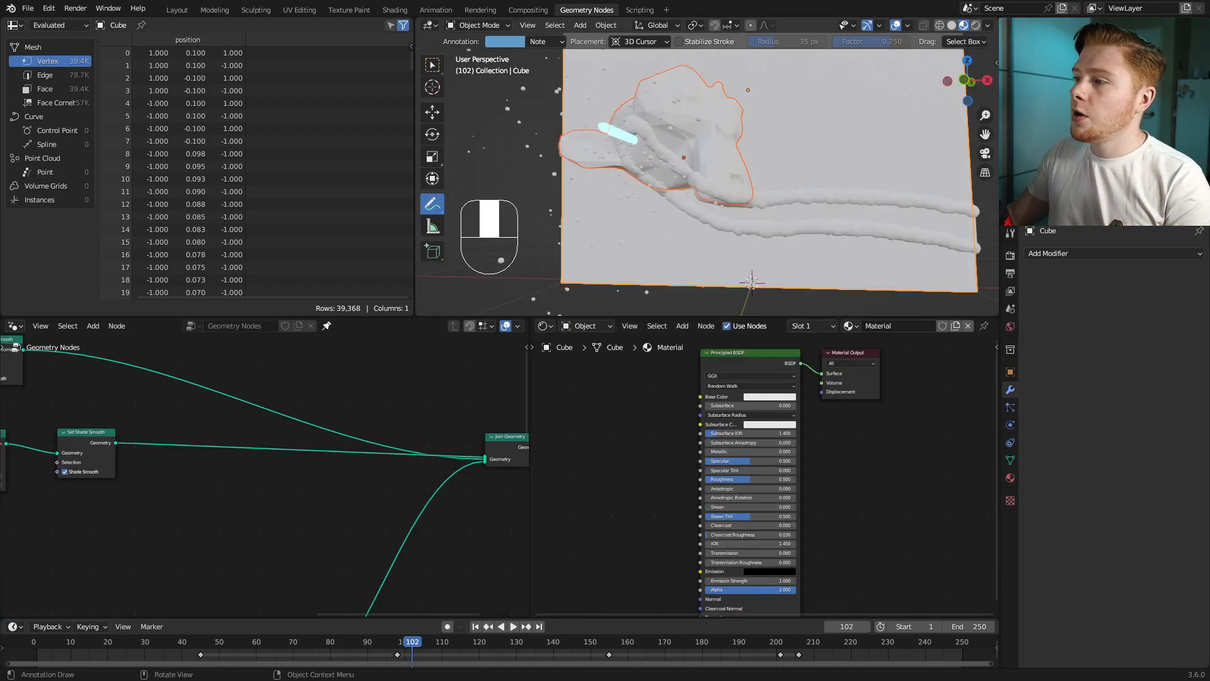
# Step: Circle the cut trails and a spark with freehand annotations, and undo the strokes
pyautogui.moveTo(744, 208); pyautogui.dragTo(771, 213, button='middle')
pyautogui.moveTo(761, 179); pyautogui.dragTo(818, 139)
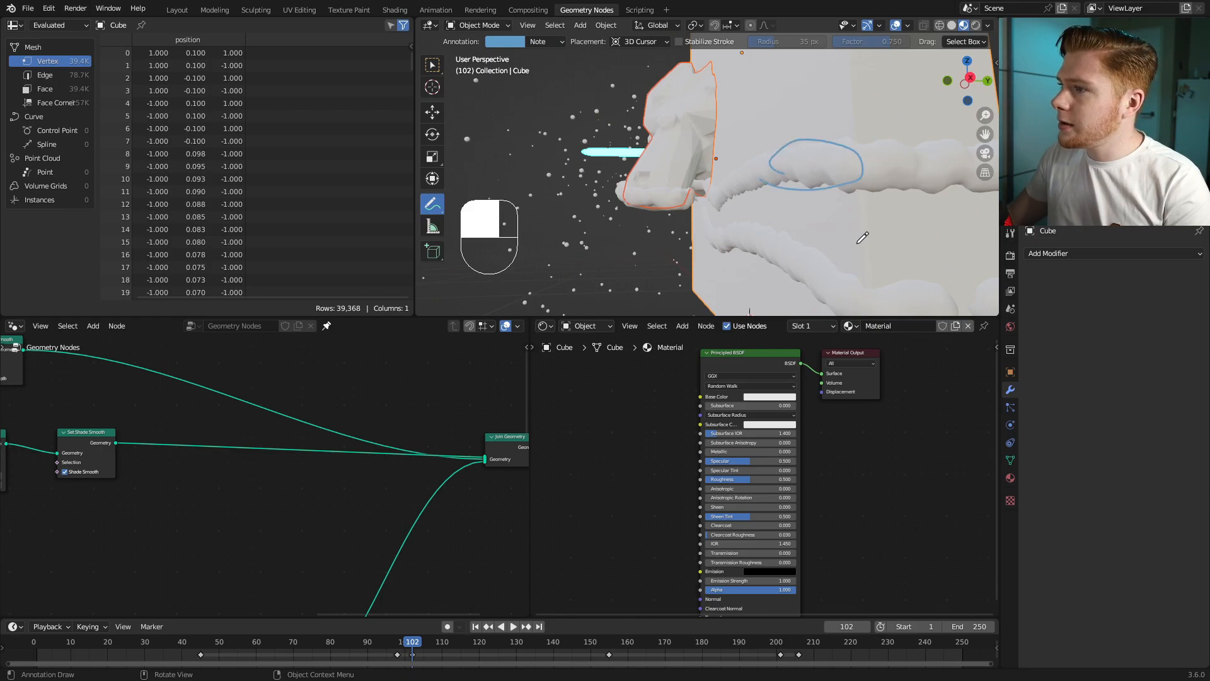
pyautogui.hotkey('ctrl', 'z')
pyautogui.hotkey('ctrl', 'z')
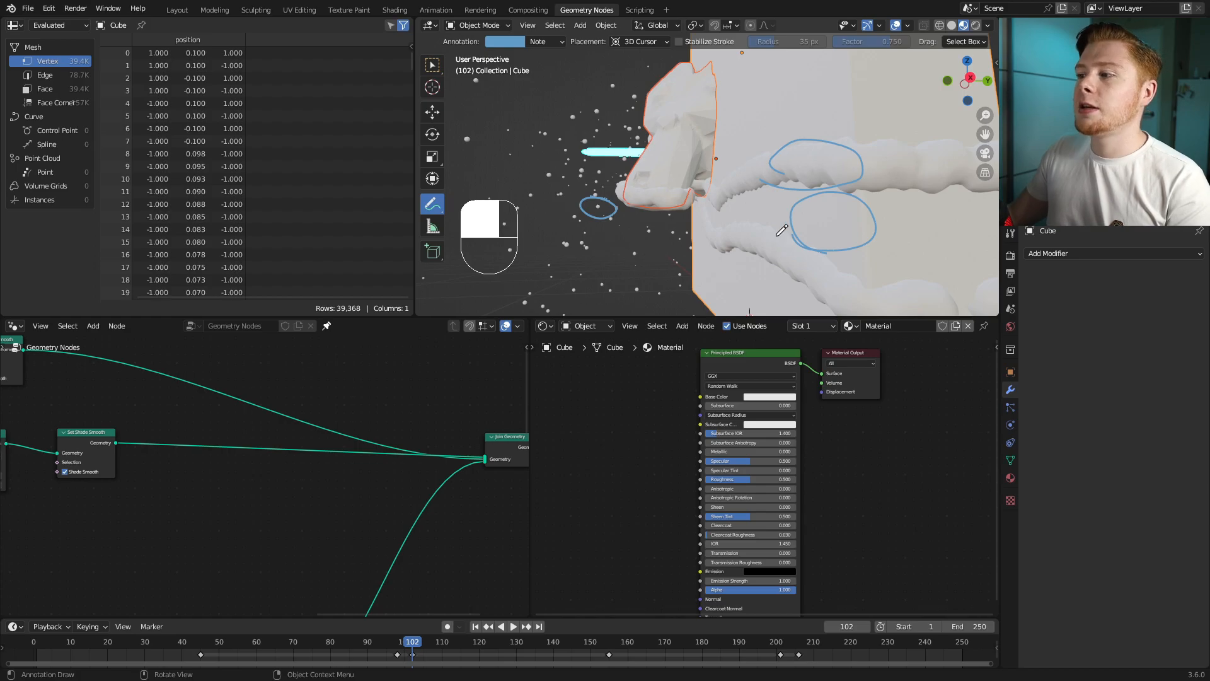
pyautogui.moveTo(684, 262); pyautogui.dragTo(740, 211, button='middle')
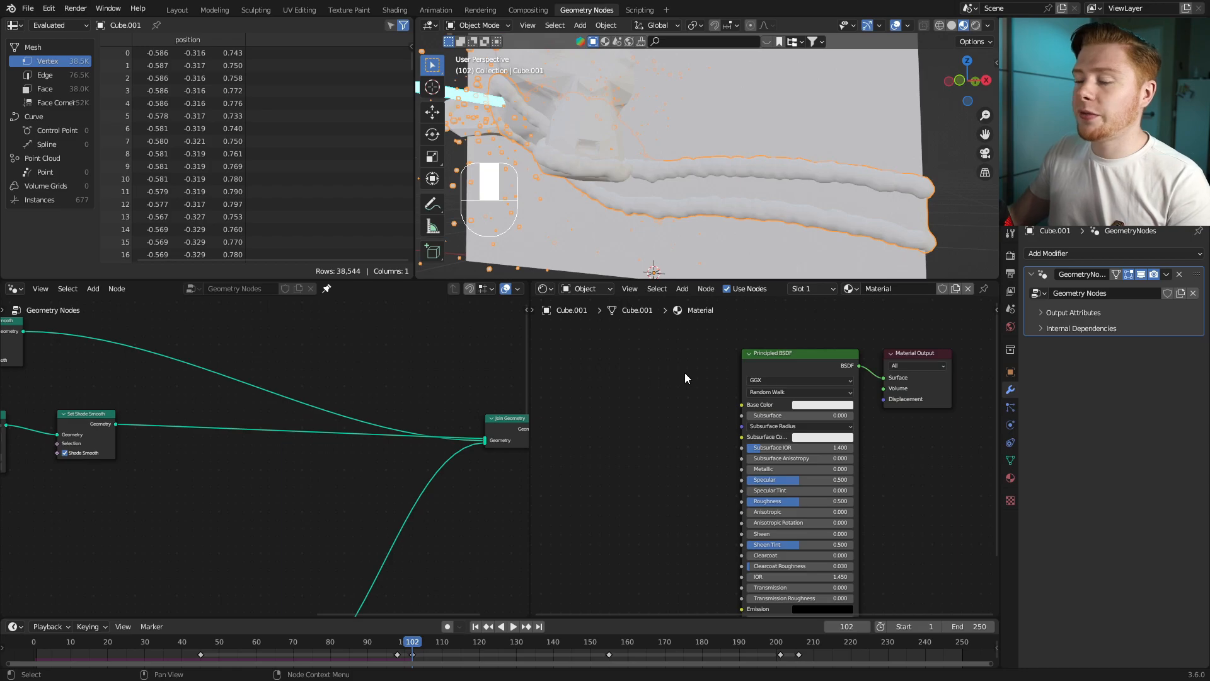
# Step: Run Principled Texture Setup on the Principled BSDF with Cooled Lava albedo, AO, normal and roughness plus the Metal_RedHotSteel albedo texture
pyautogui.scroll(2, 686, 353)
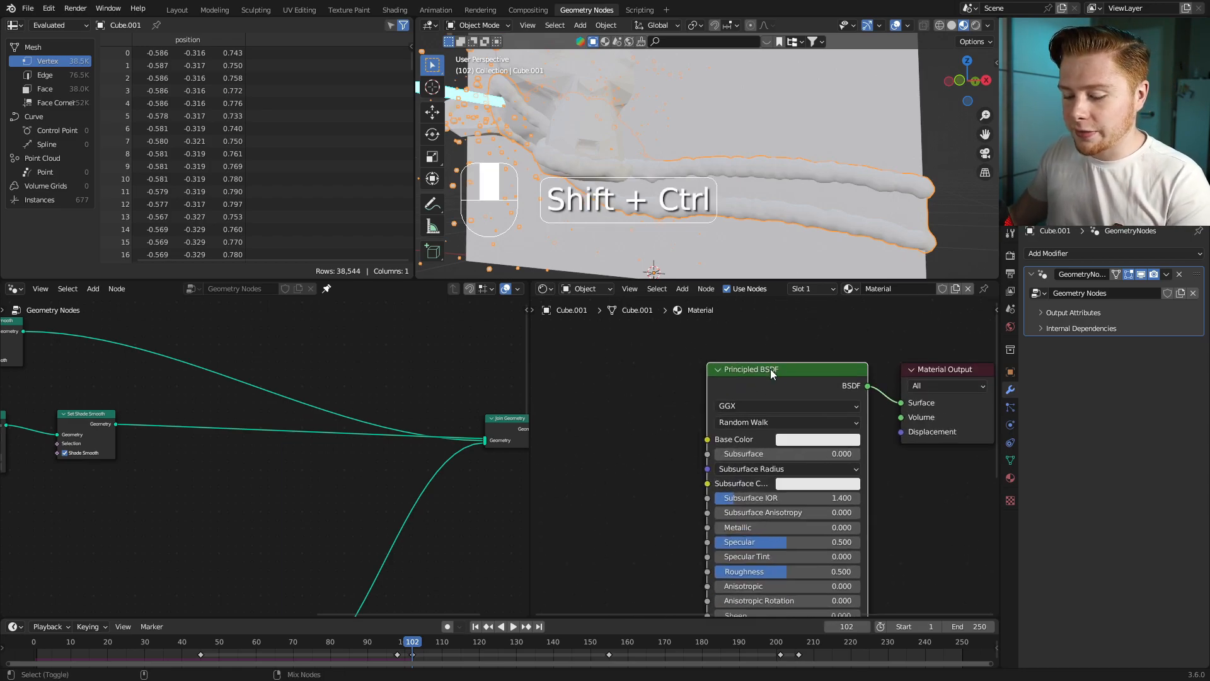
pyautogui.hotkey('ctrl', 'shift', 't')
pyautogui.scroll(-15, 702, 302)
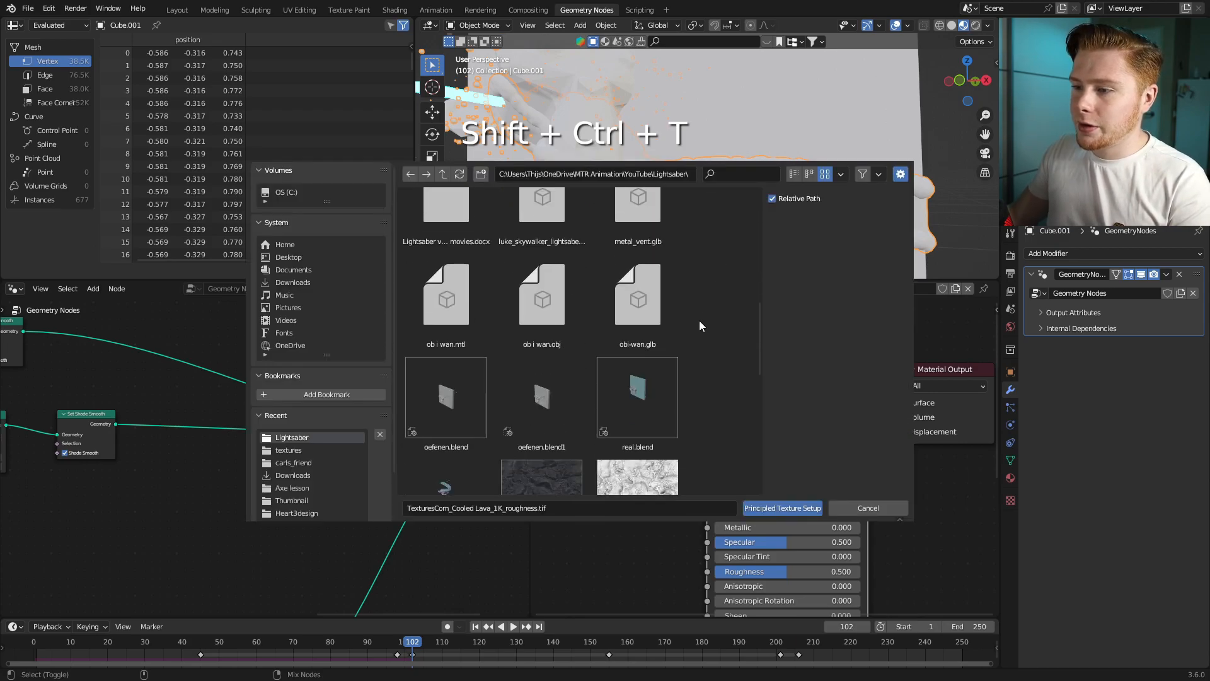
pyautogui.click(541, 272)
pyautogui.keyDown('ctrl'); pyautogui.click(446, 376); pyautogui.keyUp('ctrl')
pyautogui.keyDown('ctrl'); pyautogui.click(541, 376); pyautogui.keyUp('ctrl')
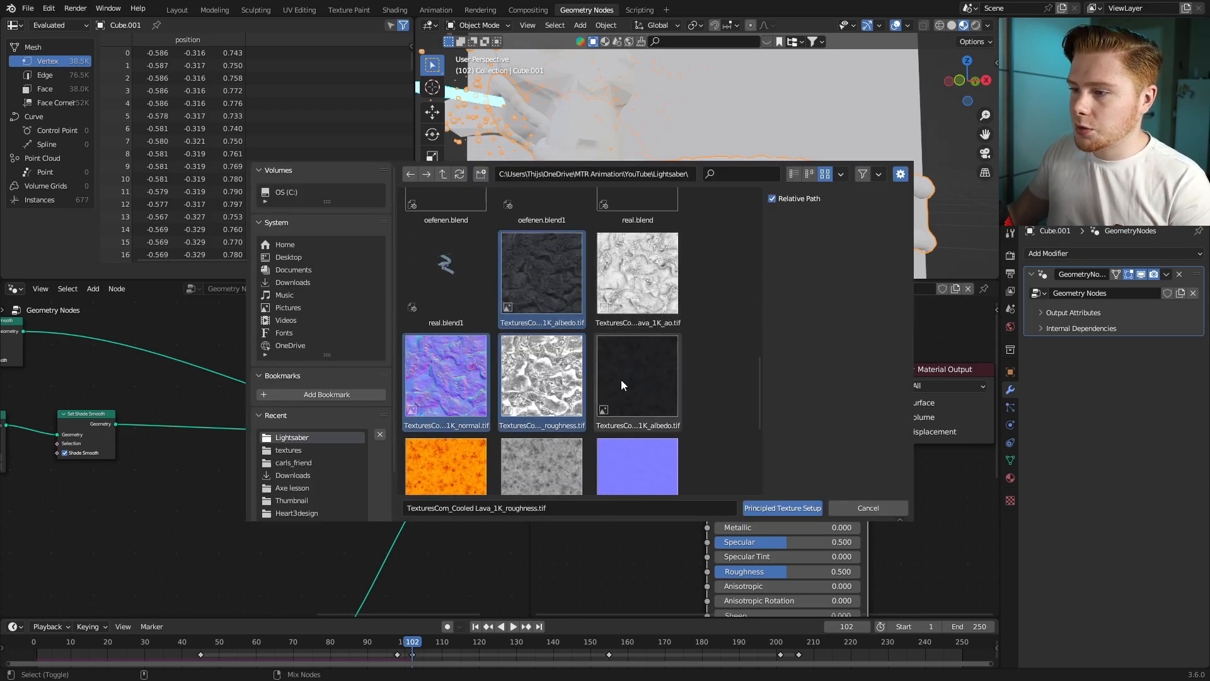
pyautogui.keyDown('ctrl'); pyautogui.click(668, 395); pyautogui.keyUp('ctrl')
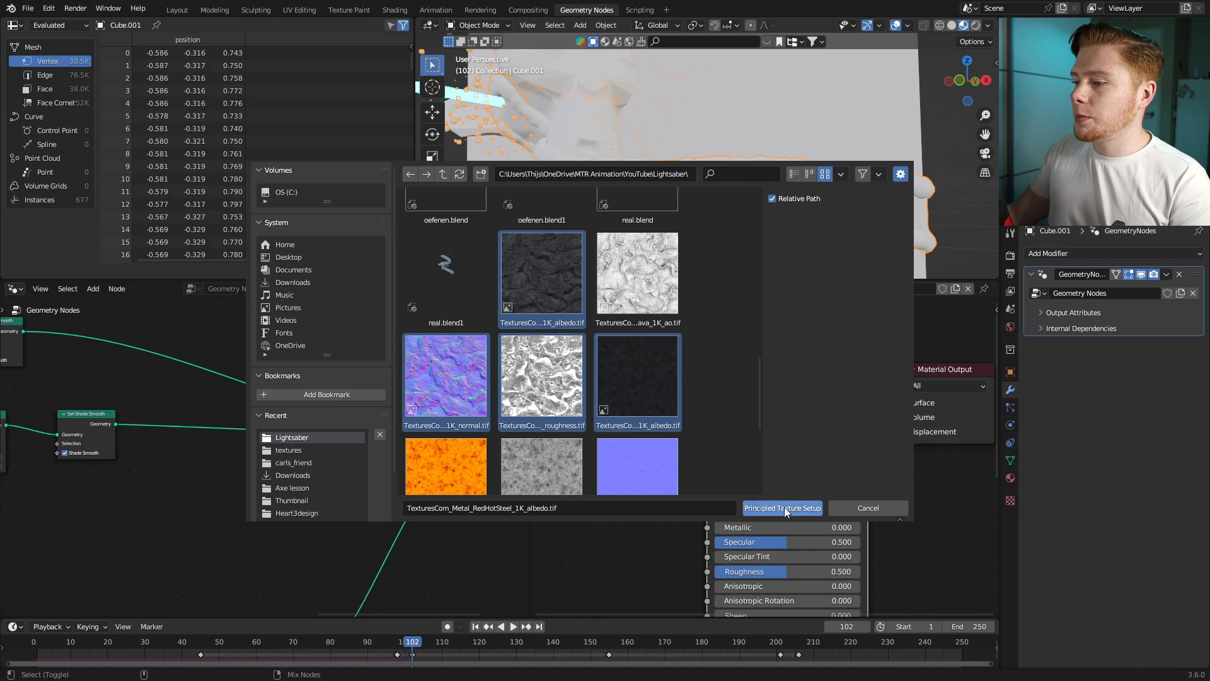
pyautogui.click(748, 507)
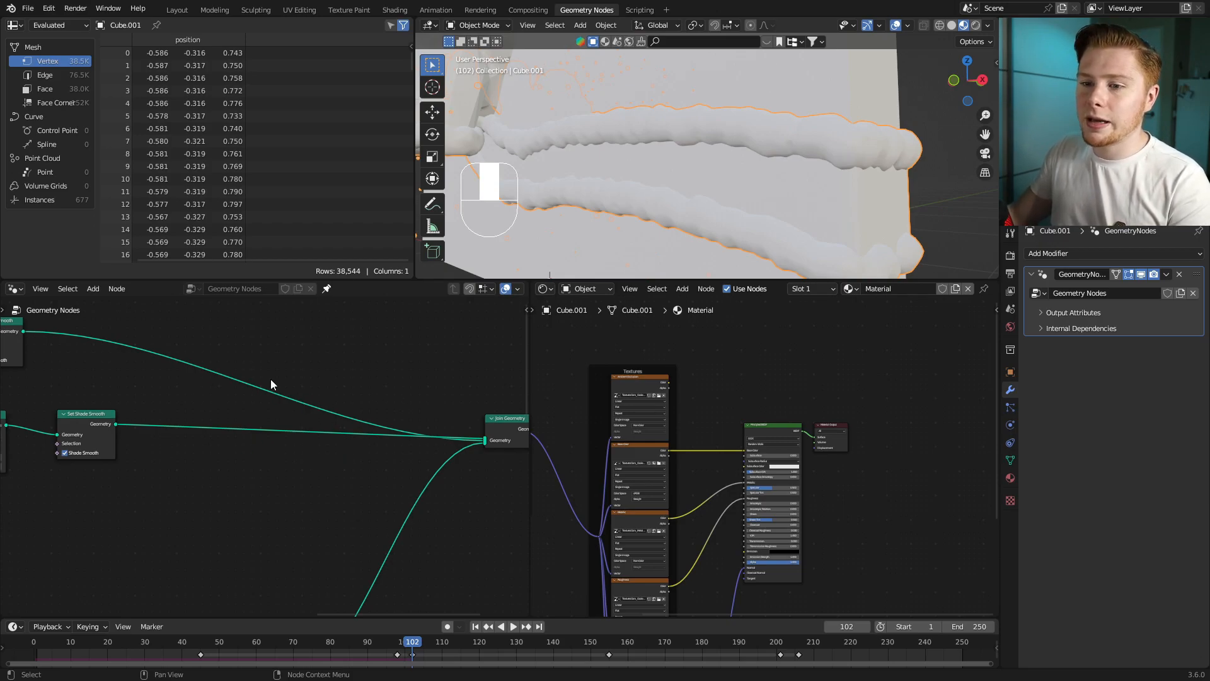
# Step: Rename the cut-trail object's material to Burn, and change that name to Lava
pyautogui.scroll(1, 818, 350)
pyautogui.moveTo(849, 346); pyautogui.dragTo(889, 352, button='middle')
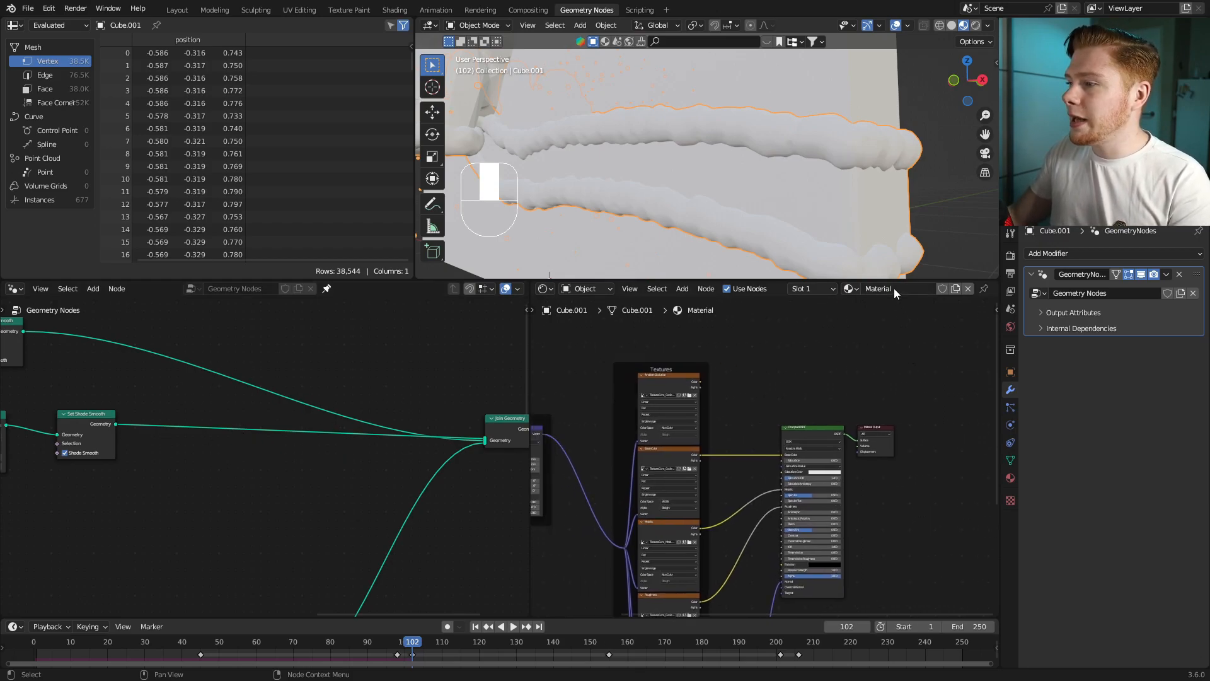
pyautogui.write('Burn')
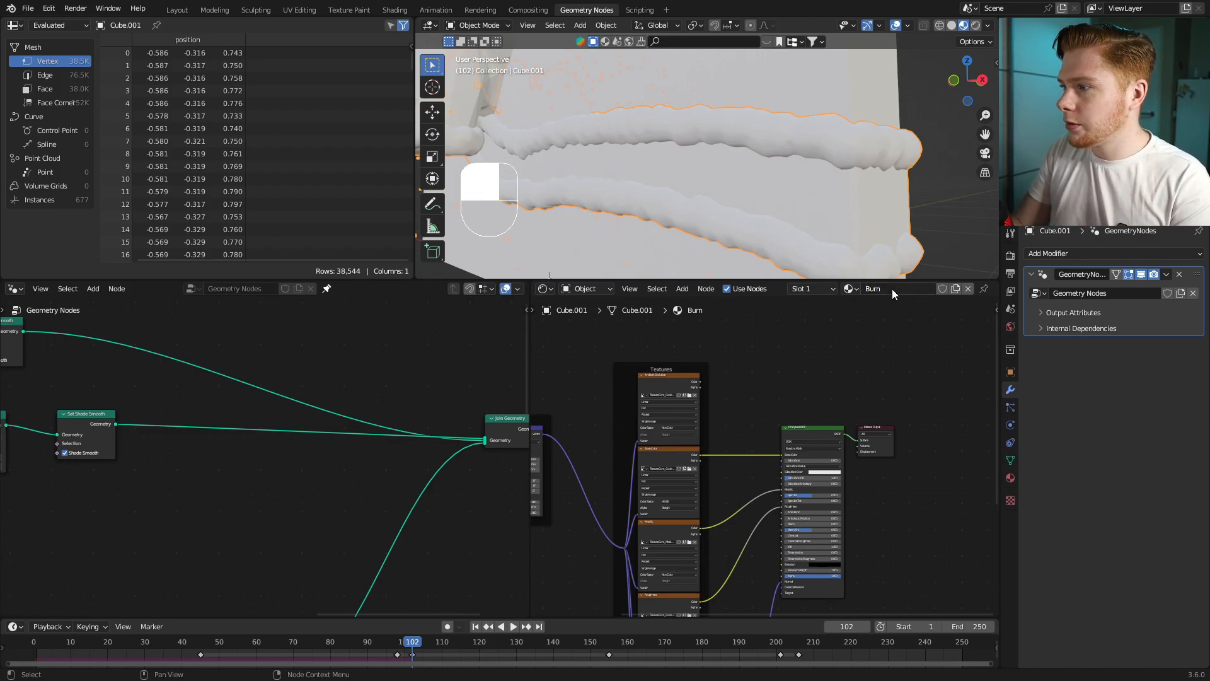
pyautogui.press('Return')
pyautogui.click(892, 288)
pyautogui.write('La')
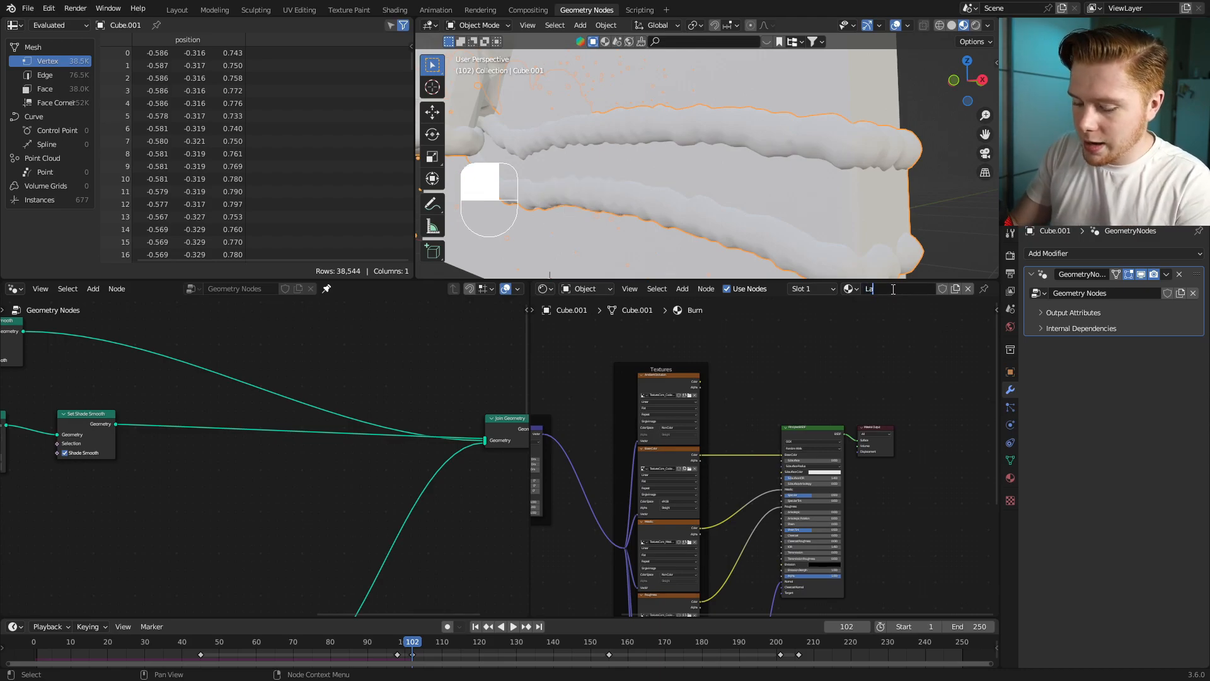
# Step: Insert a Set Material node between Set Shade Smooth and Join Geometry, and assign the Lava material in it
pyautogui.scroll(3, 252, 479)
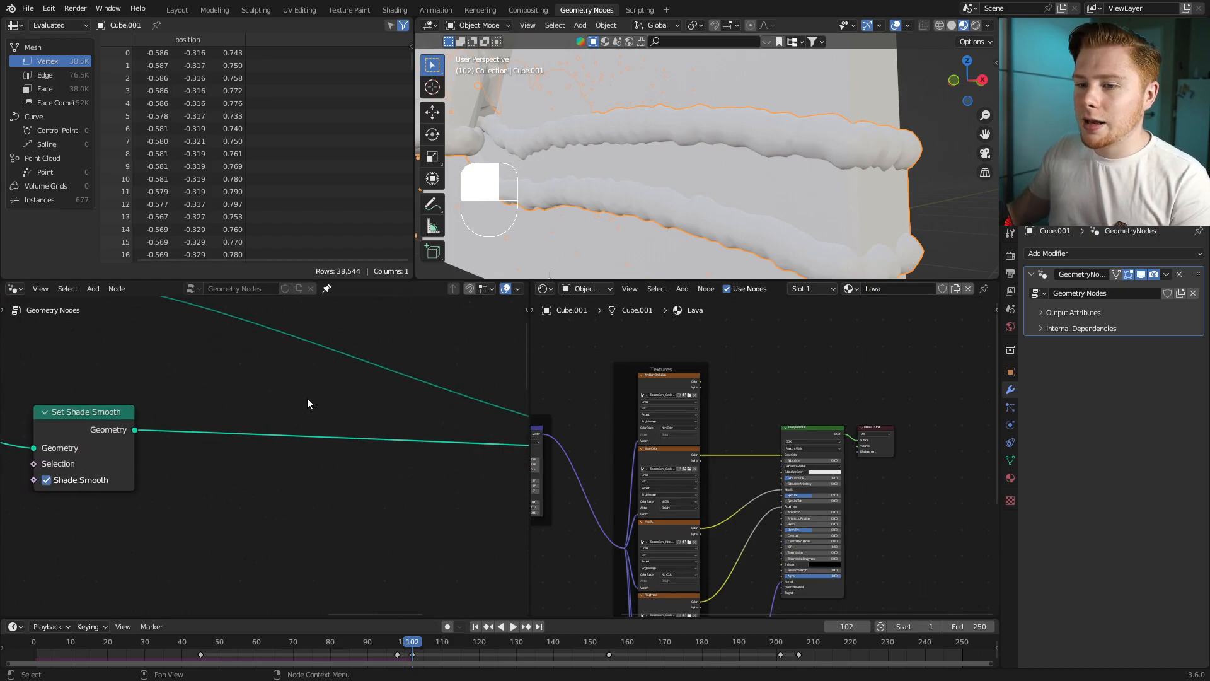
pyautogui.hotkey('shift', 'a')
pyautogui.click(289, 388)
pyautogui.write('set m')
pyautogui.press('Return')
pyautogui.click(276, 471)
pyautogui.click(281, 482)
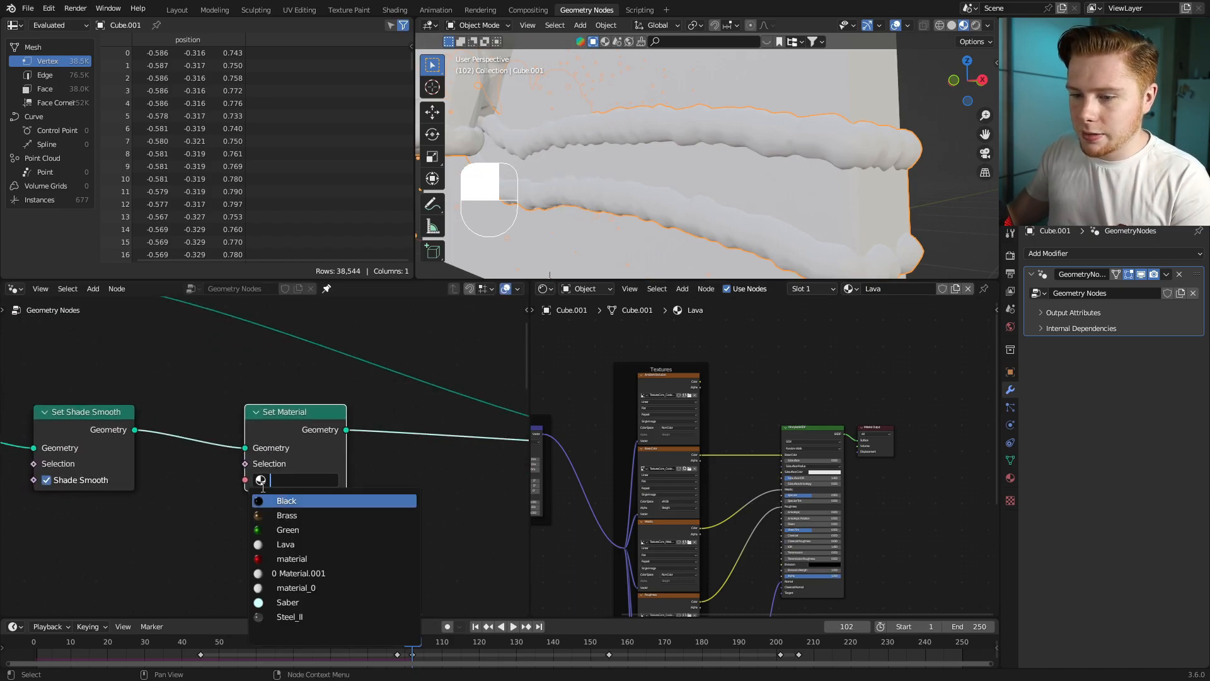
pyautogui.click(305, 542)
# Step: Connect the Texture Coordinate's Object output to the Mapping node's Vector input in the Lava material
pyautogui.keyDown('shift'); pyautogui.moveTo(628, 150); pyautogui.dragTo(803, 202, button='middle'); pyautogui.keyUp('shift')
pyautogui.scroll(2, 791, 179)
pyautogui.moveTo(551, 542); pyautogui.dragTo(692, 524, button='middle')
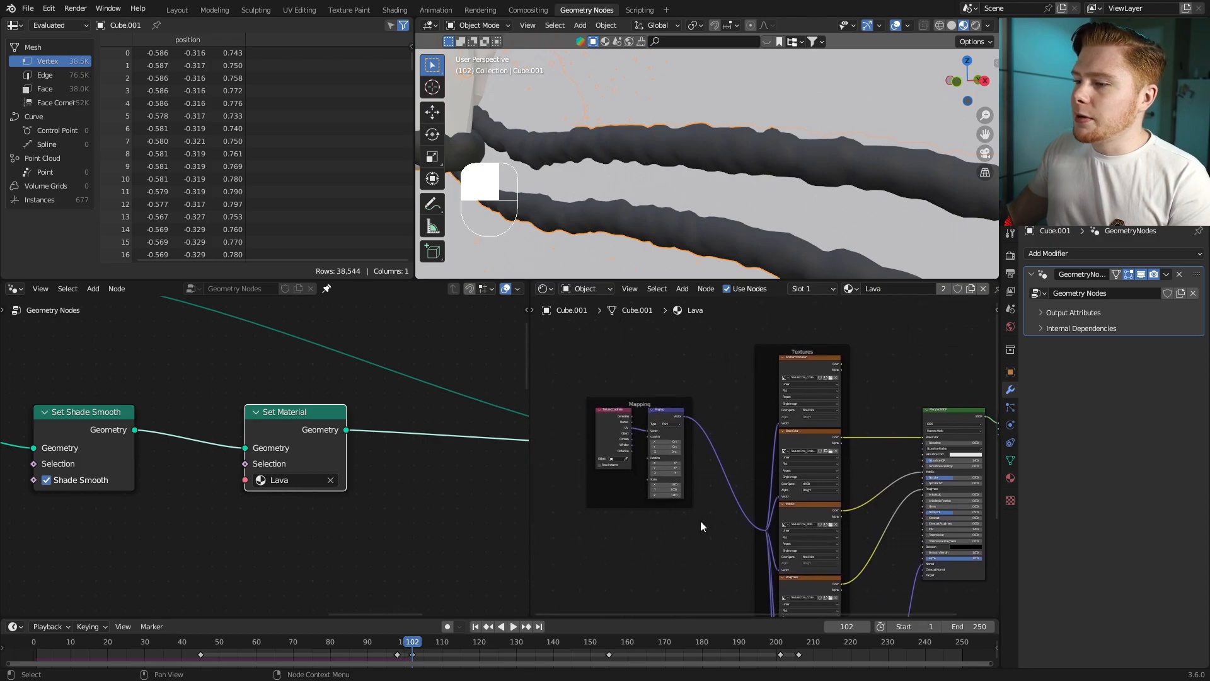
pyautogui.scroll(6, 697, 508)
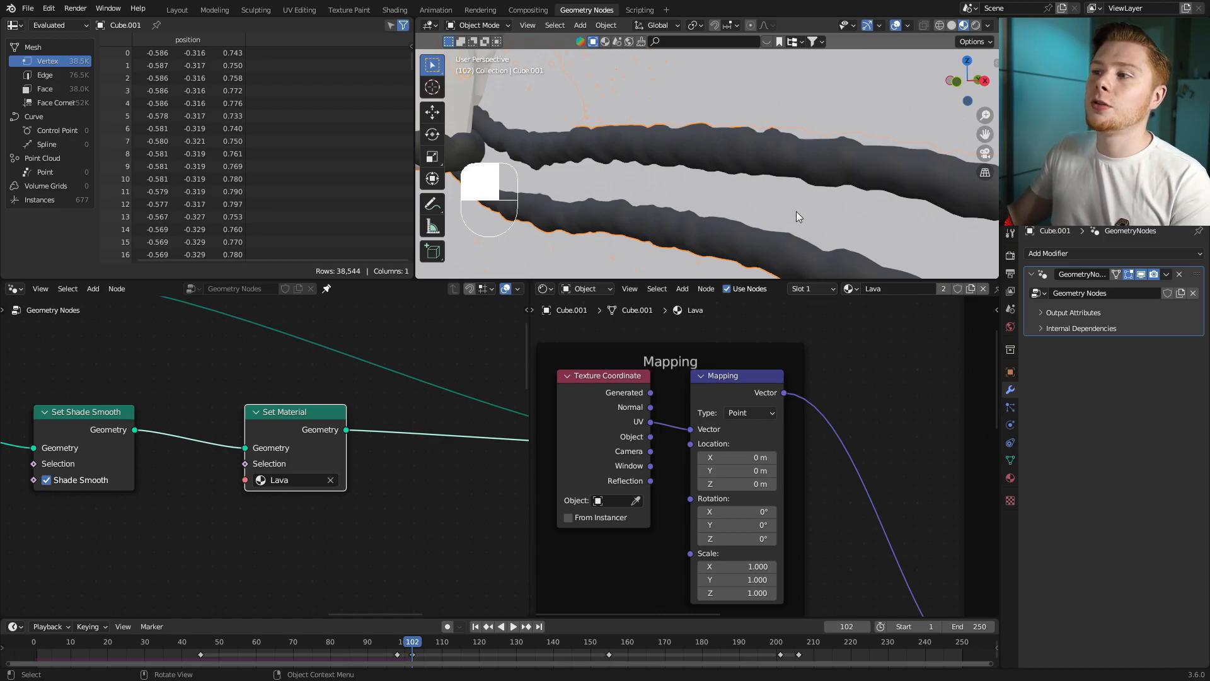
pyautogui.scroll(2, 713, 456)
pyautogui.moveTo(656, 429); pyautogui.dragTo(712, 417)
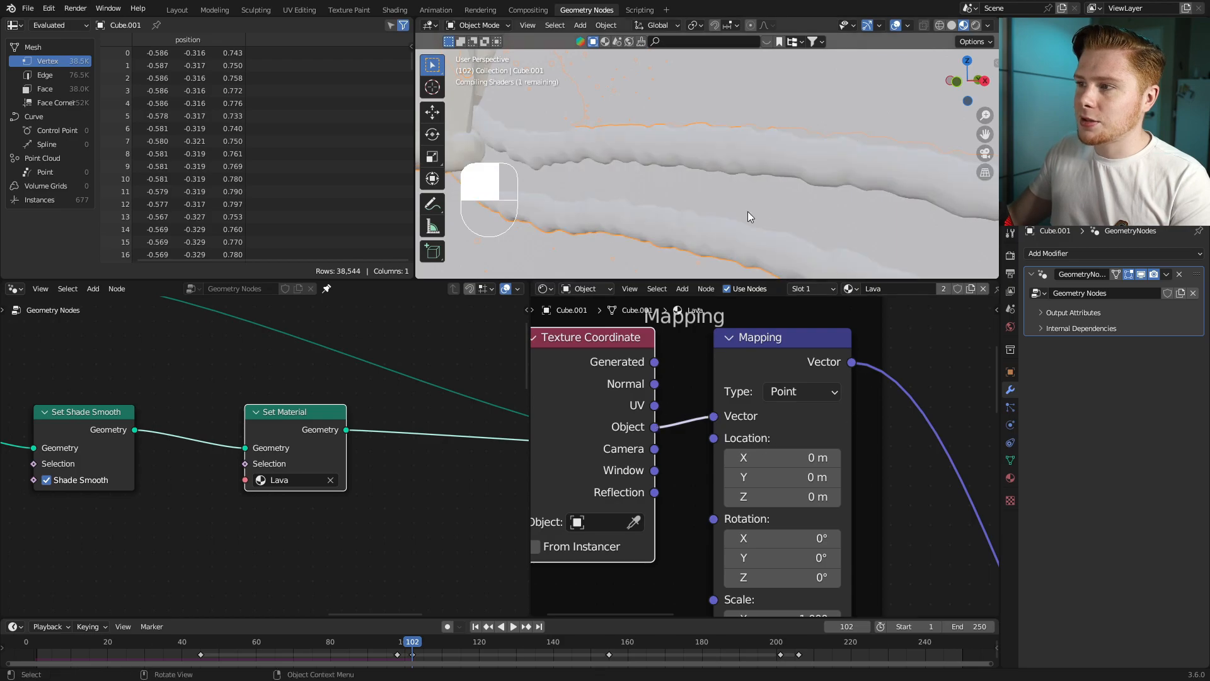
# Step: Illustrate the texture projection directions with annotation strokes beside the cut trails, and erase them
pyautogui.moveTo(721, 184)
pyautogui.mouseDown(button='middle')
pyautogui.moveTo(668, 135)
pyautogui.moveTo(668, 179)
pyautogui.moveTo(637, 211)
pyautogui.moveTo(612, 187)
pyautogui.moveTo(666, 171)
pyautogui.mouseUp(button='middle')
pyautogui.click(432, 204)
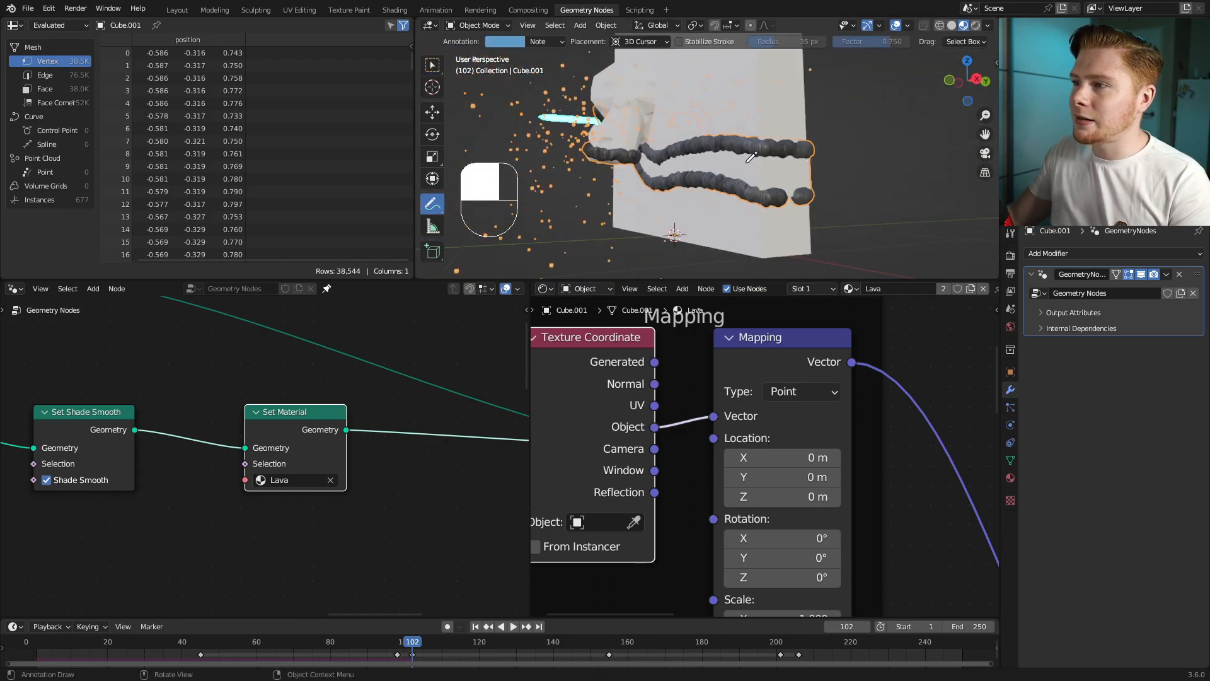
pyautogui.keyDown('shift'); pyautogui.moveTo(738, 176); pyautogui.dragTo(736, 183, button='middle'); pyautogui.keyUp('shift')
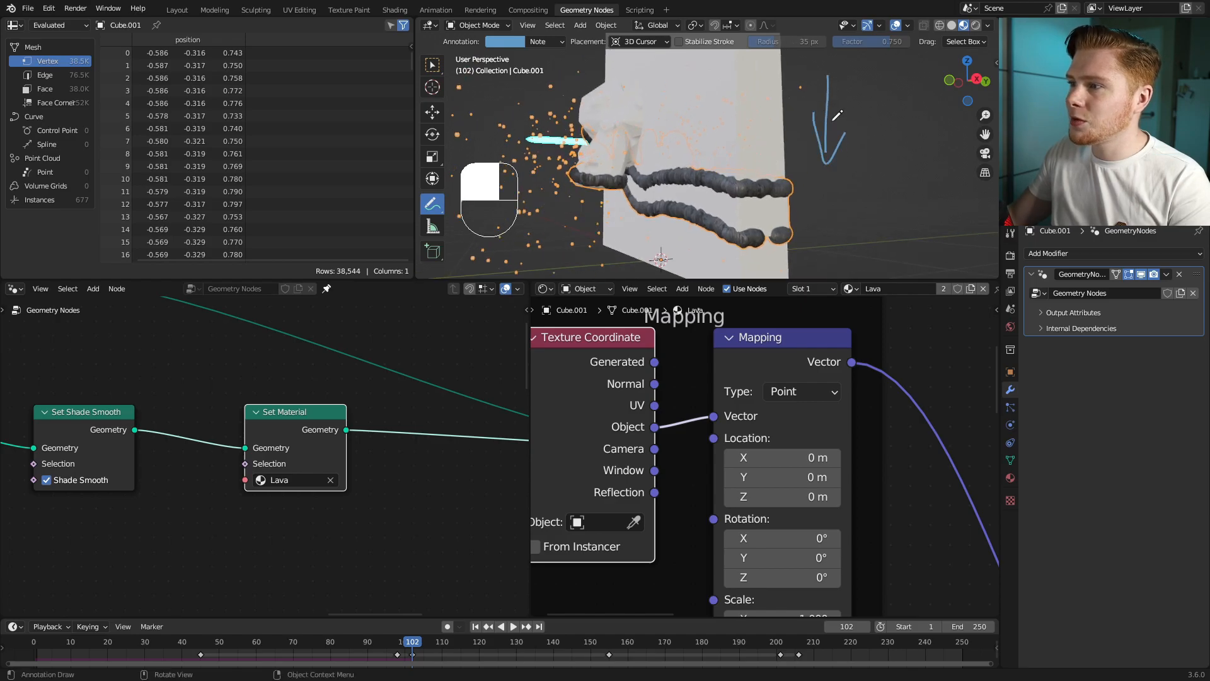
pyautogui.hotkey('ctrl', 'z')
pyautogui.keyDown('shift'); pyautogui.moveTo(828, 205); pyautogui.dragTo(811, 182, button='middle'); pyautogui.keyUp('shift')
pyautogui.scroll(5, 788, 139)
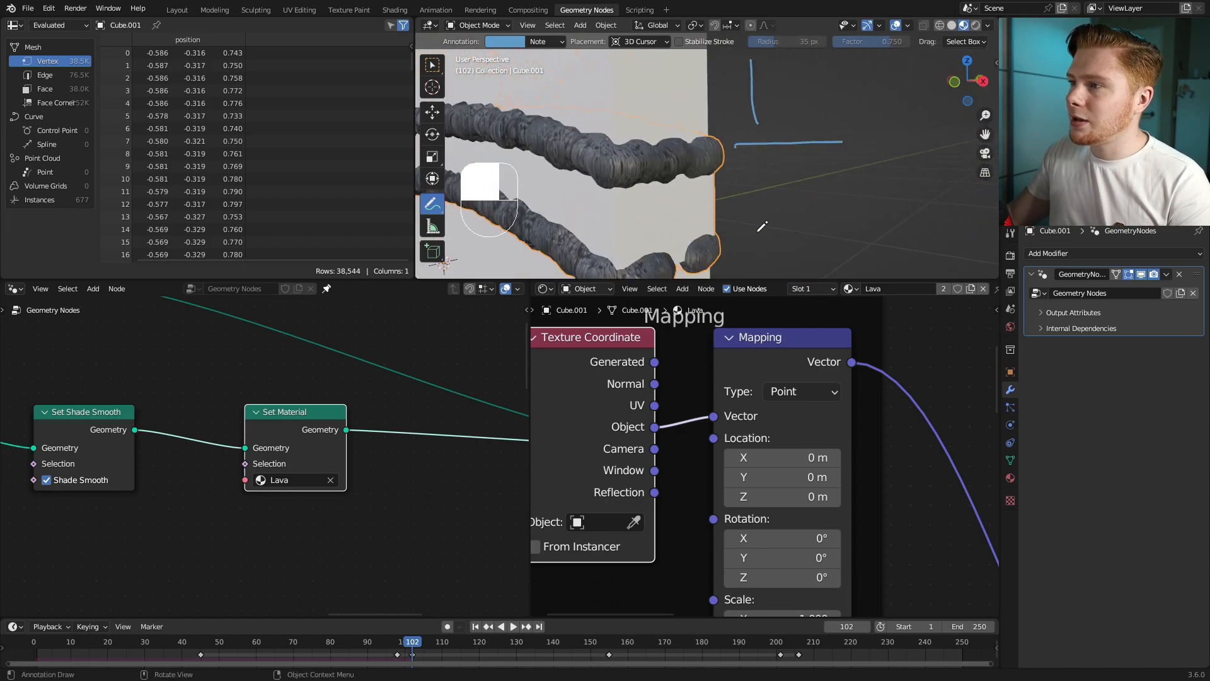
pyautogui.keyDown('ctrl'); pyautogui.moveTo(738, 131); pyautogui.dragTo(754, 208); pyautogui.keyUp('ctrl')
# Step: Set all the Lava material's image textures to Box projection with a Blend of 0.164
pyautogui.scroll(-8, 813, 404)
pyautogui.moveTo(914, 393); pyautogui.dragTo(624, 460, button='middle')
pyautogui.scroll(6, 695, 398)
pyautogui.click(716, 457)
pyautogui.keyDown('shift'); pyautogui.scroll(-8, 721, 554); pyautogui.keyUp('shift')
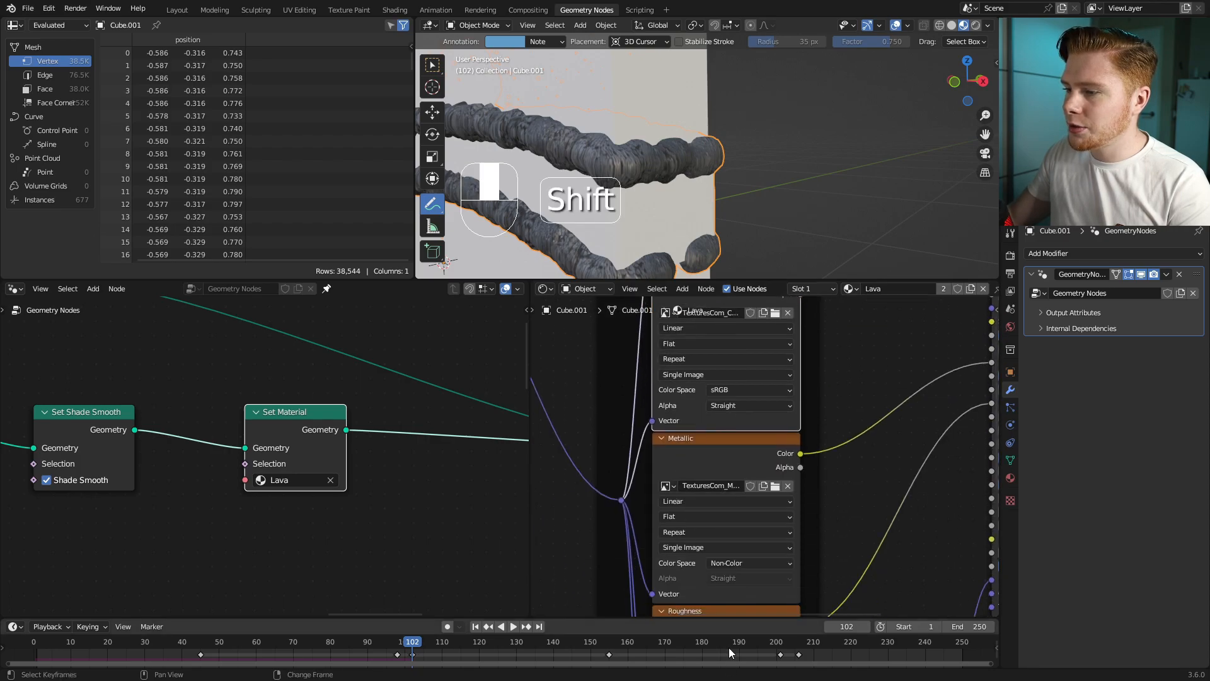
pyautogui.keyDown('shift'); pyautogui.scroll(-5, 722, 586); pyautogui.keyUp('shift')
pyautogui.scroll(3, 725, 542)
pyautogui.press('alt')
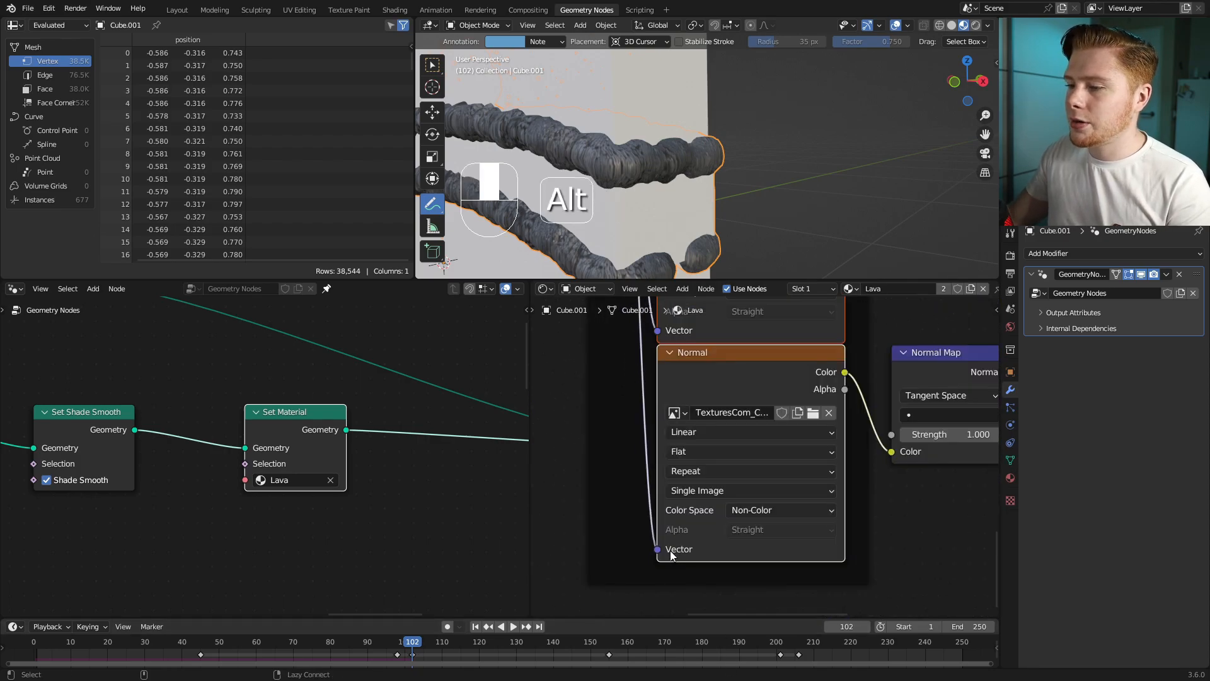
pyautogui.click(694, 457)
pyautogui.click(692, 487)
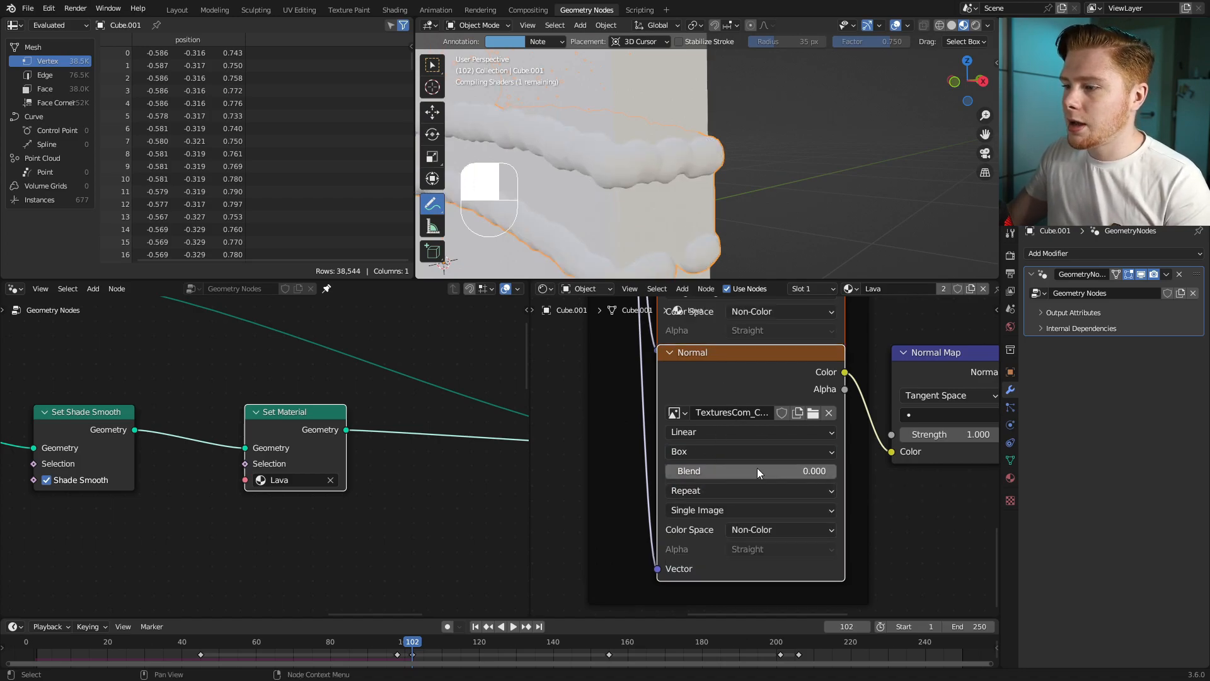
pyautogui.keyDown('alt'); pyautogui.moveTo(694, 475); pyautogui.dragTo(709, 471); pyautogui.keyUp('alt')
pyautogui.scroll(-3, 740, 512)
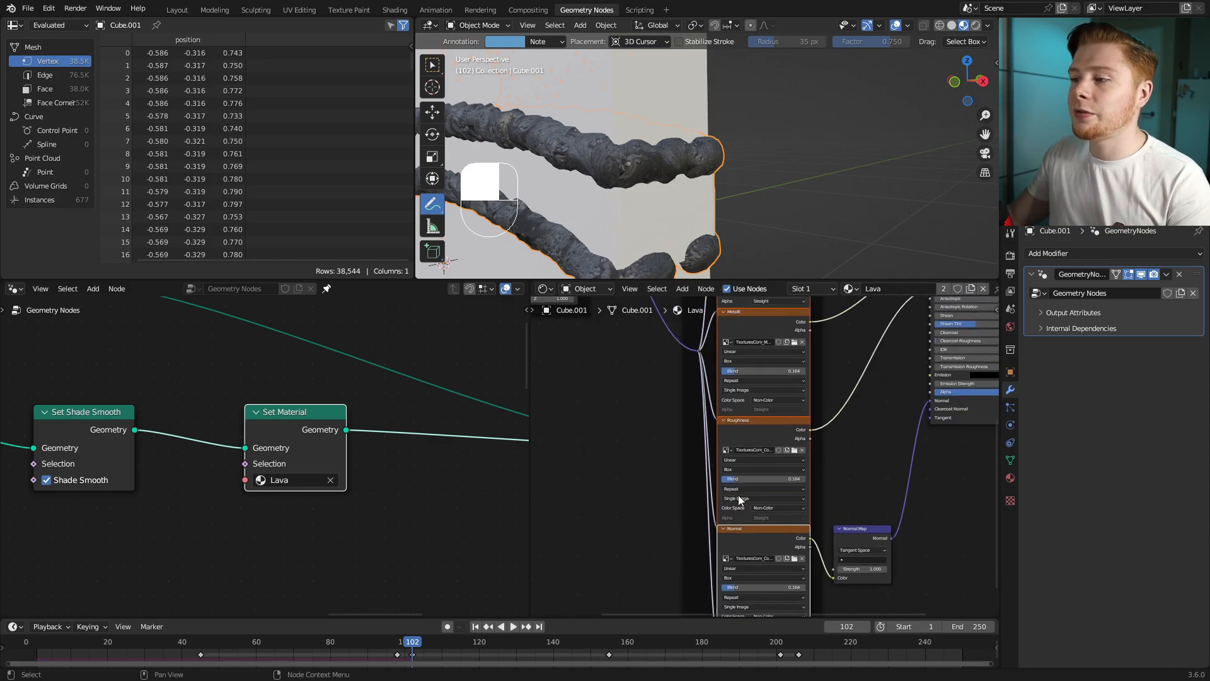
# Step: Inspect the textured trails and preview the Ambient Occlusion texture's Color output directly on them
pyautogui.keyDown('shift'); pyautogui.moveTo(605, 221); pyautogui.dragTo(690, 222, button='middle'); pyautogui.keyUp('shift')
pyautogui.scroll(4, 726, 255)
pyautogui.scroll(-2, 719, 253)
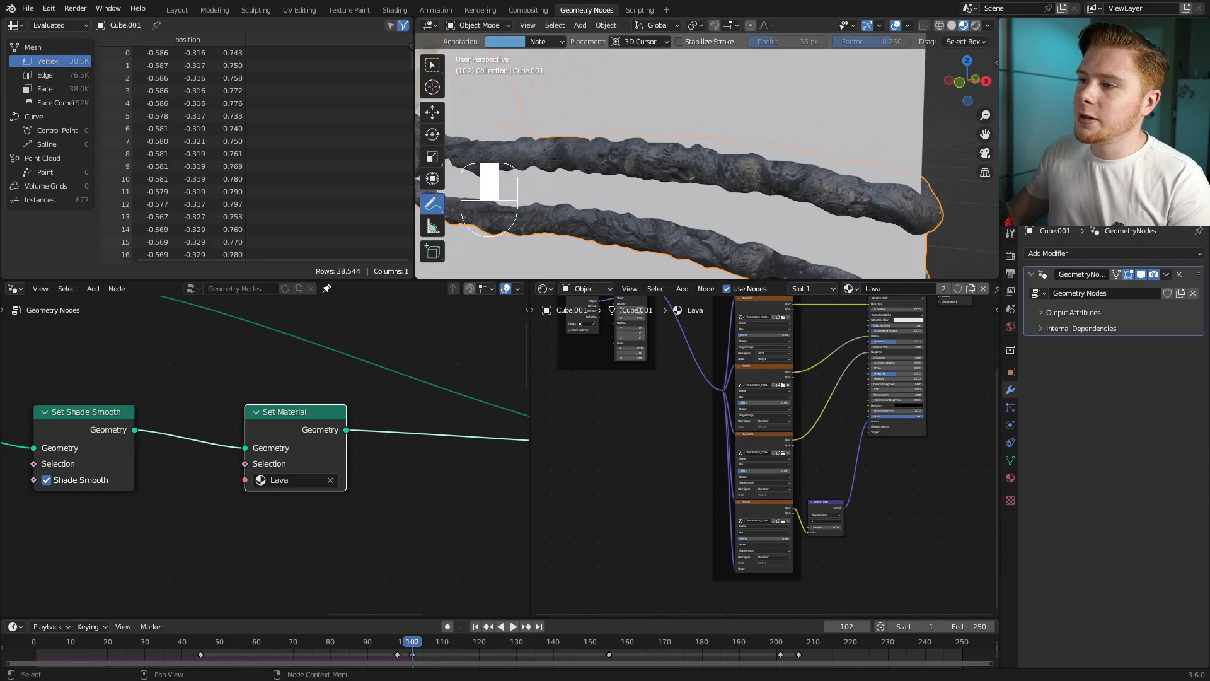
pyautogui.scroll(-3, 761, 474)
pyautogui.moveTo(742, 352); pyautogui.dragTo(654, 504, button='middle')
pyautogui.scroll(6, 654, 505)
pyautogui.keyDown('ctrl'); pyautogui.keyDown('shift'); pyautogui.click(659, 436); pyautogui.keyUp('shift'); pyautogui.keyUp('ctrl')
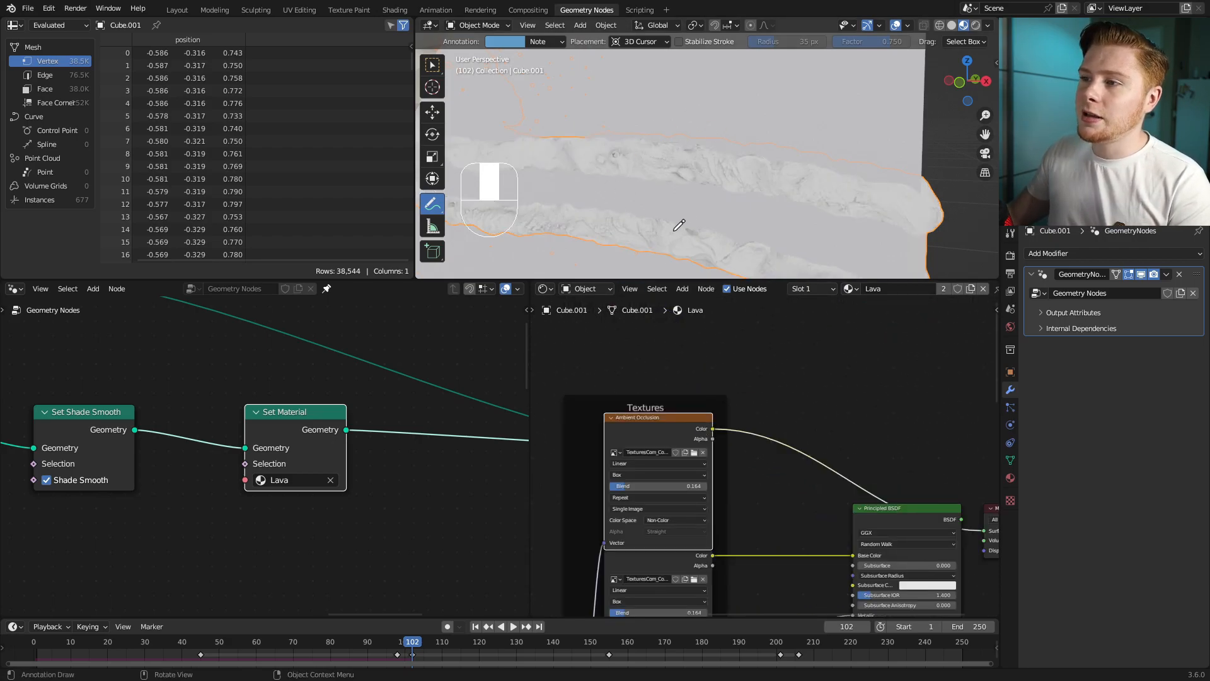
# Step: Insert a Color Ramp on the link from the Ambient Occlusion texture's Color to the Material Output
pyautogui.scroll(2, 775, 398)
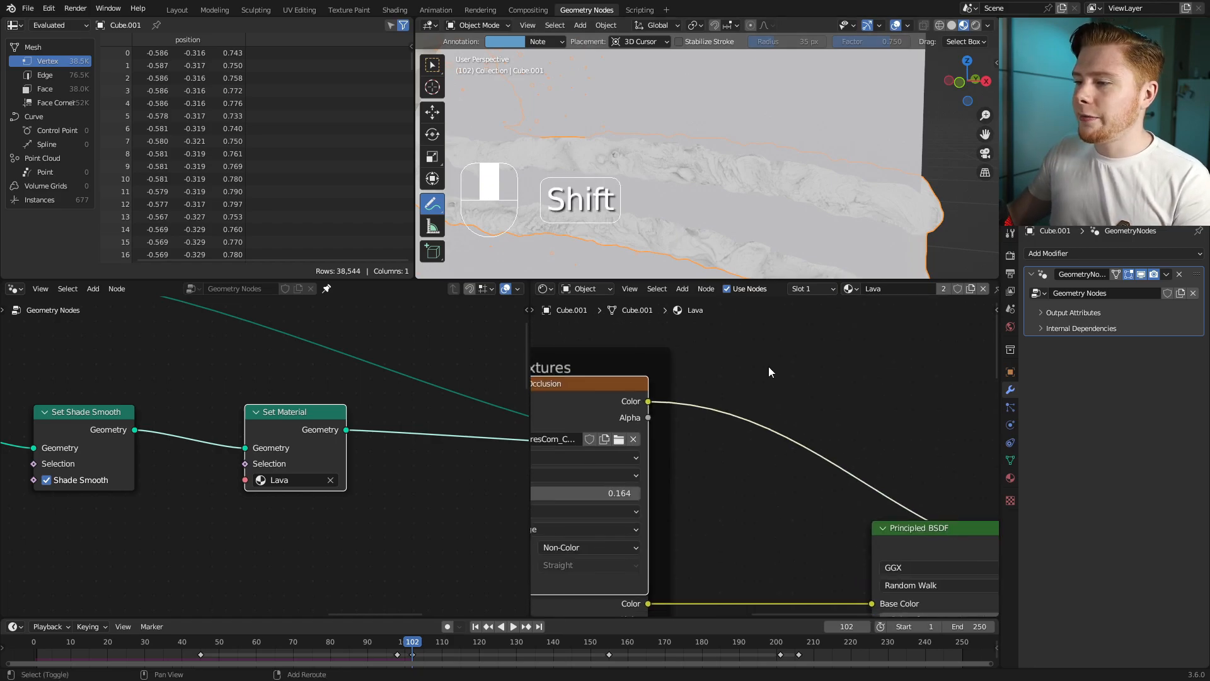
pyautogui.hotkey('shift', 'a')
pyautogui.write('color')
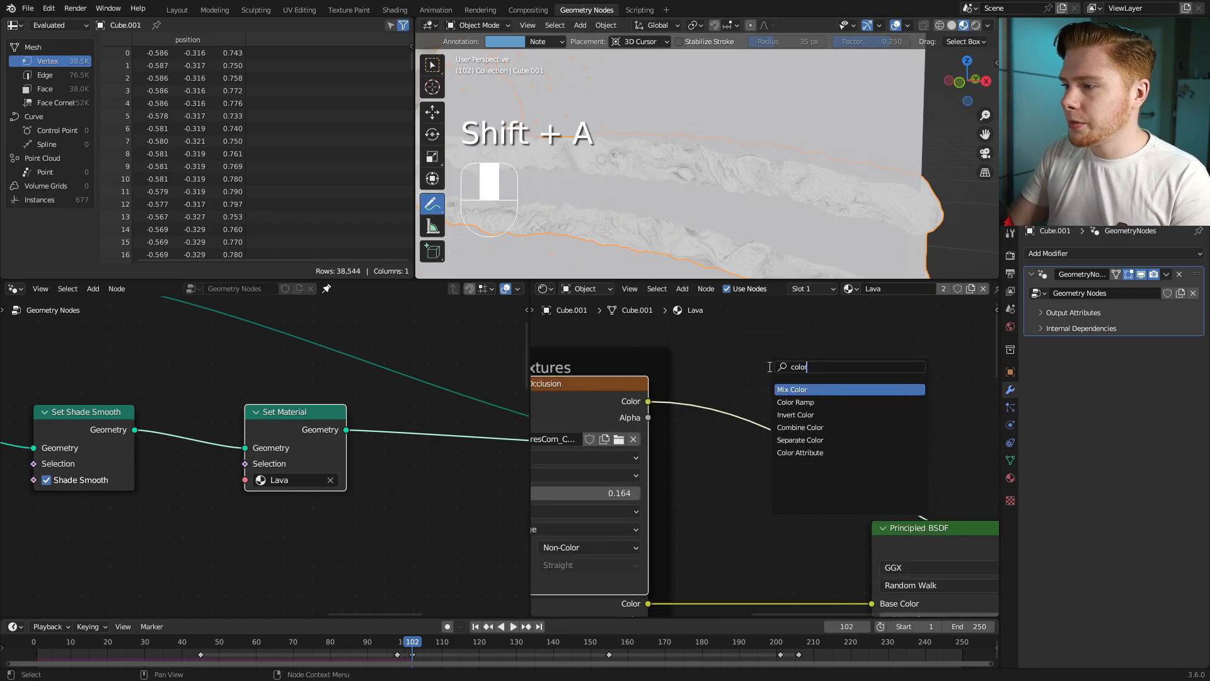
pyautogui.click(796, 403)
pyautogui.click(737, 471)
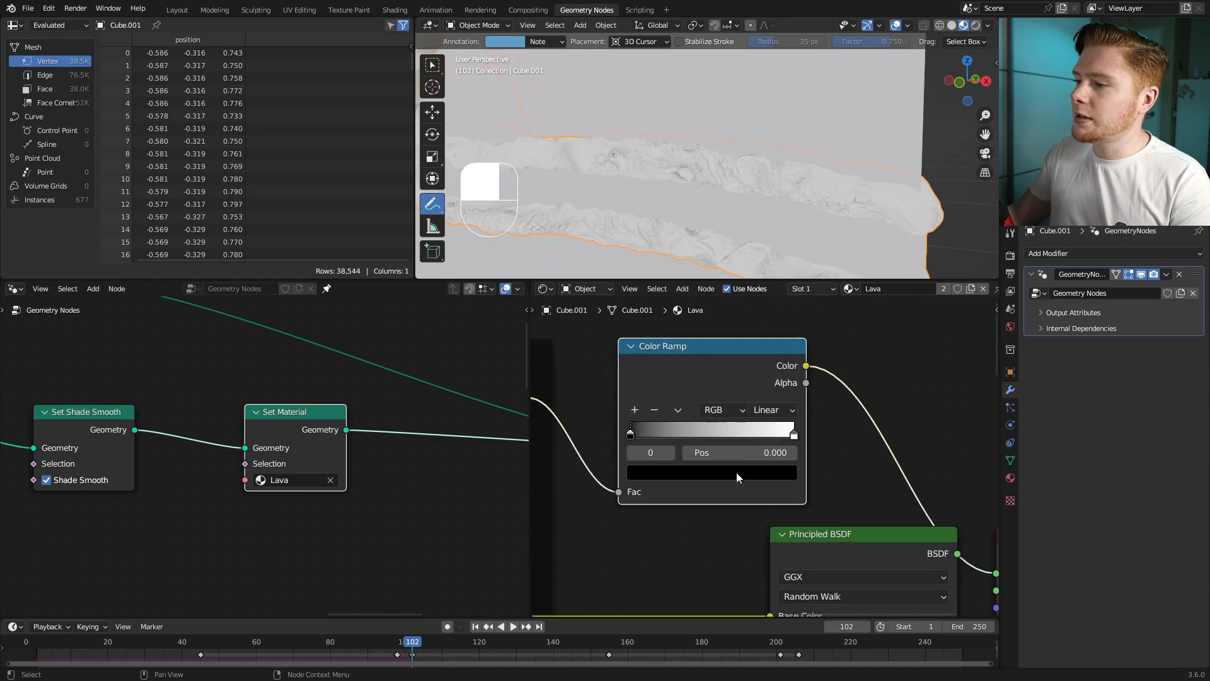
# Step: Invert the Color Ramp with white at 0 and black at 0.282, using B-Spline interpolation
pyautogui.scroll(1, 617, 431)
pyautogui.moveTo(645, 433); pyautogui.dragTo(688, 432)
pyautogui.moveTo(773, 437); pyautogui.dragTo(482, 433)
pyautogui.scroll(1, 780, 419)
pyautogui.click(771, 391)
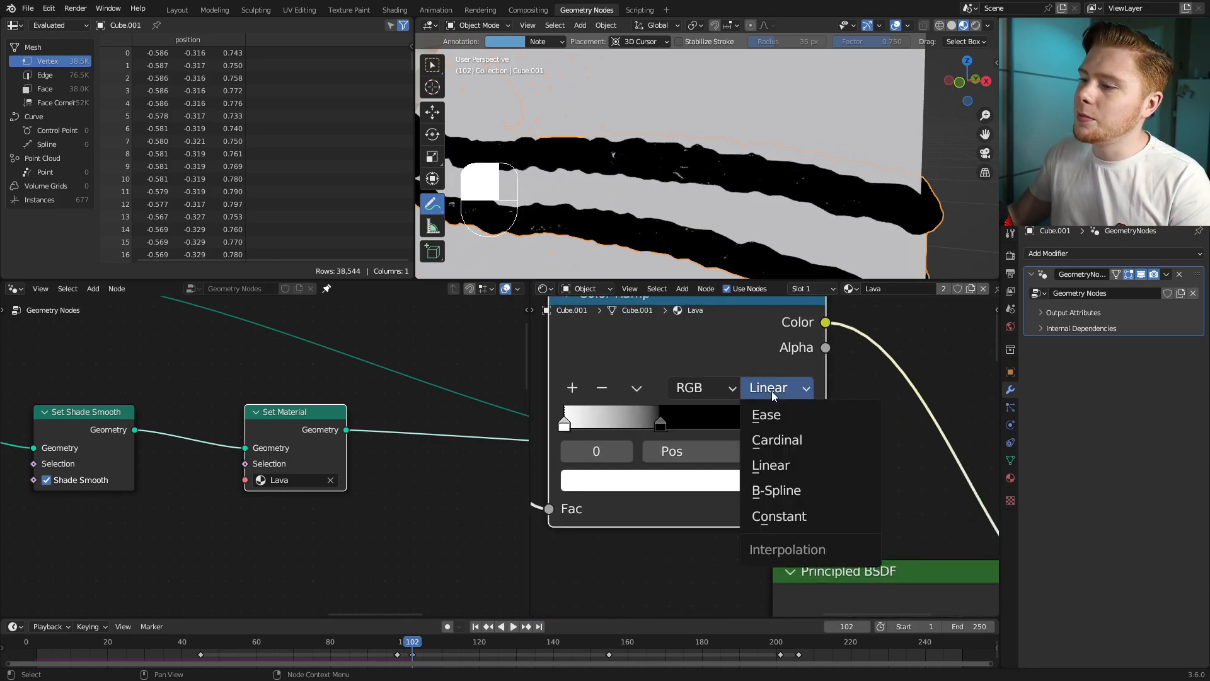
pyautogui.click(783, 490)
pyautogui.moveTo(662, 423); pyautogui.dragTo(647, 423)
pyautogui.scroll(-3, 676, 403)
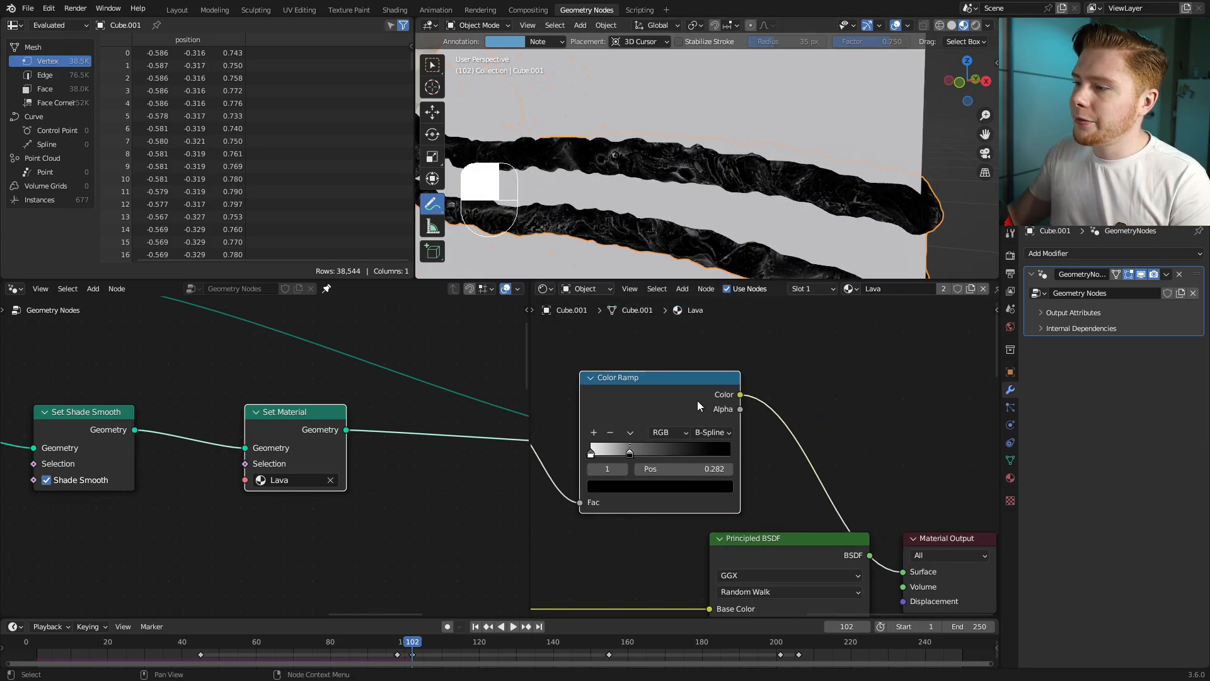
# Step: Insert a Math node set to Multiply by 100 between the Color Ramp and the Material Output
pyautogui.hotkey('shift', 'a')
pyautogui.write('add')
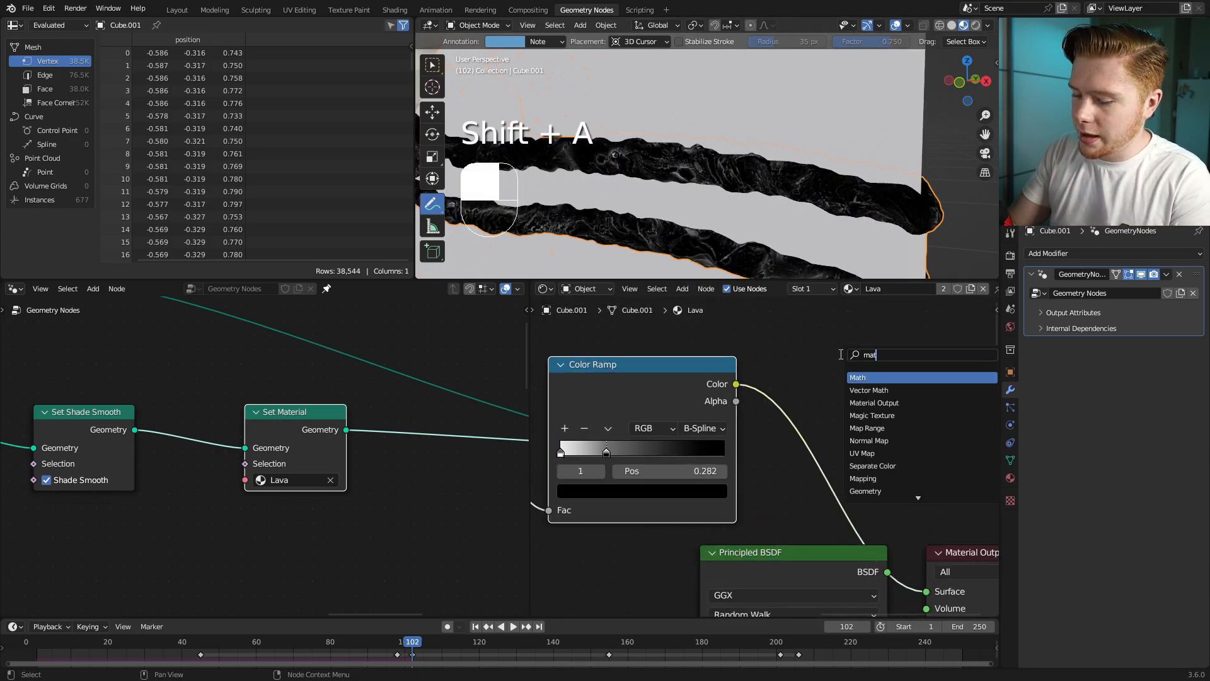
pyautogui.press('Return')
pyautogui.click(825, 417)
pyautogui.click(826, 421)
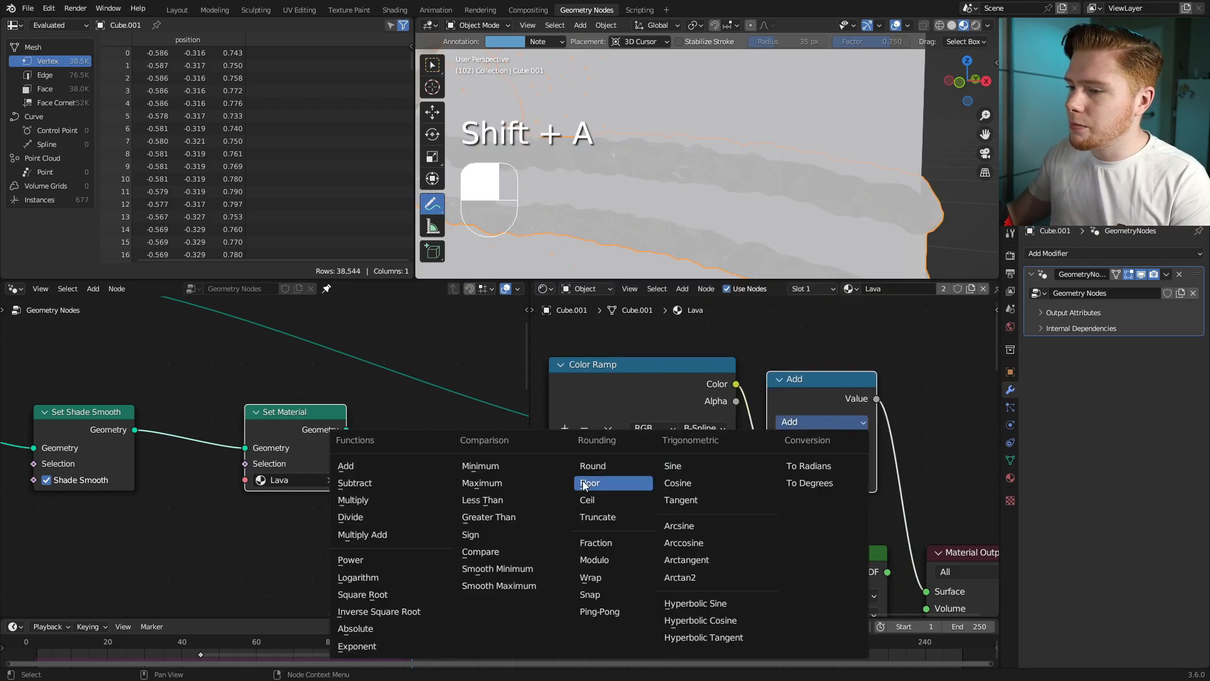
pyautogui.click(398, 499)
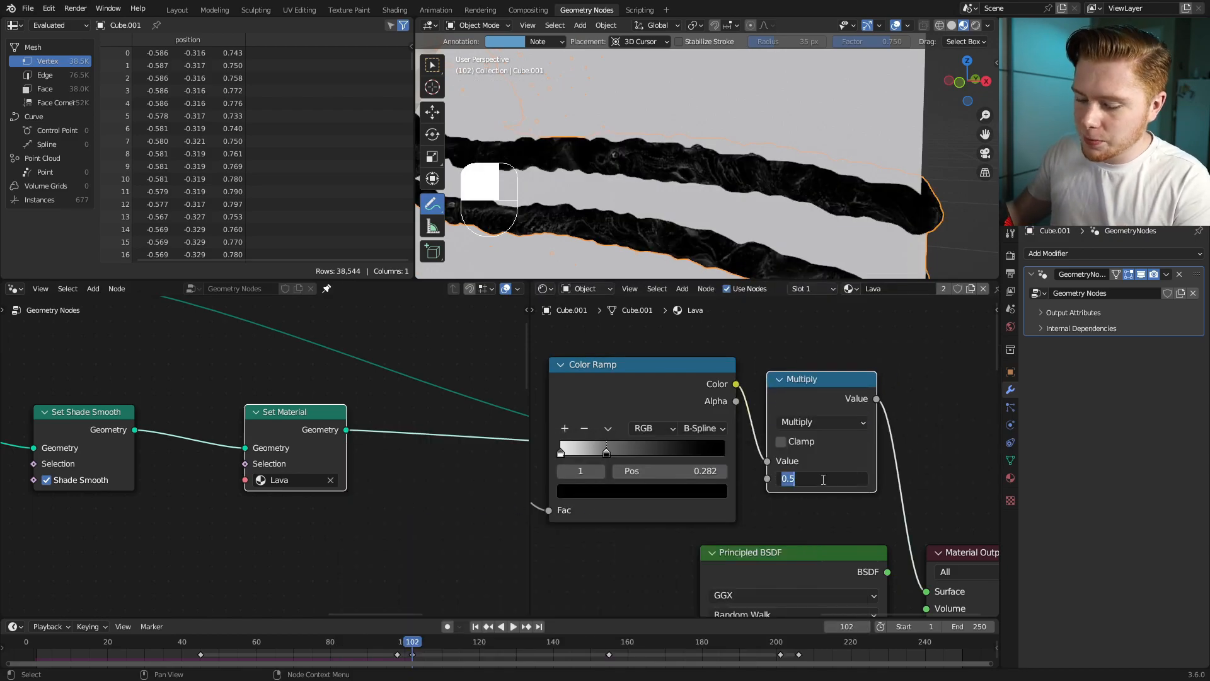
pyautogui.write('0')
pyautogui.press('Return')
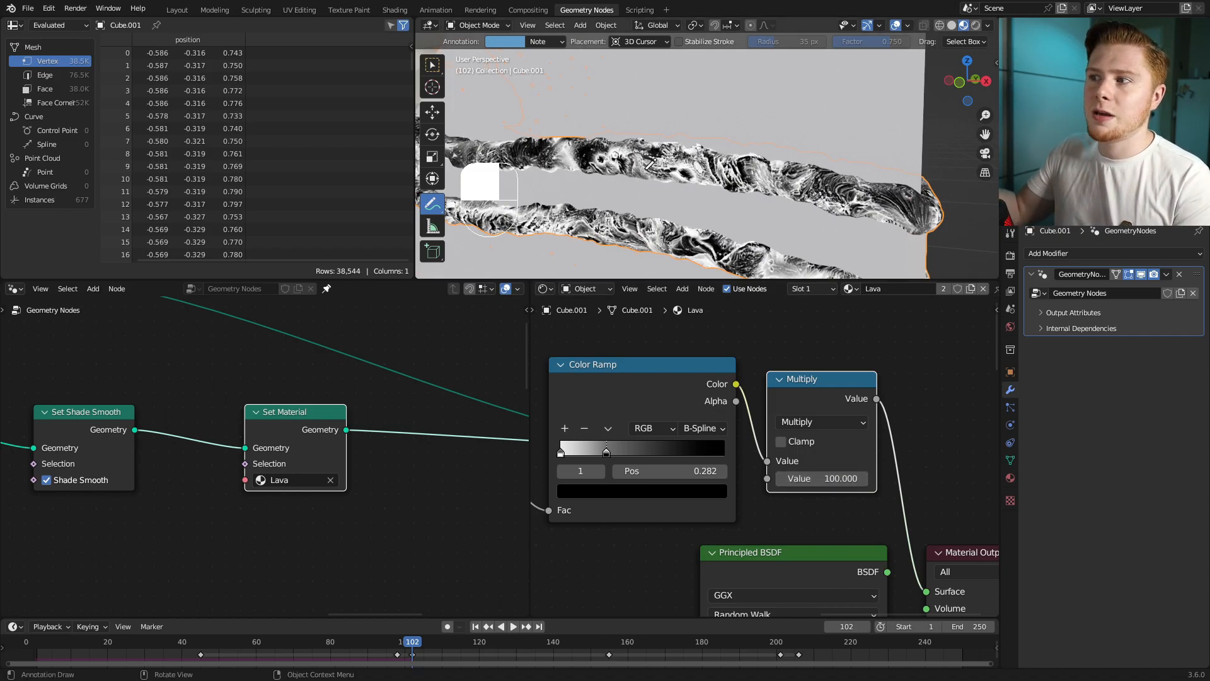
# Step: Connect the Multiply value to the Principled BSDF's Emission Strength and reconnect the BSDF to the Material Output
pyautogui.scroll(-4, 831, 392)
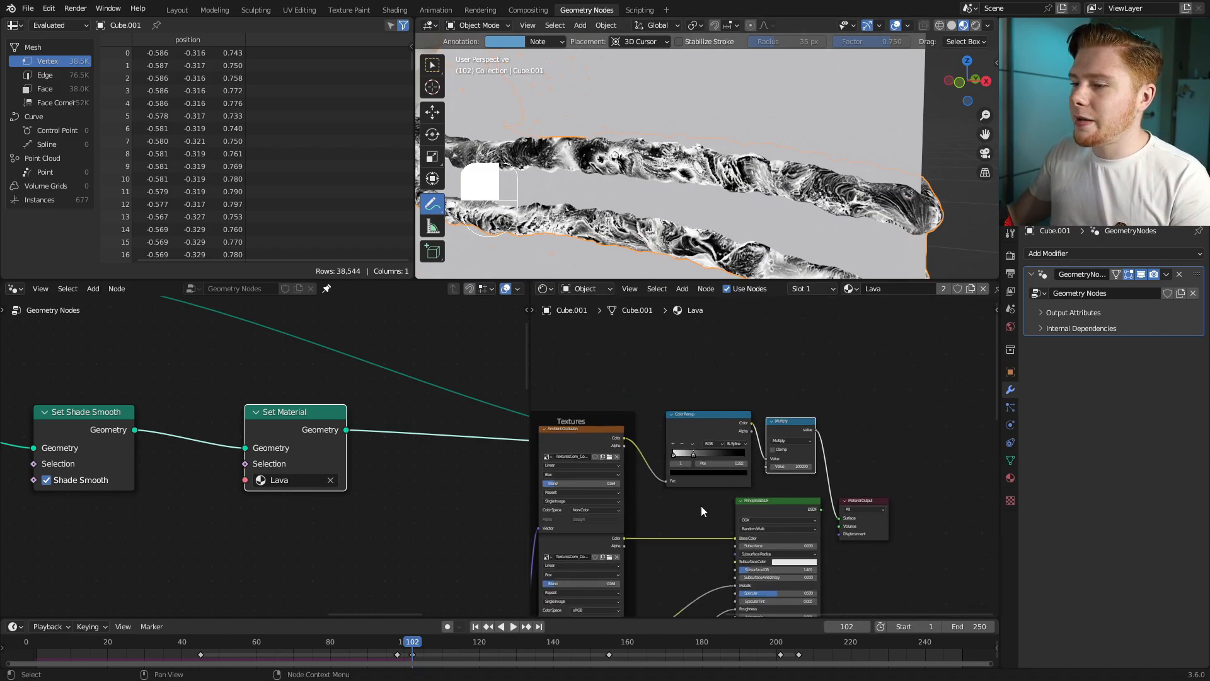
pyautogui.moveTo(822, 446); pyautogui.dragTo(639, 558)
pyautogui.moveTo(681, 500); pyautogui.dragTo(689, 501)
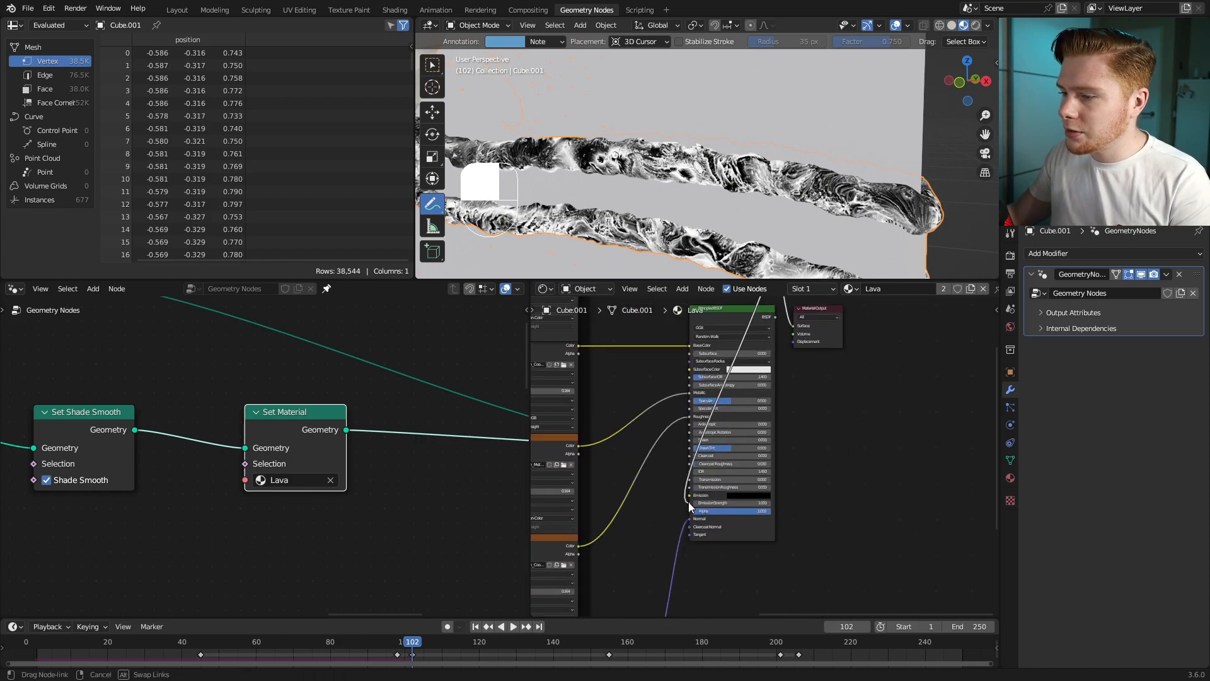
pyautogui.scroll(2, 838, 504)
pyautogui.keyDown('ctrl'); pyautogui.keyDown('shift'); pyautogui.click(691, 398); pyautogui.keyUp('shift'); pyautogui.keyUp('ctrl')
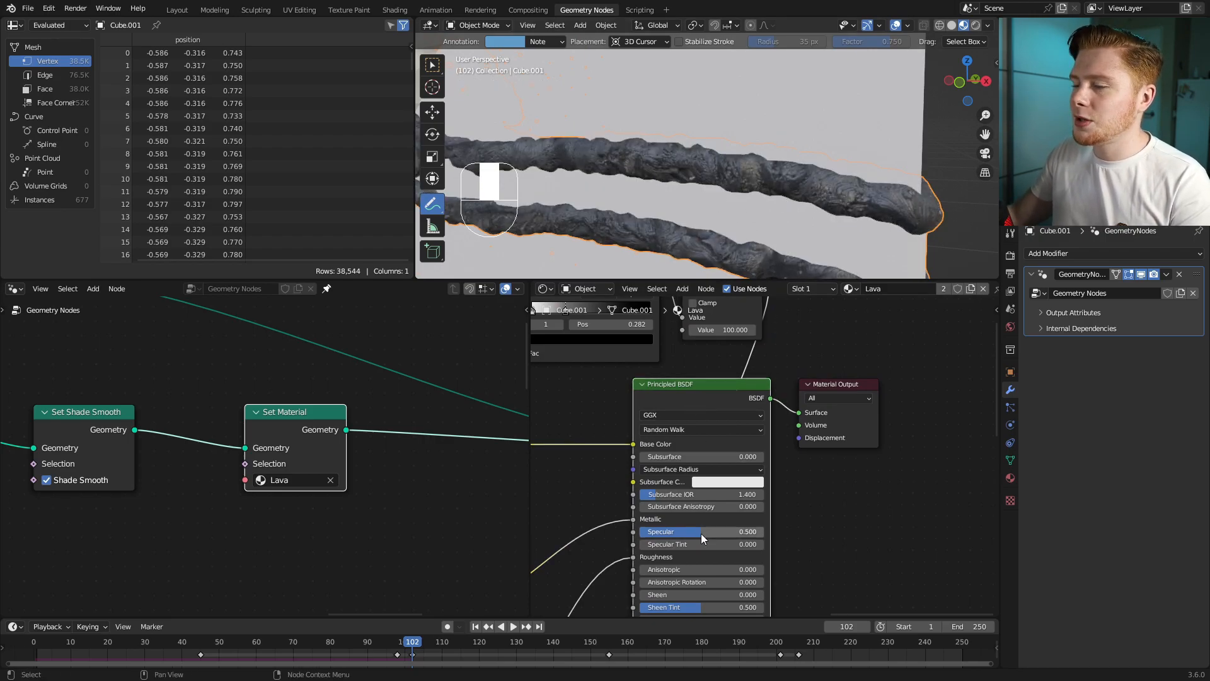
# Step: Add a Blackbody node at temperature 1500 and connect its Color to the Principled BSDF's Emission
pyautogui.moveTo(701, 534); pyautogui.dragTo(774, 580, button='middle')
pyautogui.scroll(3, 774, 580)
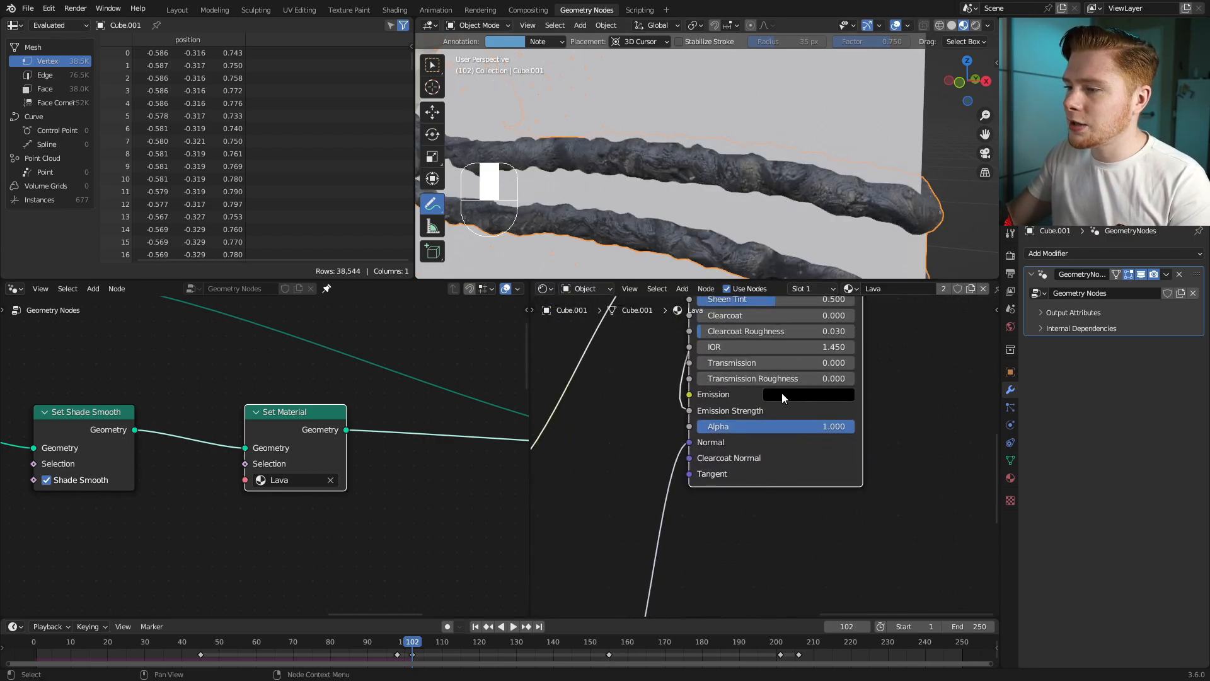
pyautogui.moveTo(667, 436); pyautogui.dragTo(736, 384, button='middle')
pyautogui.scroll(1, 736, 384)
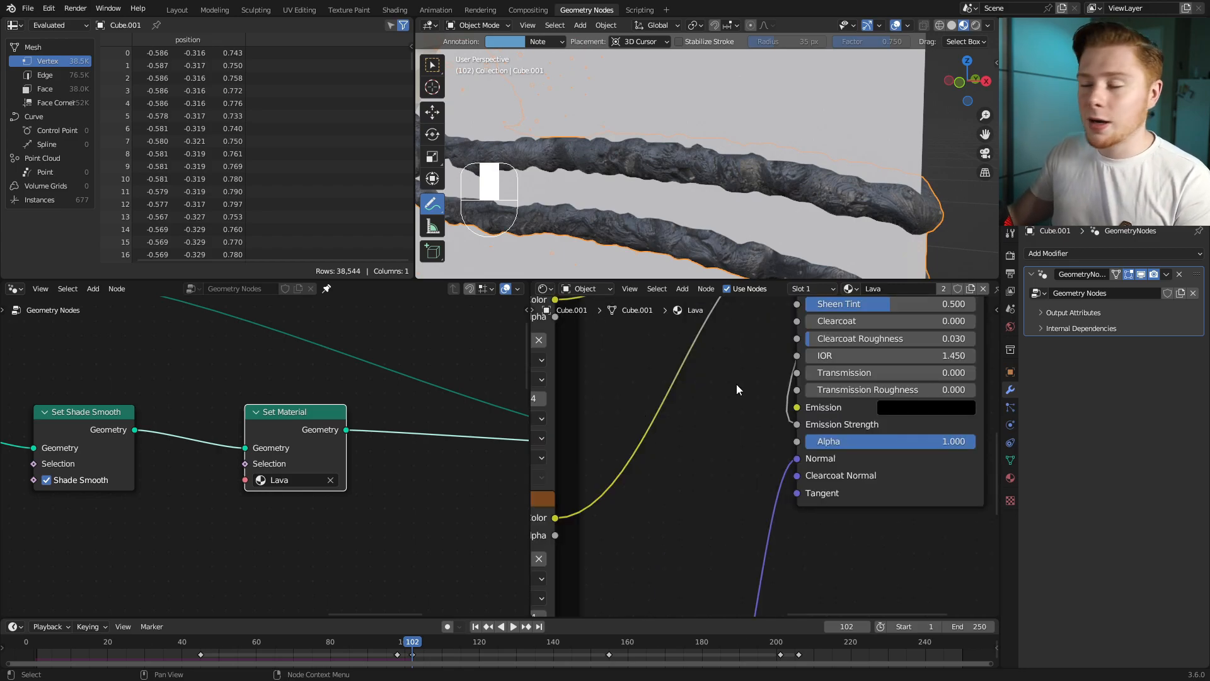
pyautogui.hotkey('shift', 'a')
pyautogui.hotkey('shift', 'a')
pyautogui.write('blac')
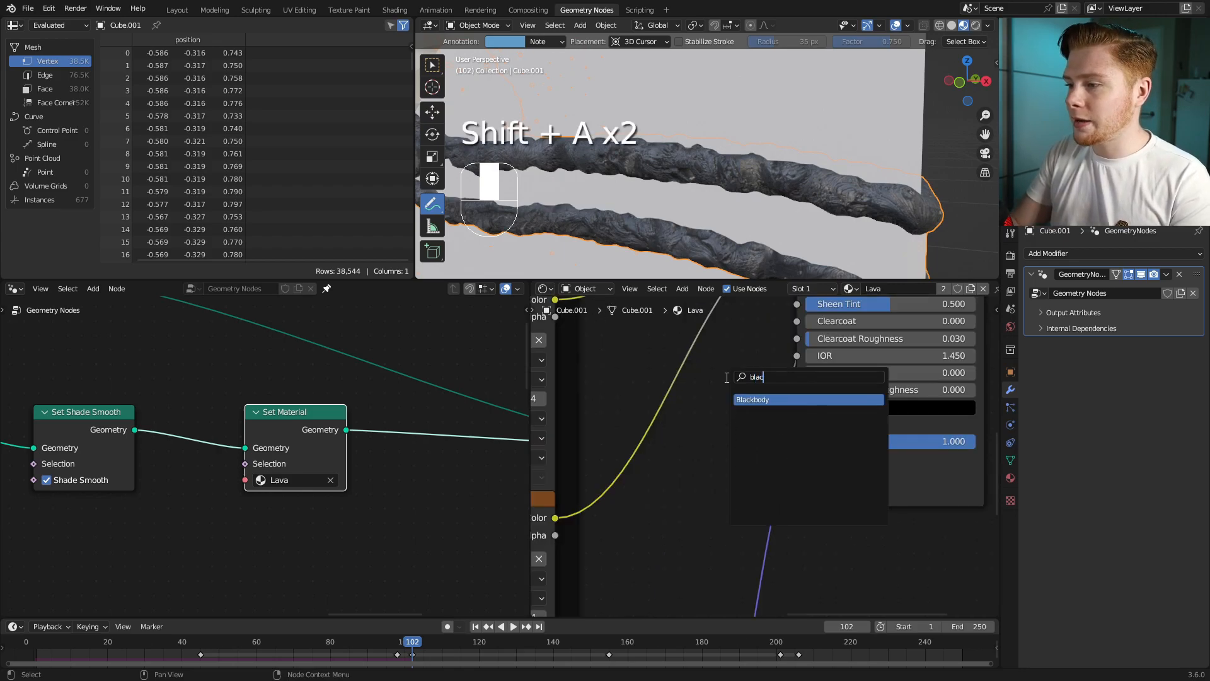
pyautogui.press('Return')
pyautogui.click(754, 500)
pyautogui.moveTo(754, 500); pyautogui.dragTo(753, 500)
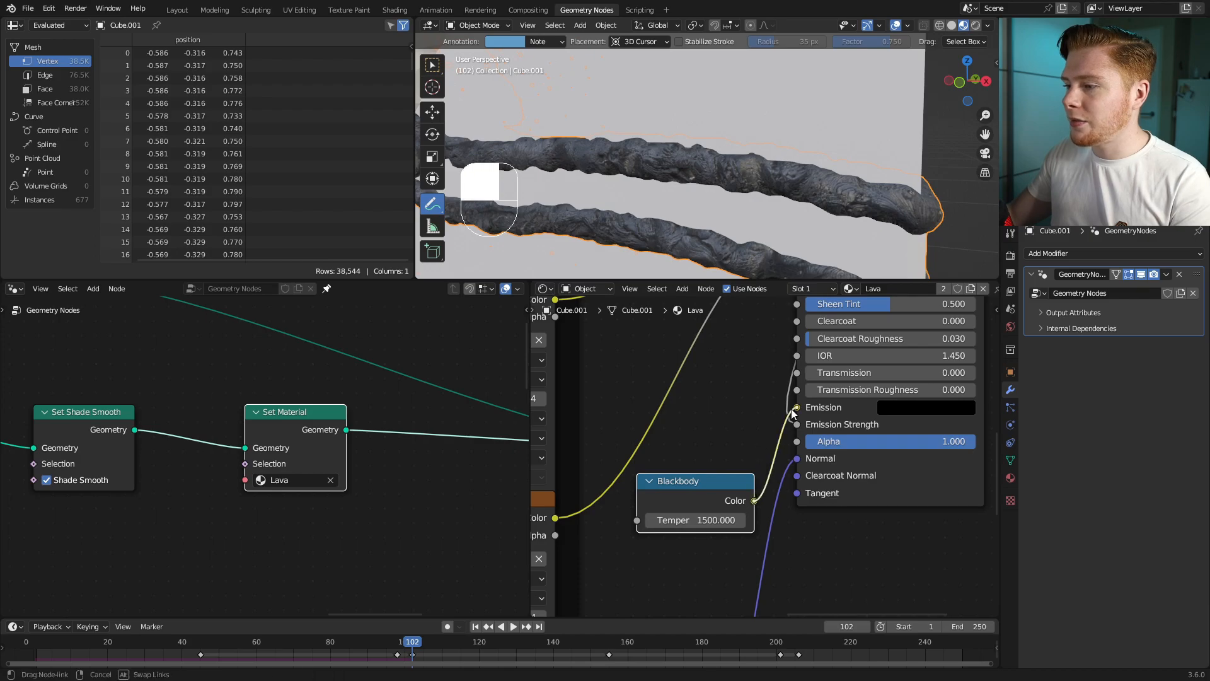
pyautogui.moveTo(791, 408); pyautogui.dragTo(793, 408)
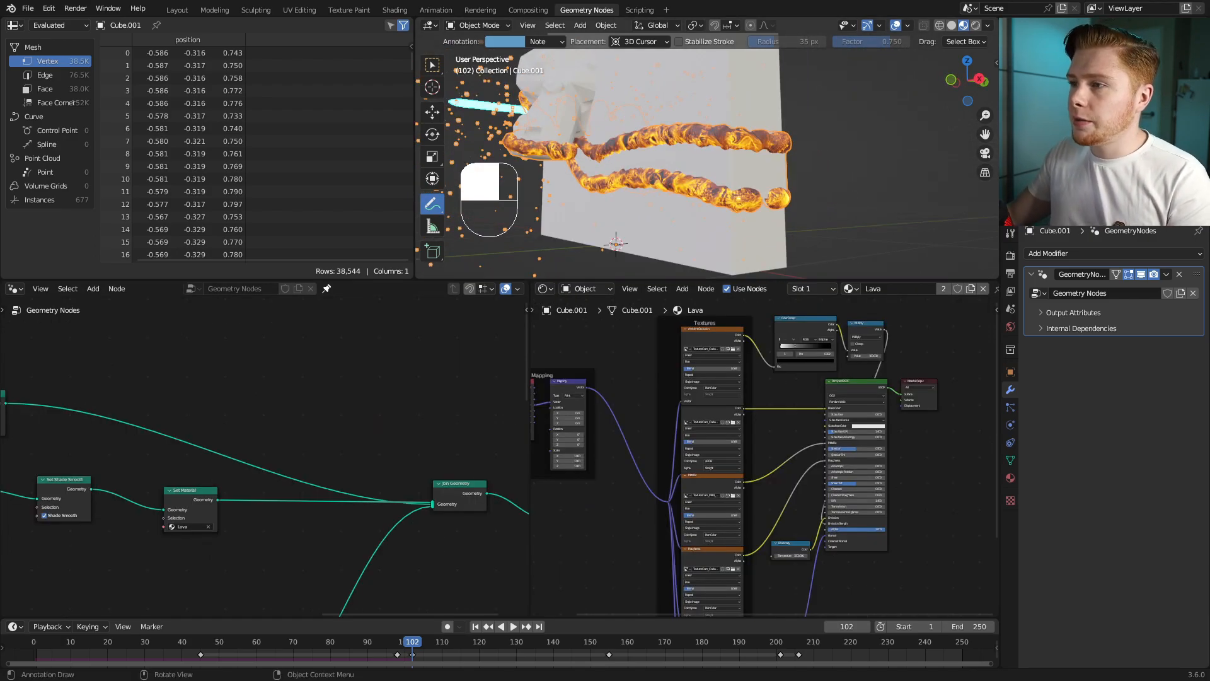
# Step: Add a second material slot to the wall object with a new material named "Middle part"
pyautogui.click(1010, 478)
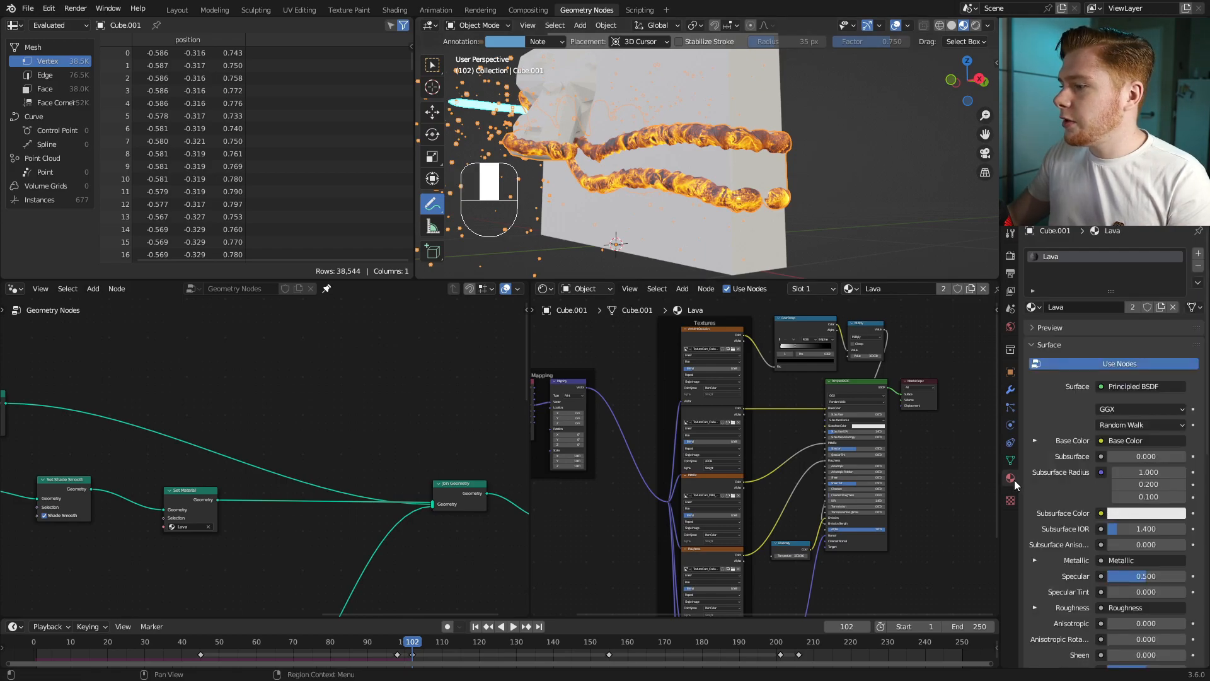
pyautogui.click(1199, 255)
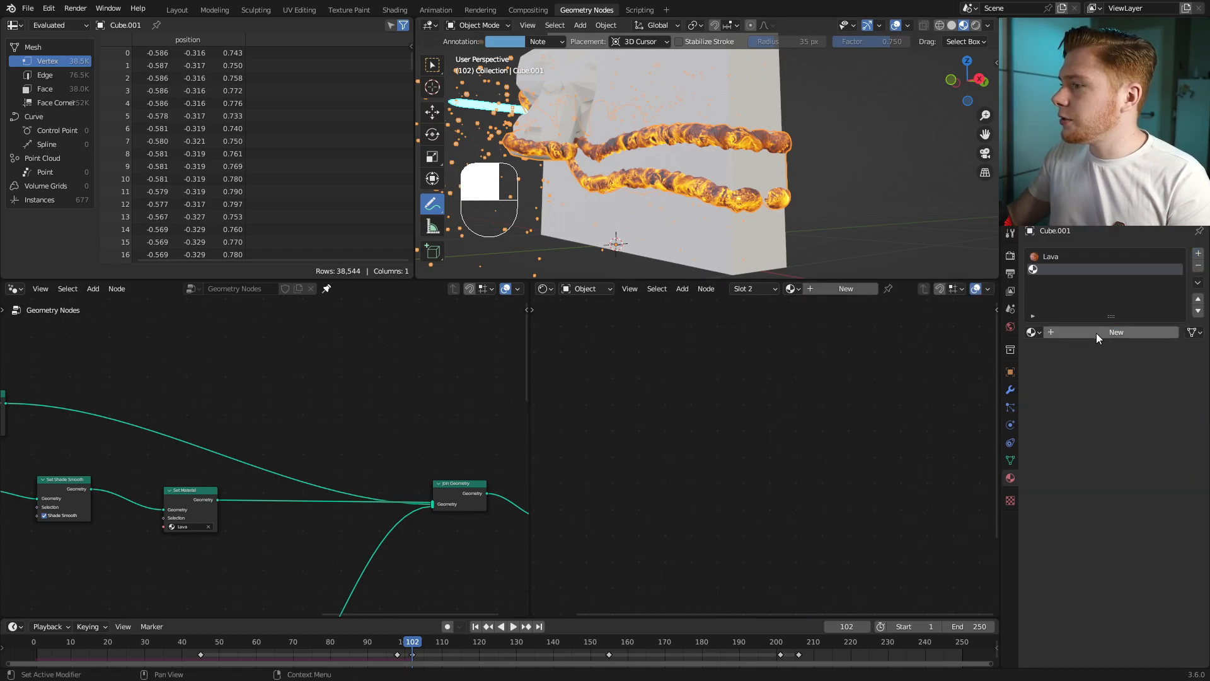
pyautogui.click(1095, 331)
pyautogui.write('Mid')
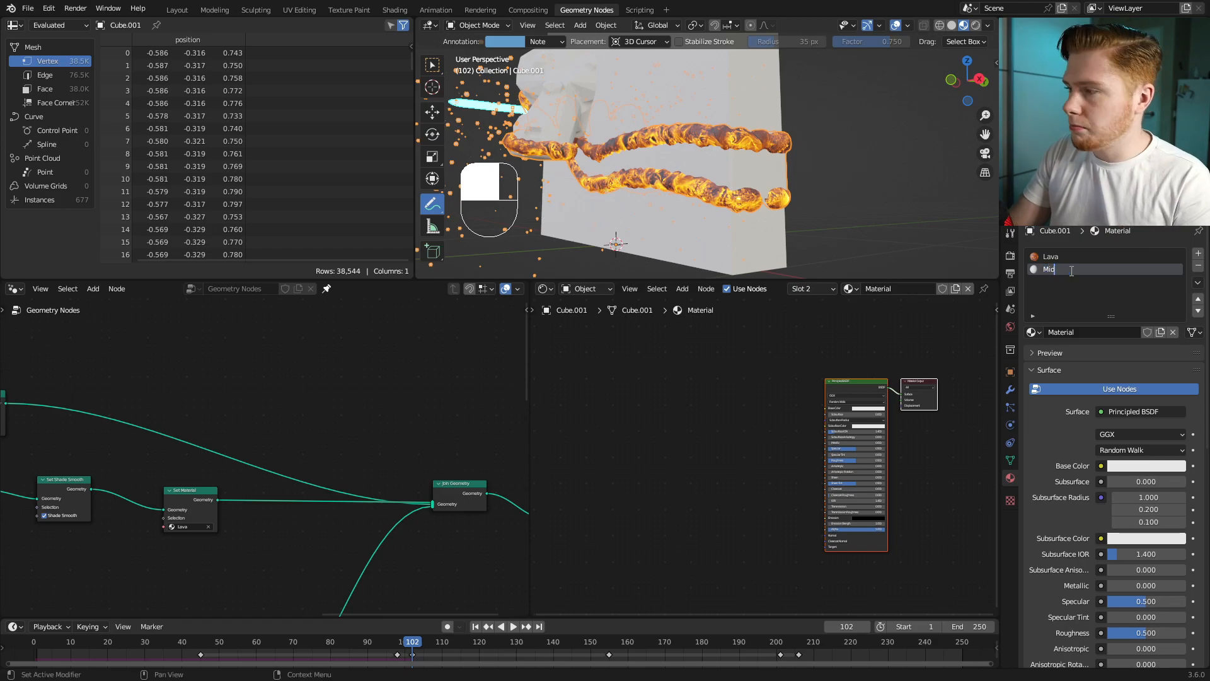
pyautogui.write('dle part')
pyautogui.press('Return')
# Step: Replace the Middle part material's Principled BSDF with an Emission shader feeding the Material Output's Surface
pyautogui.scroll(6, 813, 356)
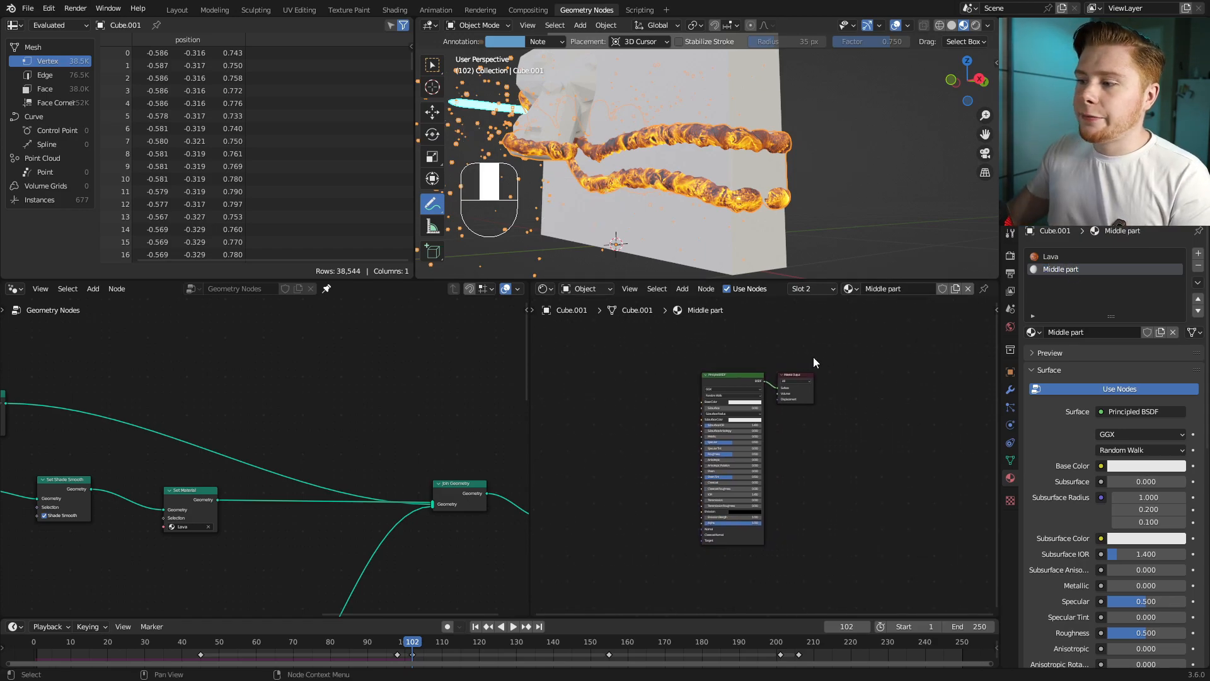
pyautogui.click(671, 346)
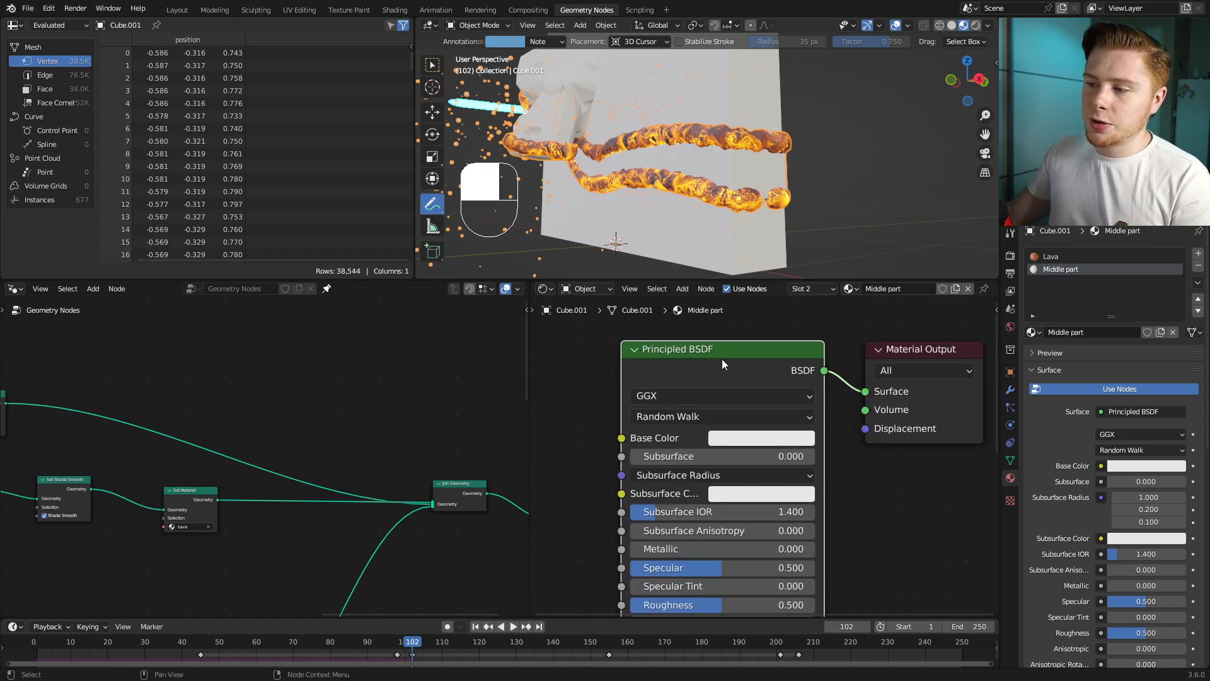
pyautogui.press('x')
pyautogui.hotkey('shift', 'a')
pyautogui.write('sem')
pyautogui.press('Return')
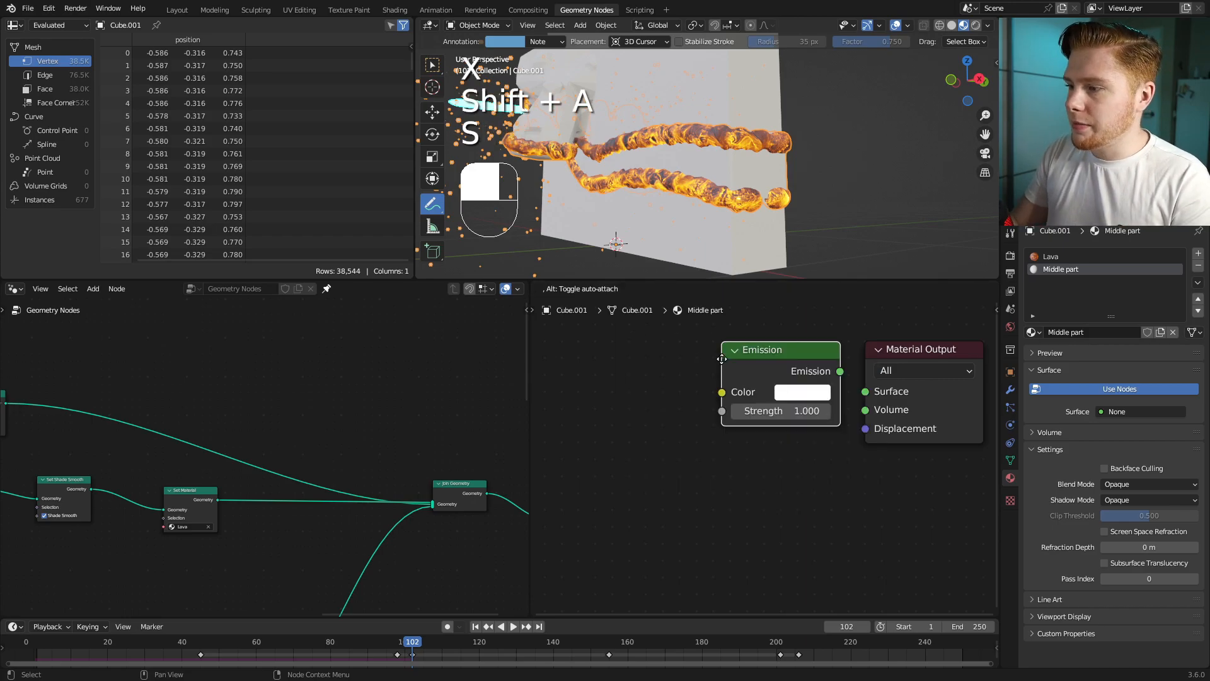
pyautogui.click(686, 360)
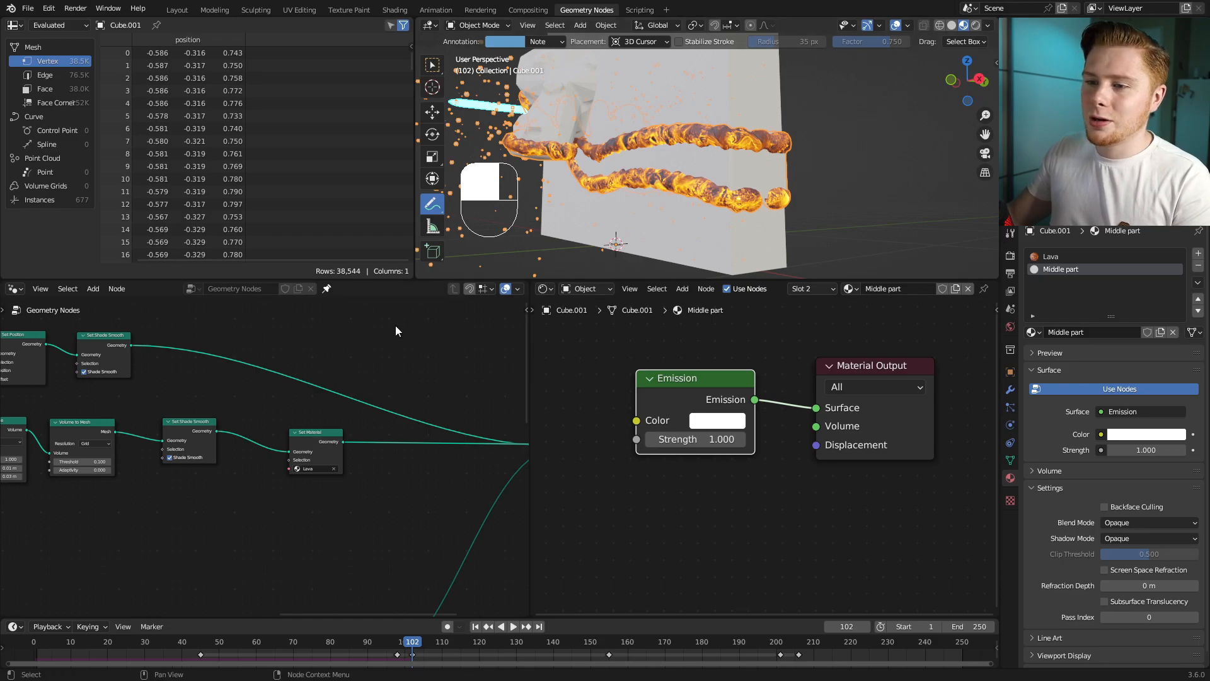
# Step: Duplicate the Lava Set Material node and insert the copy on the upper Set Shade Smooth branch before Join Geometry
pyautogui.moveTo(388, 337); pyautogui.dragTo(318, 383, button='middle')
pyautogui.scroll(6, 317, 383)
pyautogui.click(247, 493)
pyautogui.scroll(-5, 246, 495)
pyautogui.moveTo(242, 504); pyautogui.dragTo(295, 498, button='middle')
pyautogui.hotkey('shift', 'd')
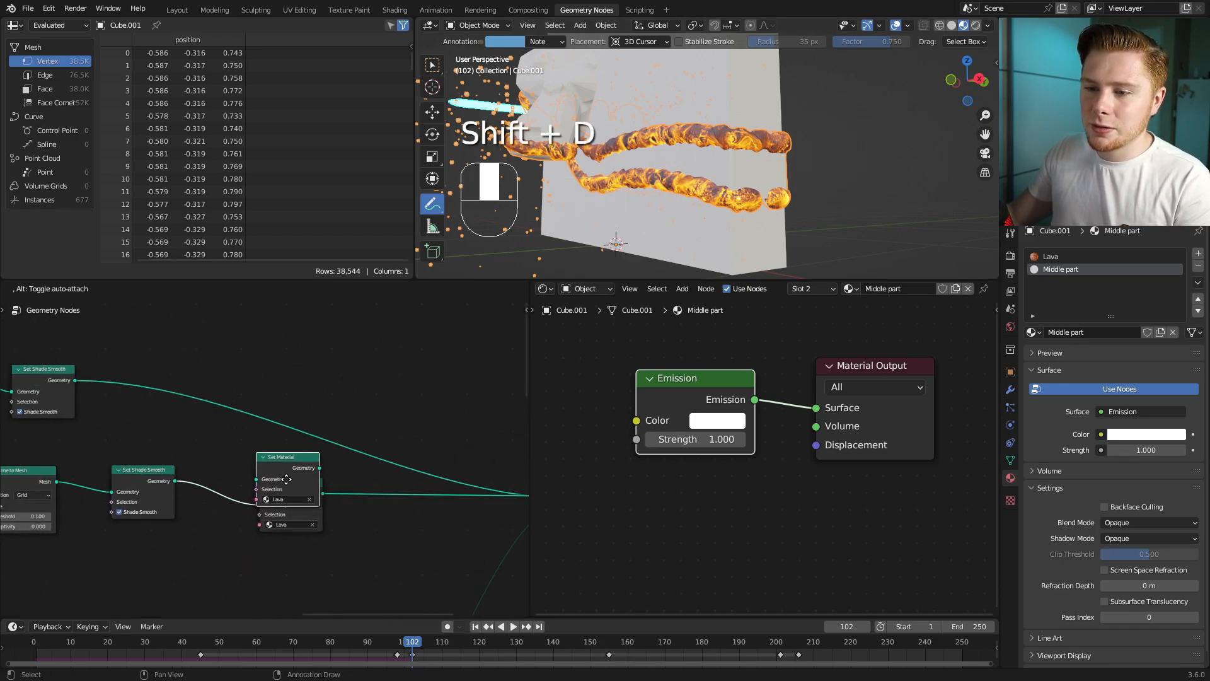
pyautogui.click(288, 438)
# Step: Assign the Middle part material to the duplicated Set Material node
pyautogui.scroll(5, 271, 457)
pyautogui.click(334, 457)
pyautogui.press('BackSpace')
pyautogui.press('BackSpace')
pyautogui.write('mid')
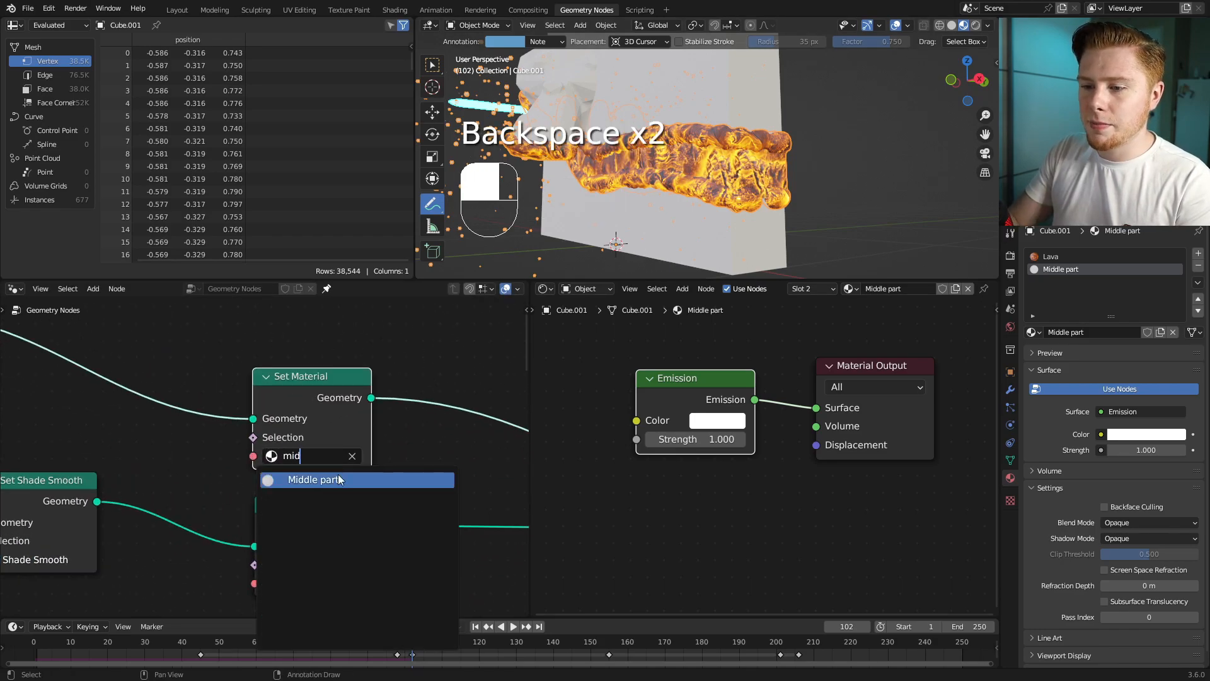
pyautogui.click(339, 479)
pyautogui.click(736, 422)
pyautogui.moveTo(743, 278); pyautogui.dragTo(774, 225)
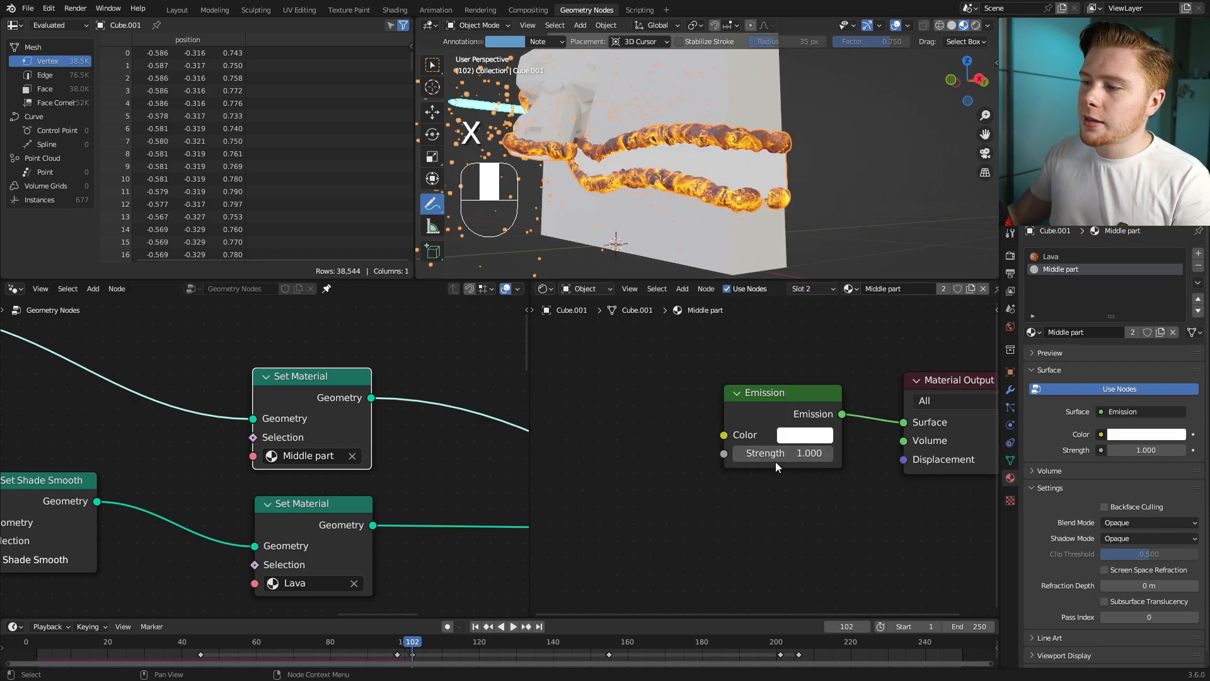
# Step: Add a Noise Texture to the Middle part material and connect its Fac to the Emission Strength
pyautogui.moveTo(601, 453); pyautogui.dragTo(724, 435, button='middle')
pyautogui.hotkey('shift', 'a')
pyautogui.write('noise')
pyautogui.press('Return')
pyautogui.click(638, 410)
pyautogui.moveTo(714, 416); pyautogui.dragTo(846, 436)
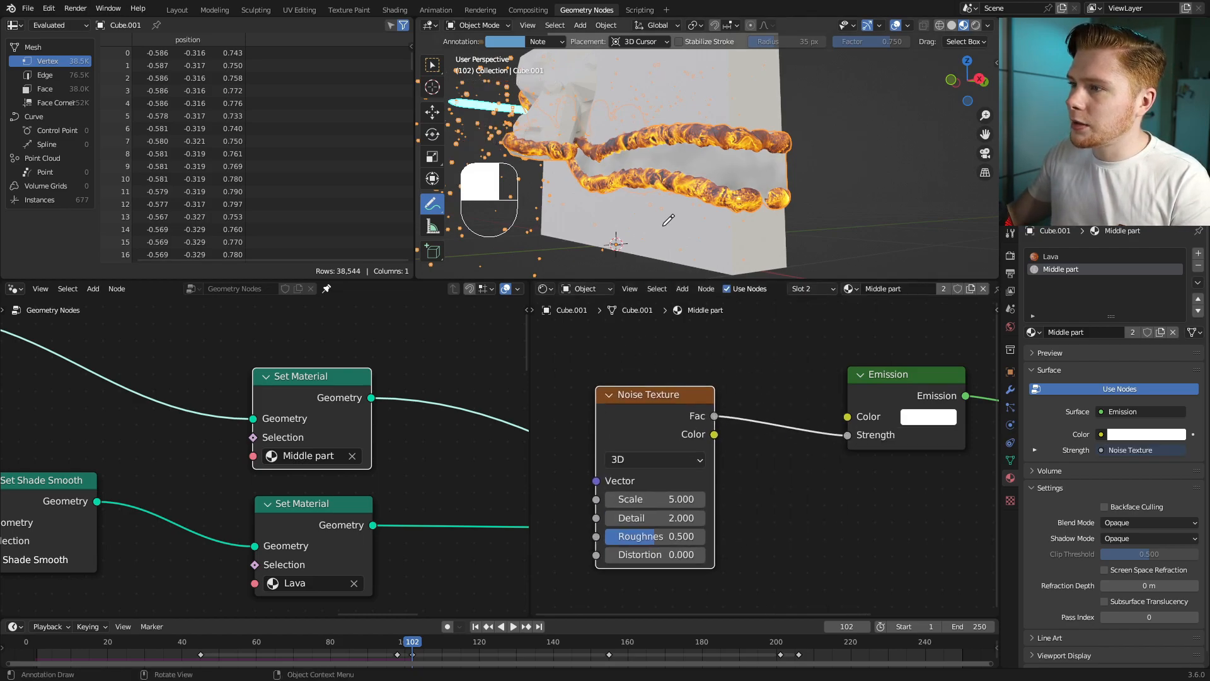
# Step: Add Texture Coordinate and Mapping nodes to the Noise Texture and try Object coordinates as the mapping input
pyautogui.scroll(-2, 704, 460)
pyautogui.moveTo(706, 461); pyautogui.dragTo(800, 430, button='middle')
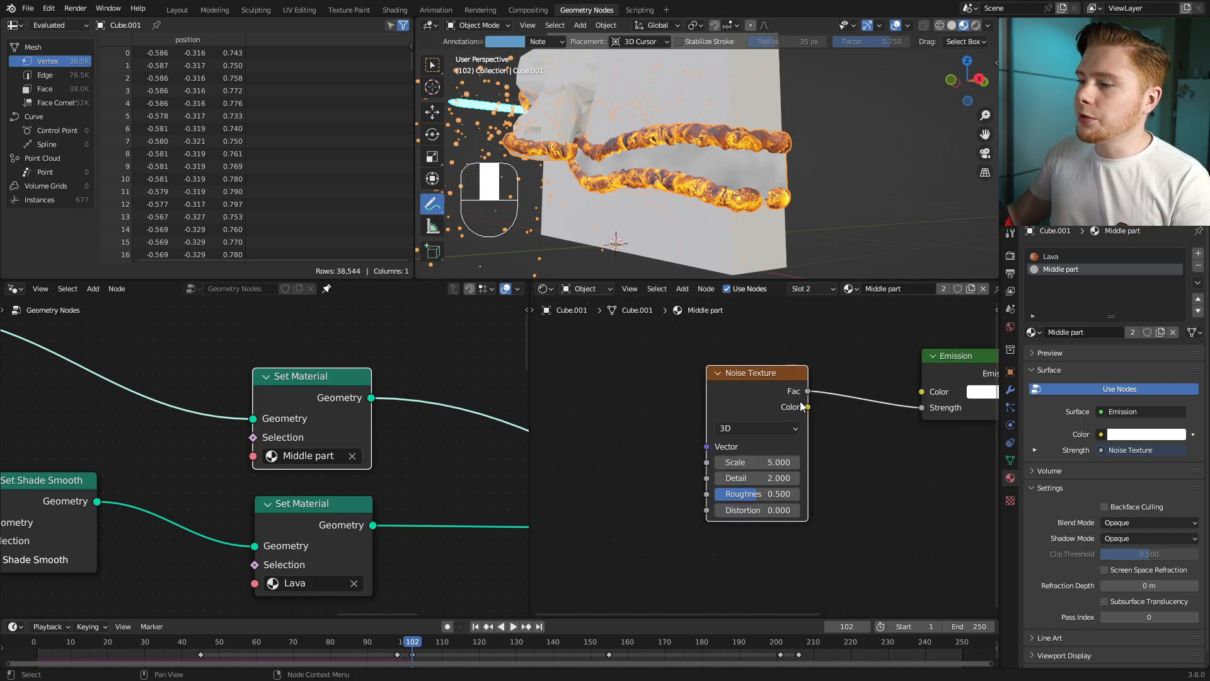
pyautogui.hotkey('ctrl', 't')
pyautogui.moveTo(614, 491); pyautogui.dragTo(701, 475, button='middle')
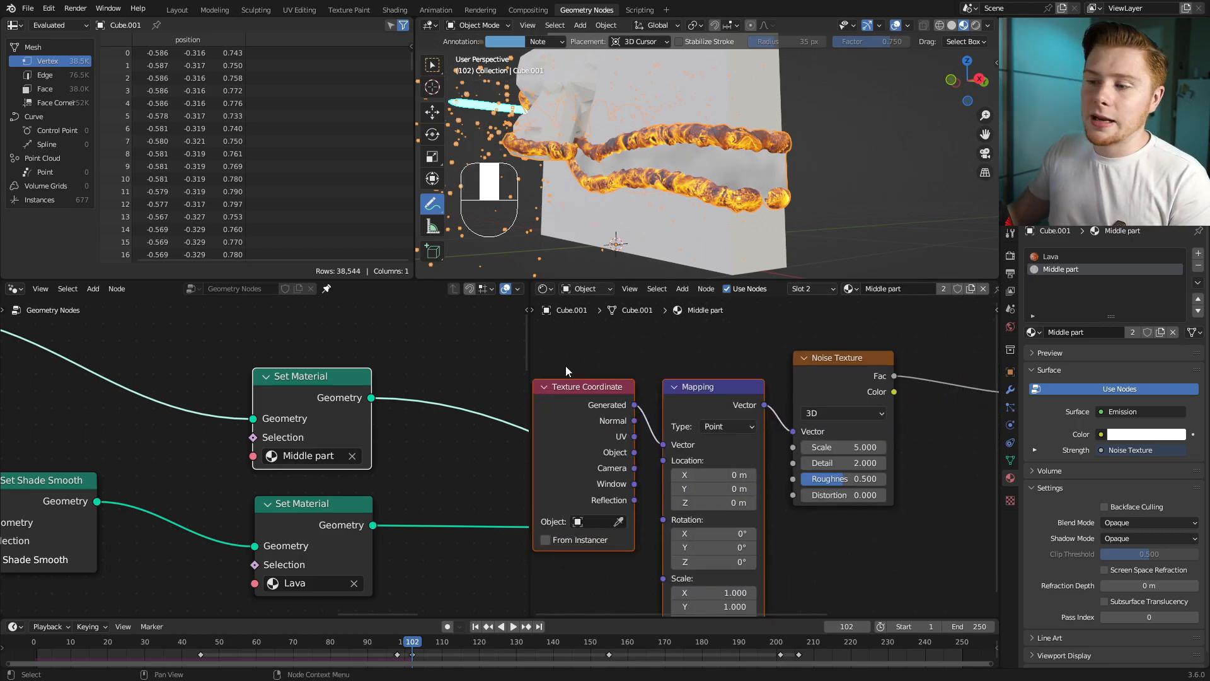
pyautogui.scroll(2, 667, 460)
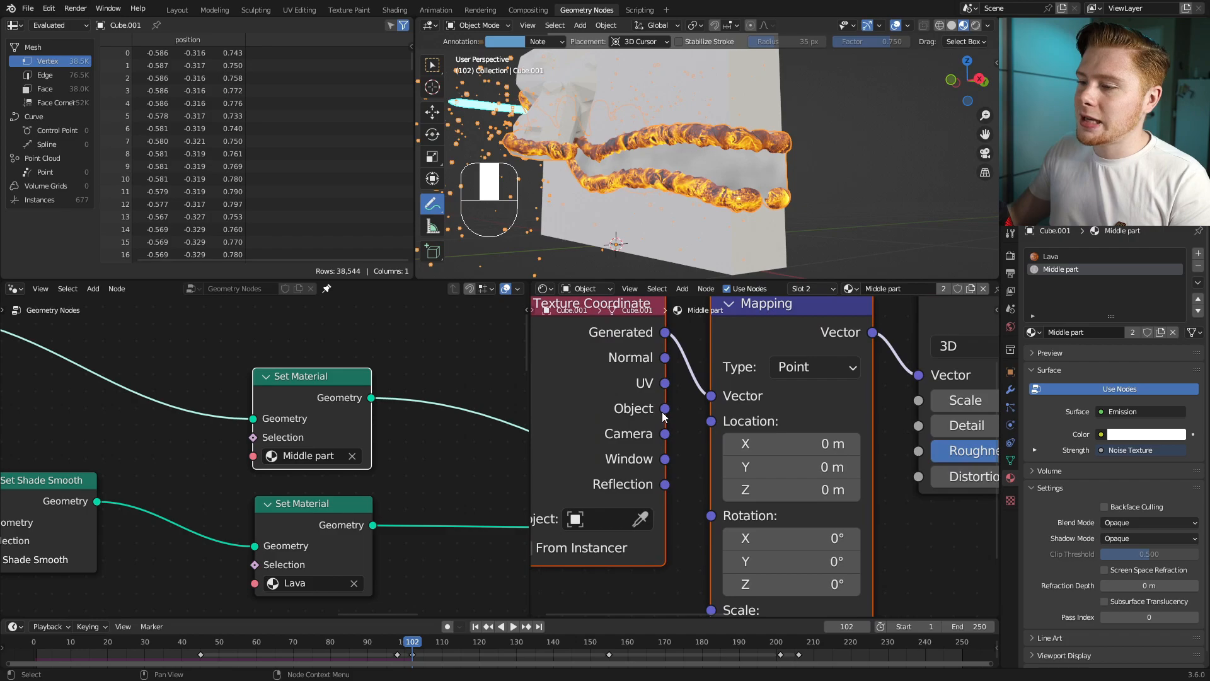
pyautogui.moveTo(665, 411); pyautogui.dragTo(708, 397)
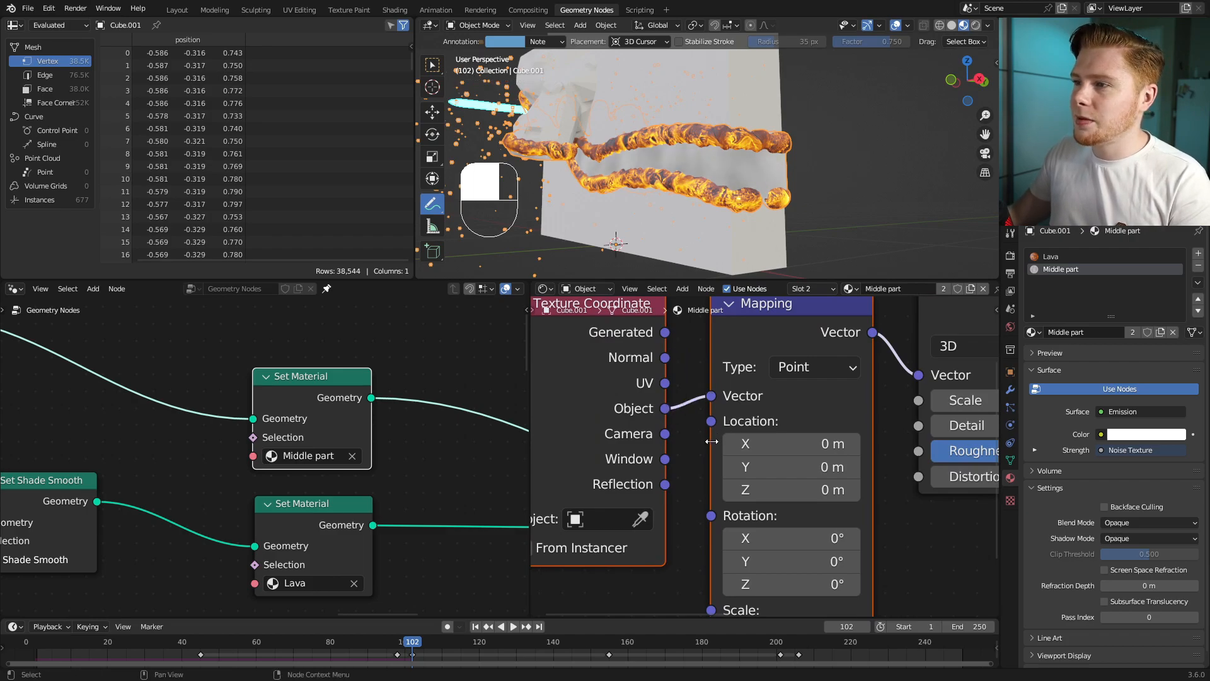
pyautogui.hotkey('ctrl', 'x')
pyautogui.hotkey('ctrl', 'z')
pyautogui.hotkey('ctrl', 'z')
# Step: Set the Noise Texture's Scale to 10, Detail to 15 and Distortion to 1.3
pyautogui.click(651, 484)
pyautogui.write('1')
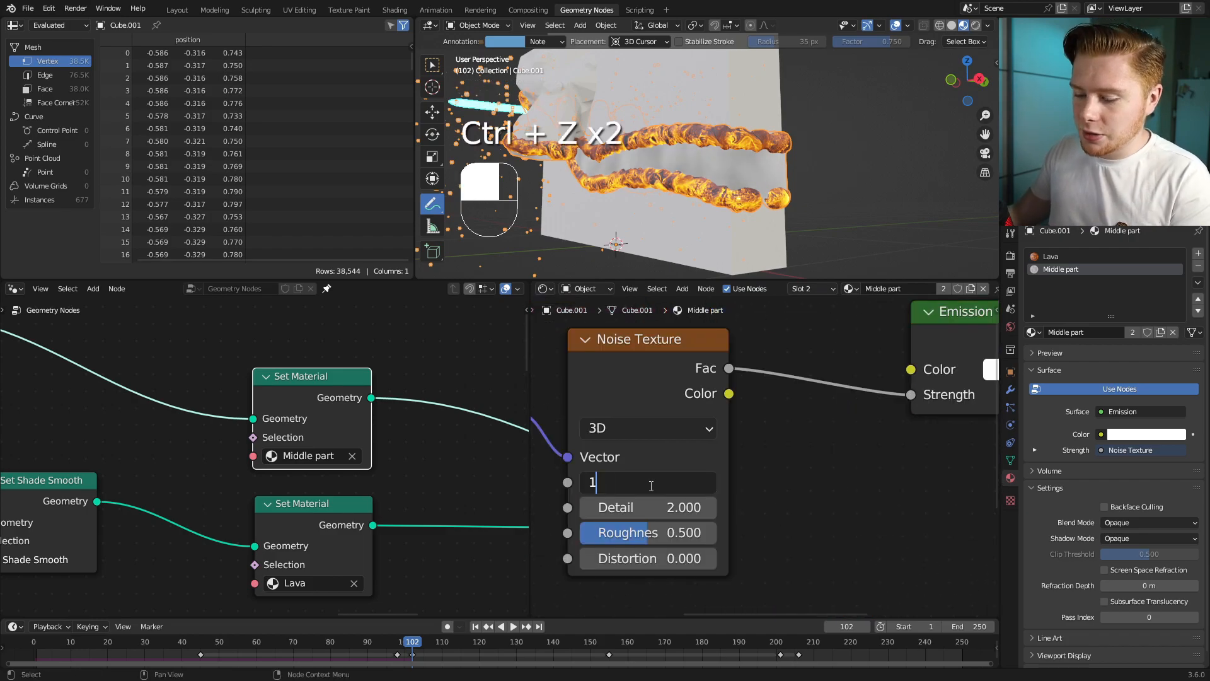
pyautogui.write('0')
pyautogui.press('Return')
pyautogui.moveTo(651, 508); pyautogui.dragTo(735, 516)
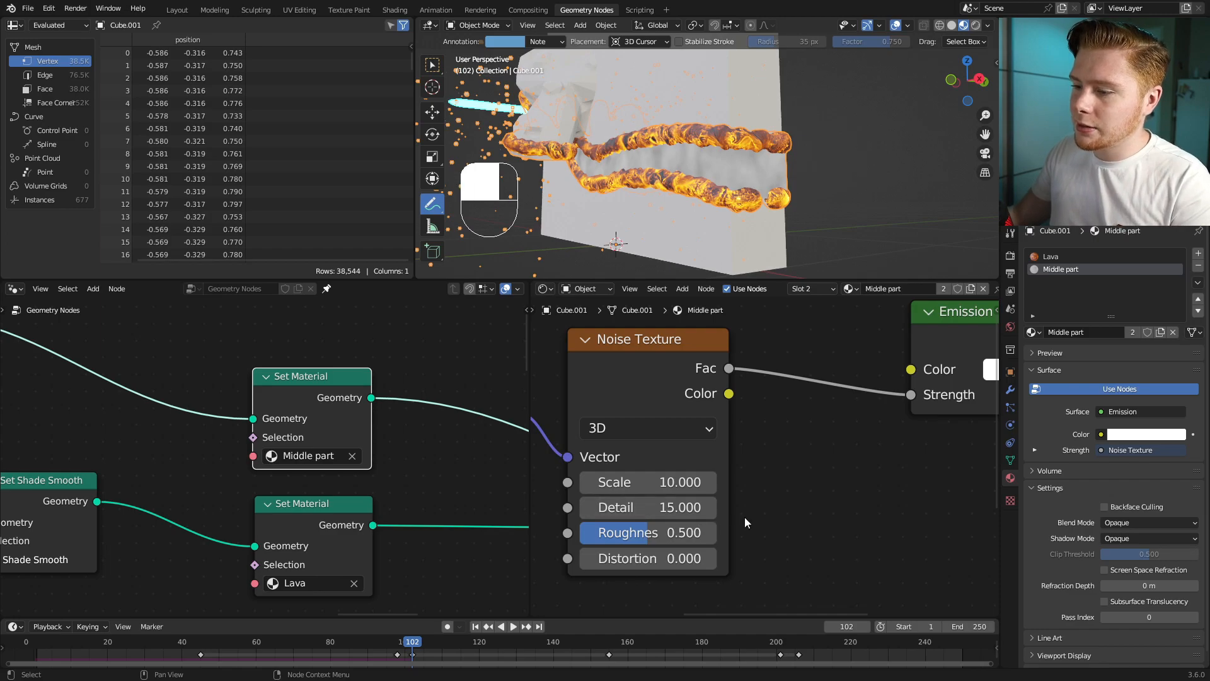
pyautogui.scroll(1, 798, 570)
pyautogui.moveTo(772, 571); pyautogui.dragTo(791, 525, button='middle')
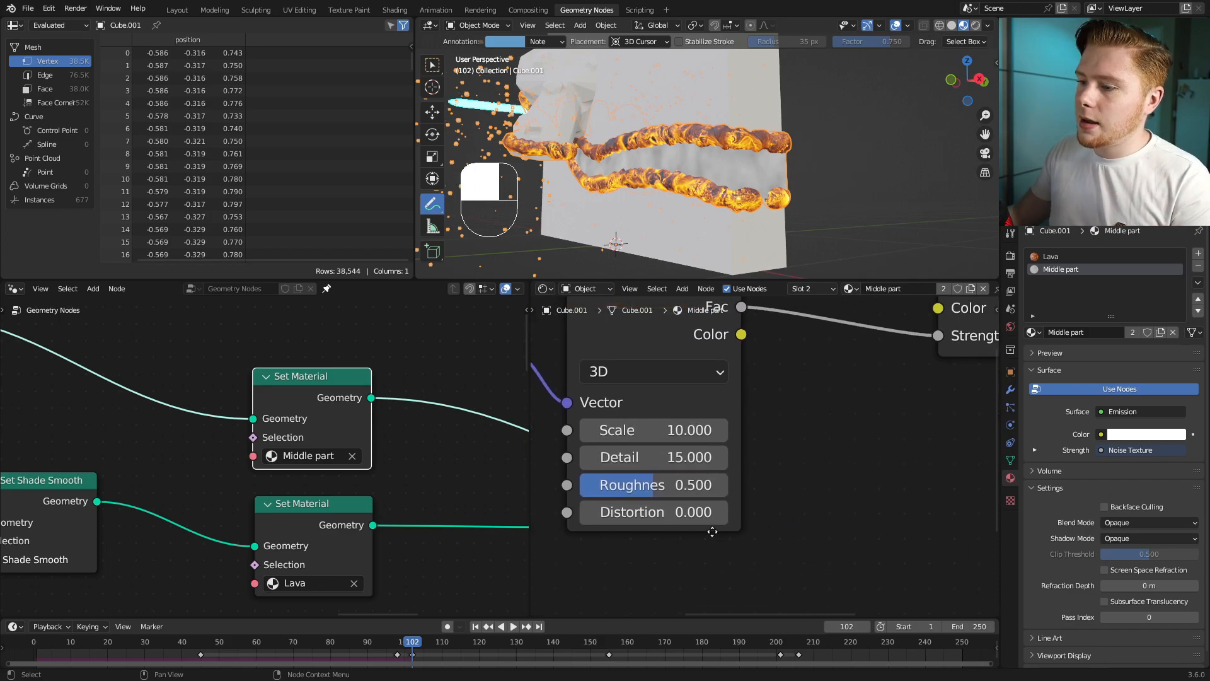
pyautogui.click(640, 522)
pyautogui.write('1.3')
pyautogui.press('Return')
# Step: Insert a B-Spline Color Ramp between the Noise Texture and Emission Strength, with its black stop at 0.550
pyautogui.scroll(-3, 641, 522)
pyautogui.moveTo(729, 378); pyautogui.dragTo(811, 377, button='middle')
pyautogui.hotkey('shift', 'a')
pyautogui.write('color')
pyautogui.press('Return')
pyautogui.click(808, 503)
pyautogui.click(885, 537)
pyautogui.click(864, 511)
pyautogui.press('KP_Decimal')
pyautogui.moveTo(687, 455); pyautogui.dragTo(811, 464)
pyautogui.scroll(-5, 746, 456)
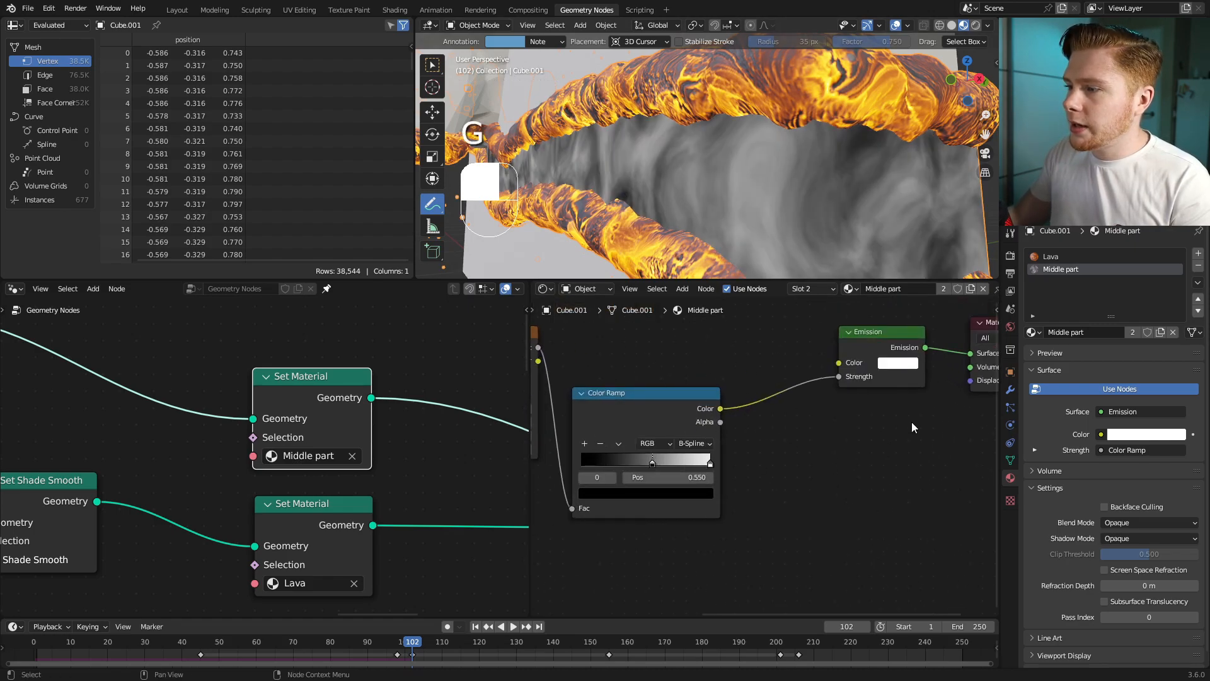
# Step: Insert a Math node set to Multiply by 1000 between the Color Ramp and the Emission Strength
pyautogui.hotkey('shift', 'a')
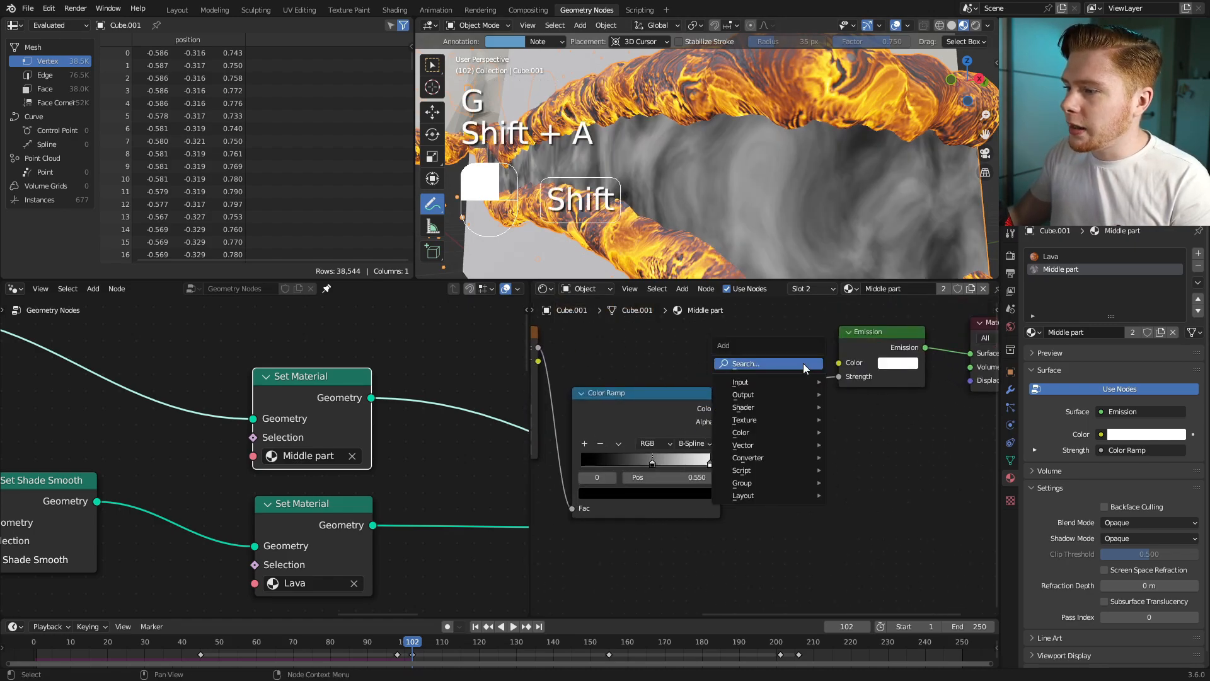
pyautogui.write('add')
pyautogui.press('Return')
pyautogui.click(704, 384)
pyautogui.click(788, 410)
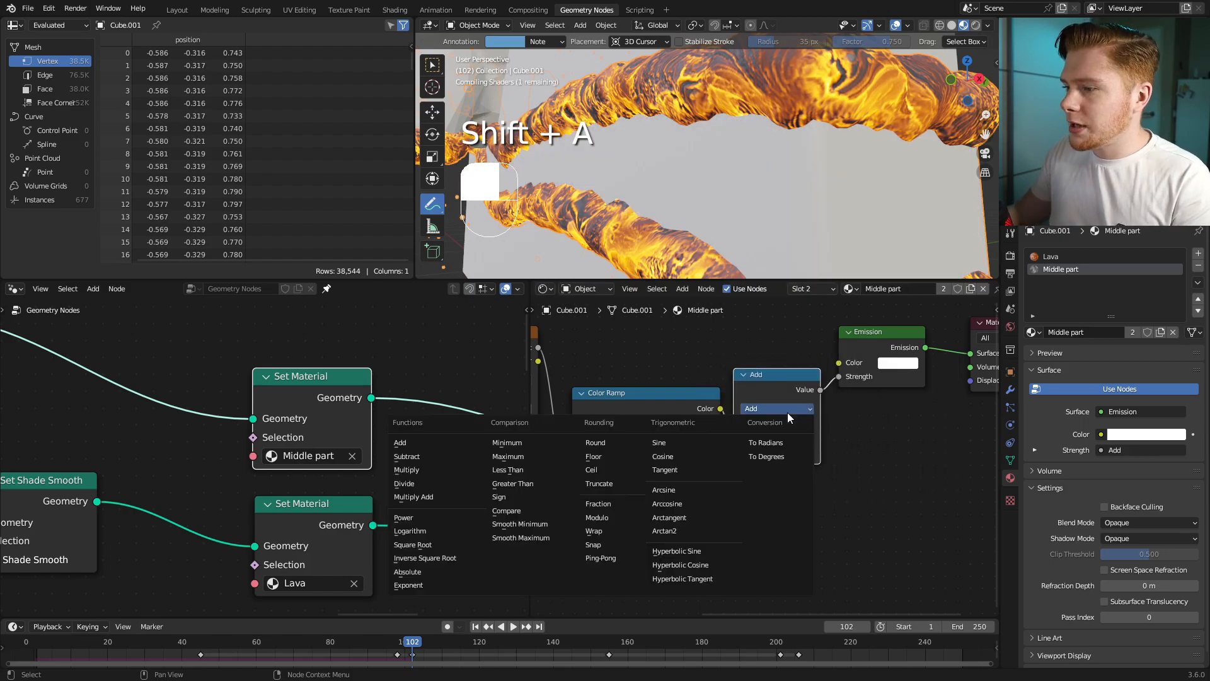
pyautogui.click(421, 469)
pyautogui.scroll(3, 765, 512)
pyautogui.click(746, 490)
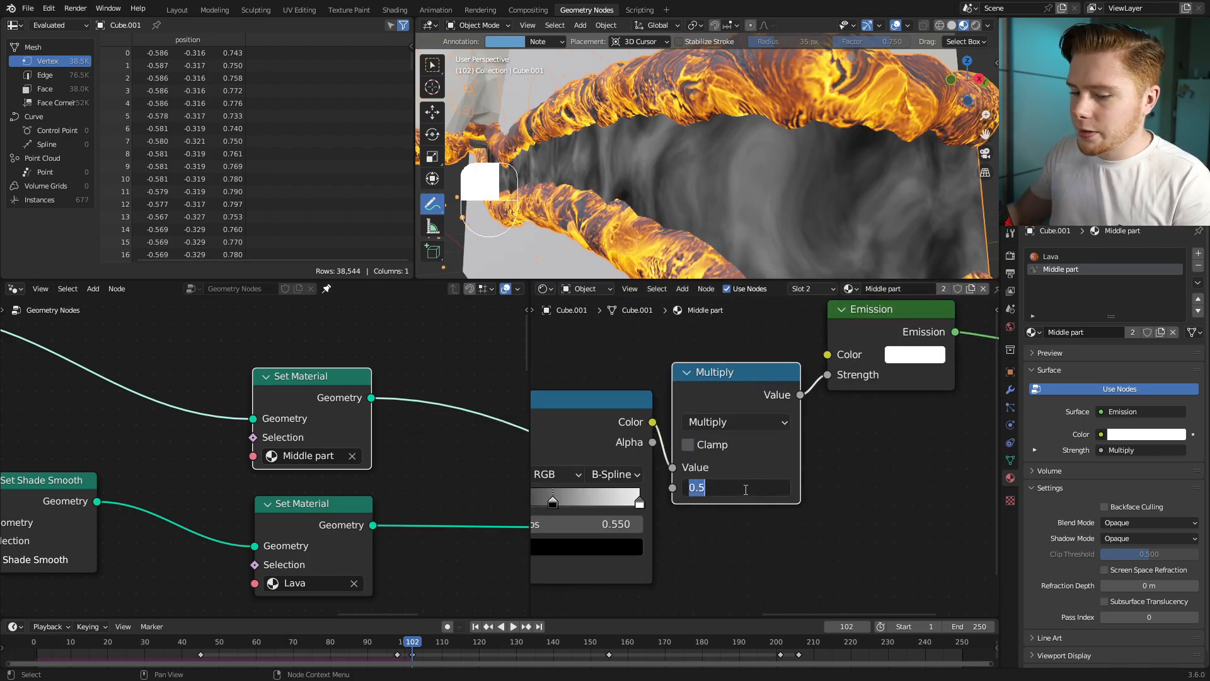
pyautogui.write('1000')
pyautogui.press('Return')
pyautogui.moveTo(861, 321); pyautogui.dragTo(716, 466, button='middle')
pyautogui.scroll(1, 716, 466)
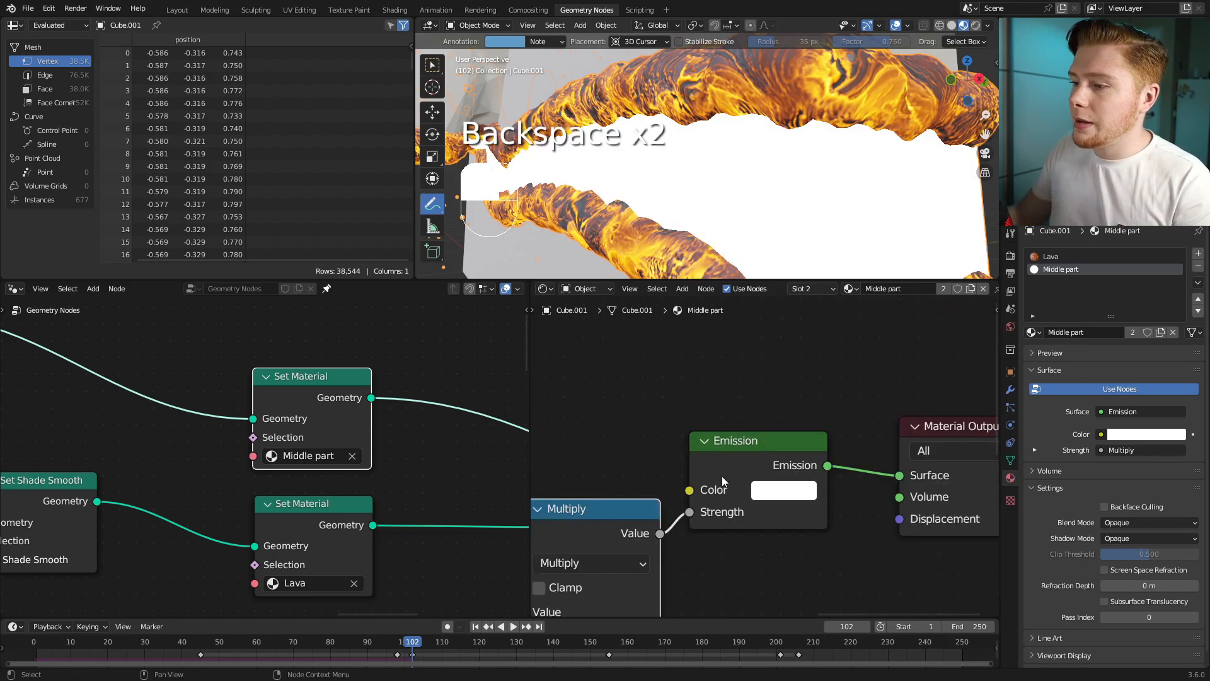
# Step: Add a Blackbody node to the Middle part material and connect it to the Emission Color
pyautogui.hotkey('shift', 'a')
pyautogui.click(749, 391)
pyautogui.write('blac')
pyautogui.press('Return')
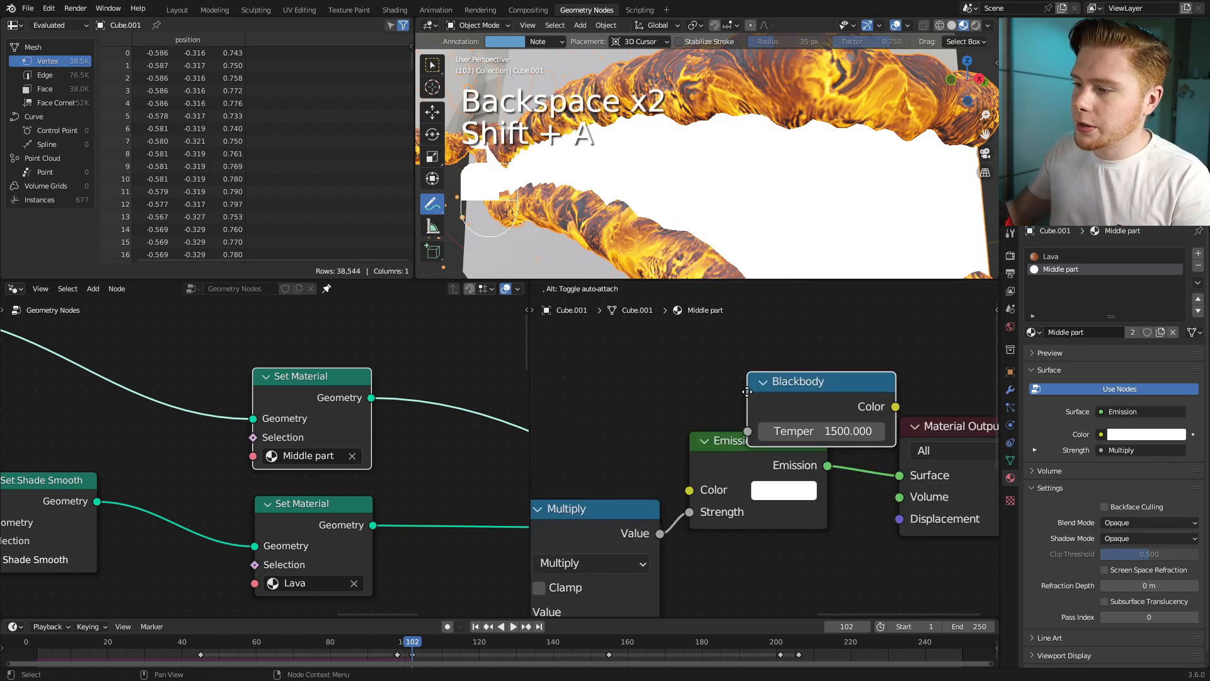
pyautogui.click(678, 369)
pyautogui.moveTo(826, 383); pyautogui.dragTo(708, 492)
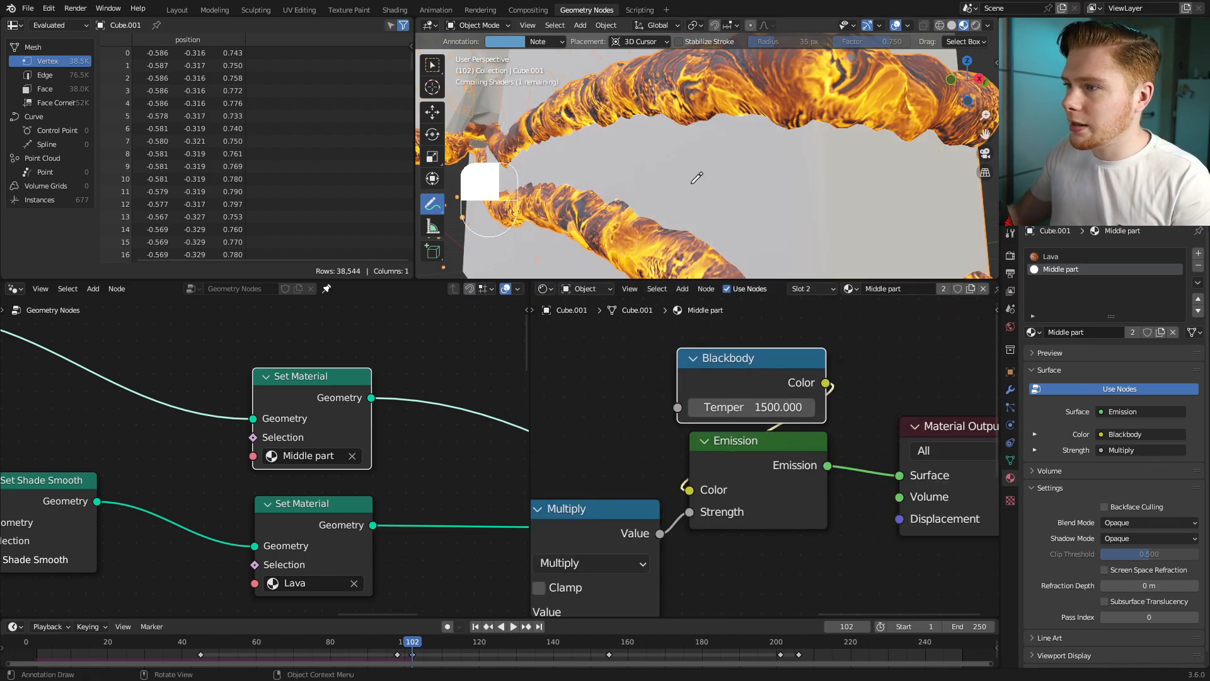
pyautogui.moveTo(724, 364); pyautogui.dragTo(735, 361)
pyautogui.scroll(-3, 618, 378)
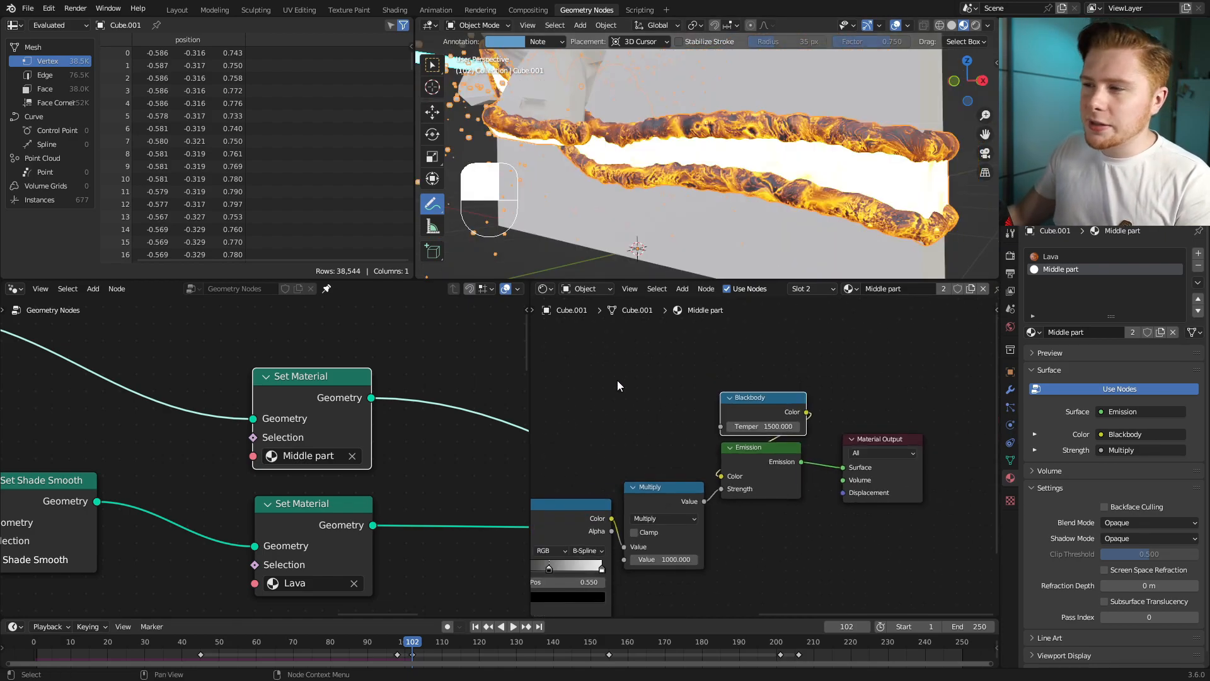
# Step: Add an Ambient Occlusion node above the Noise Texture in the Middle part material
pyautogui.moveTo(617, 379); pyautogui.dragTo(849, 382, button='middle')
pyautogui.hotkey('shift', 'a')
pyautogui.click(718, 370)
pyautogui.write('amb')
pyautogui.press('Return')
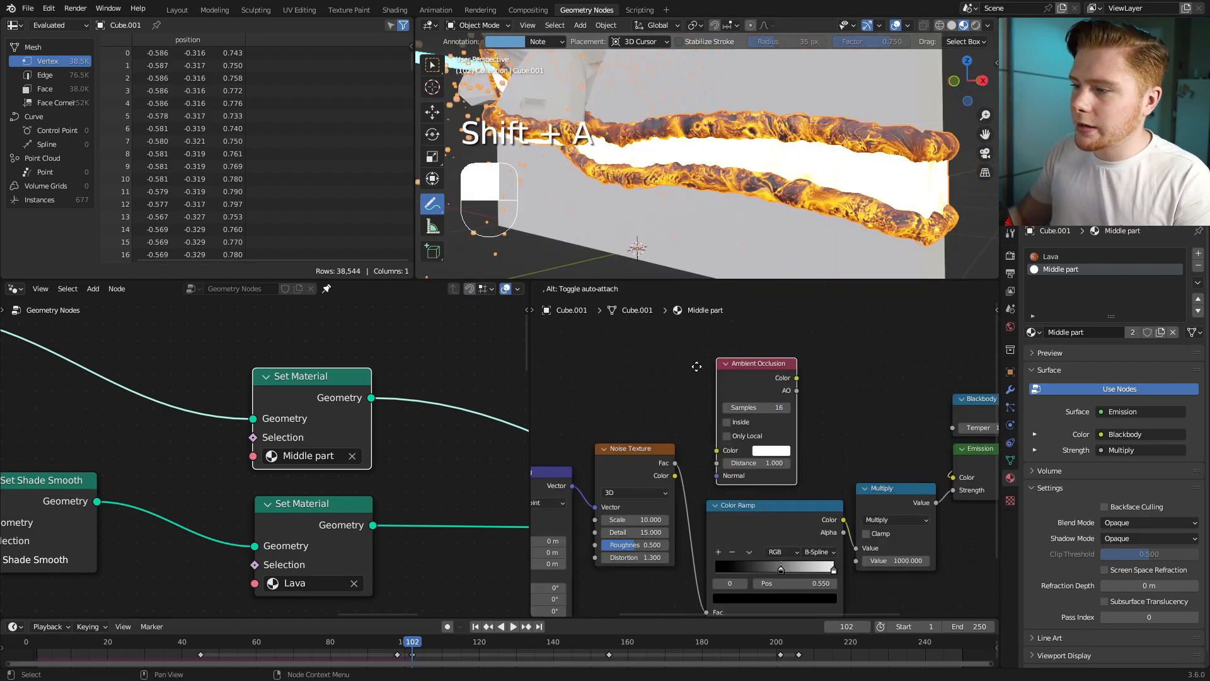
# Step: Add a second Color Ramp beside the Ambient Occlusion node and connect the Ambient Occlusion Color to its Fac
pyautogui.hotkey('shift', 'a')
pyautogui.click(748, 348)
pyautogui.write('col')
pyautogui.press('Return')
pyautogui.click(685, 323)
pyautogui.moveTo(639, 336); pyautogui.dragTo(647, 345)
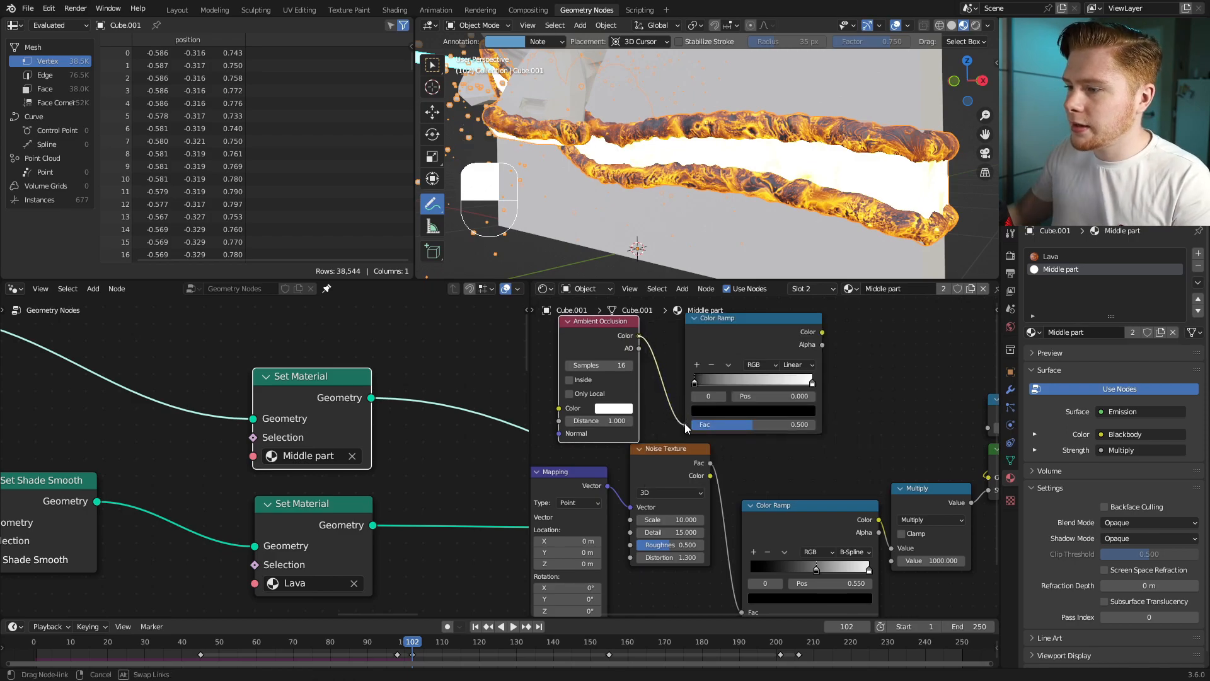
pyautogui.moveTo(686, 428); pyautogui.dragTo(686, 424)
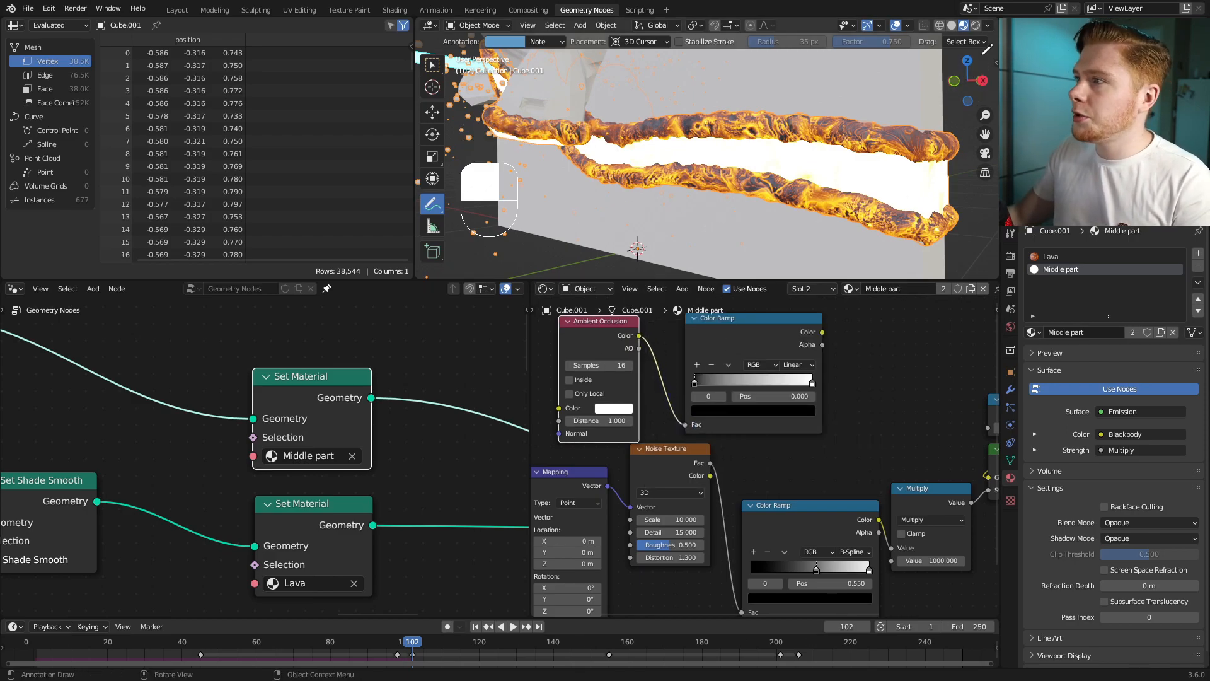
# Step: Switch the viewport to rendered shading and set the render engine to Cycles with GPU Compute as the device
pyautogui.click(978, 28)
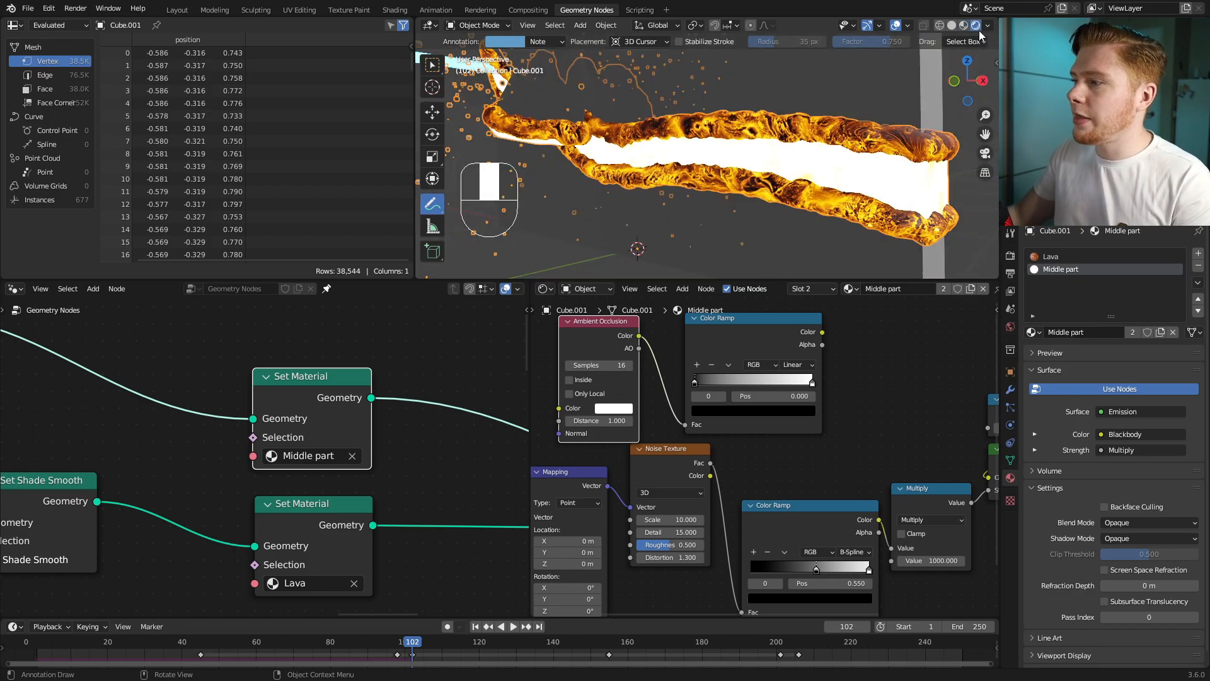
pyautogui.click(1011, 255)
pyautogui.click(1119, 254)
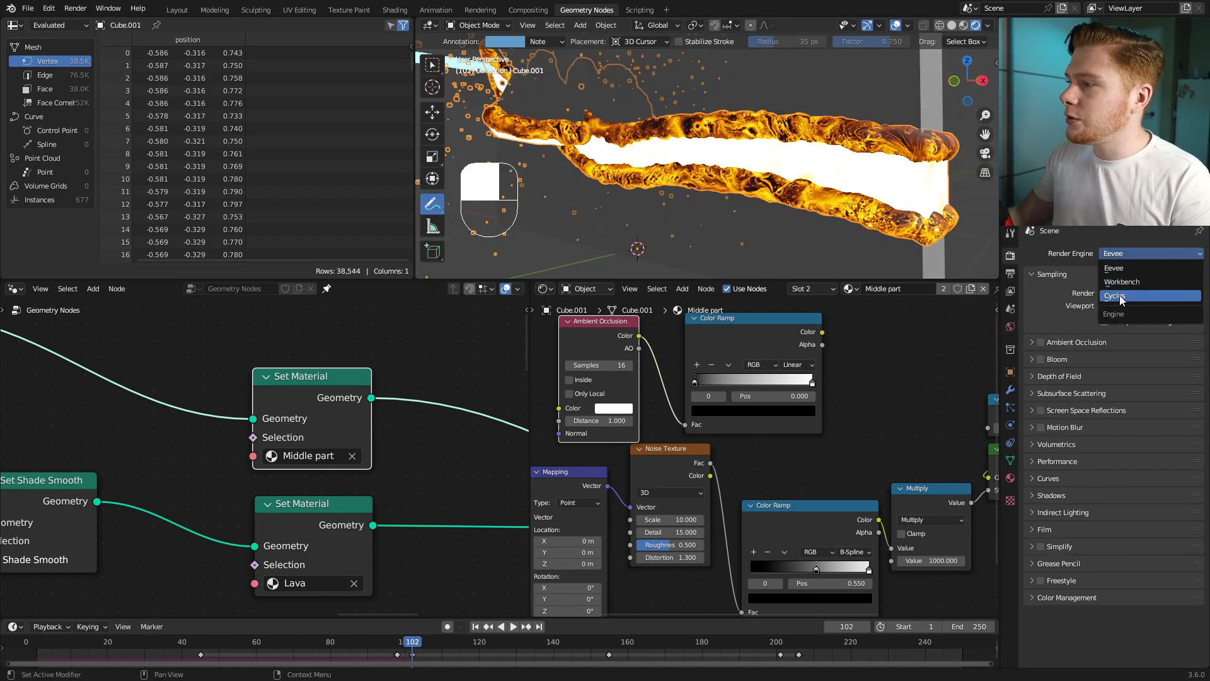
pyautogui.click(1120, 295)
pyautogui.click(1124, 287)
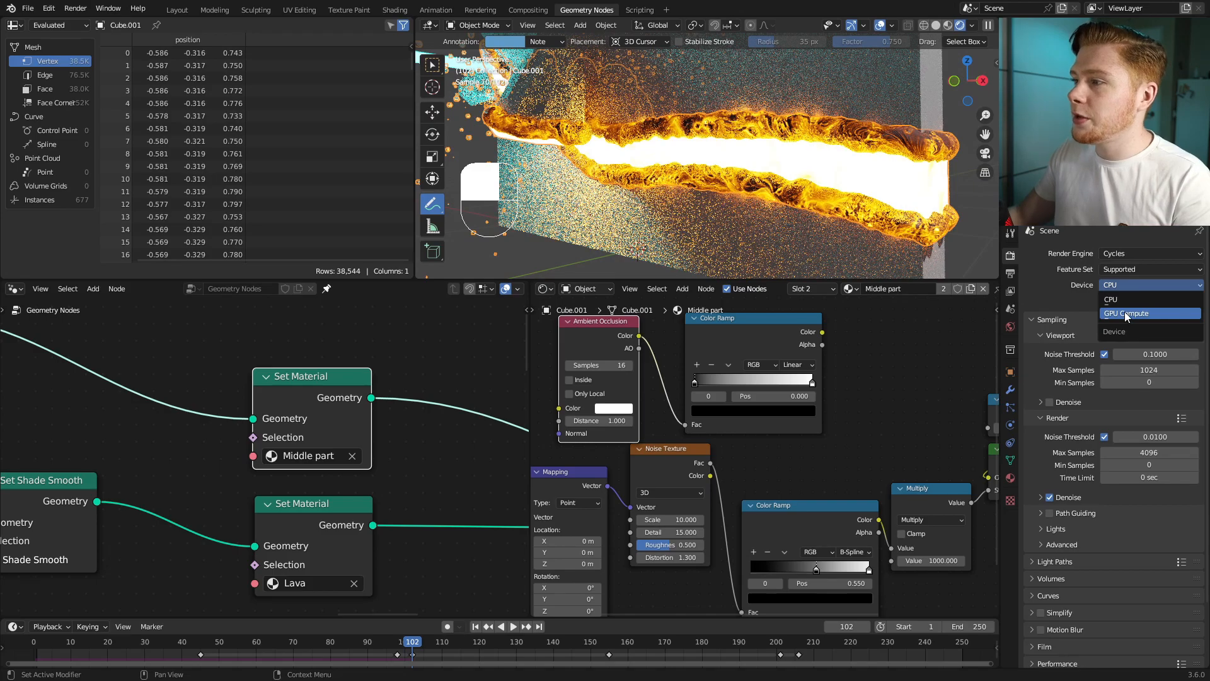
pyautogui.click(1125, 311)
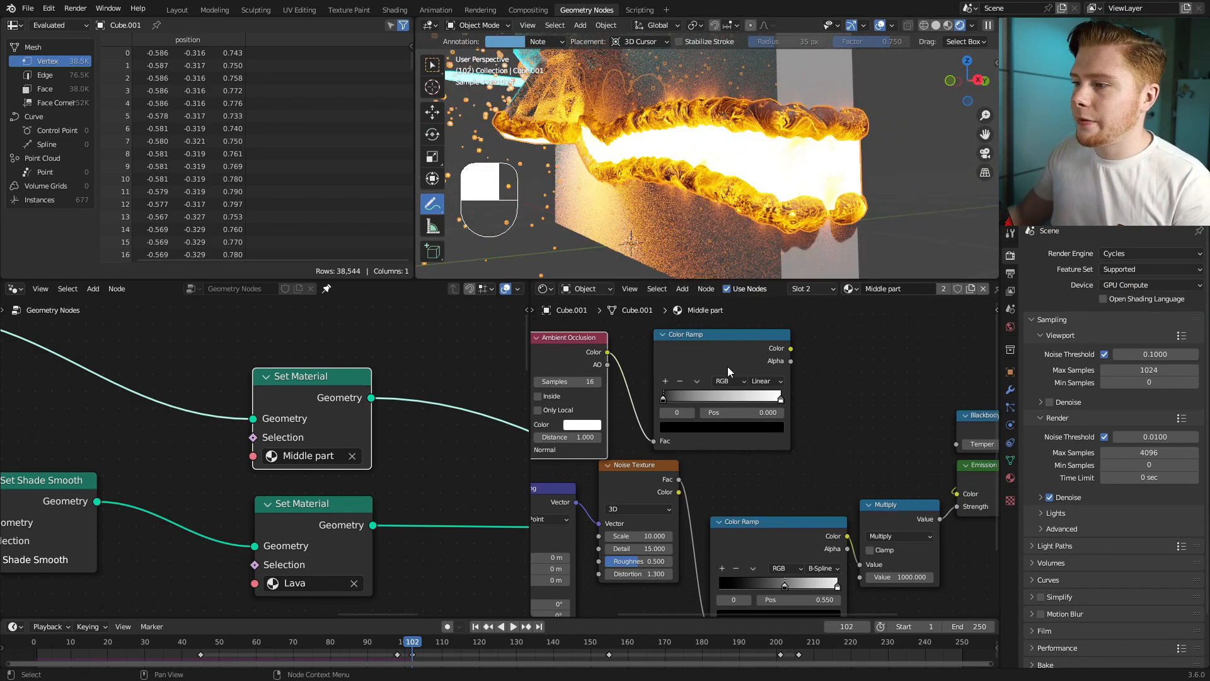
# Step: Preview the Ambient Occlusion Color Ramp on the cut interior and set its black stop to 0.491
pyautogui.keyDown('ctrl'); pyautogui.keyDown('shift'); pyautogui.click(729, 367); pyautogui.keyUp('shift'); pyautogui.keyUp('ctrl')
pyautogui.press('KP_Decimal')
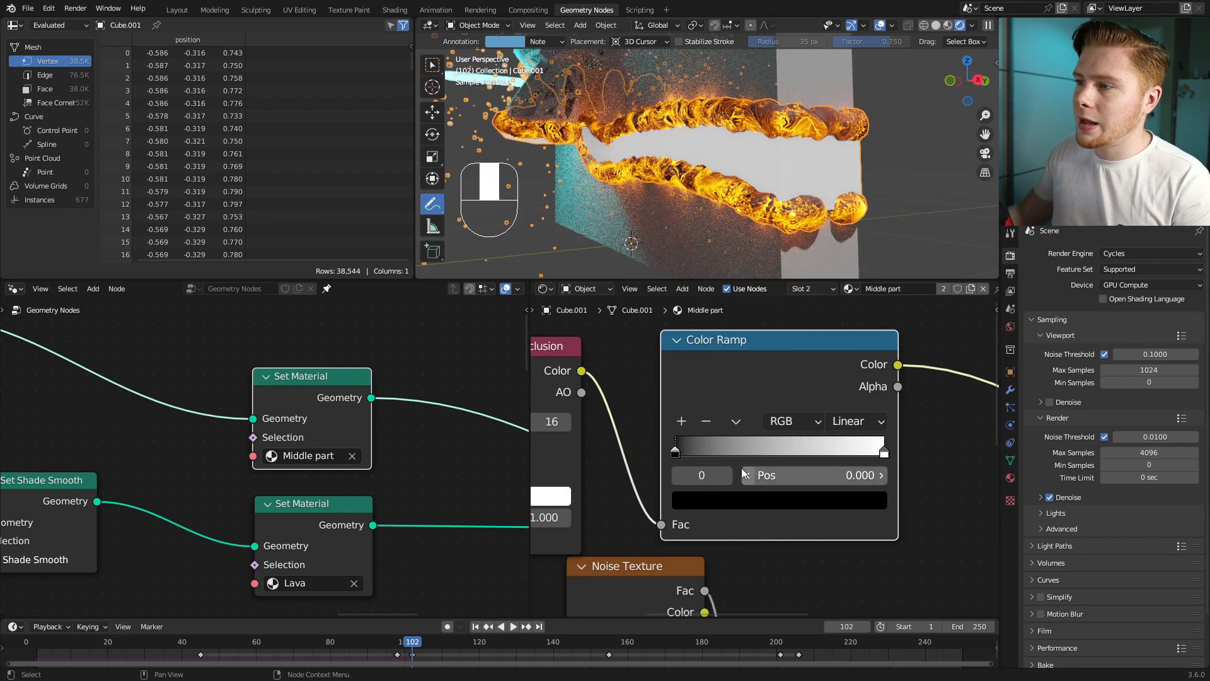
pyautogui.moveTo(679, 450); pyautogui.dragTo(803, 445)
pyautogui.moveTo(642, 168); pyautogui.dragTo(707, 118, button='middle')
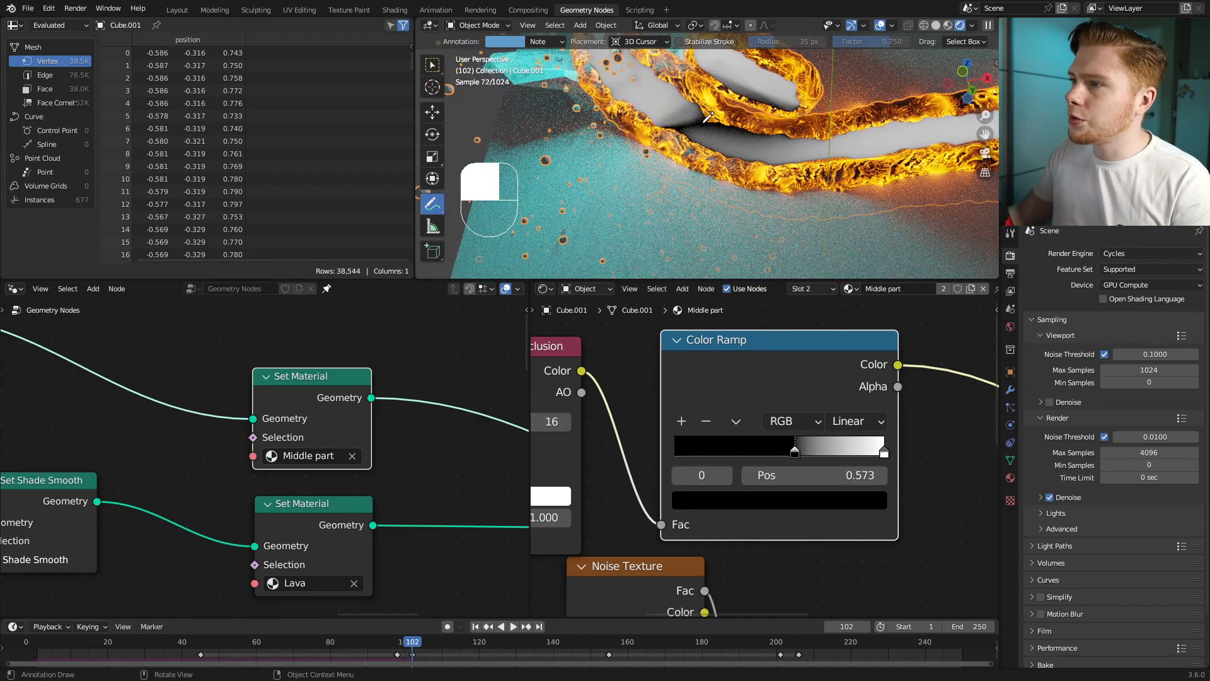
pyautogui.moveTo(790, 442)
pyautogui.mouseDown()
pyautogui.moveTo(766, 449)
pyautogui.moveTo(777, 449)
pyautogui.mouseUp()
# Step: Make room before the output nodes and insert a duplicate Multiply node between the noise Color Ramp and the Multiply by 1000
pyautogui.scroll(-3, 766, 455)
pyautogui.scroll(-2, 859, 485)
pyautogui.moveTo(708, 373); pyautogui.dragTo(914, 554)
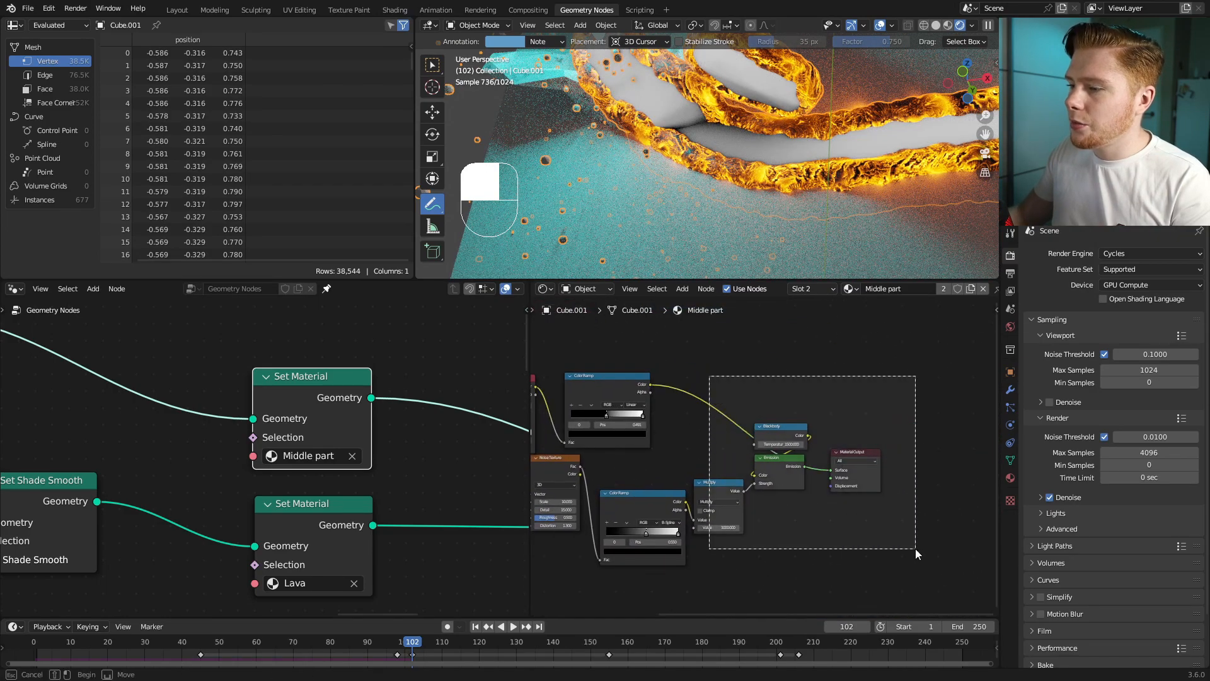
pyautogui.press('g')
pyautogui.click(833, 565)
pyautogui.scroll(2, 833, 536)
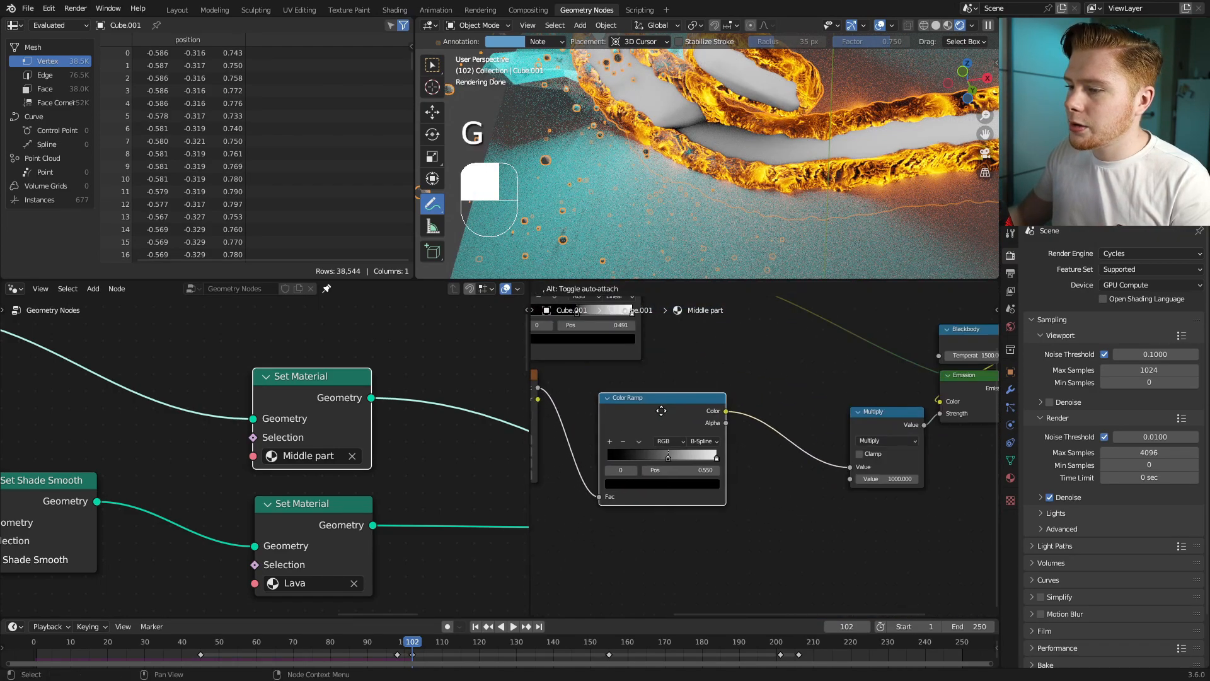
pyautogui.click(876, 433)
pyautogui.hotkey('shift', 'd')
pyautogui.click(751, 434)
# Step: Connect the Ambient Occlusion ramp's Color to the new Multiply's second value and reconnect the Emission to the Material Output Surface
pyautogui.moveTo(659, 328); pyautogui.dragTo(754, 521)
pyautogui.moveTo(857, 488); pyautogui.dragTo(614, 491, button='middle')
pyautogui.keyDown('ctrl'); pyautogui.keyDown('shift'); pyautogui.click(772, 453); pyautogui.keyUp('shift'); pyautogui.keyUp('ctrl')
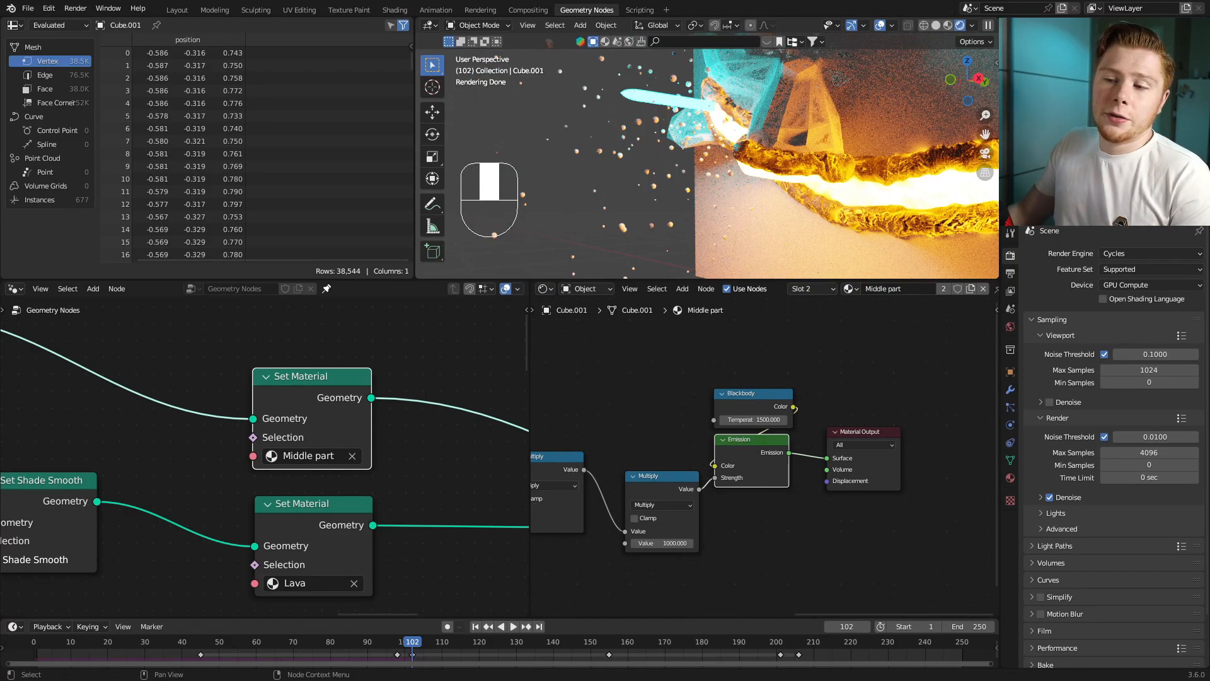
# Step: Duplicate the Middle part Set Material node and insert it on the lower branch feeding Join Geometry
pyautogui.scroll(-5, 290, 409)
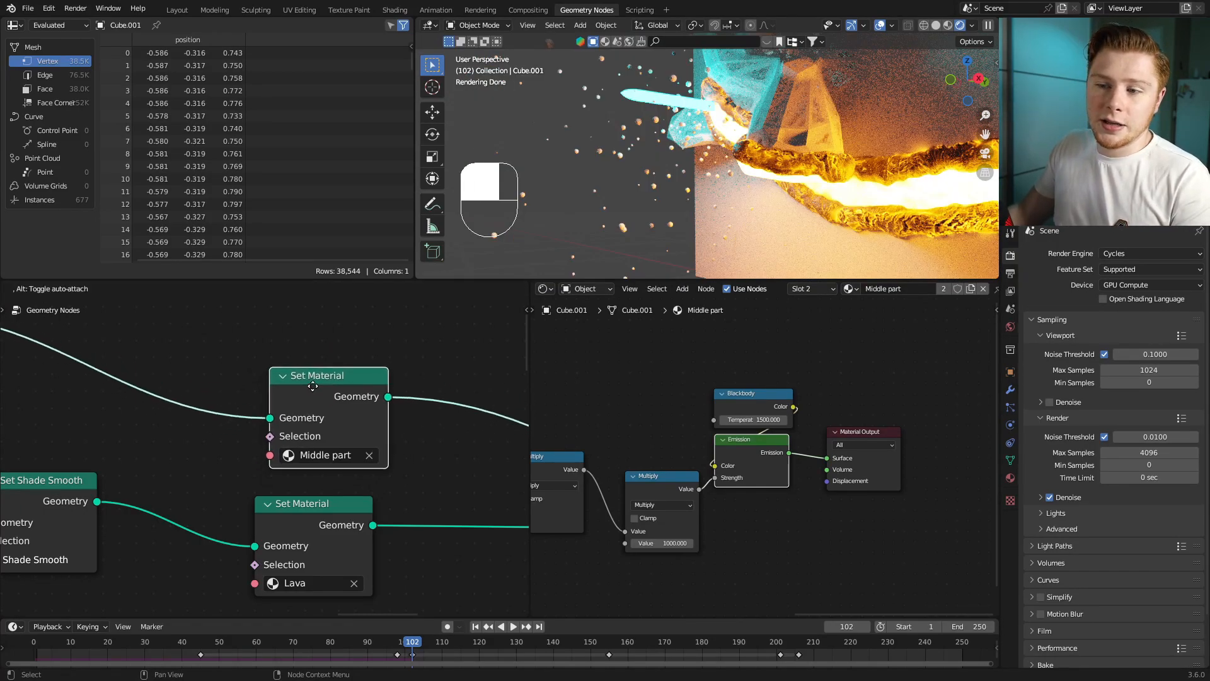
pyautogui.moveTo(271, 448); pyautogui.dragTo(195, 372, button='middle')
pyautogui.hotkey('shift', 'd')
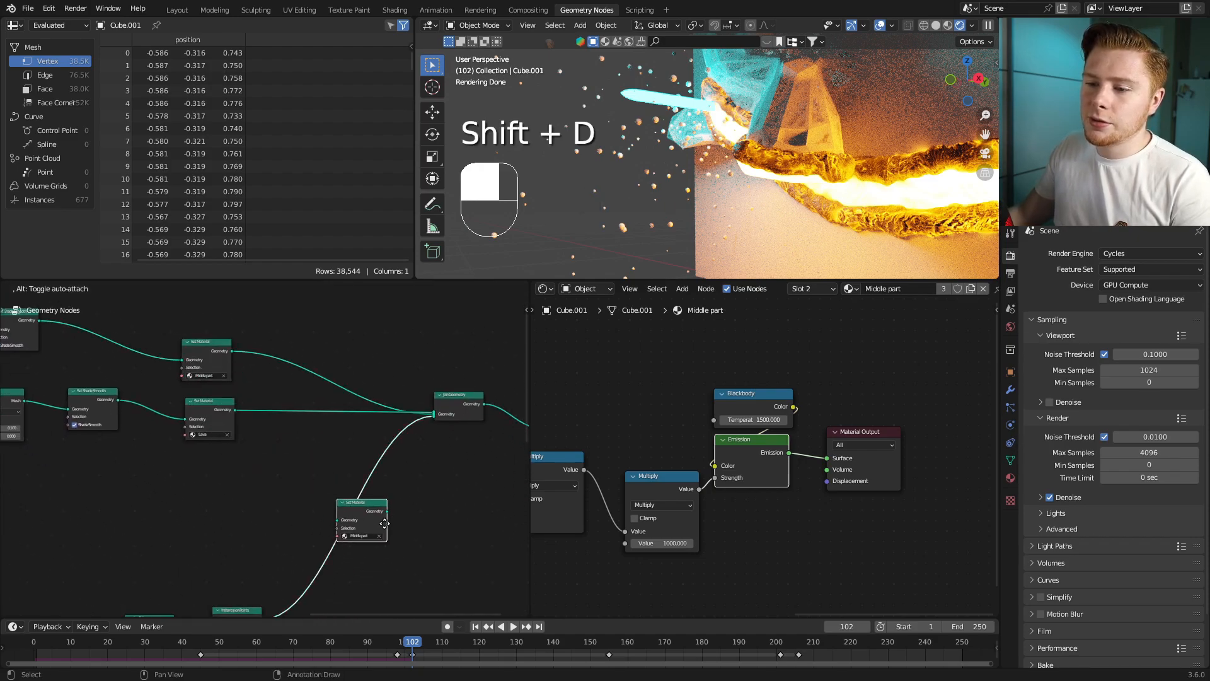
pyautogui.click(374, 524)
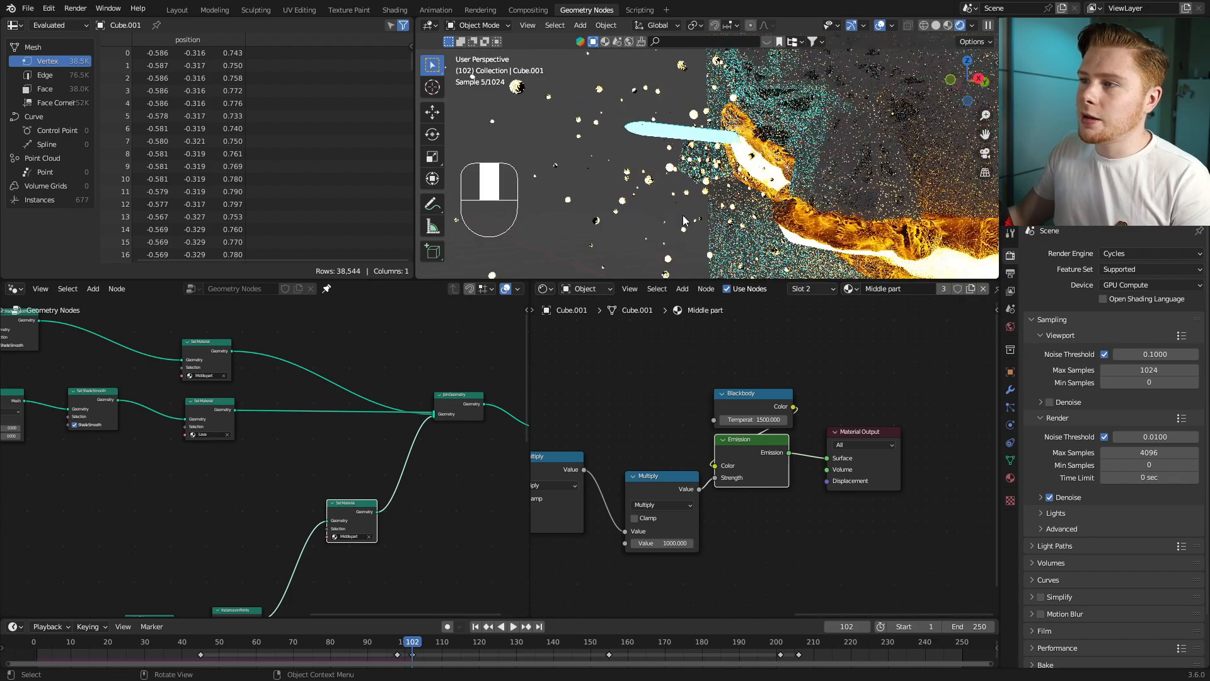